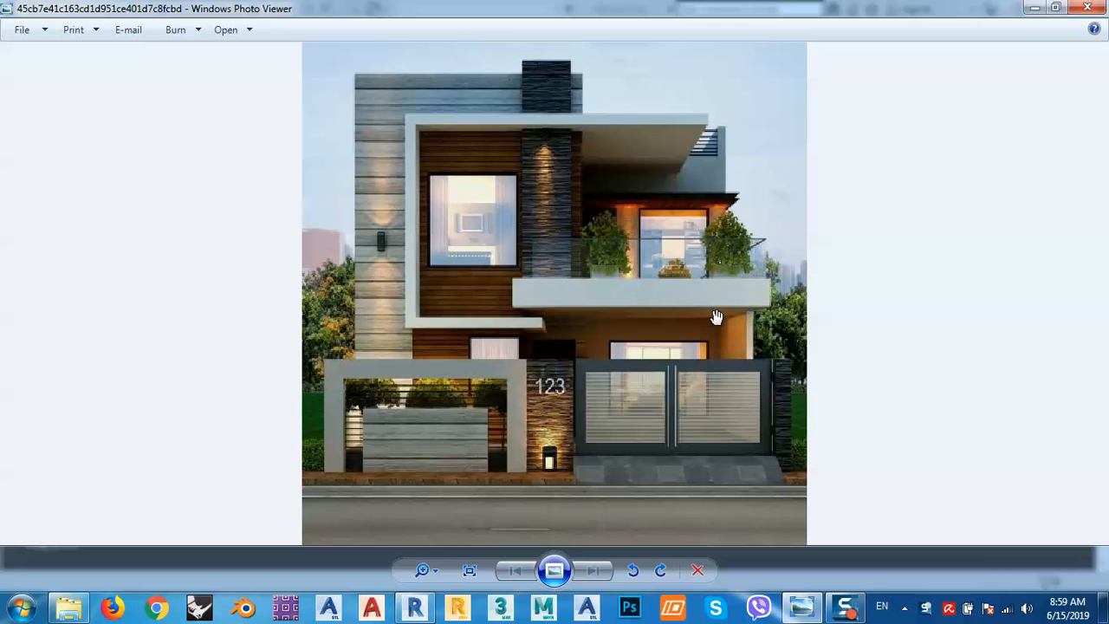
Create a new project from the Architectural Template, keeping the Project option.
click(414, 607)
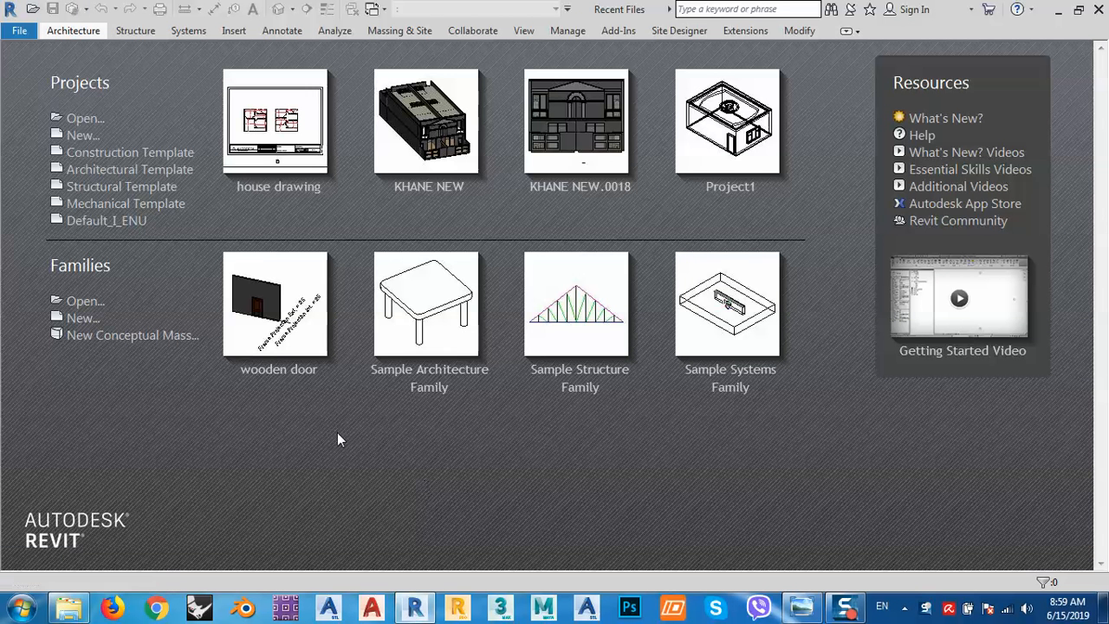
click(91, 137)
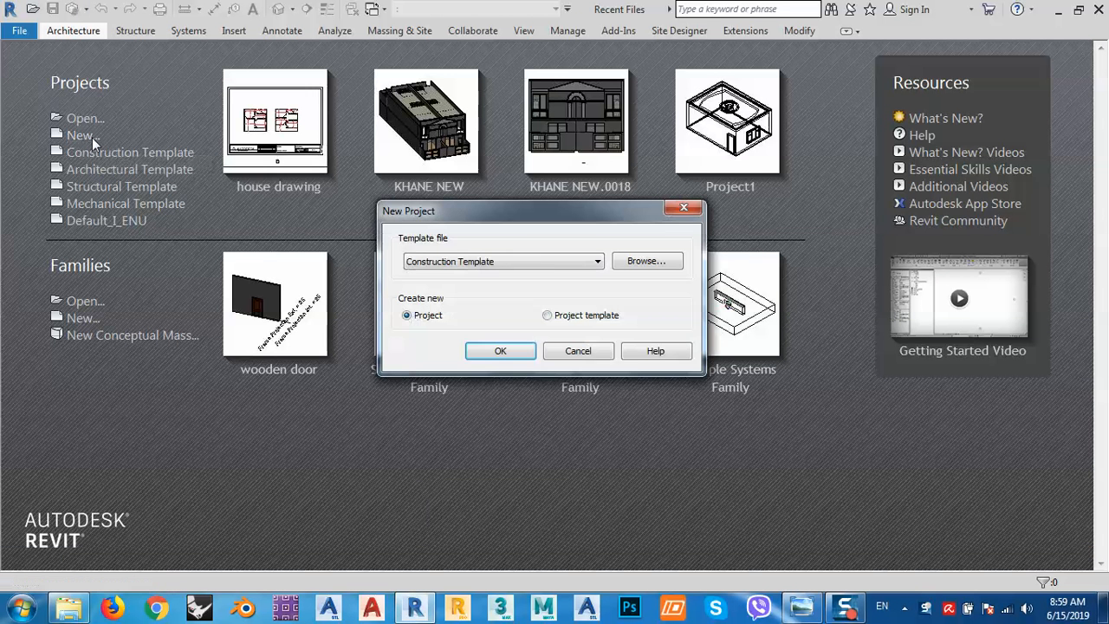
click(483, 263)
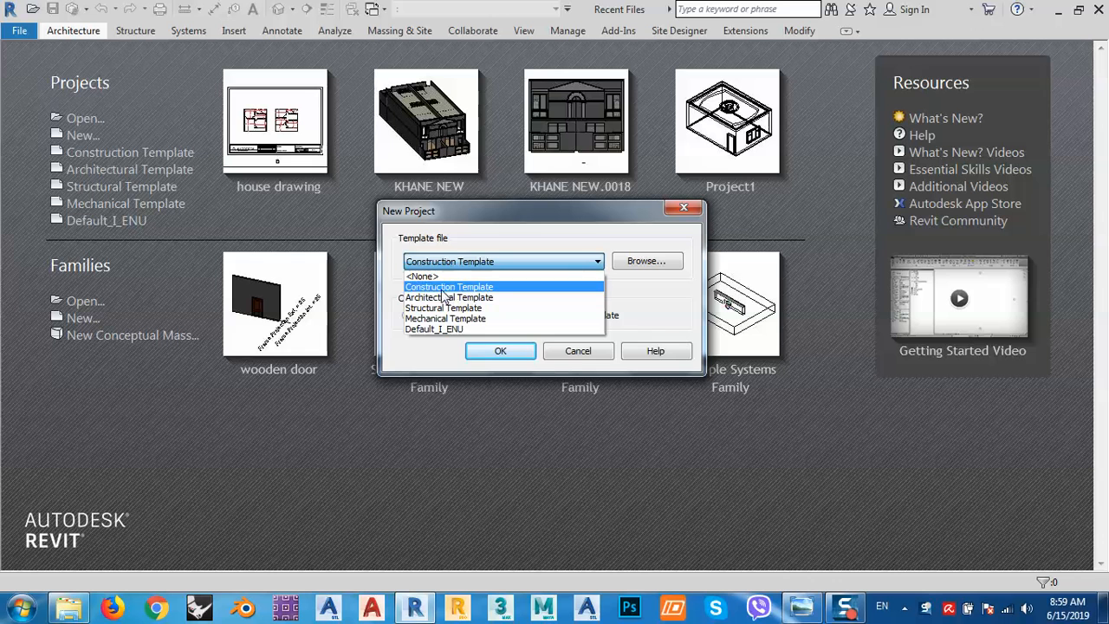
click(458, 297)
click(503, 347)
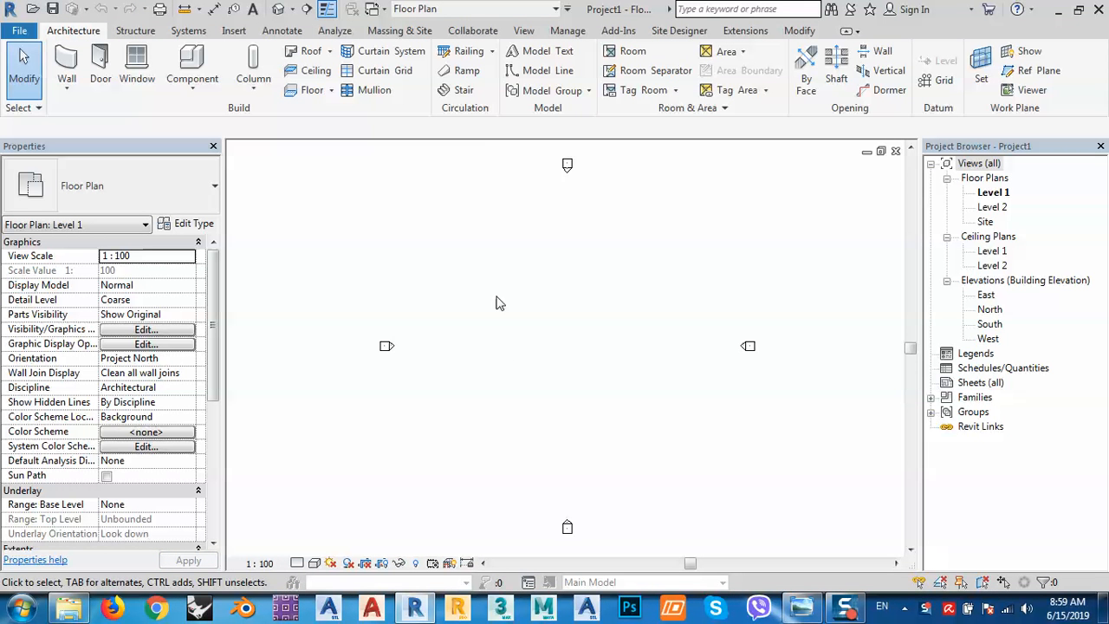
Set length units to meters with 2 decimal places, then confirm the Temporary Dimensions settings.
key(n)
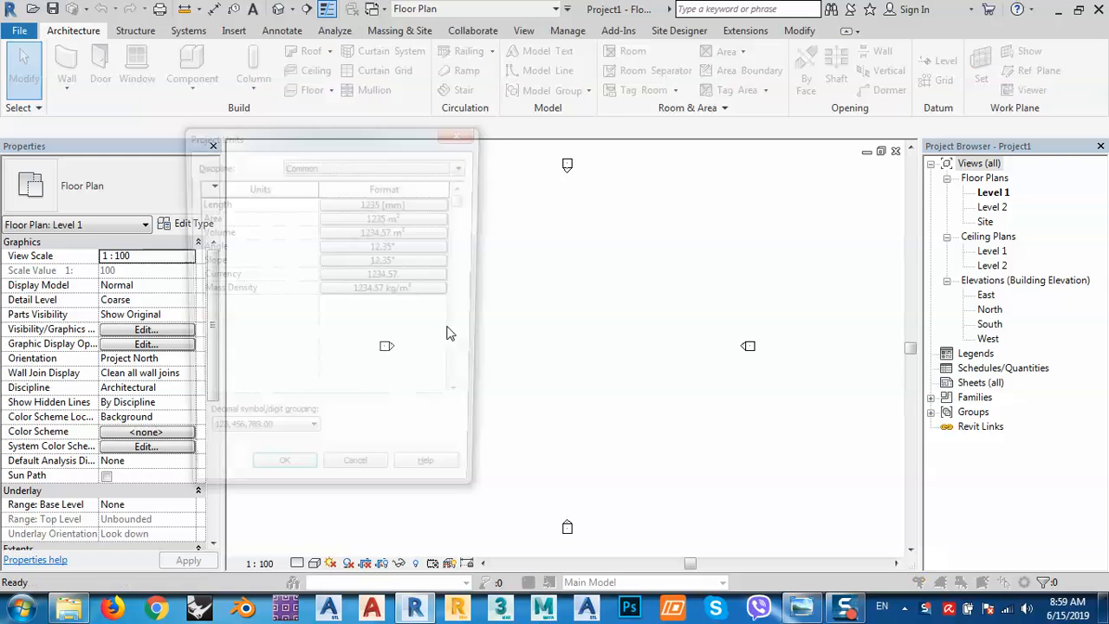
click(382, 204)
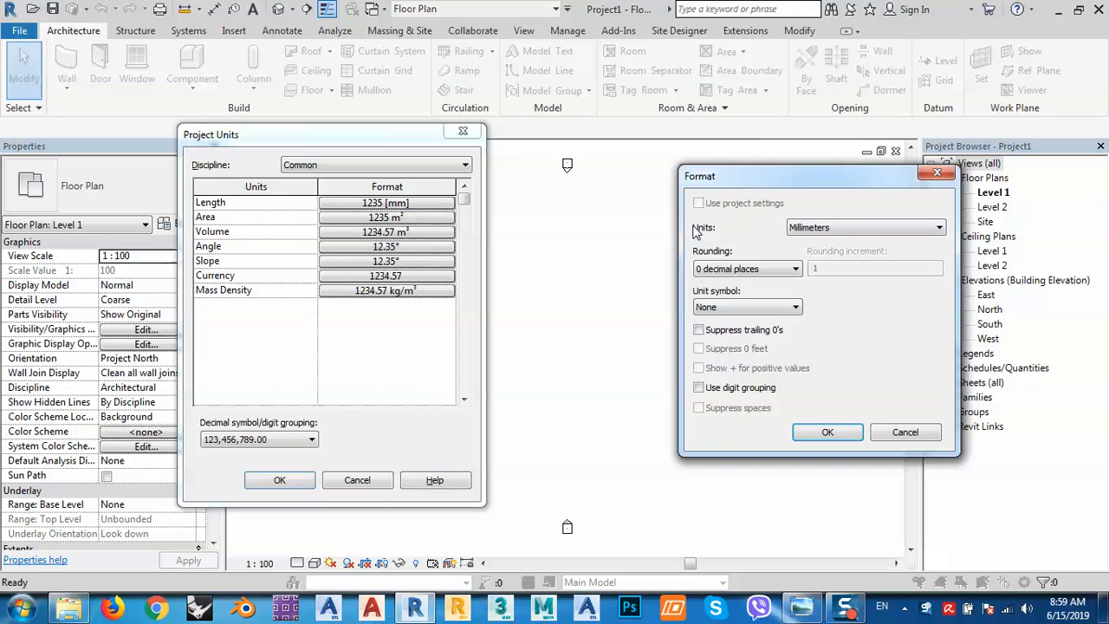
click(844, 227)
click(802, 286)
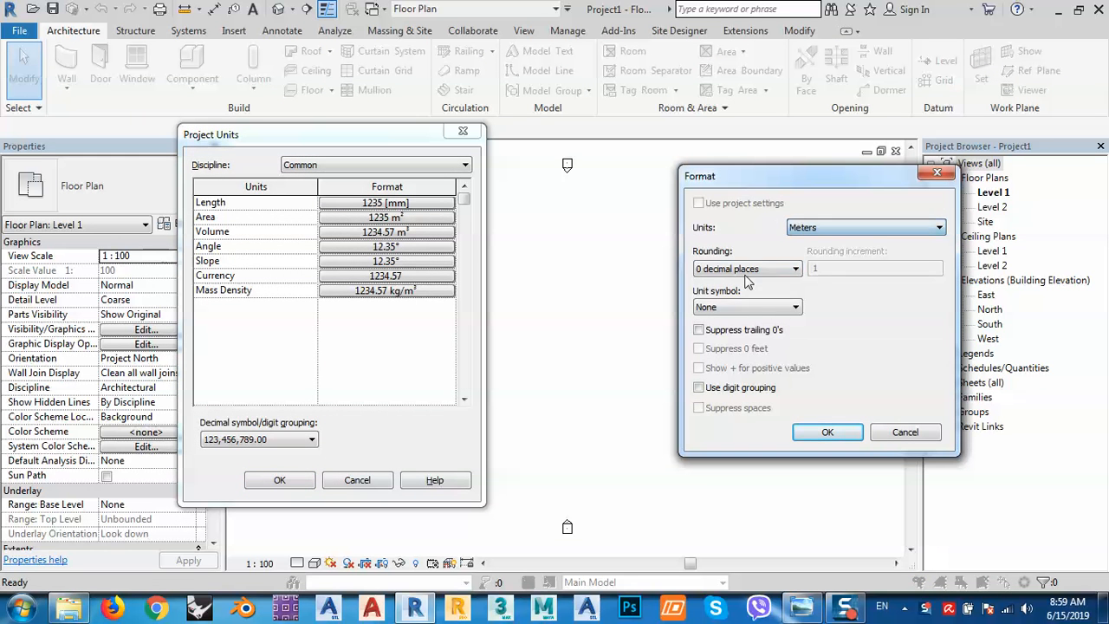
click(745, 269)
click(728, 336)
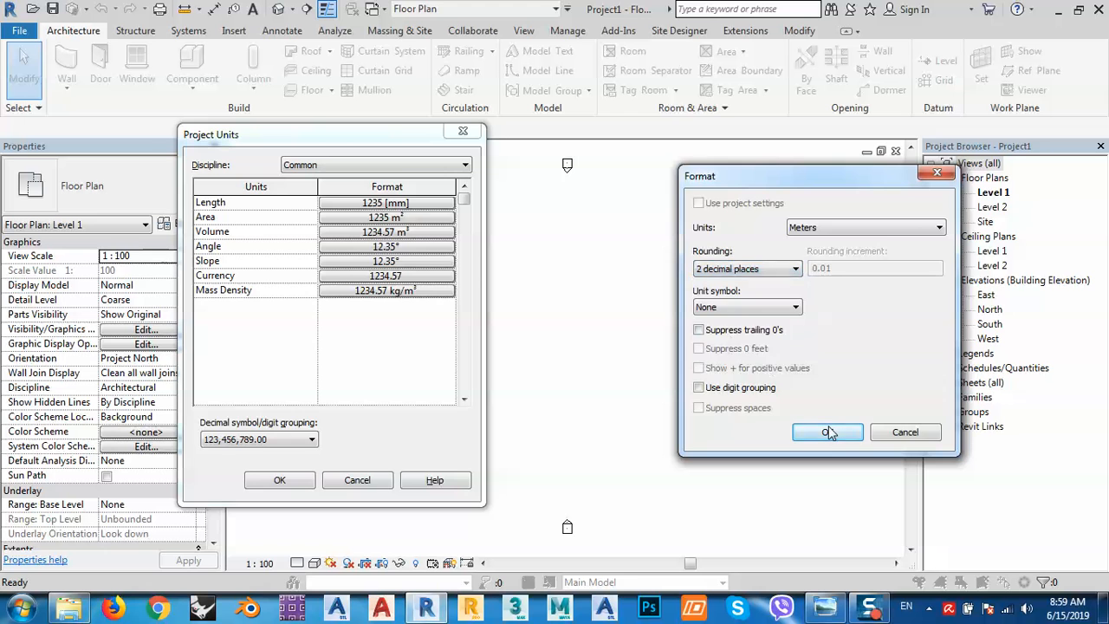
click(828, 432)
click(279, 481)
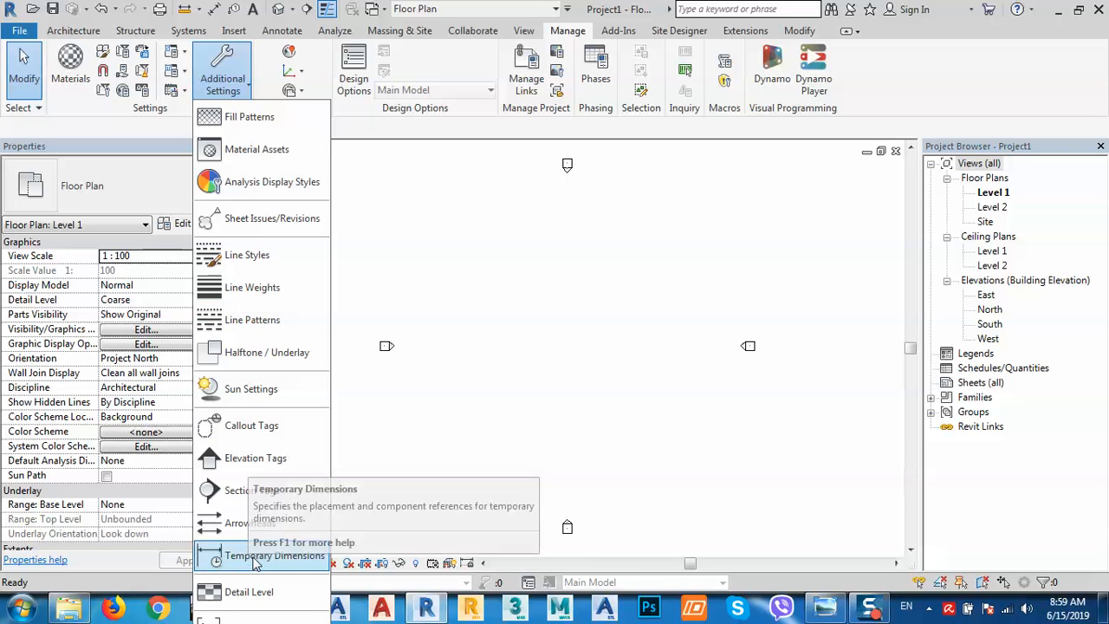
click(248, 555)
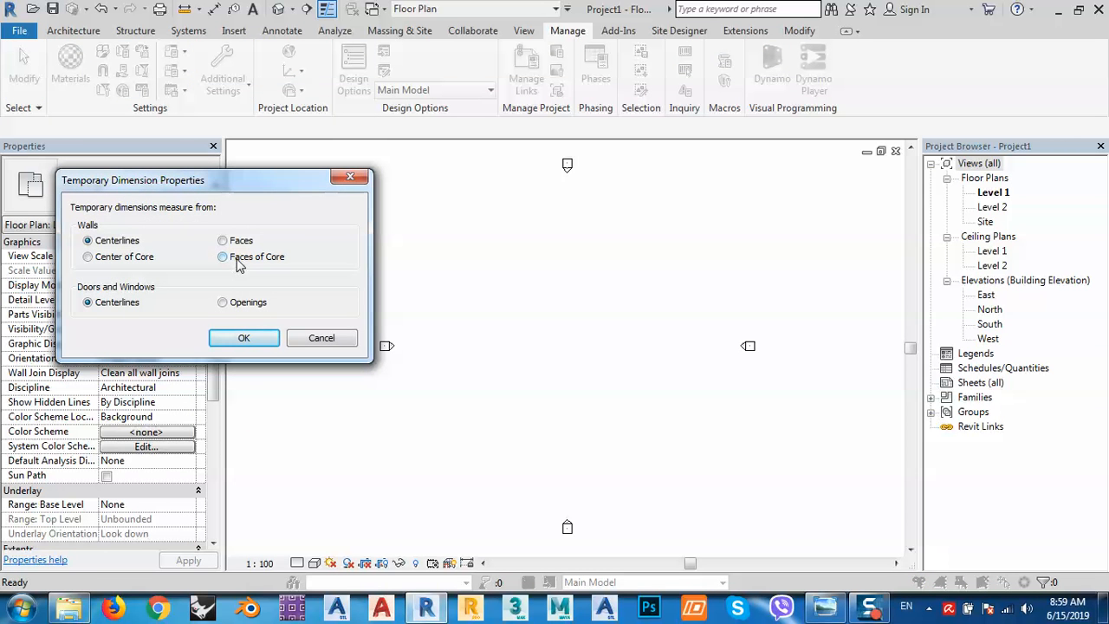
click(248, 341)
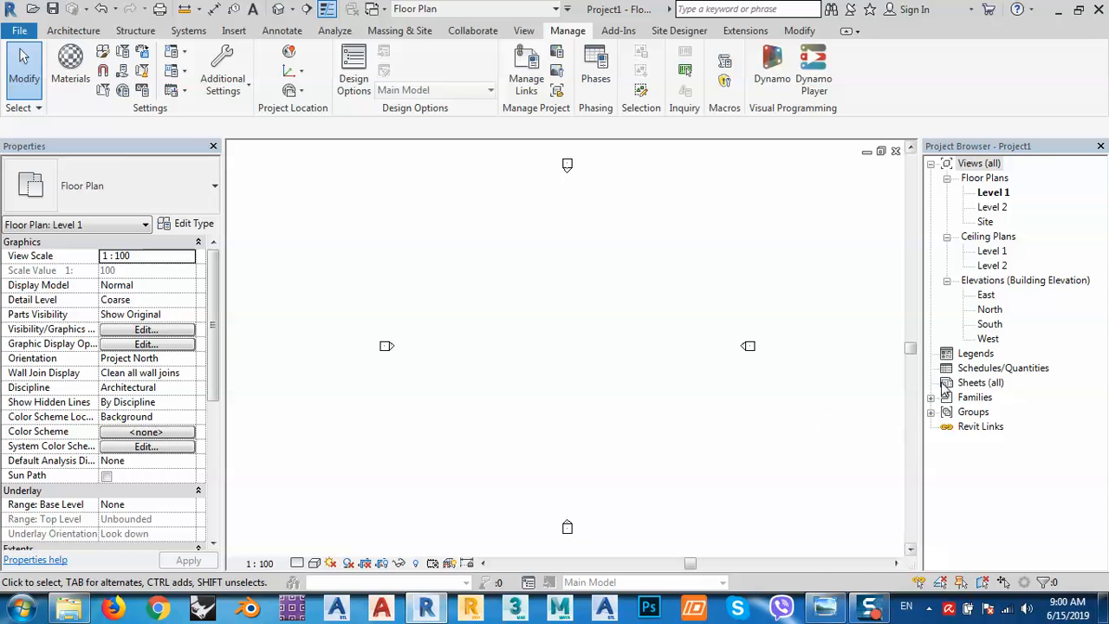
In the North elevation, change Level 2's height above Level 1 from 4.00 to 3.2.
double_click(990, 310)
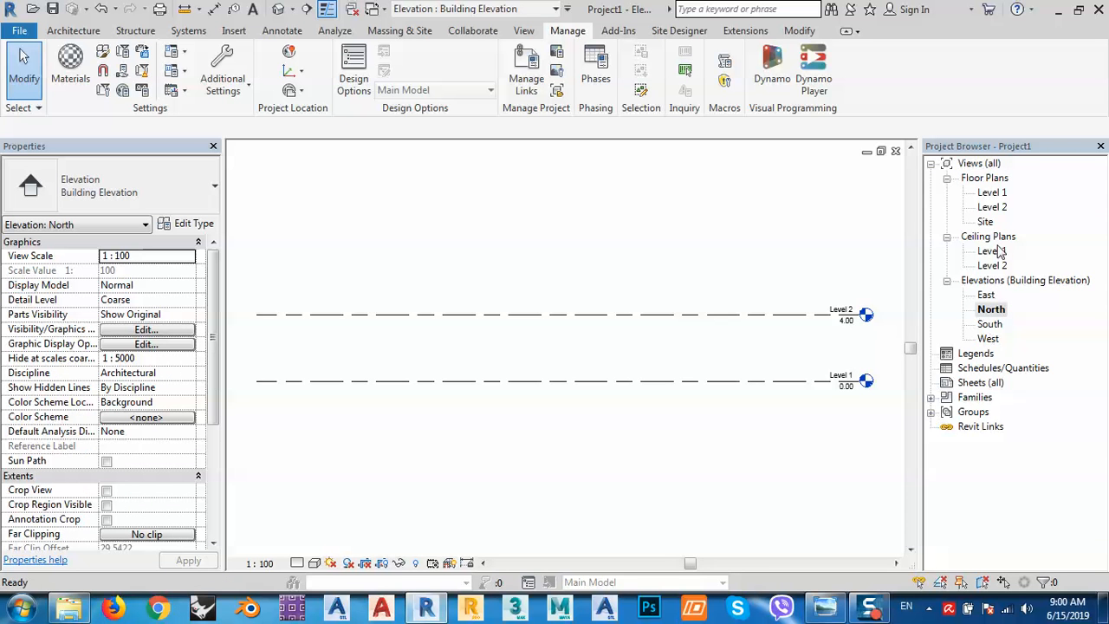
middle_drag(794, 317, 752, 307)
click(694, 306)
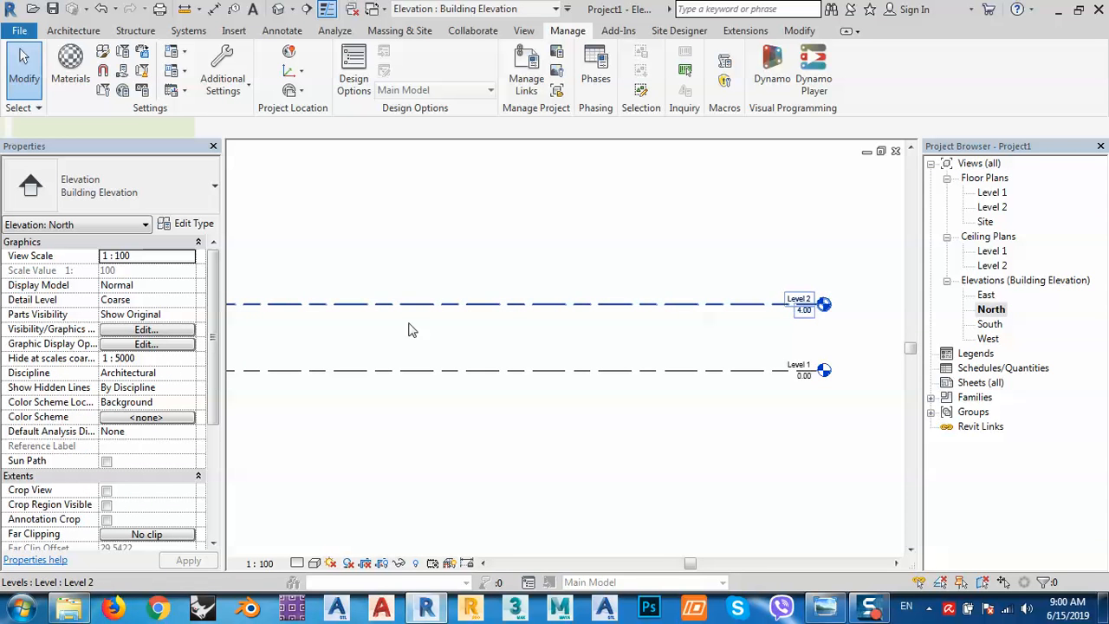
click(374, 336)
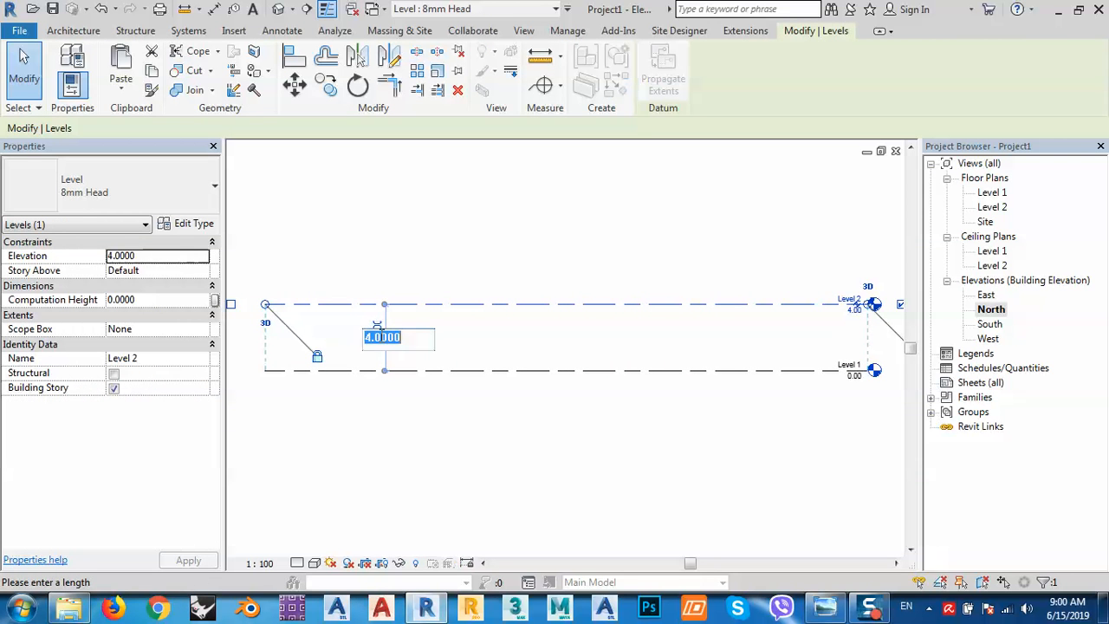
text(3.2)
key(Return)
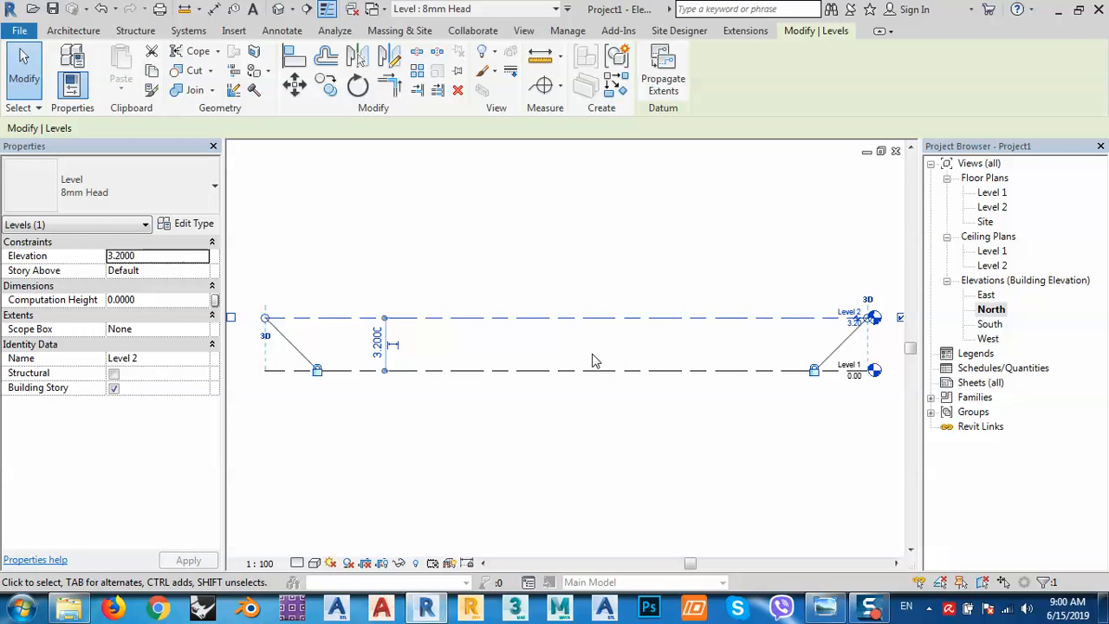
click(594, 360)
middle_drag(401, 334, 428, 368)
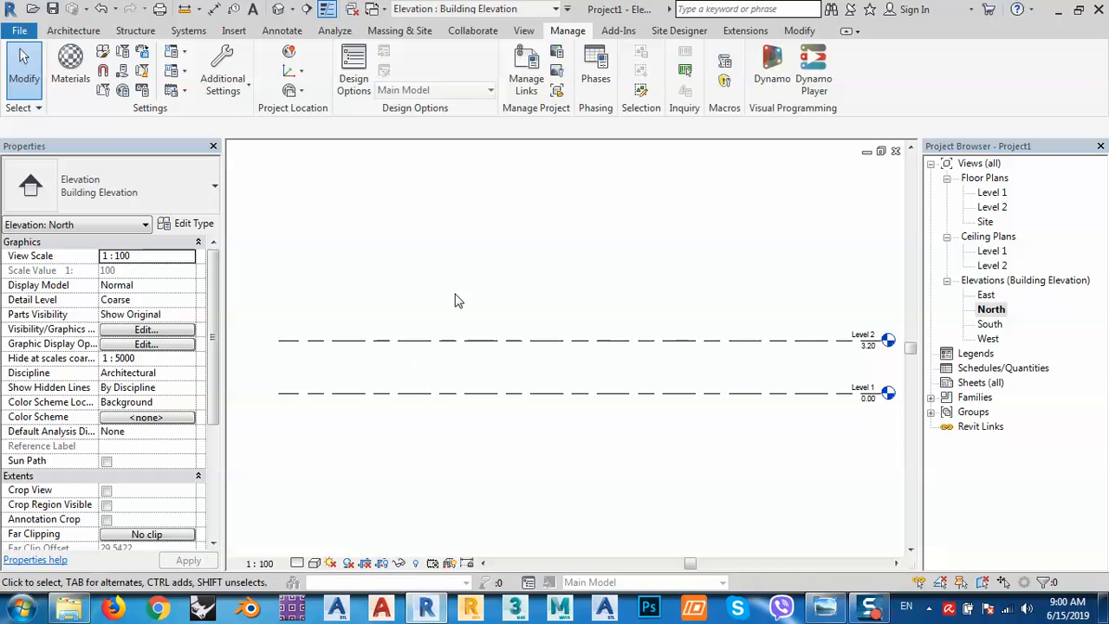
click(73, 31)
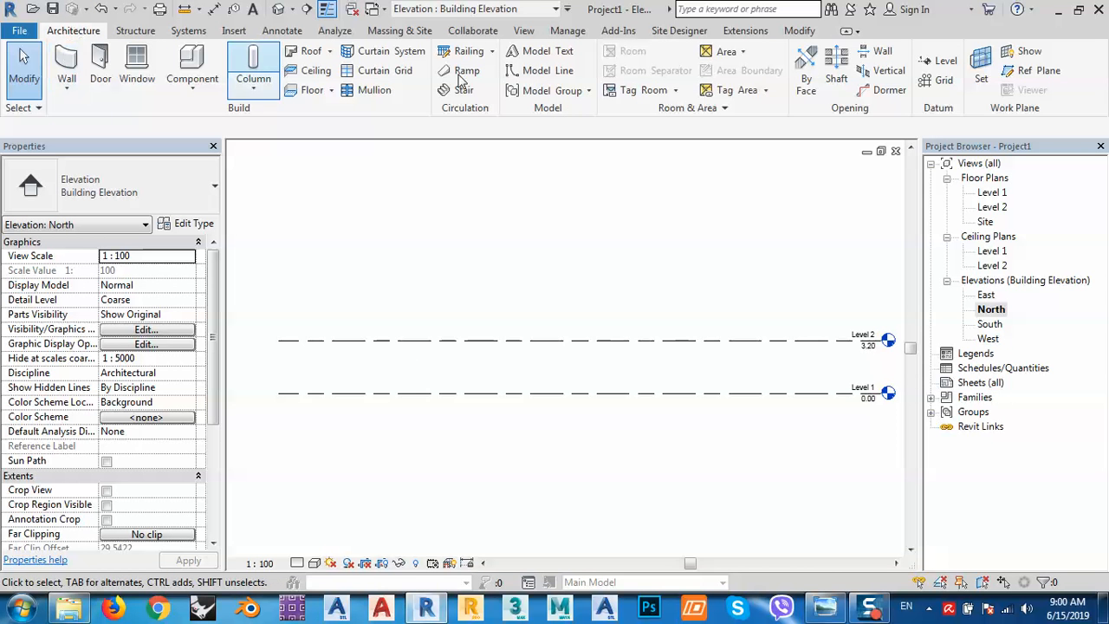
Use Pick Lines to add Level 3 at 3.00 above Level 2 and Level 4 at 1.20 above it.
click(941, 62)
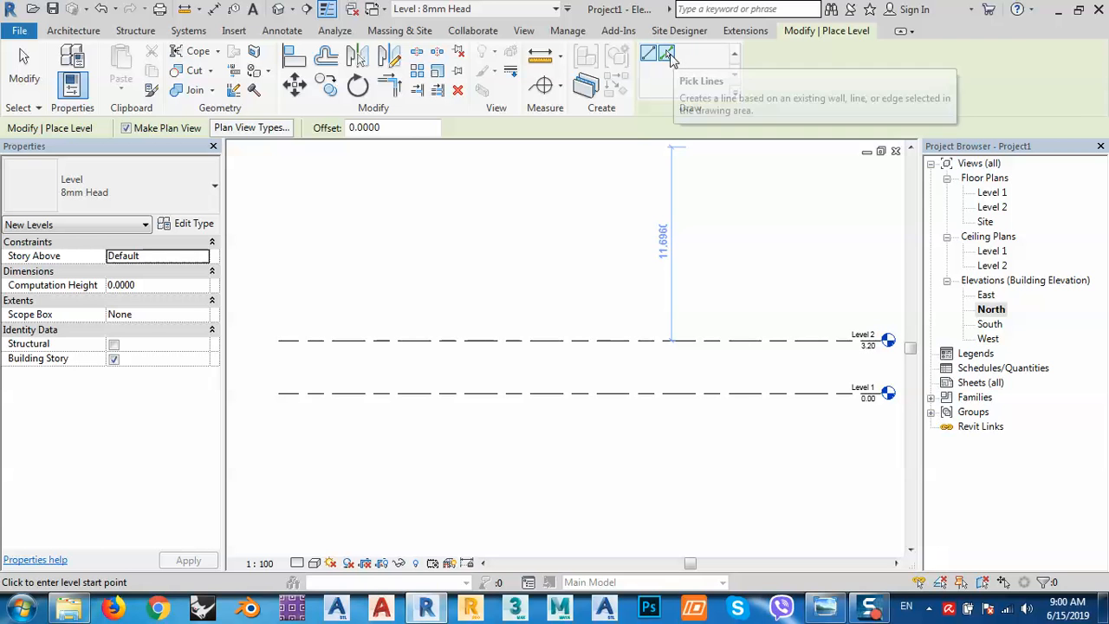
click(845, 609)
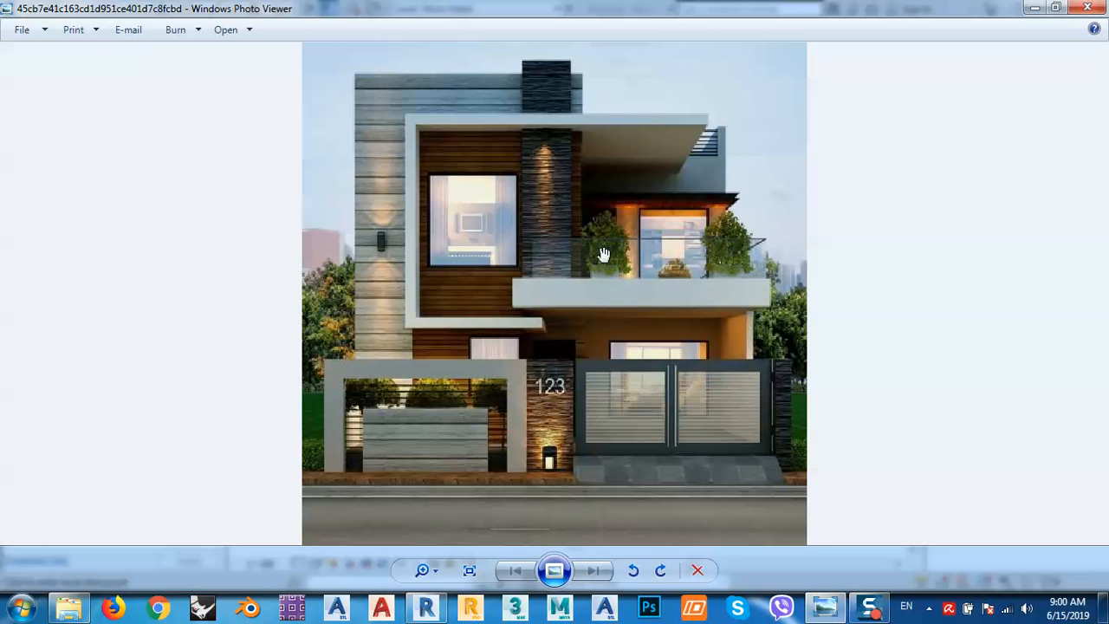
click(1036, 9)
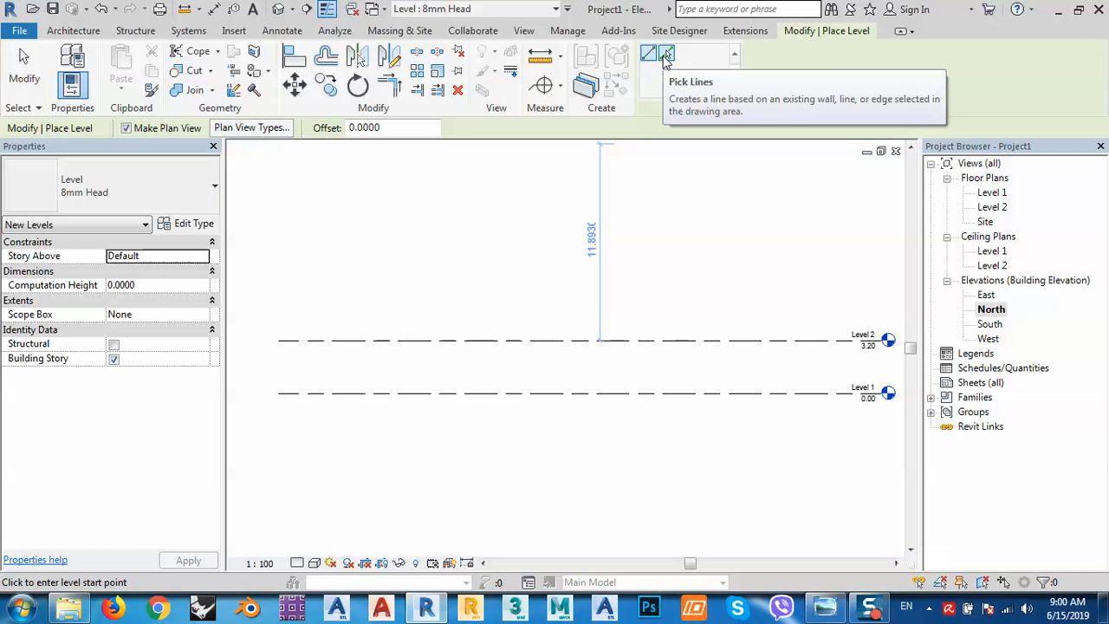
click(665, 55)
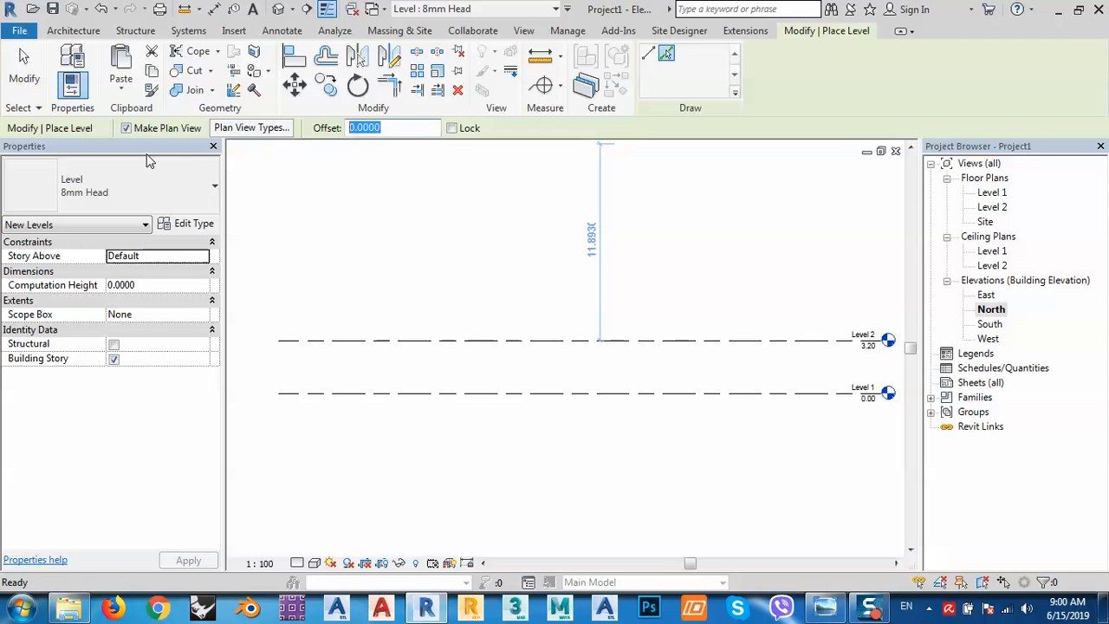
click(349, 127)
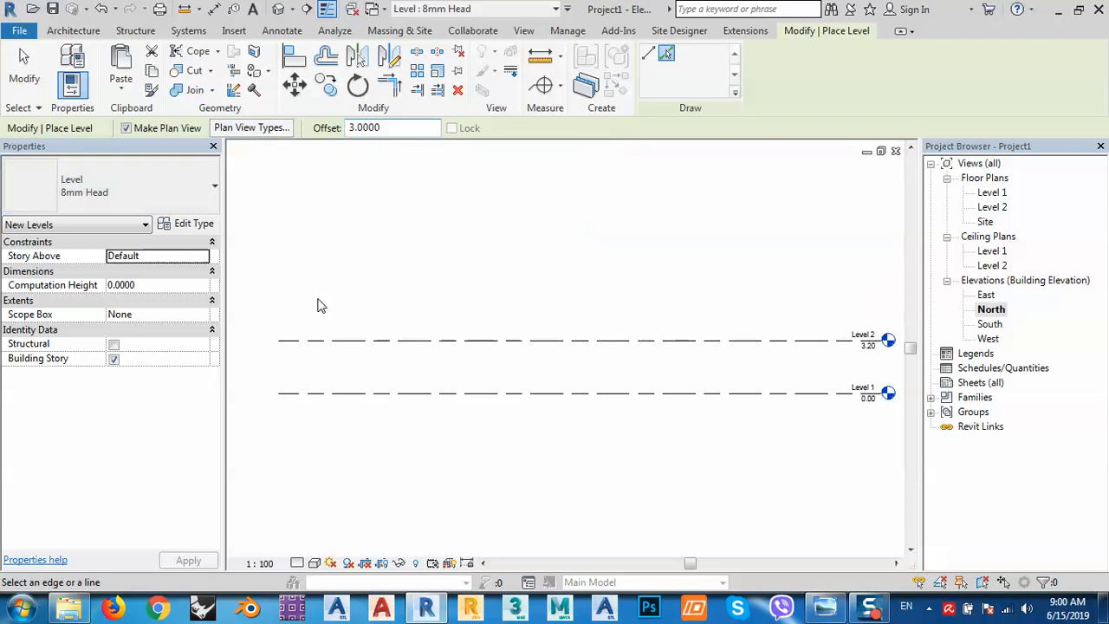
click(470, 339)
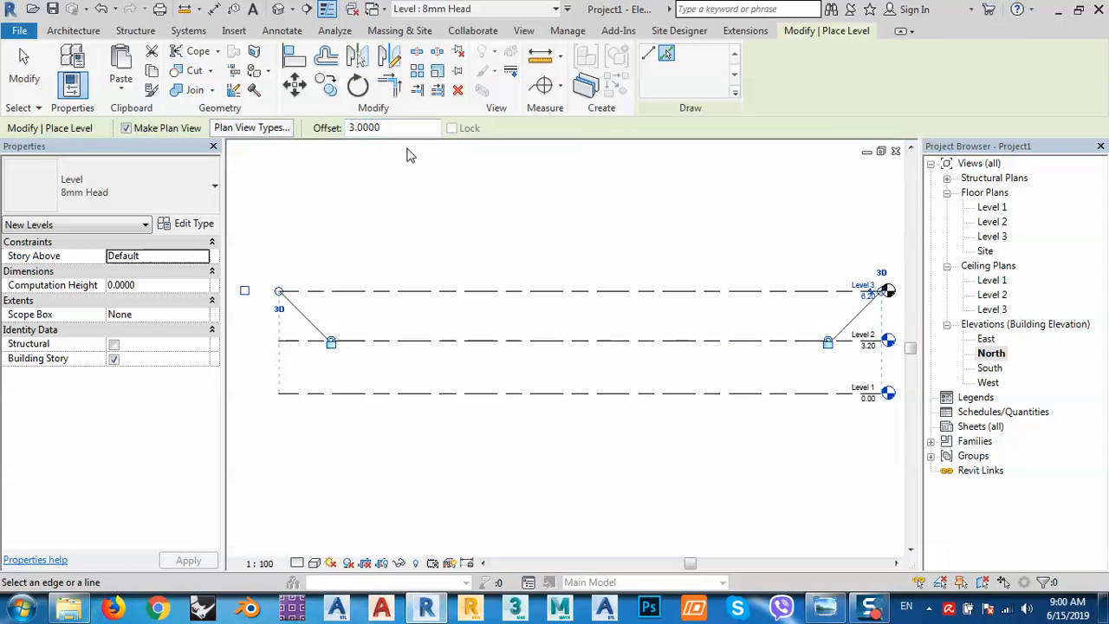
drag(401, 129, 207, 145)
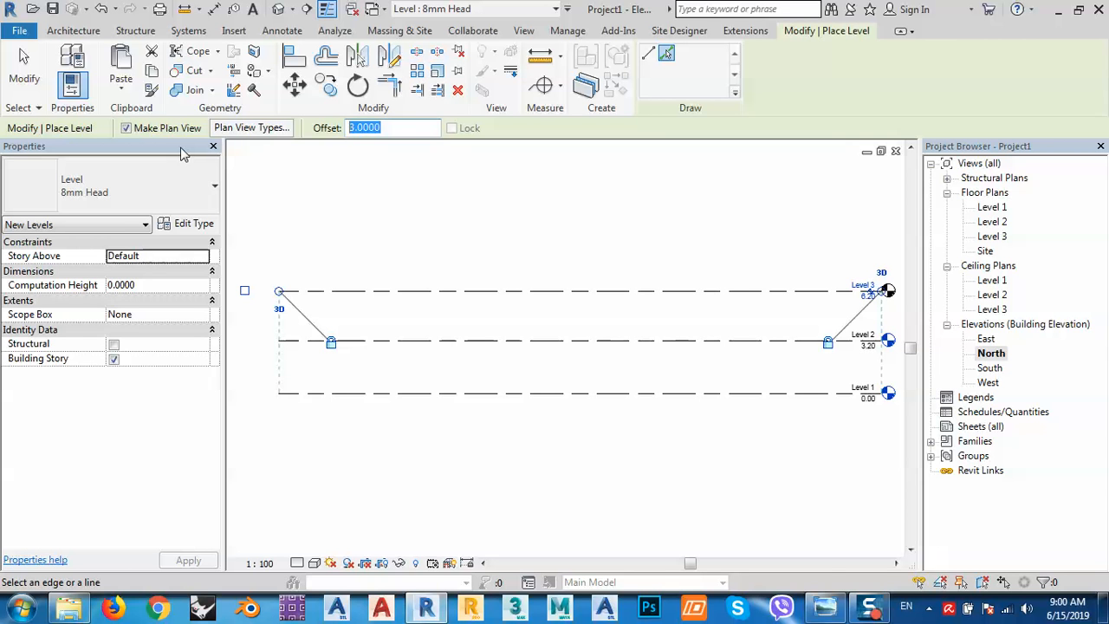
text(1.)
click(384, 292)
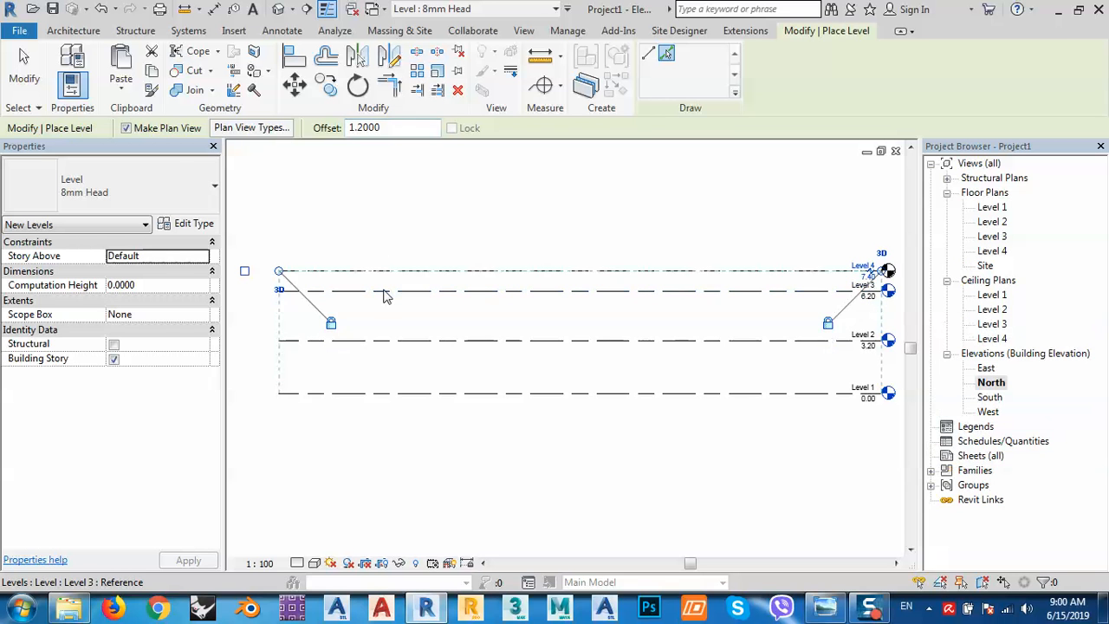
right_click(431, 224)
click(459, 227)
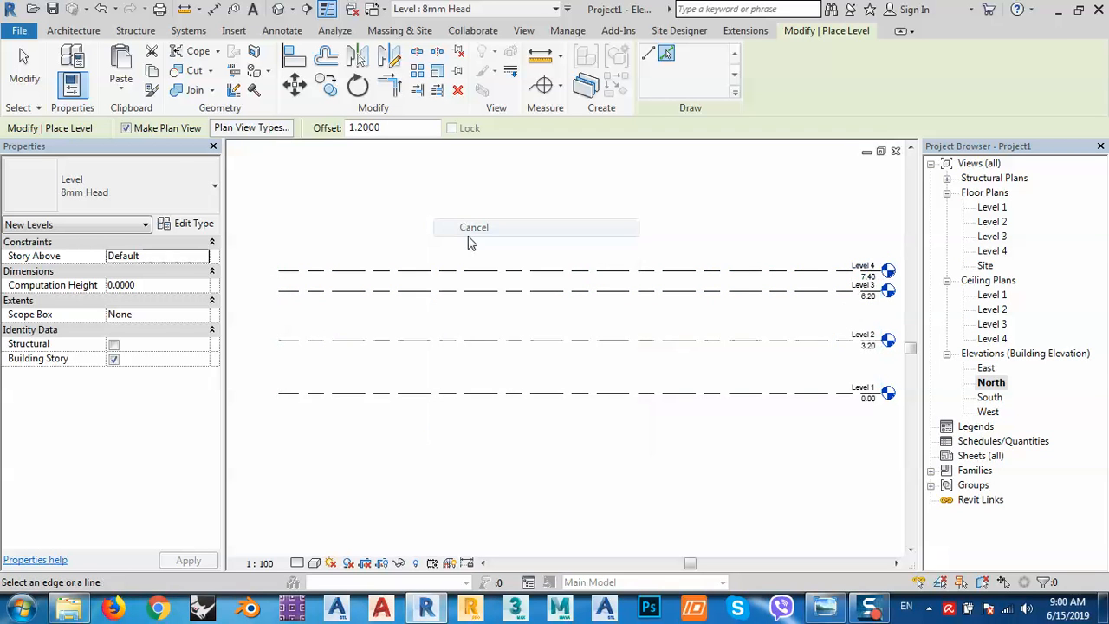
Add three more 1.20 levels off Level 1, then delete these extra Levels 5–7.
middle_drag(792, 354, 550, 344)
scroll(587, 366, up, 3)
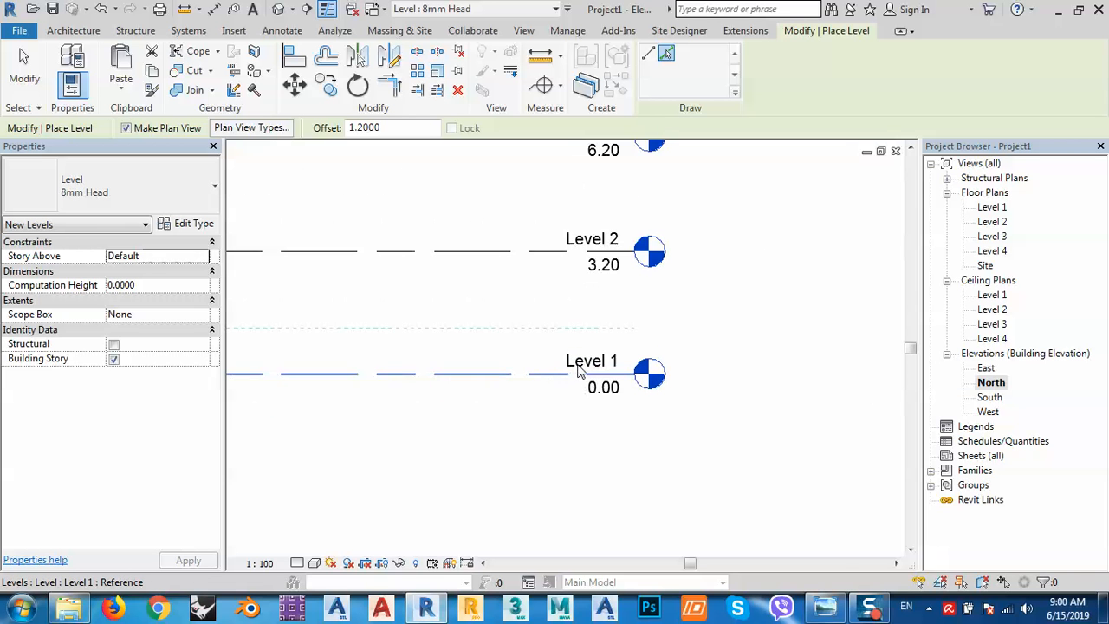
click(589, 369)
click(591, 369)
click(592, 369)
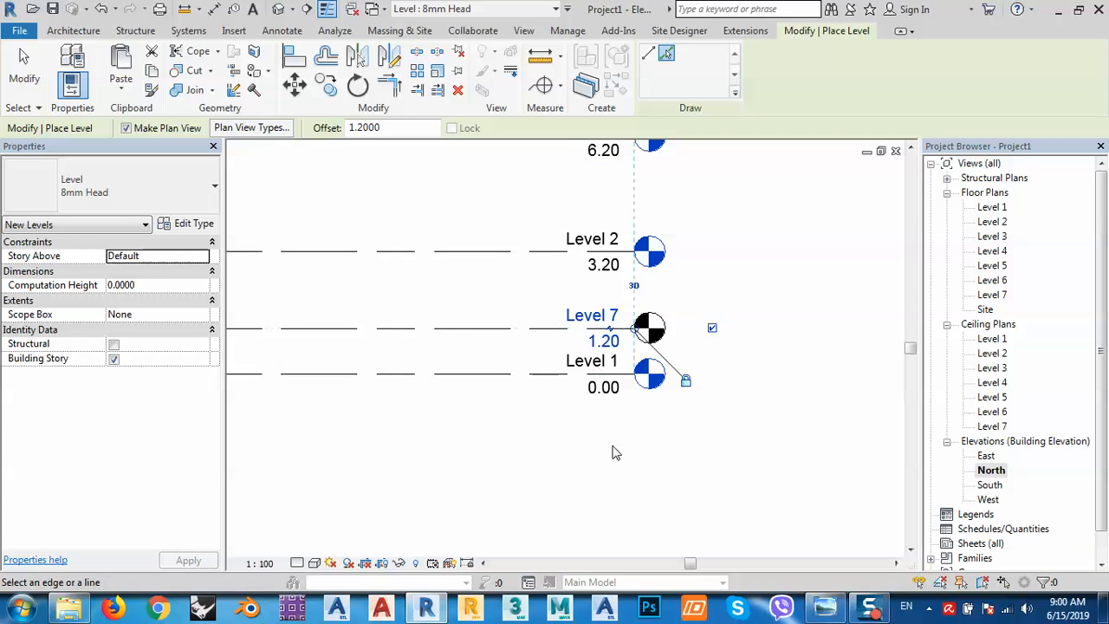
key(Escape)
key(Escape)
drag(584, 352, 477, 307)
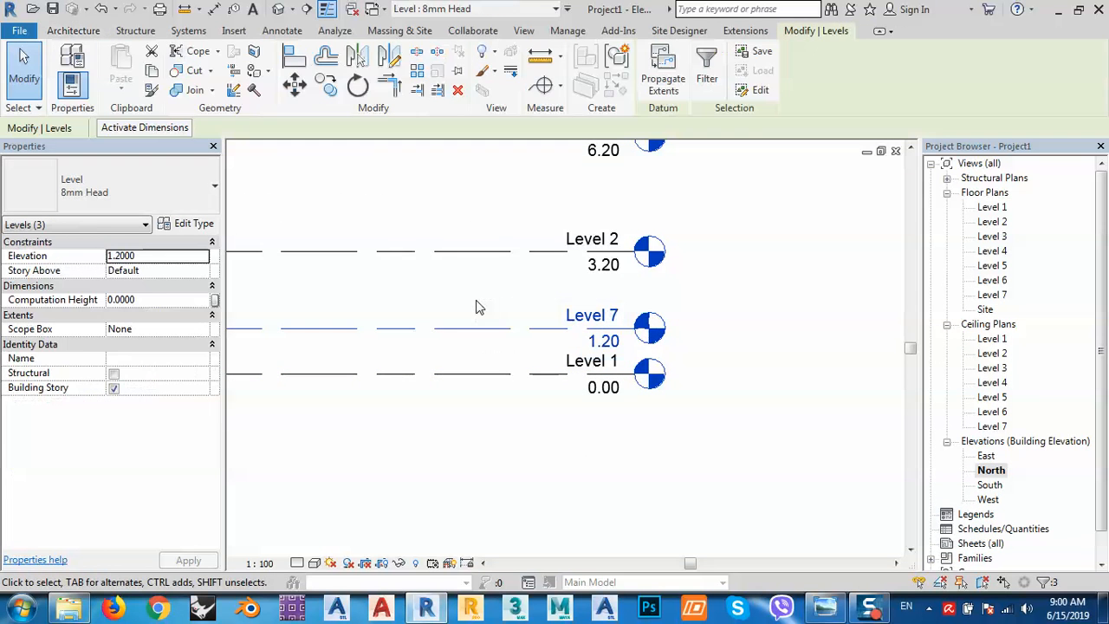
key(Delete)
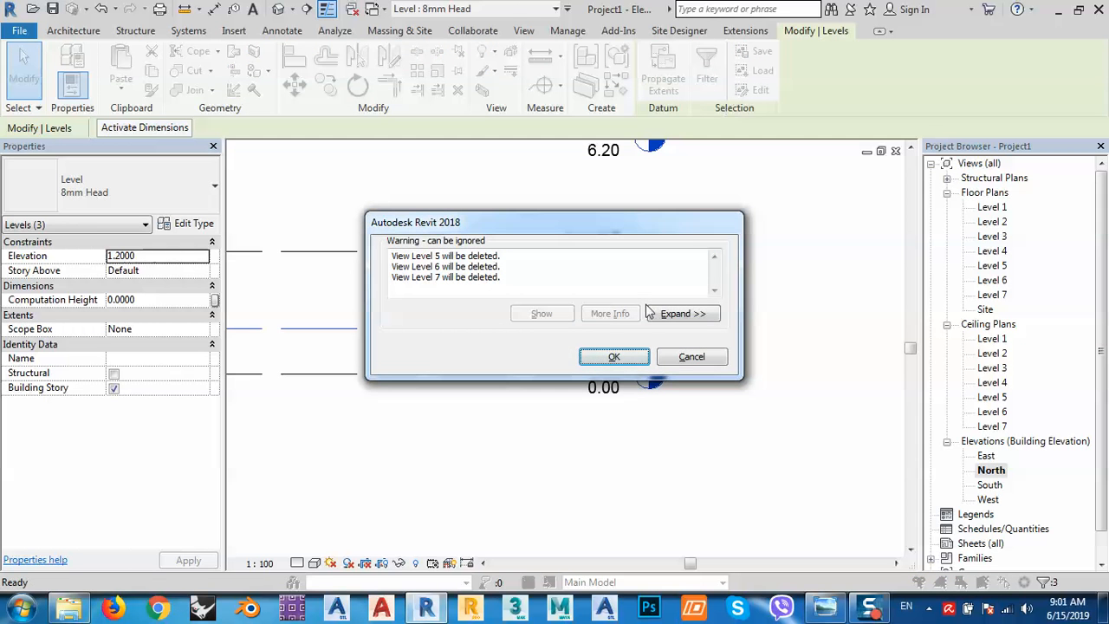
click(615, 357)
middle_drag(532, 320, 649, 320)
Rename Level 1 to SOG and Level 2 to GFS, renaming their views too.
click(700, 395)
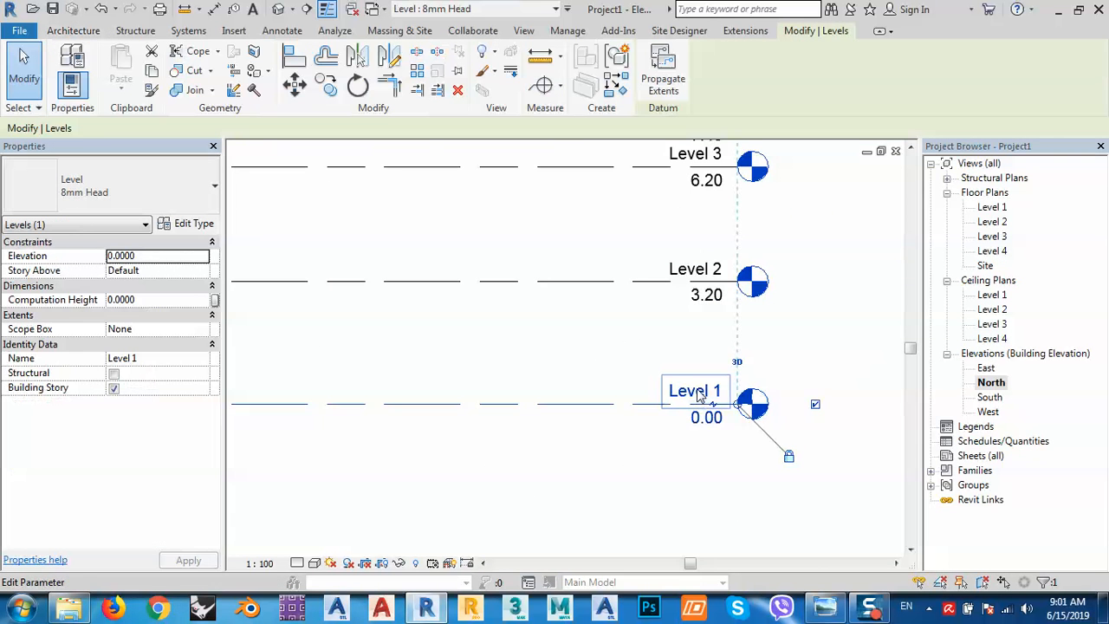
click(700, 395)
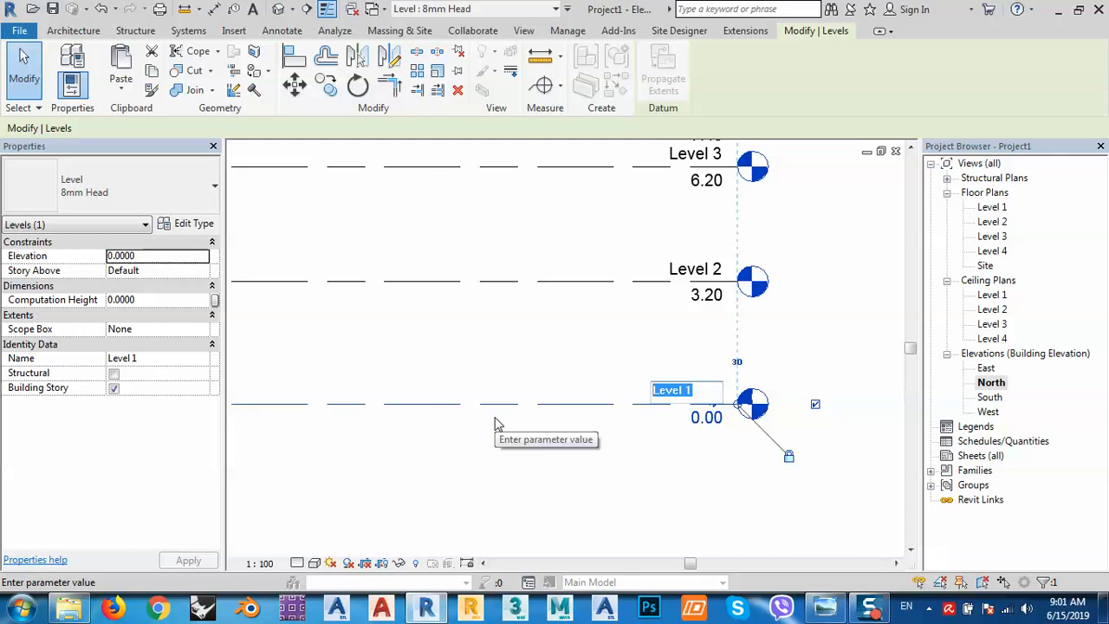
text(S)
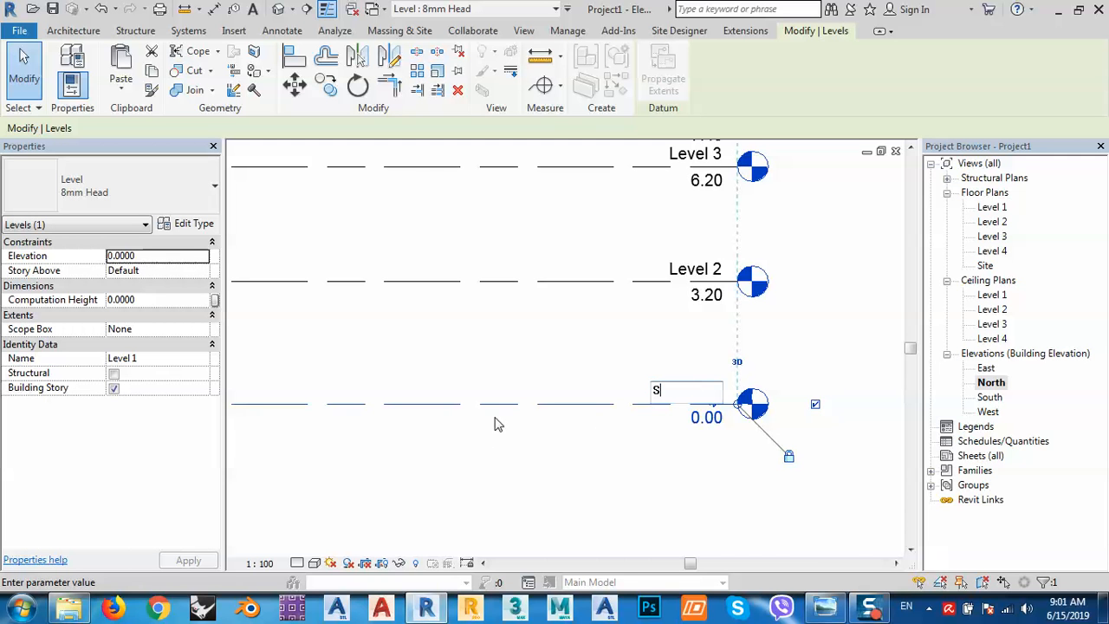
text(OG)
key(Return)
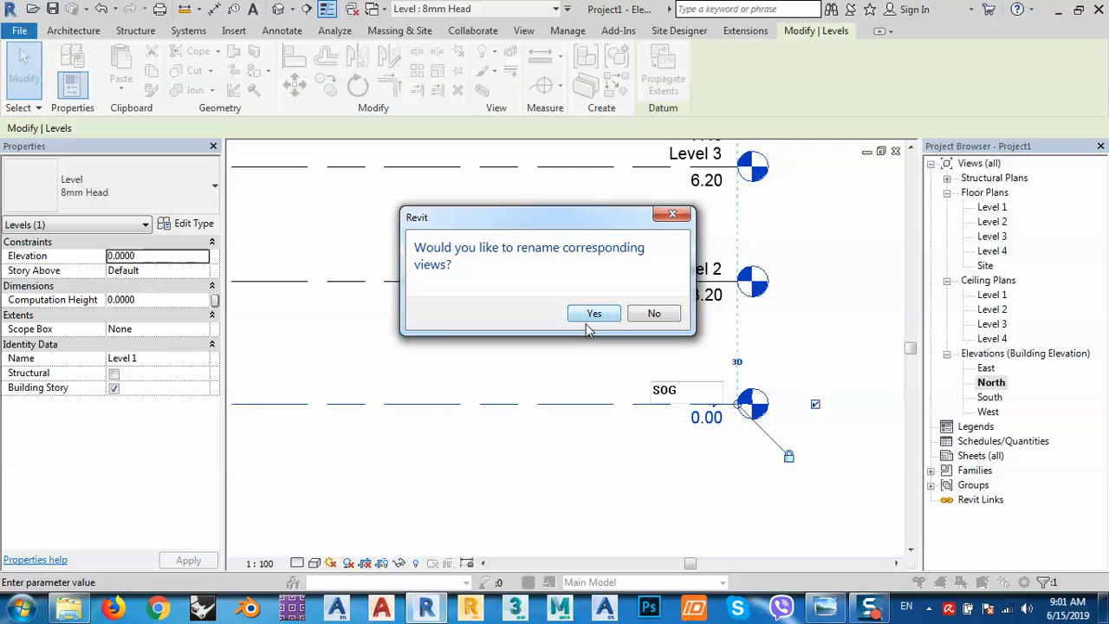
click(590, 322)
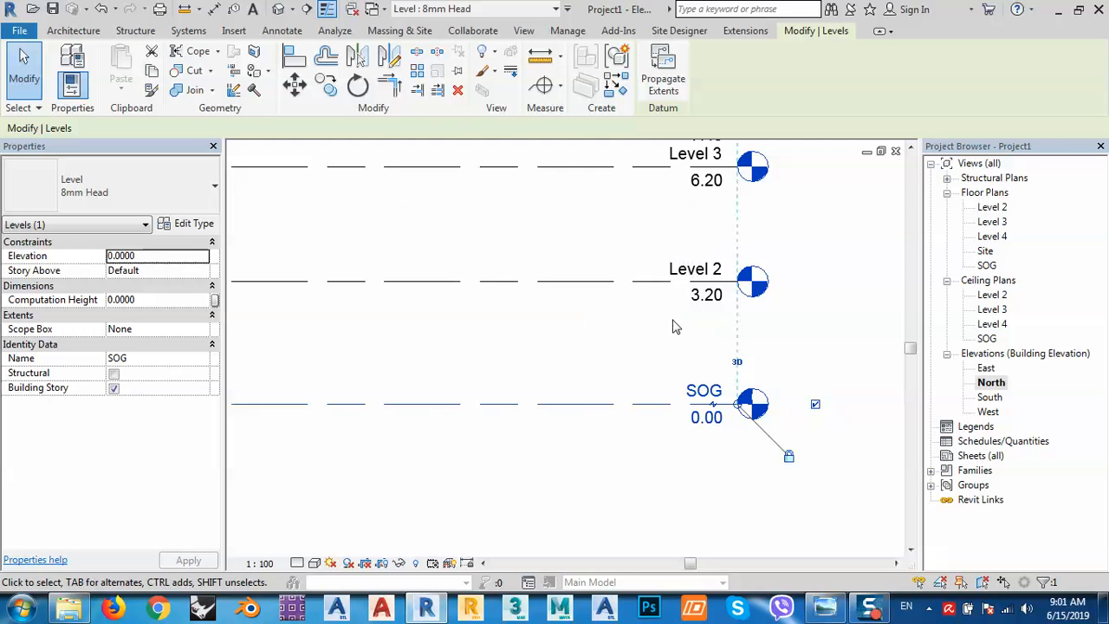
click(693, 275)
click(692, 270)
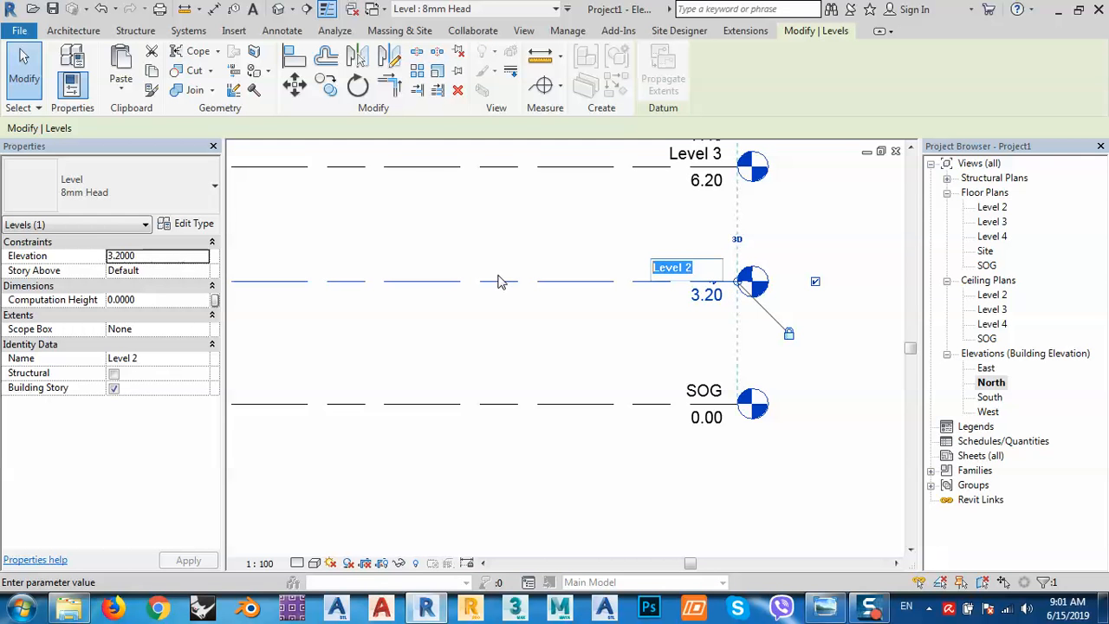
text(G)
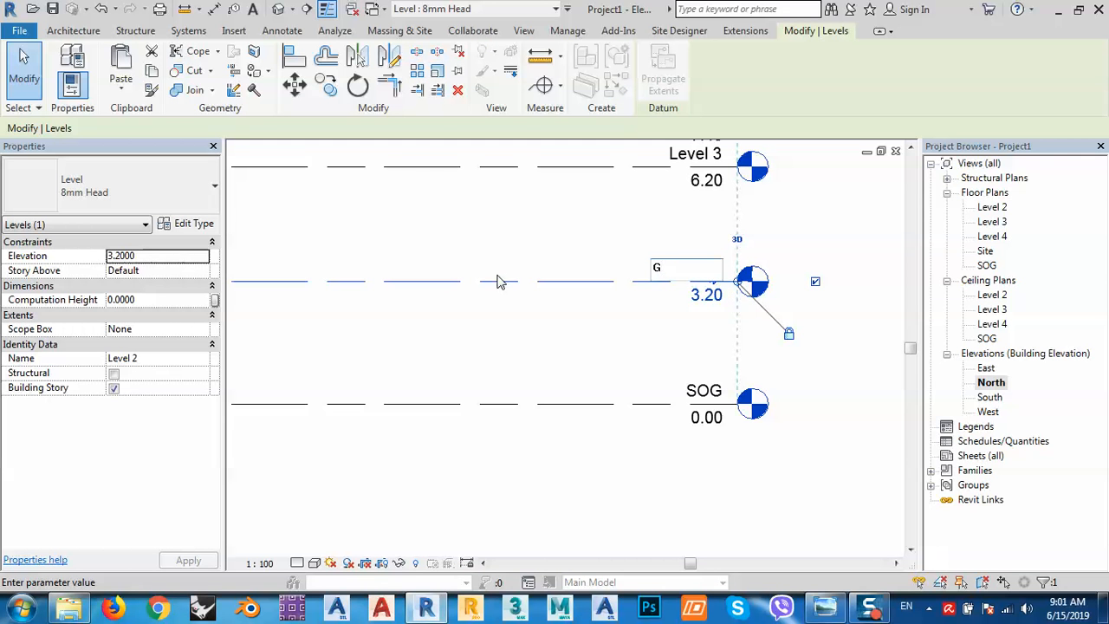
text(FS)
key(Return)
click(594, 314)
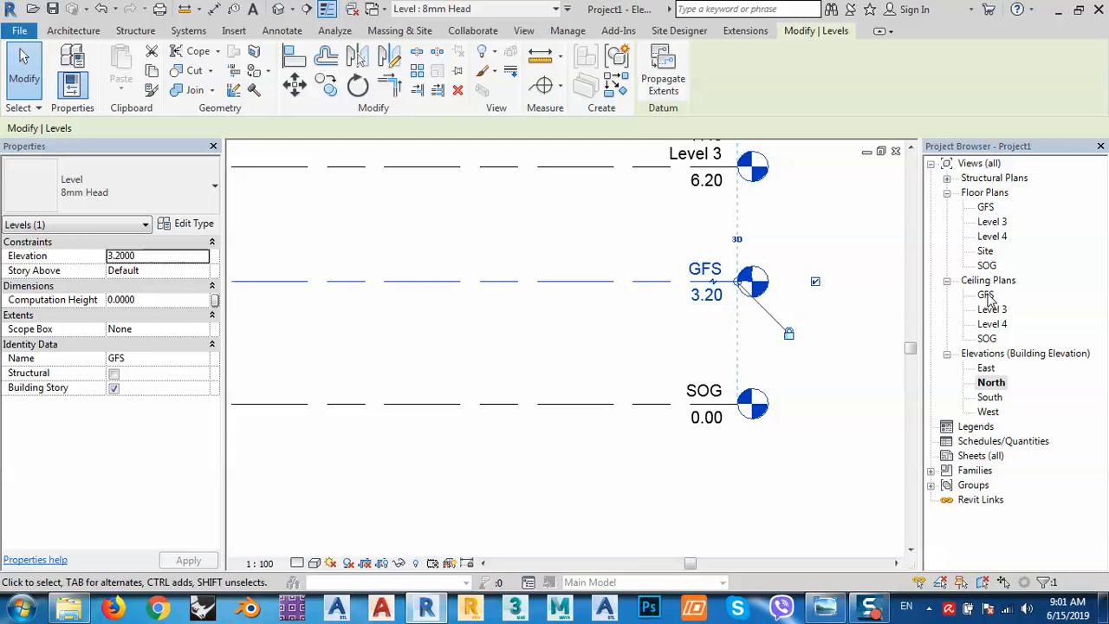
Rename Level 3 to FFS and Level 4 to Parapet, renaming their views too.
middle_drag(669, 244, 676, 418)
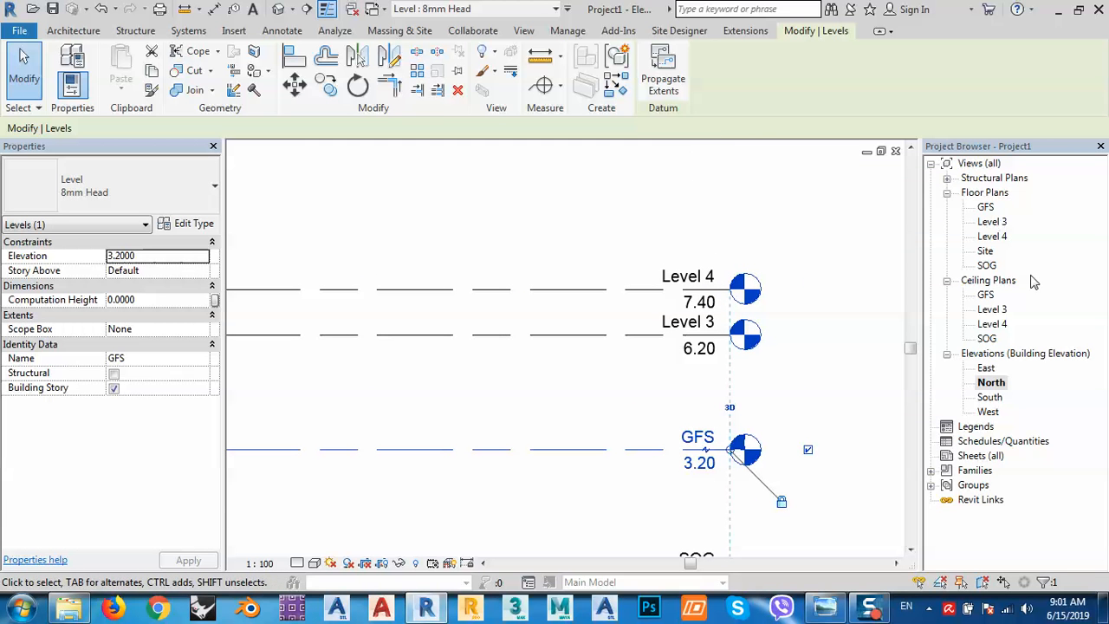
click(693, 327)
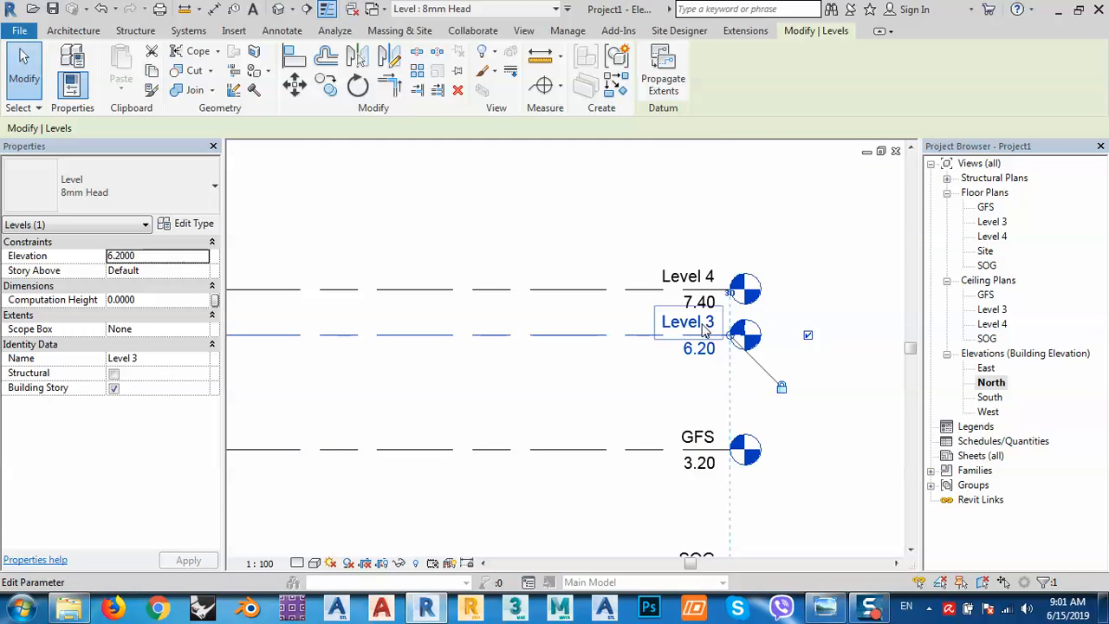
click(695, 324)
double_click(684, 322)
drag(688, 321, 582, 333)
scroll(805, 279, down, 3)
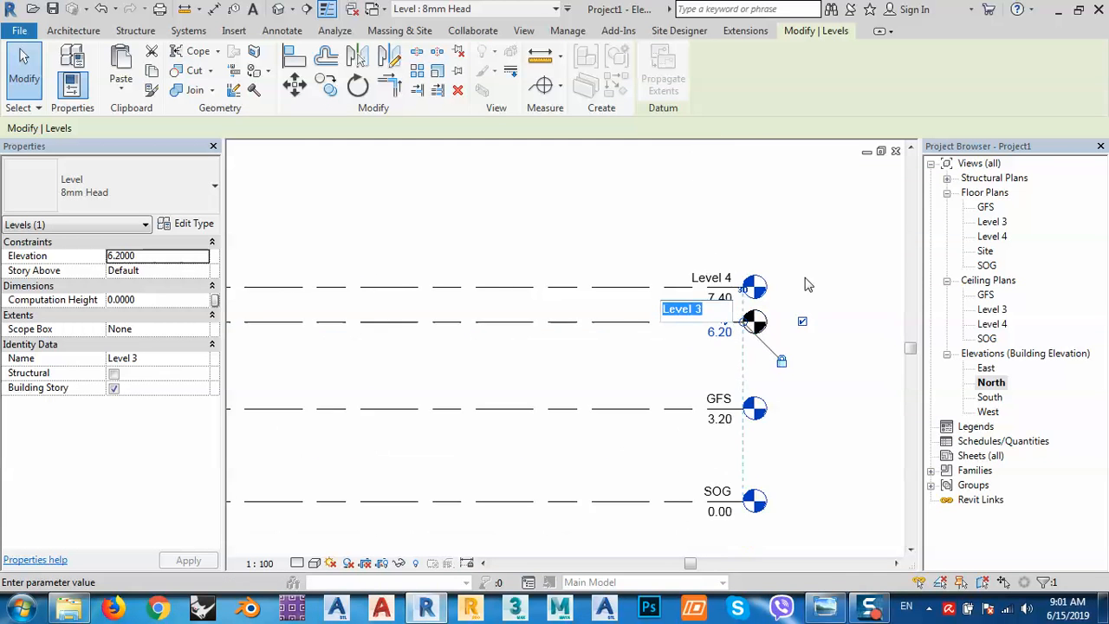
scroll(728, 353, up, 3)
scroll(728, 359, up, 1)
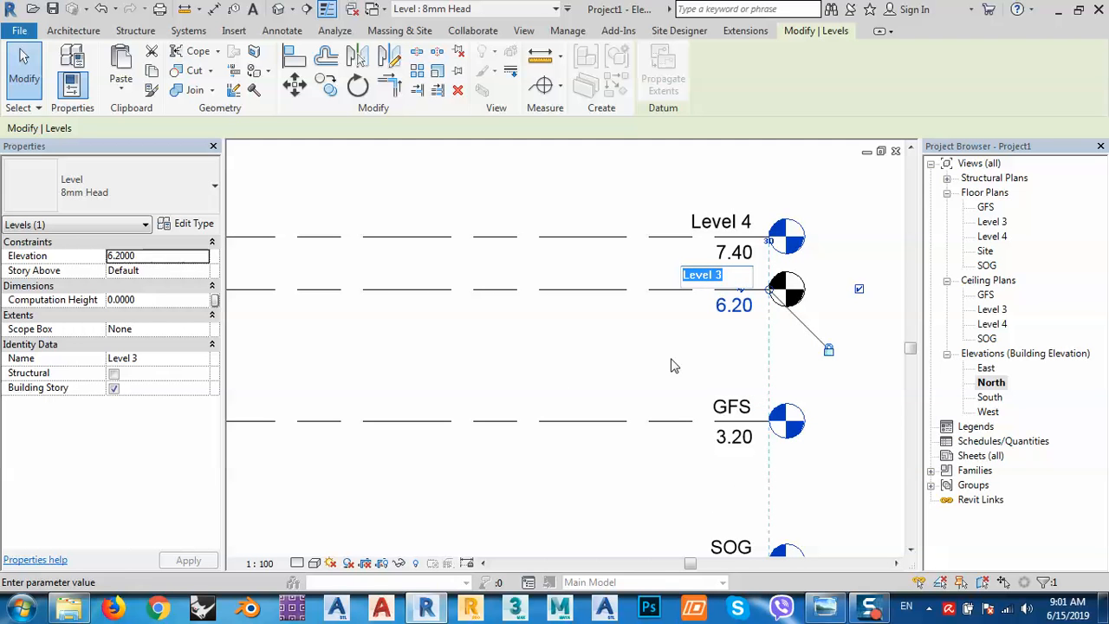
text(FF)
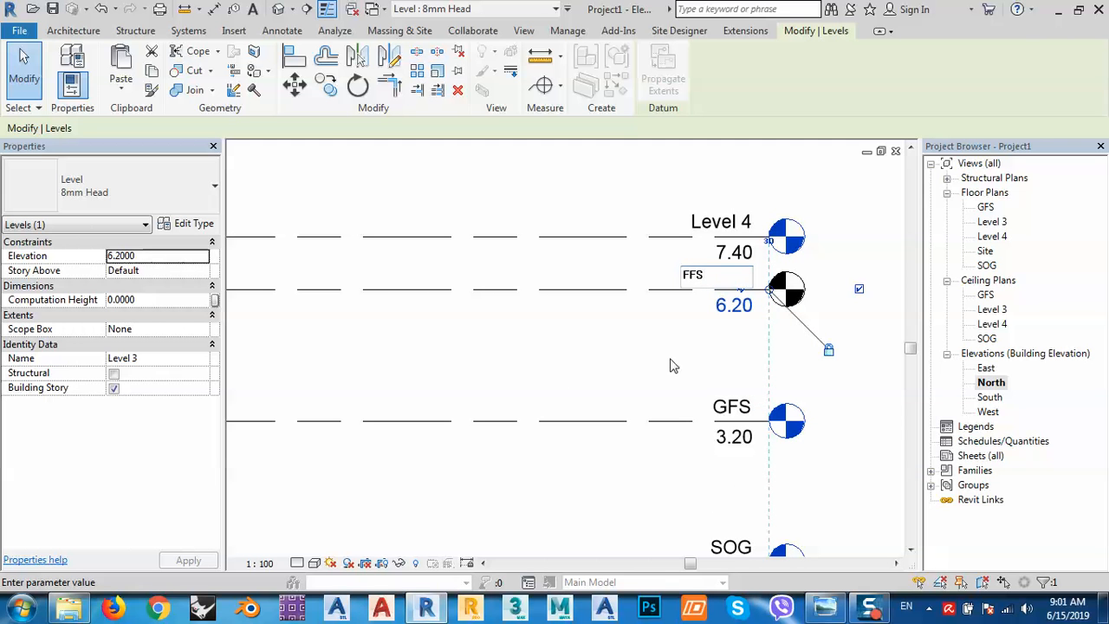
text(S)
key(Return)
click(594, 313)
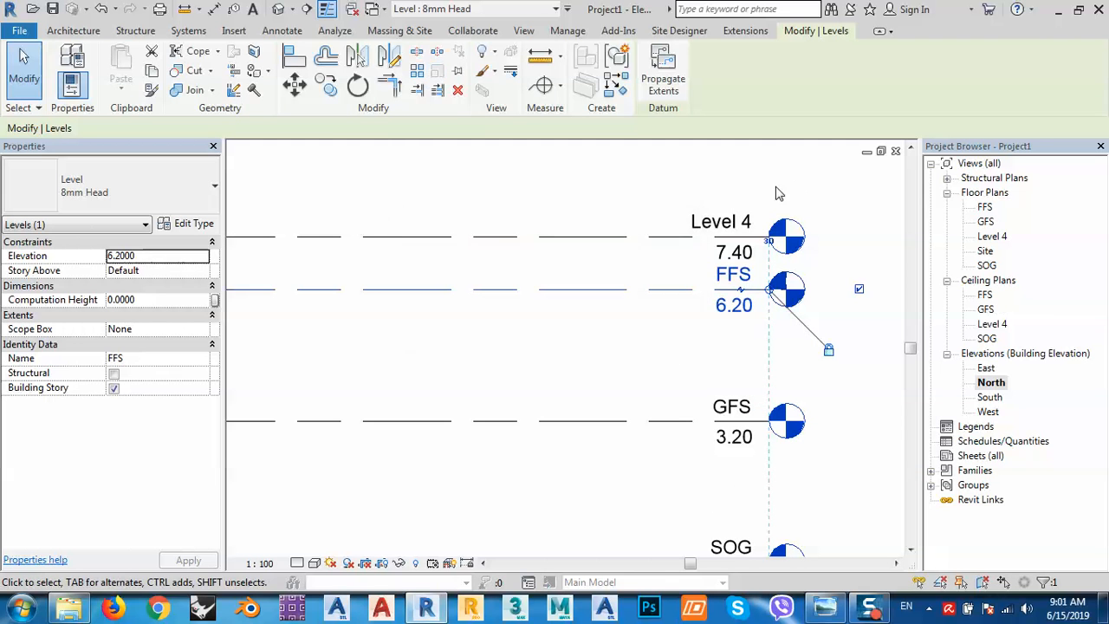
click(719, 223)
click(731, 222)
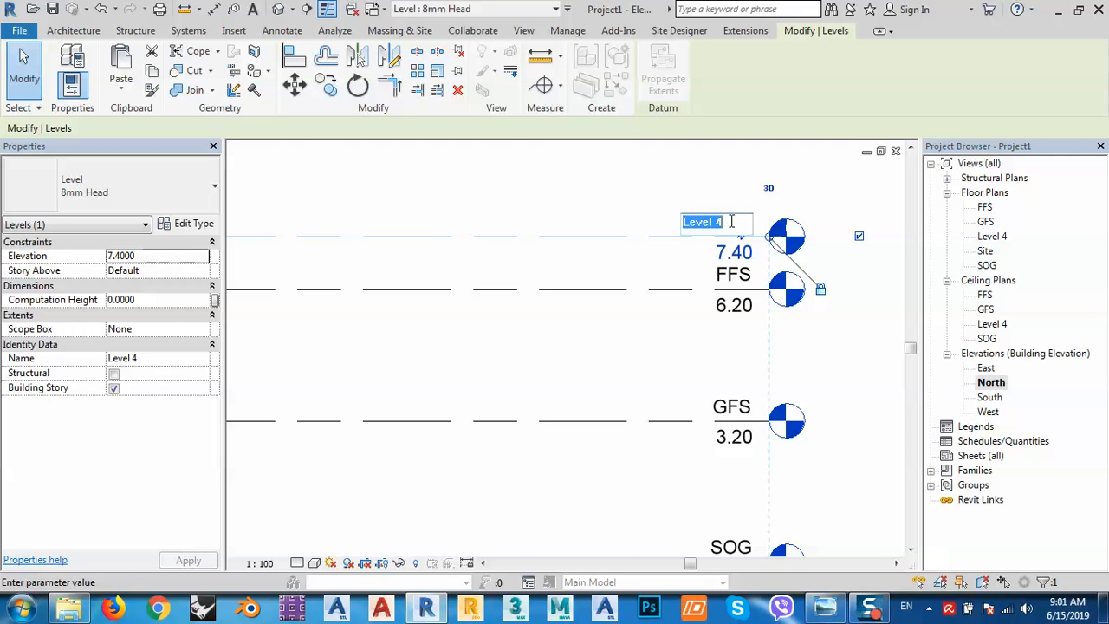
text(Parapet)
key(Return)
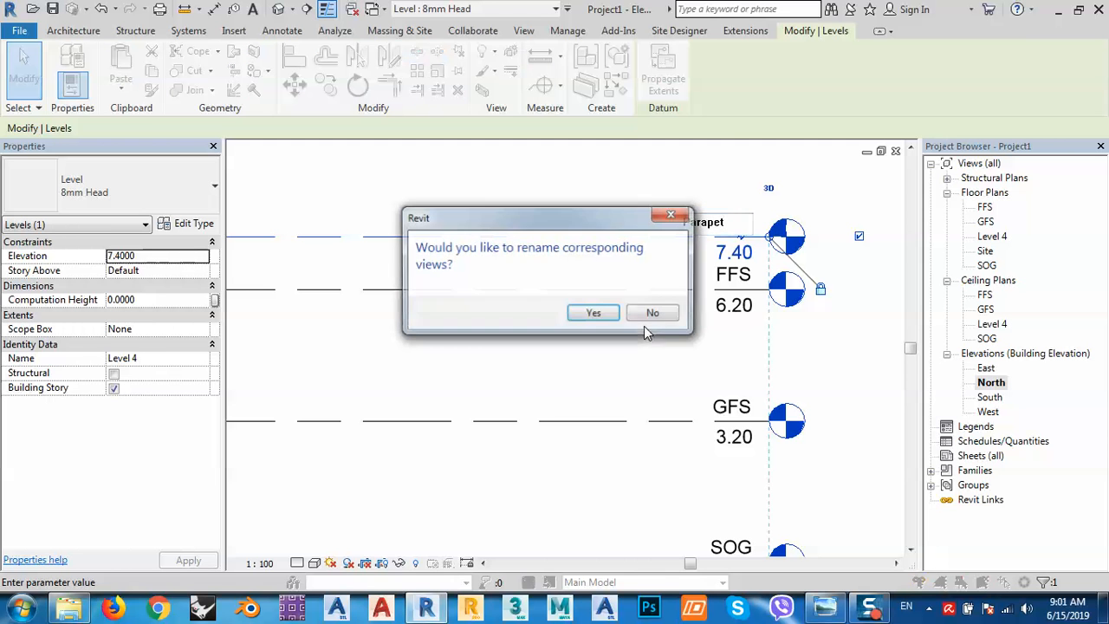
click(591, 321)
click(632, 314)
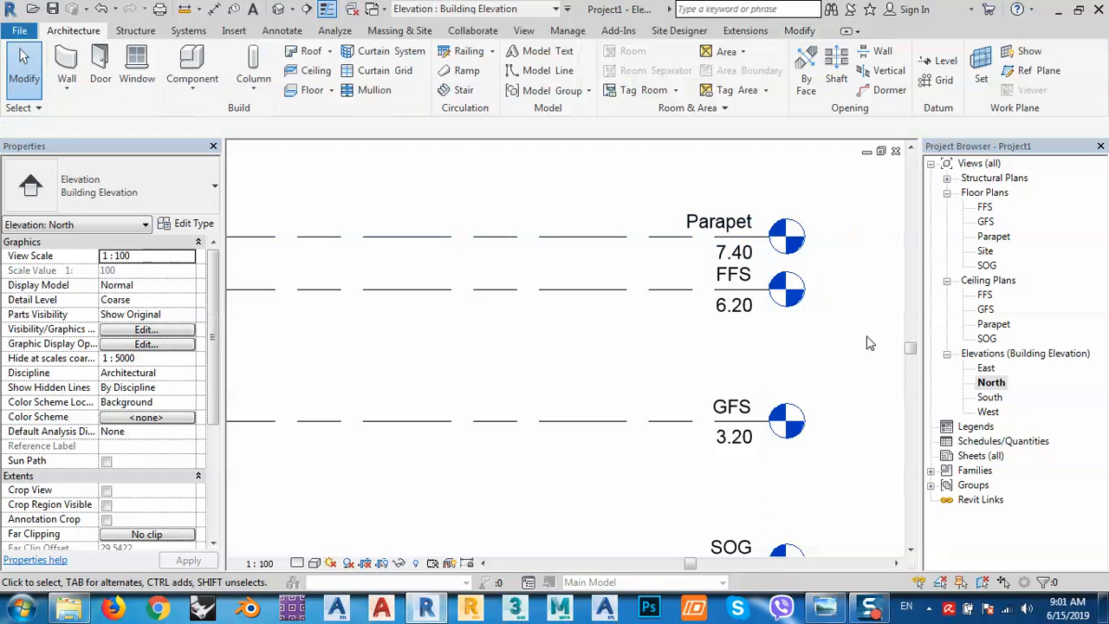
In the SOG plan, start a wall rising to GFS, located on Core Face: Exterior.
double_click(987, 265)
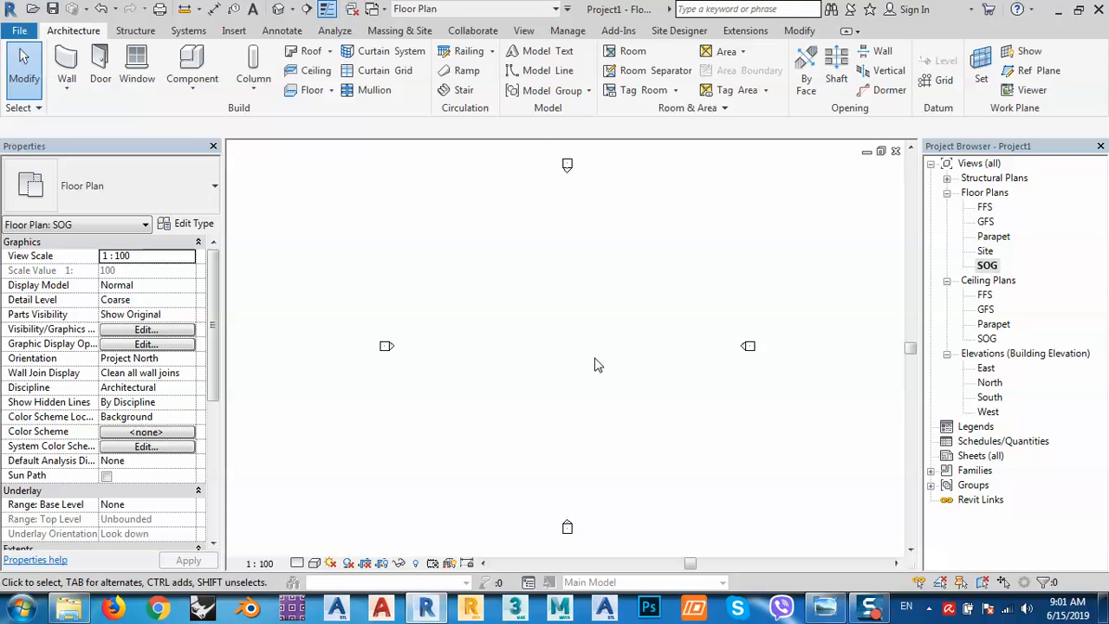
scroll(572, 357, down, 1)
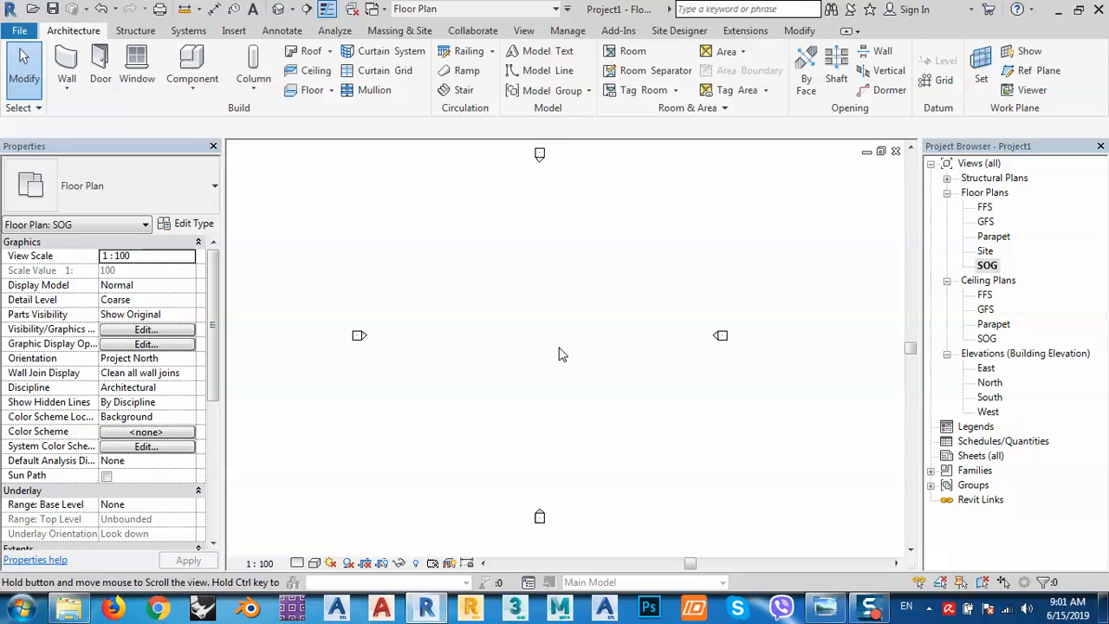
click(67, 63)
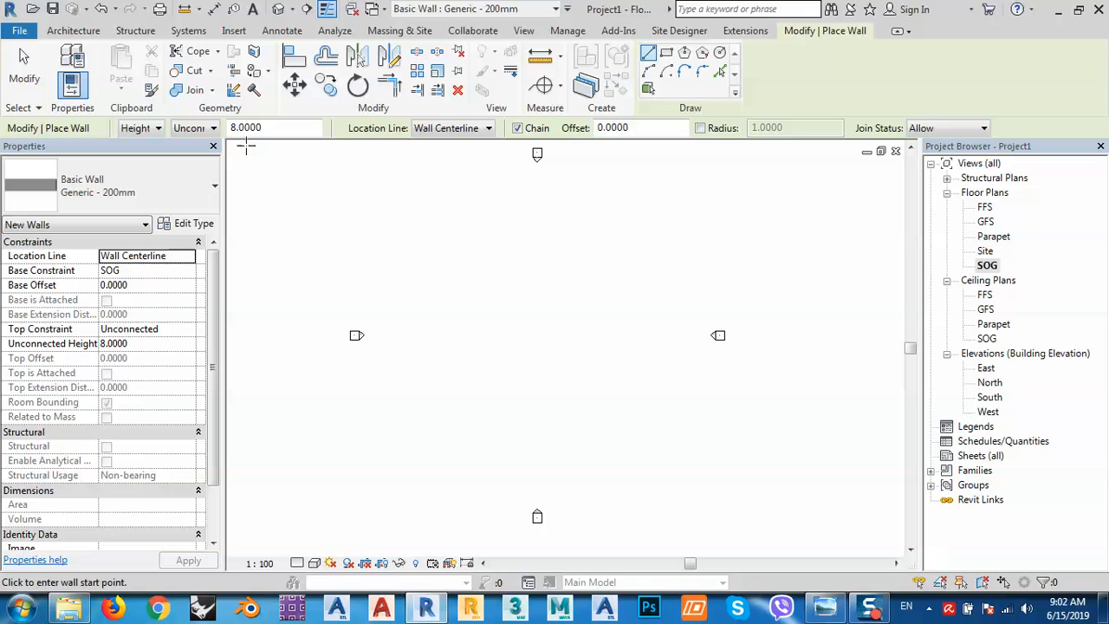
click(192, 128)
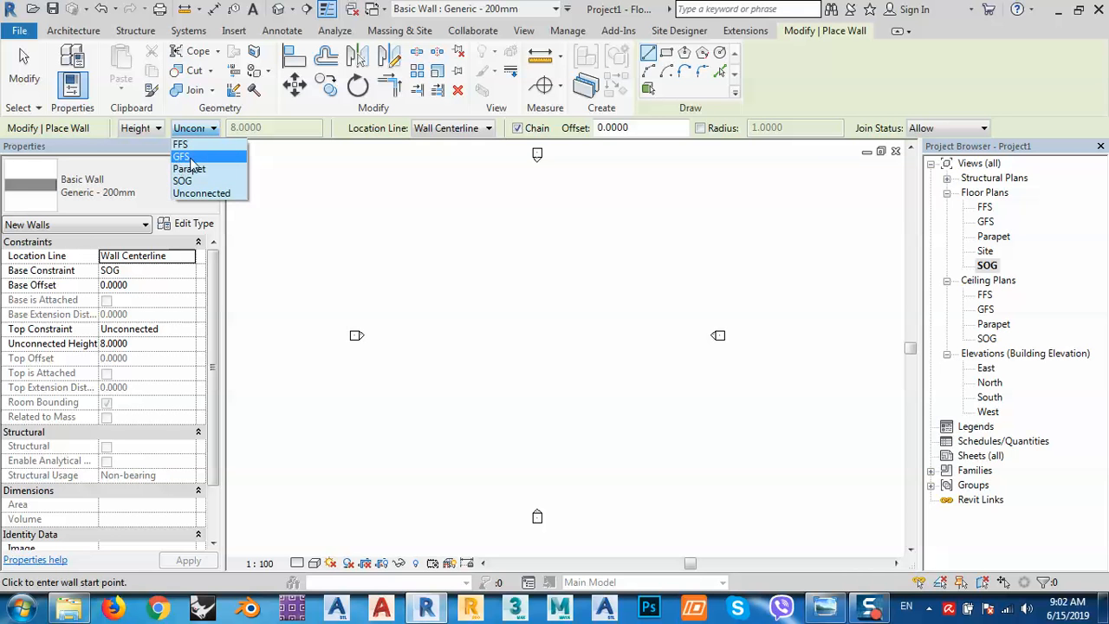
click(183, 157)
click(467, 128)
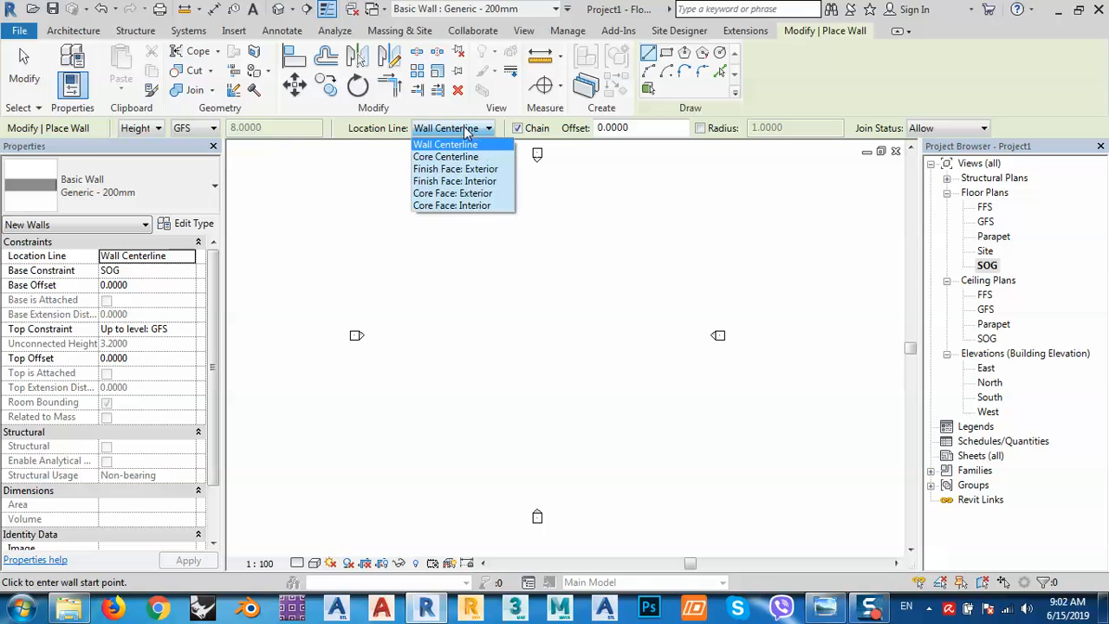
click(429, 195)
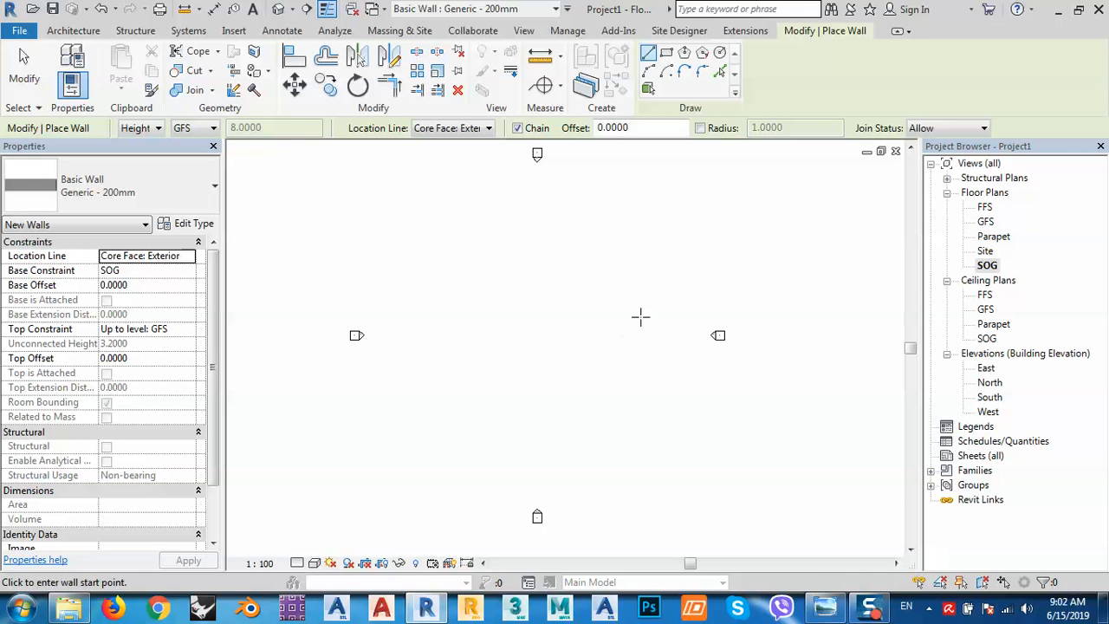
click(642, 238)
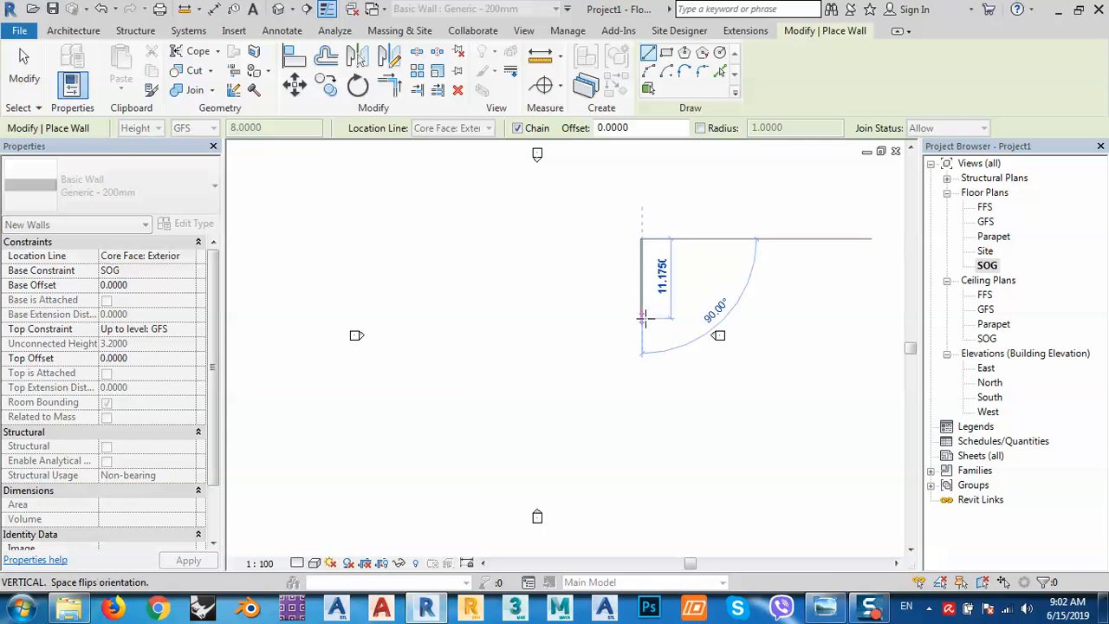
Draw wall segments of 17.5, 3.5, 1.5 and 4.5, checking the reference photo.
text(17.)
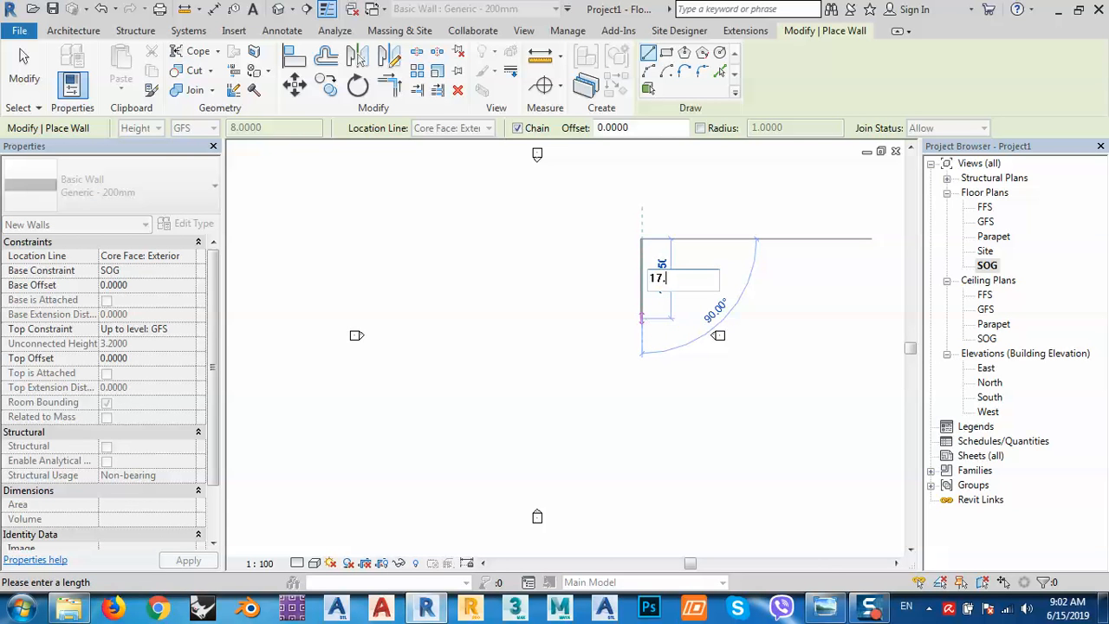
text(5)
key(Return)
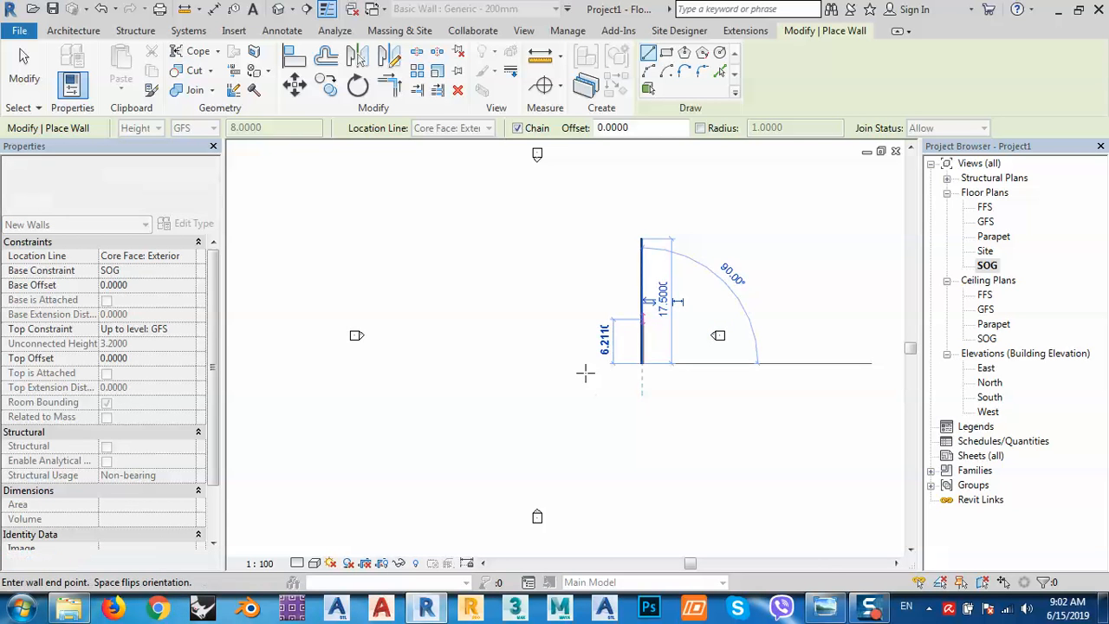
click(832, 611)
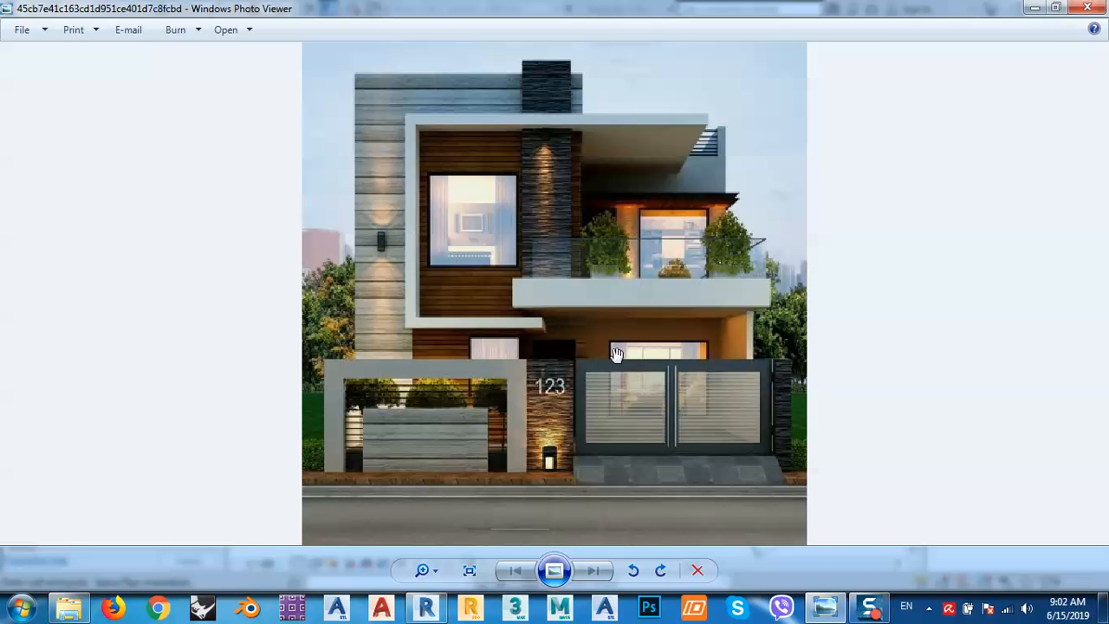
click(1035, 8)
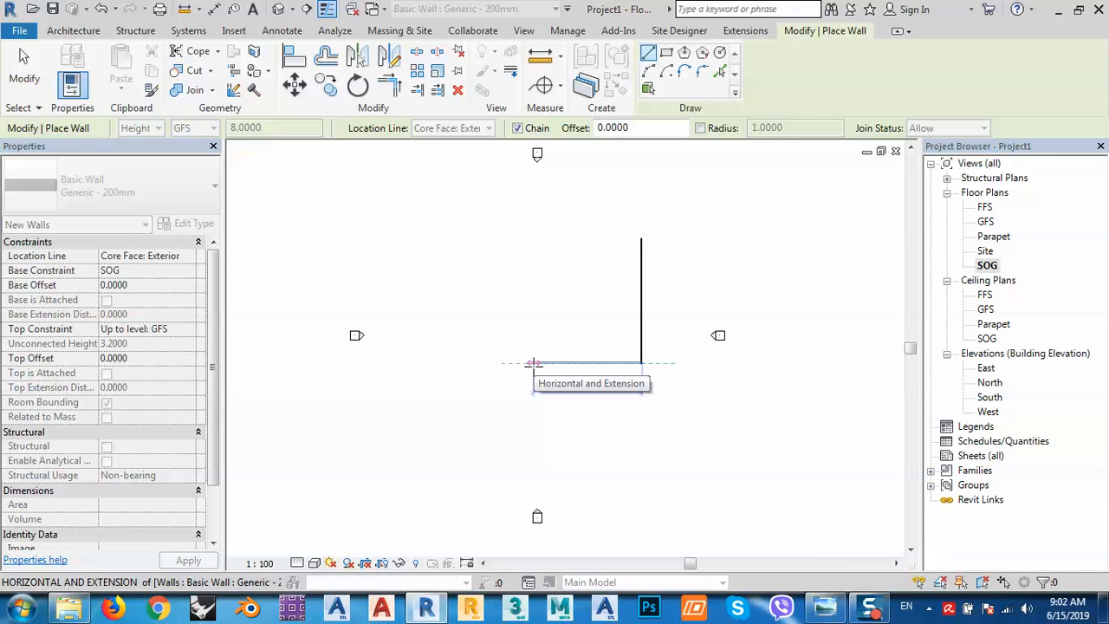
text(3.)
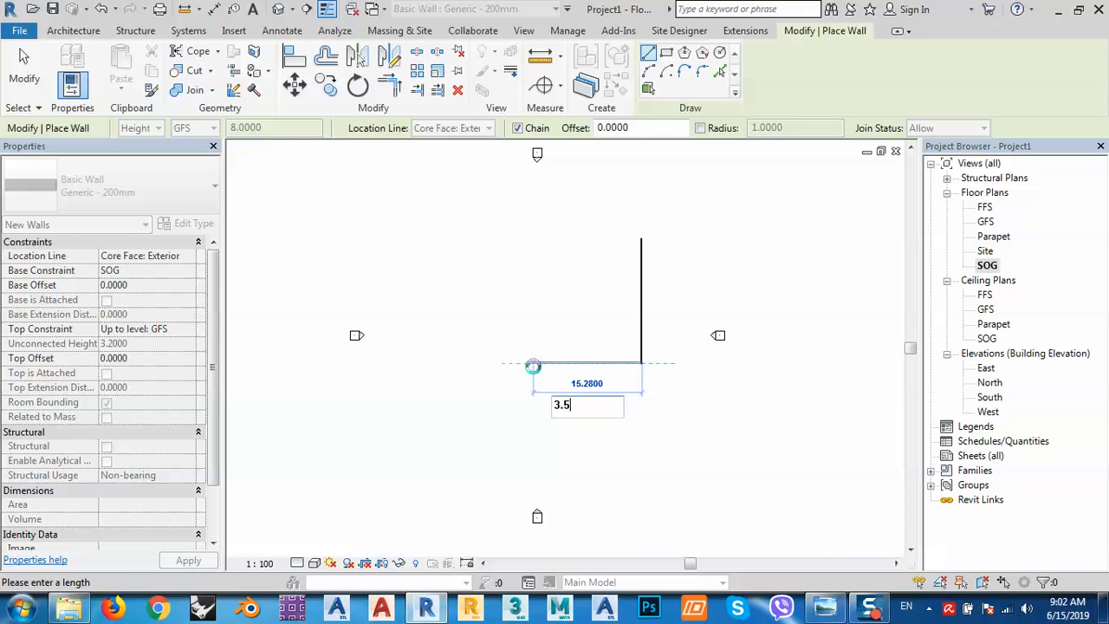
text(5)
key(Return)
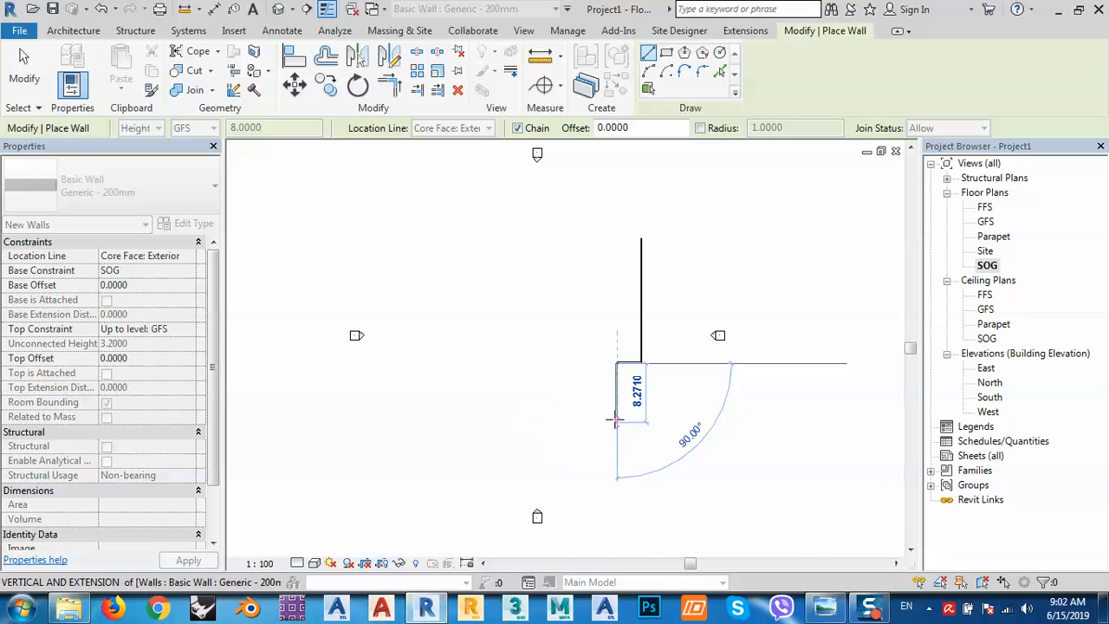
text(1)
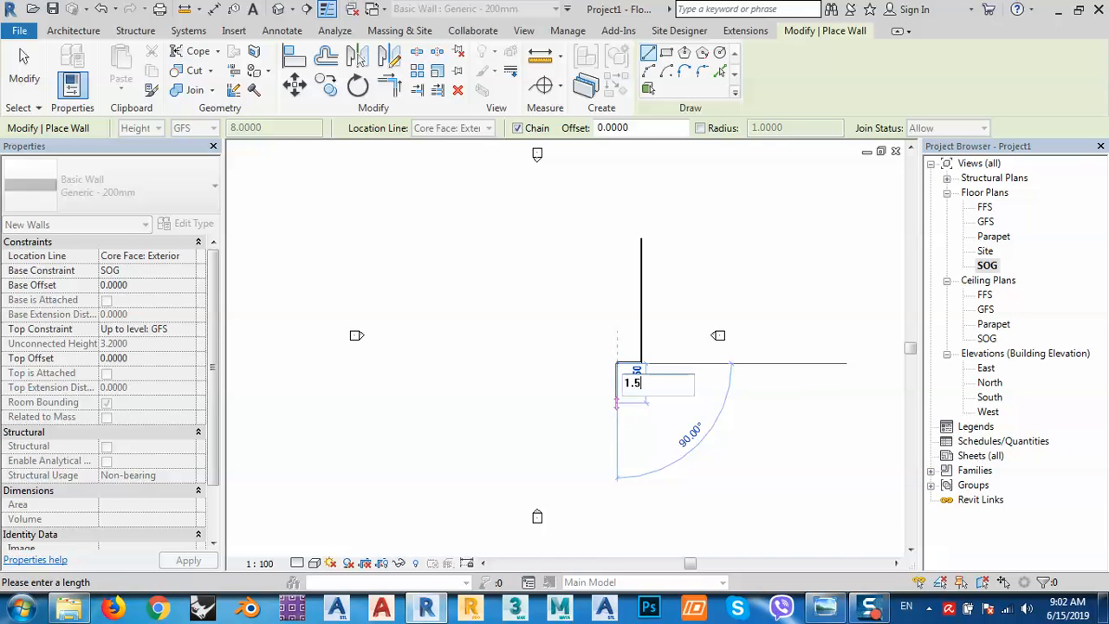
text(.5)
key(Return)
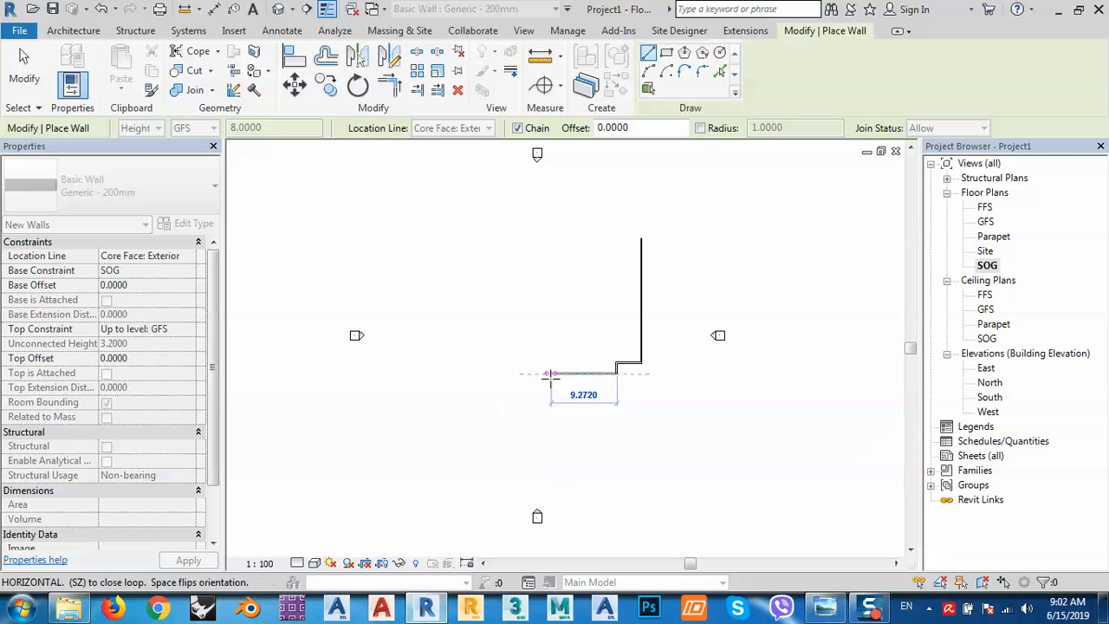
text(4)
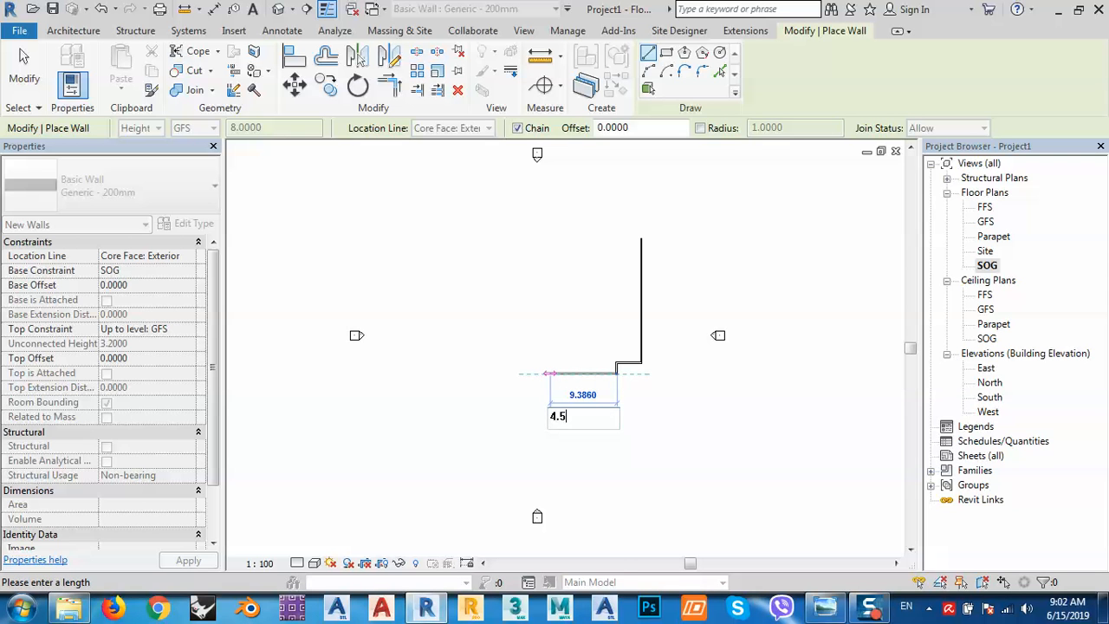
text(.5)
key(Return)
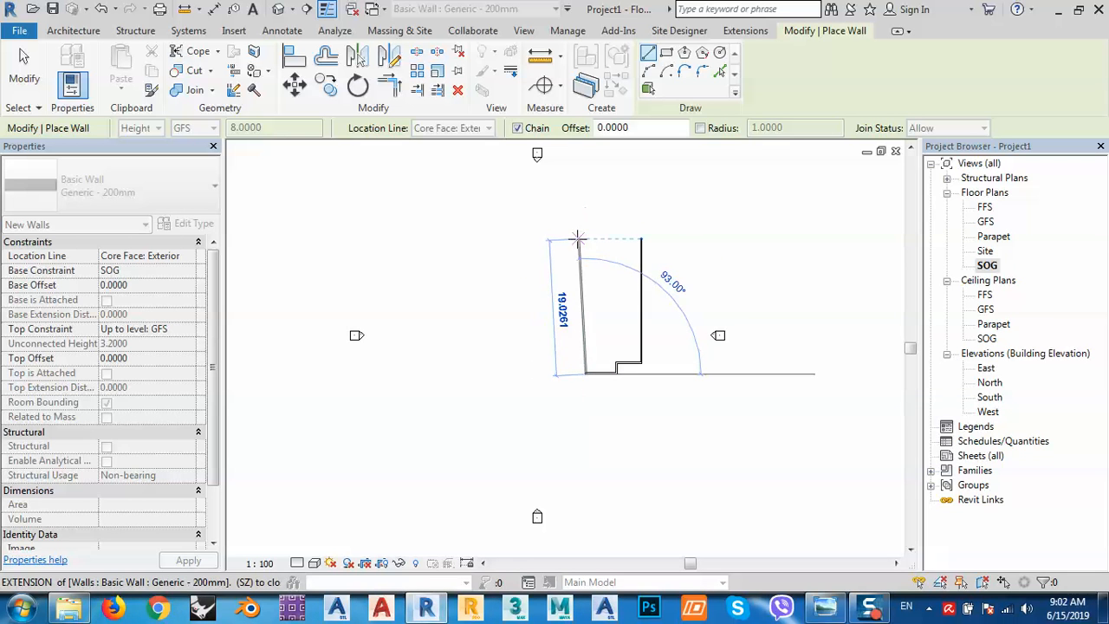
End the left wall at the top corner, then delete the resulting slanted wall.
click(579, 239)
scroll(635, 235, up, 5)
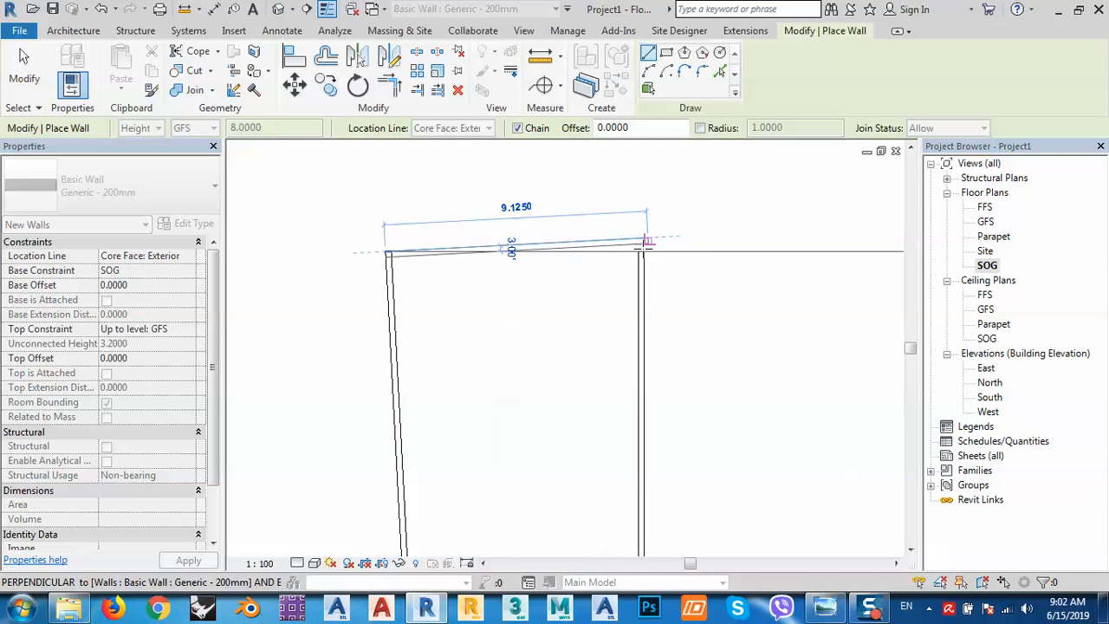
scroll(522, 241, down, 3)
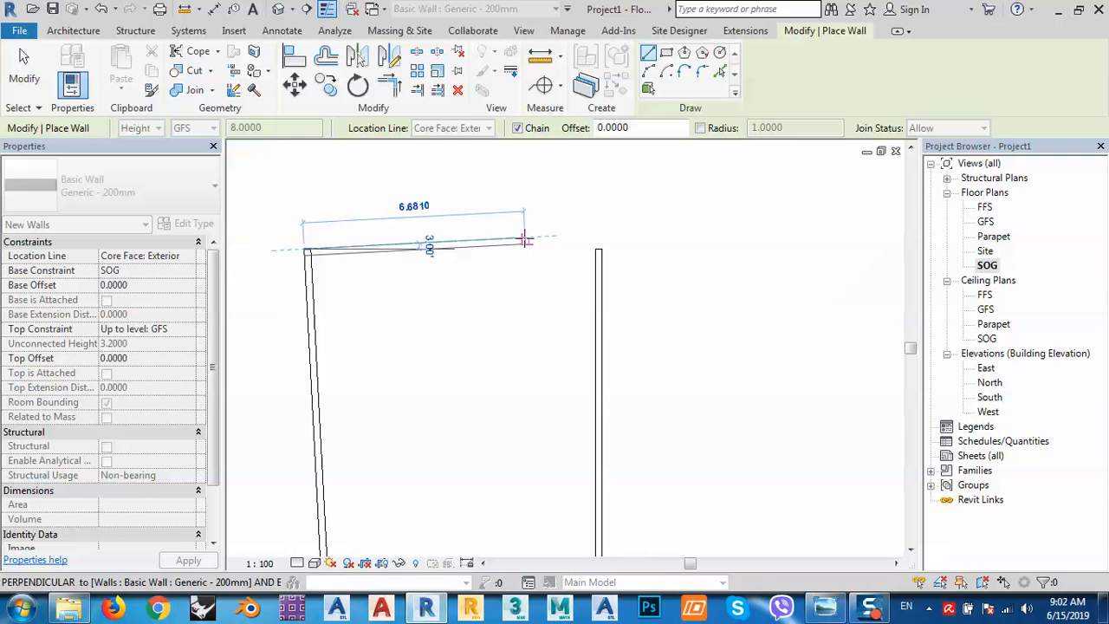
key(Escape)
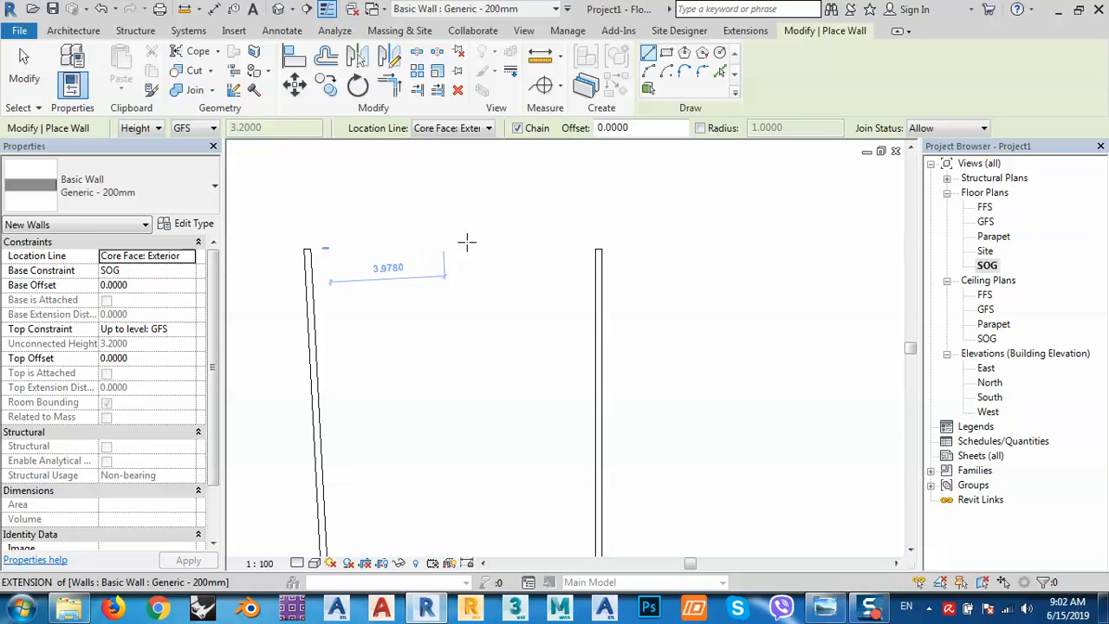
scroll(467, 242, down, 1)
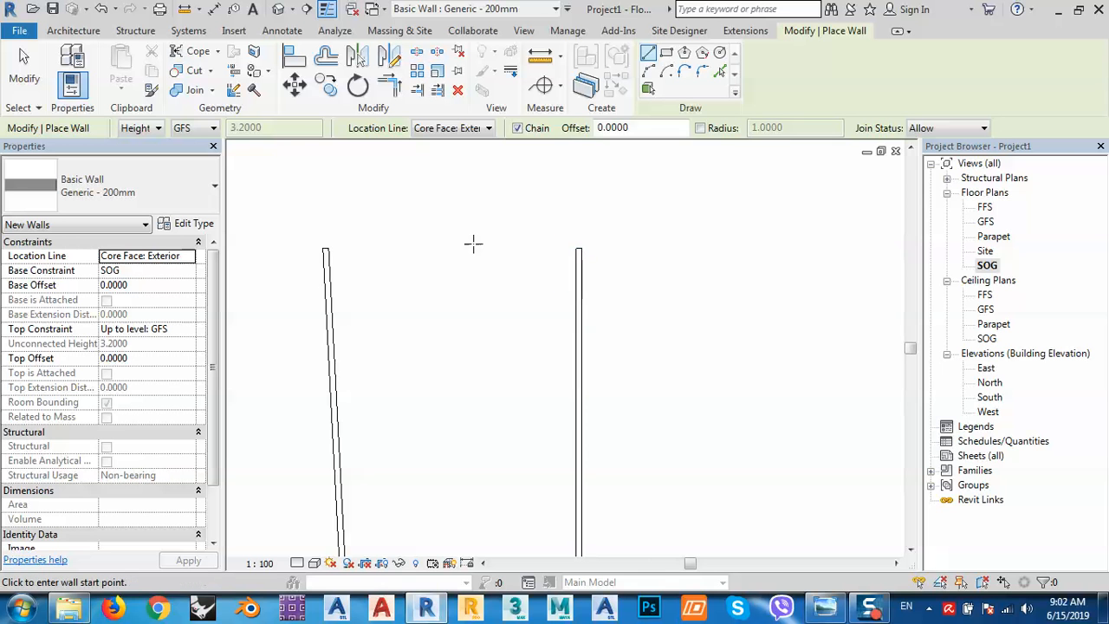
scroll(448, 270, down, 3)
scroll(417, 496, up, 2)
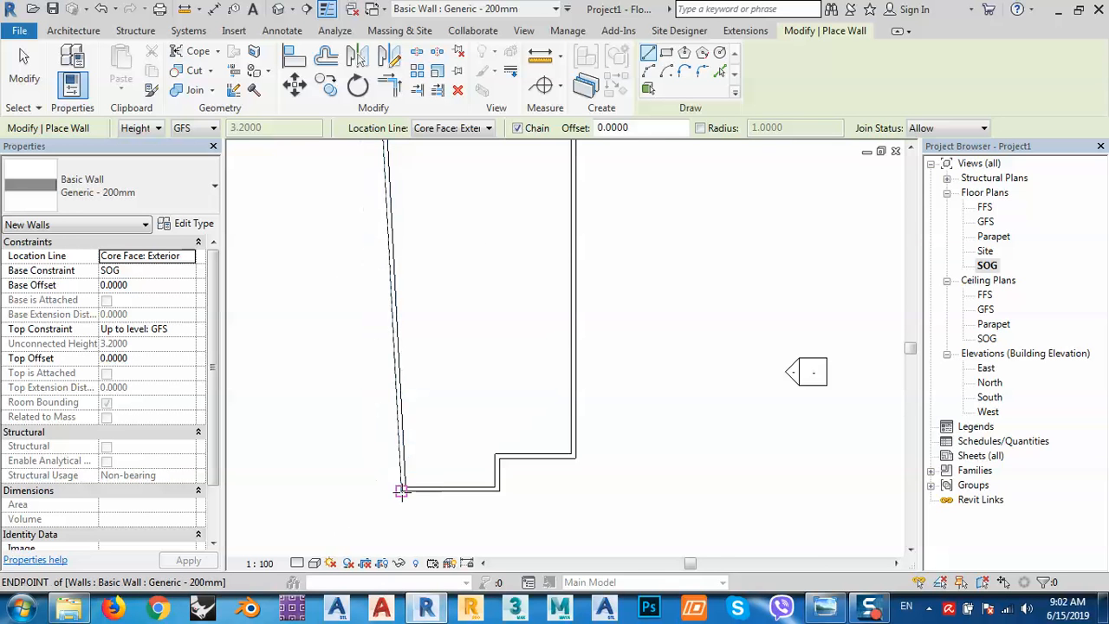
scroll(404, 491, up, 2)
key(Escape)
drag(443, 409, 336, 407)
key(Delete)
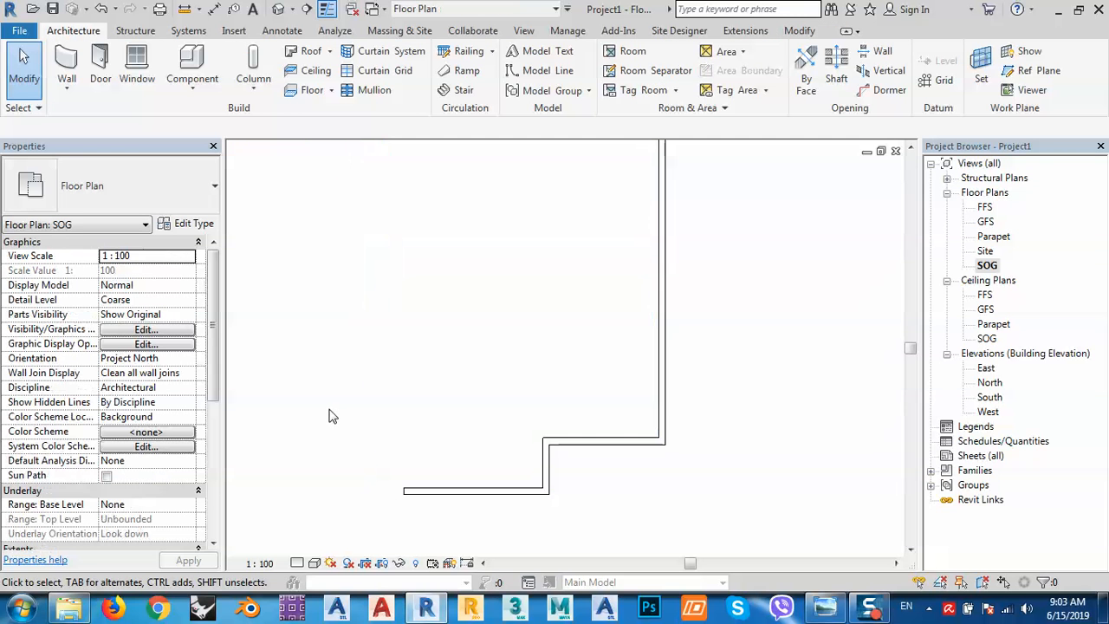
Redraw the left wall vertically and close the outline with a top wall.
click(66, 63)
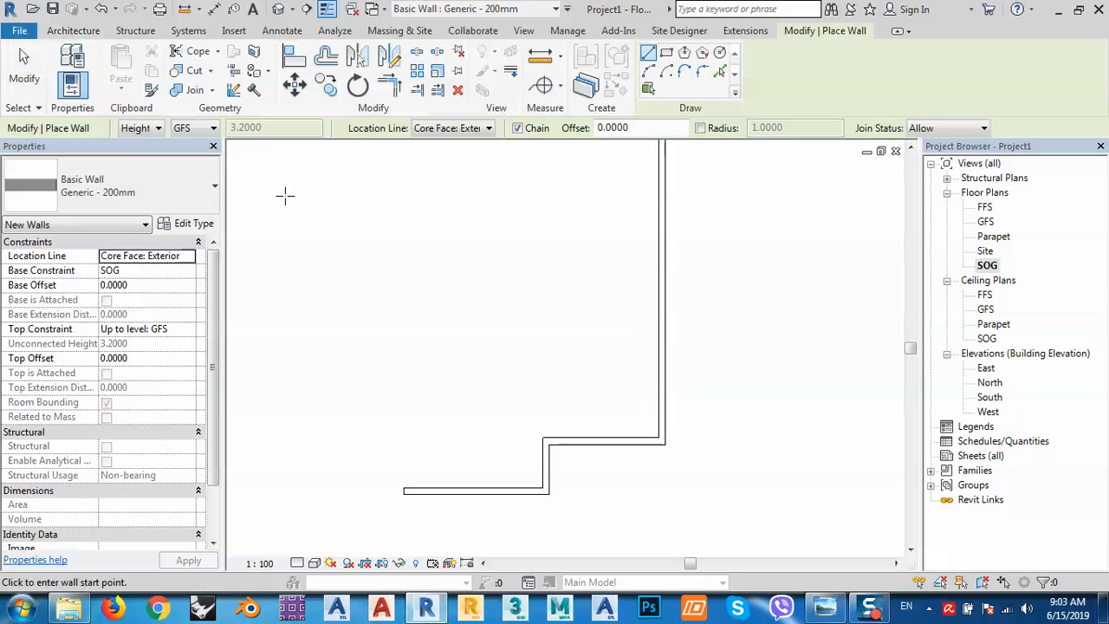
click(404, 492)
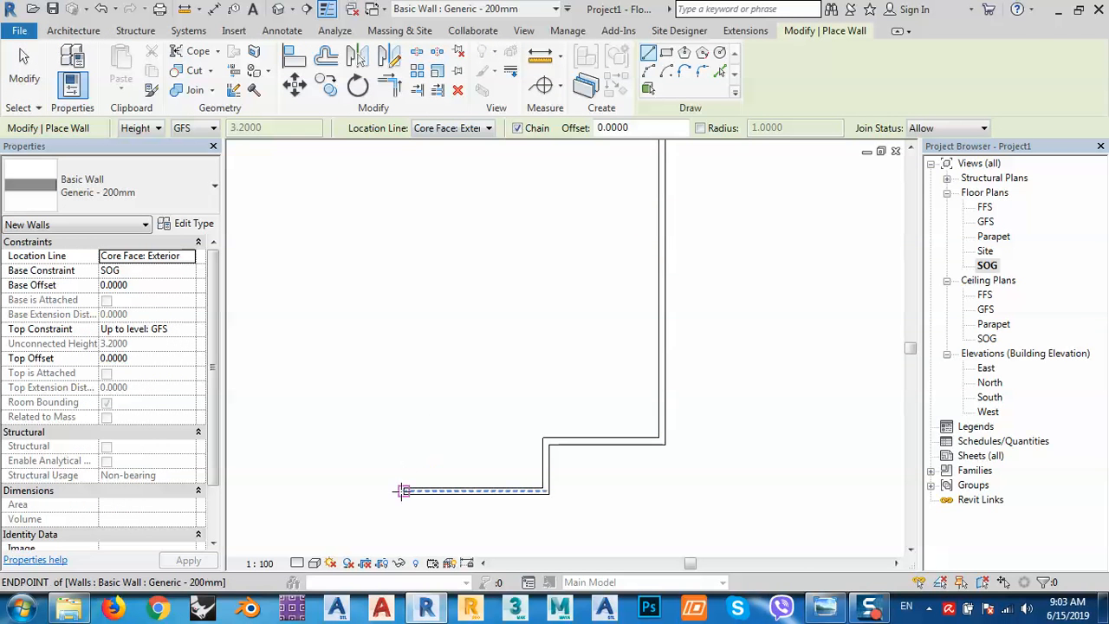
scroll(405, 502, down, 4)
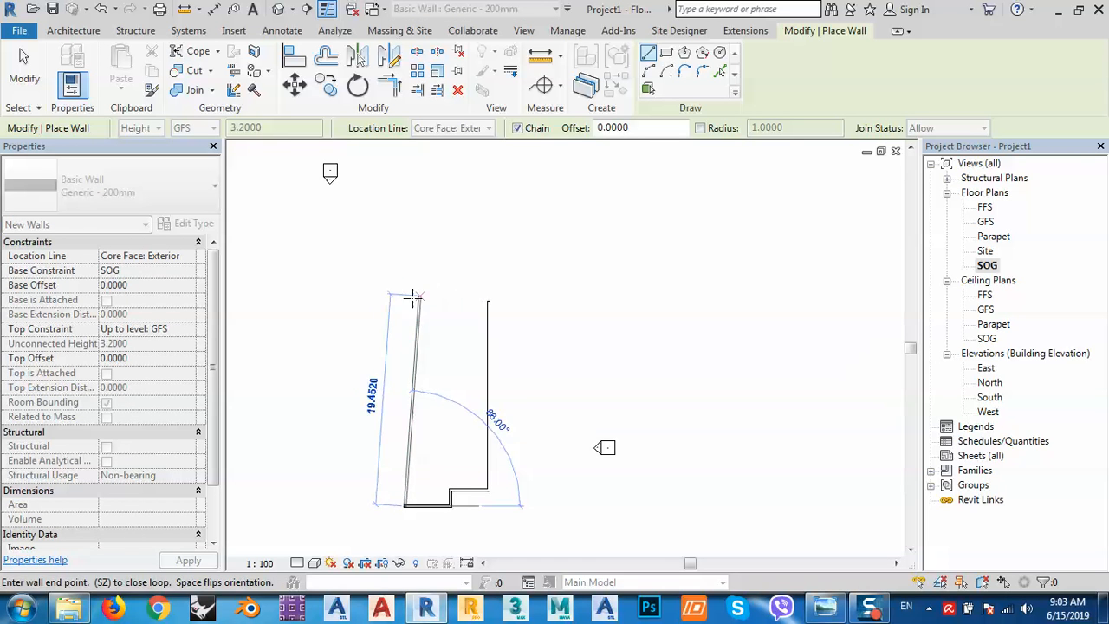
click(454, 302)
scroll(488, 299, up, 8)
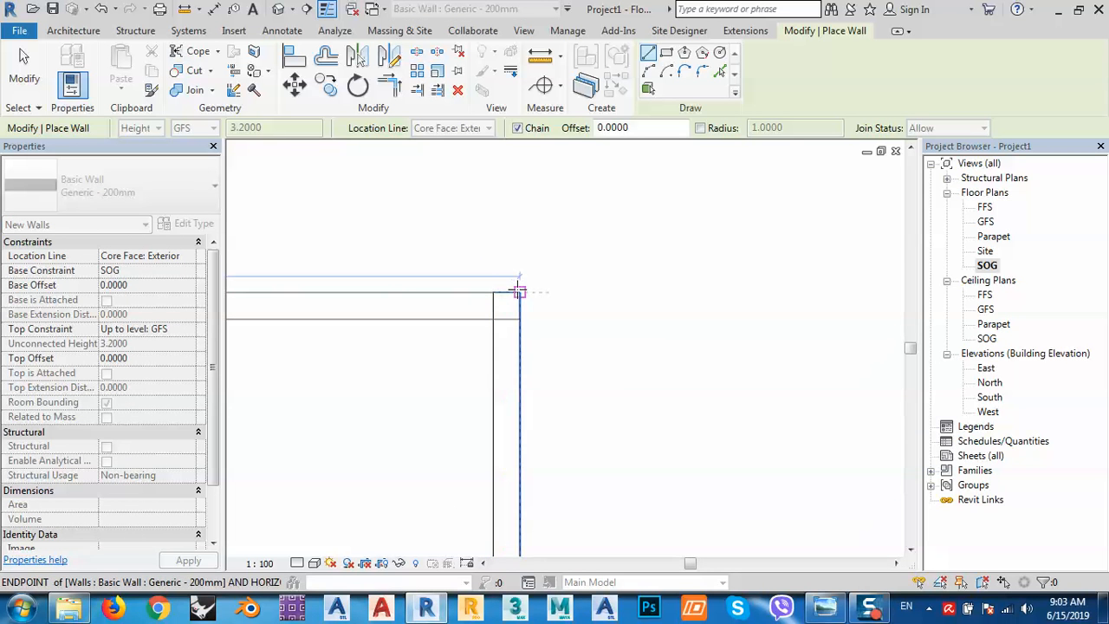
click(507, 292)
scroll(532, 218, down, 4)
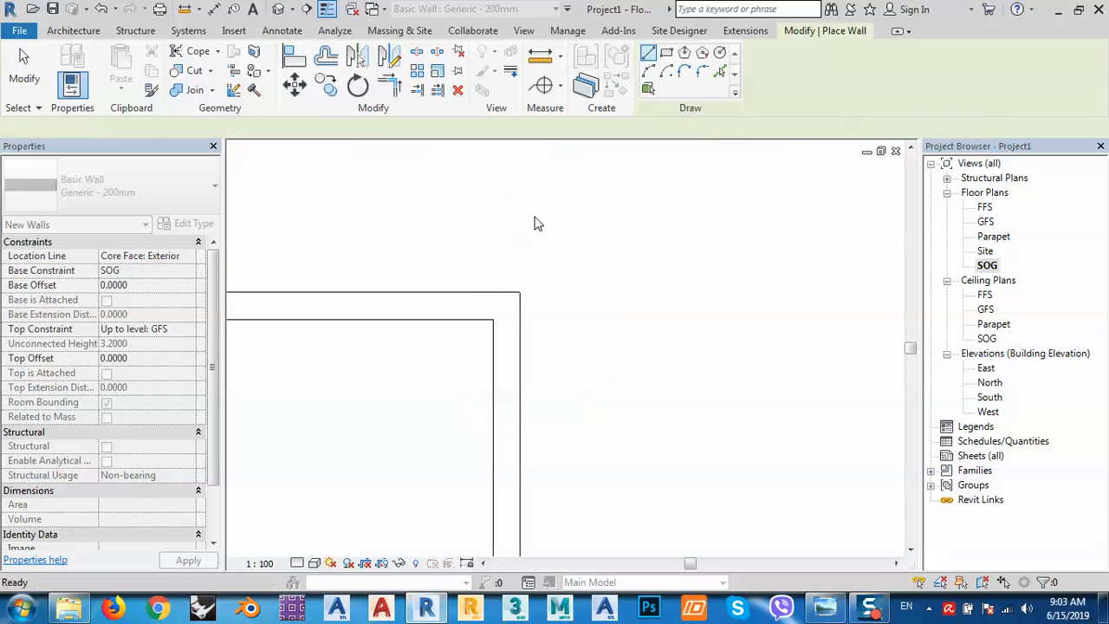
key(Escape)
scroll(532, 218, down, 4)
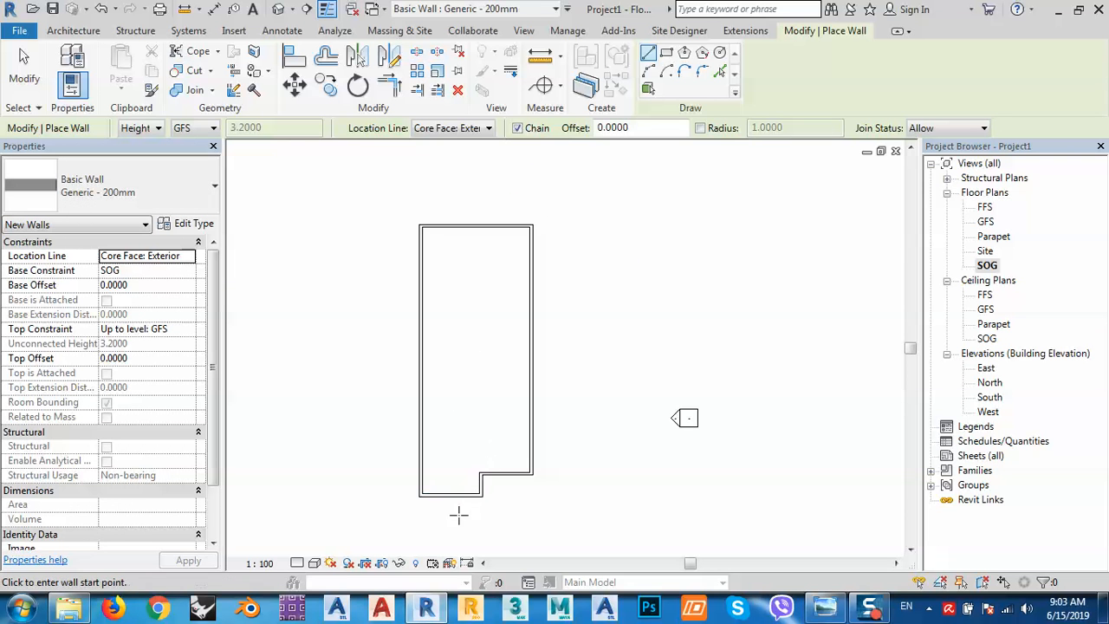
key(Escape)
Show the walls in the default 3D view and bring up the reference photo.
middle_drag(485, 514, 520, 498)
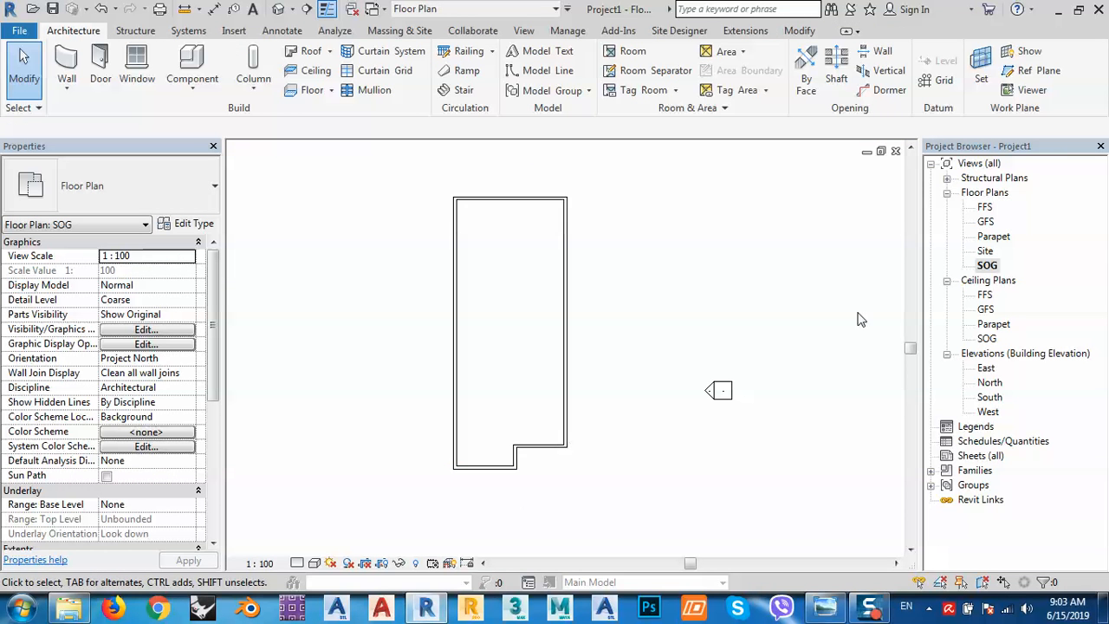
click(279, 9)
middle_drag(462, 472, 485, 448)
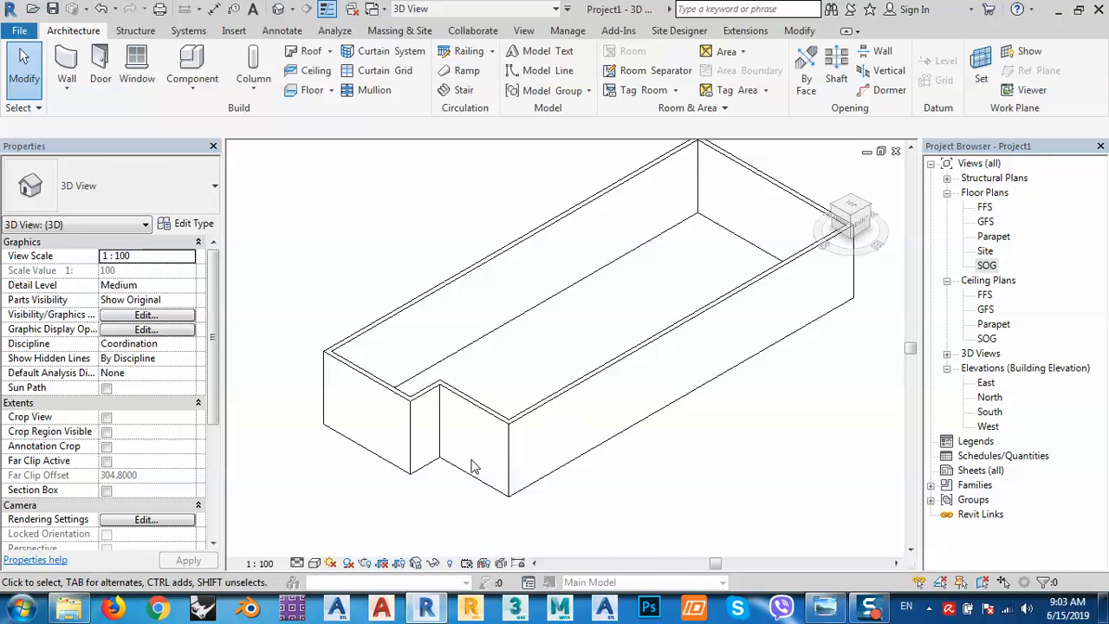
click(828, 610)
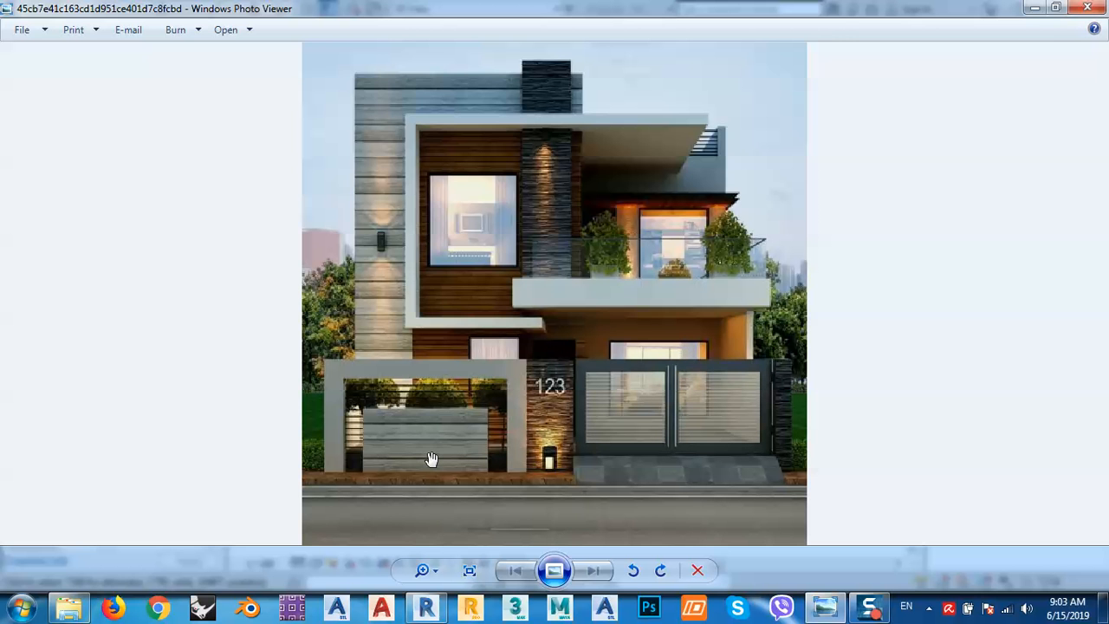
Zoom in and out on the photo's facade, then return to Revit's 3D wall view.
scroll(573, 359, up, 2)
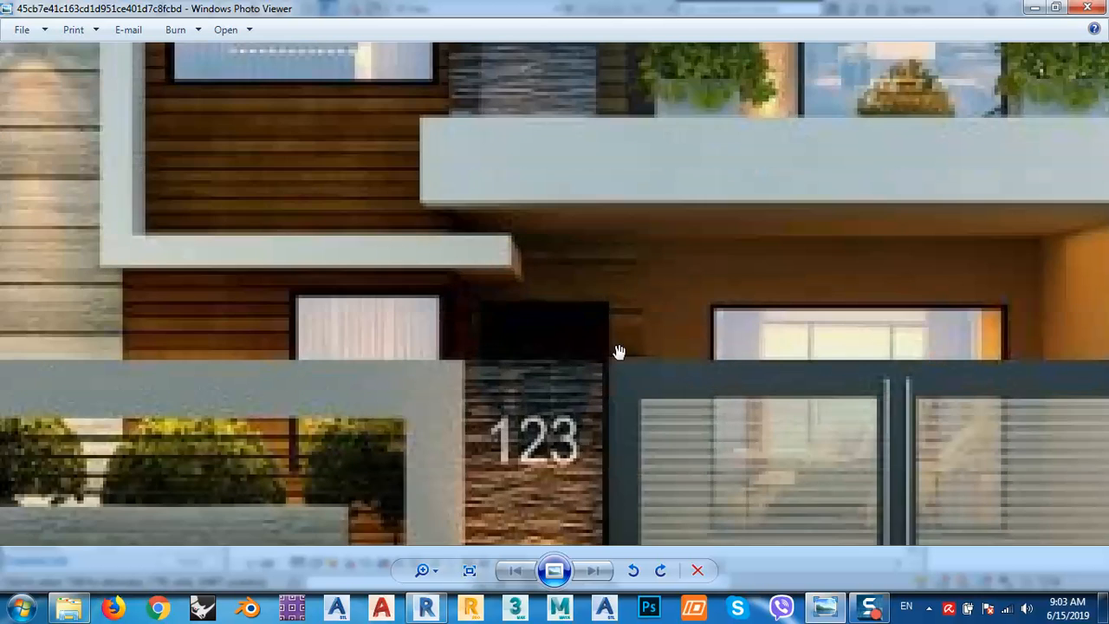
scroll(583, 344, down, 1)
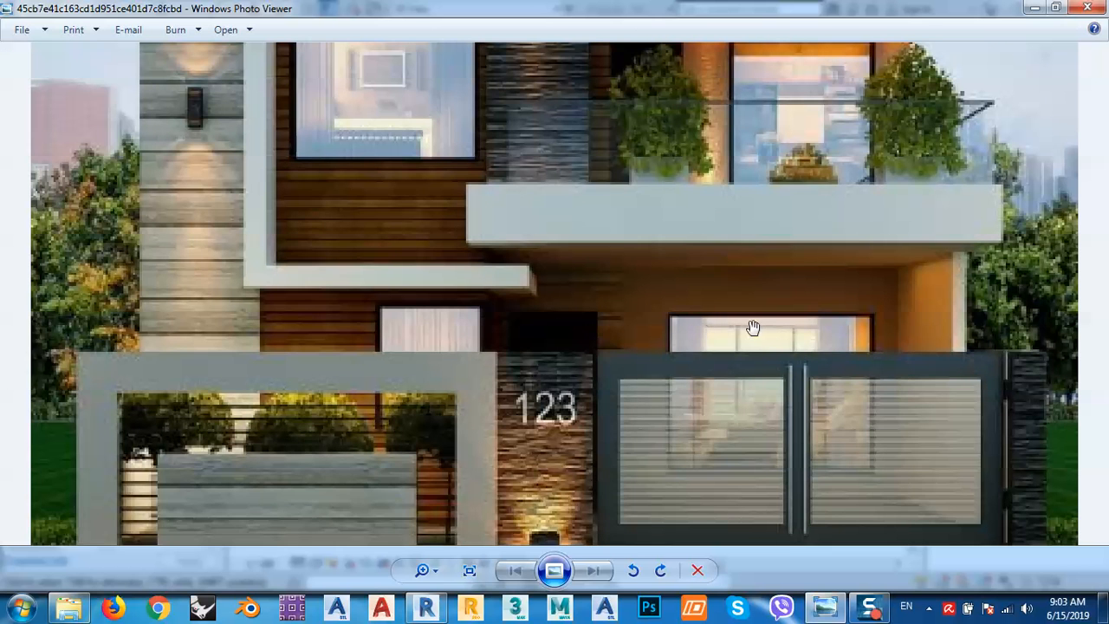
scroll(753, 328, down, 1)
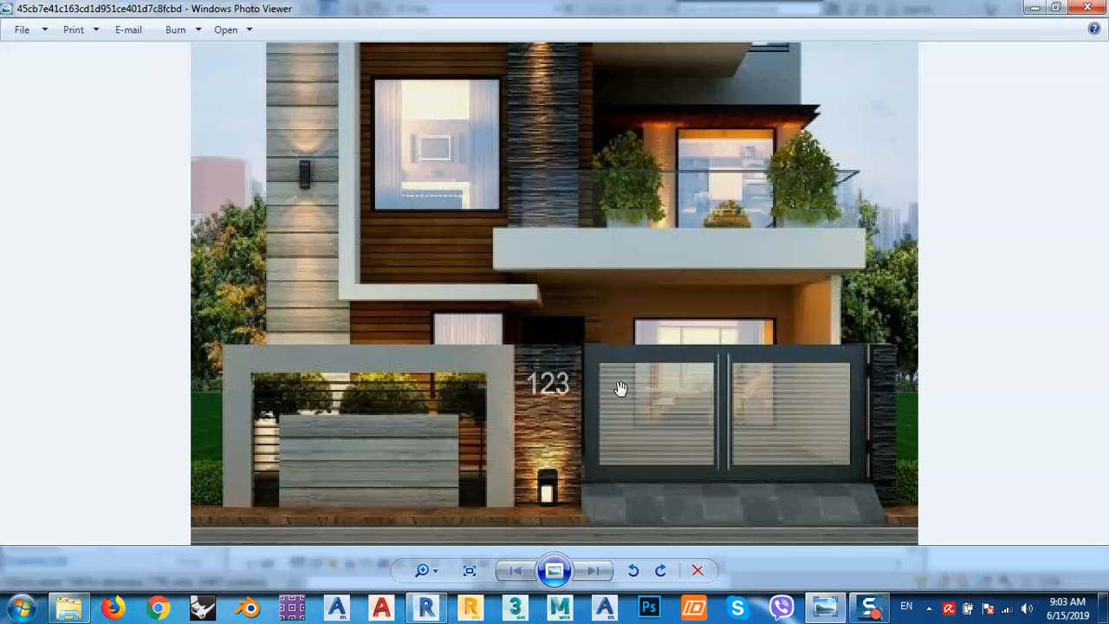
click(425, 610)
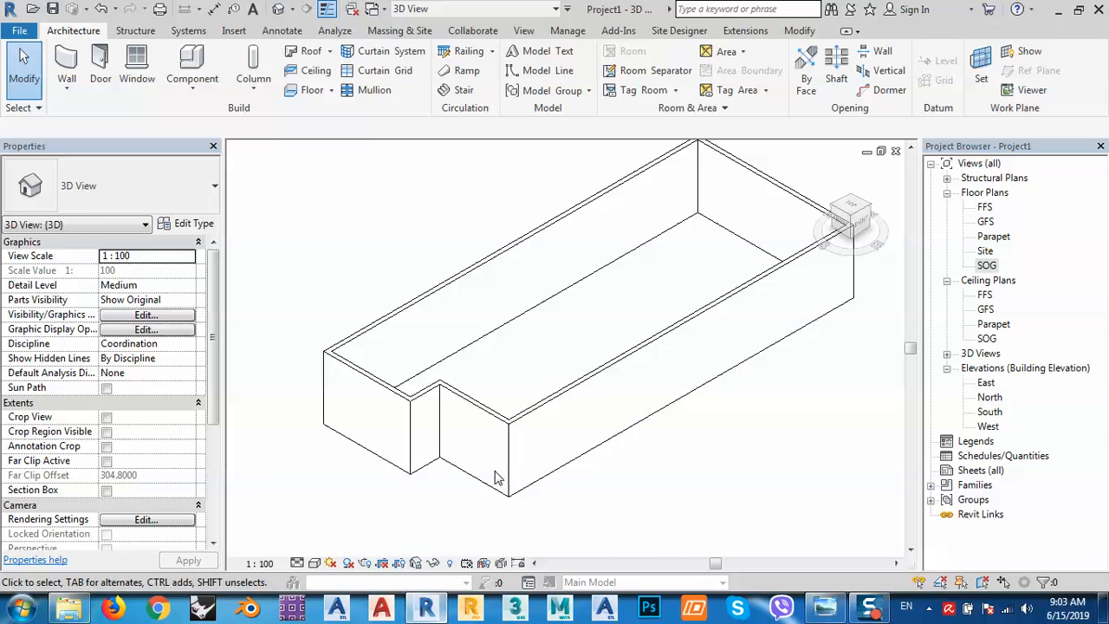
On the SOG plan, set the short step wall 3 m from the left wall.
double_click(985, 266)
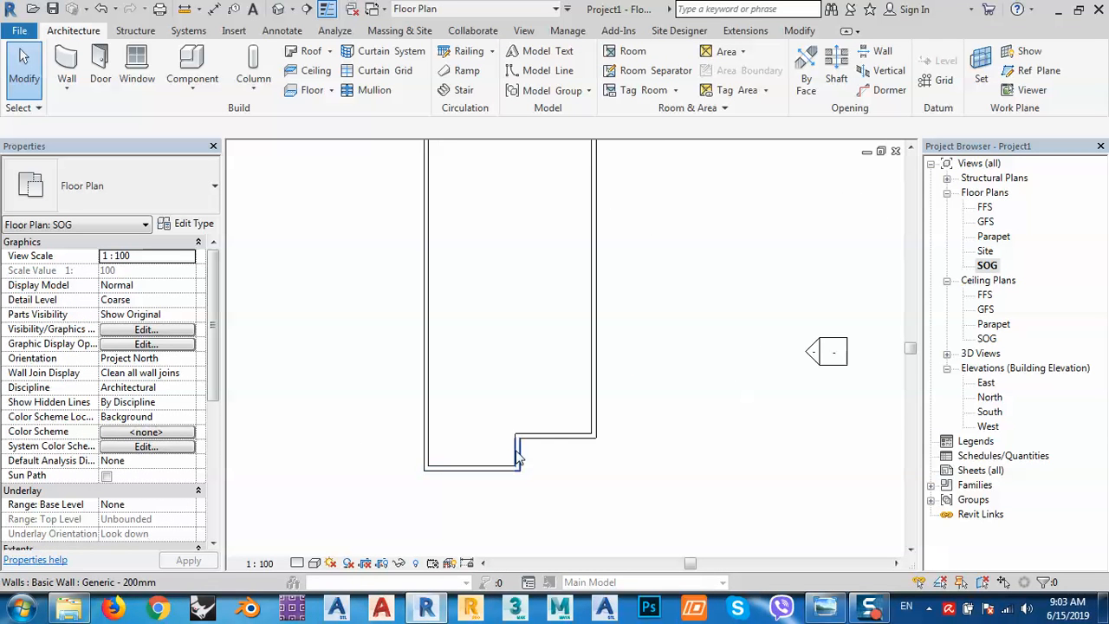
click(518, 453)
scroll(511, 465, up, 3)
middle_drag(486, 502, 547, 398)
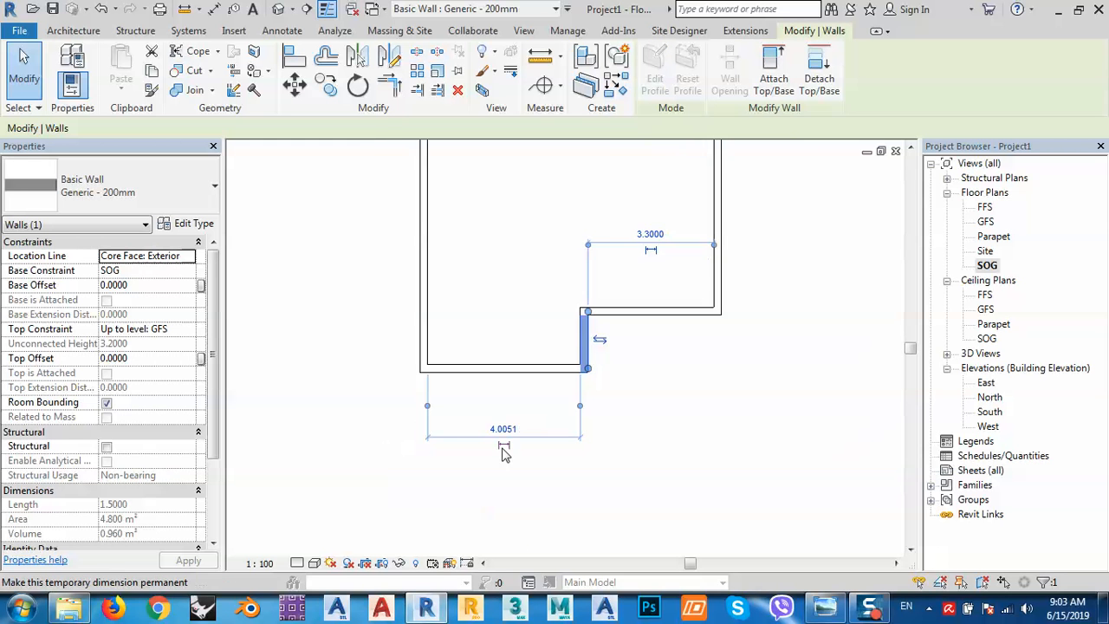
scroll(503, 448, up, 1)
click(505, 428)
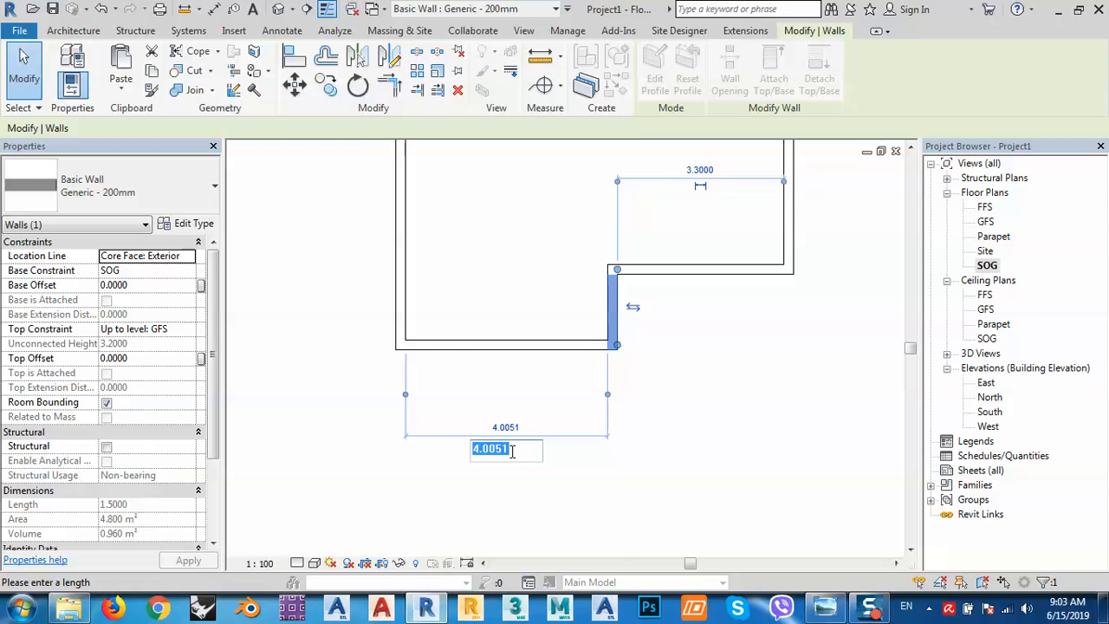
text(3)
key(Return)
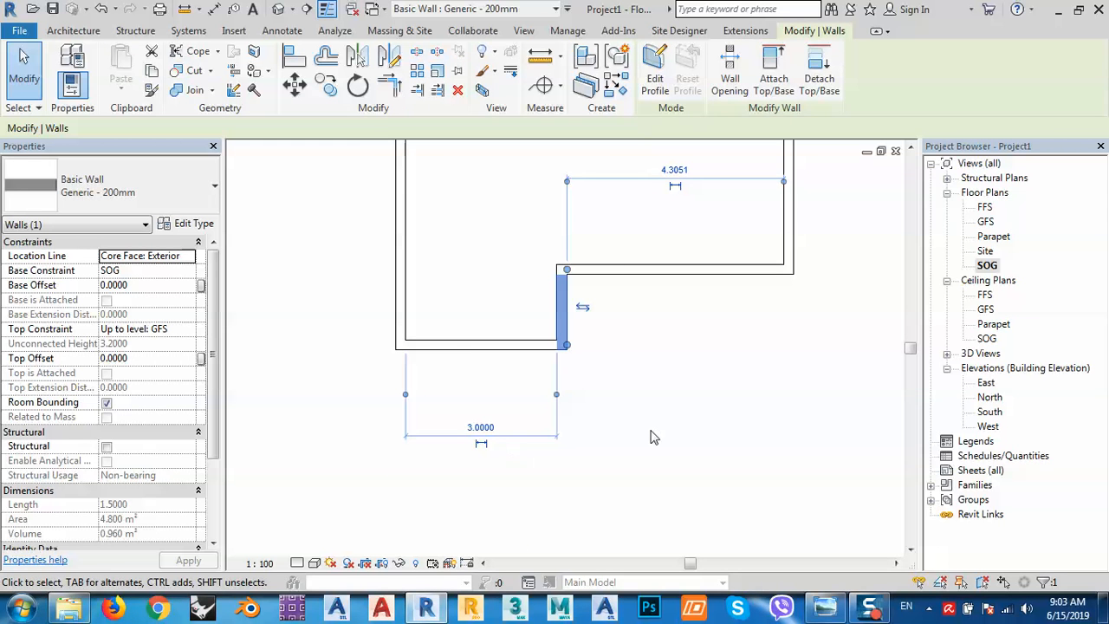
Select the horizontal and bottom walls in turn to check their positions.
click(703, 398)
middle_drag(716, 237, 681, 289)
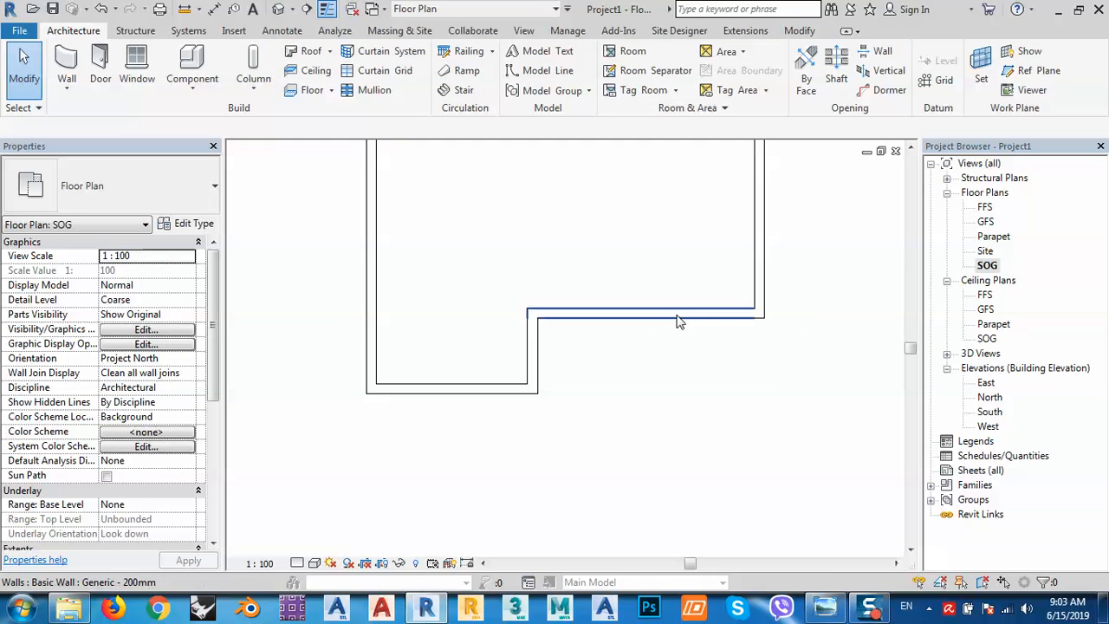
click(693, 300)
click(733, 458)
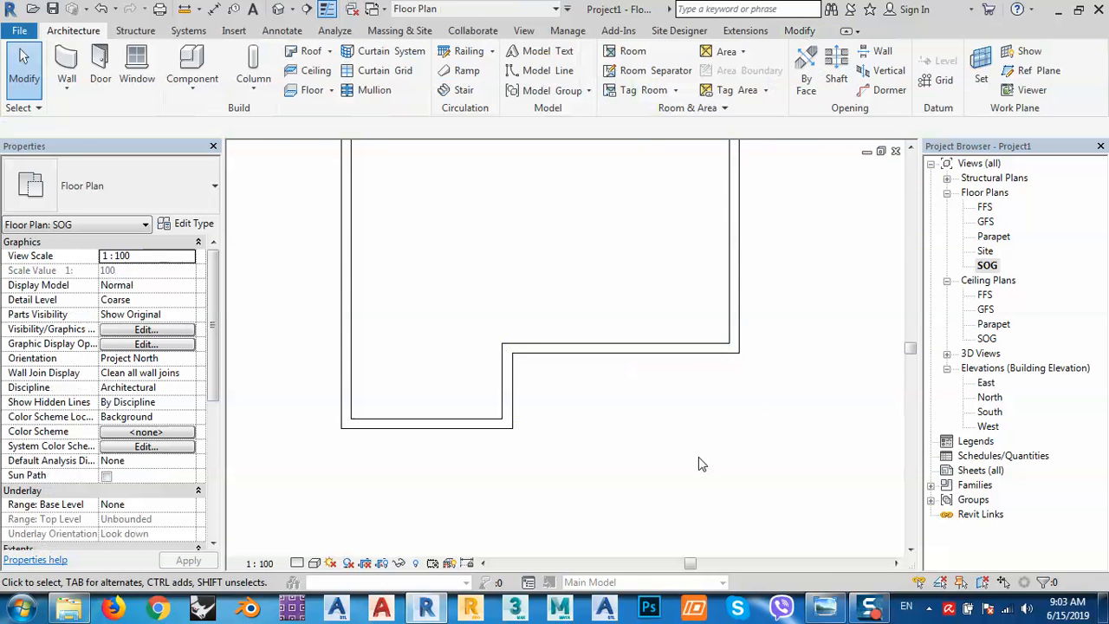
middle_drag(574, 456, 546, 458)
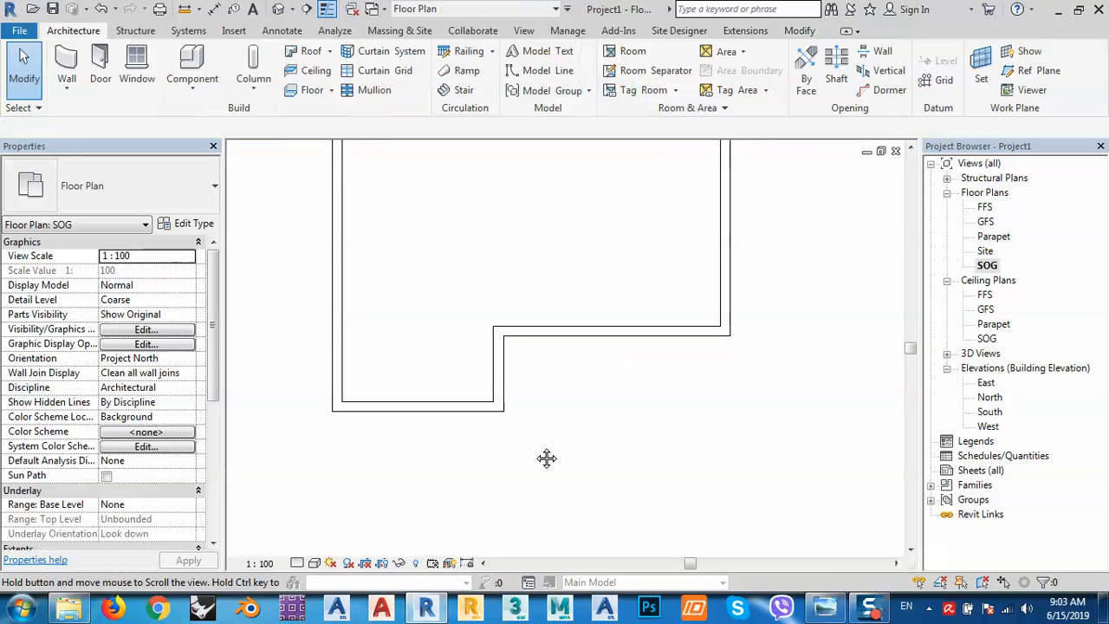
click(450, 407)
click(474, 423)
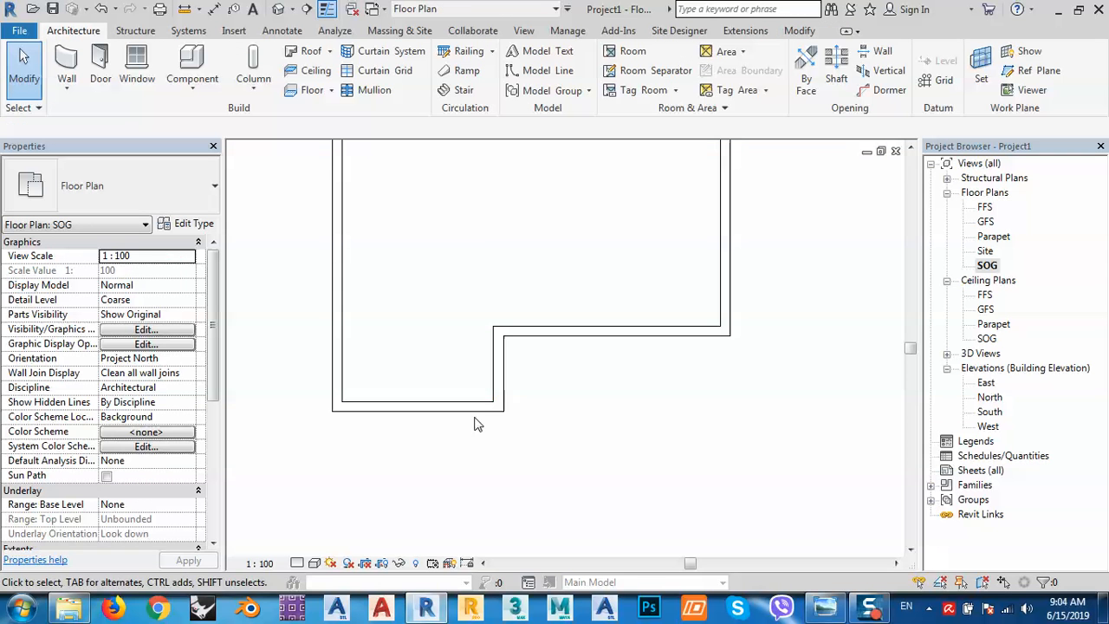
Measure the step wall's distance from the left wall's outer face to the step wall's outer face.
click(498, 364)
scroll(341, 411, up, 2)
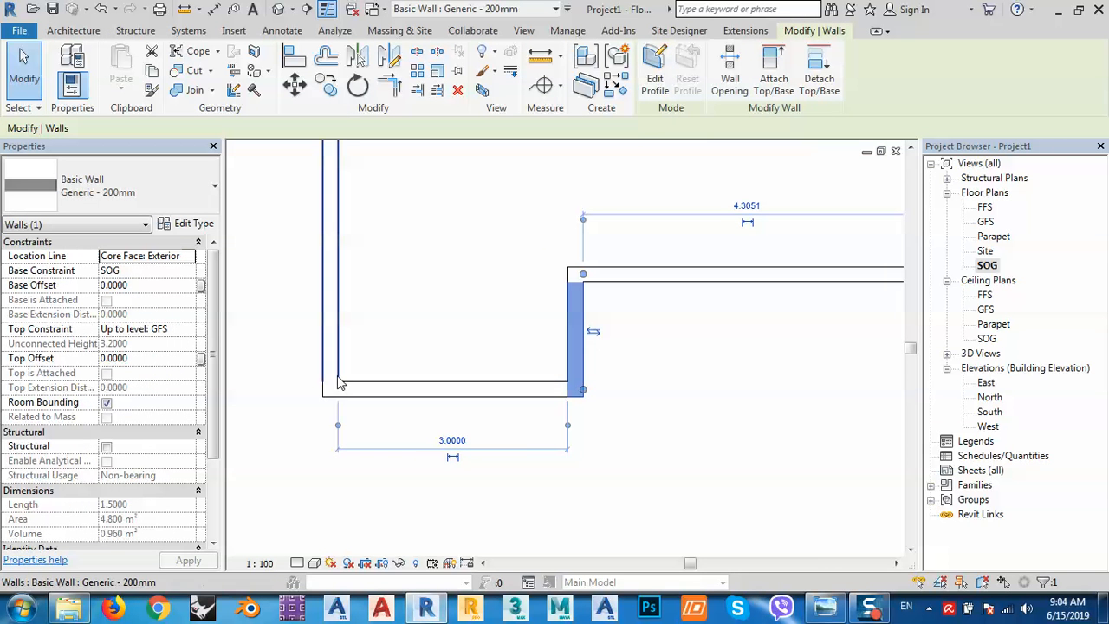
click(338, 424)
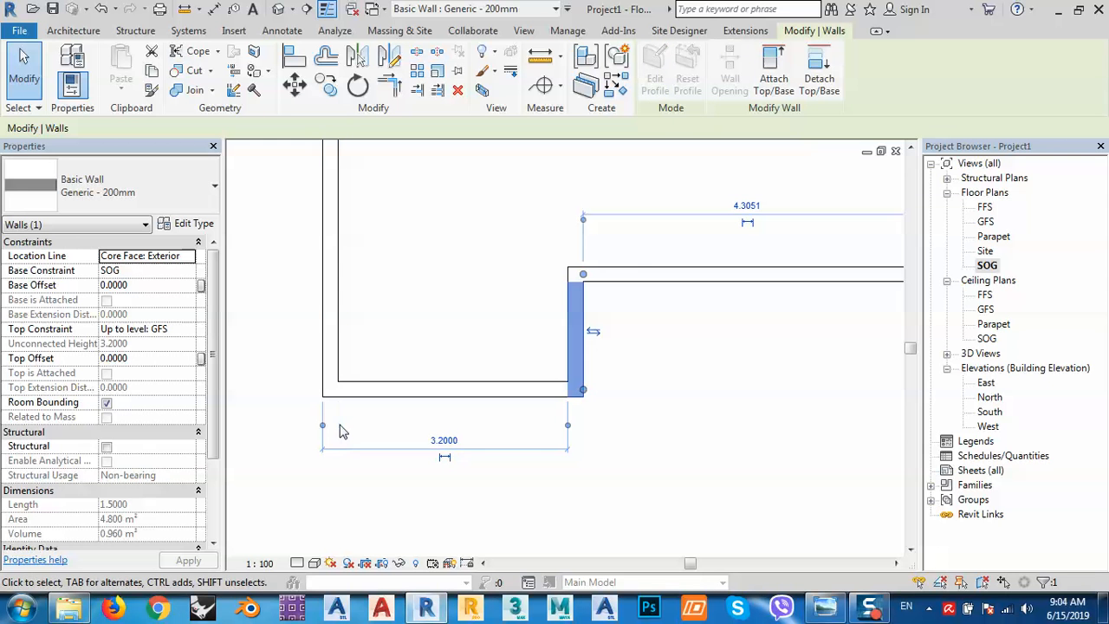
click(568, 424)
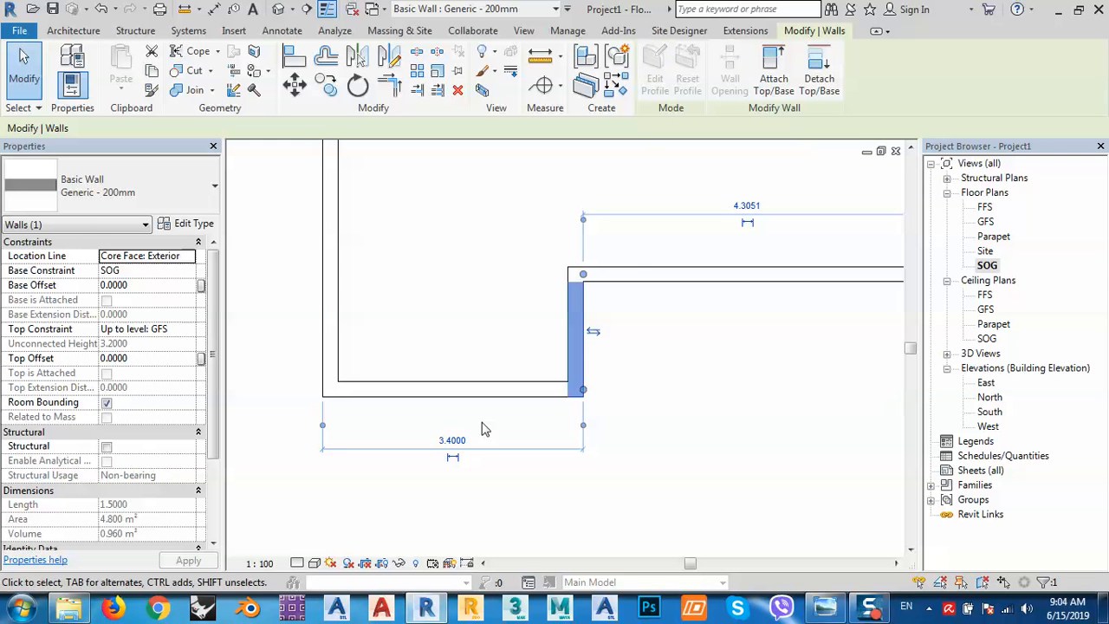
click(650, 481)
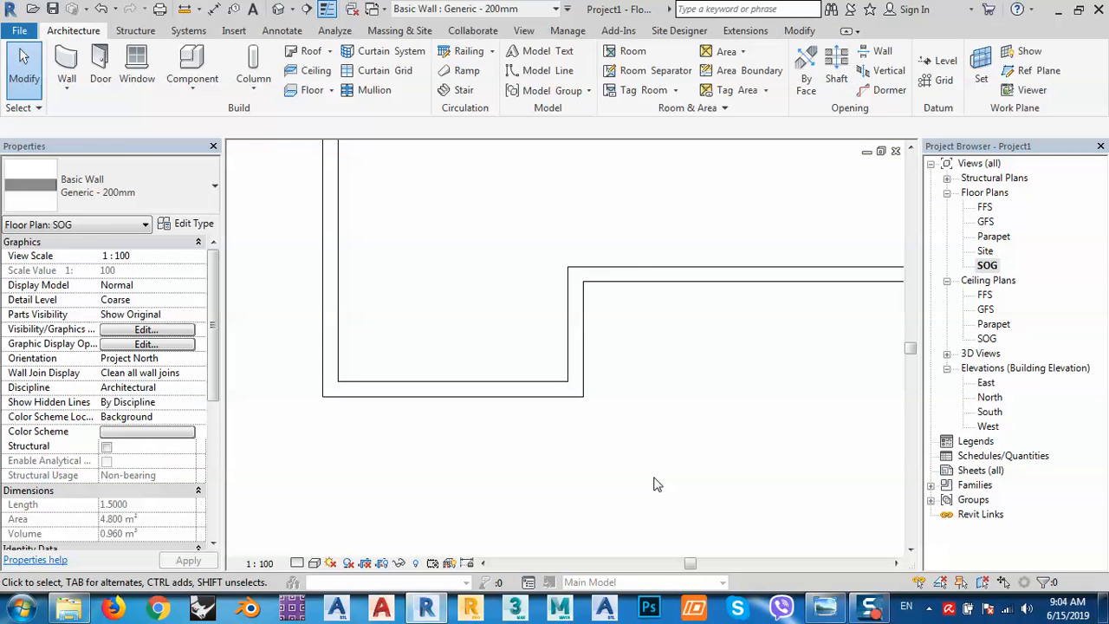
click(408, 391)
click(498, 430)
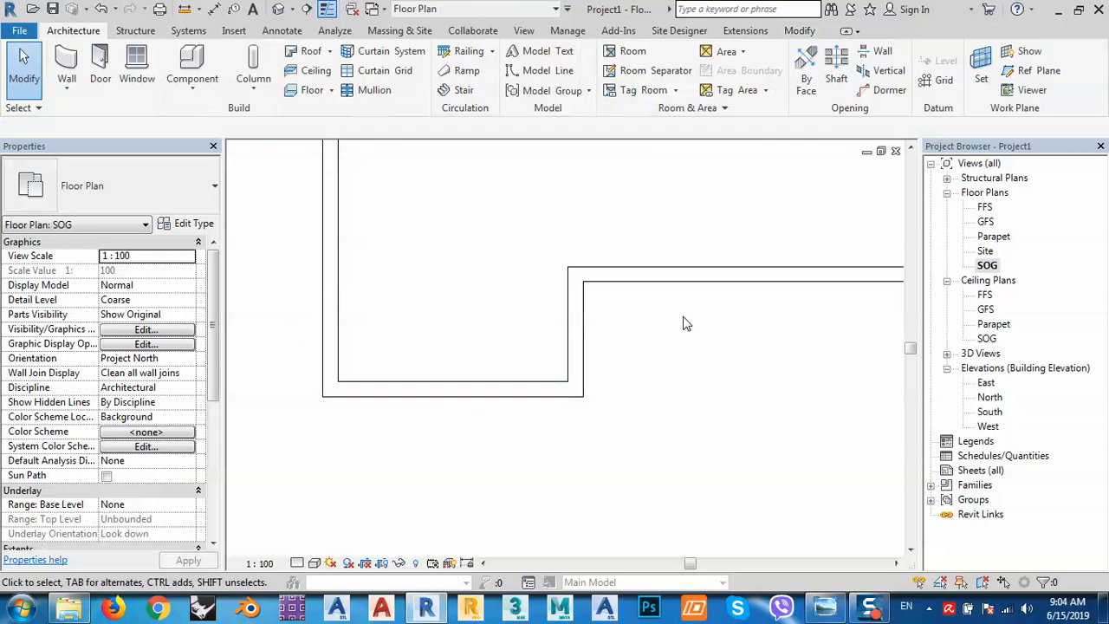
Reselect the step wall to recheck its dimensions, then reframe the SOG plan.
middle_drag(700, 315, 436, 323)
click(310, 325)
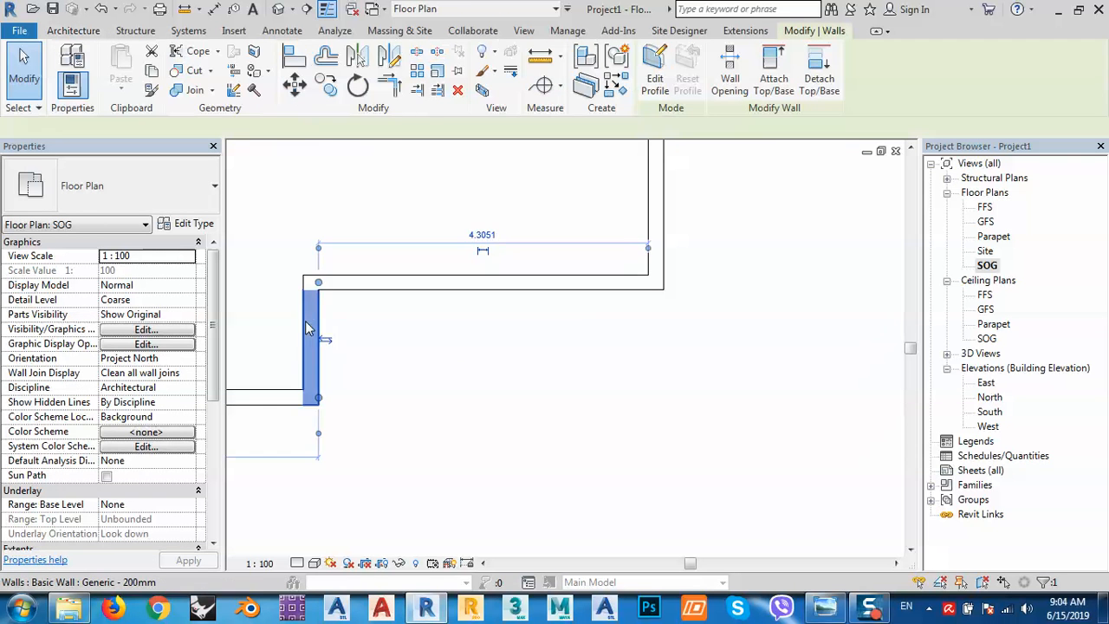
middle_drag(503, 372, 610, 402)
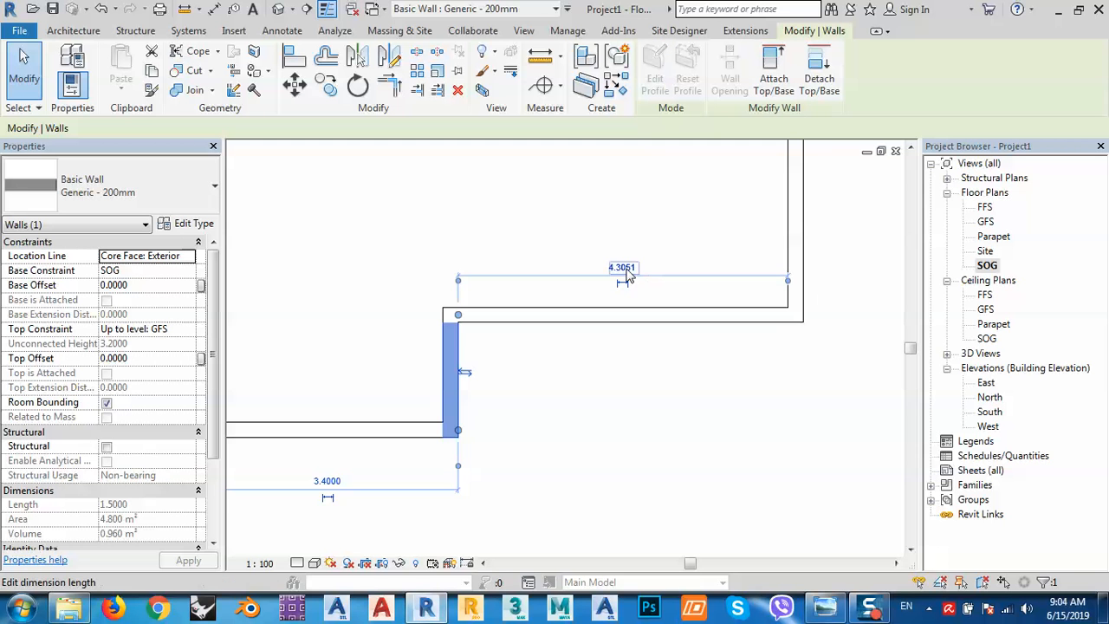
scroll(622, 269, up, 2)
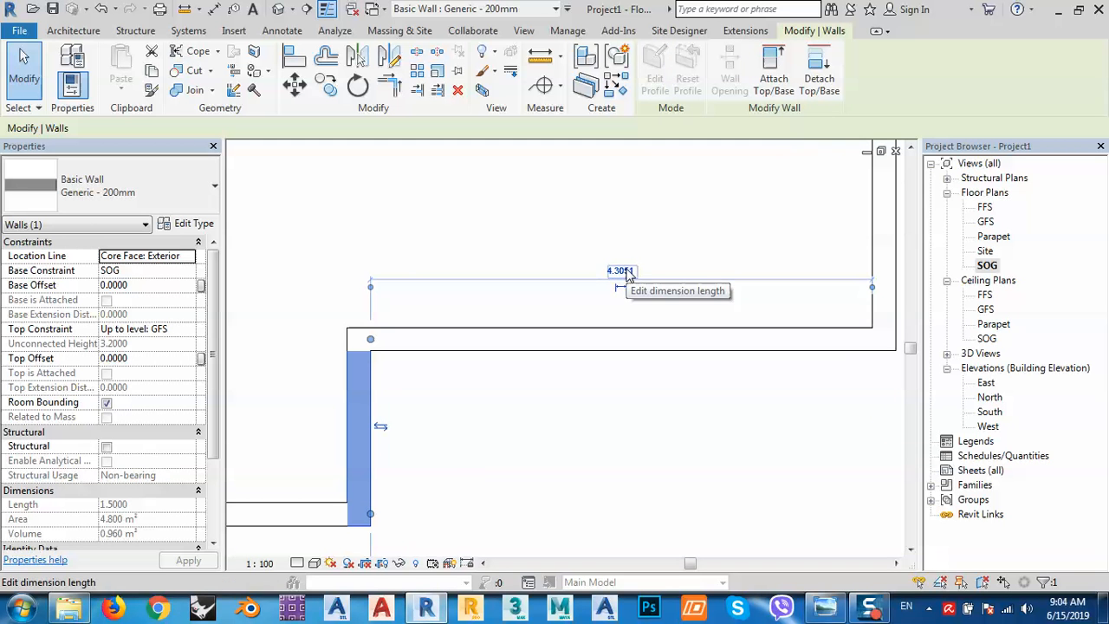
click(606, 407)
scroll(586, 395, down, 1)
scroll(576, 399, down, 2)
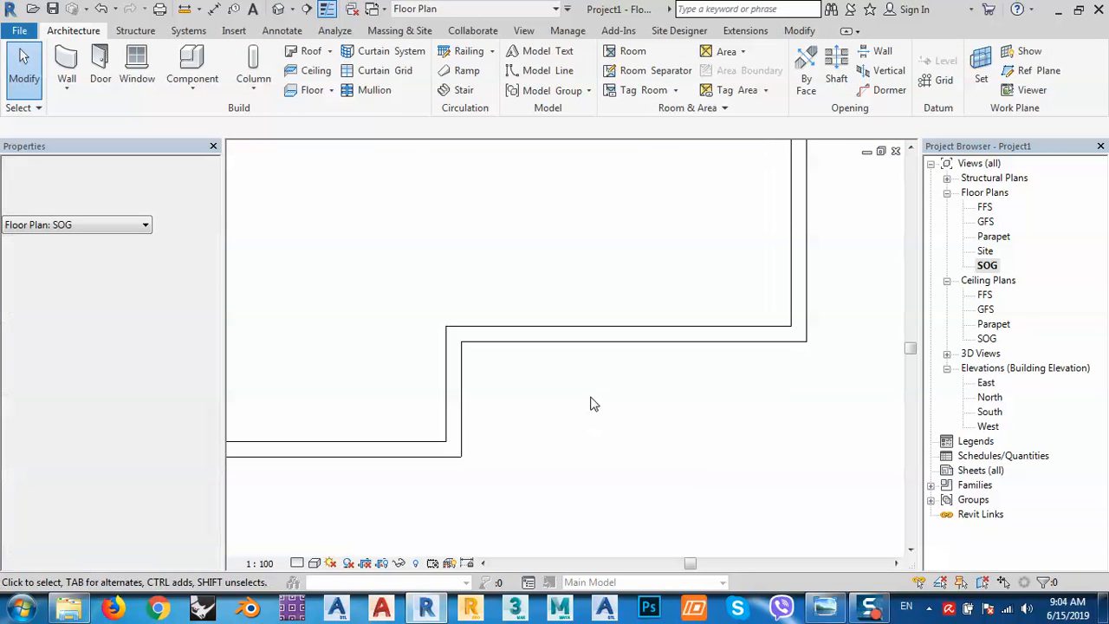
scroll(592, 404, down, 1)
mouse_move(593, 404)
middle_down()
mouse_move(609, 455)
mouse_move(590, 476)
mouse_move(592, 433)
middle_up()
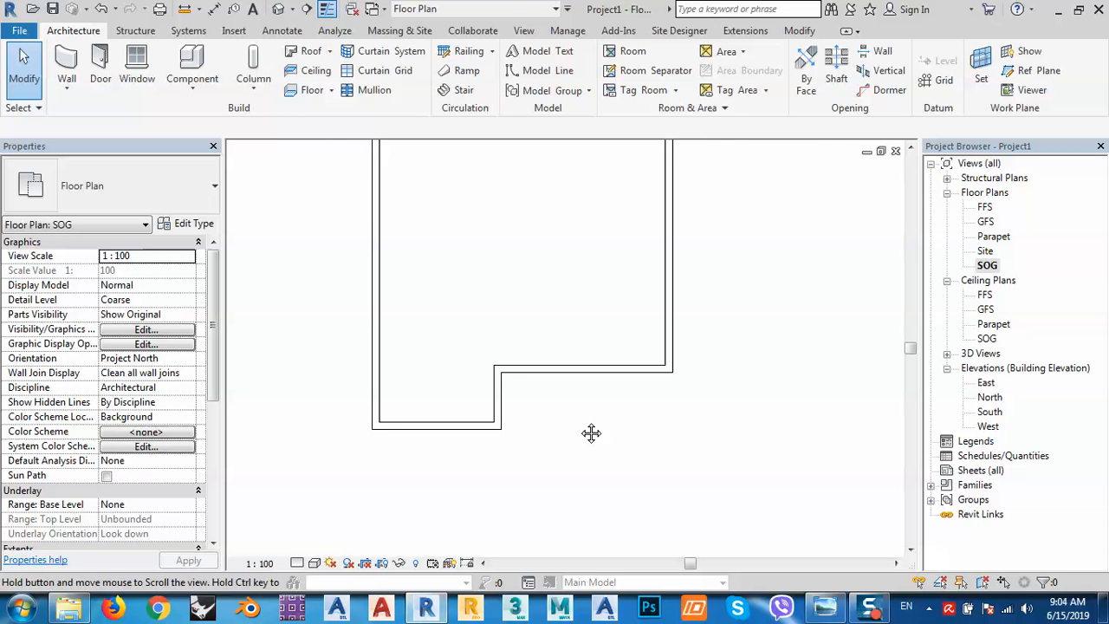
Copy all ground-floor walls and paste them aligned to the GFS level.
scroll(569, 468, down, 5)
scroll(510, 341, down, 1)
middle_drag(510, 340, 511, 382)
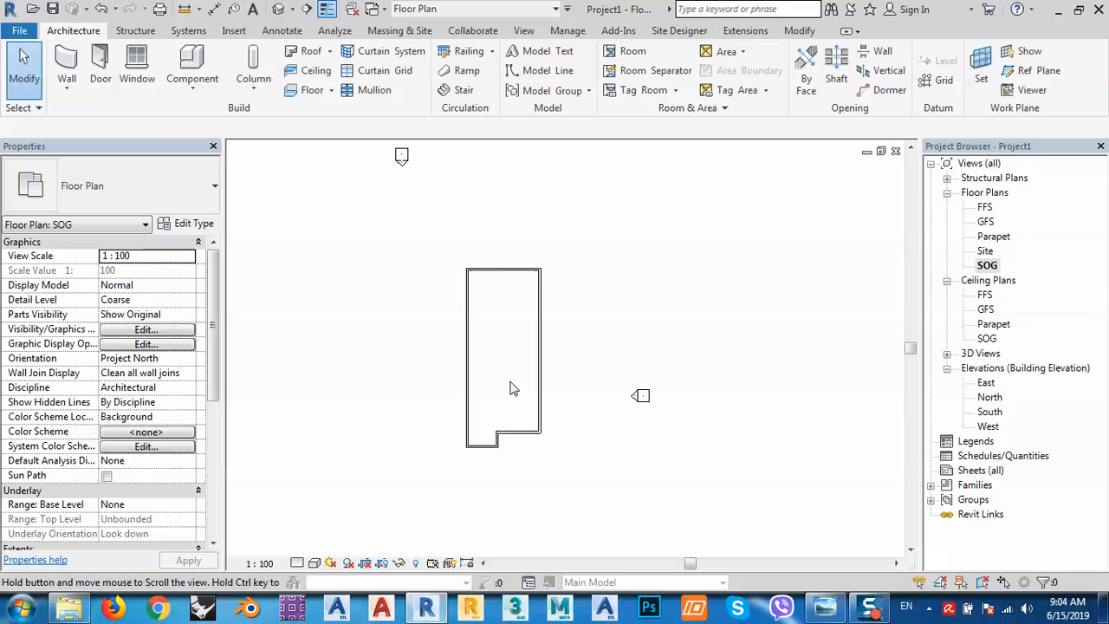
drag(403, 176, 635, 492)
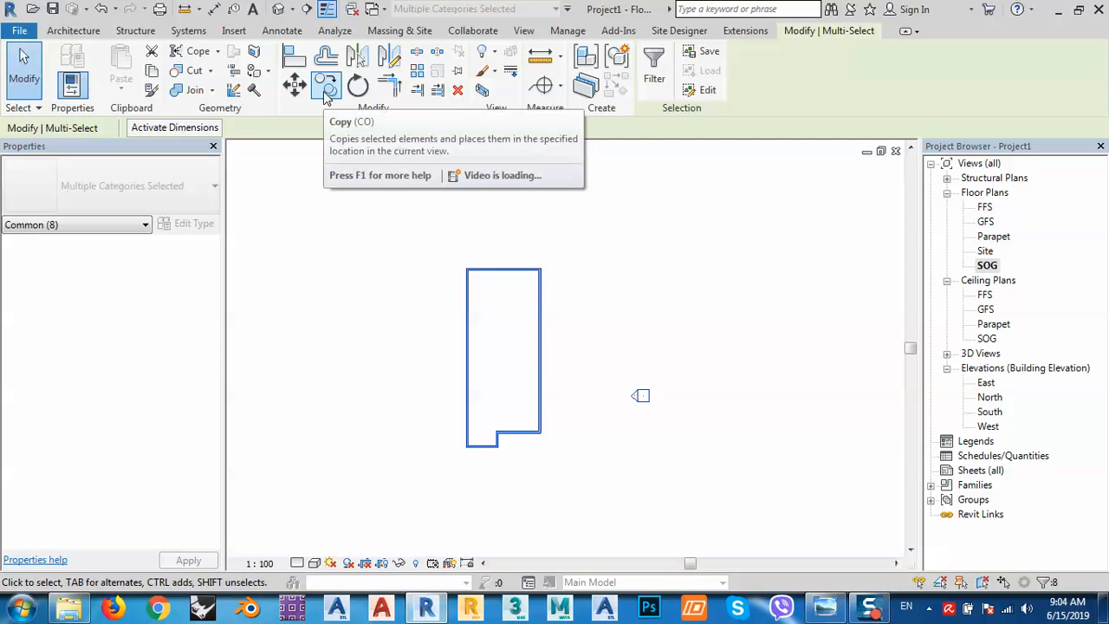
click(151, 70)
click(121, 96)
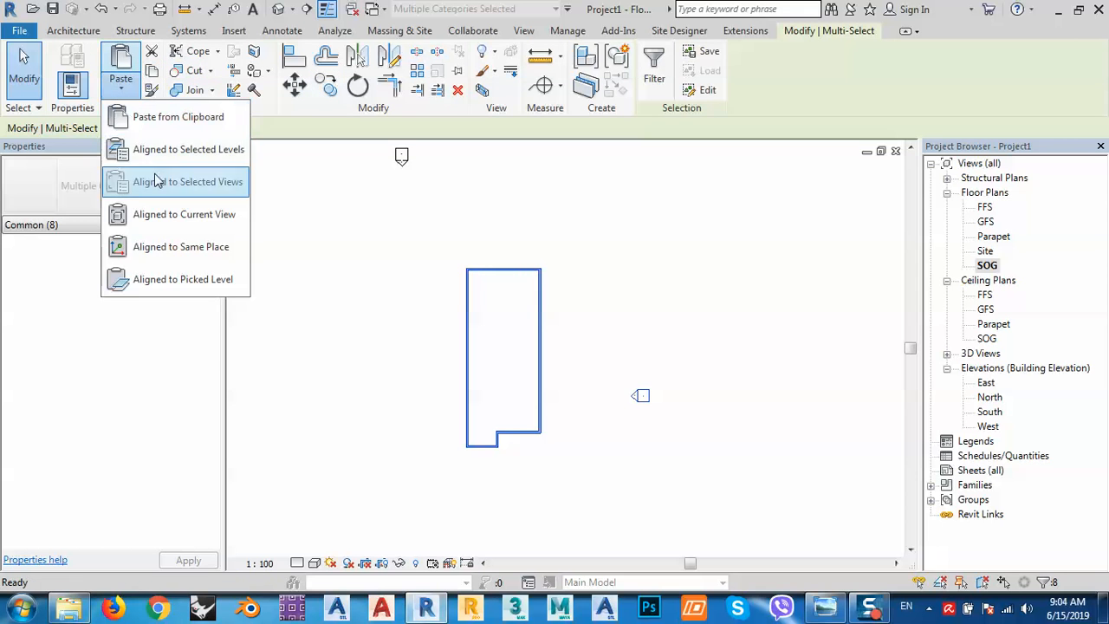
click(151, 150)
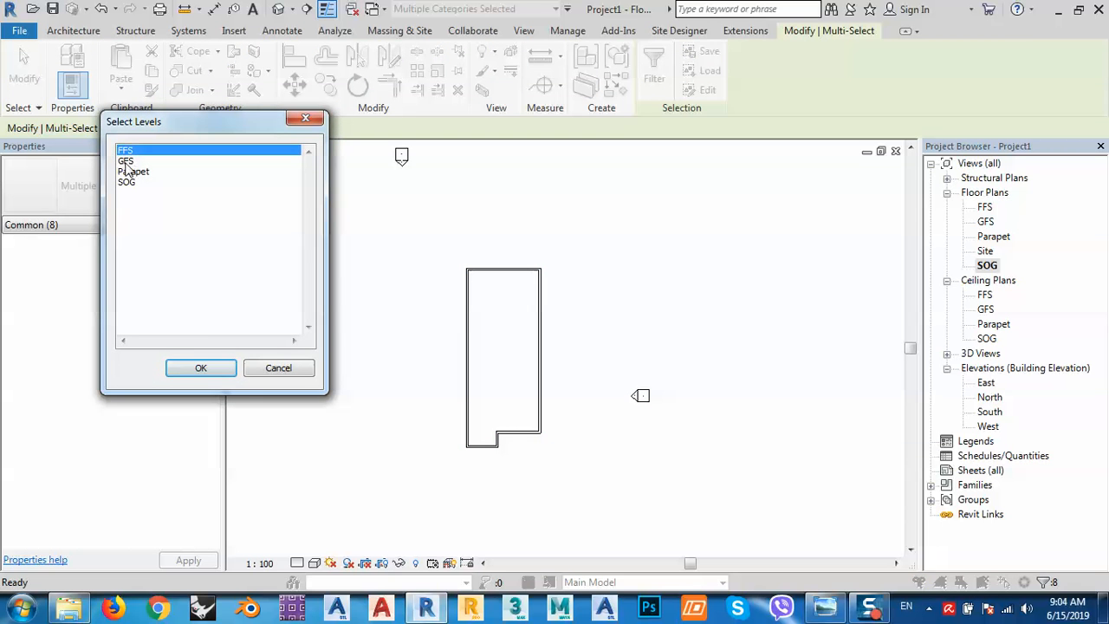
click(130, 161)
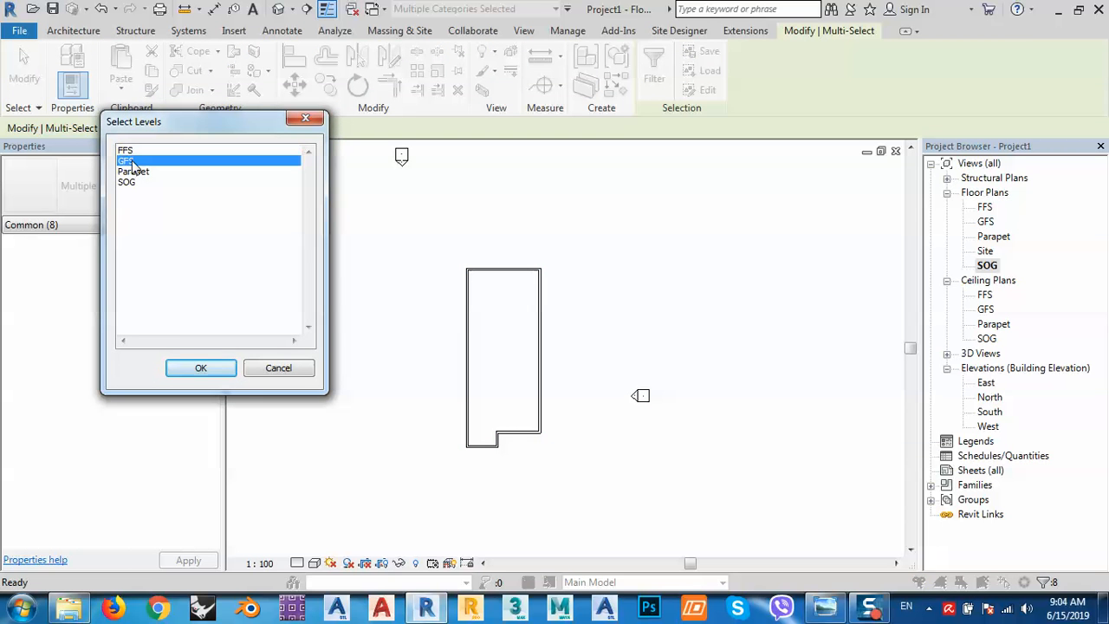
click(208, 369)
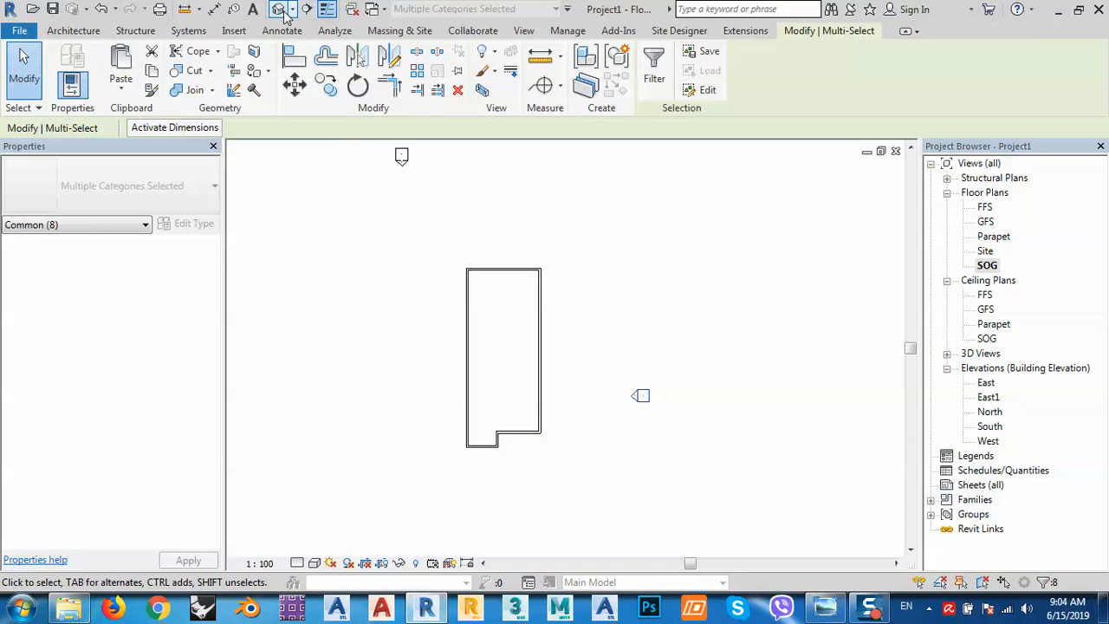
Open the default 3D view and compare the wall shell with the reference house photo.
click(279, 10)
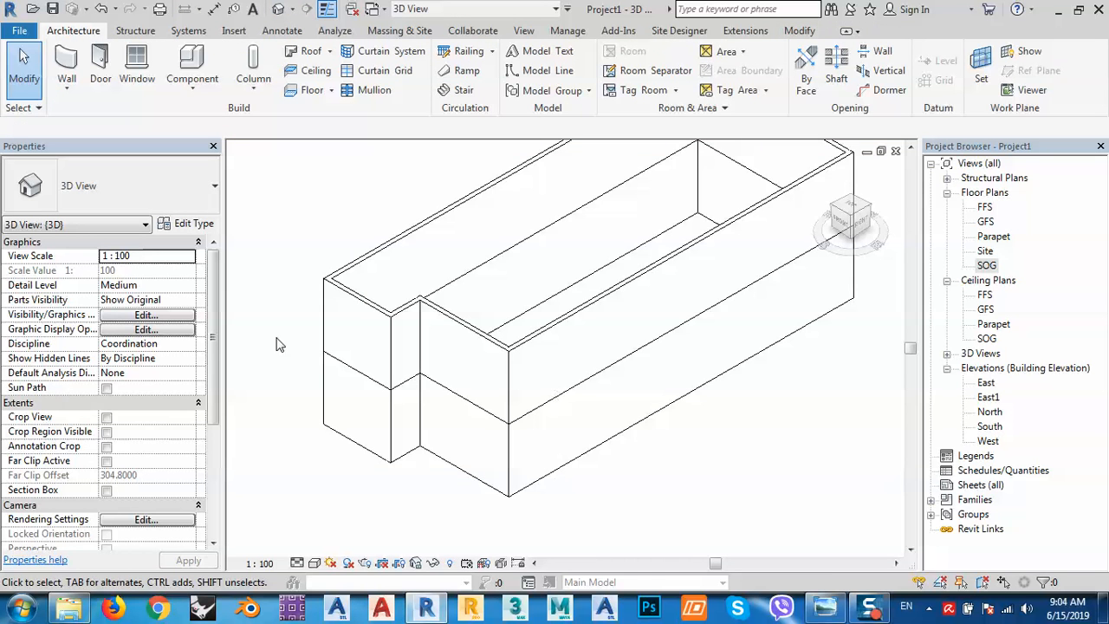
click(823, 606)
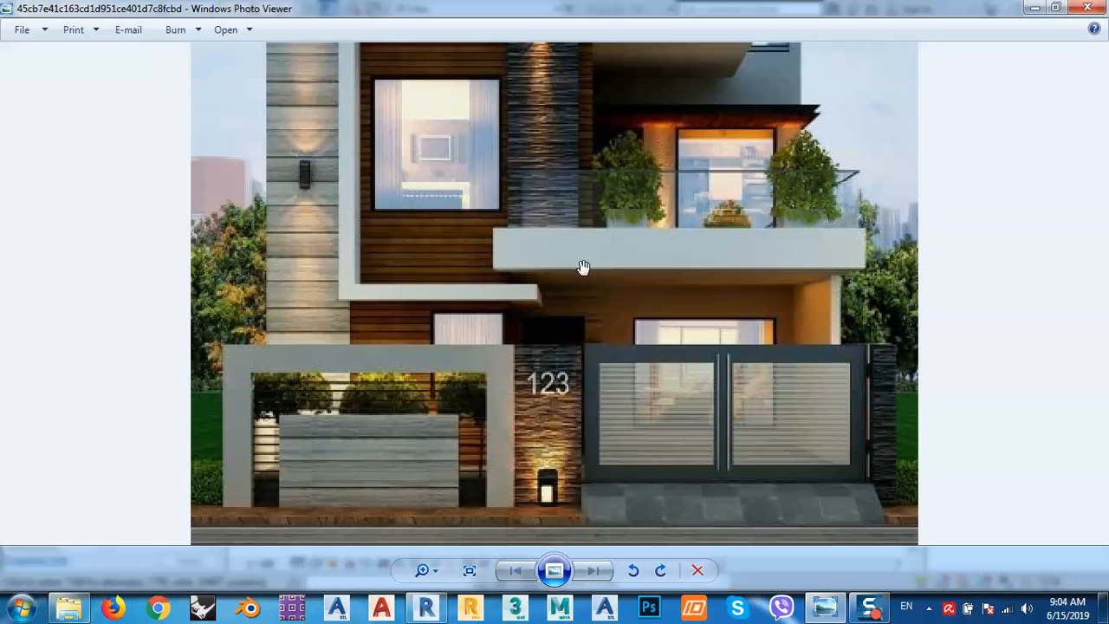
click(1034, 9)
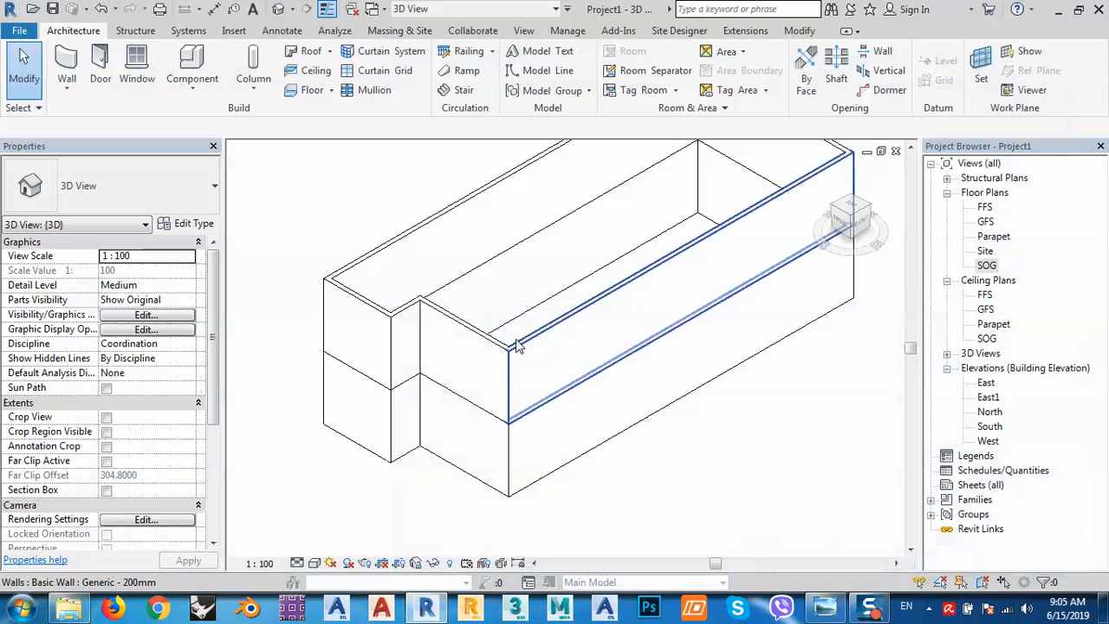
On the GFS plan, move the step wall to 4 m from the left wall, then view the reference photo.
double_click(986, 222)
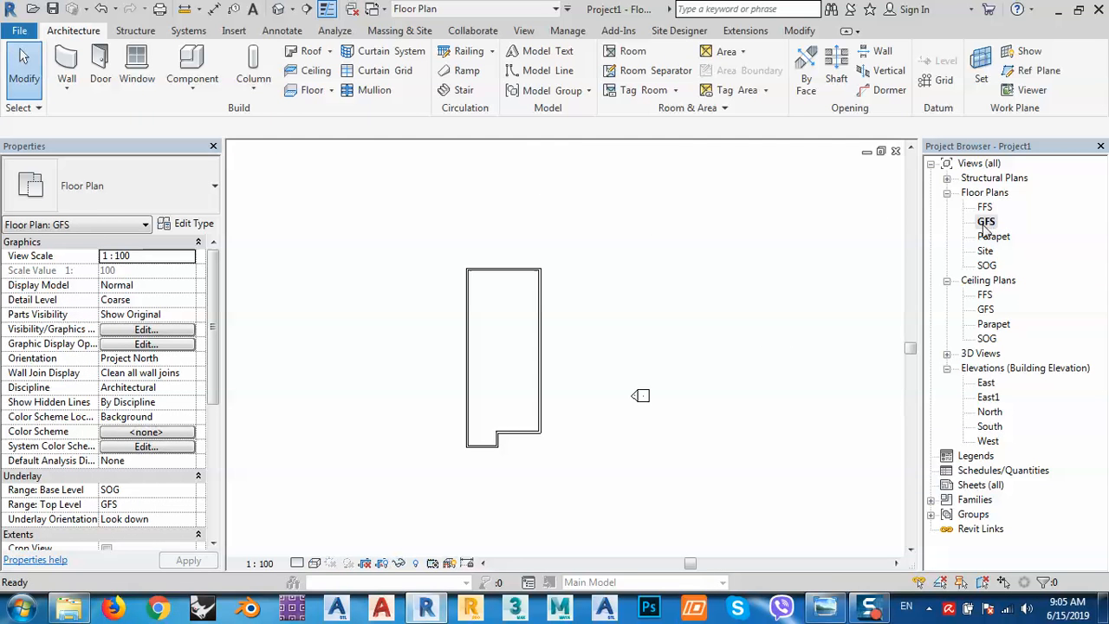
scroll(520, 430, up, 4)
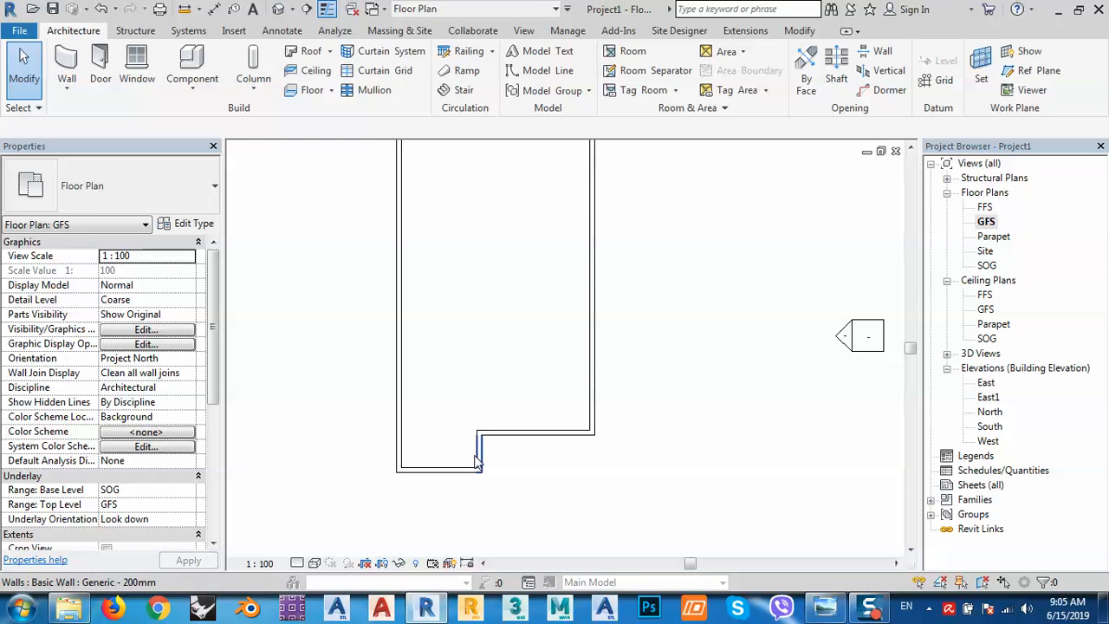
click(496, 429)
click(442, 509)
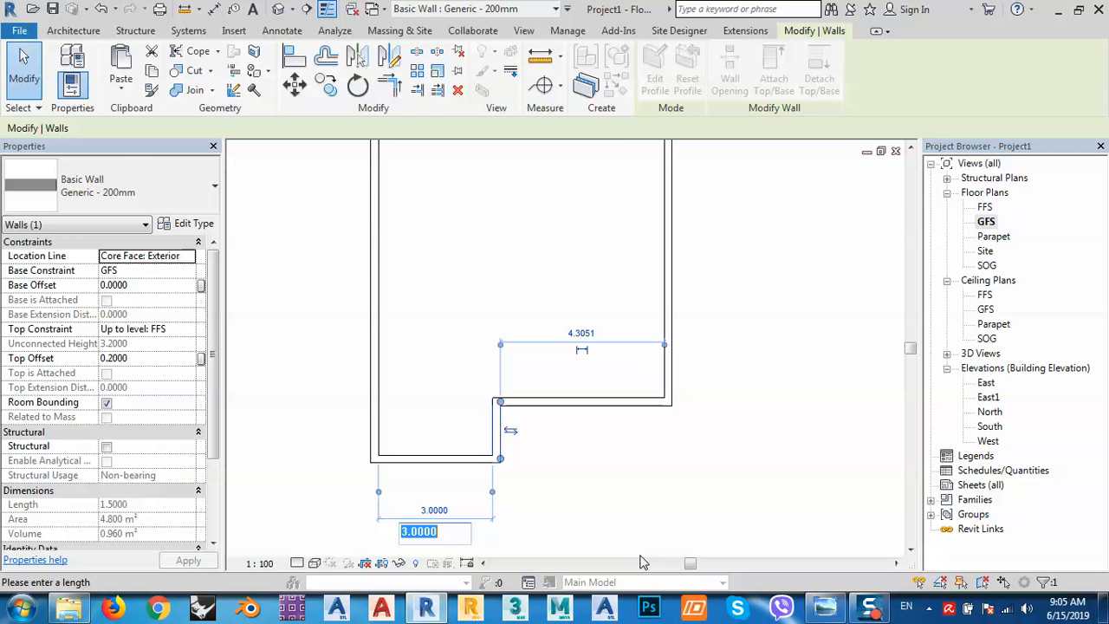
text(4)
key(Return)
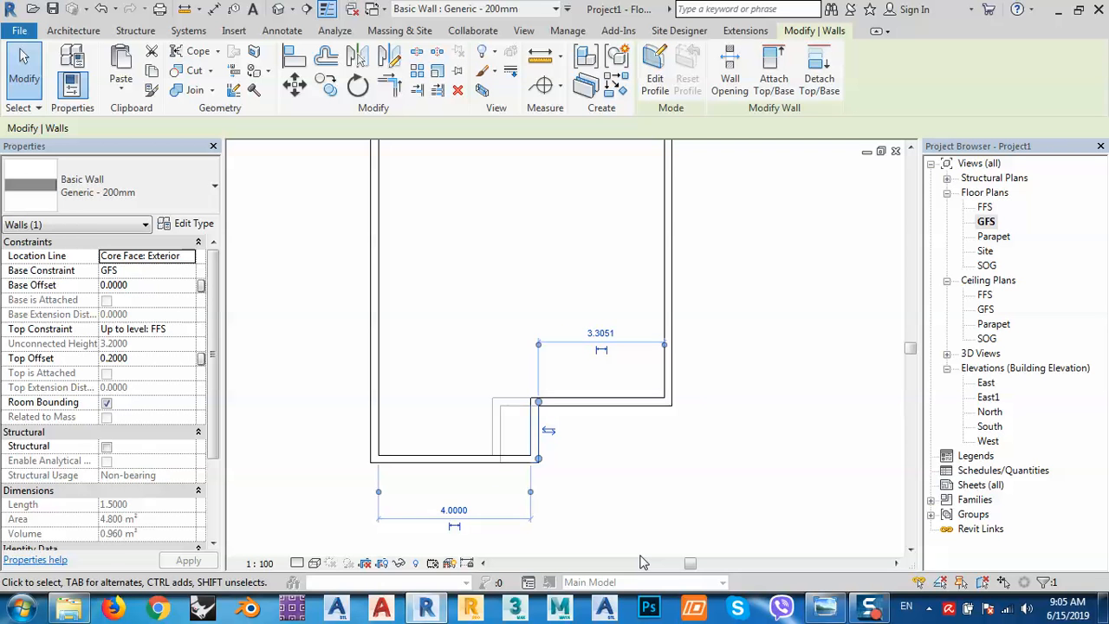
click(487, 317)
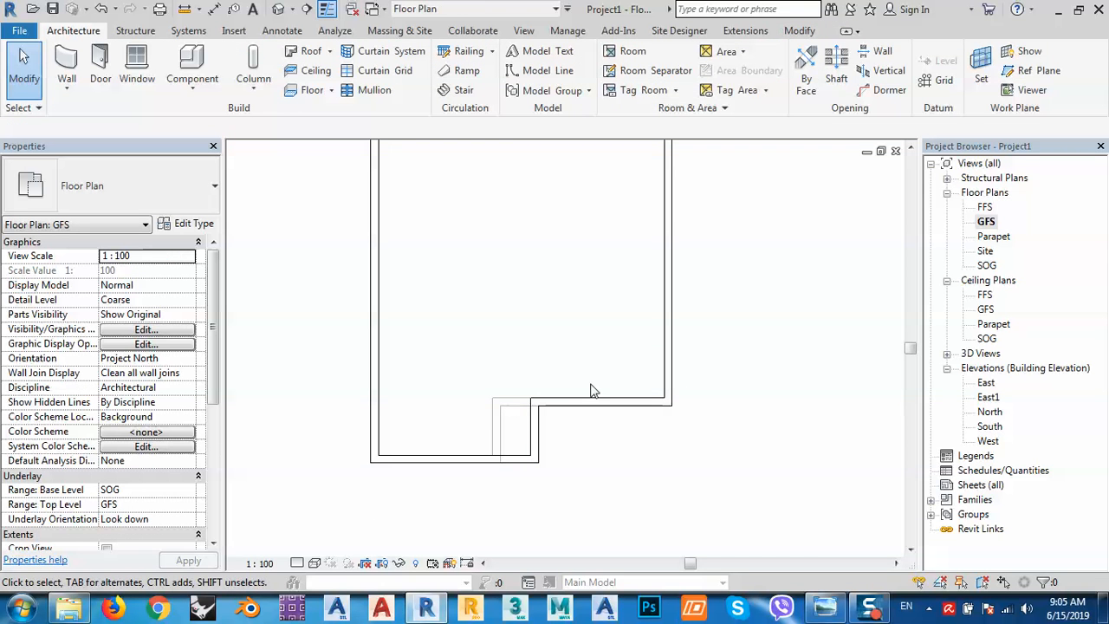
click(825, 608)
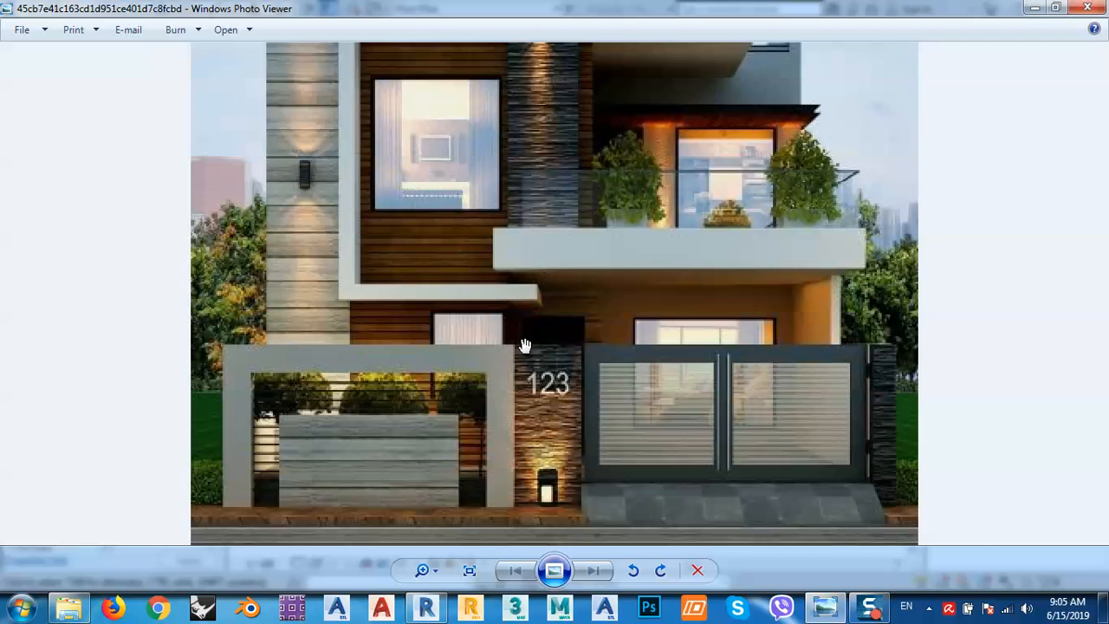
Zoom around the reference photo, then minimise it to return to the Revit GFS plan.
scroll(524, 347, up, 2)
scroll(524, 347, down, 3)
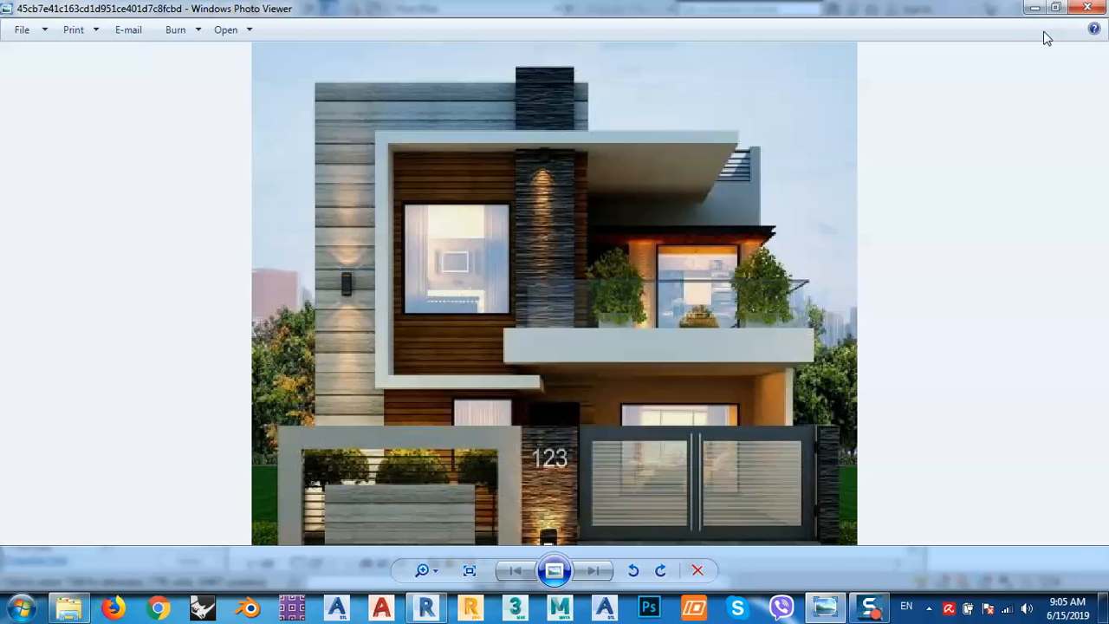
click(1034, 8)
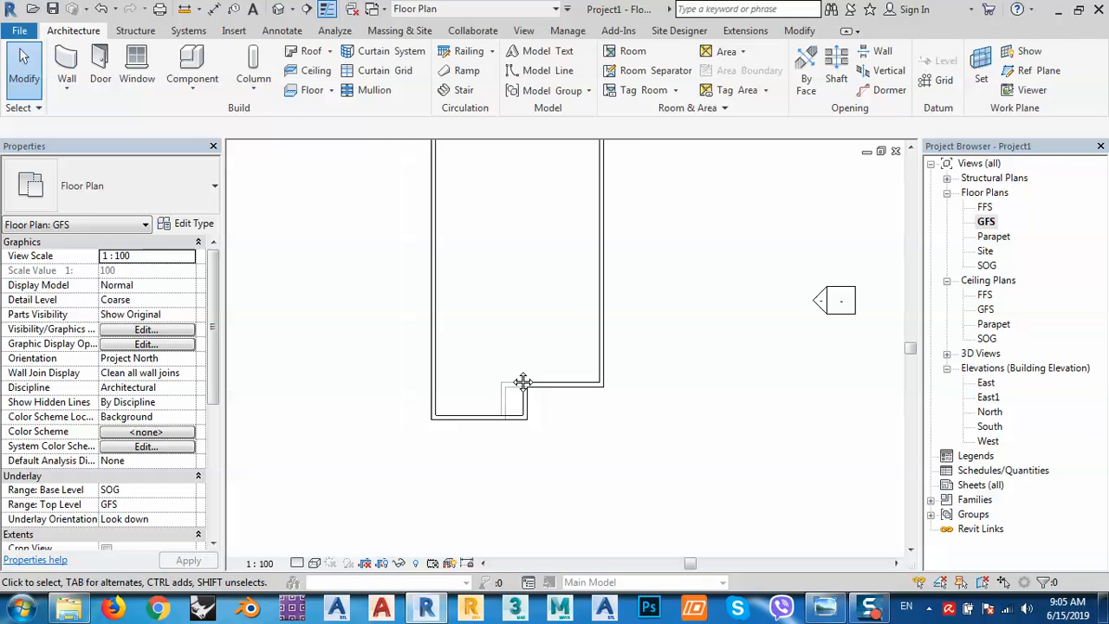
Paste the window-selected floor-plan walls aligned to the Parapet level.
scroll(523, 381, down, 4)
drag(403, 189, 579, 511)
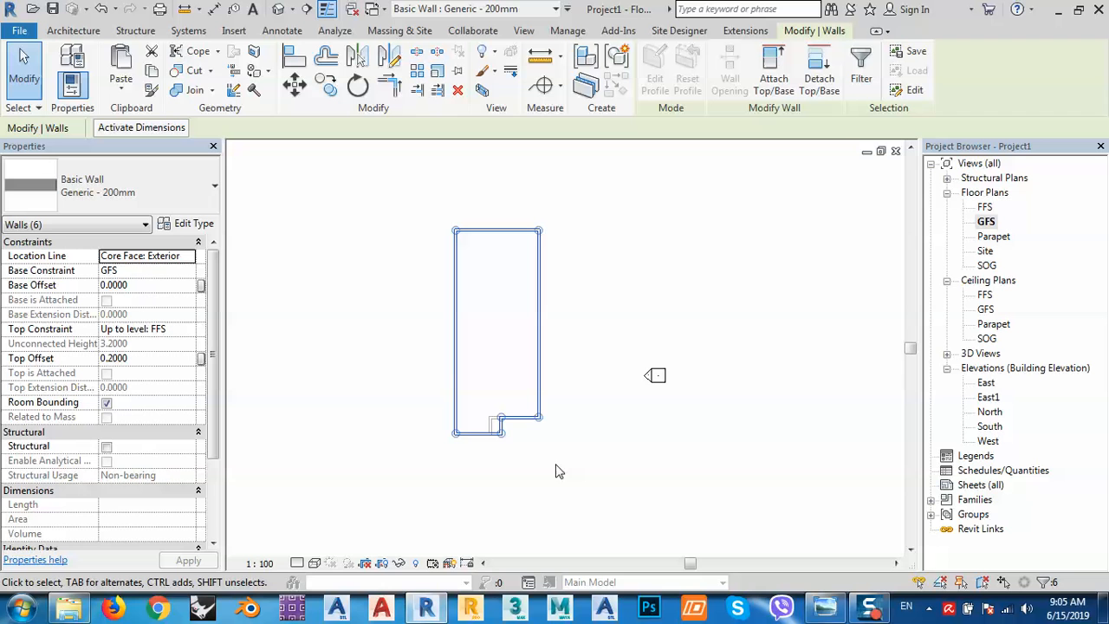
click(121, 85)
click(138, 151)
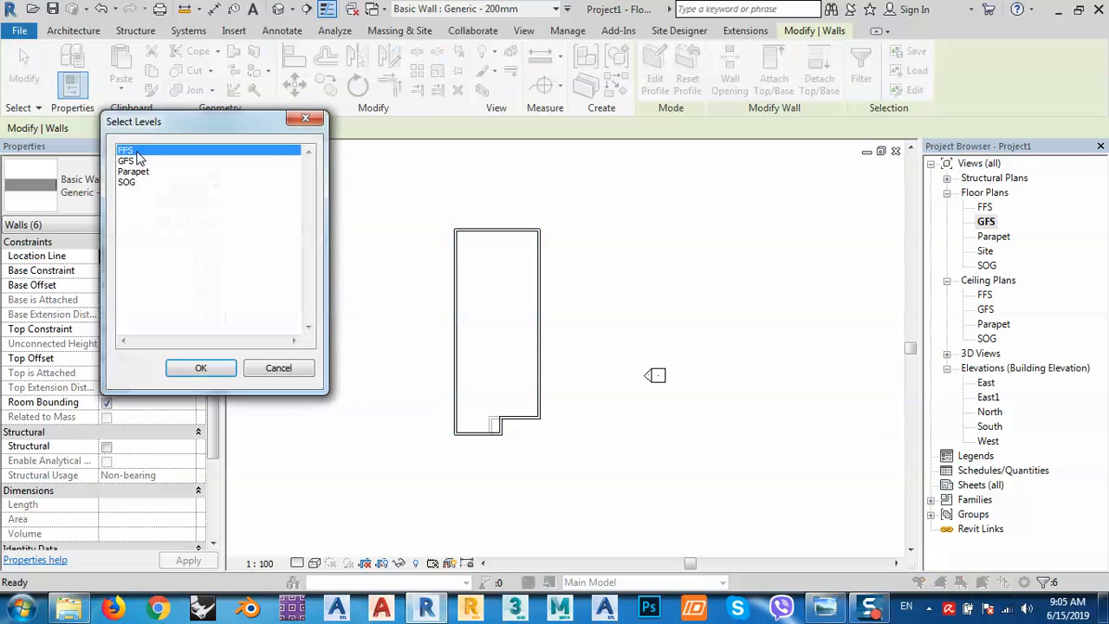
click(136, 173)
click(200, 368)
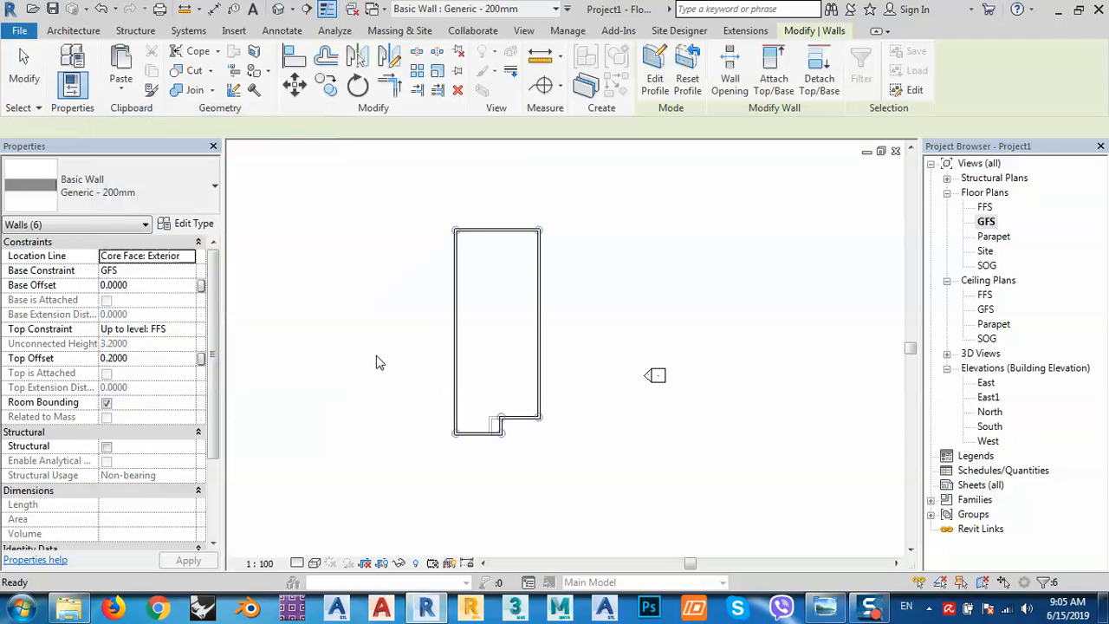
In the default 3D view, orbit and select the newly pasted top tier of walls.
click(278, 11)
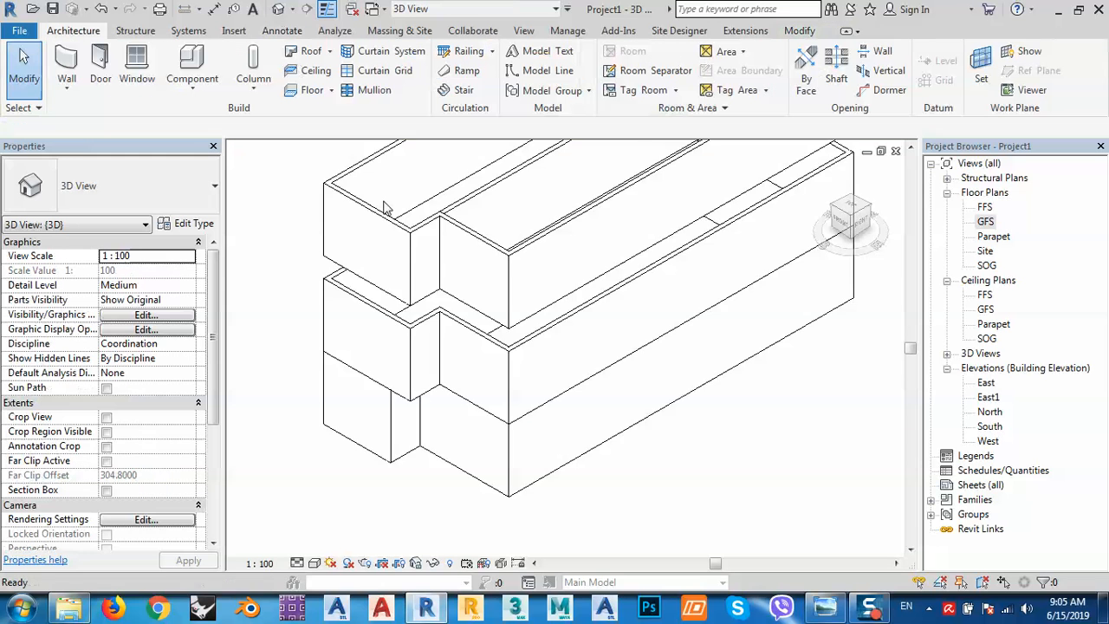
scroll(527, 425, up, 4)
shift+middle_drag(501, 425, 545, 376)
drag(720, 250, 322, 356)
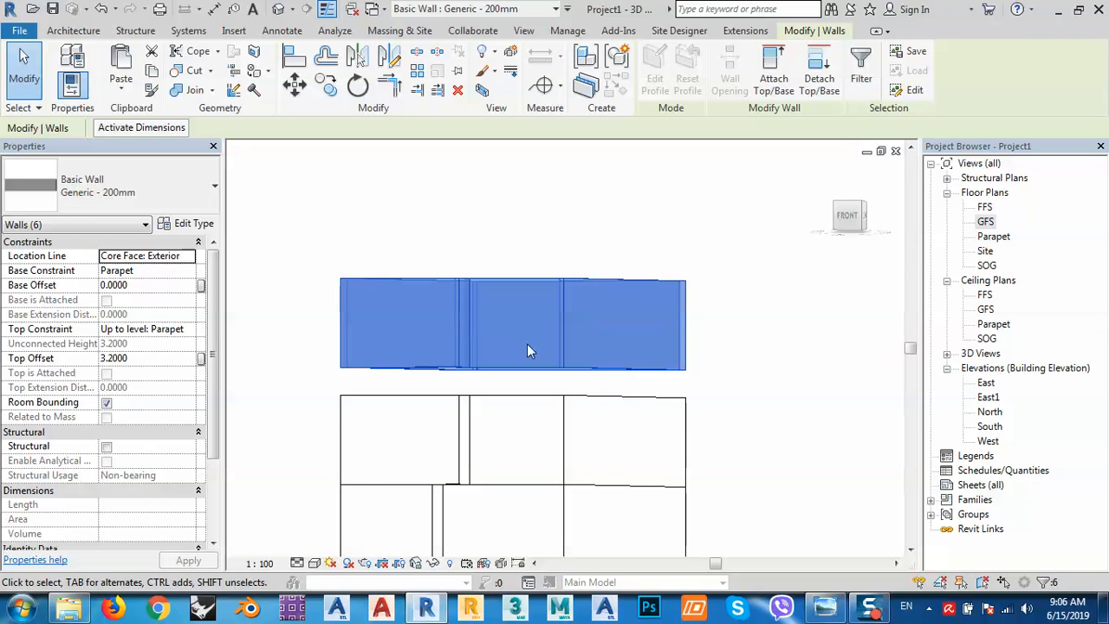
Set the six top-tier walls to base FFS, top Parapet, and a 0 top offset.
middle_drag(586, 384, 618, 276)
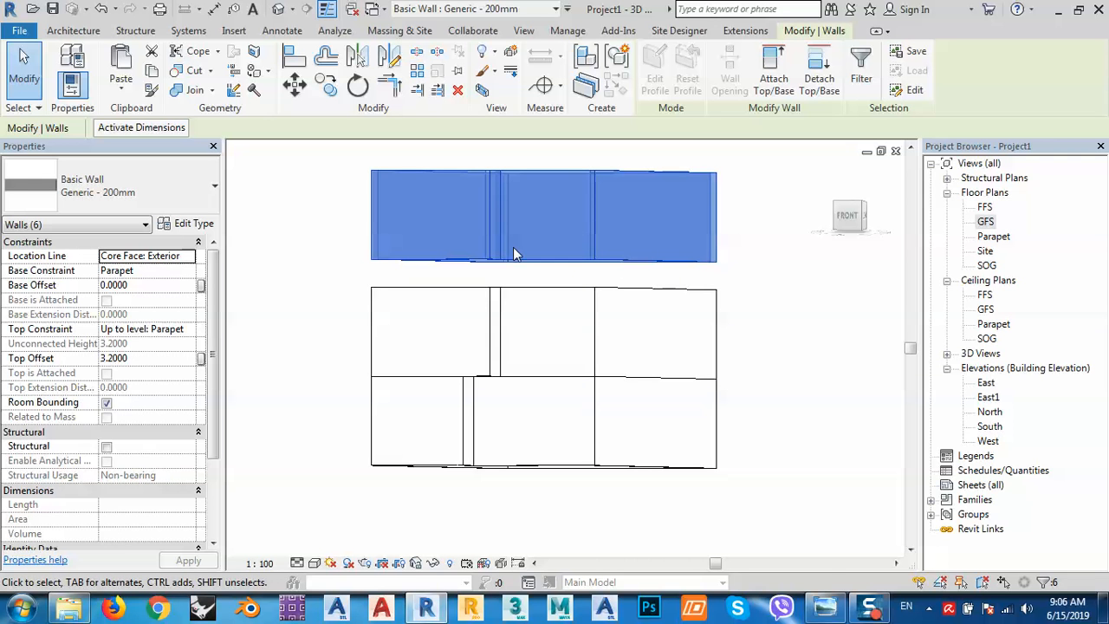
click(139, 271)
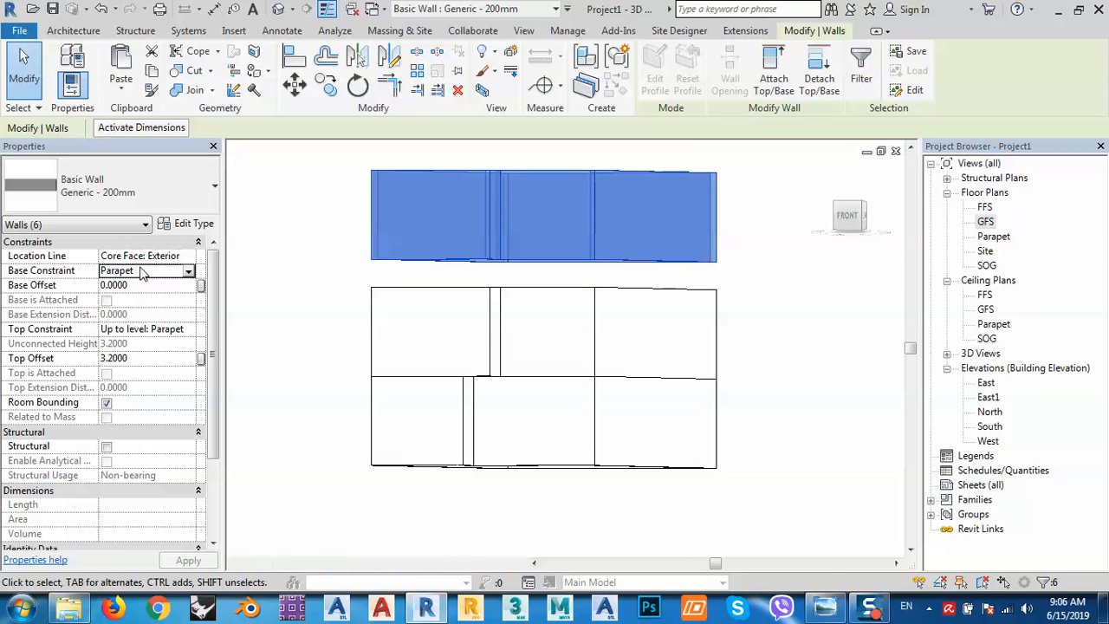
click(189, 272)
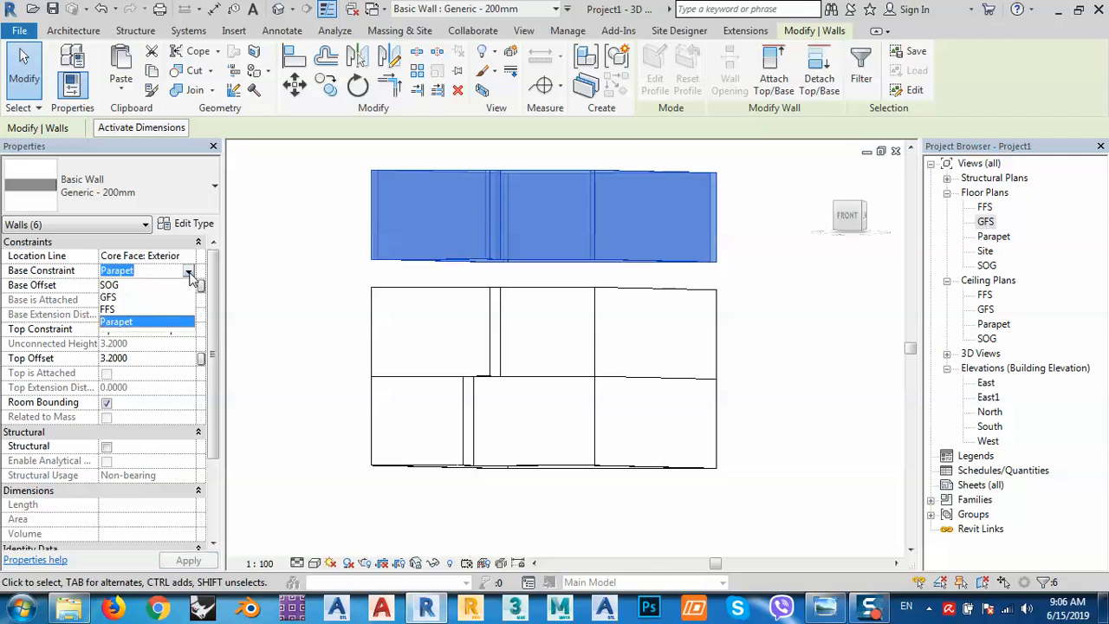
click(113, 309)
click(149, 329)
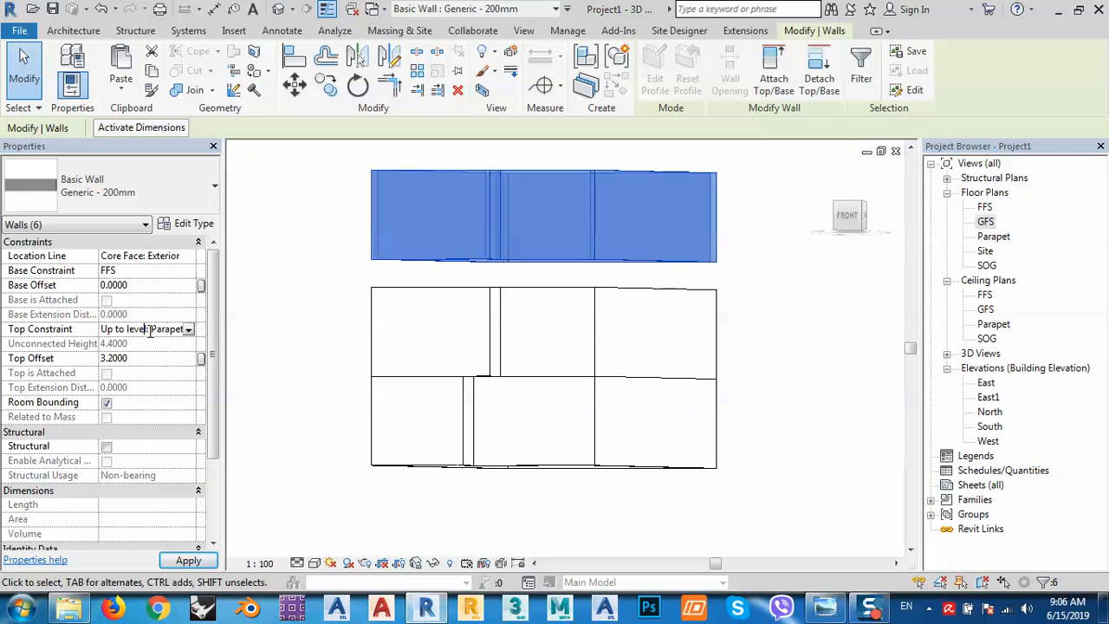
click(188, 330)
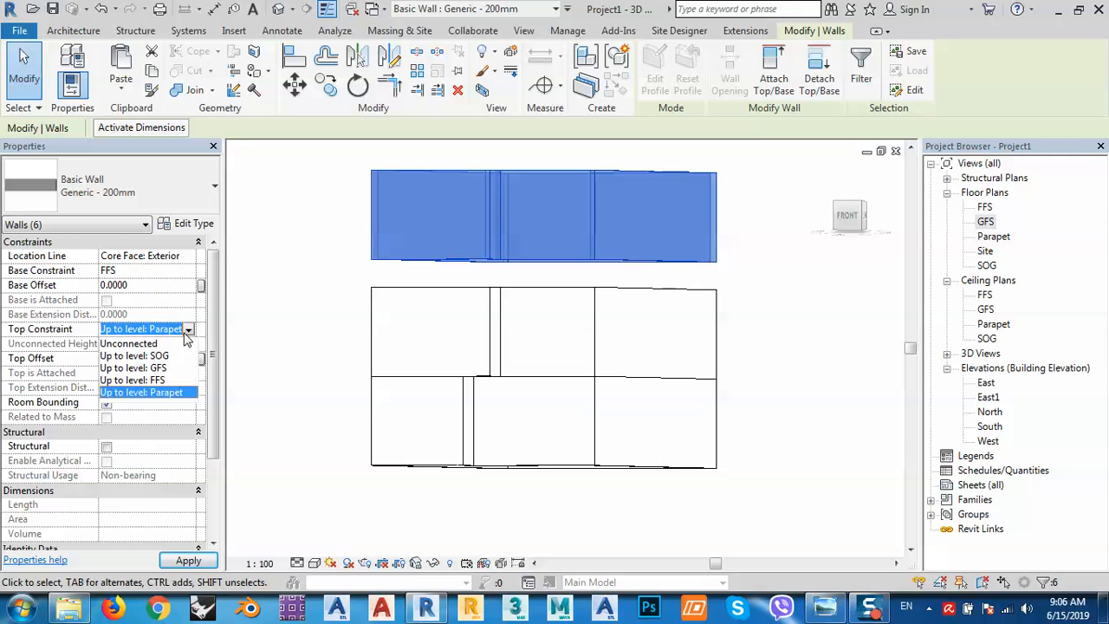
click(190, 560)
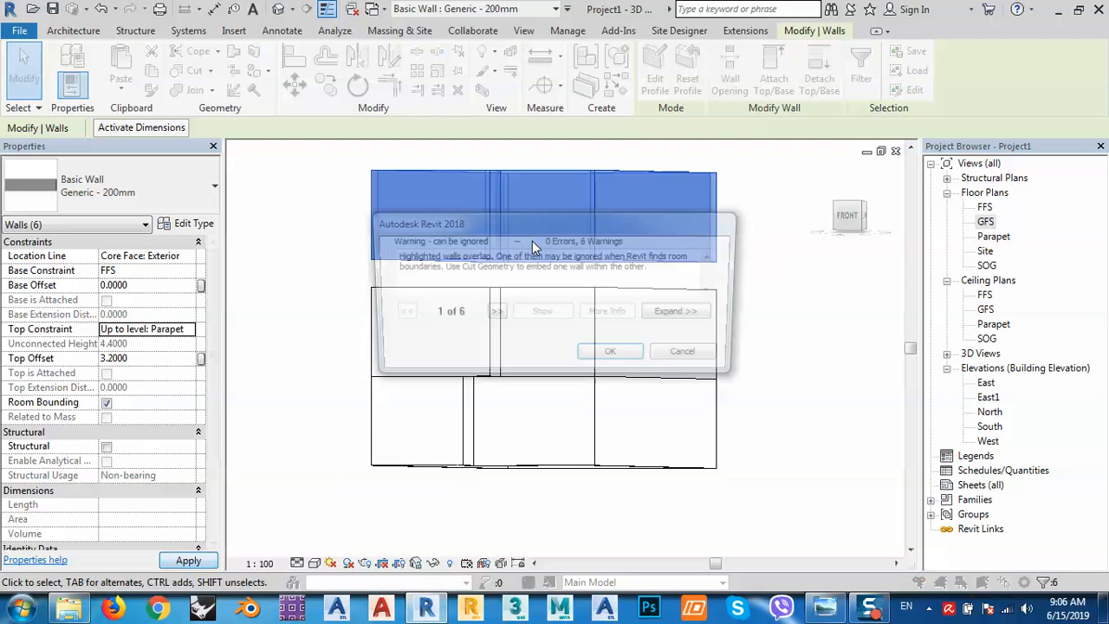
click(611, 355)
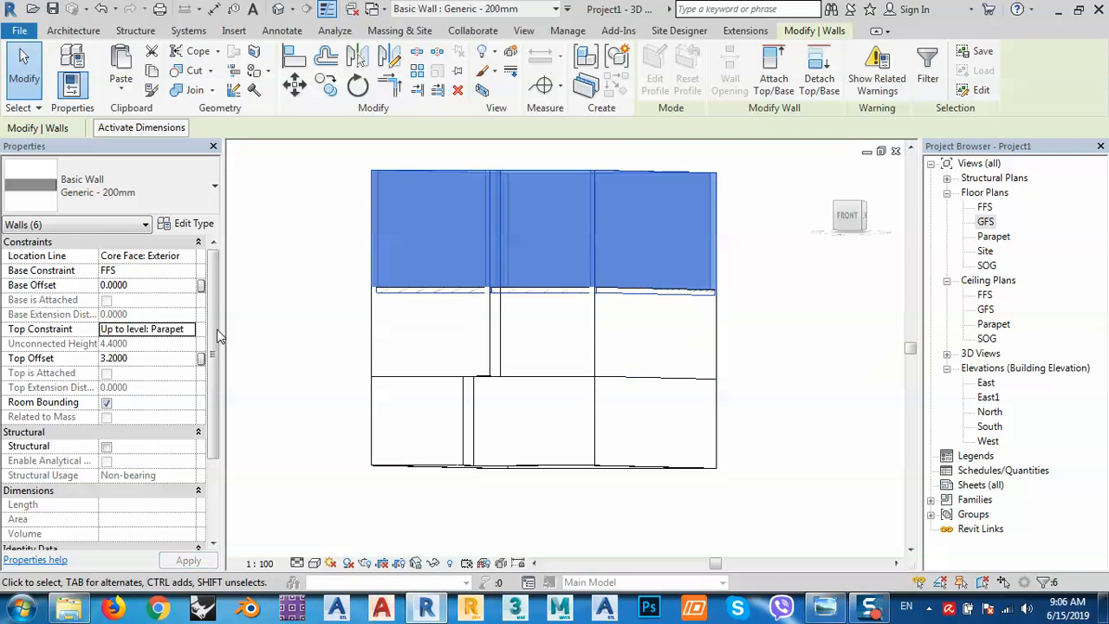
click(135, 359)
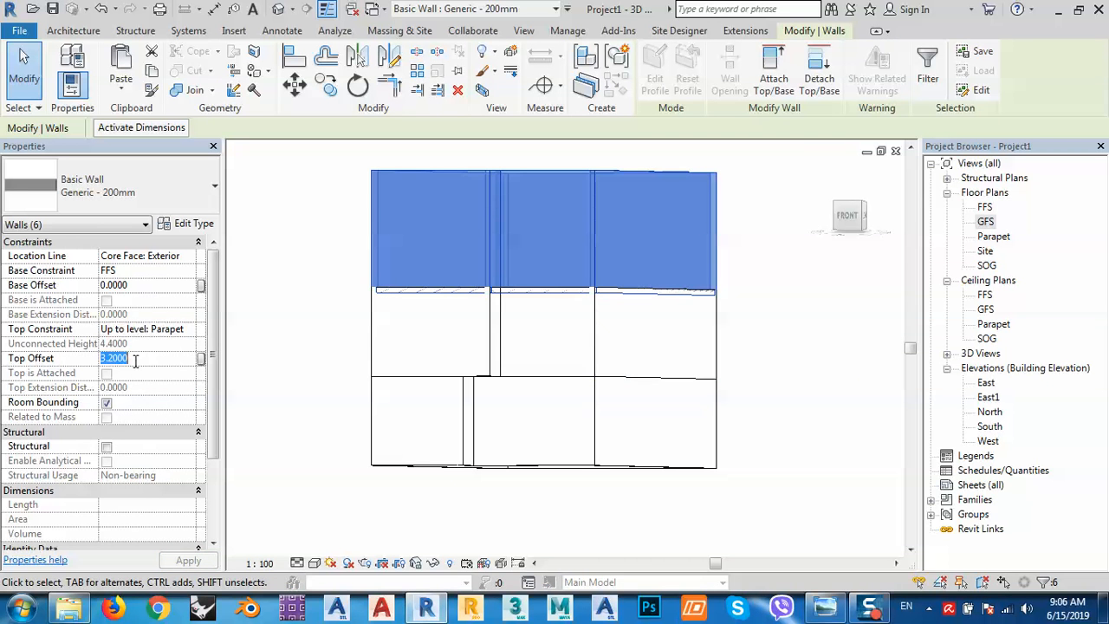
text(0)
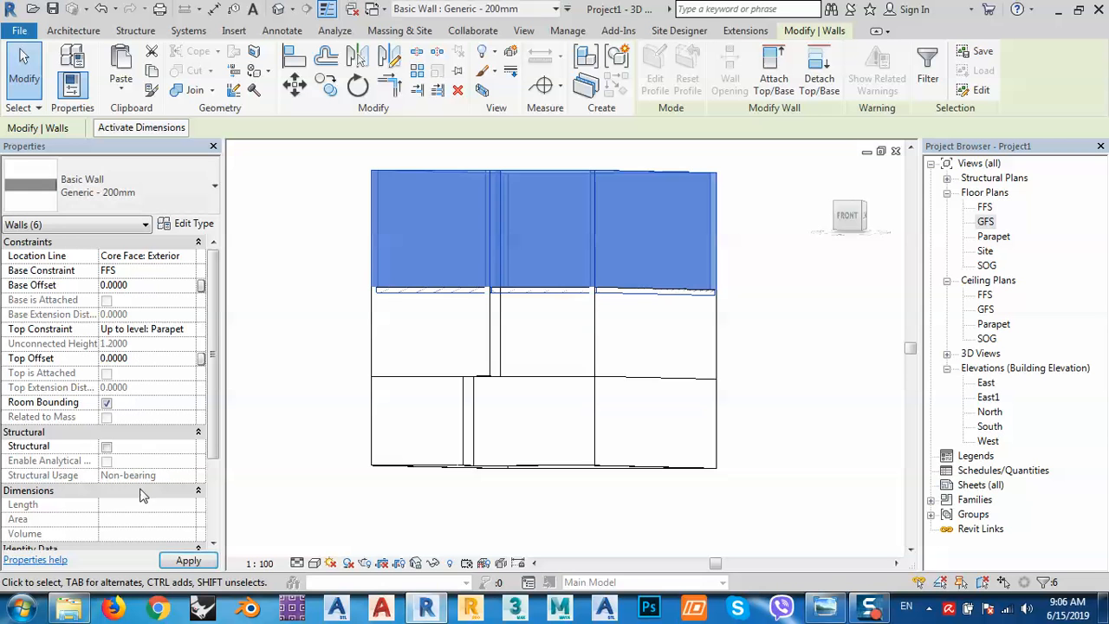
click(188, 560)
Check the roof-edge wall, then switch the 3D view to the FRONT view.
click(346, 233)
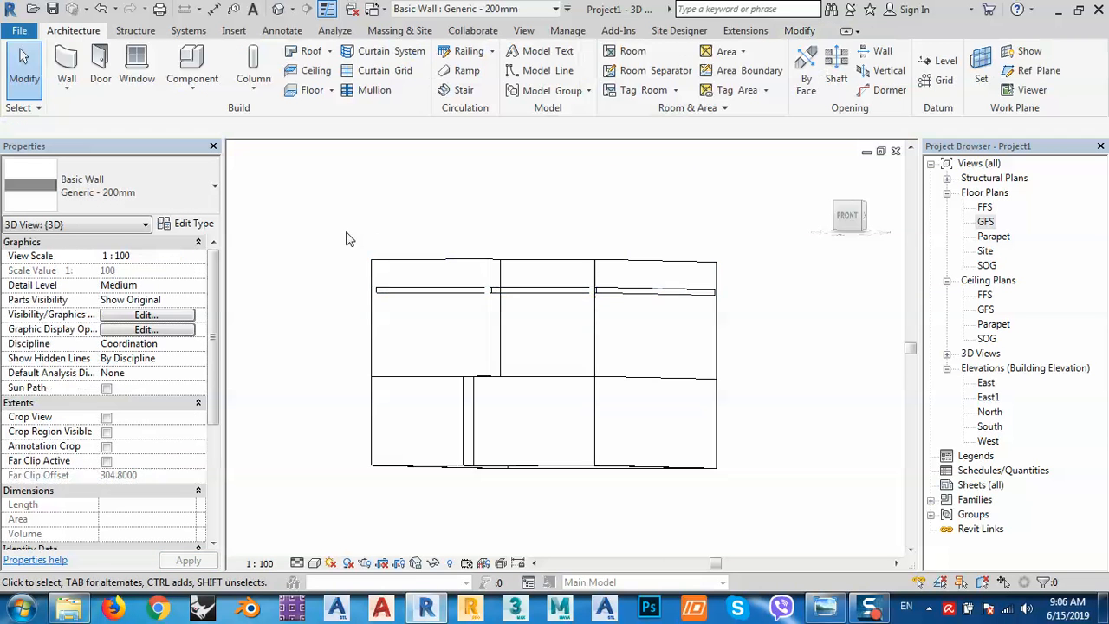
middle_drag(493, 311, 384, 380)
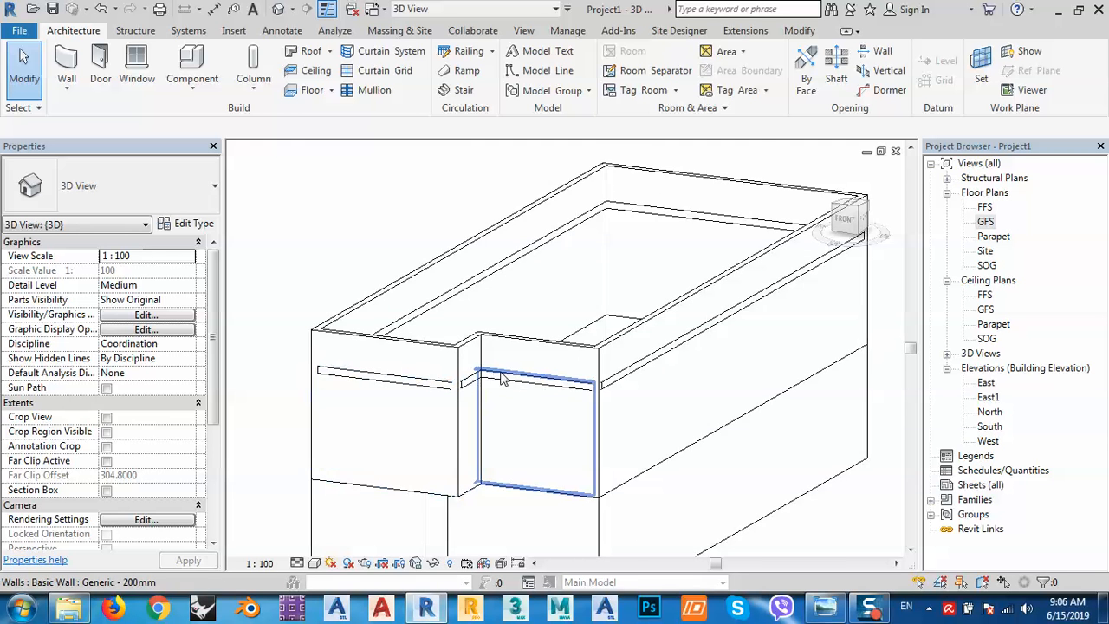
middle_drag(593, 396, 317, 317)
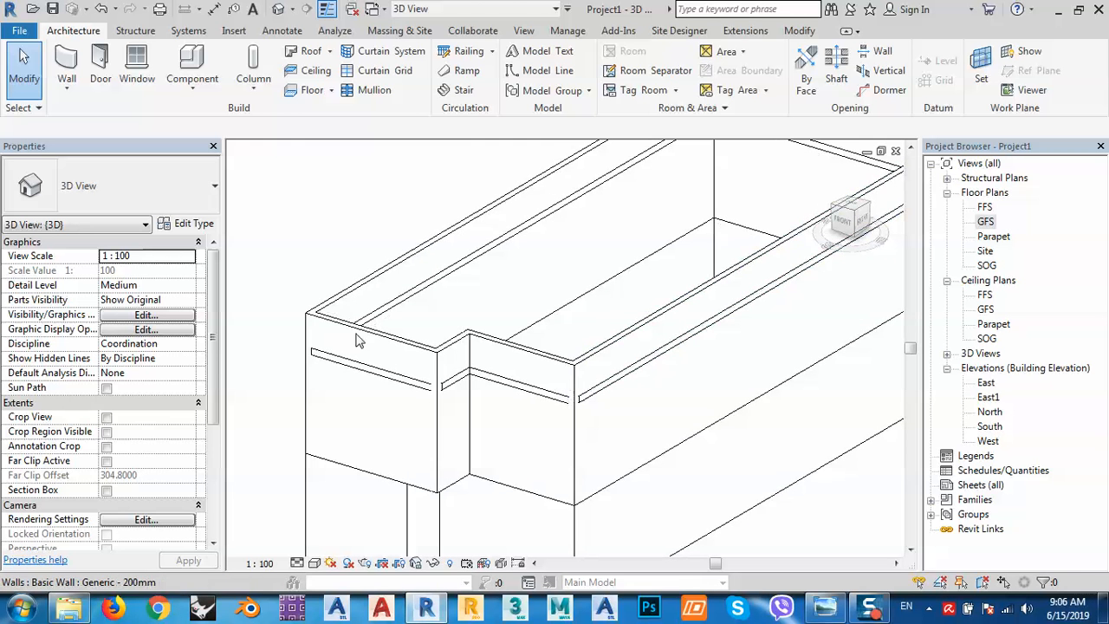
click(317, 317)
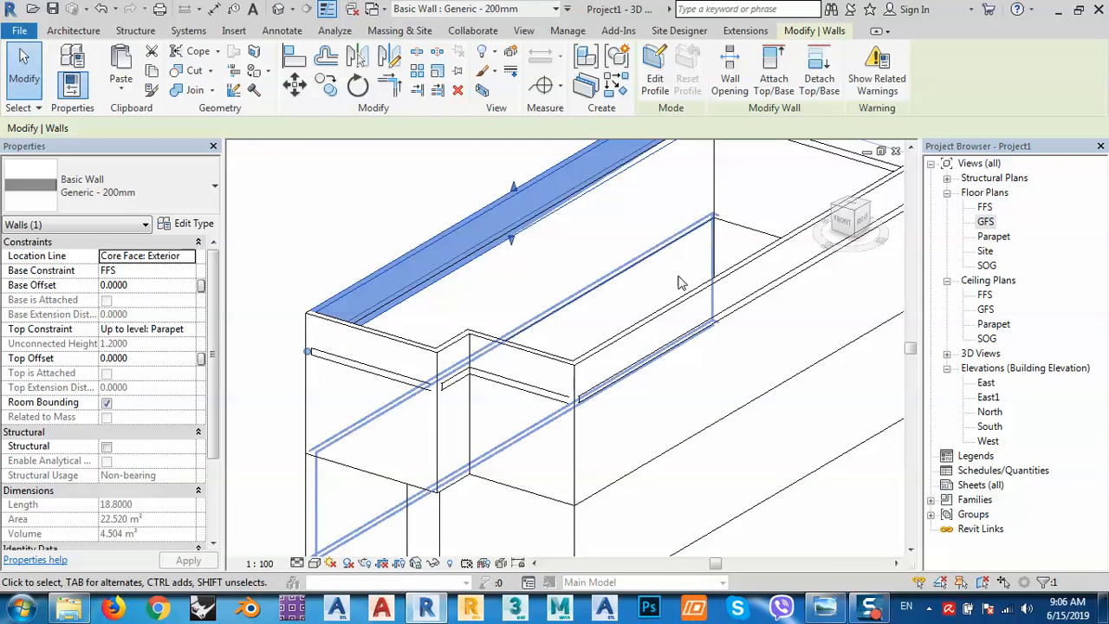
click(843, 227)
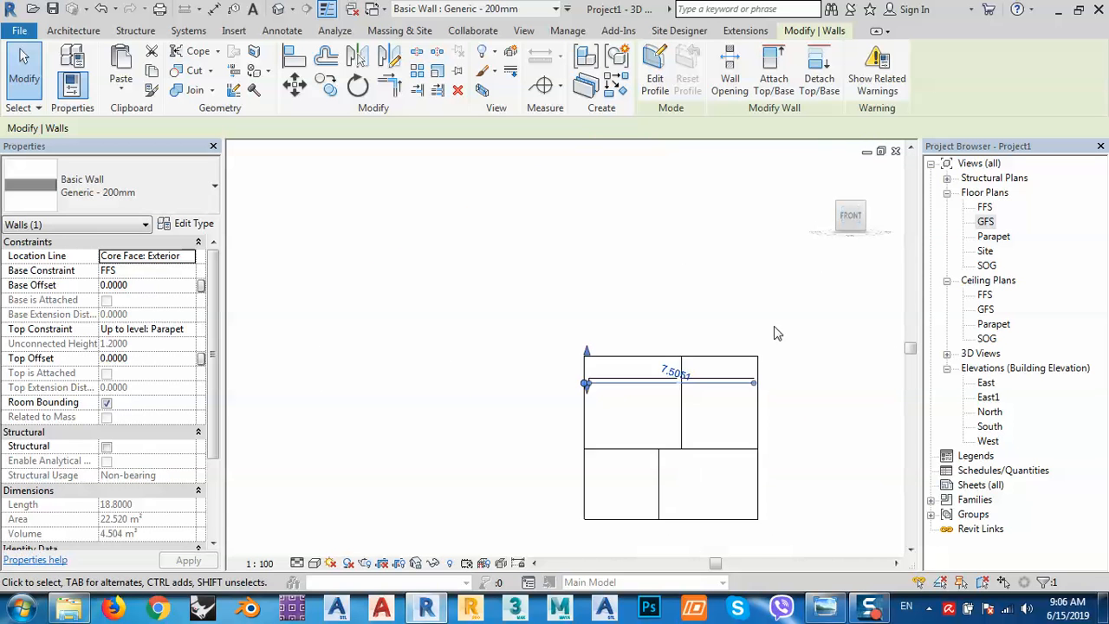
Set the Top Offset of the six GFS-to-FFS walls to 0.
drag(810, 320, 364, 353)
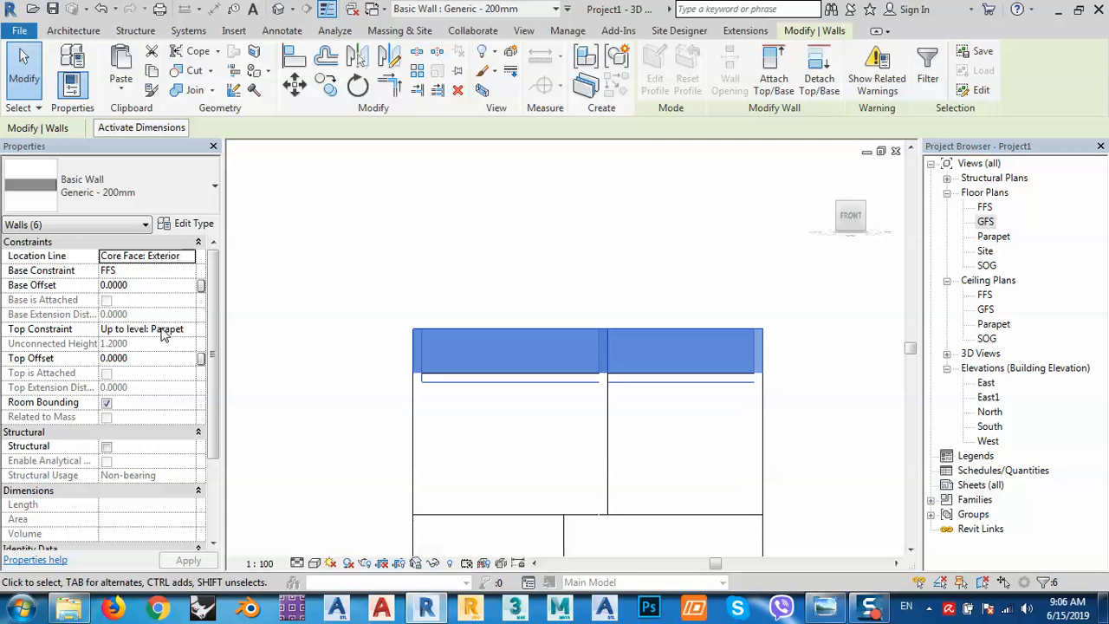
drag(801, 420, 379, 429)
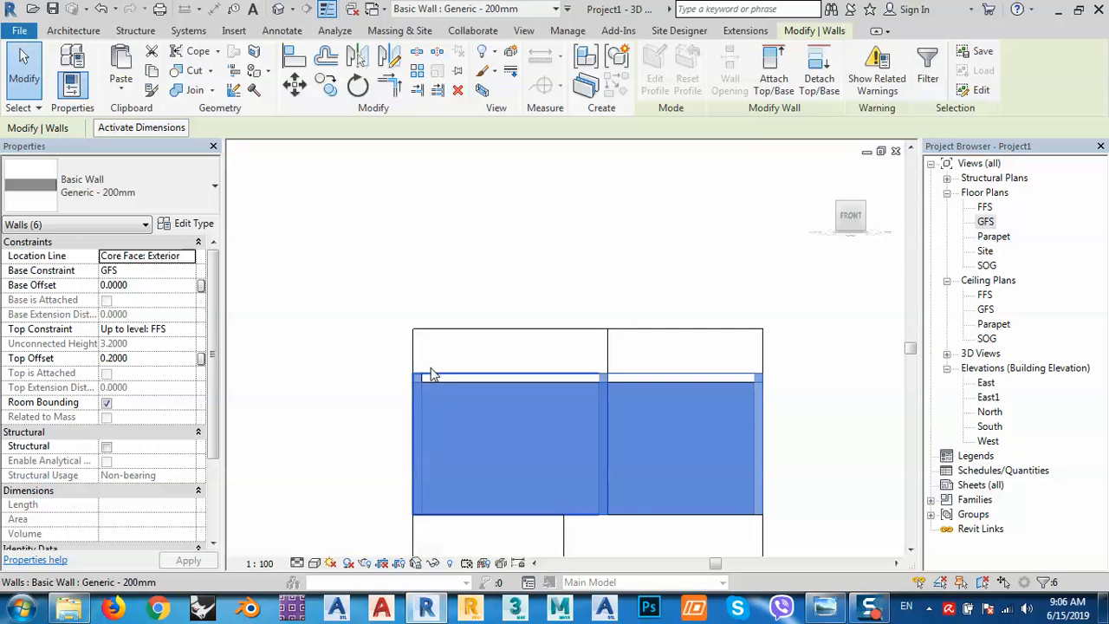
click(150, 358)
text(0)
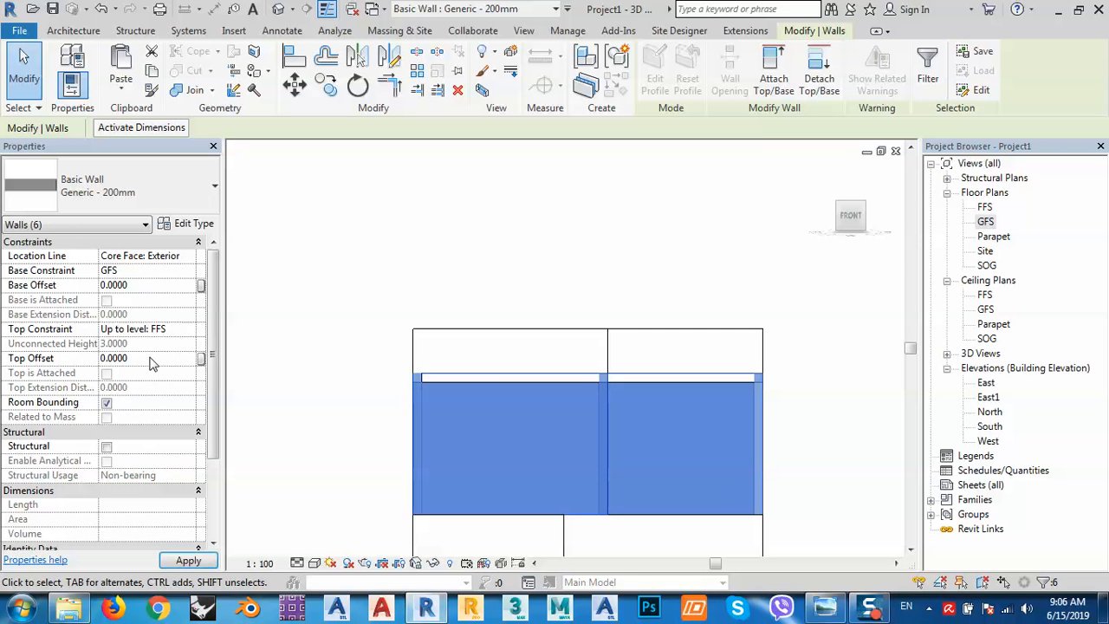
click(349, 372)
Inspect the six lowest walls, orbit to an angled view, and bring up the reference photo.
middle_drag(480, 445, 465, 290)
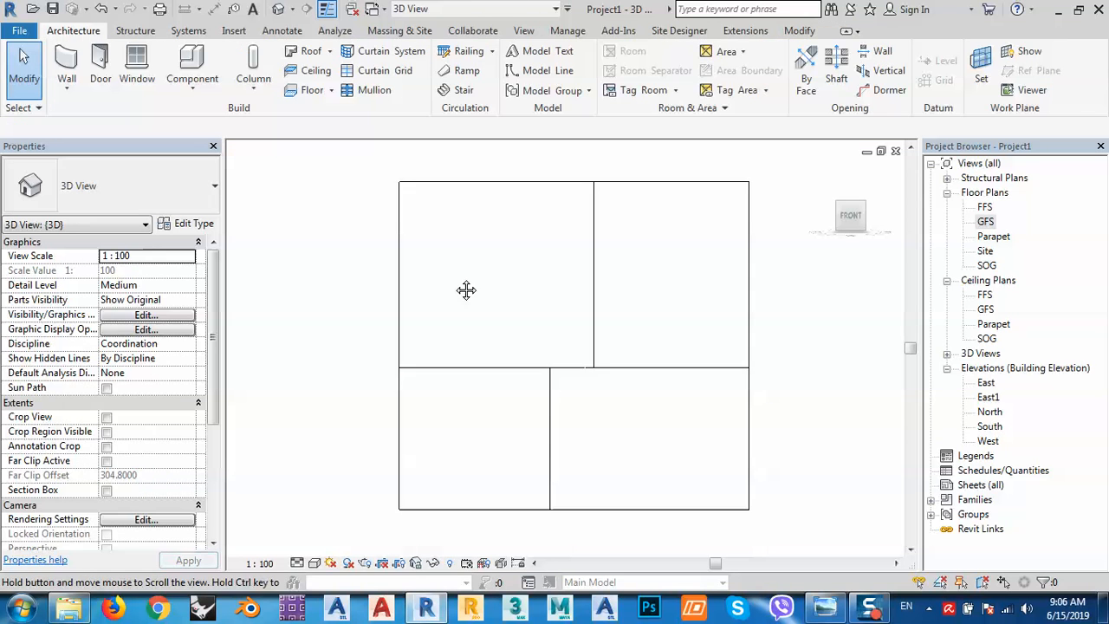
drag(776, 410, 364, 411)
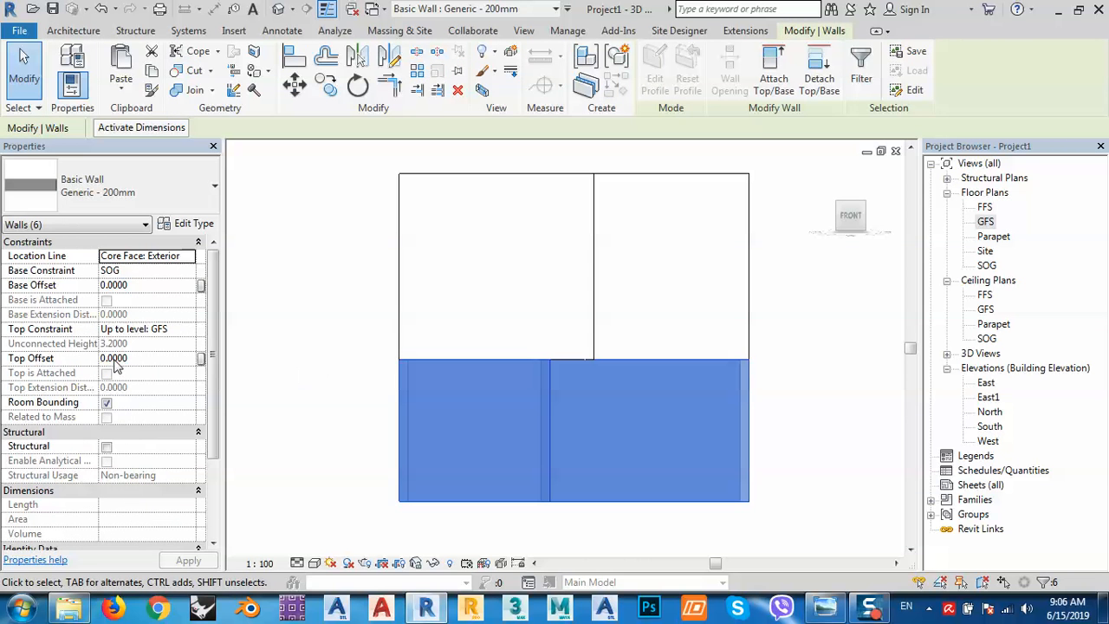
click(313, 398)
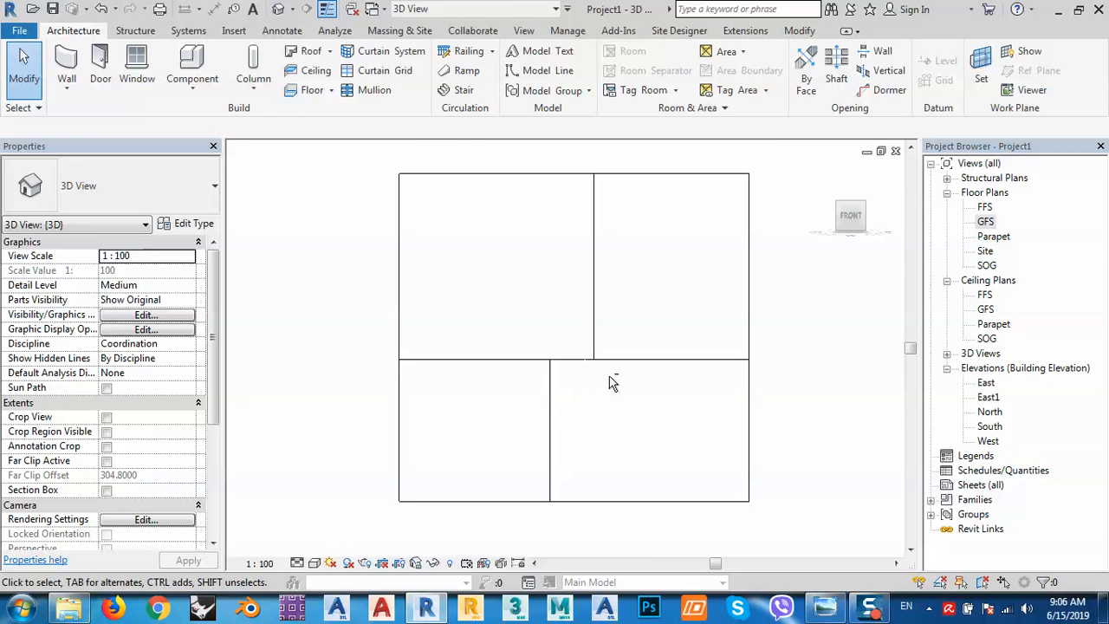
shift+middle_drag(612, 383, 495, 376)
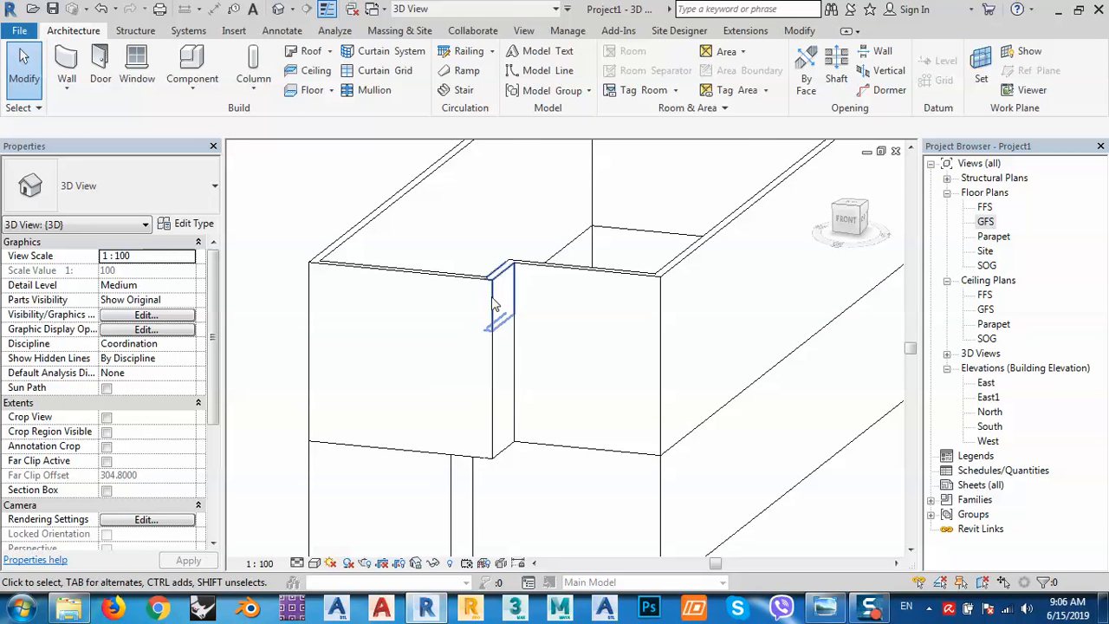
click(826, 607)
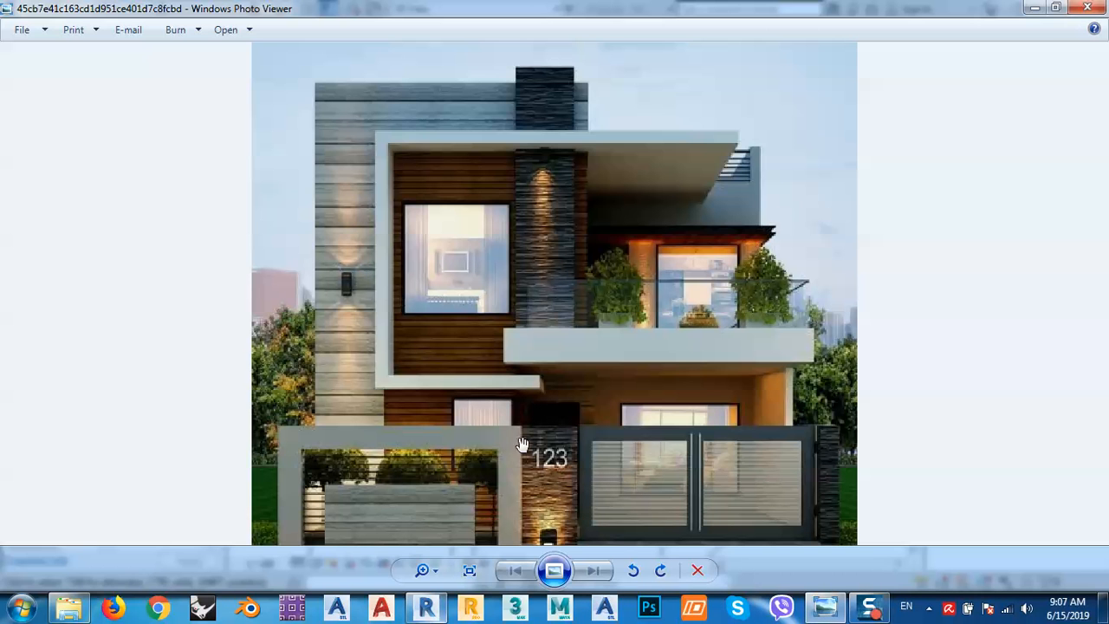
Pan the 3D view to frame the stepped front corner, checking it against the reference photo.
click(425, 610)
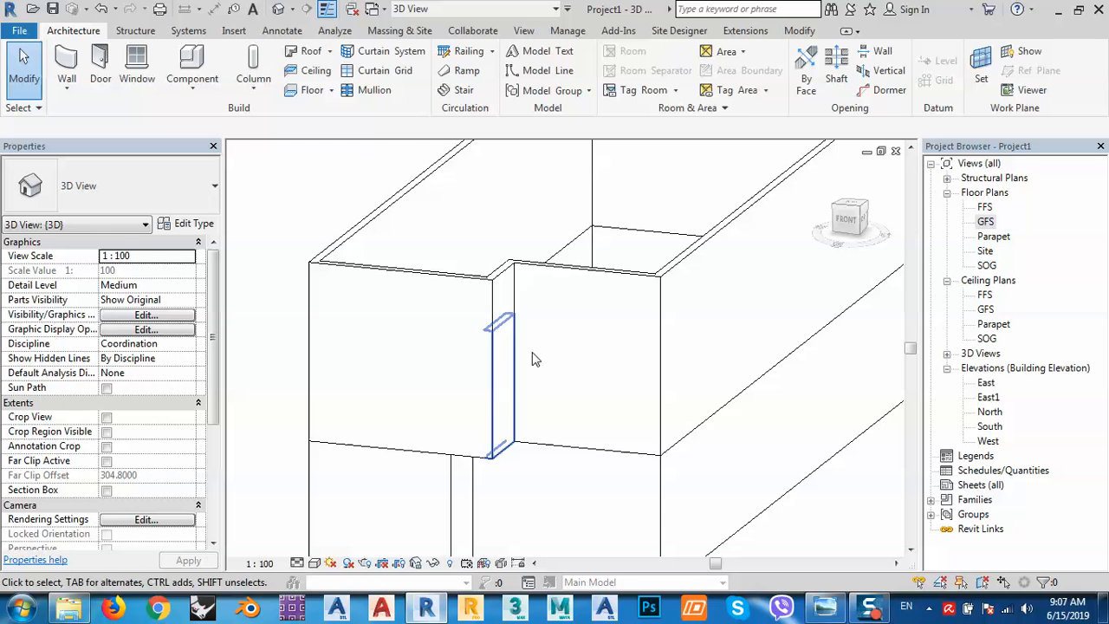
middle_drag(534, 466, 574, 367)
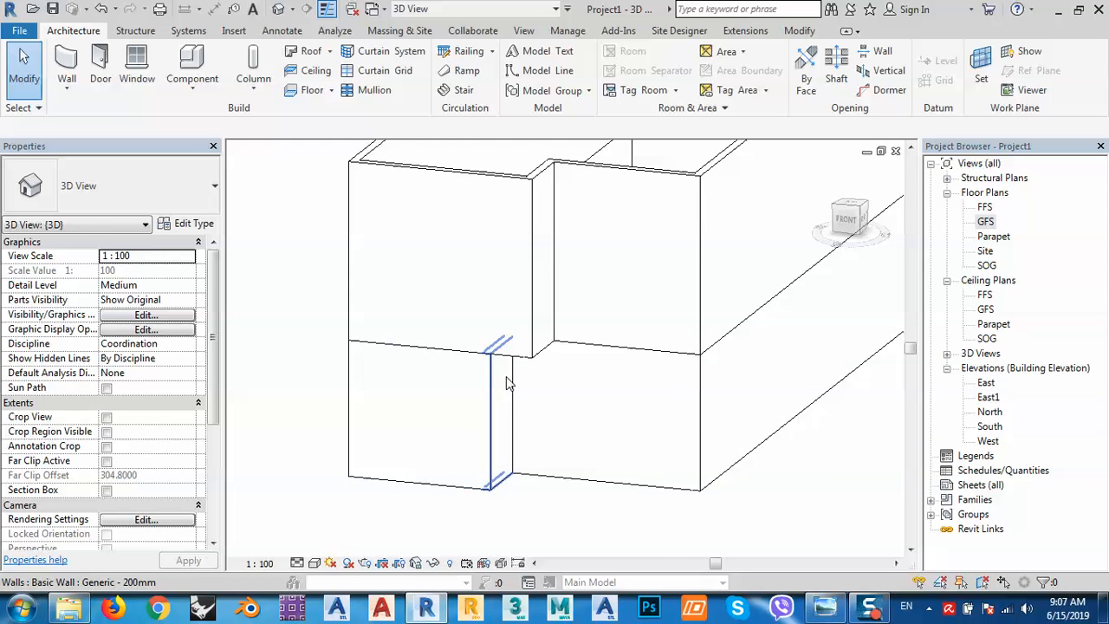
click(427, 609)
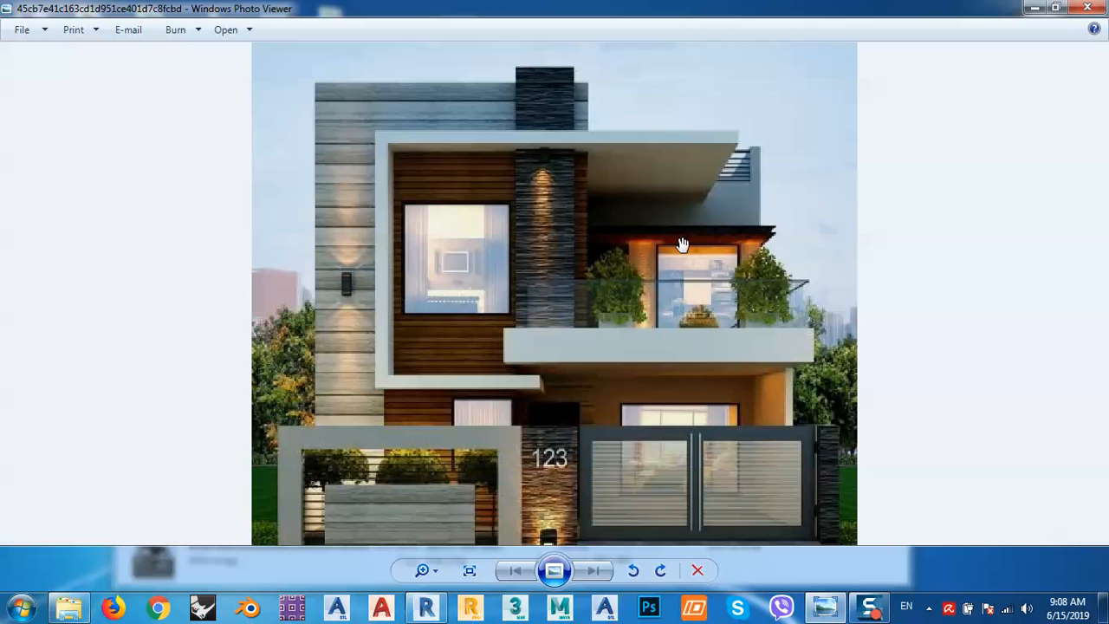
click(428, 608)
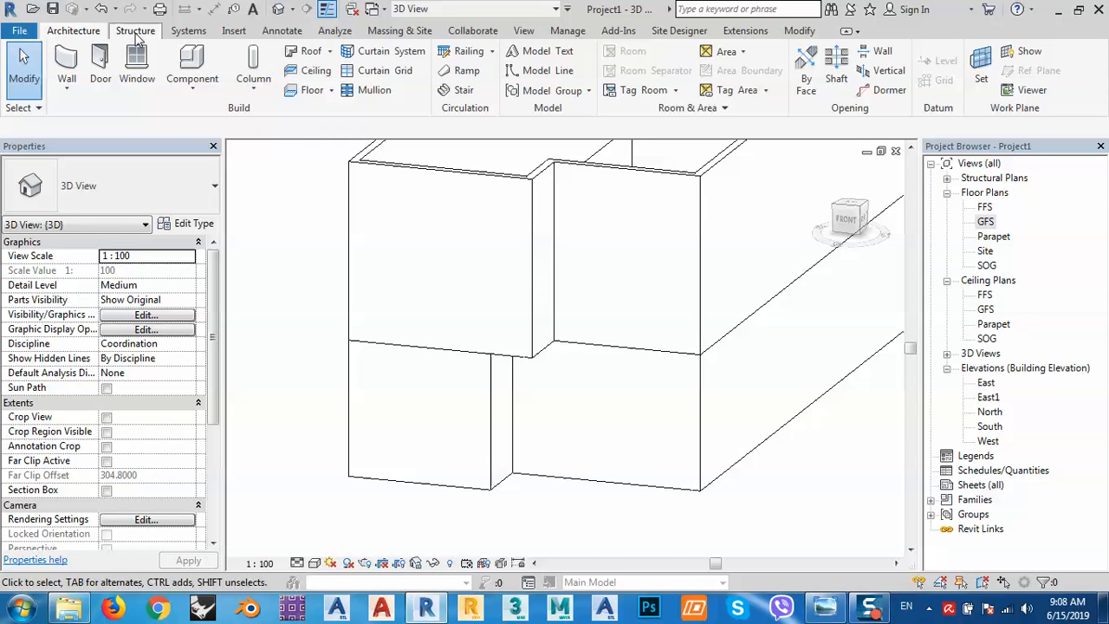
Create an in-place Floors family named Floors 1.
click(193, 70)
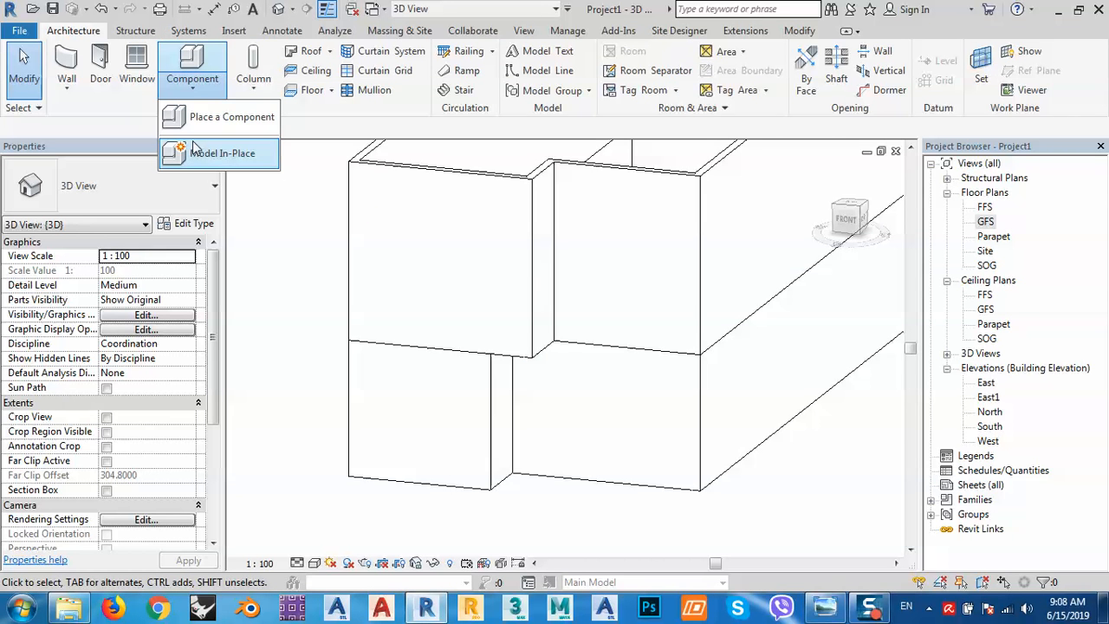
click(225, 153)
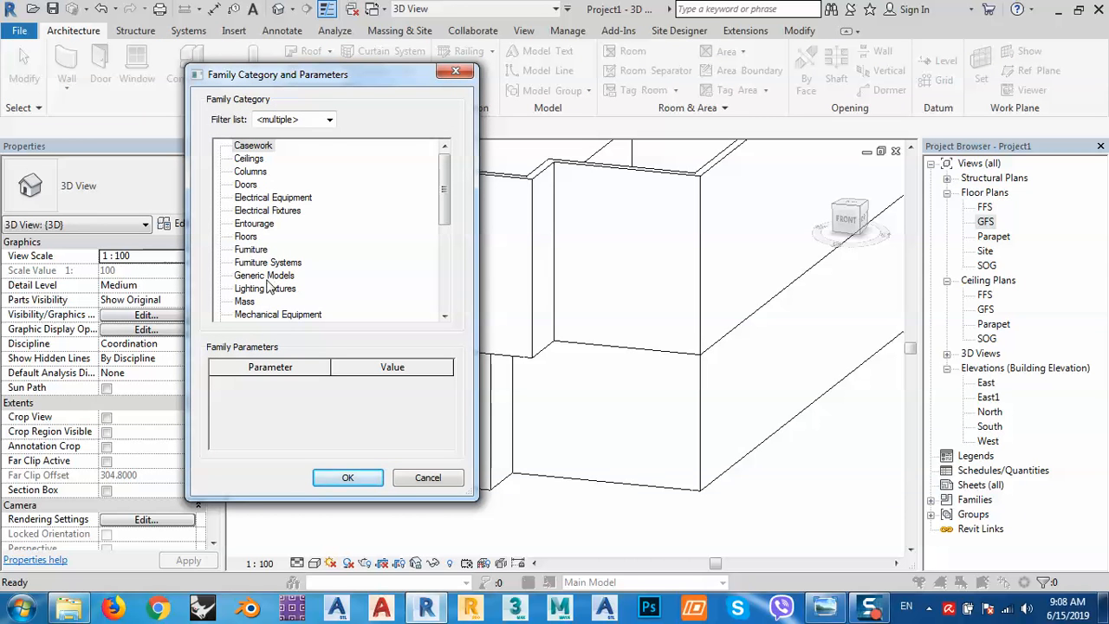
click(246, 237)
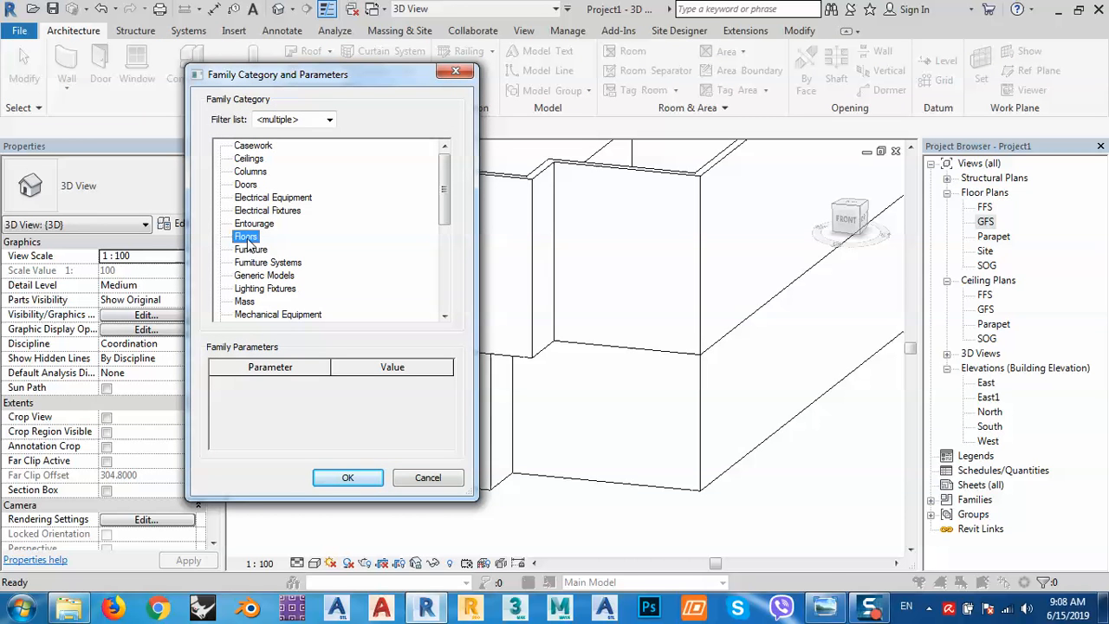
double_click(248, 240)
click(552, 337)
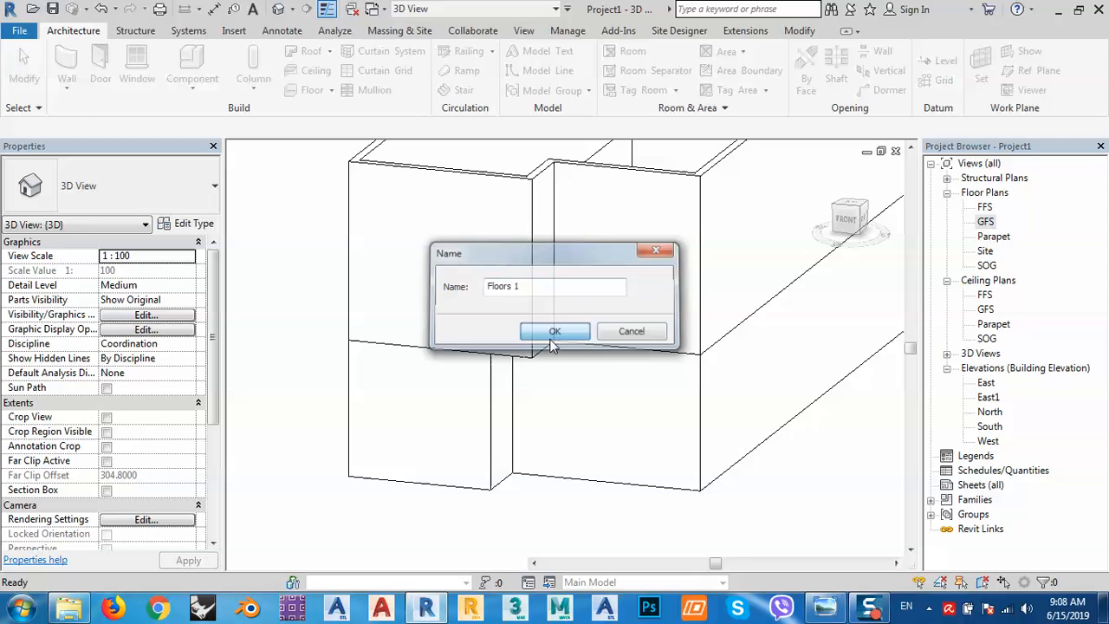
Set the work plane by picking a wall face, view the model from FRONT, and check the photo.
click(964, 69)
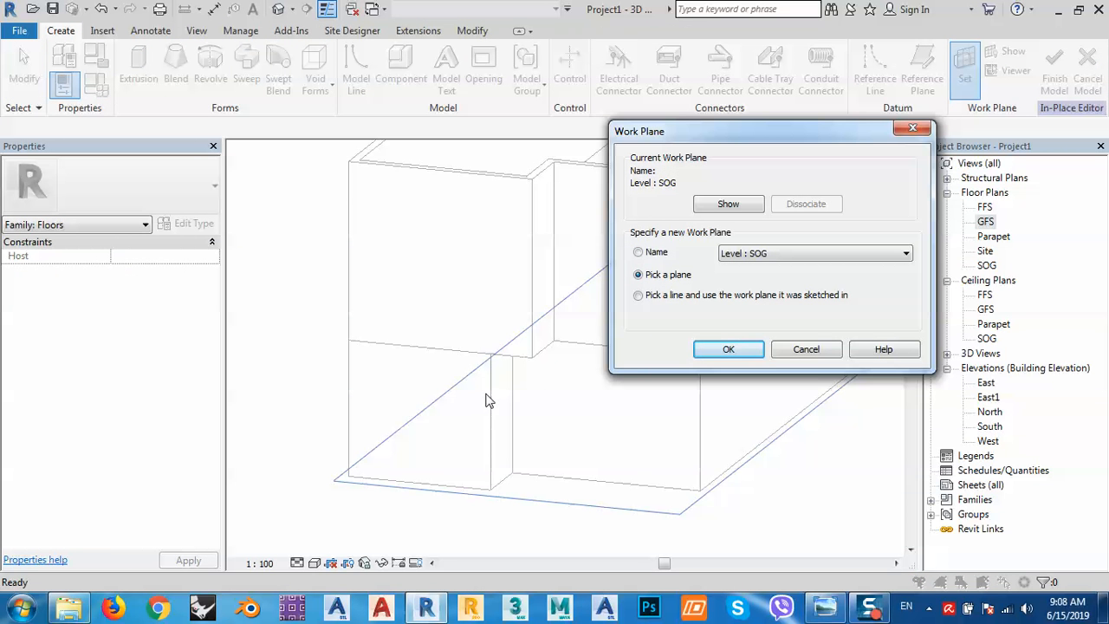
click(726, 349)
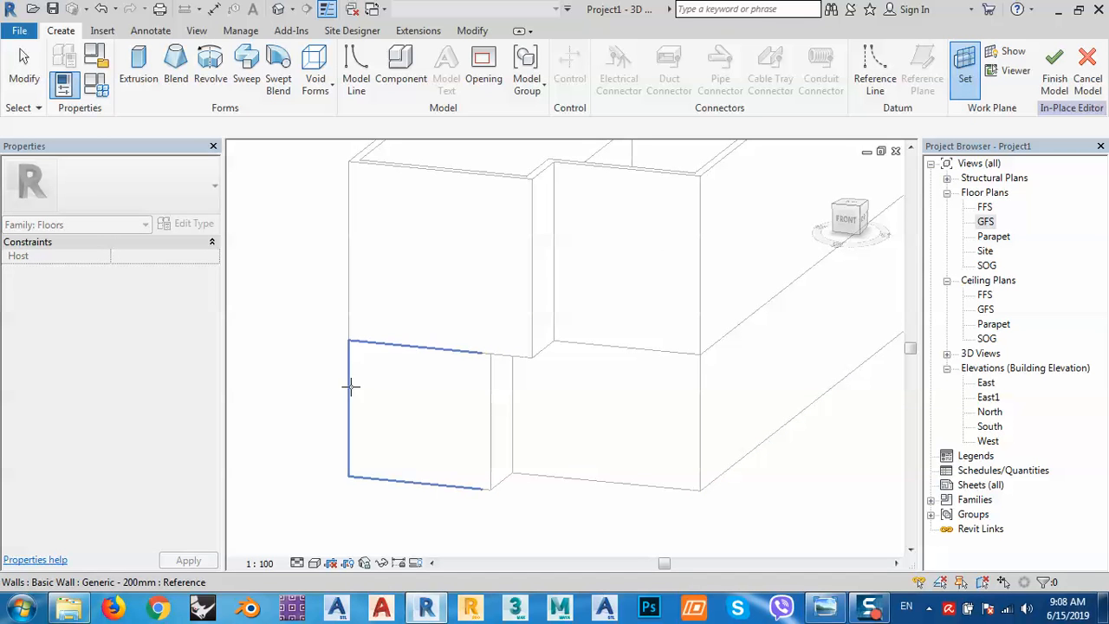
click(350, 386)
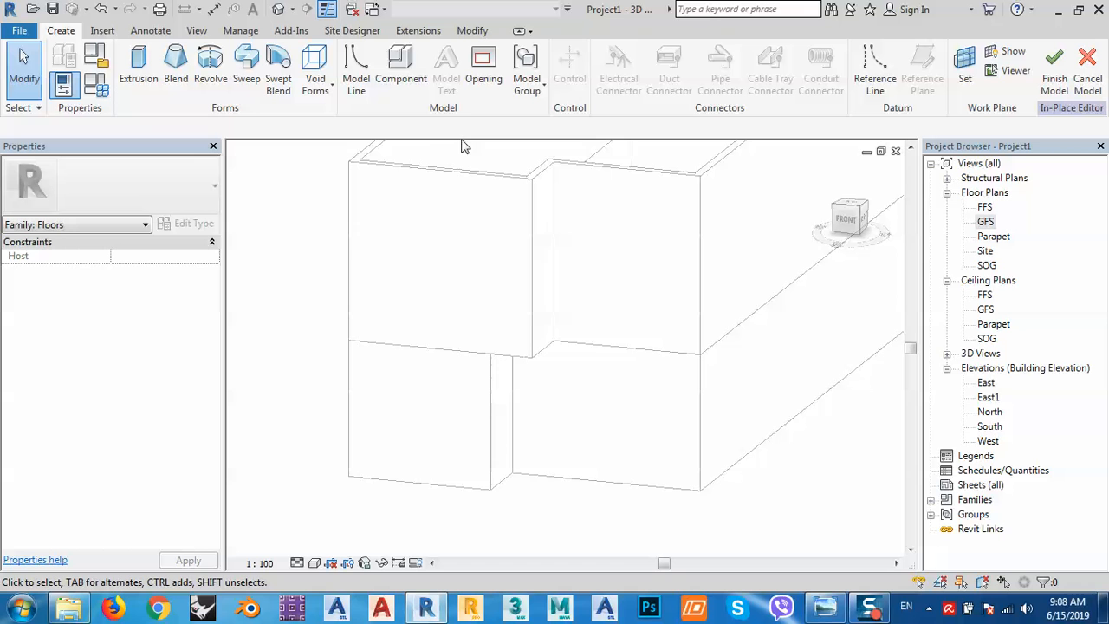
click(847, 222)
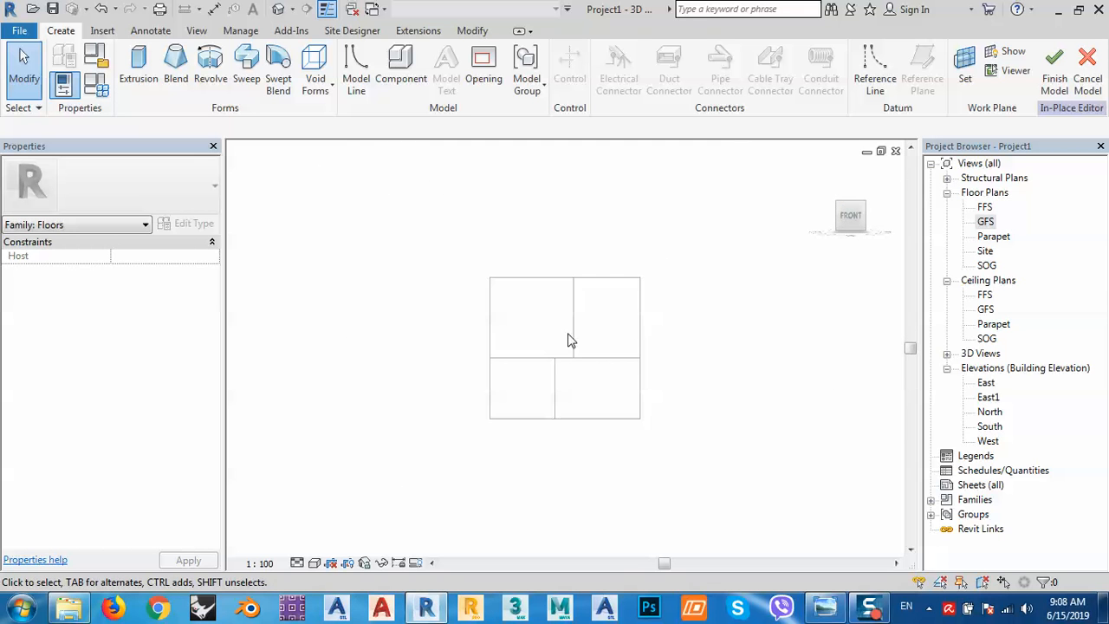
scroll(554, 364, up, 3)
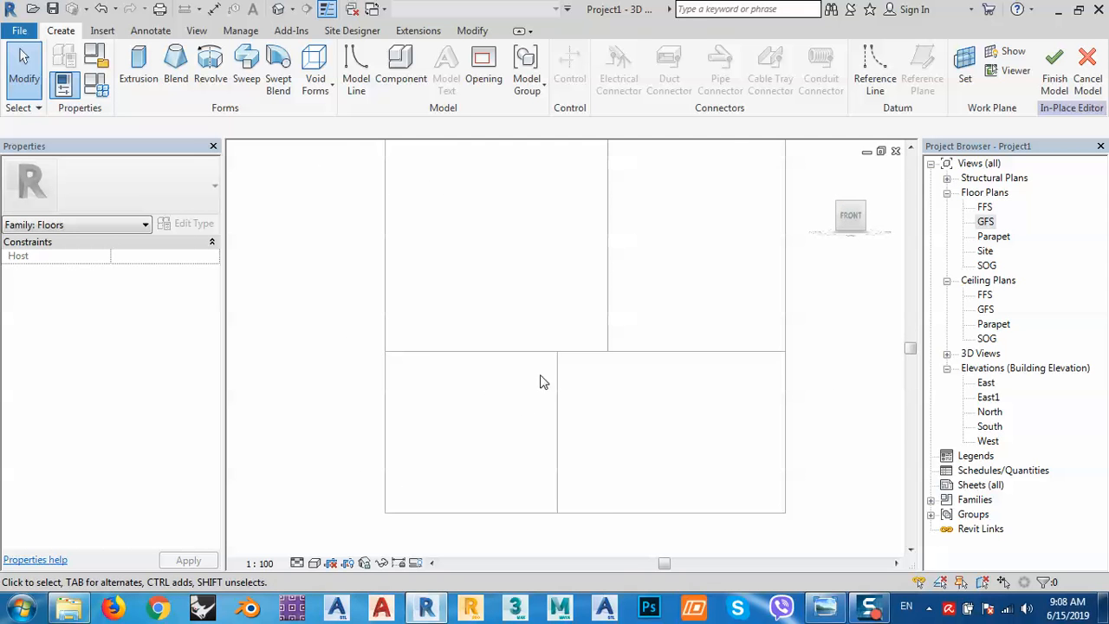
click(825, 608)
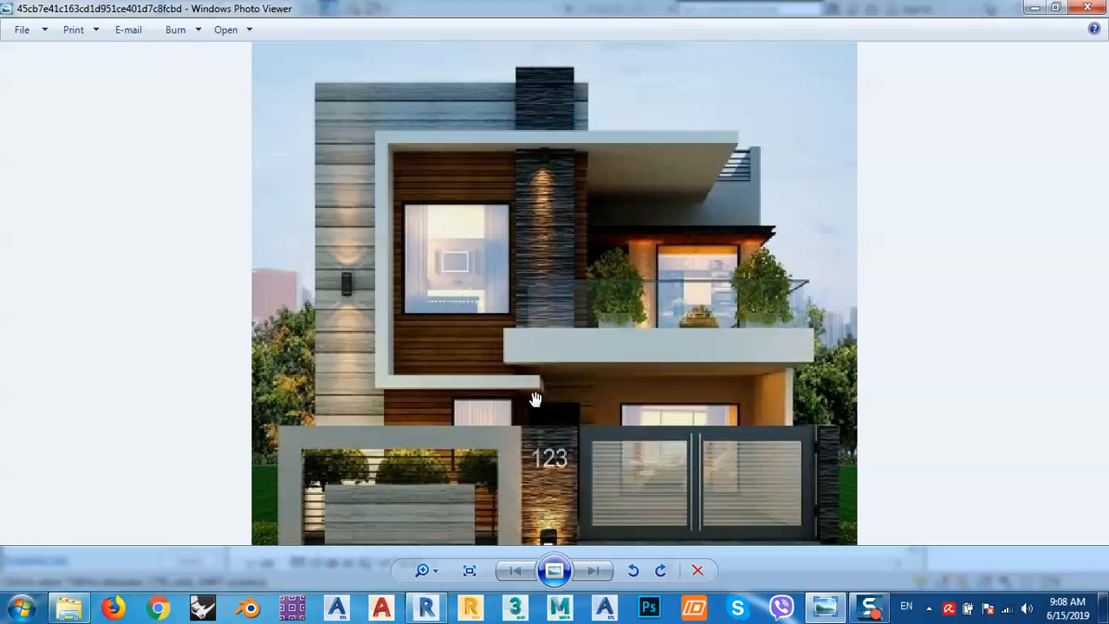
Start an extrusion sketch and draw the first slab outline line along the wall edge.
click(1086, 8)
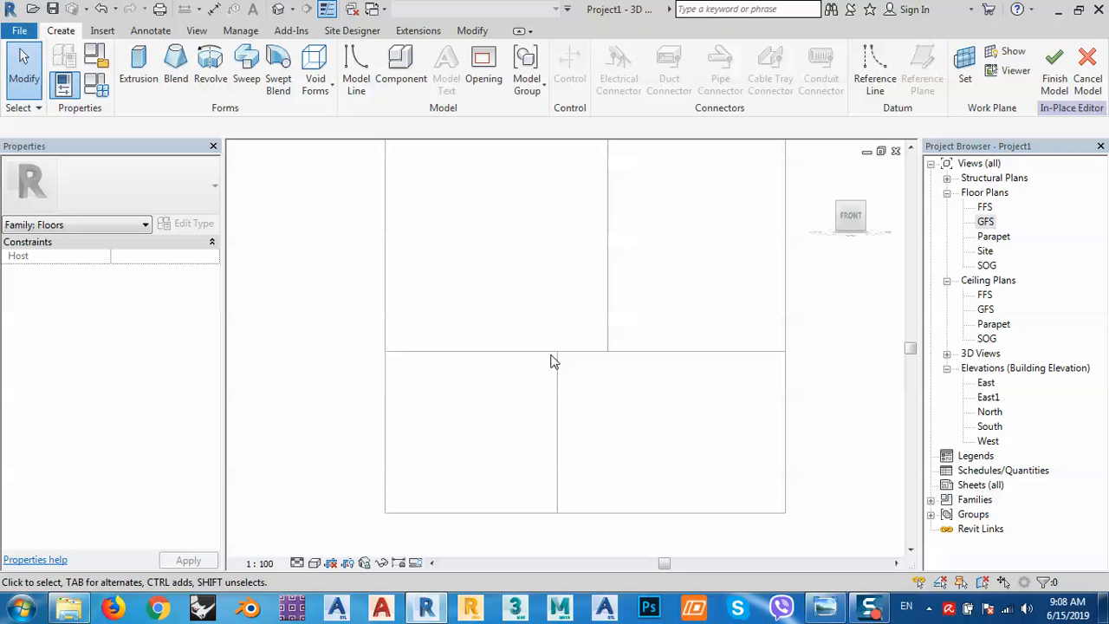
click(139, 68)
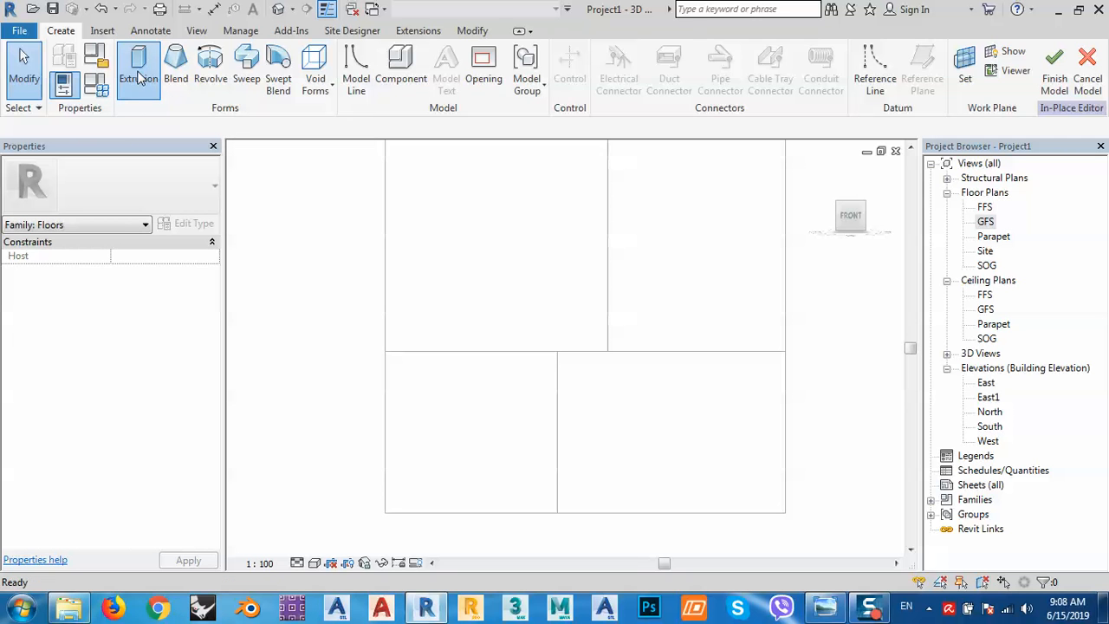
click(557, 374)
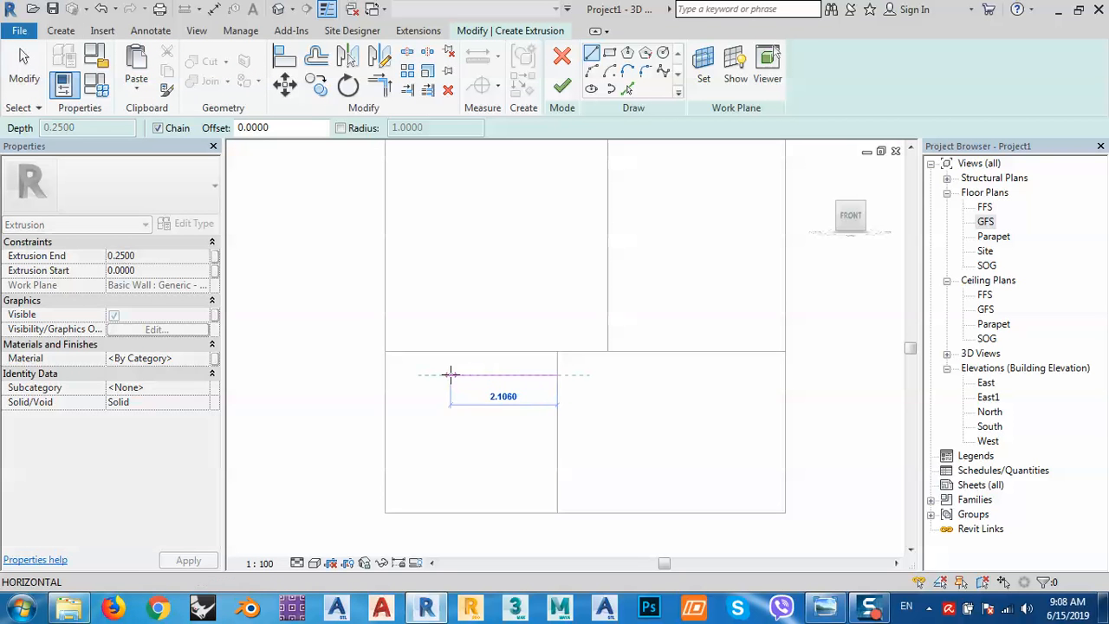
click(468, 374)
scroll(470, 389, down, 1)
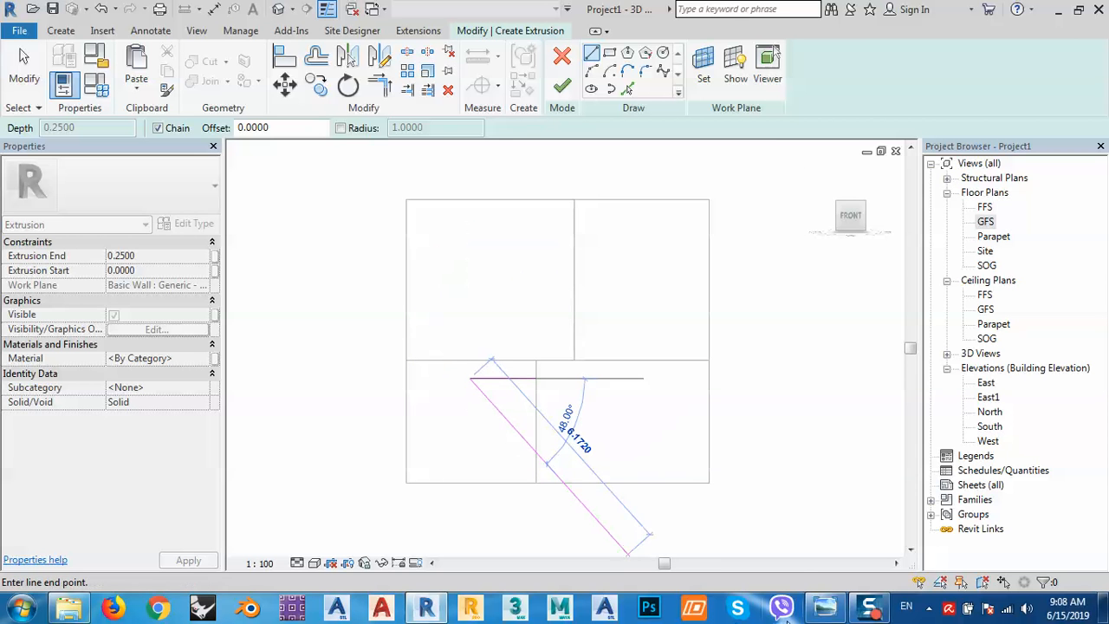
click(823, 608)
click(821, 610)
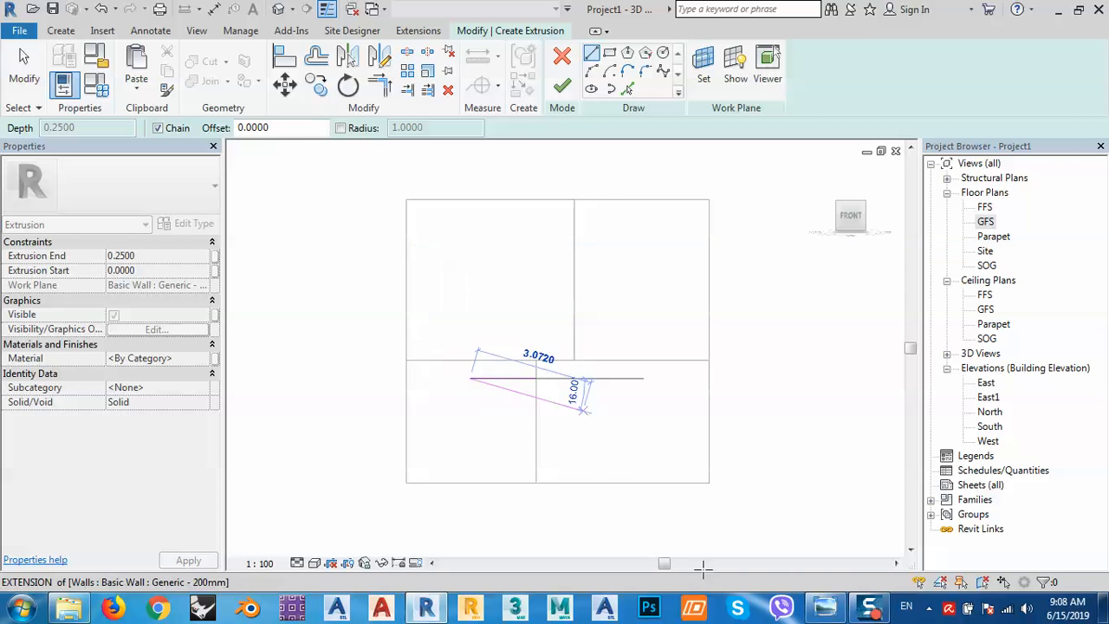
click(823, 609)
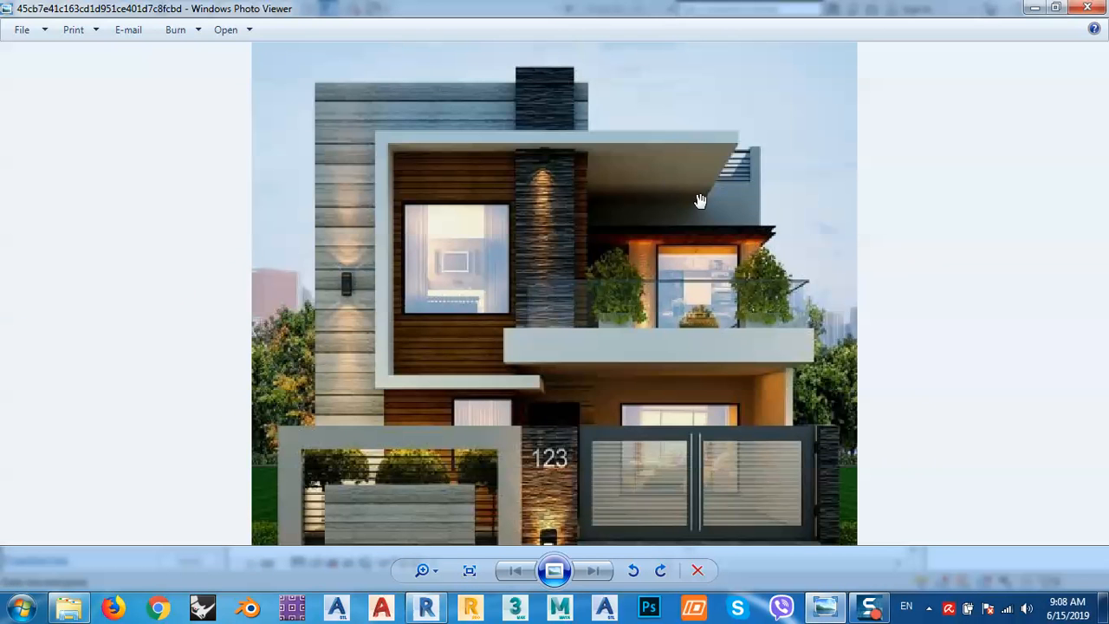
click(825, 611)
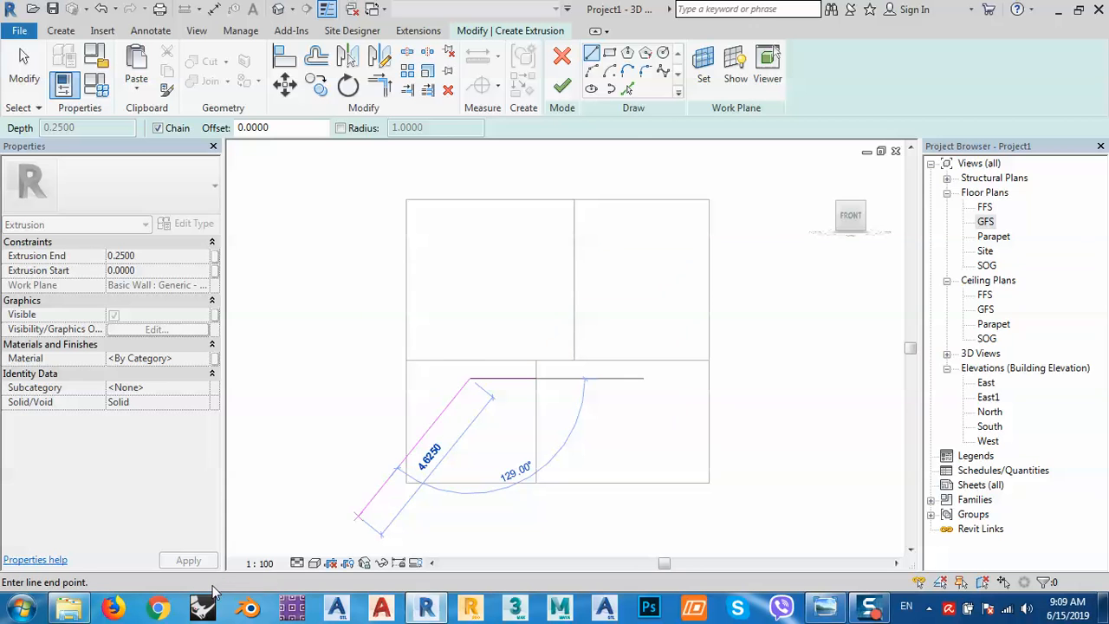
Set the view detail level to Fine and the visual style to Wireframe.
click(263, 563)
click(298, 563)
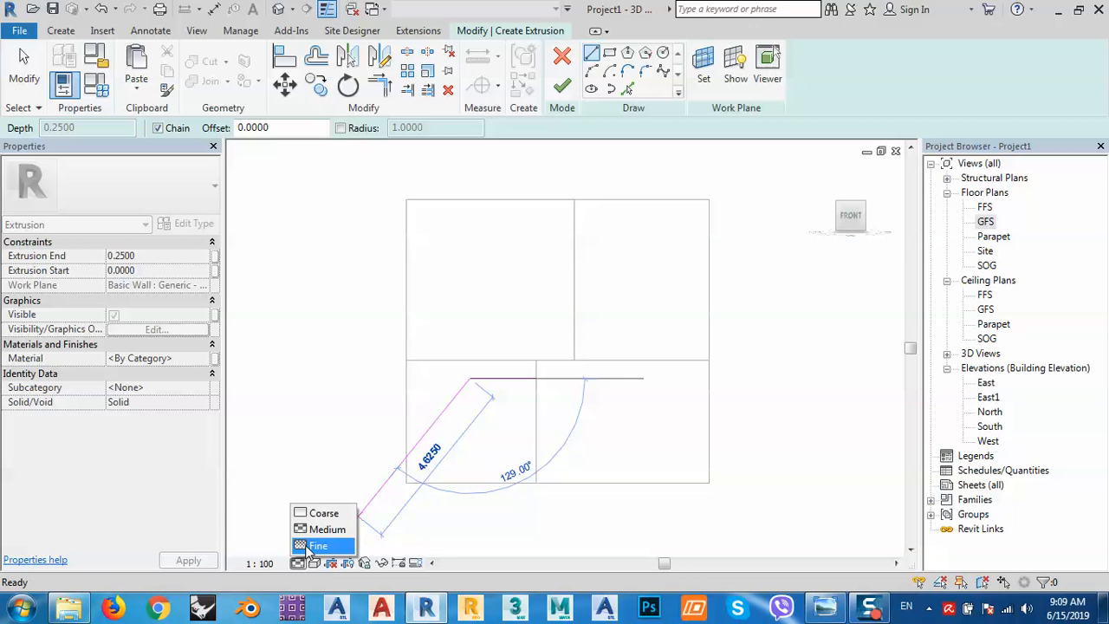
click(317, 545)
click(314, 563)
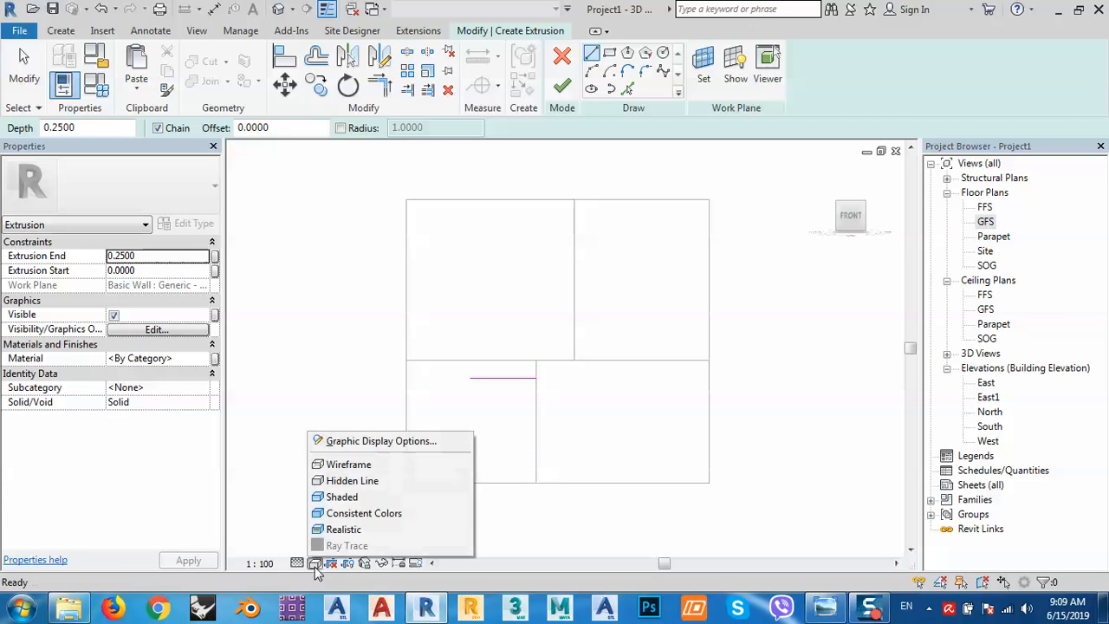
click(346, 466)
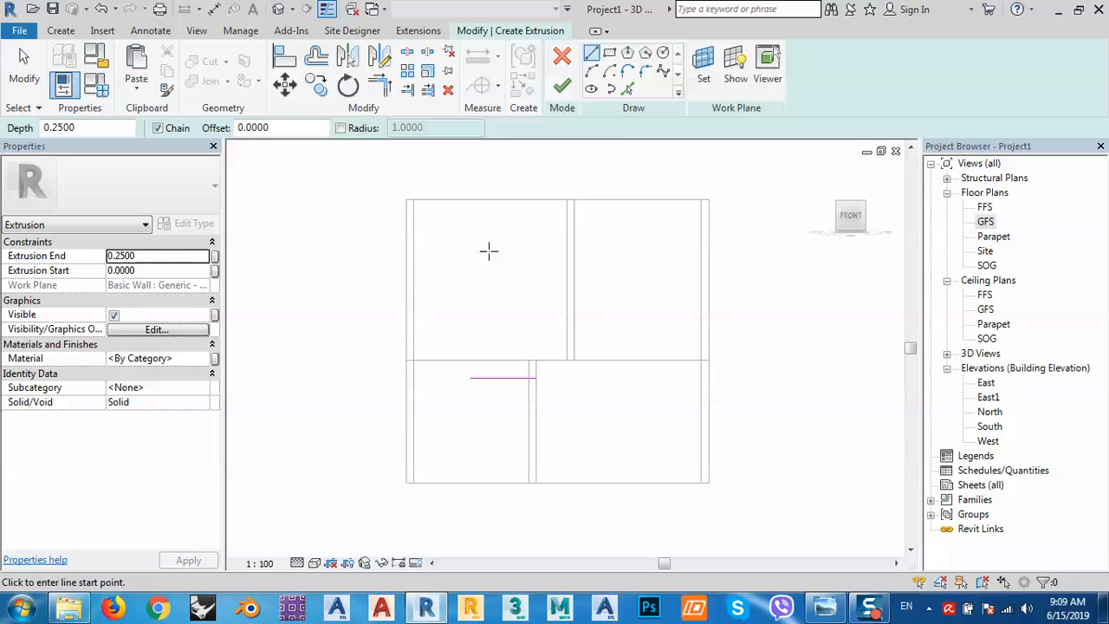
Draw the slab outline's vertical side and top edge, then exit the line tool.
click(469, 377)
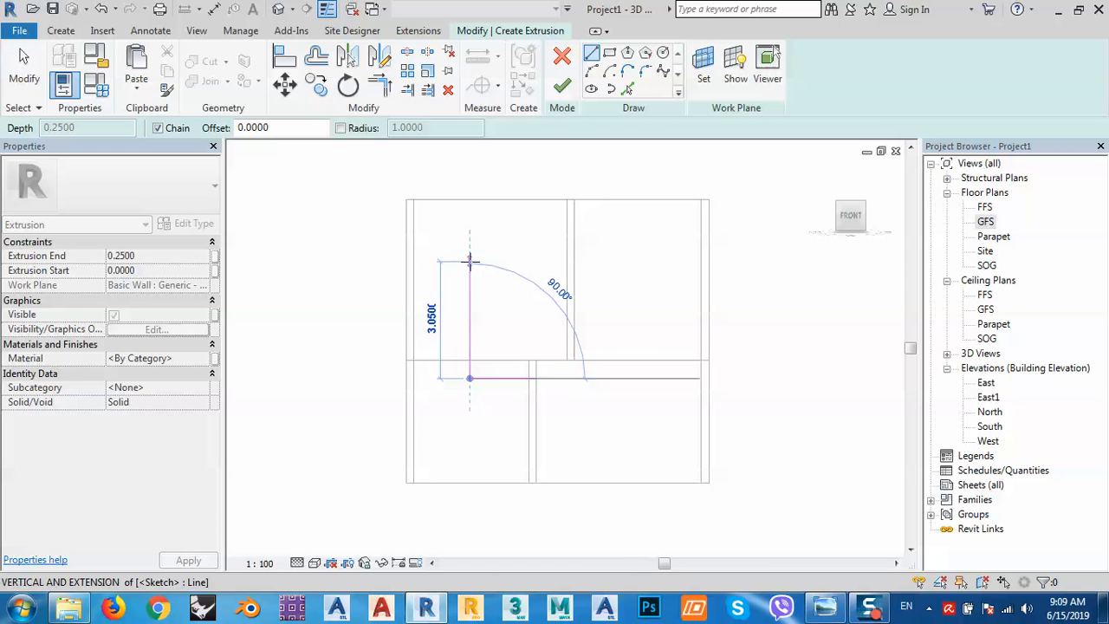
click(470, 260)
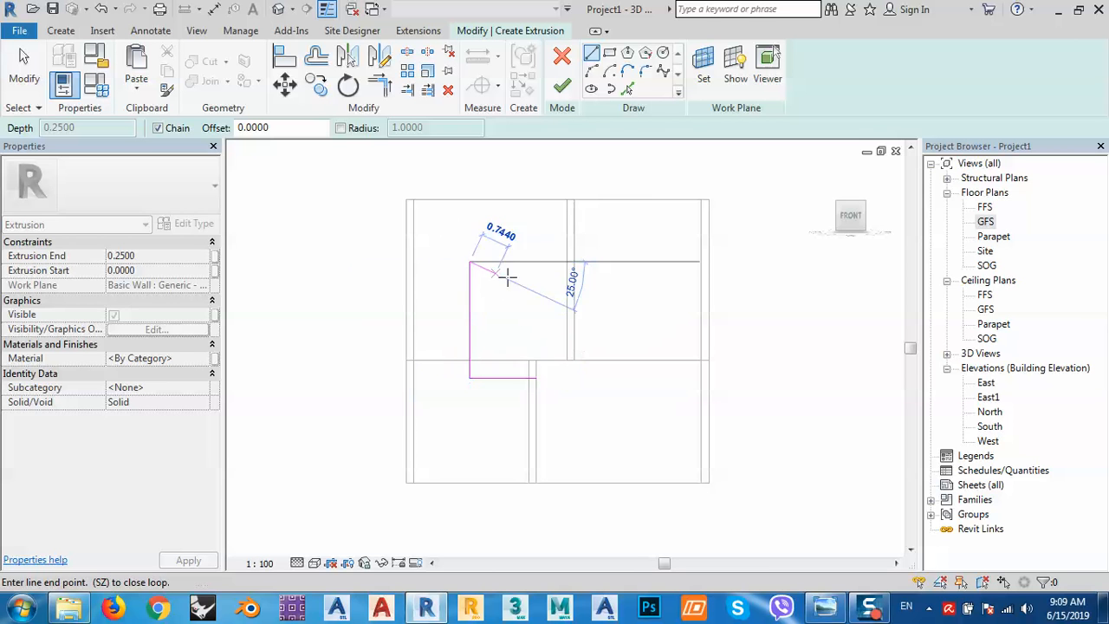
click(653, 261)
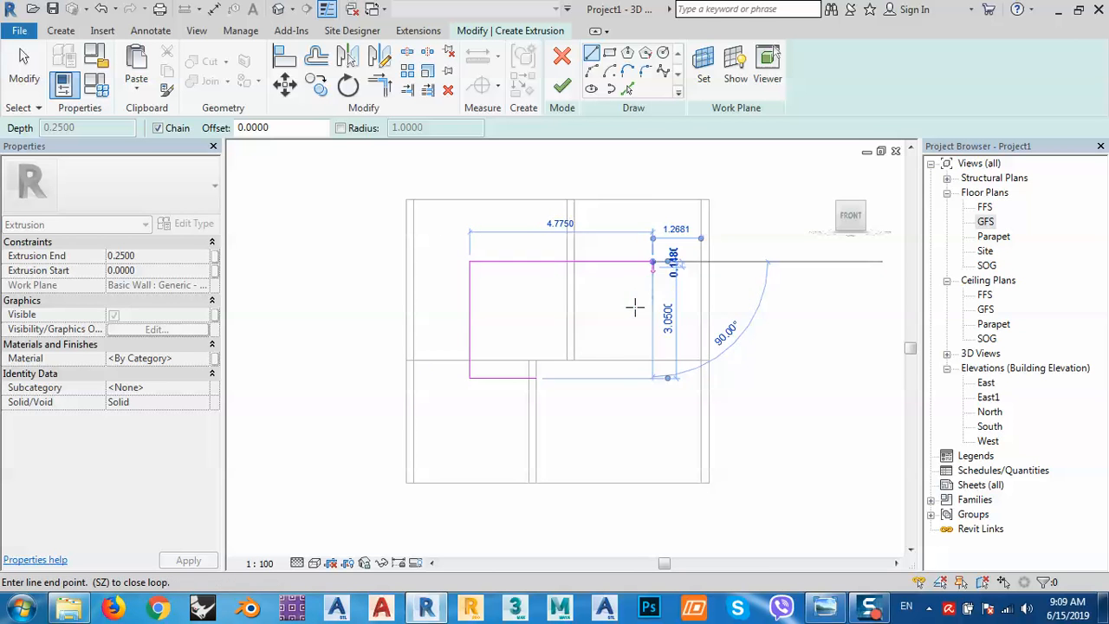
key(Escape)
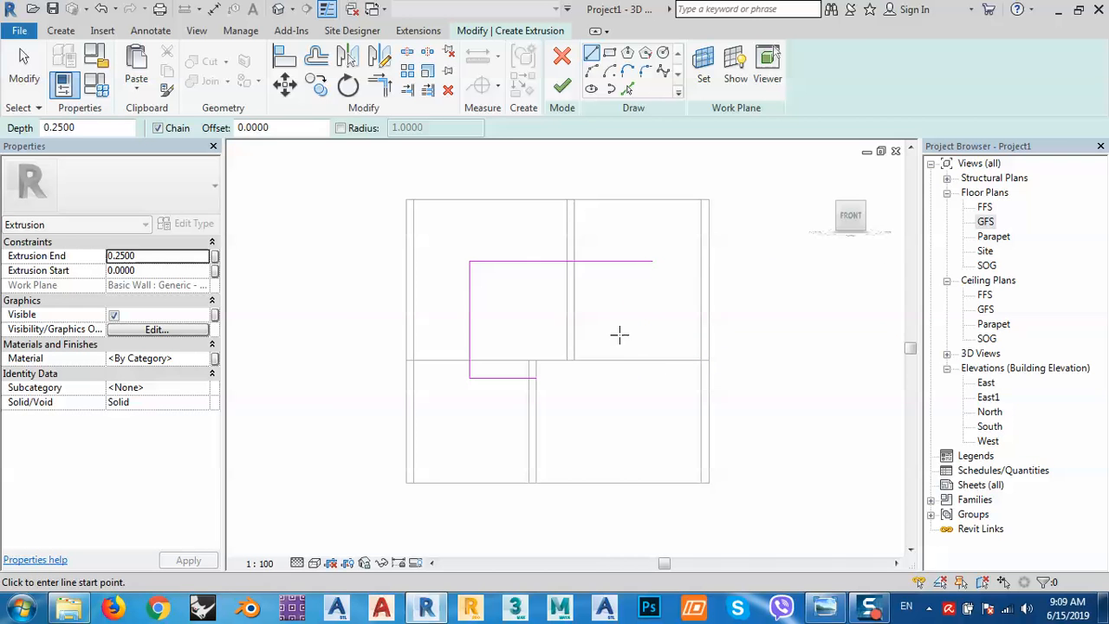
key(Escape)
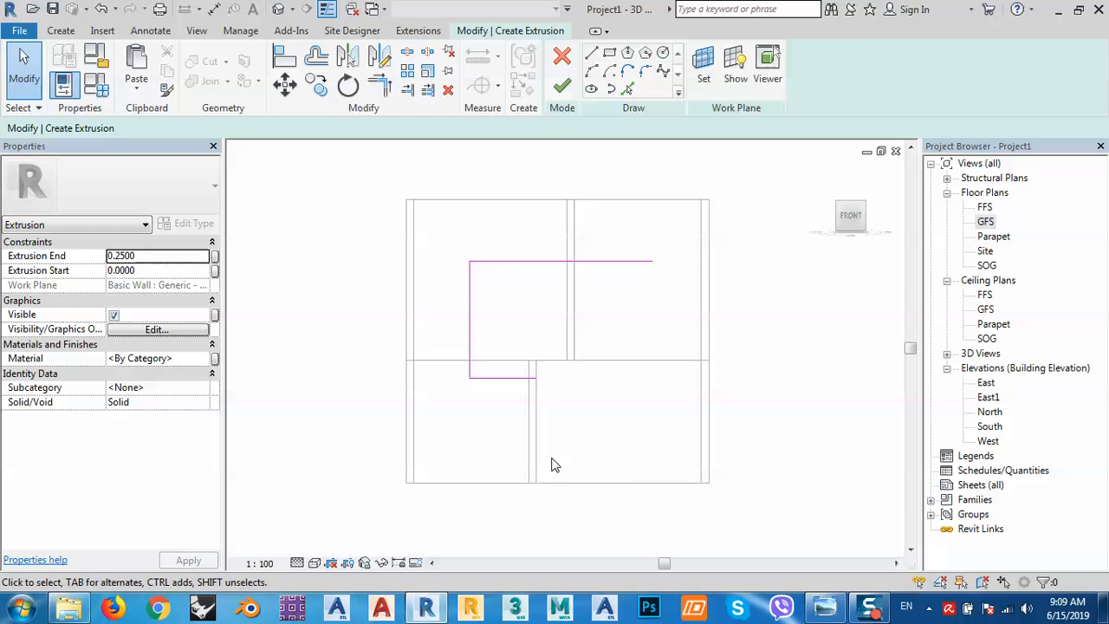
Compare with the reference photo and extend the lower sketch line further right.
click(823, 610)
click(509, 380)
scroll(516, 390, up, 2)
scroll(523, 396, up, 1)
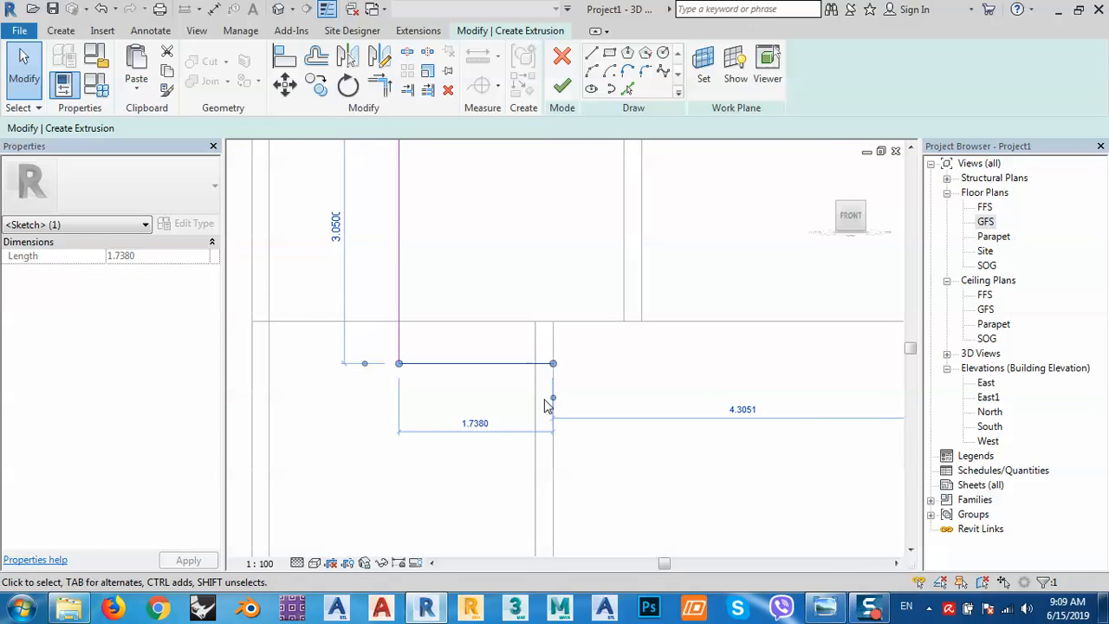
drag(550, 364, 602, 364)
mouse_move(403, 369)
mouse_down()
mouse_move(493, 389)
mouse_move(557, 378)
mouse_move(499, 390)
mouse_up()
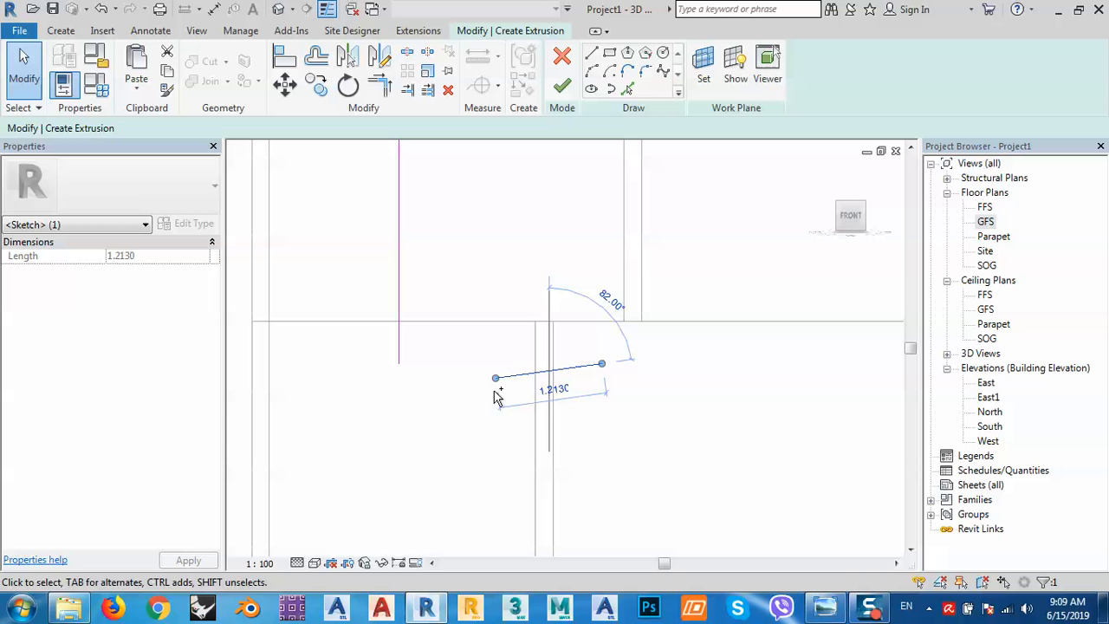
key(ctrl+z)
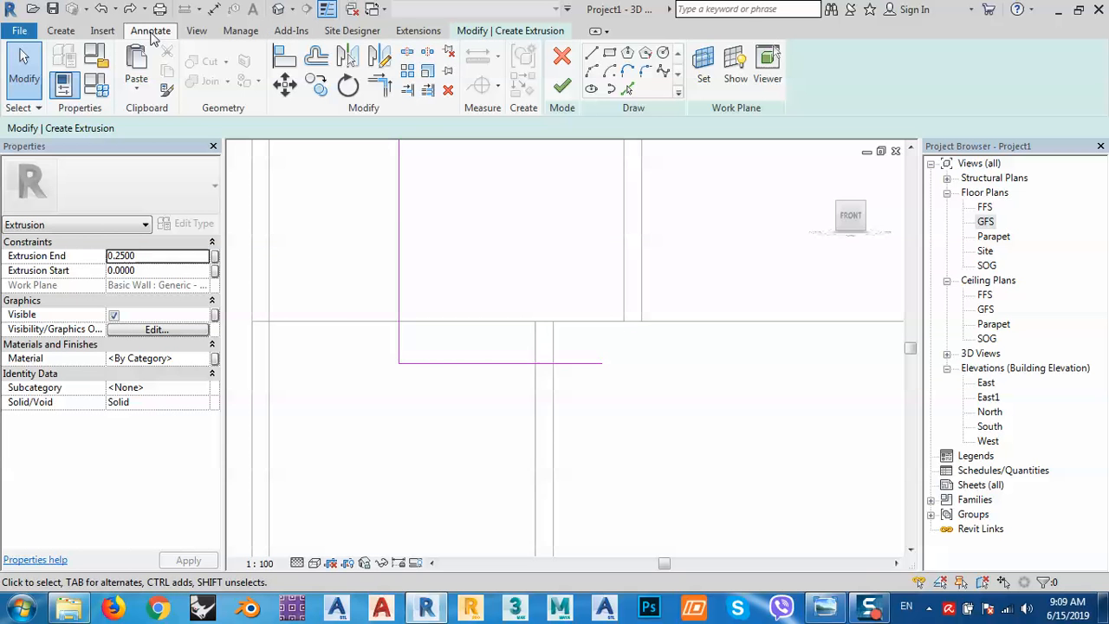
Add an aligned dimension from the lower line's right end to the wall, reading 0.66.
click(67, 62)
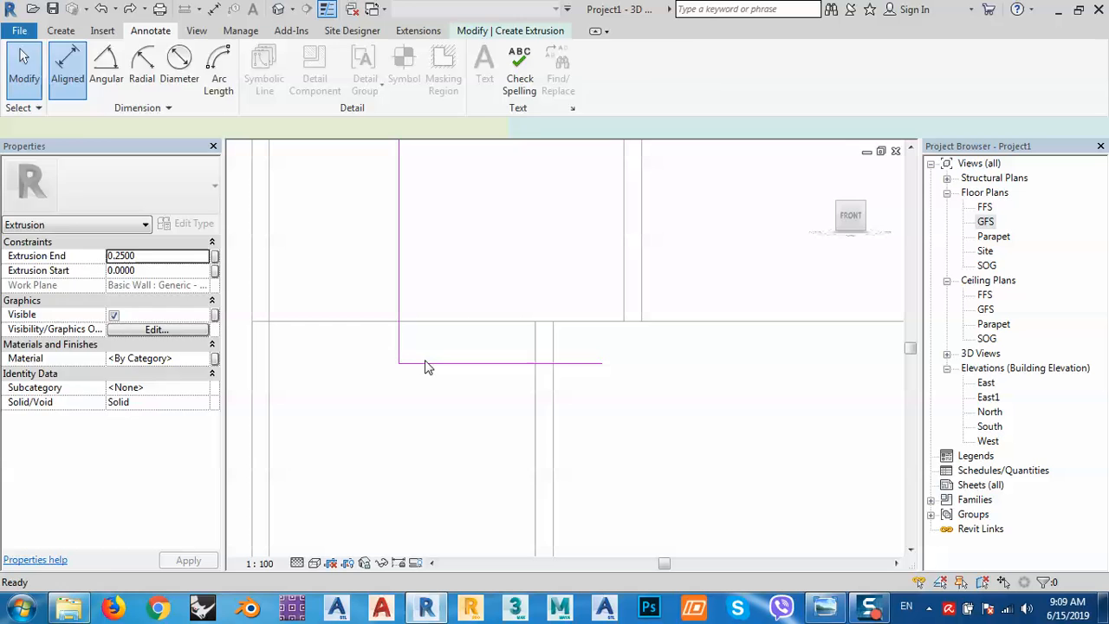
click(401, 365)
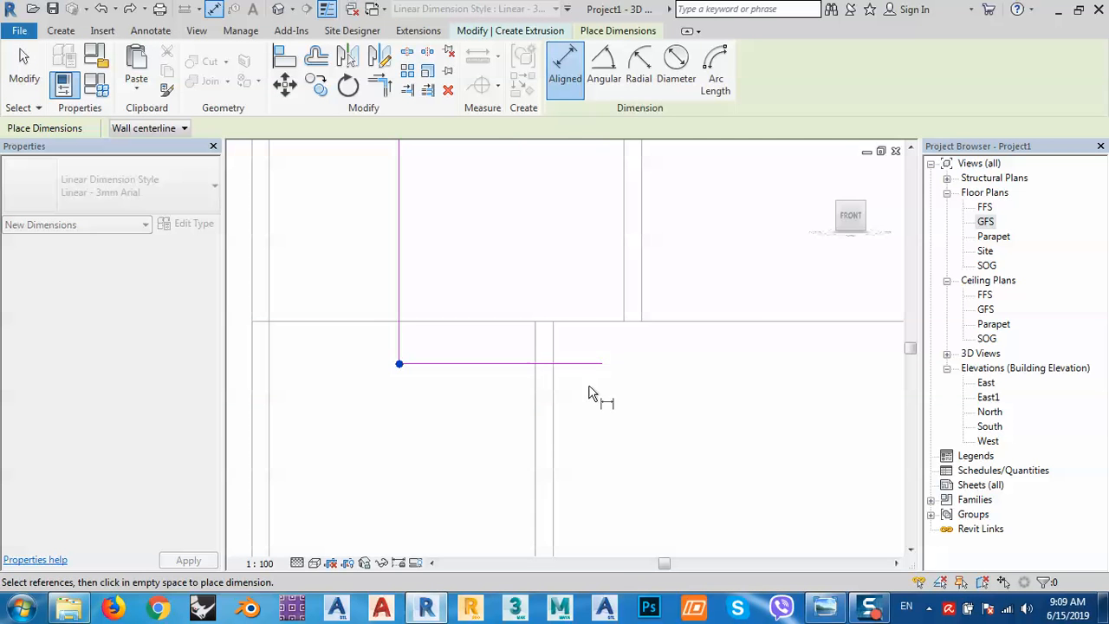
click(603, 365)
click(606, 432)
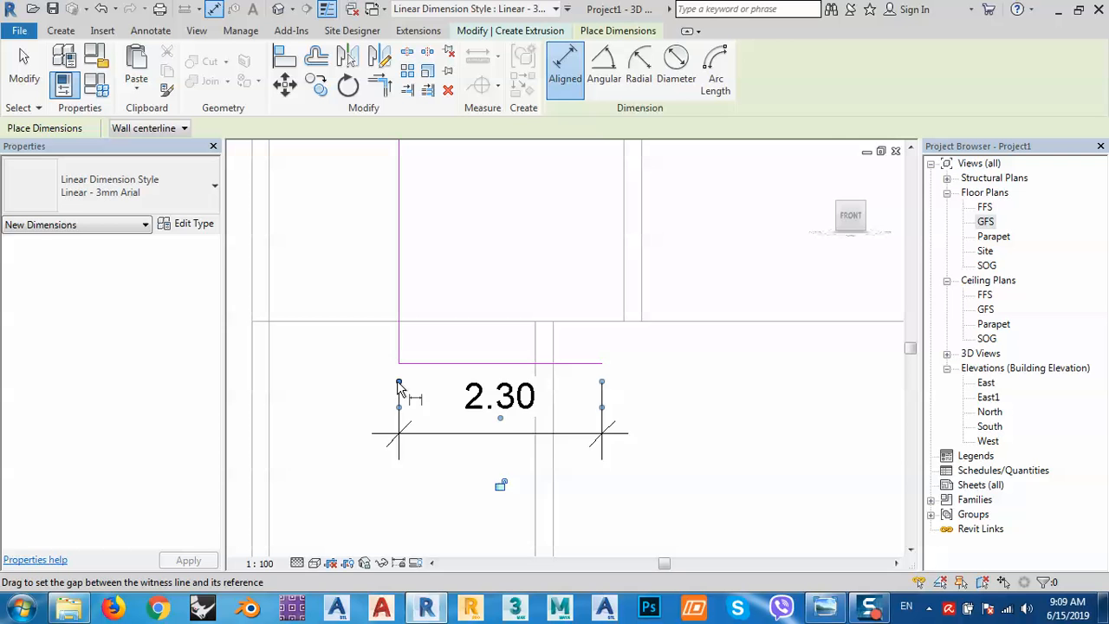
drag(399, 385, 442, 418)
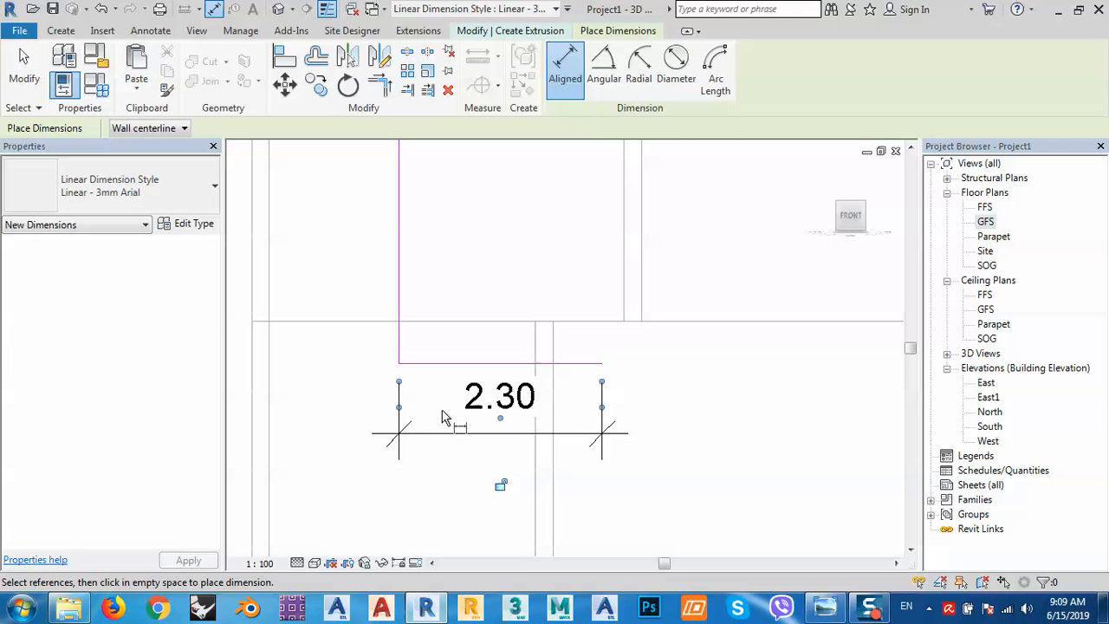
click(399, 407)
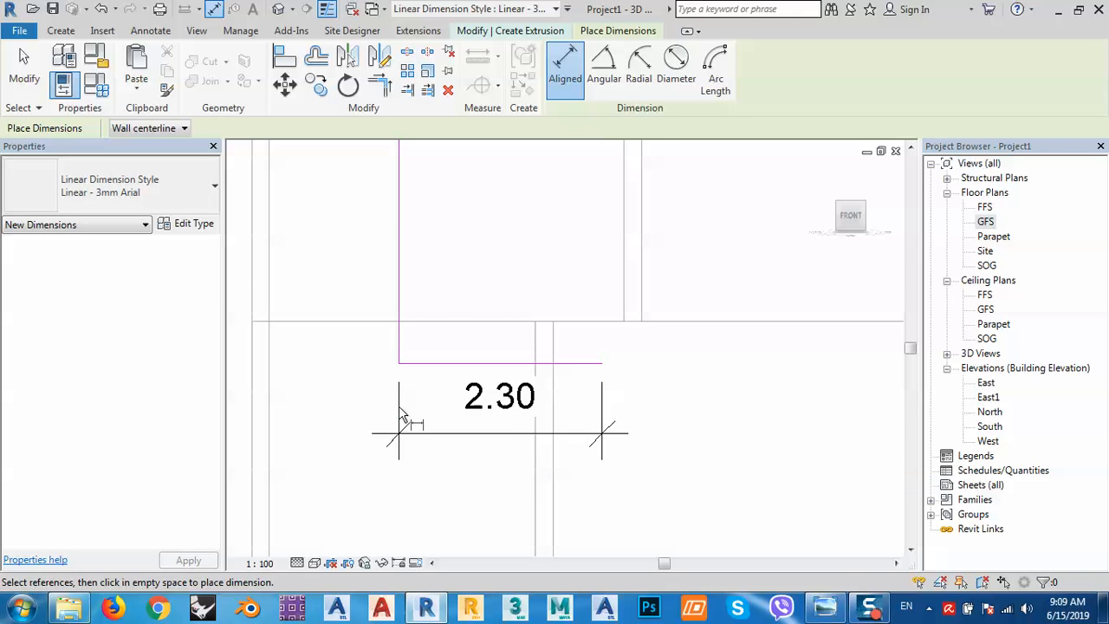
key(Escape)
click(424, 433)
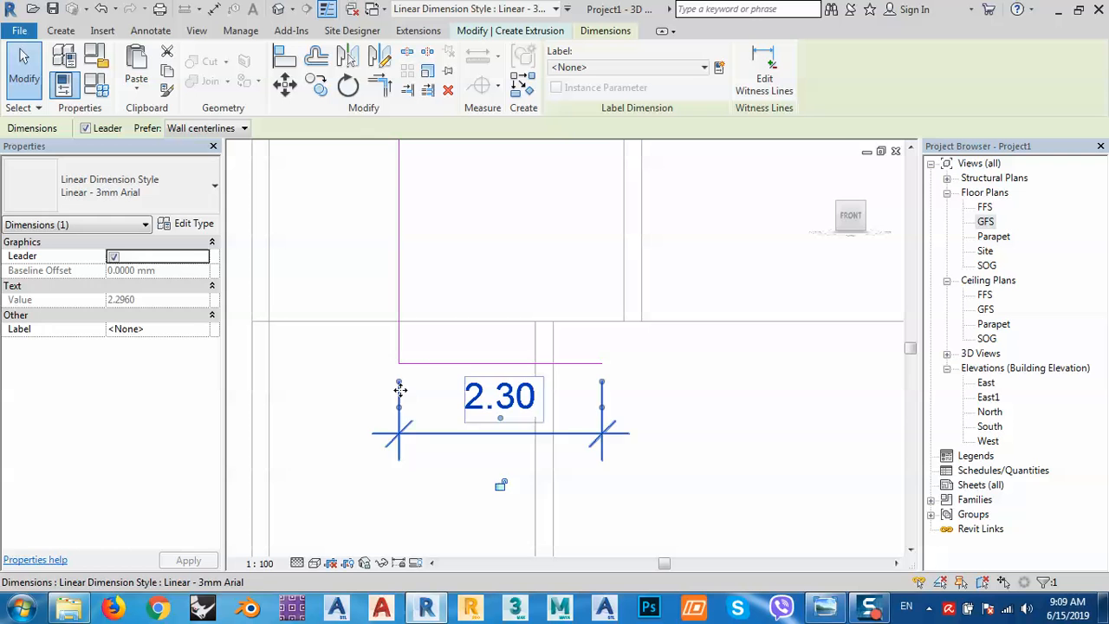
drag(401, 390, 546, 408)
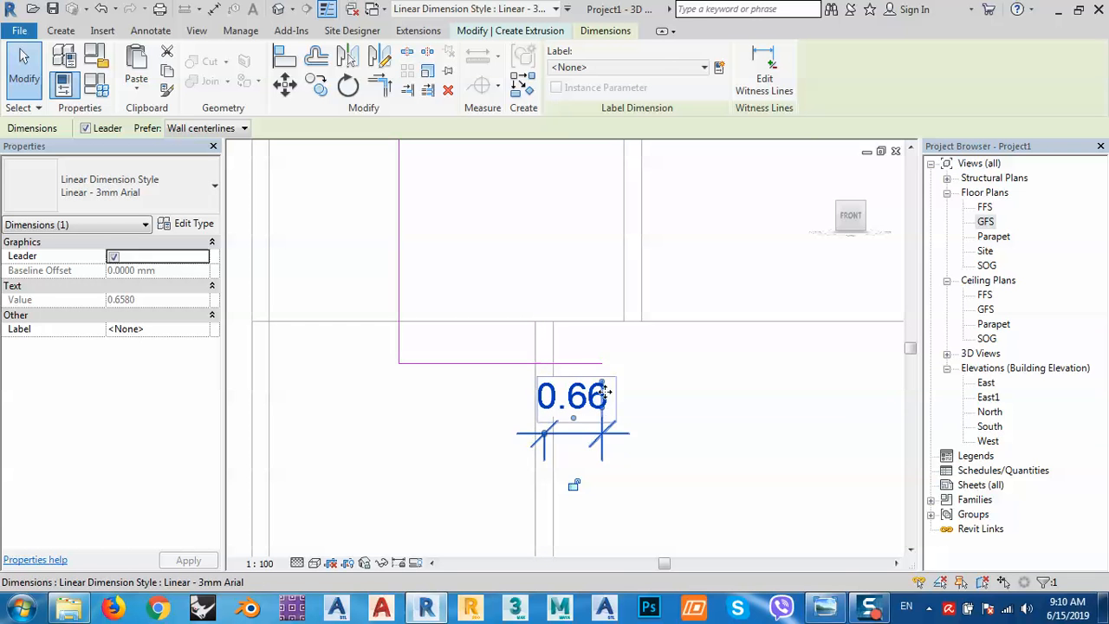
Set the lower line's end 0.40 from the wall and delete the helper dimension.
click(603, 365)
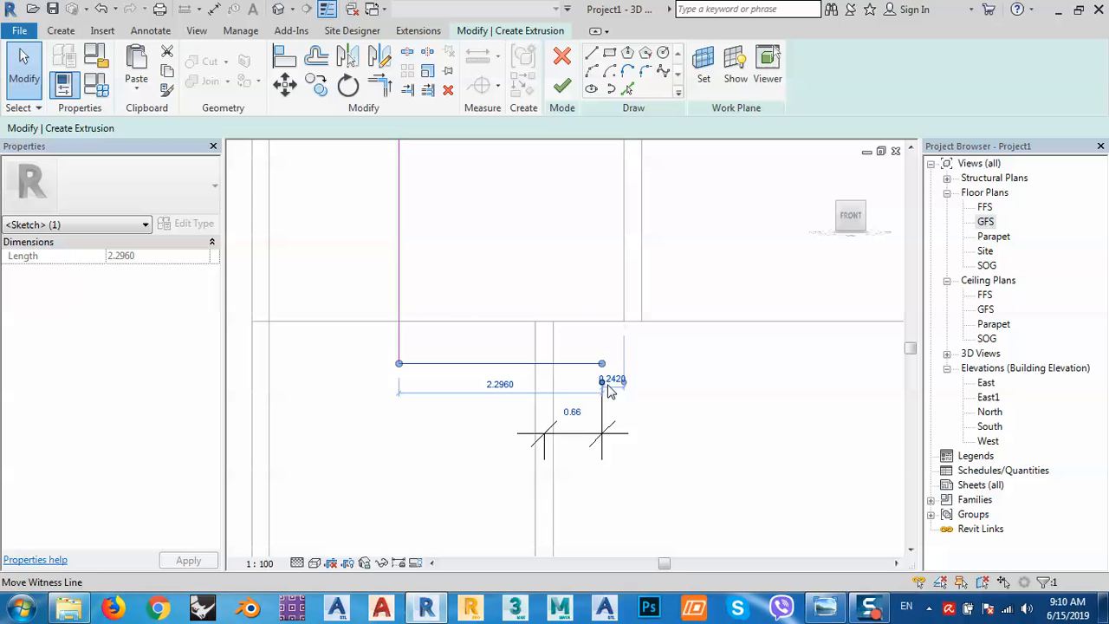
scroll(606, 399, up, 2)
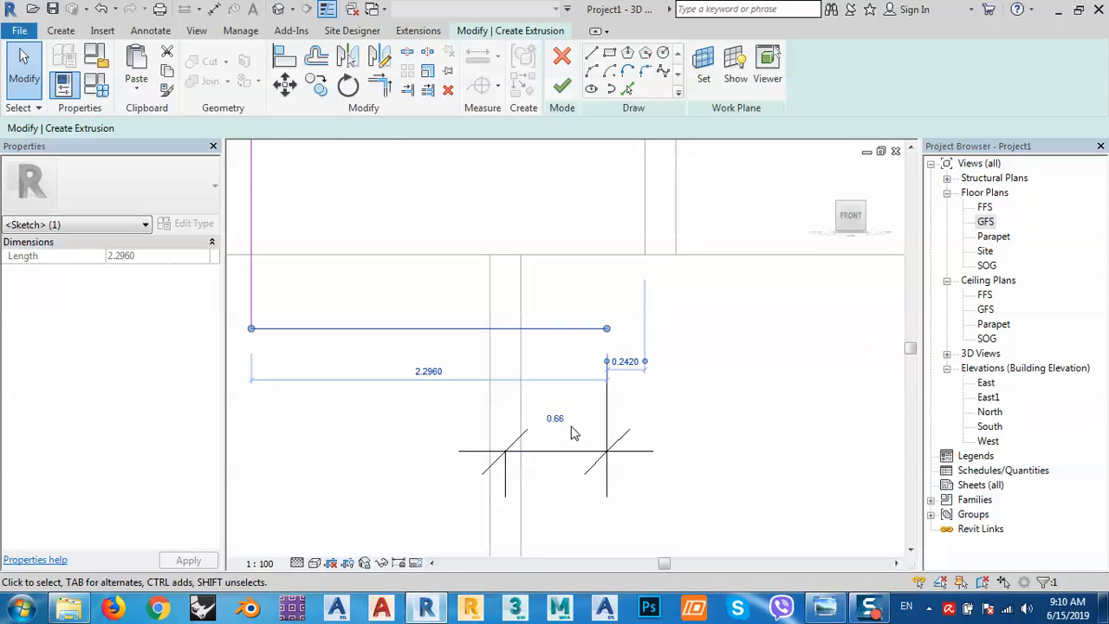
click(559, 419)
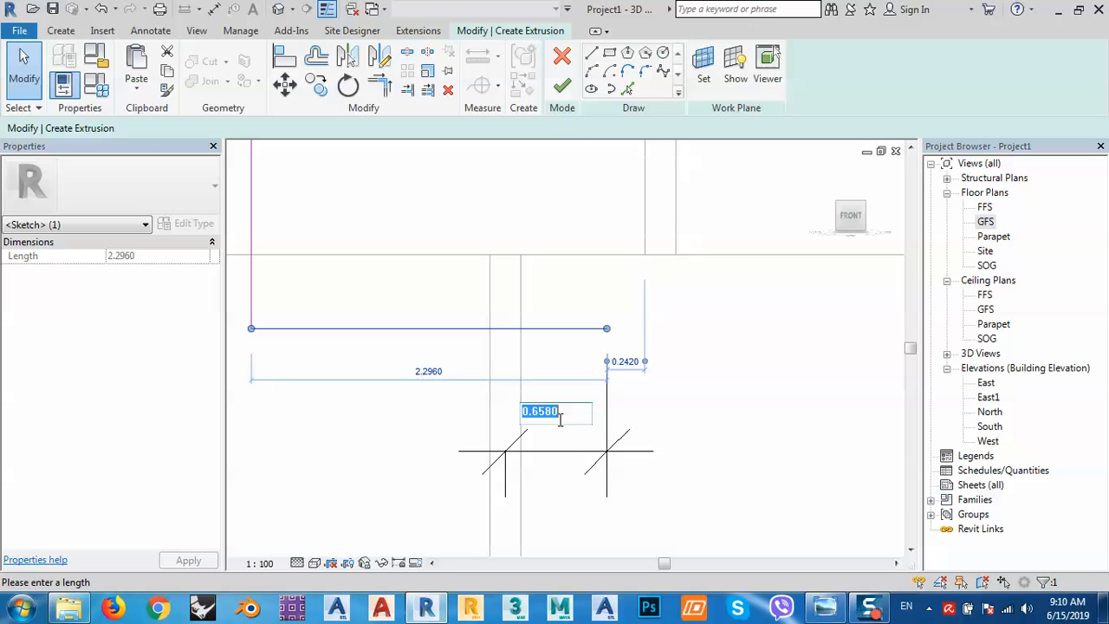
text(.4)
key(Return)
click(680, 468)
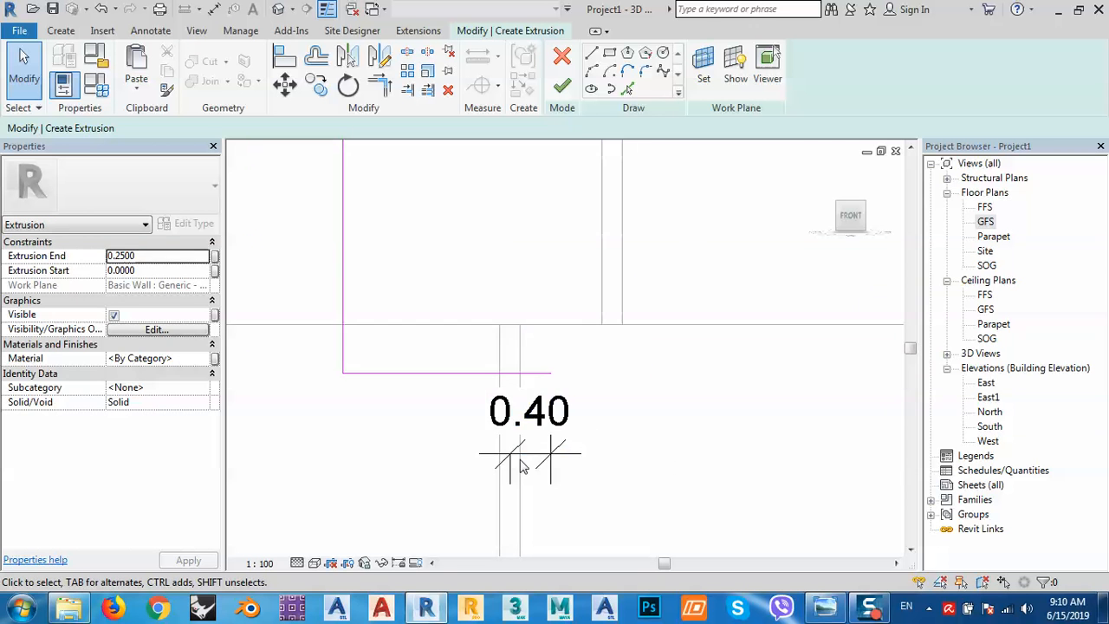
scroll(681, 303, down, 4)
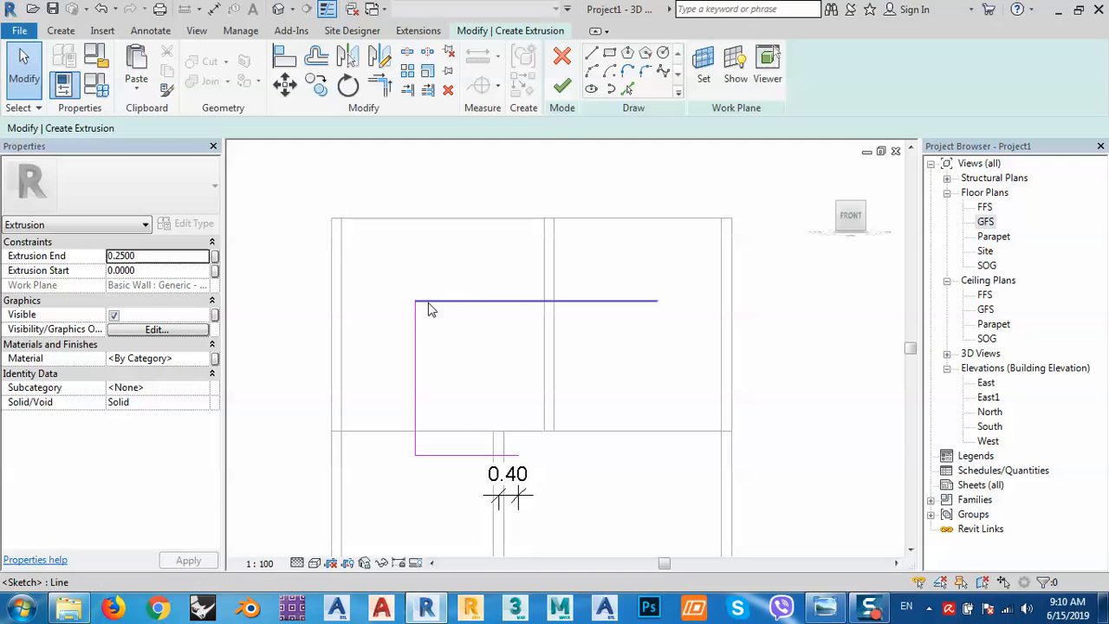
click(524, 494)
key(Delete)
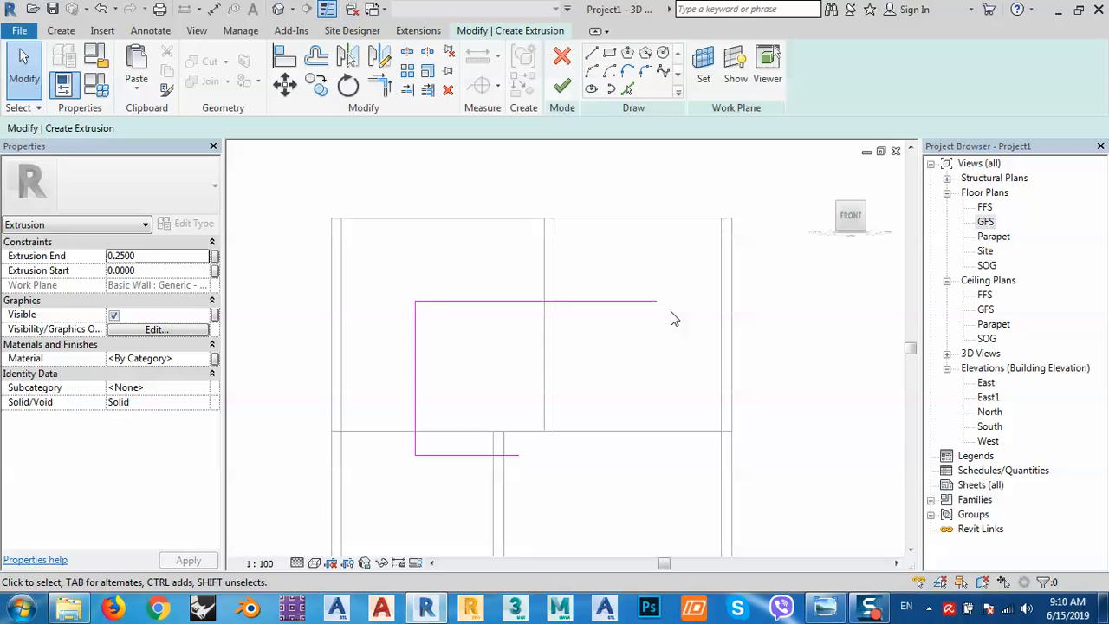
Dimension the upper line's right end to the wall with an aligned dimension reading 1.27.
click(150, 32)
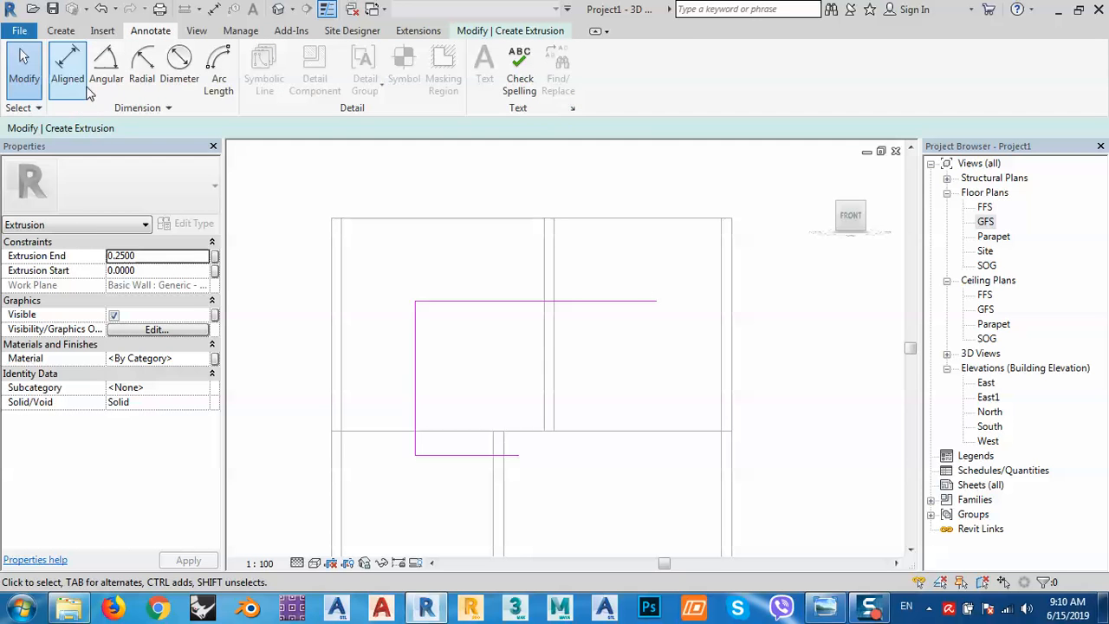
click(71, 74)
click(656, 302)
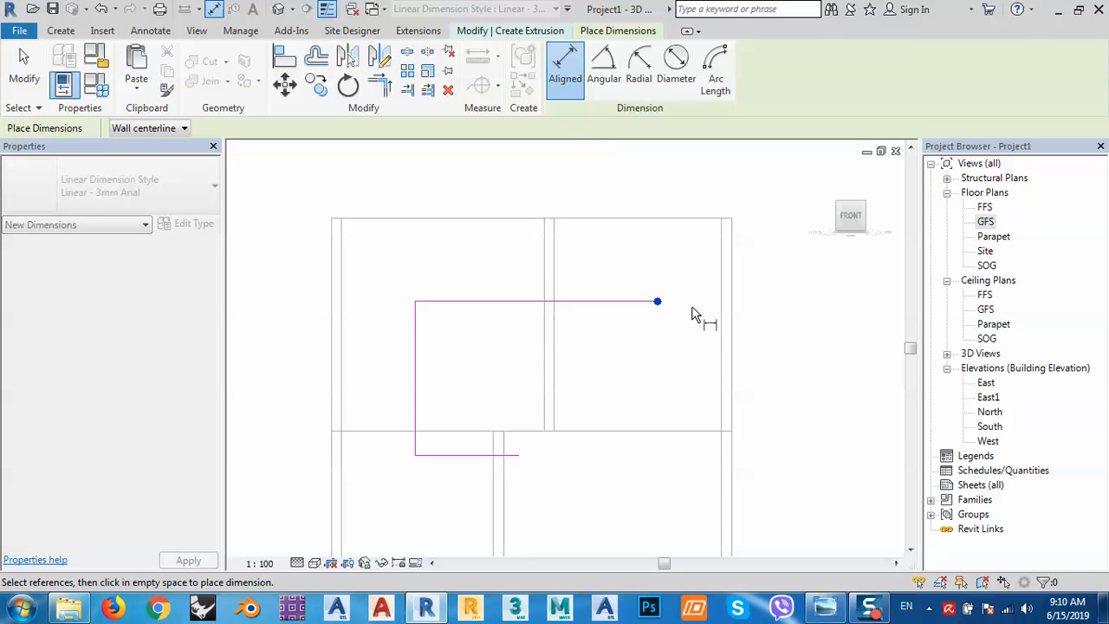
click(723, 314)
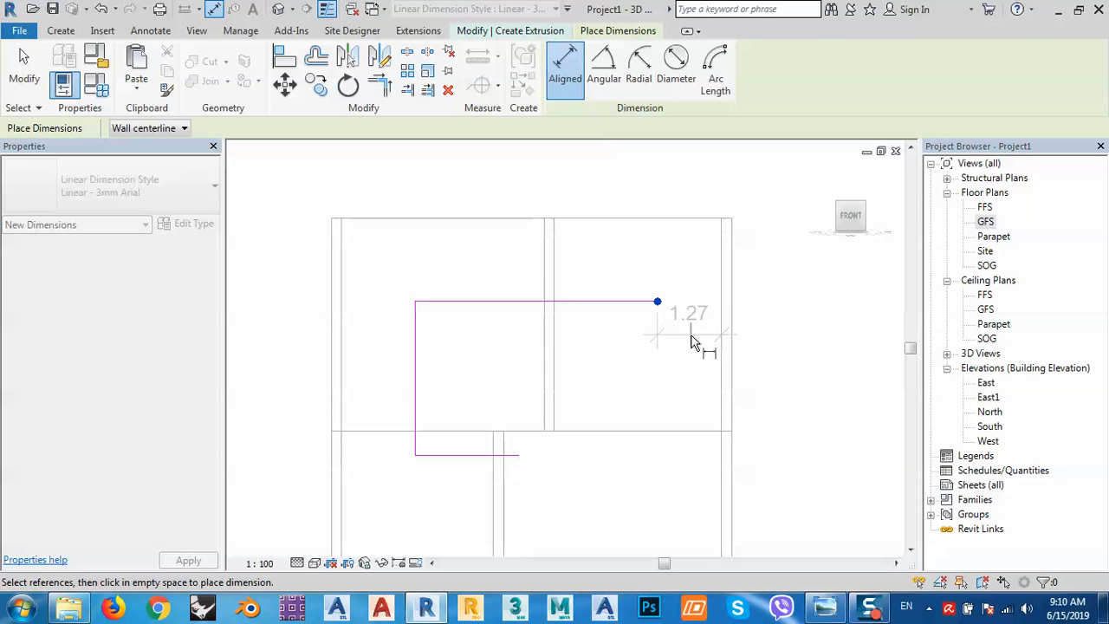
click(700, 334)
key(Escape)
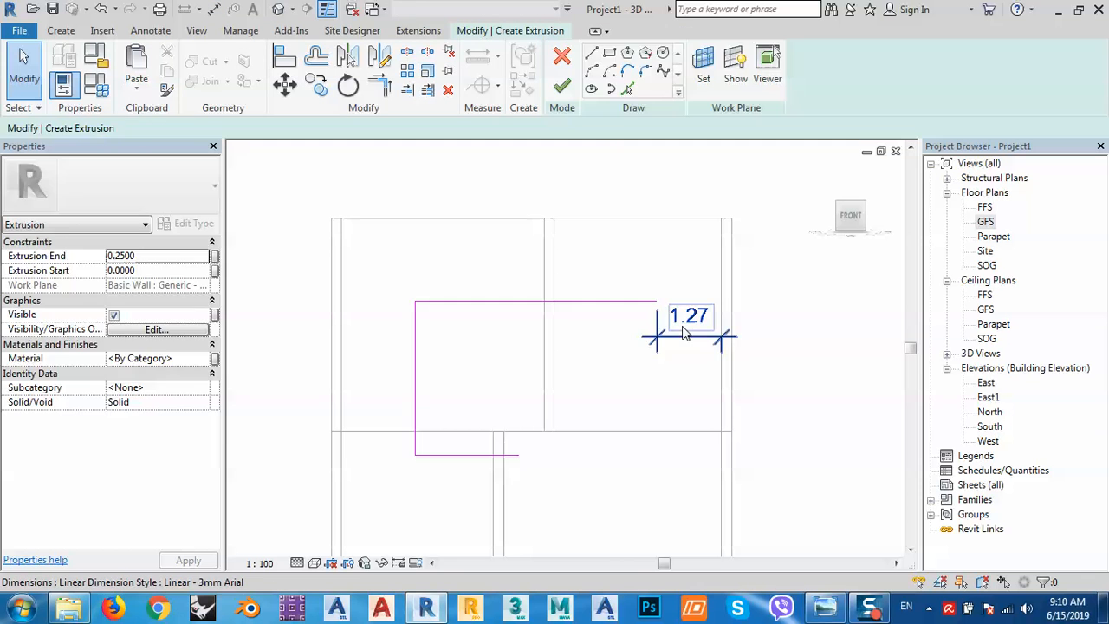
click(696, 316)
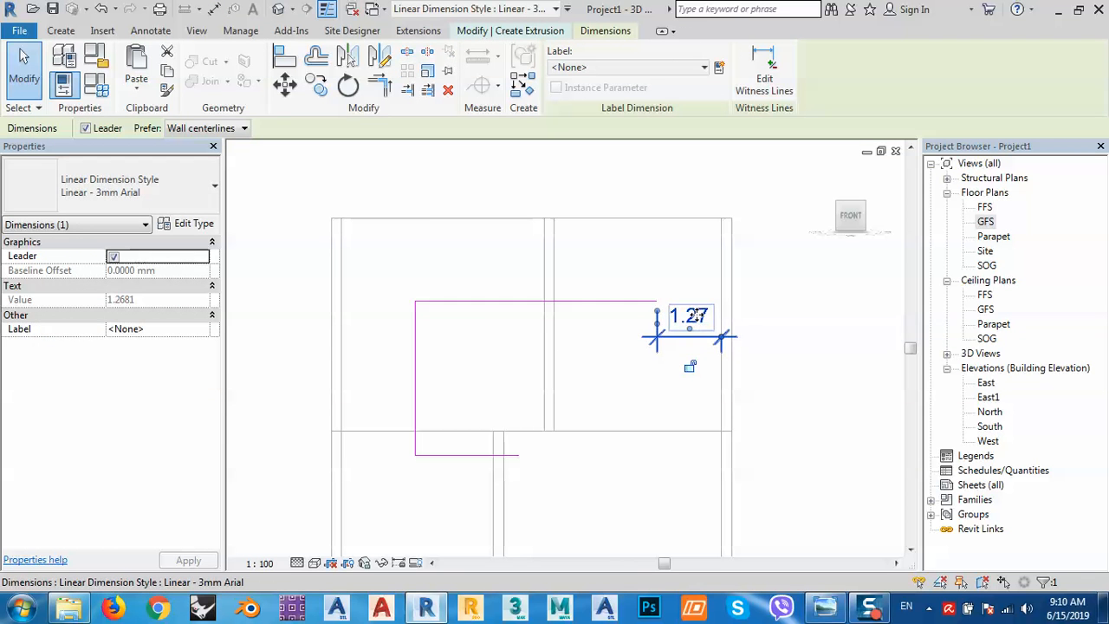
key(Escape)
scroll(681, 319, up, 4)
click(682, 323)
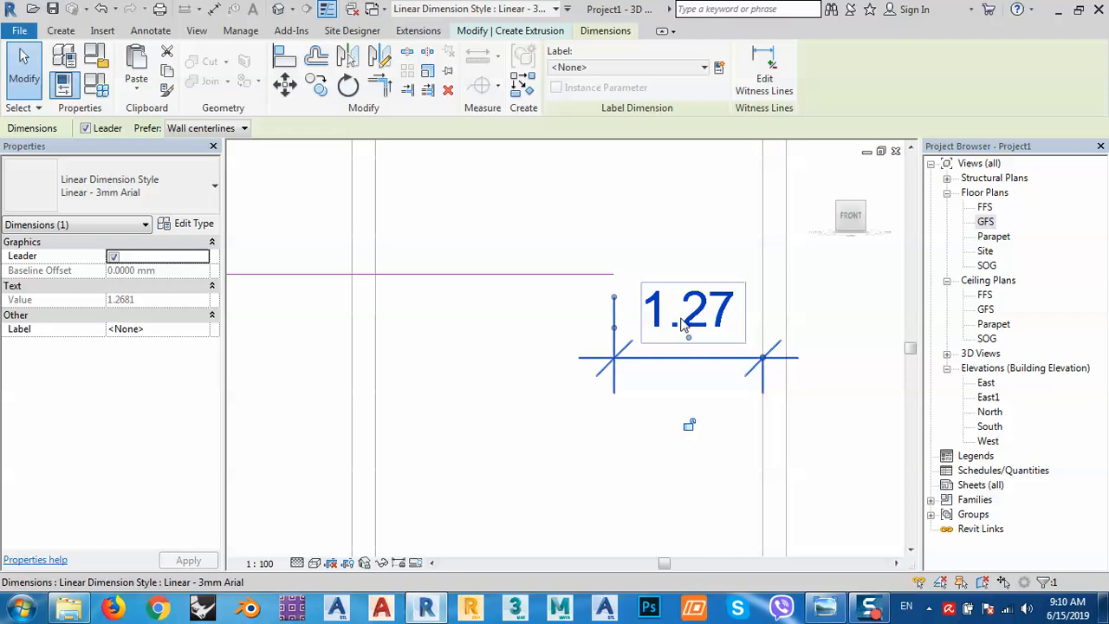
key(Escape)
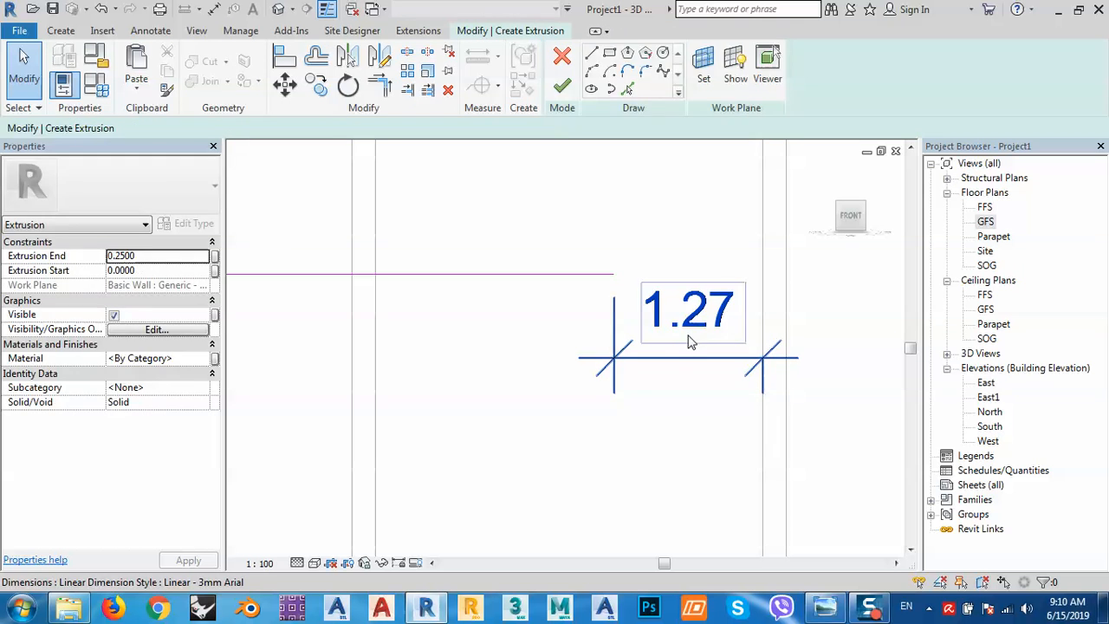
click(691, 339)
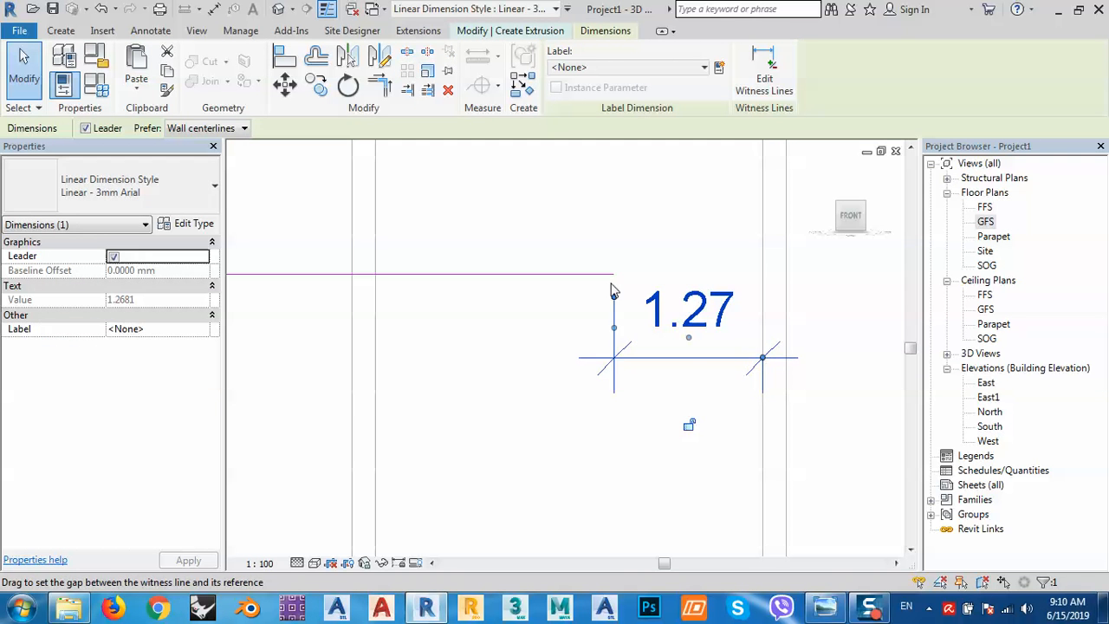
key(Escape)
Set the upper line's end 1.00 from the wall and delete the helper dimension.
click(604, 277)
click(686, 330)
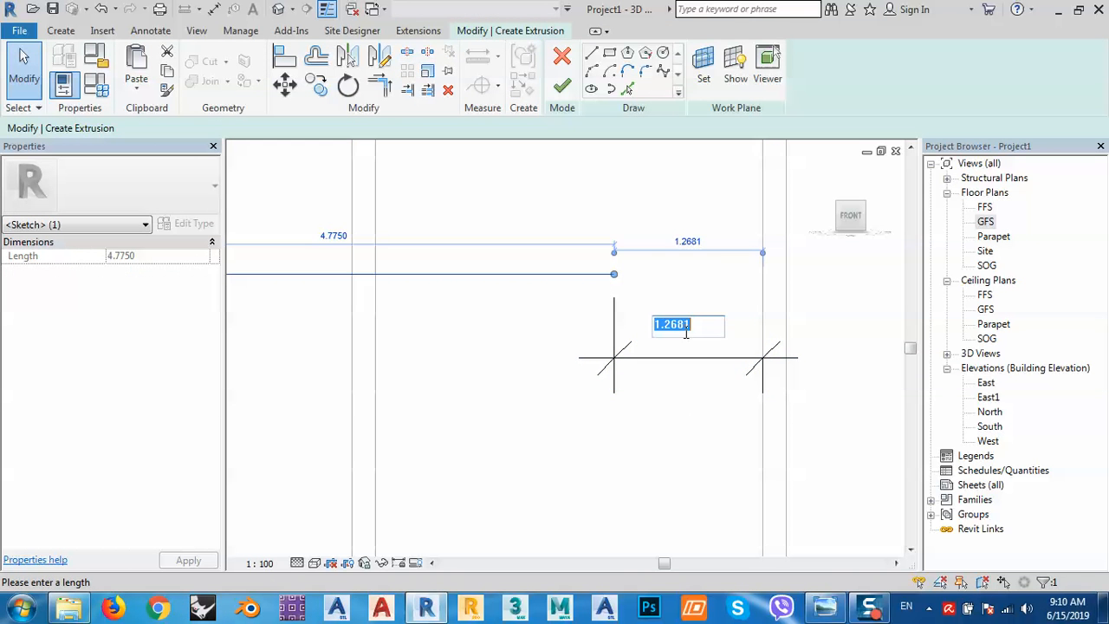
text(1)
key(Return)
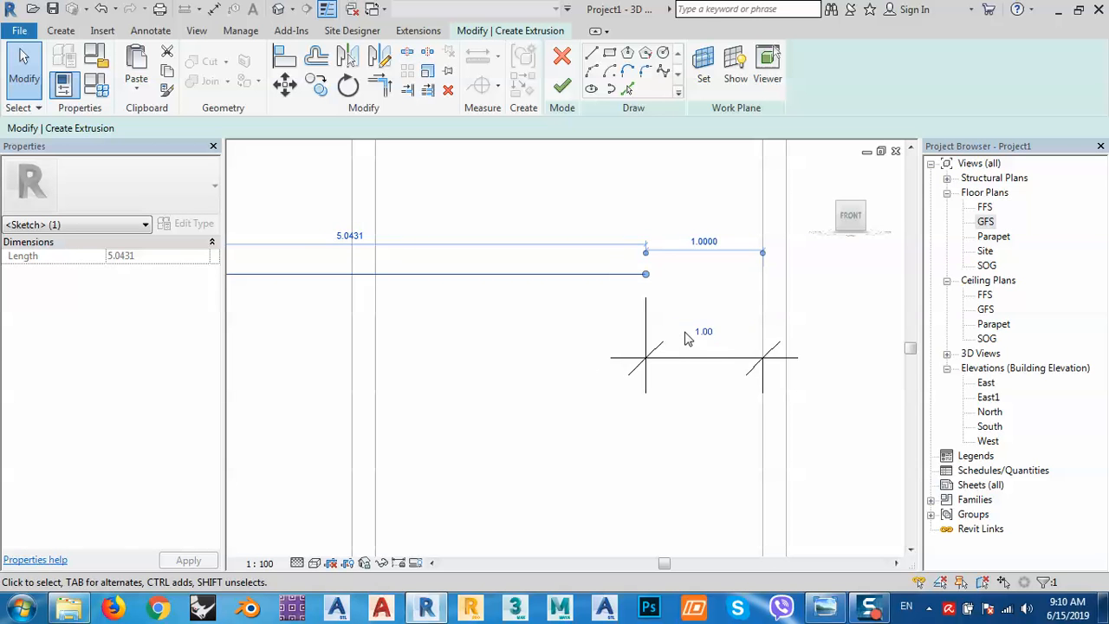
click(562, 379)
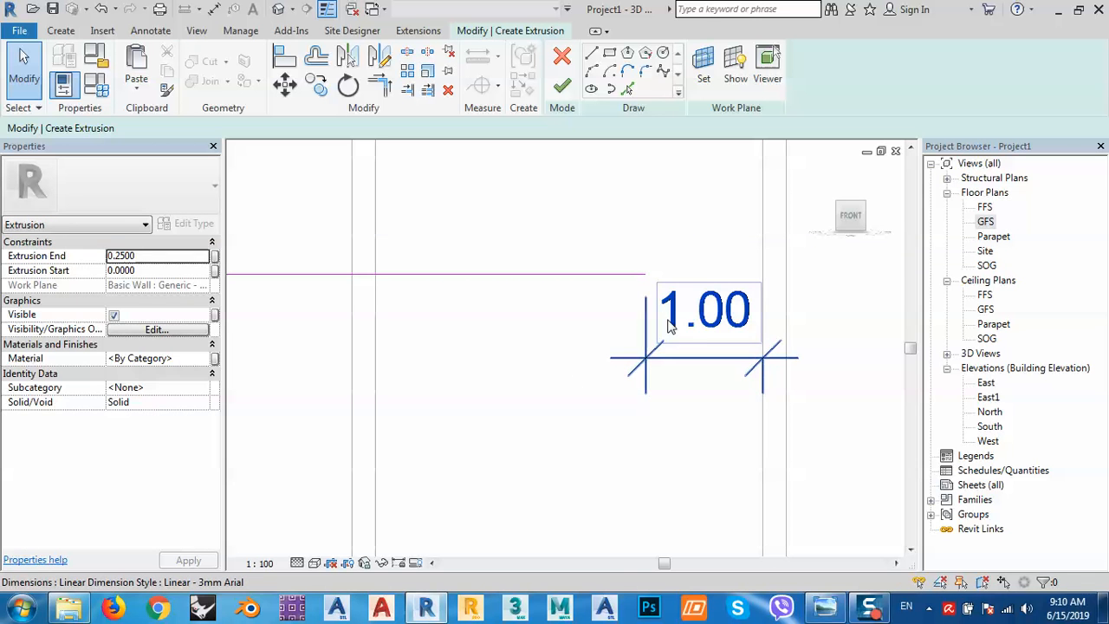
click(641, 362)
key(Delete)
scroll(638, 359, down, 3)
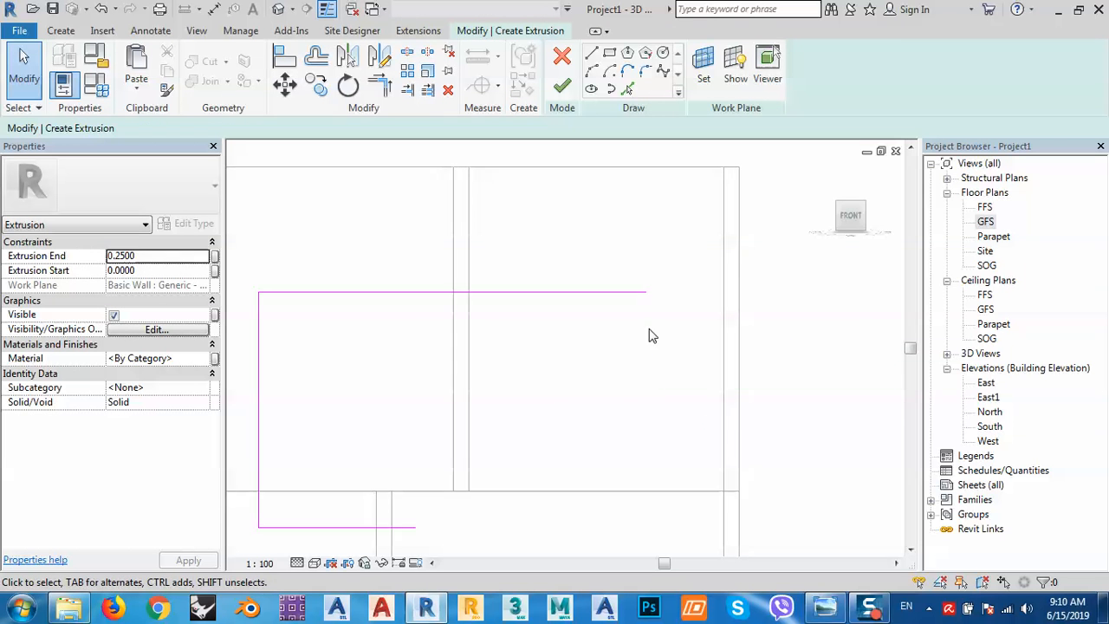
Pick the top, left and bottom sketch edges with a 0.2 offset to create inner copies.
middle_drag(583, 390, 597, 319)
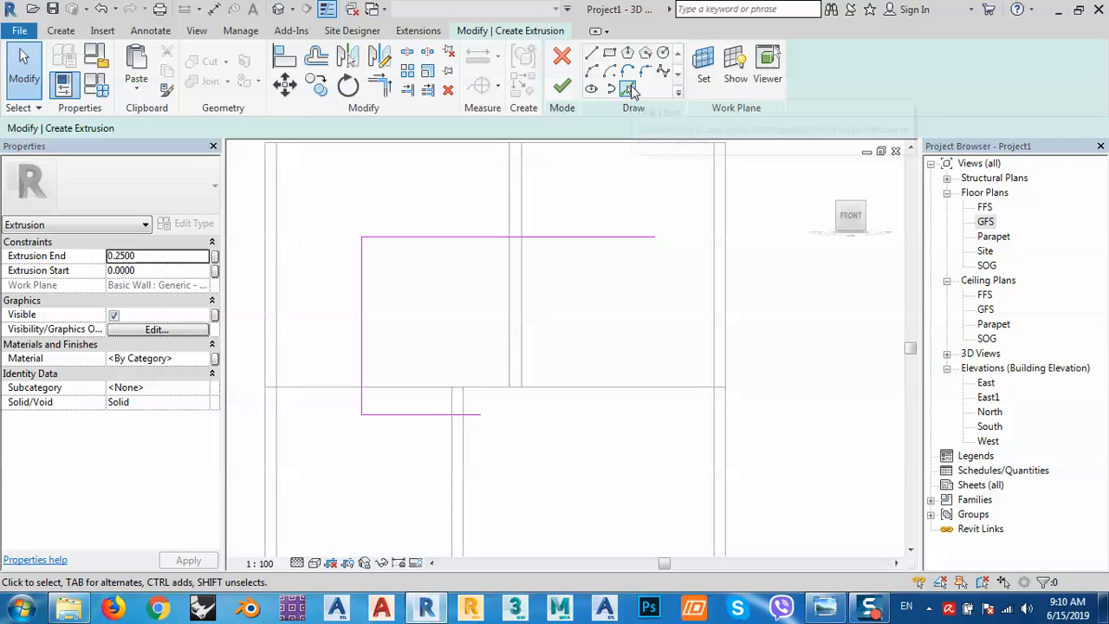
click(629, 90)
click(242, 128)
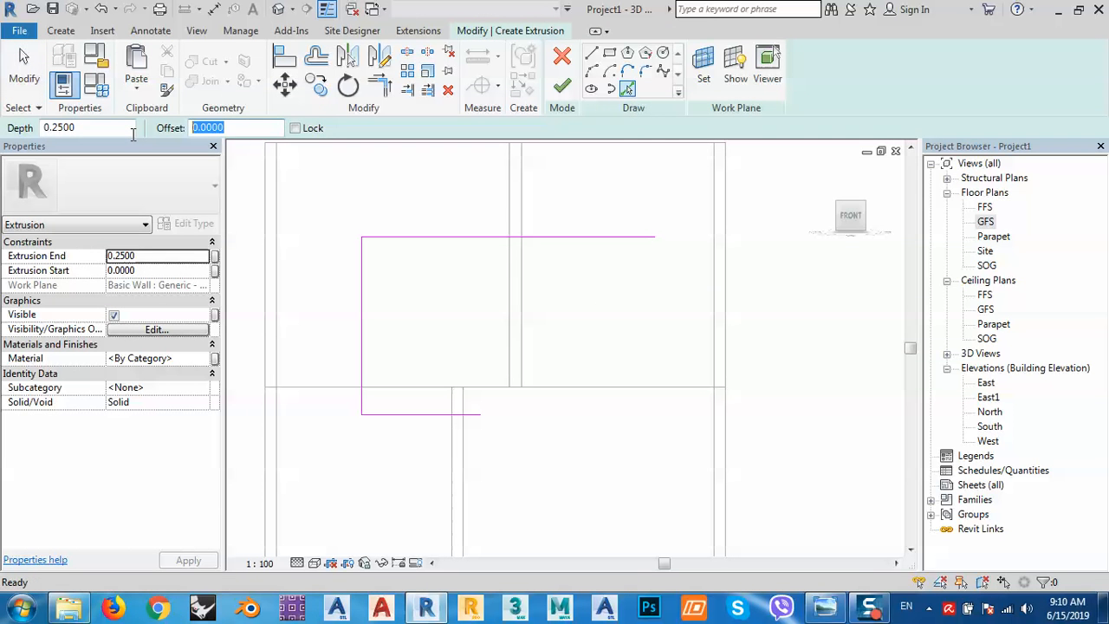
text(.2)
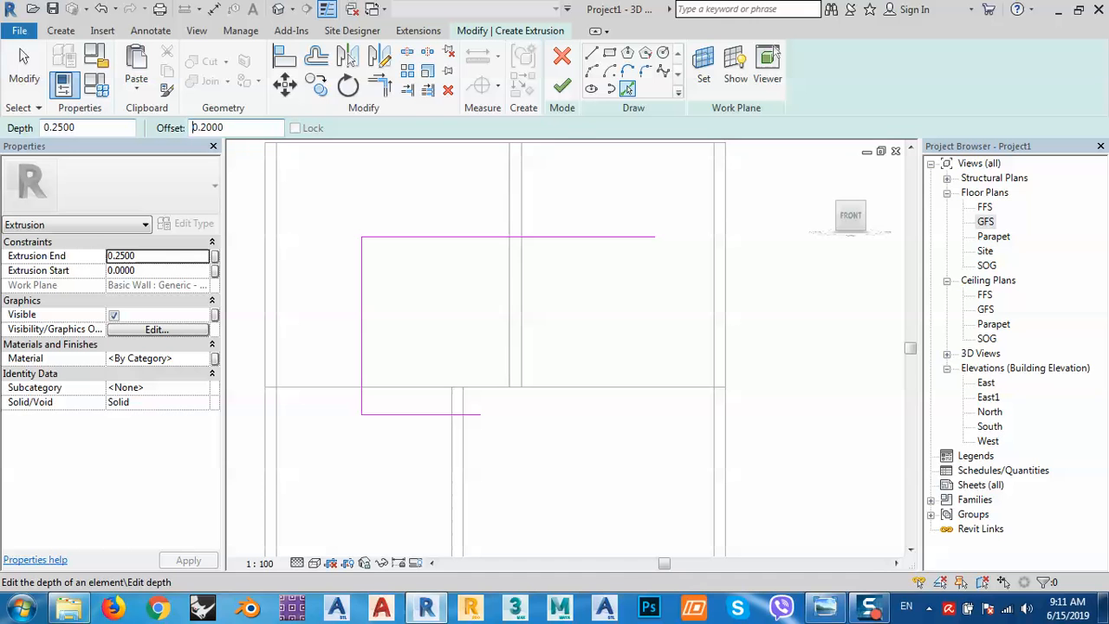
click(435, 246)
click(364, 300)
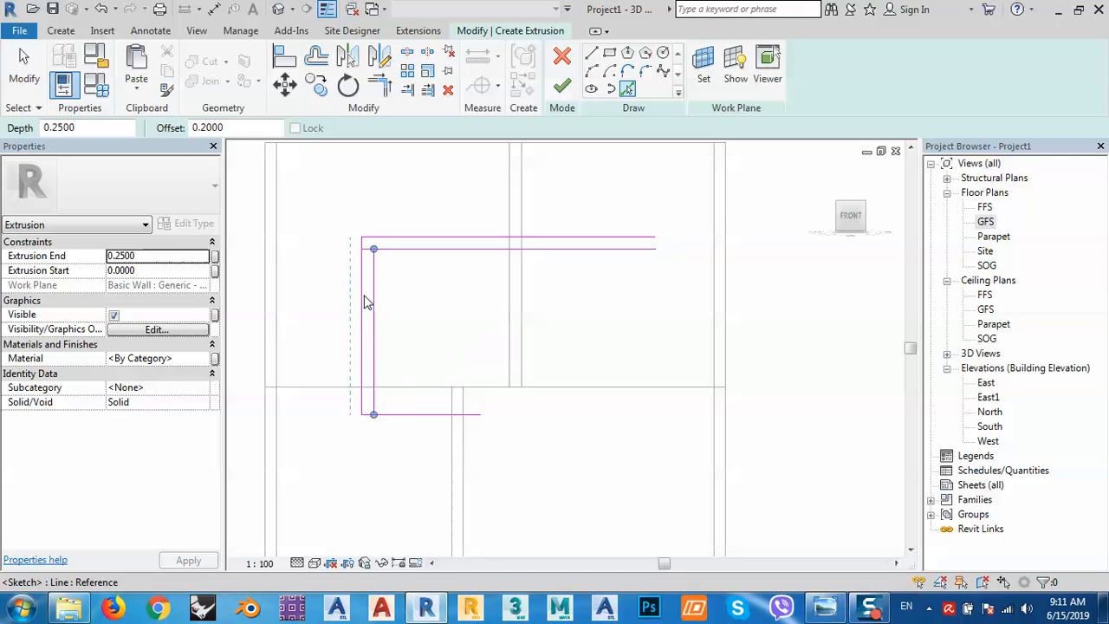
click(399, 410)
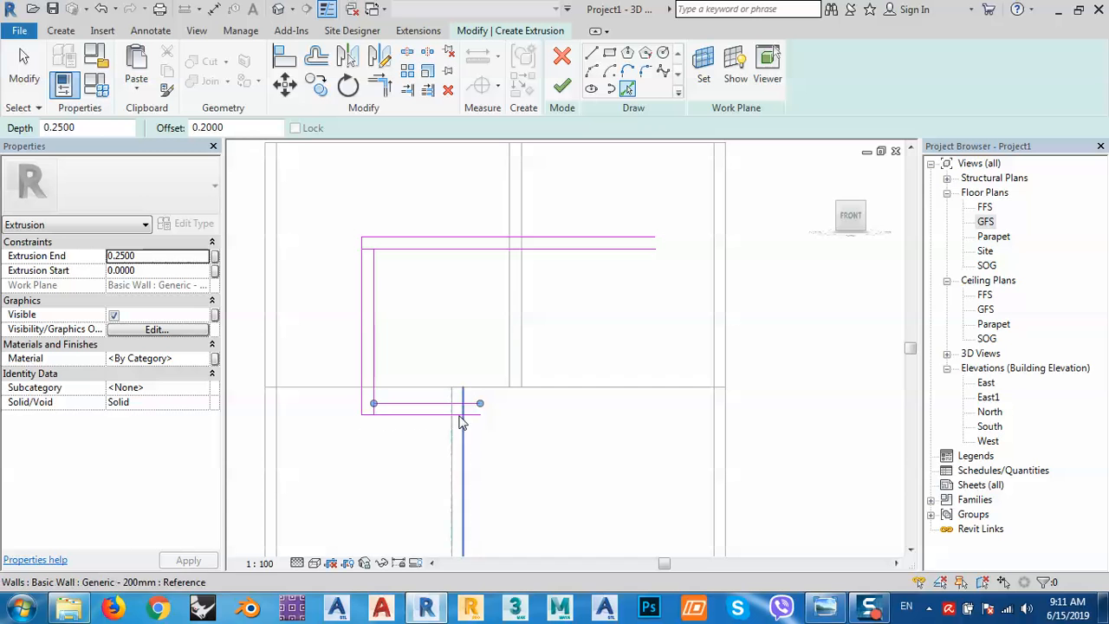
With the Line tool, start lines at the top and lower arm ends, then cancel them.
click(591, 54)
click(655, 248)
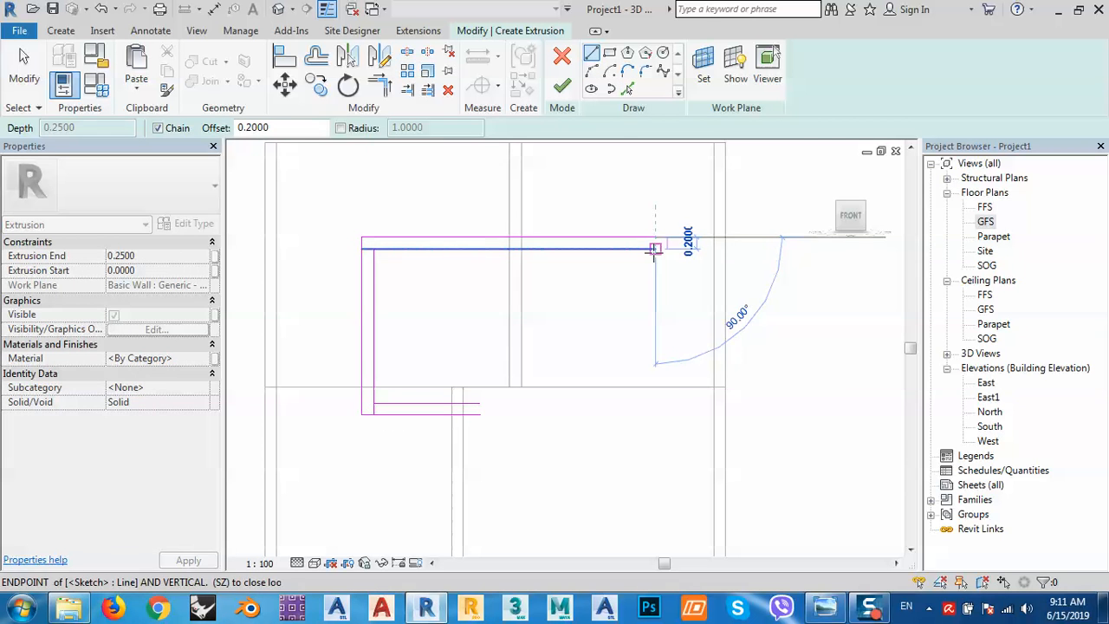
key(Escape)
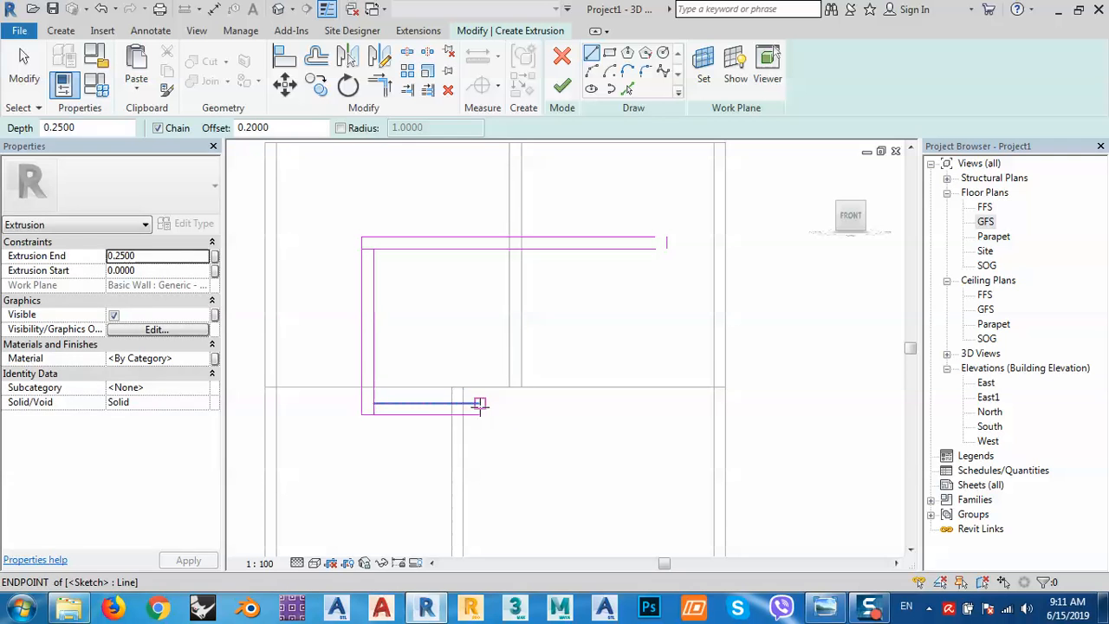
click(480, 403)
key(Escape)
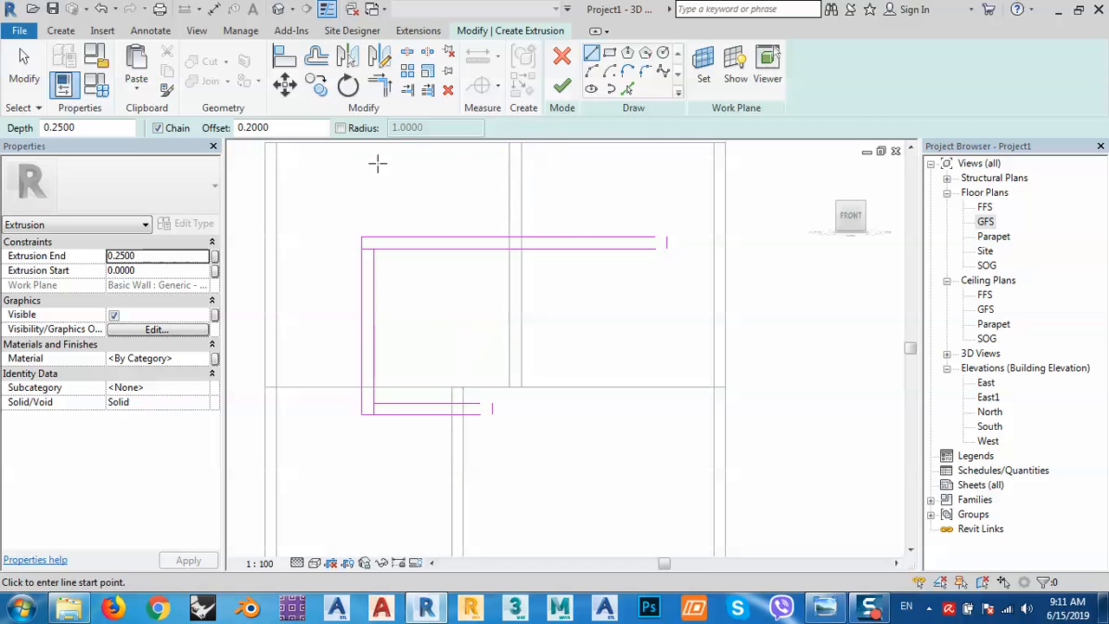
Reset the offset to 0 and cap the lower arm's open end with a short line.
double_click(253, 128)
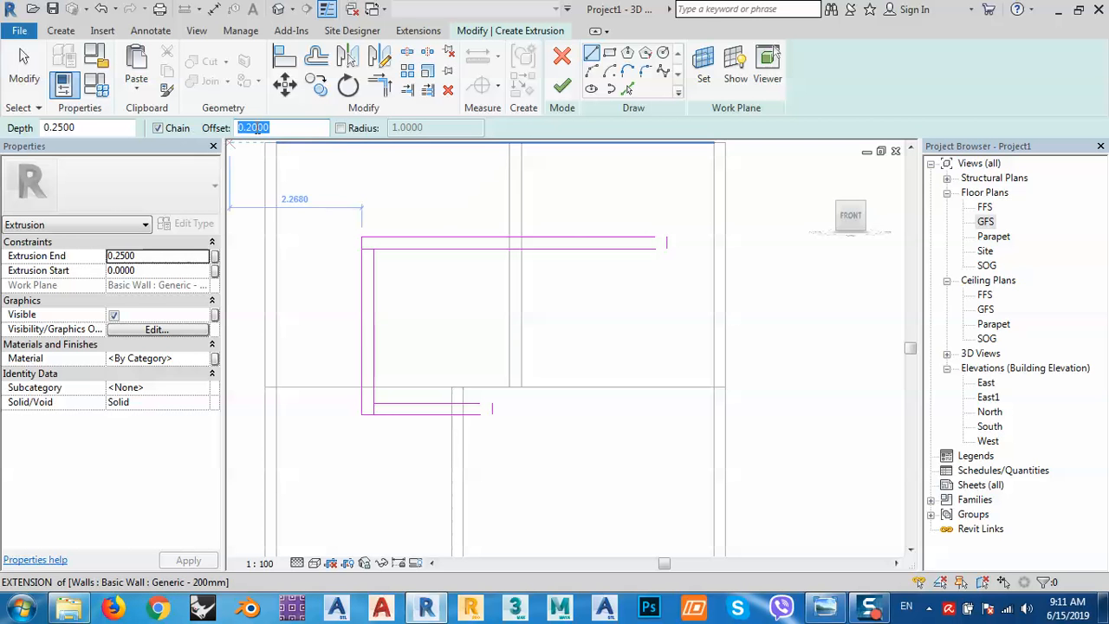
text(0)
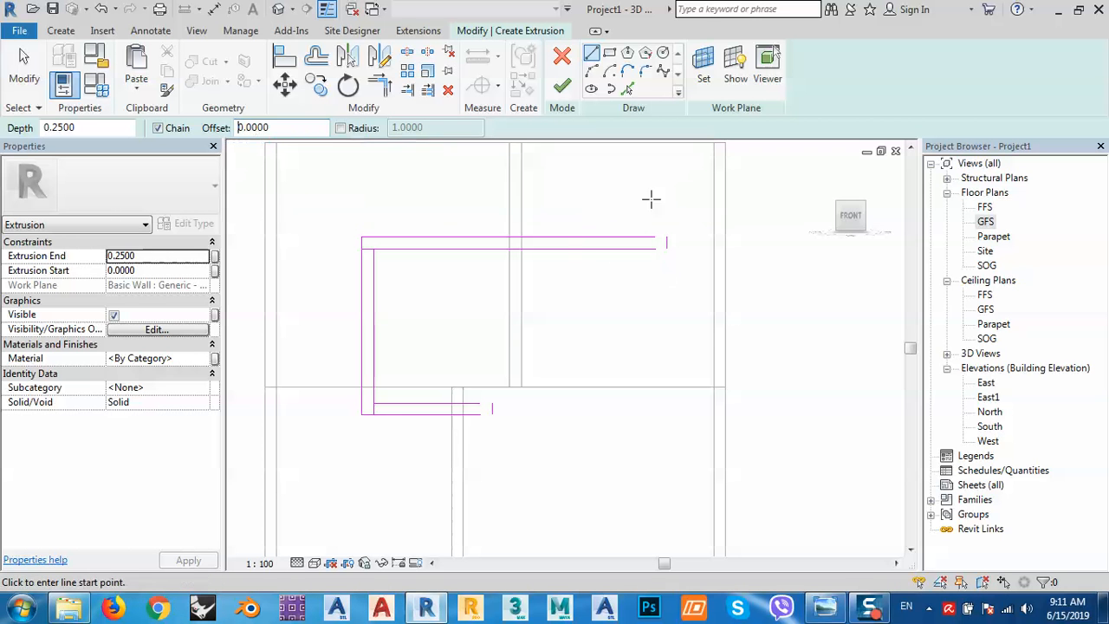
click(655, 238)
key(Escape)
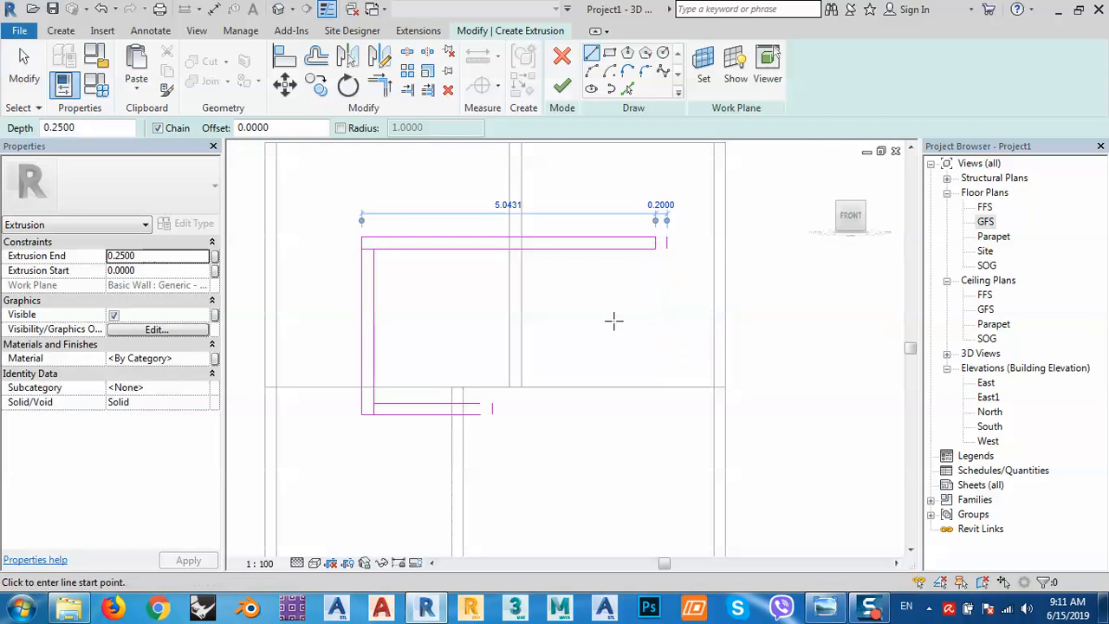
click(480, 403)
click(480, 414)
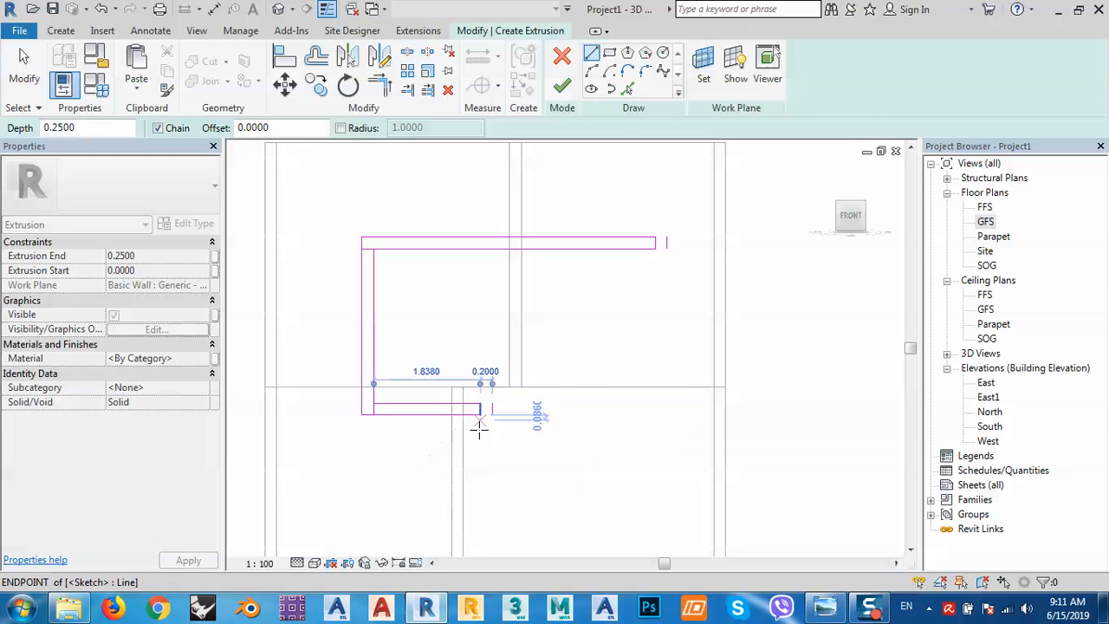
key(Escape)
key(Escape)
scroll(493, 431, up, 2)
click(472, 397)
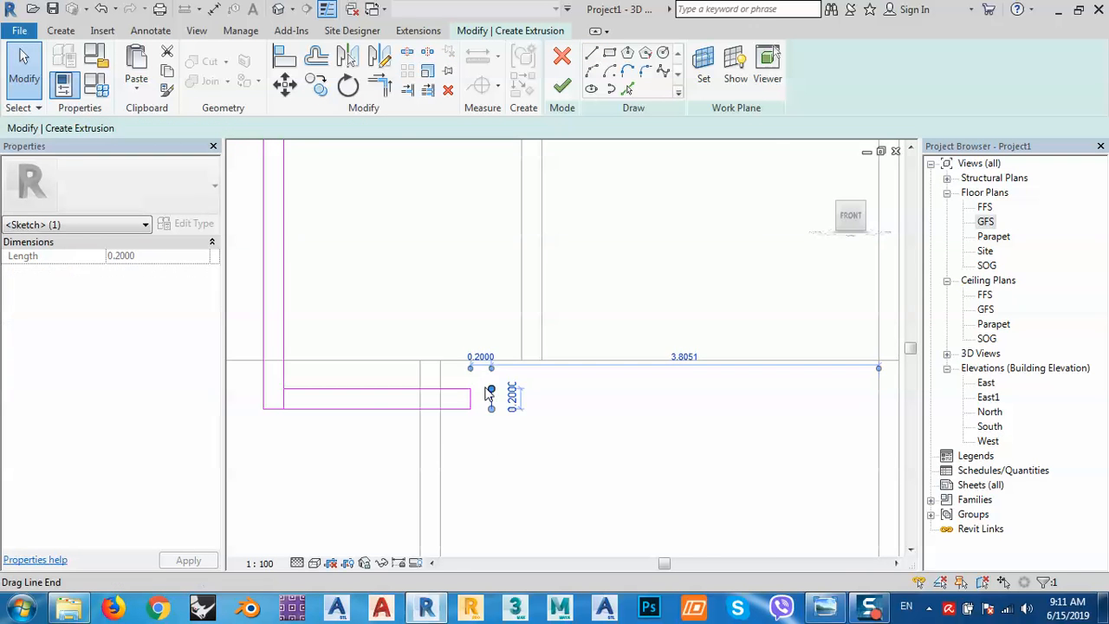
click(529, 439)
scroll(544, 491, down, 2)
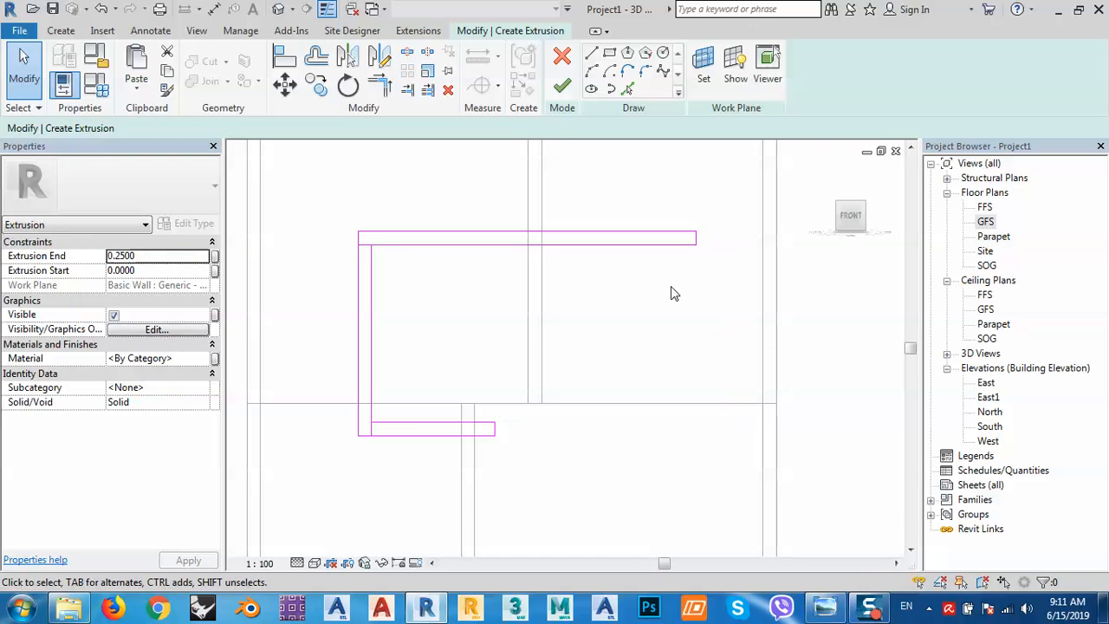
Trim the inner vertical line to corners with the inner top and bottom lines, then finish the sketch.
click(379, 84)
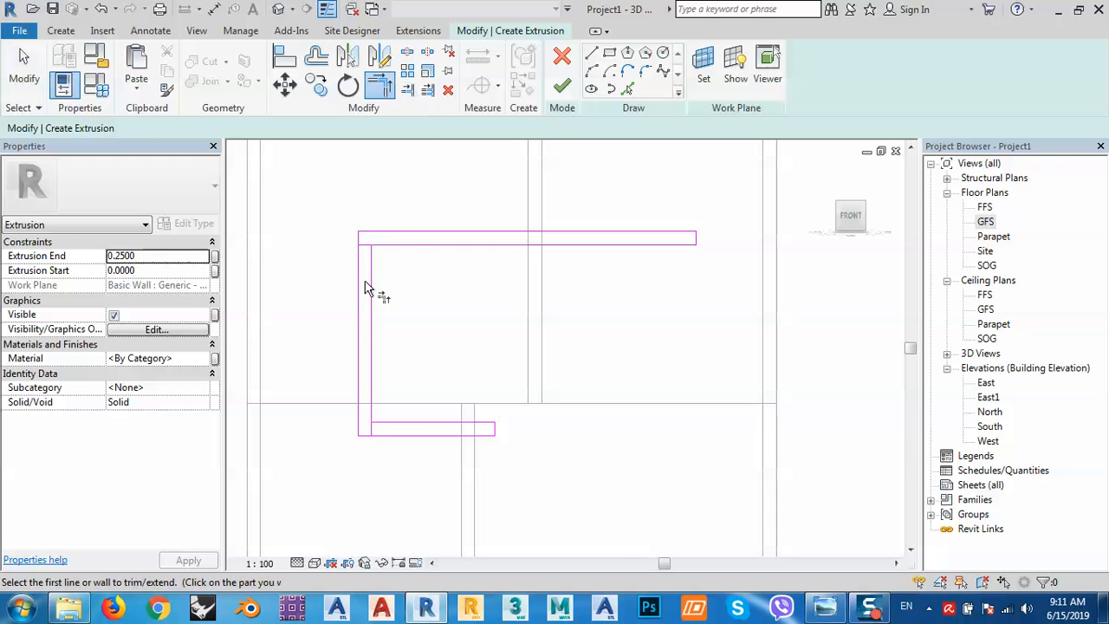
click(372, 289)
click(396, 244)
click(372, 410)
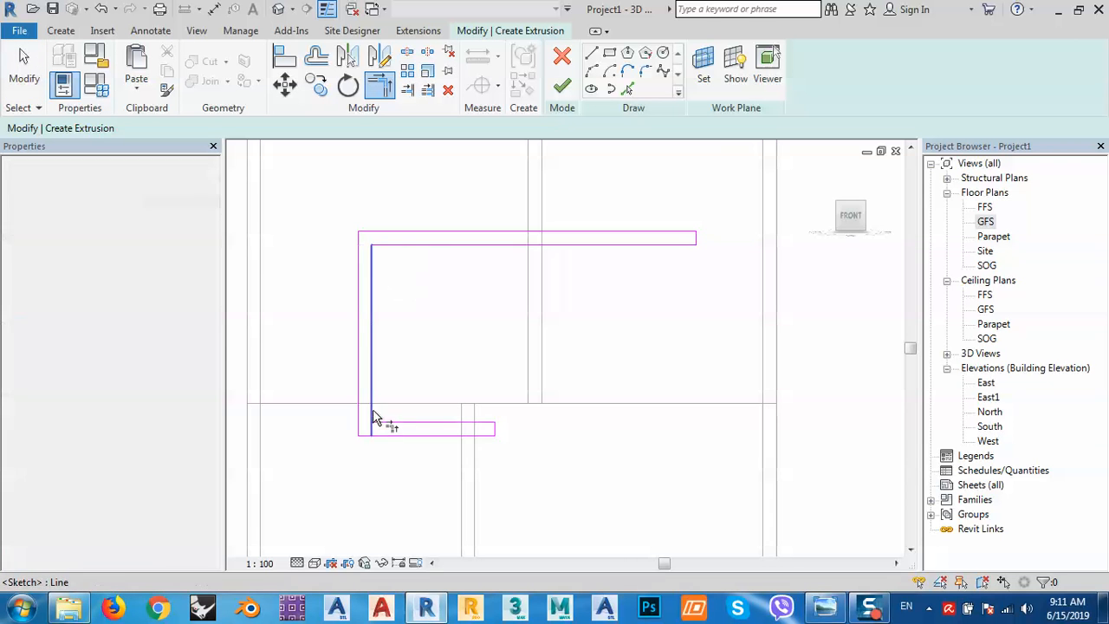
click(384, 422)
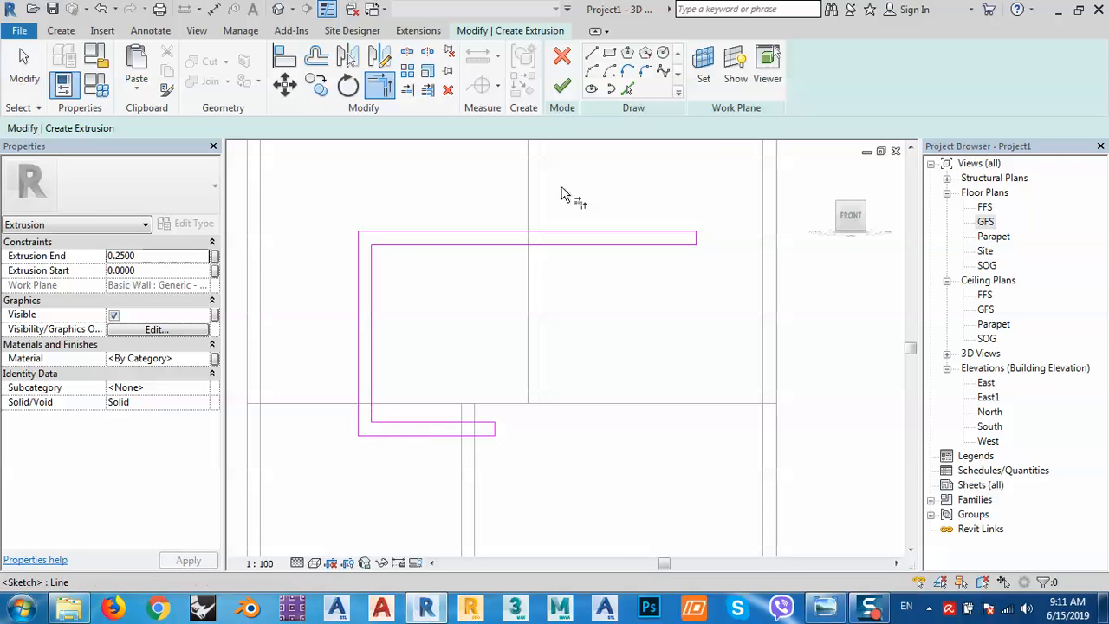
click(562, 86)
Switch to a 3D corner view and drag the slab back into the wall, Extrusion Start -0.1000.
scroll(523, 244, down, 3)
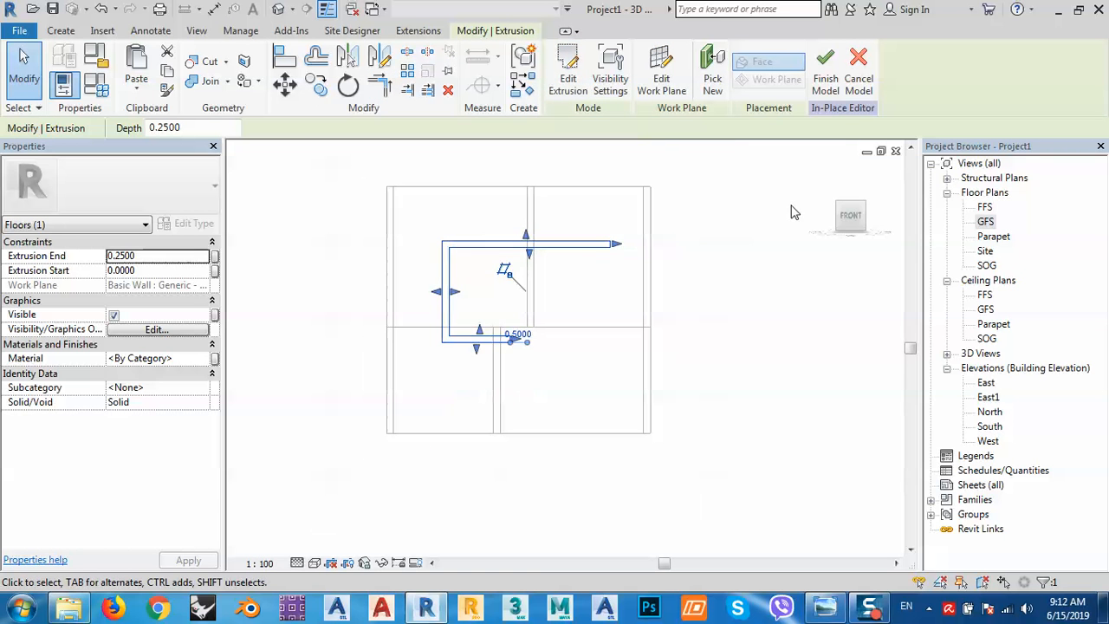
key(Escape)
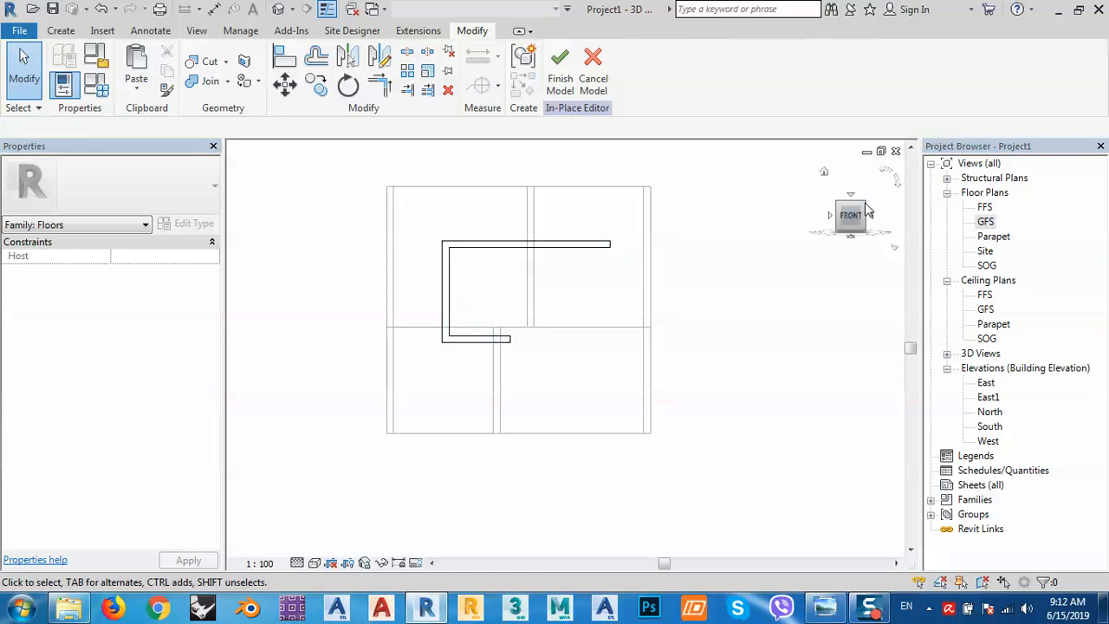
click(870, 212)
scroll(407, 390, up, 1)
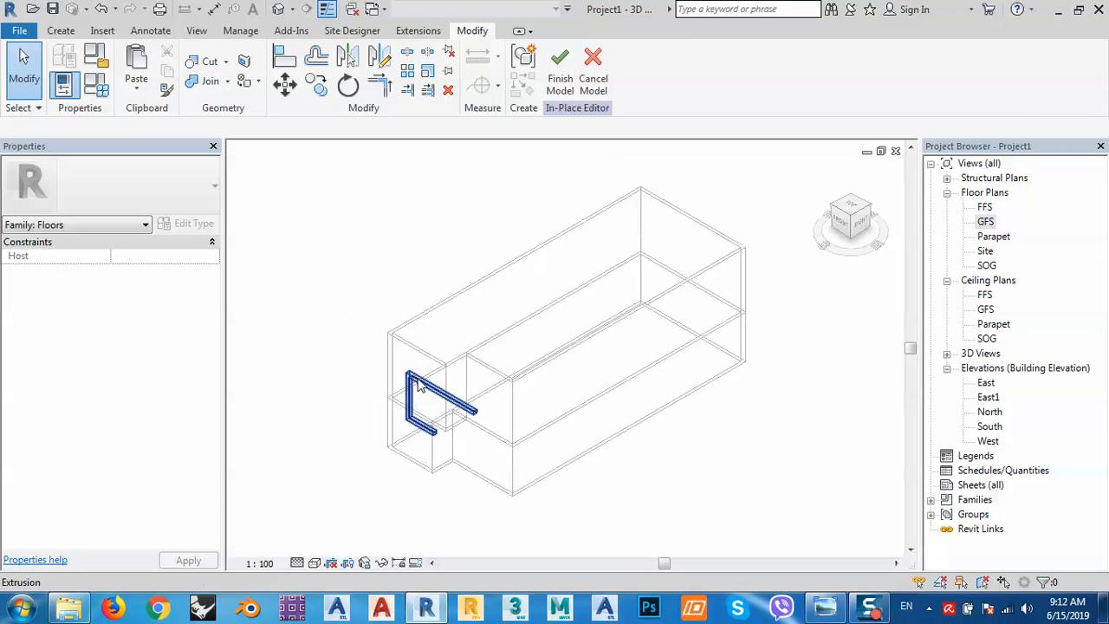
click(399, 390)
scroll(456, 427, up, 2)
scroll(457, 427, up, 1)
drag(451, 458, 546, 387)
key(Escape)
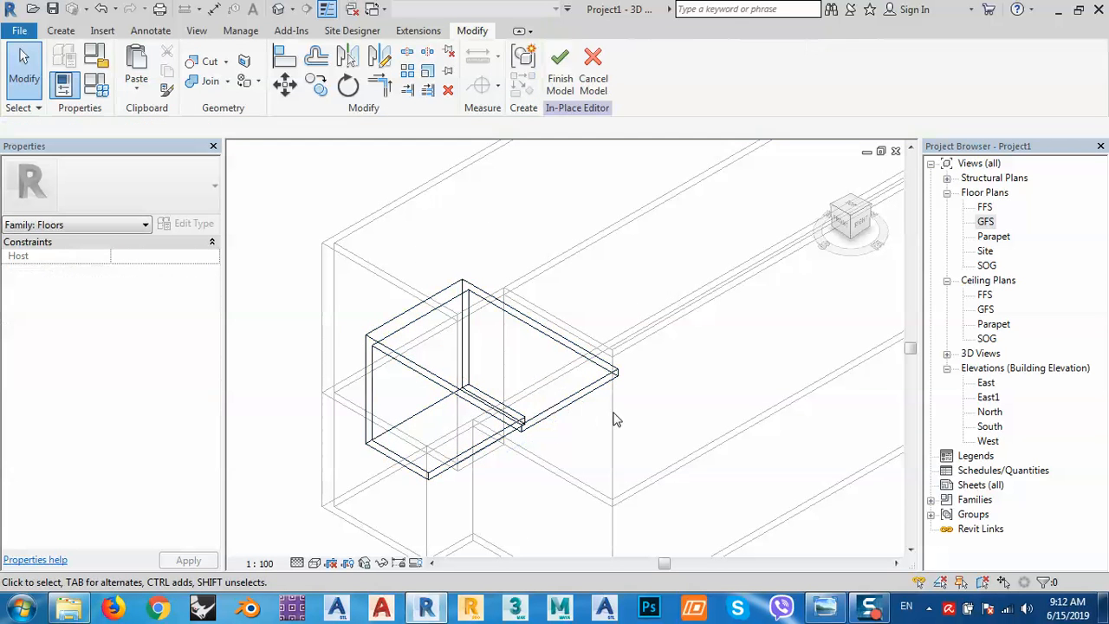
Change the visual style to Shaded, pan toward the slab, and glance at the reference photo.
click(315, 564)
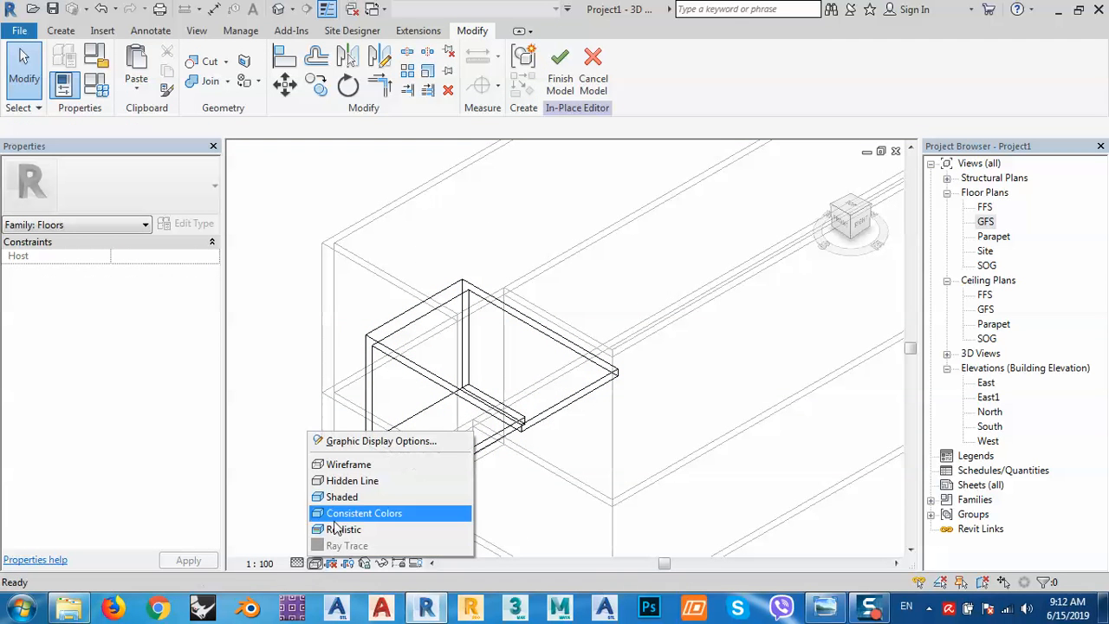
click(349, 499)
middle_drag(516, 411, 583, 369)
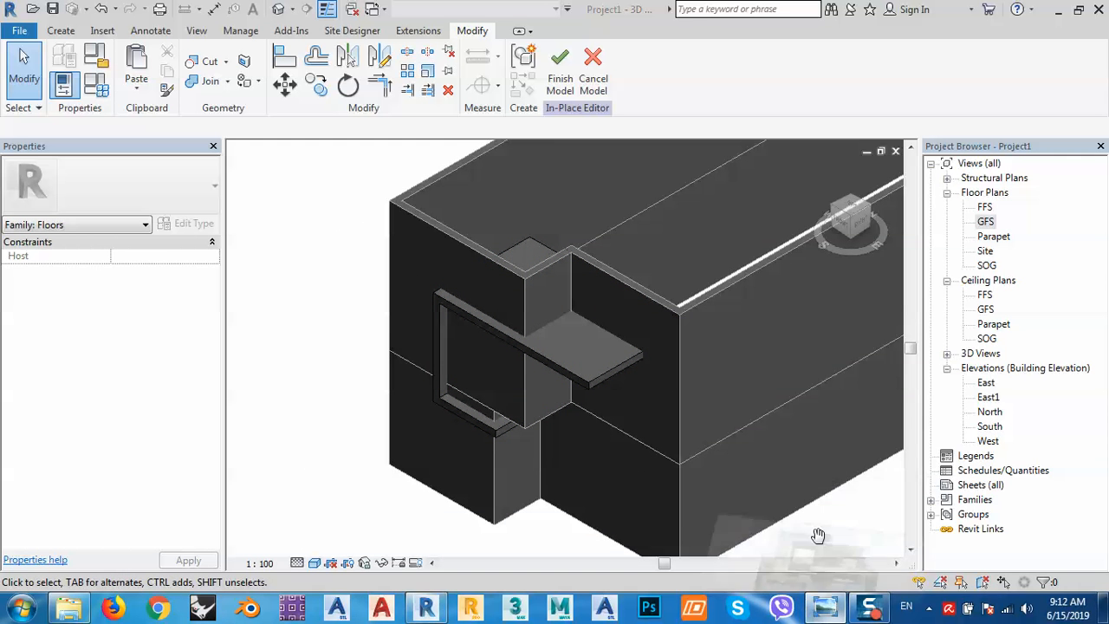
click(817, 538)
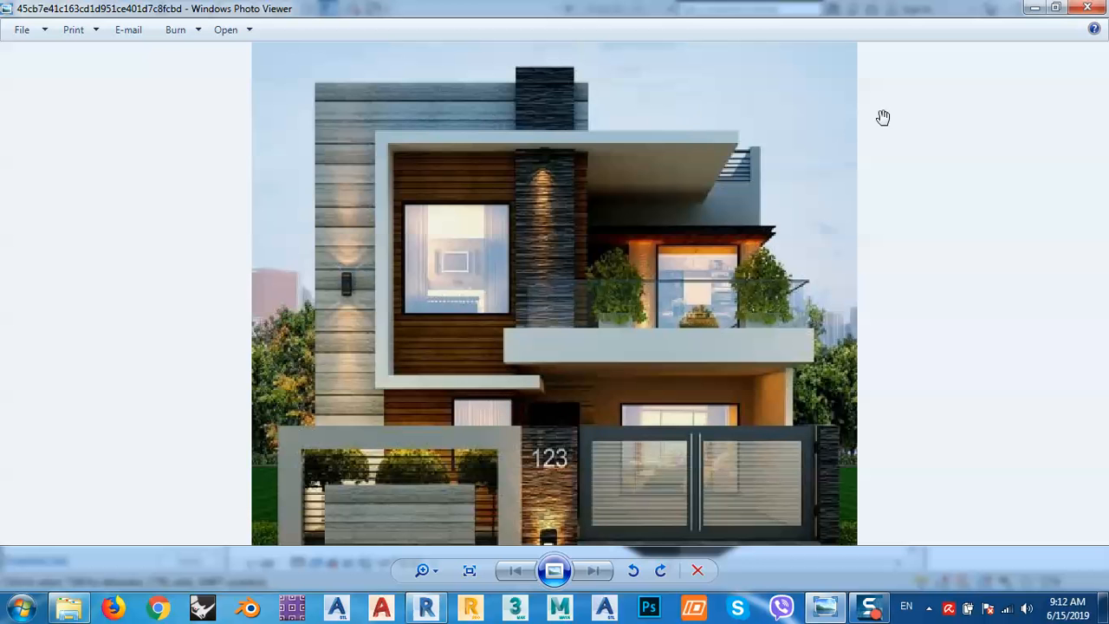
click(1035, 11)
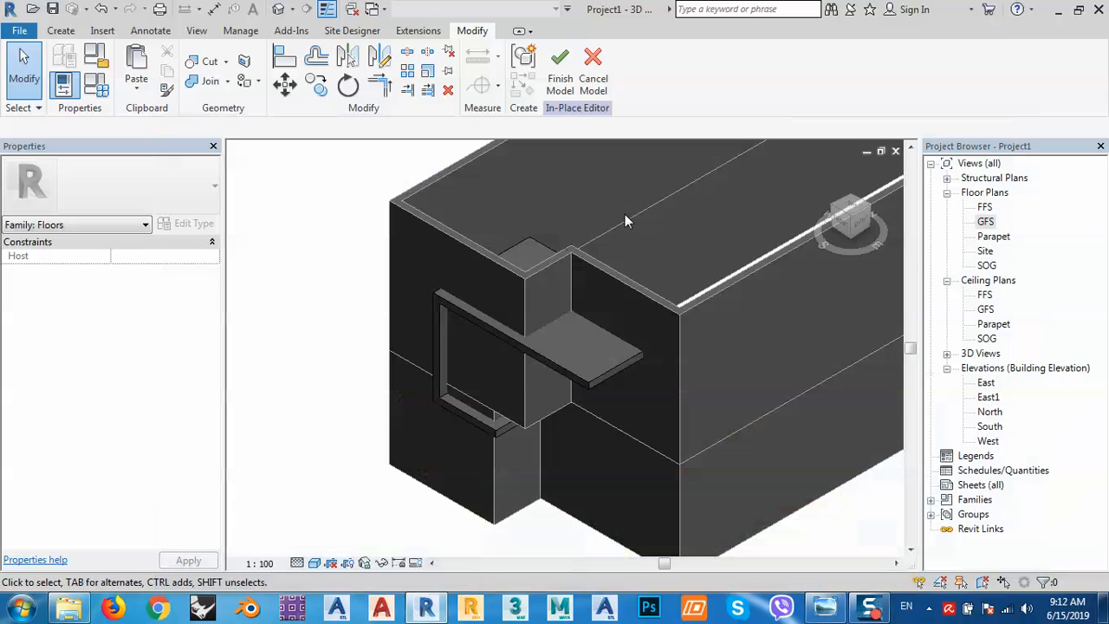
Raise the slab's top handle to make it thicker (Extrusion End 0.3927), then bring up the reference photo.
click(525, 348)
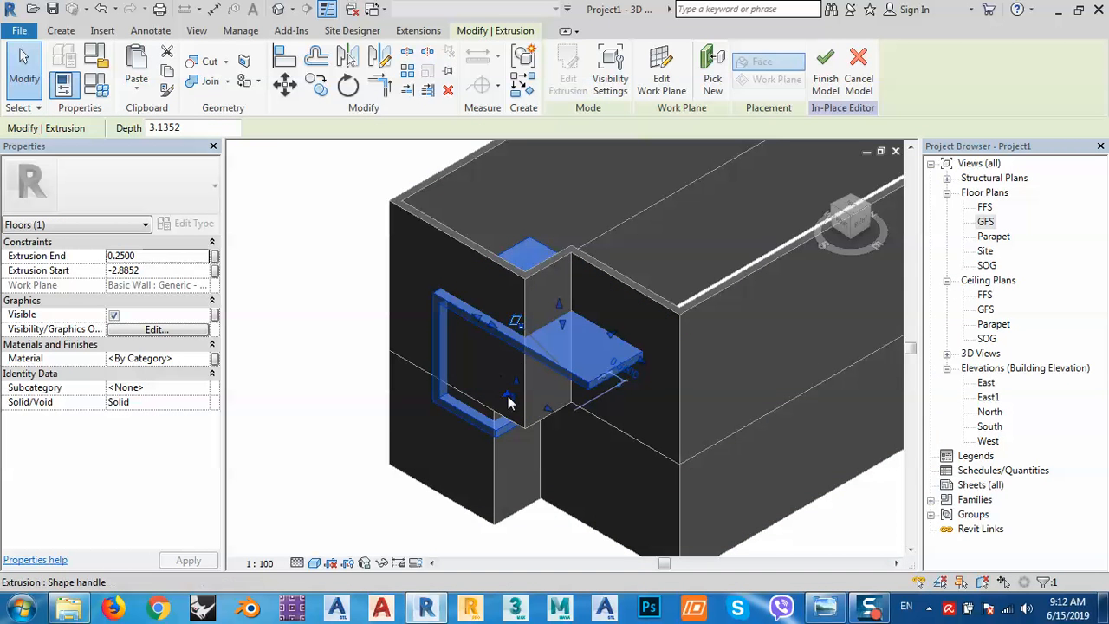
scroll(508, 402, up, 4)
drag(507, 396, 492, 397)
click(235, 278)
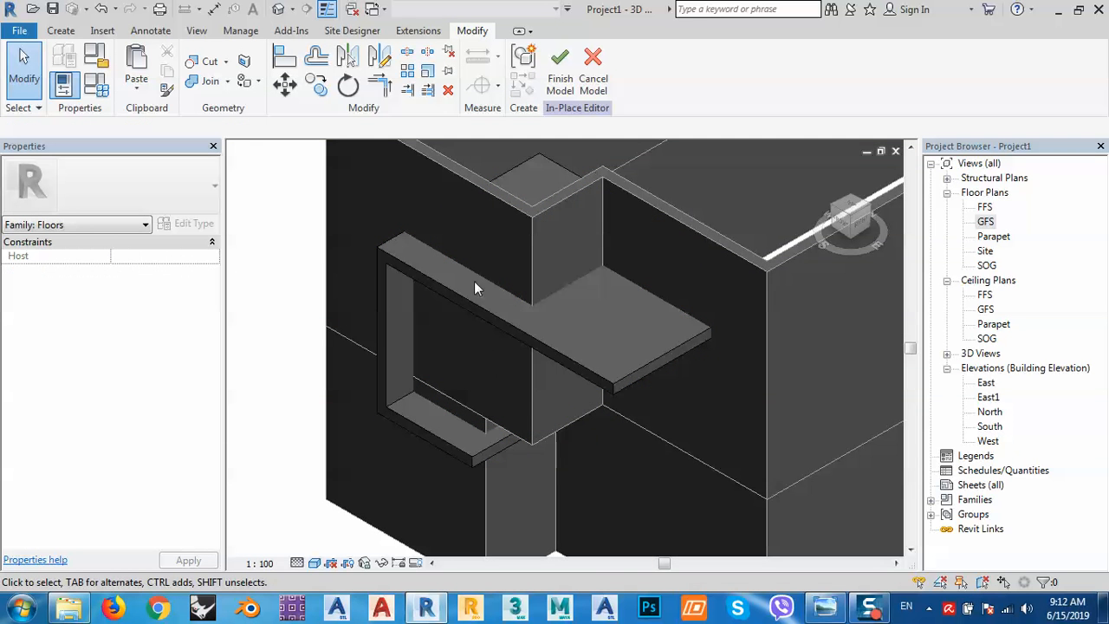
middle_drag(446, 347, 554, 327)
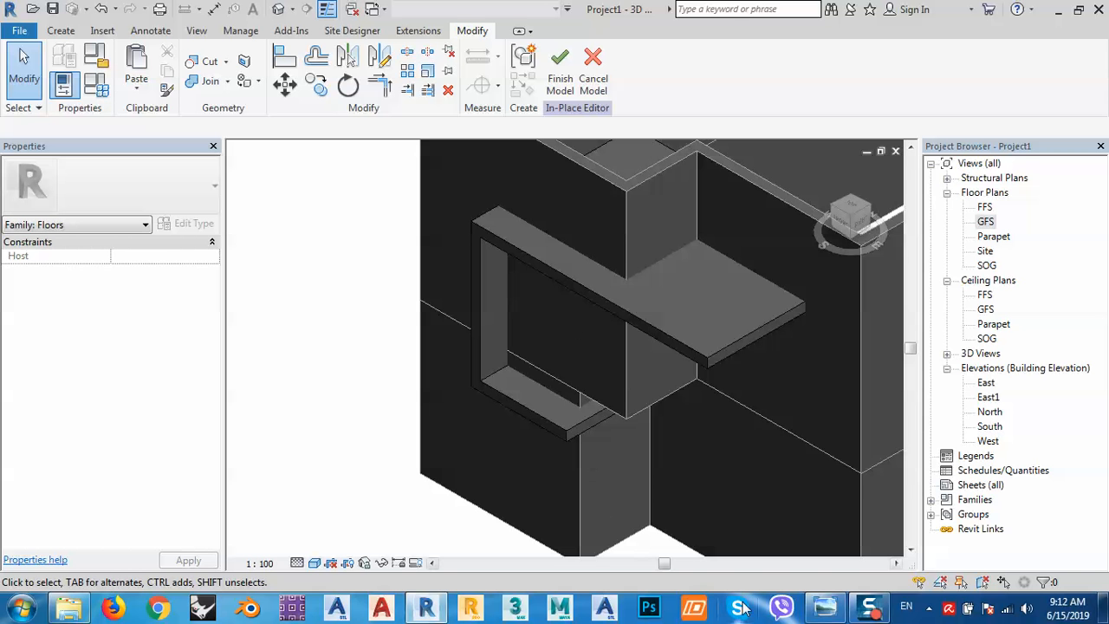
click(825, 611)
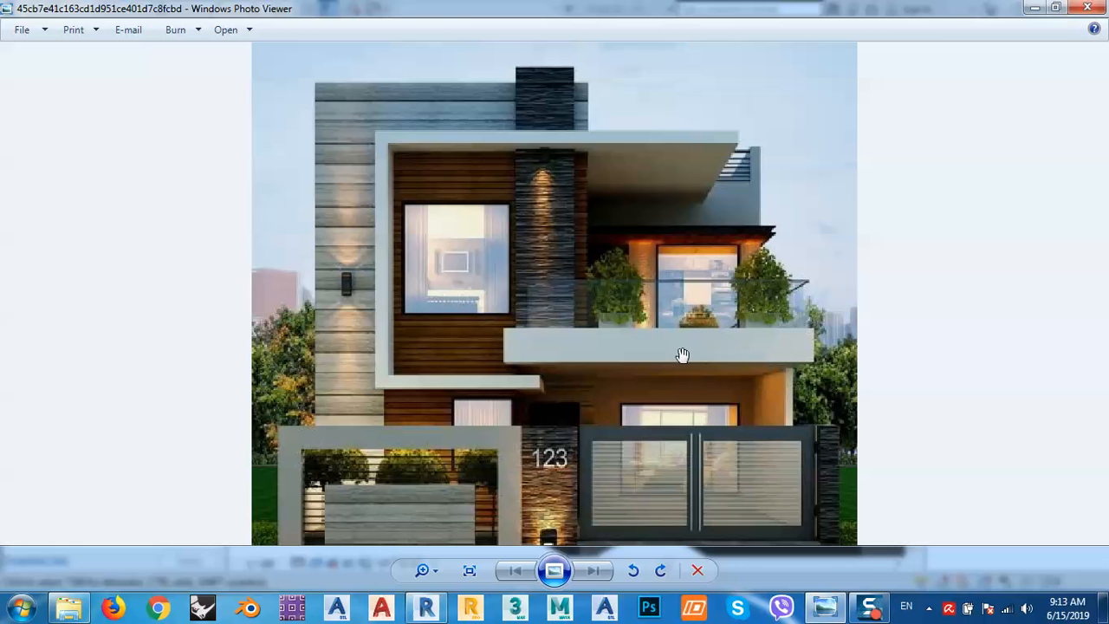
Hide the reference photo and open the GFS floor plan.
click(1034, 8)
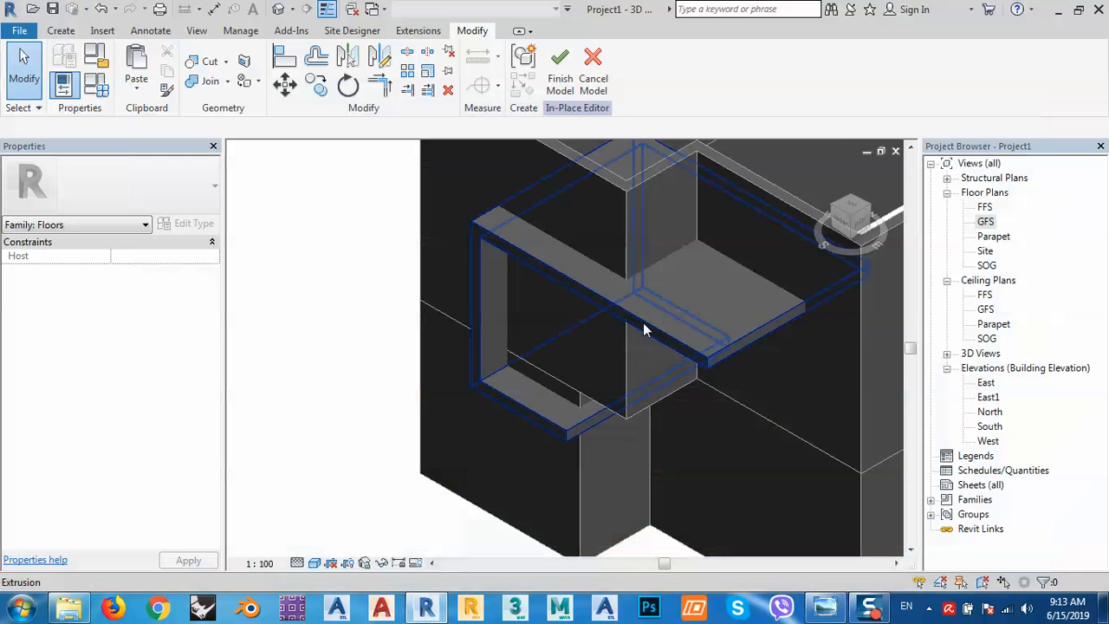
middle_drag(644, 327, 520, 311)
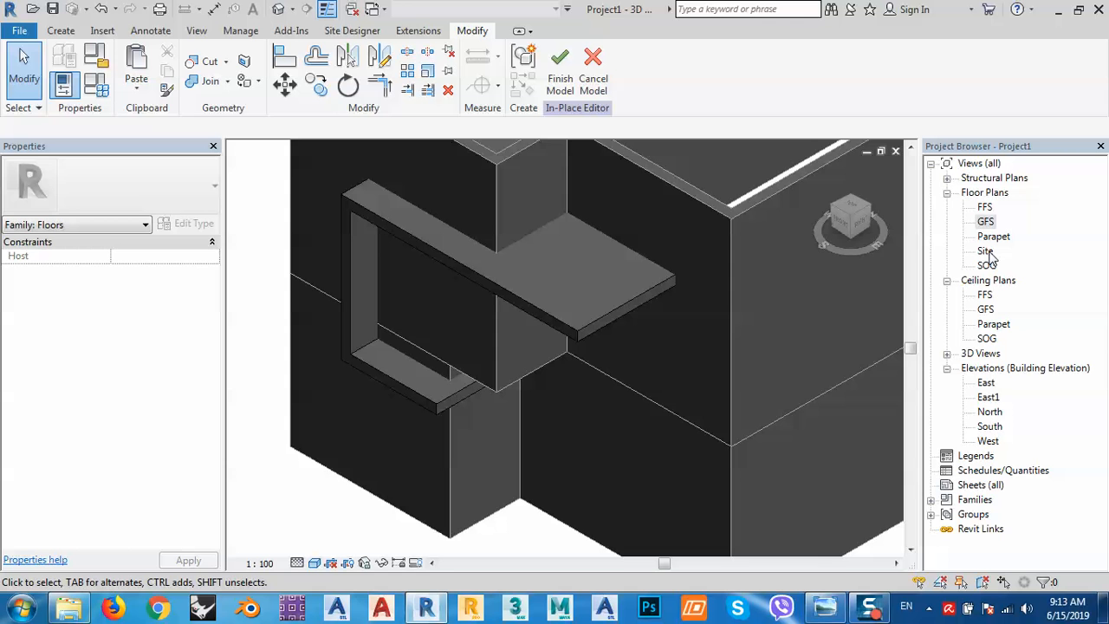
double_click(993, 223)
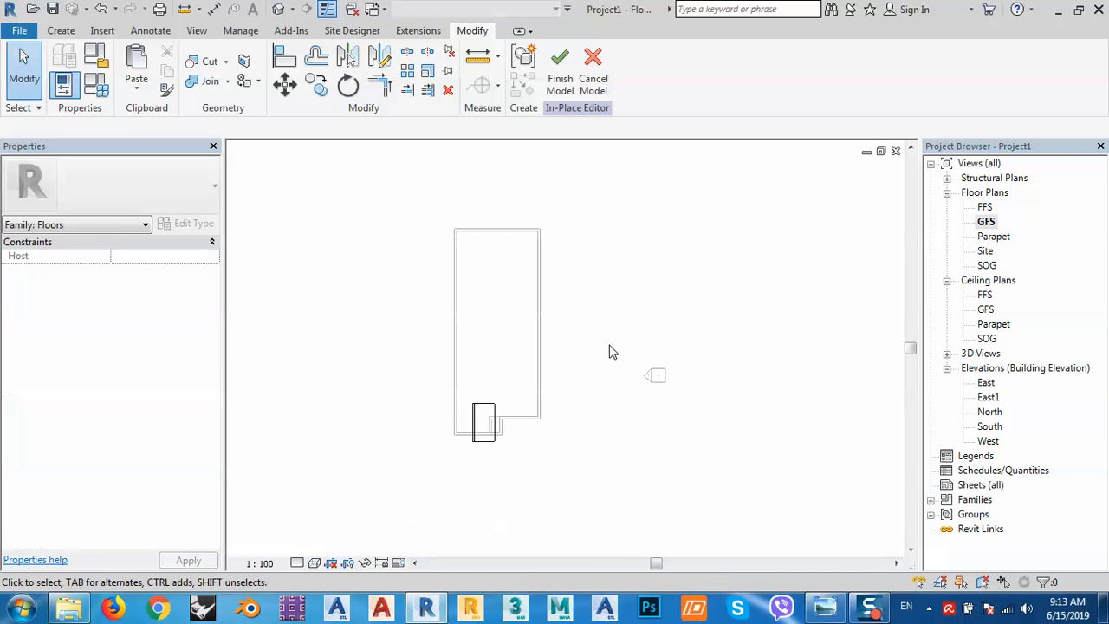
Centre the building outline in the plan and finish the in-place floor model.
middle_drag(612, 352, 593, 312)
scroll(494, 397, up, 2)
middle_drag(436, 243, 436, 301)
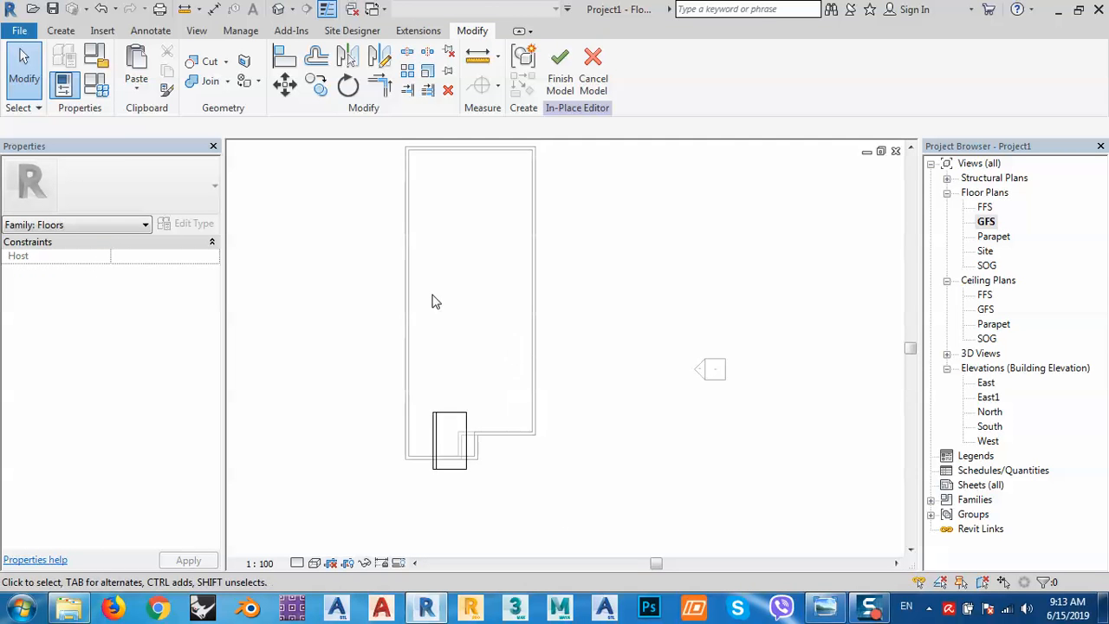
click(560, 80)
middle_drag(509, 326, 503, 327)
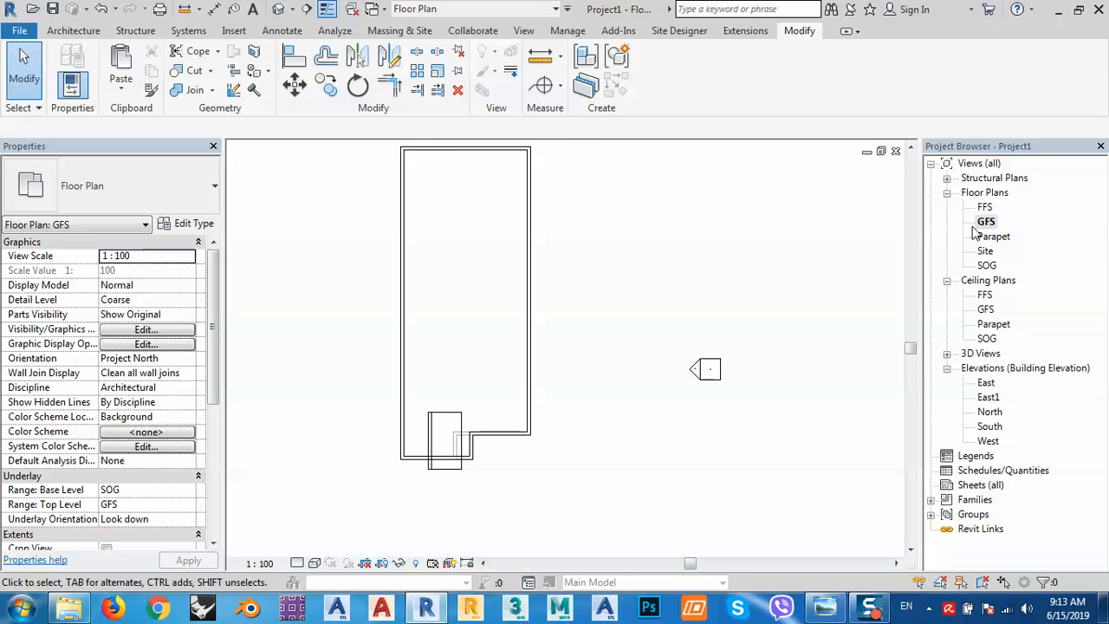
Start a new Generic Floor - 400mm sketch from the Architecture tab, skipping the roof options.
click(84, 35)
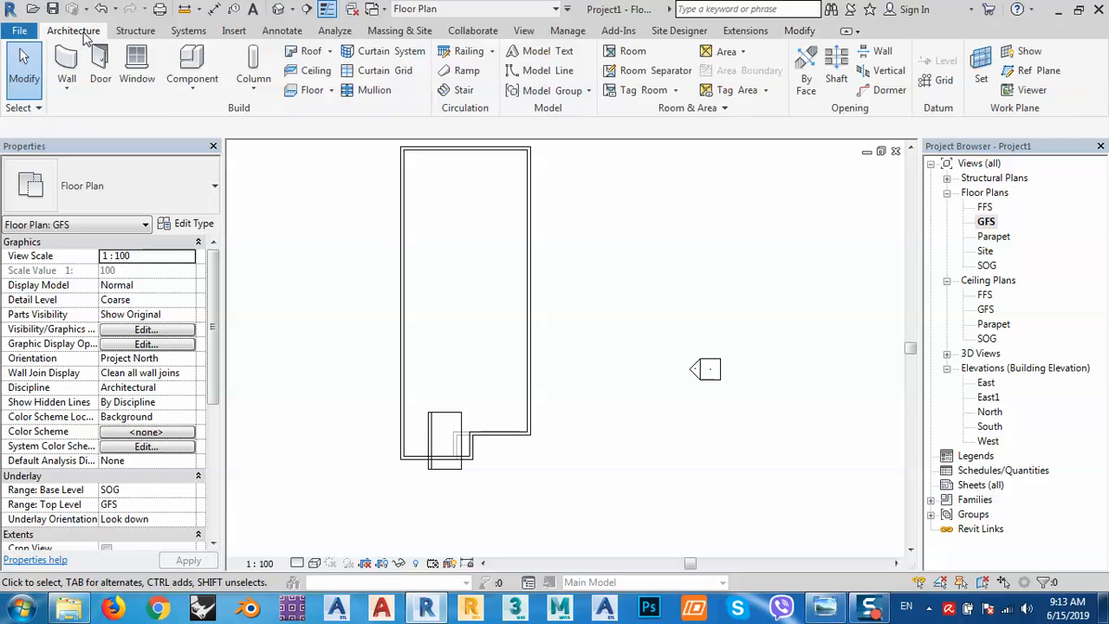
click(329, 52)
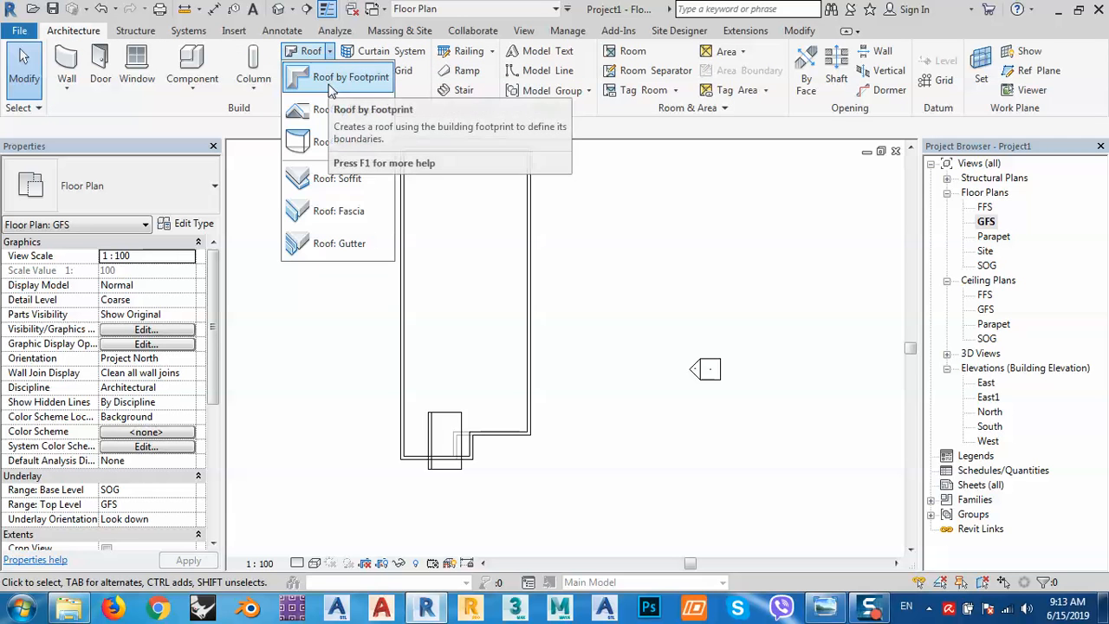
click(335, 339)
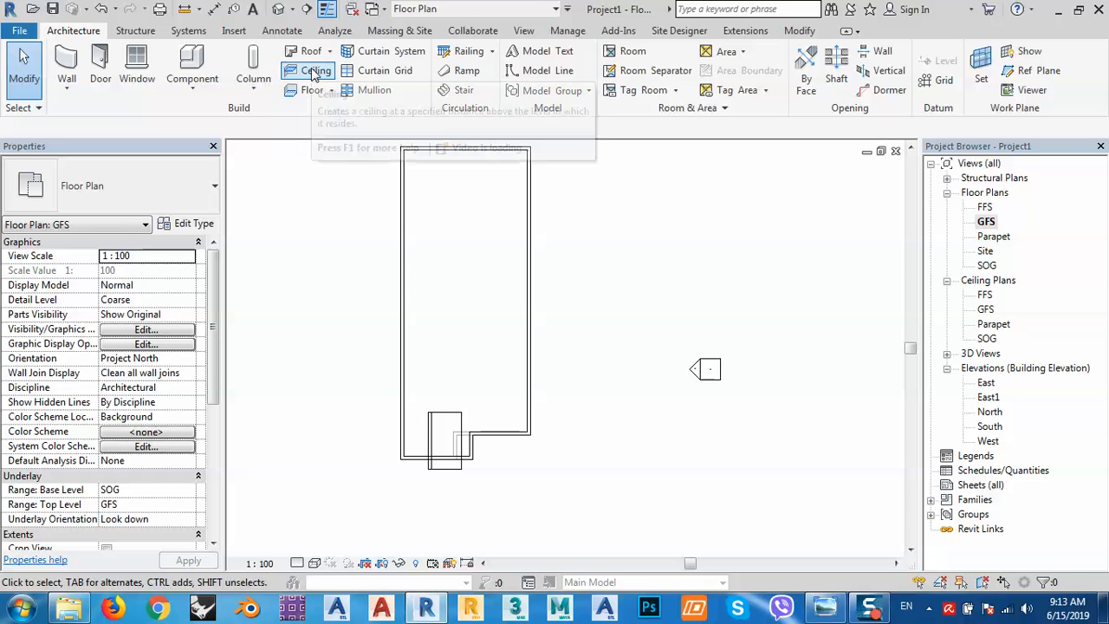
click(310, 91)
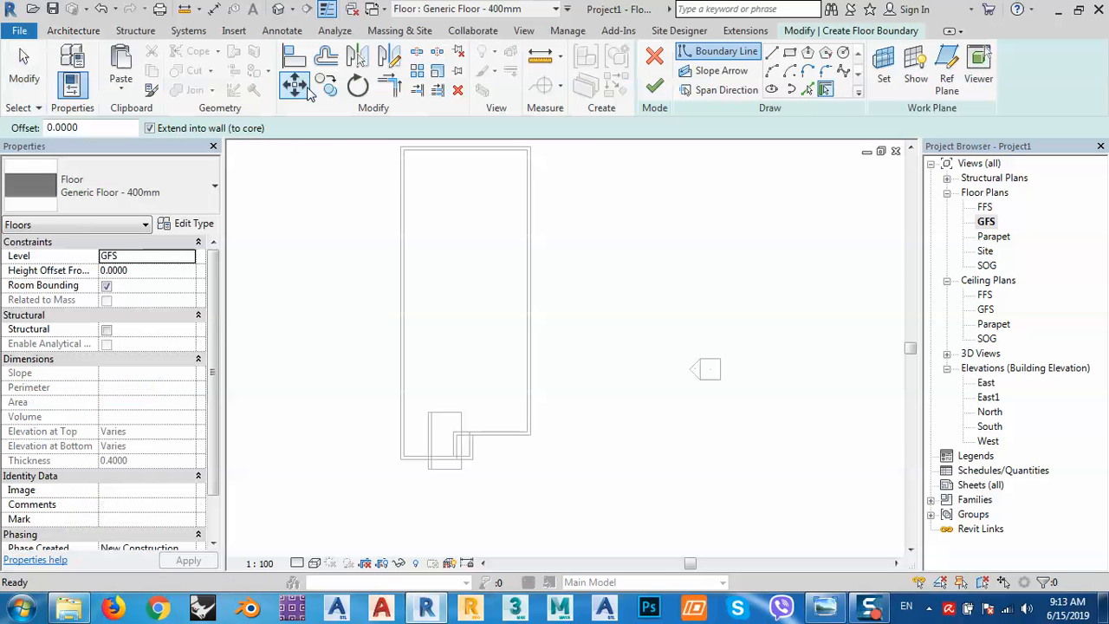
Pick the top, right and bottom walls as floor boundary lines.
click(810, 88)
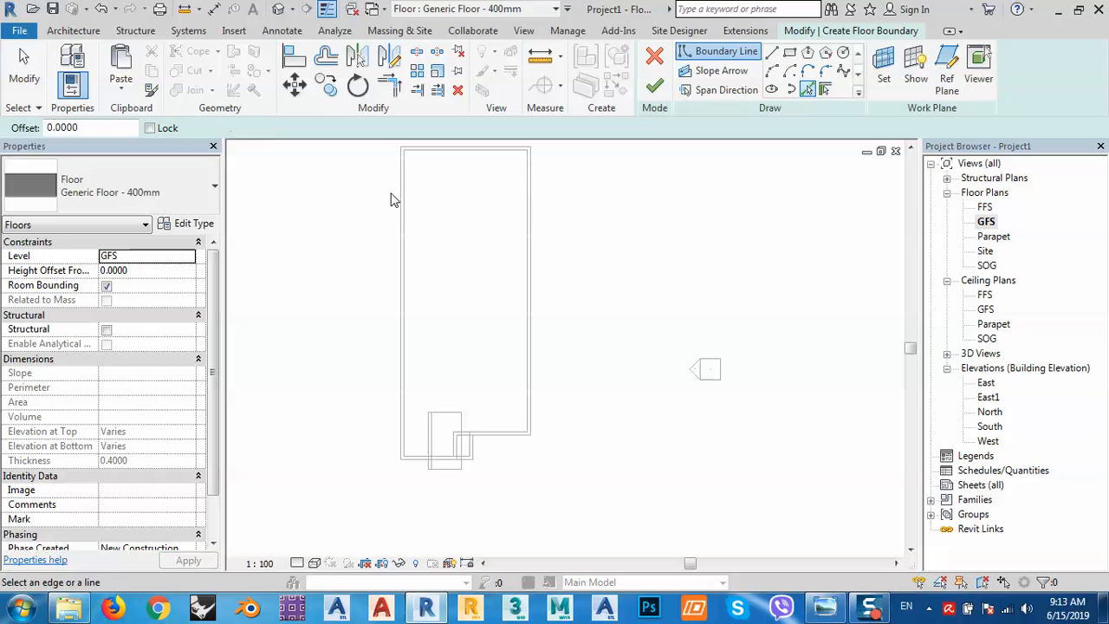
click(436, 149)
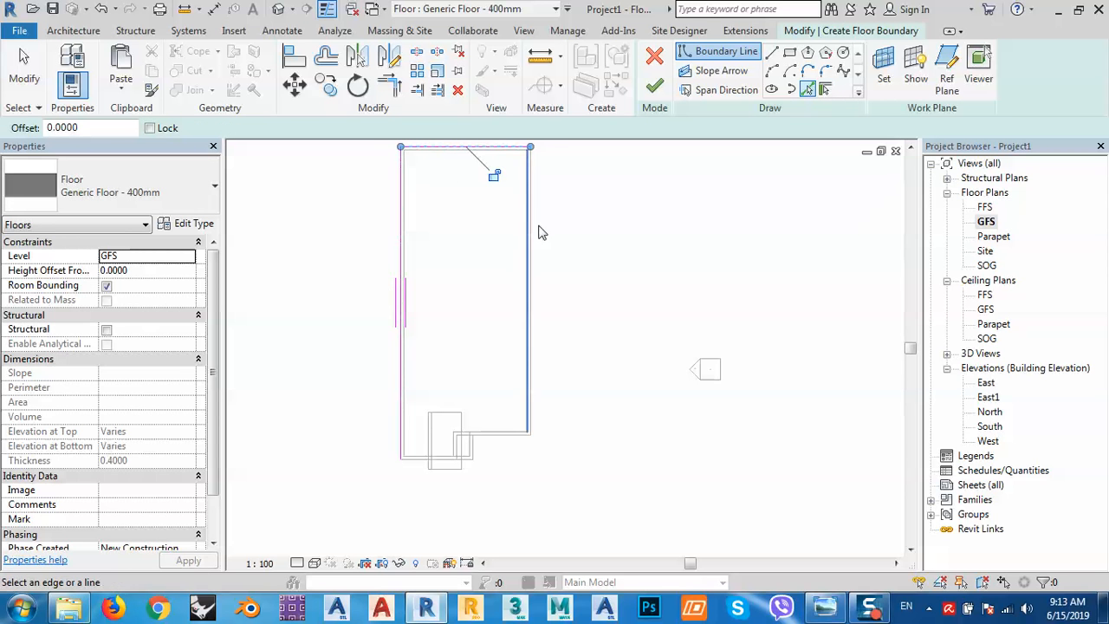
click(531, 243)
scroll(482, 455, up, 2)
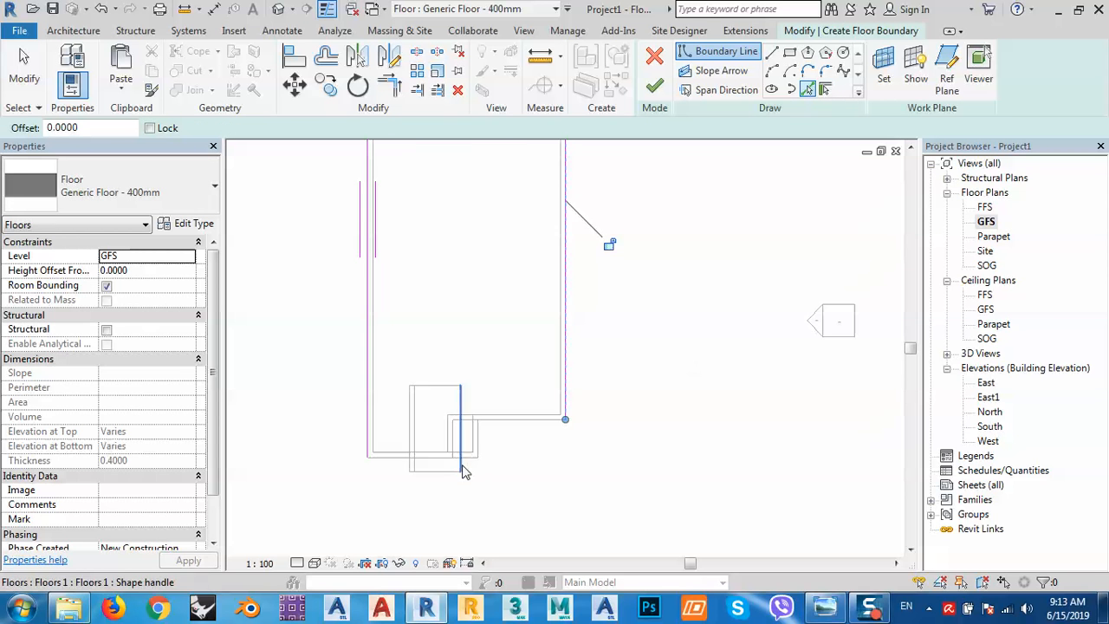
click(469, 468)
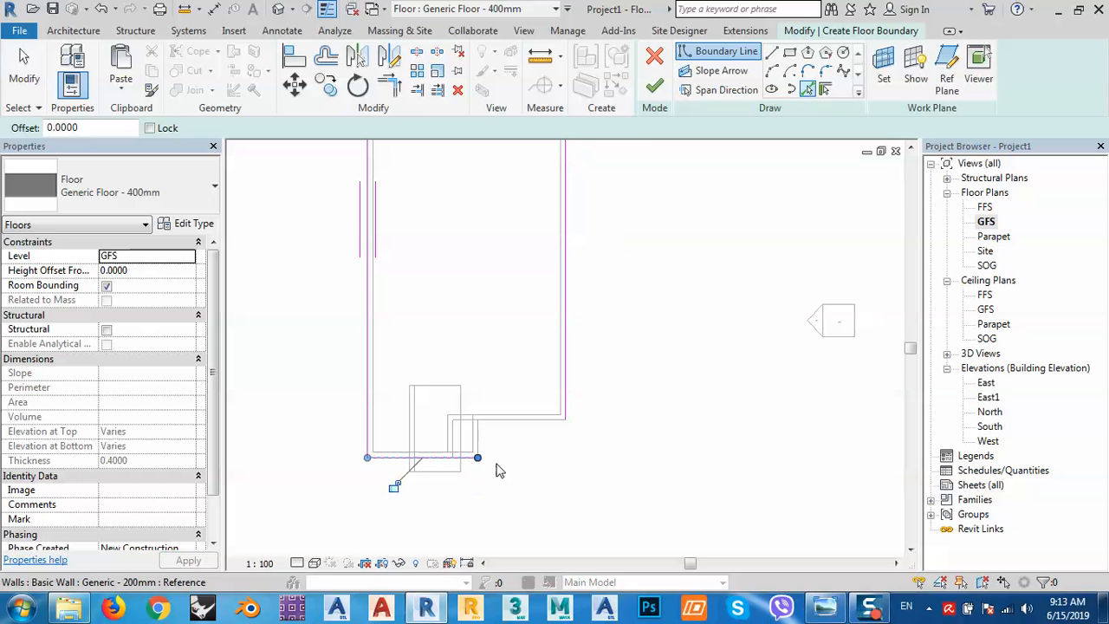
Check the reference photo twice, then bring the bottom corner into view and switch to the Line tool.
click(822, 608)
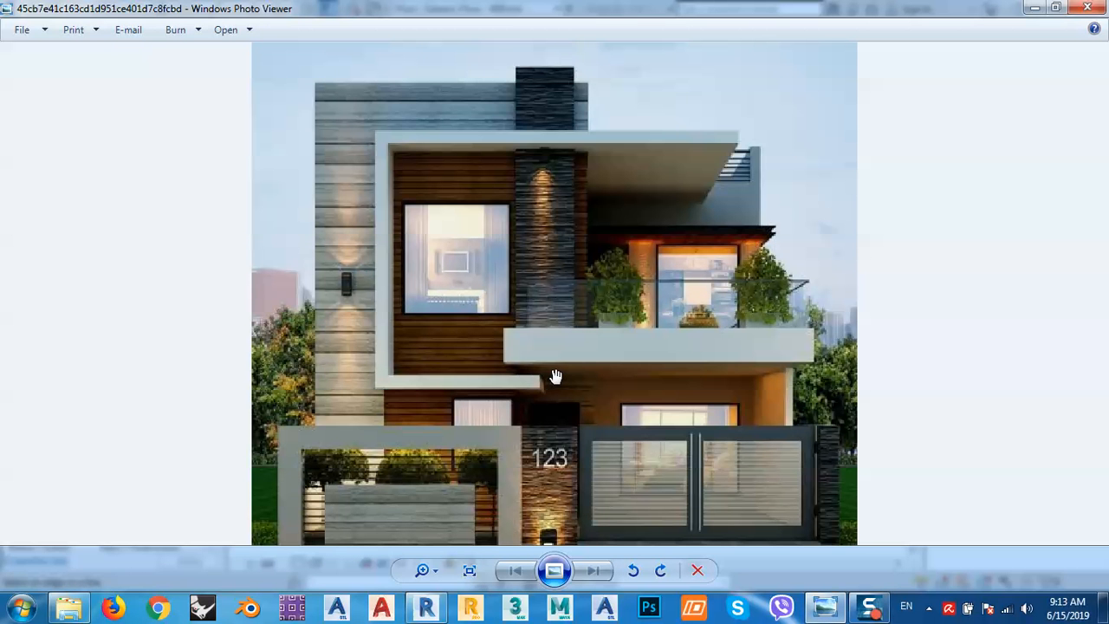
click(1036, 9)
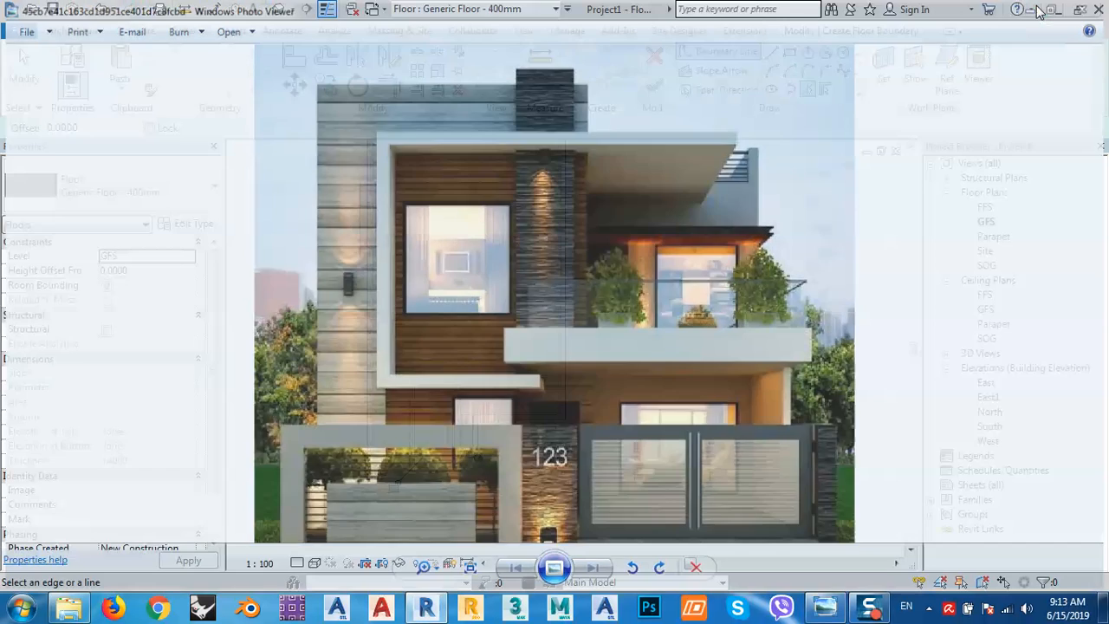
click(824, 608)
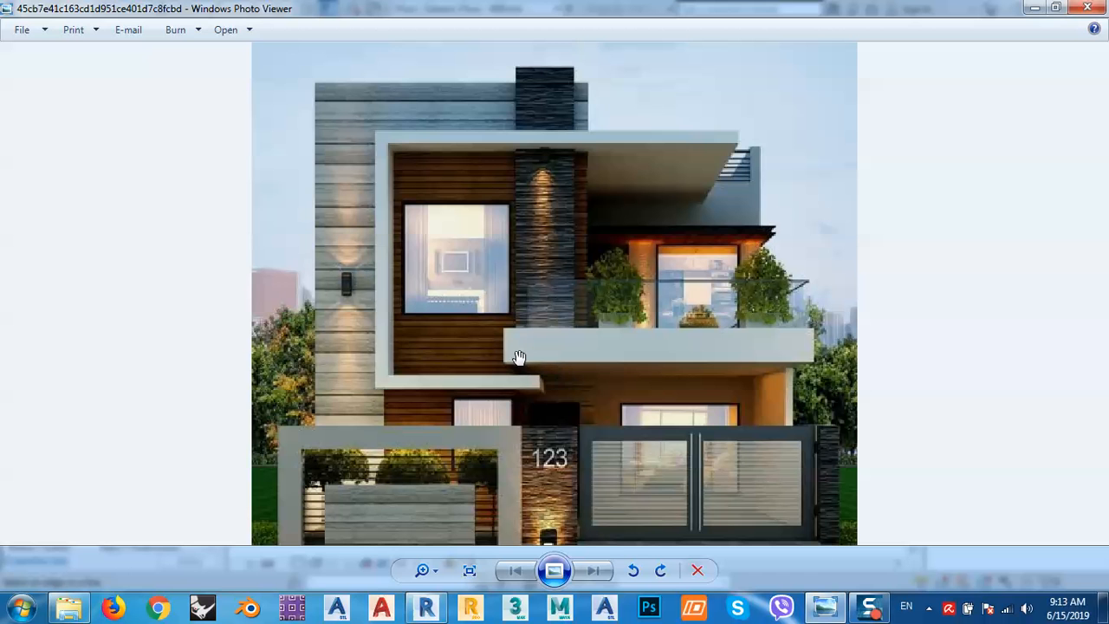
click(1036, 10)
middle_drag(512, 482, 527, 390)
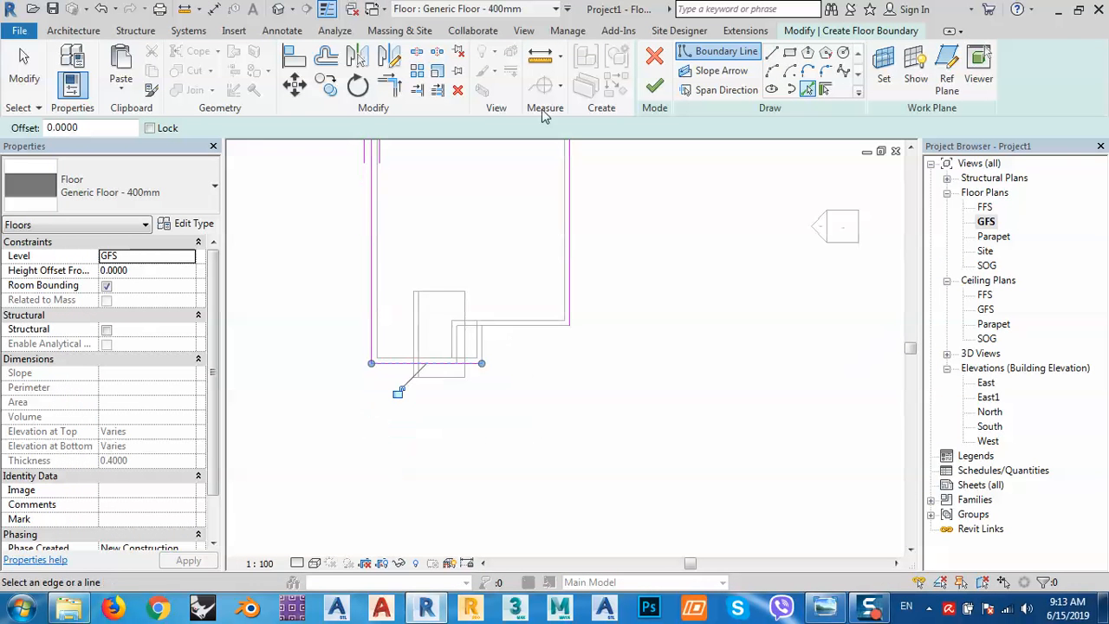
click(771, 53)
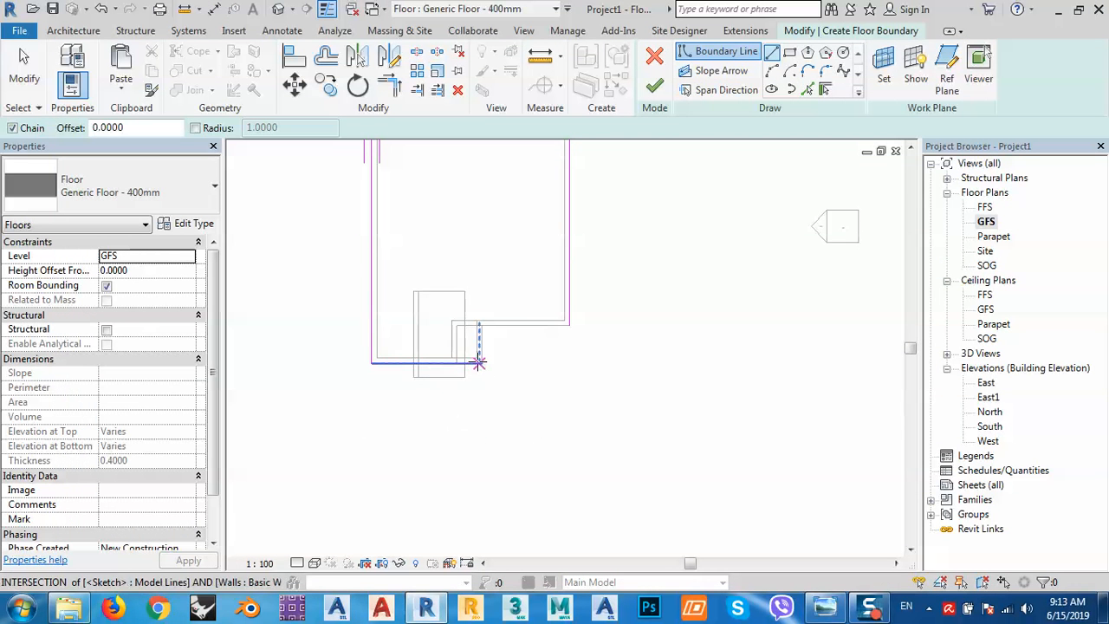
Draw a 1 m vertical boundary line and a horizontal line below the bottom-right corner.
scroll(478, 364, up, 2)
click(463, 364)
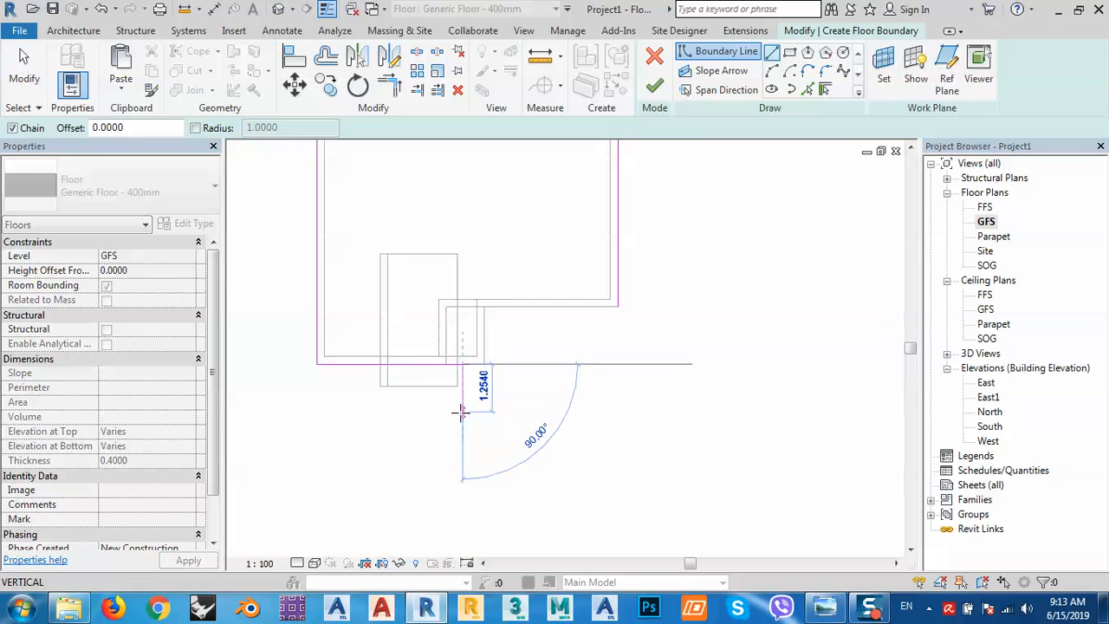
text(1.2)
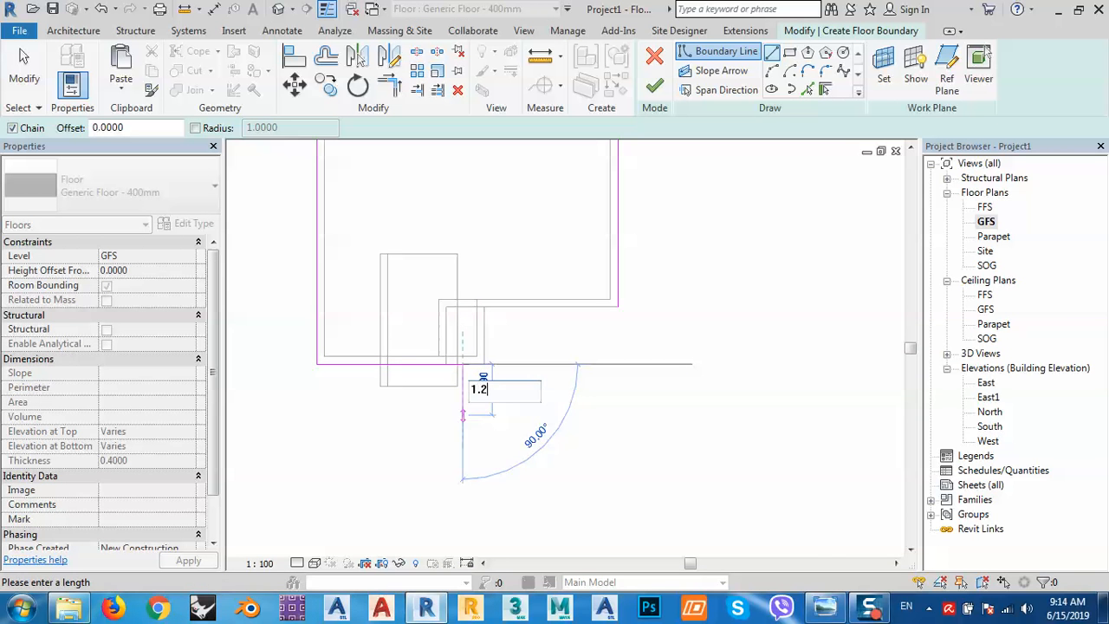
key(Return)
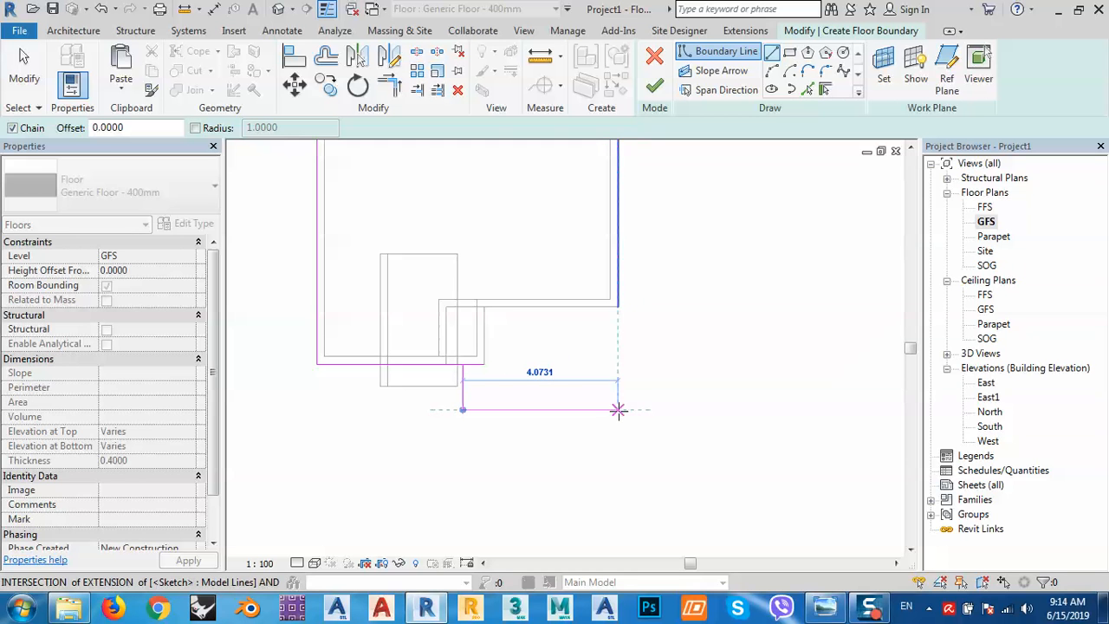
click(601, 409)
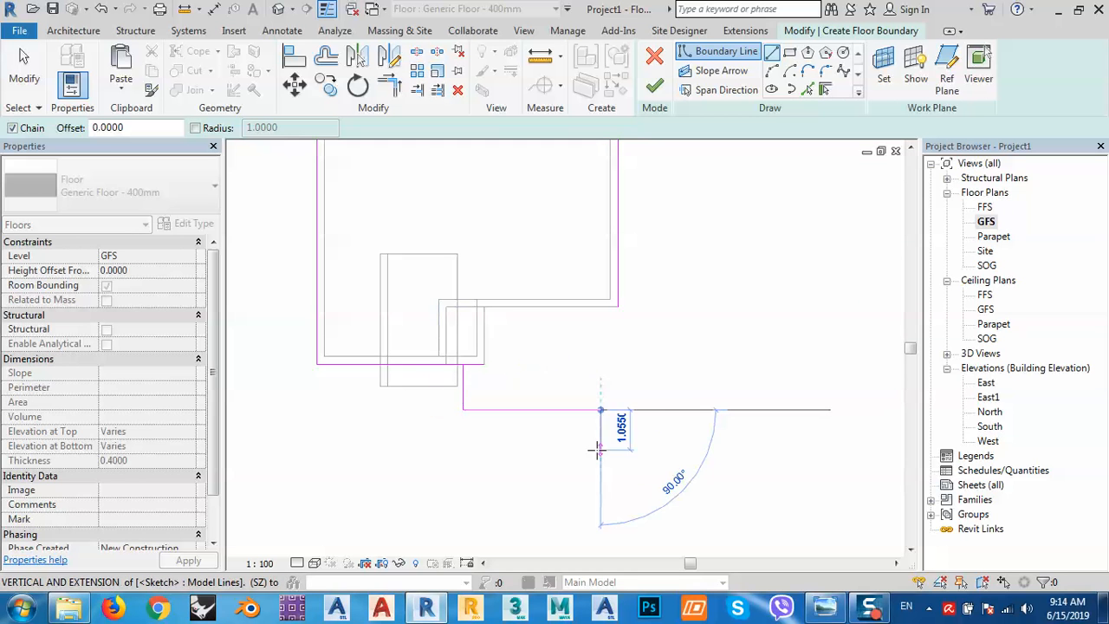
key(Escape)
key(Escape)
Trim and extend the new boundary lines into closed corners using TR.
key(t)
key(r)
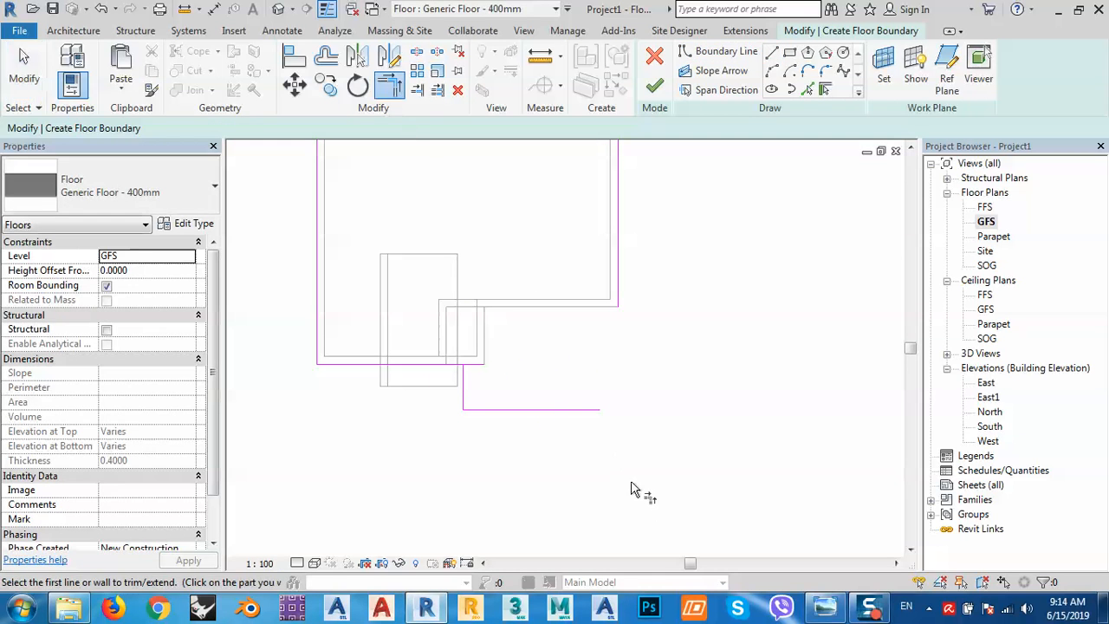
click(591, 410)
click(621, 305)
click(443, 371)
click(461, 390)
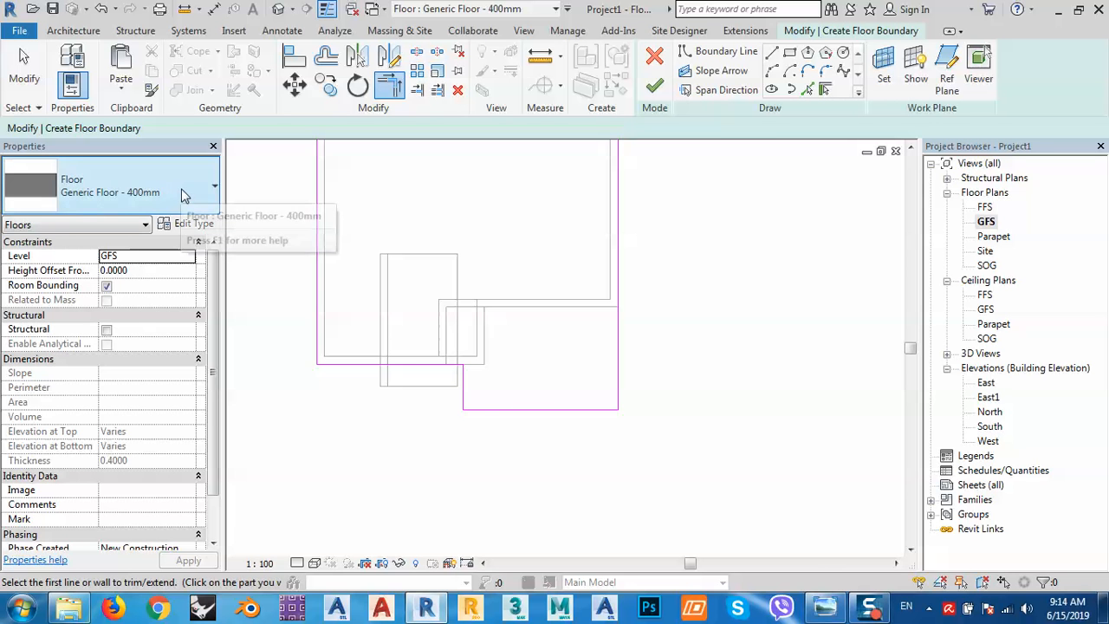
Duplicate the floor type as Generic Floor - 20 cm.
click(191, 223)
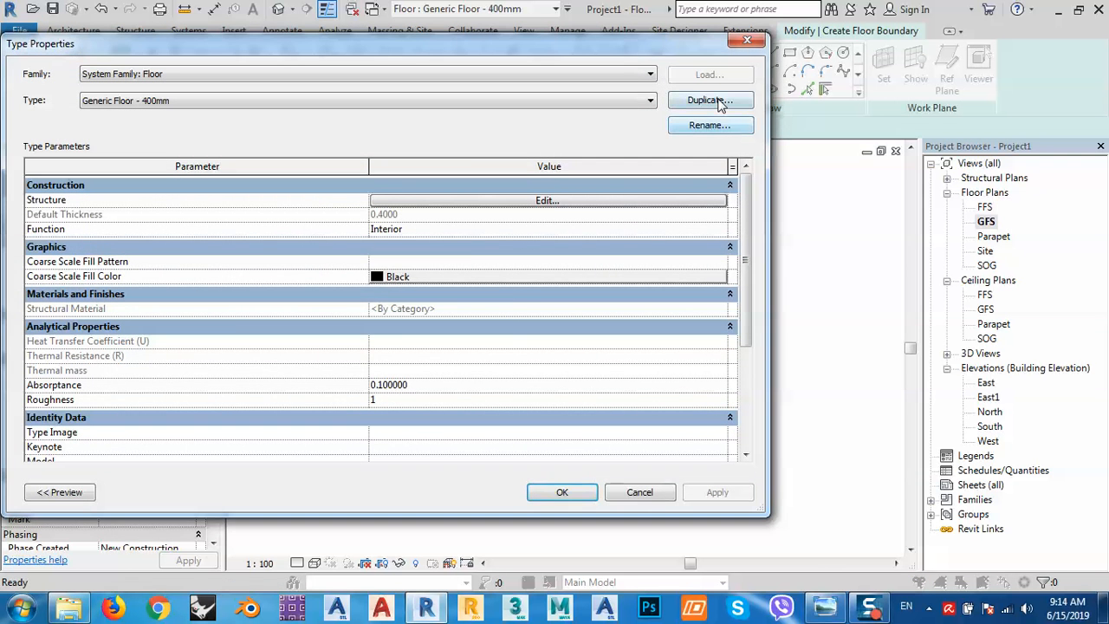
click(709, 101)
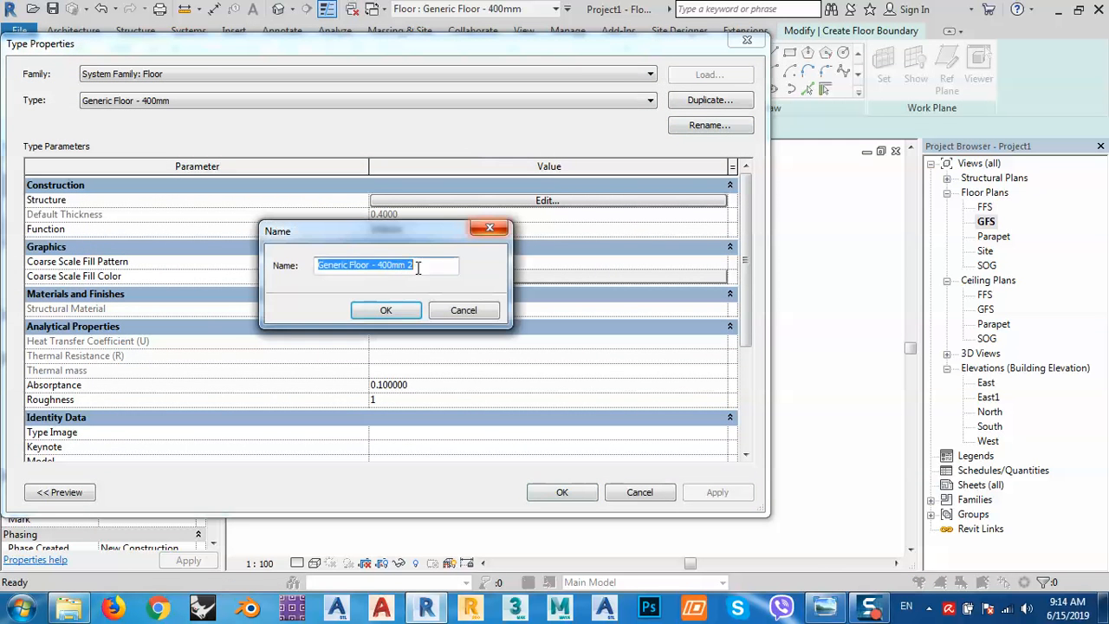
click(413, 265)
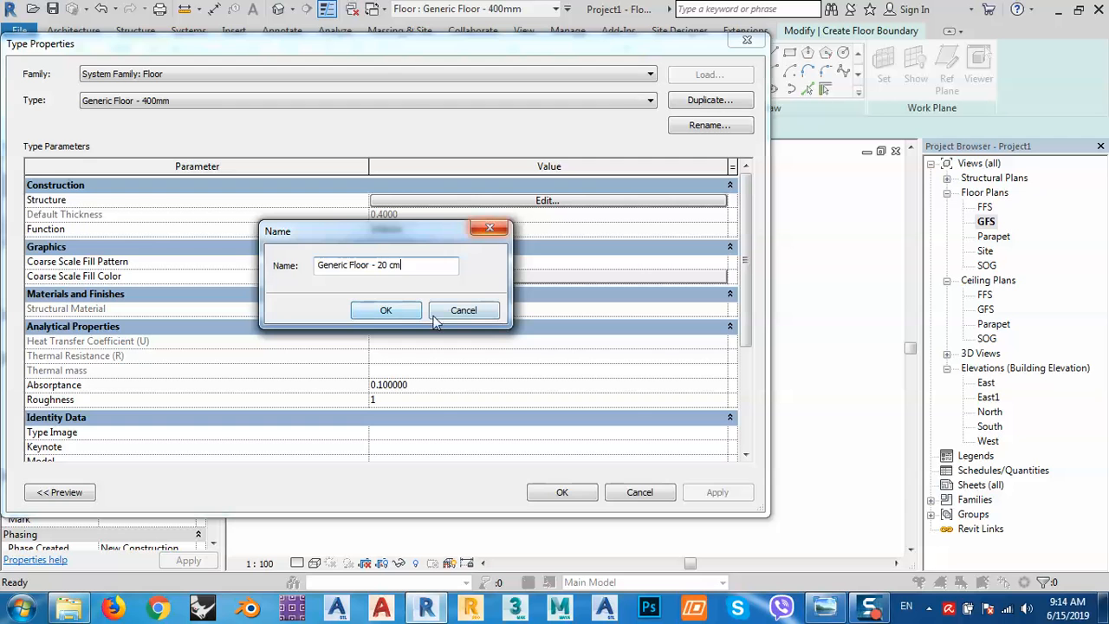
click(381, 311)
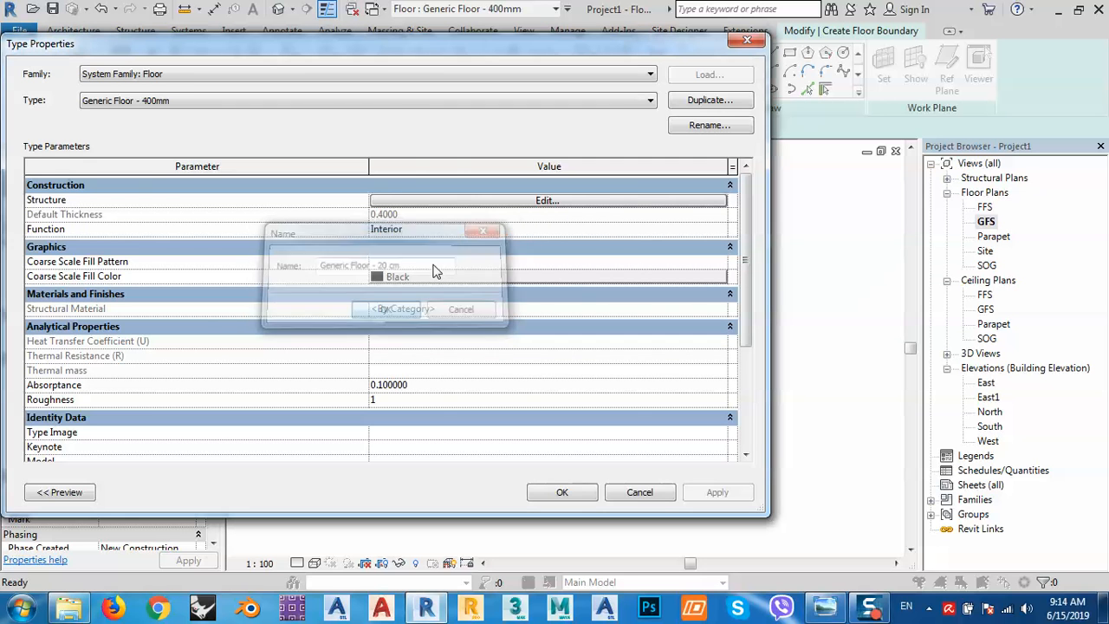
Set the structure layer thickness to 0.2, apply the type, and finish the floor sketch.
click(490, 201)
click(407, 199)
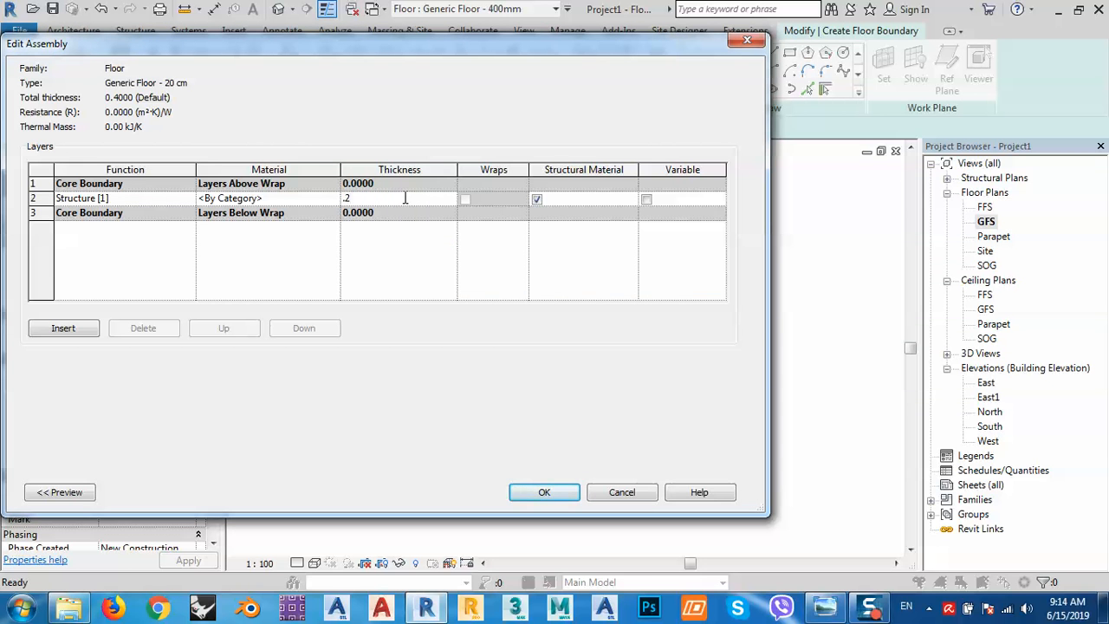
text(.2)
key(Tab)
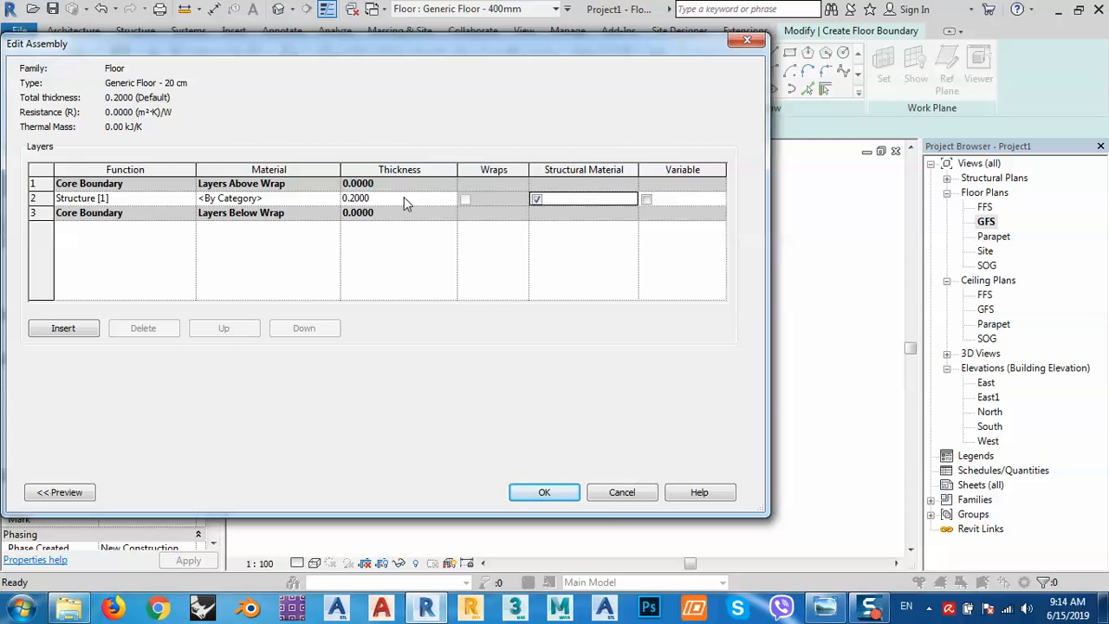
click(544, 492)
click(563, 493)
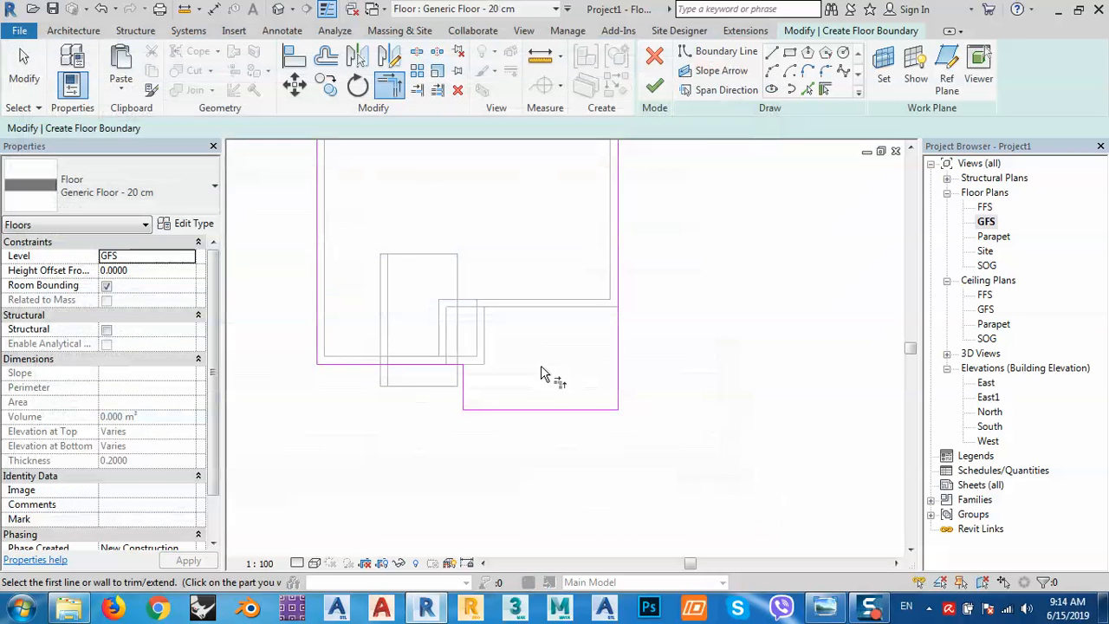
click(656, 87)
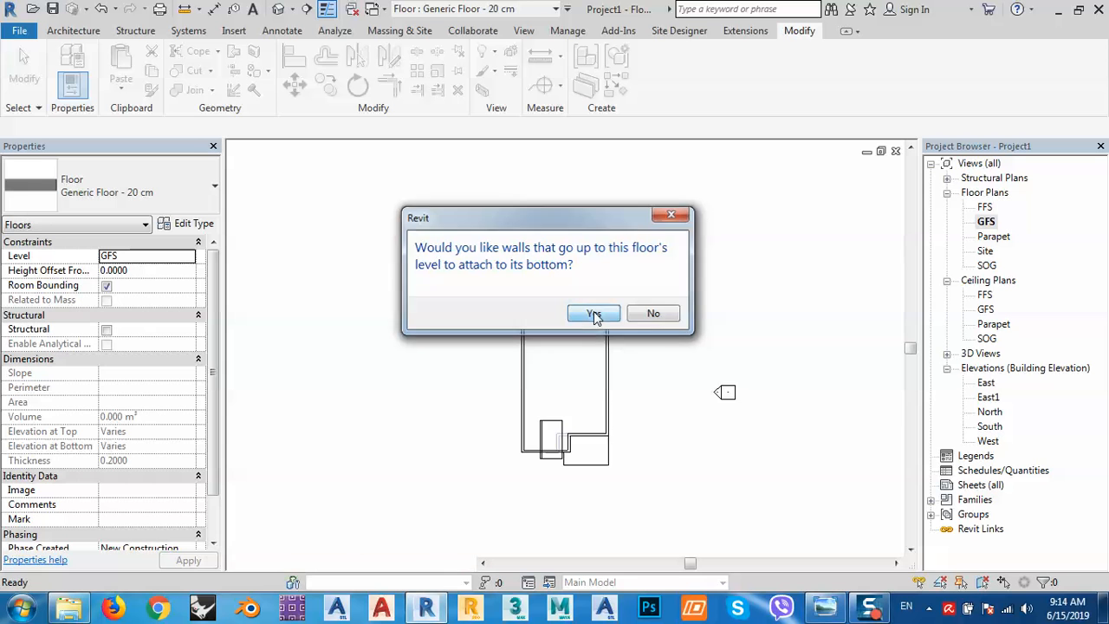
Attach the walls to the floor and view the new 20 cm slab in 3D alongside the reference photo.
click(594, 314)
scroll(577, 419, up, 5)
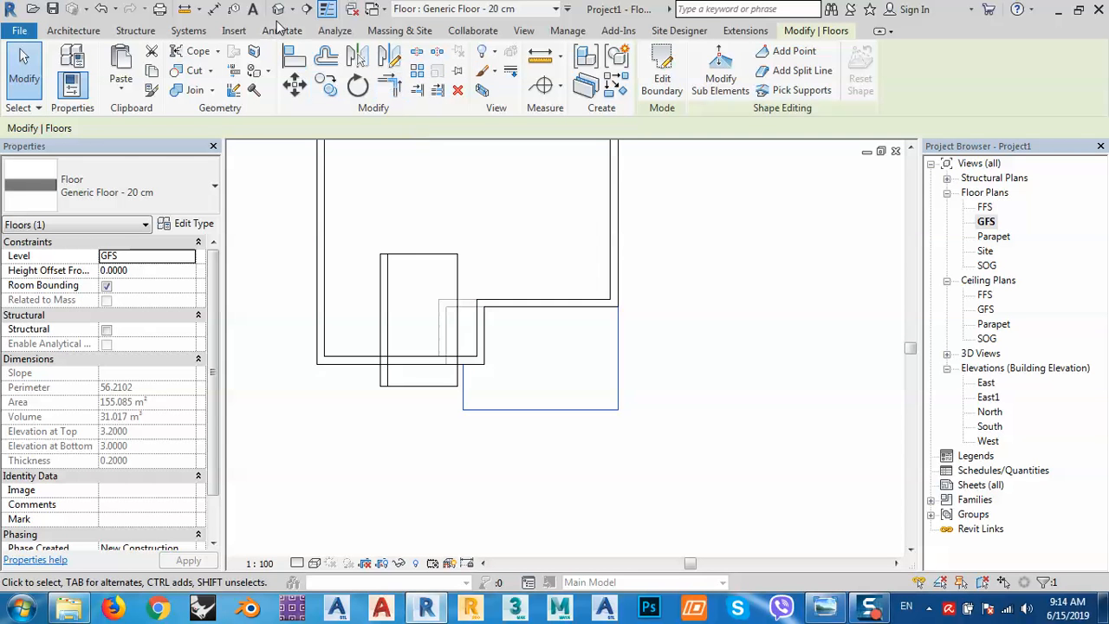
click(278, 9)
middle_drag(592, 493, 676, 298)
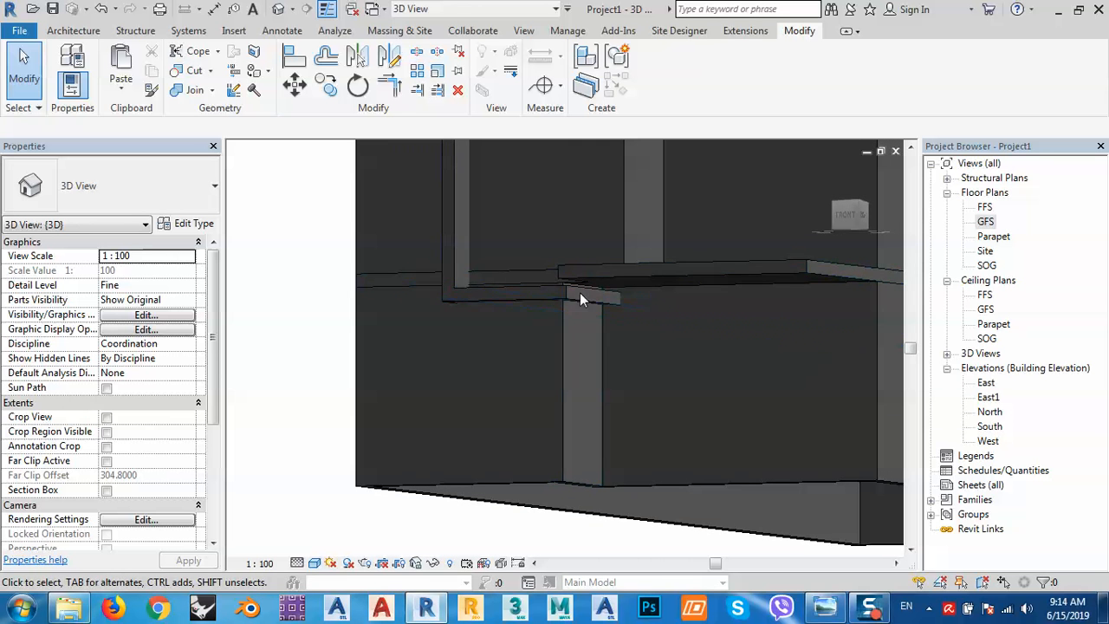
click(814, 611)
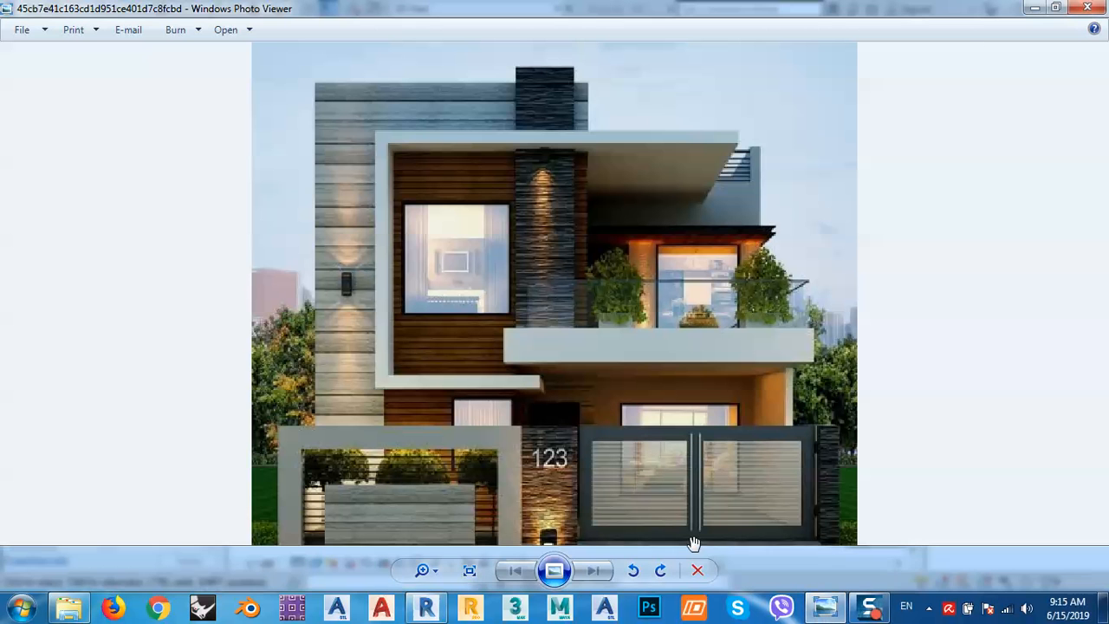
click(427, 609)
Try dragging the slab edge down, undo it, and turn the view to the front.
click(549, 288)
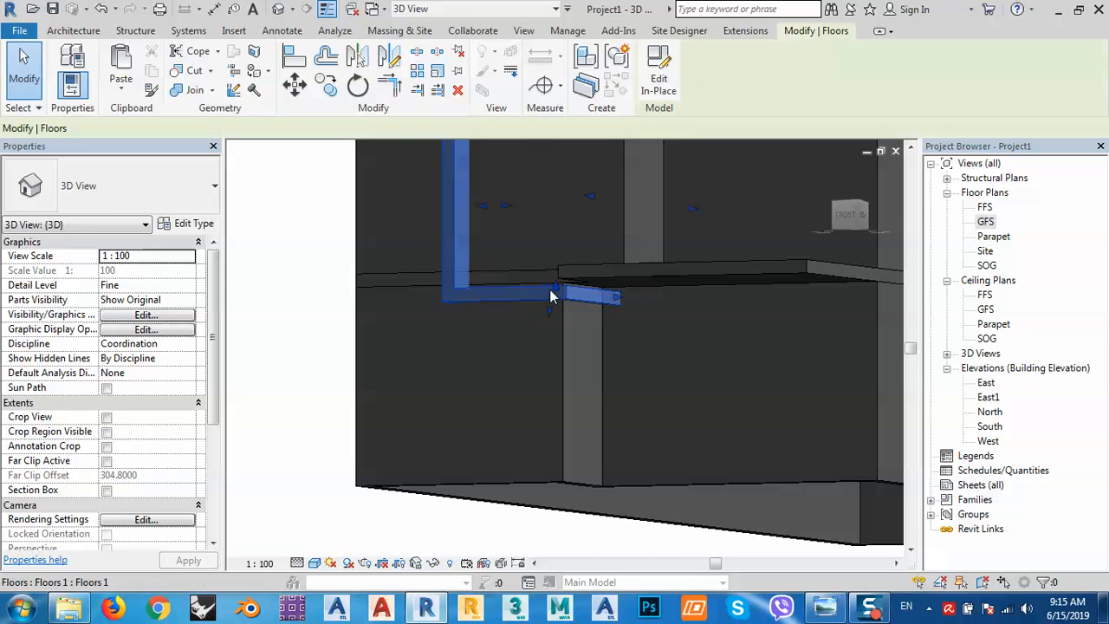
drag(550, 311, 547, 323)
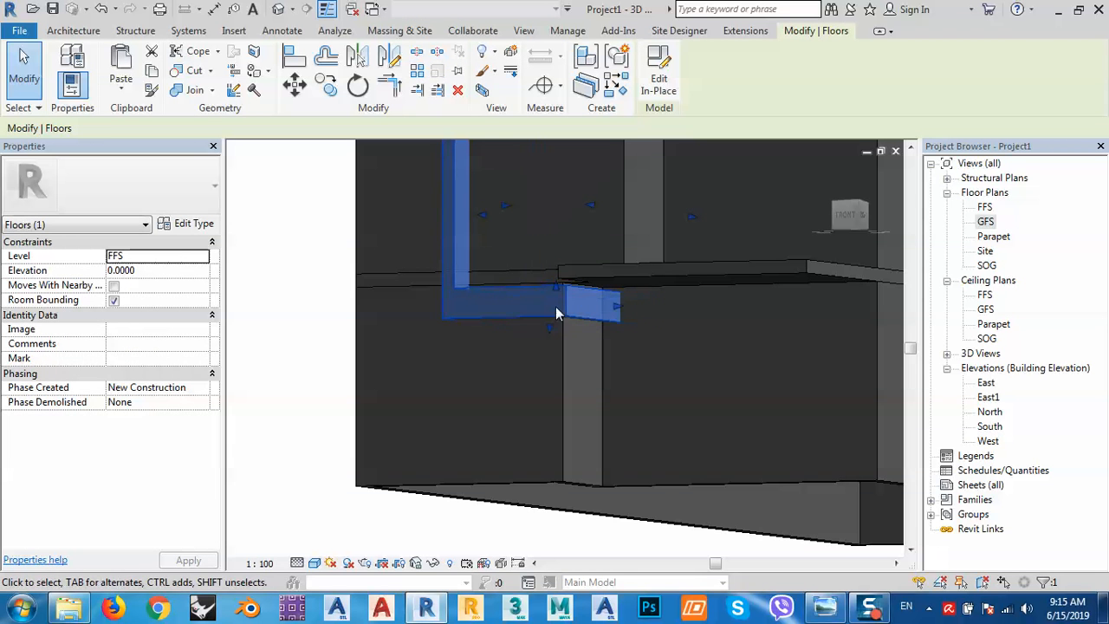
key(ctrl+z)
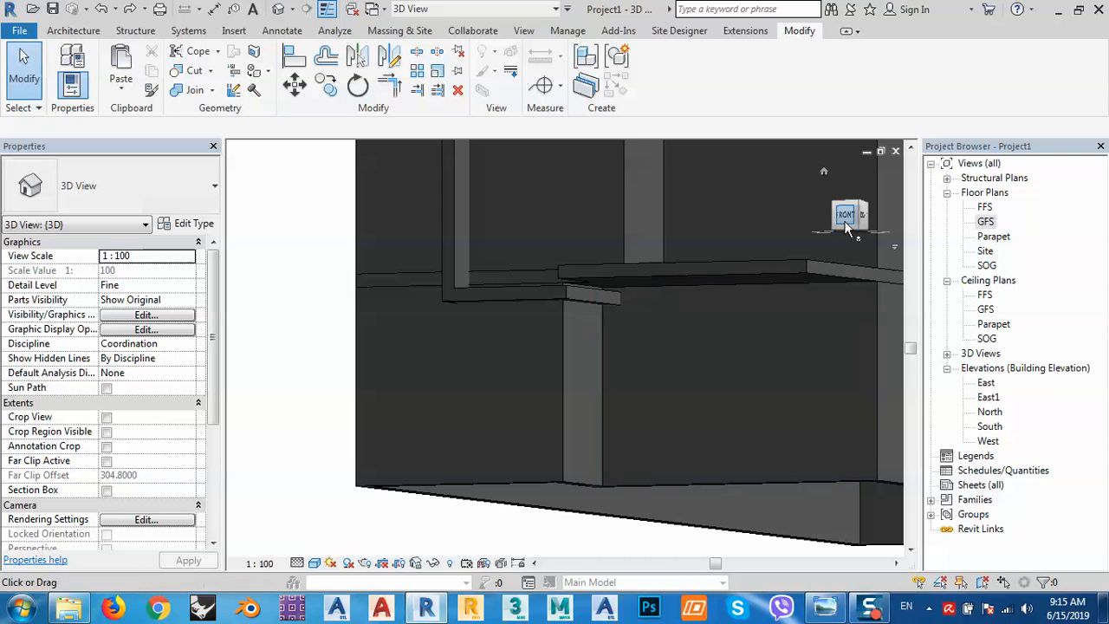
click(845, 217)
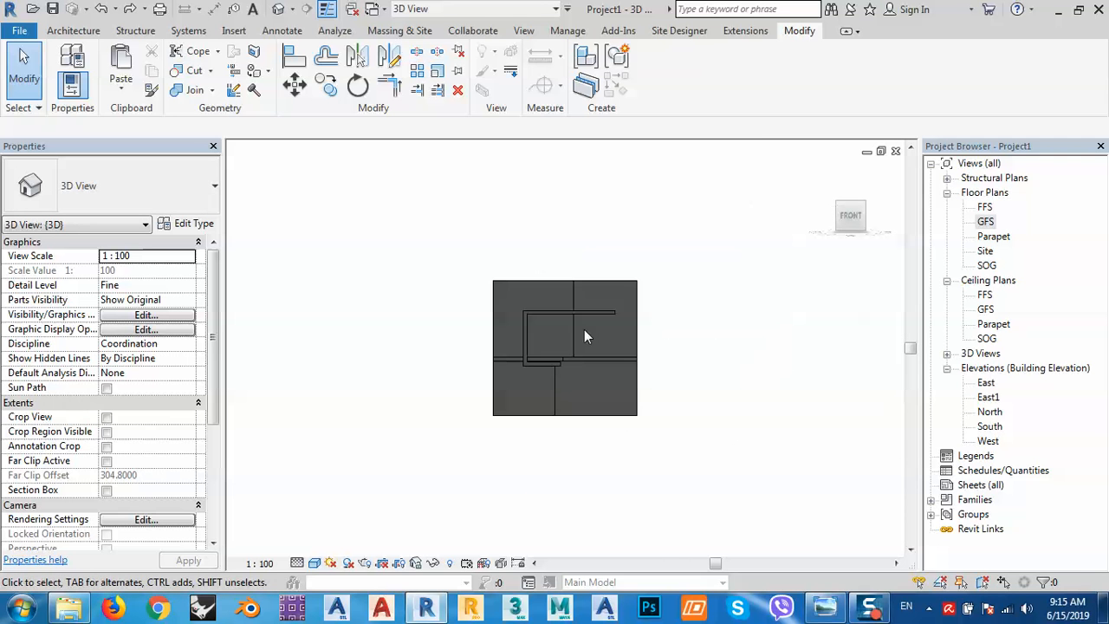
Edit the in-place floor model and switch the view to Wireframe.
click(529, 344)
click(658, 67)
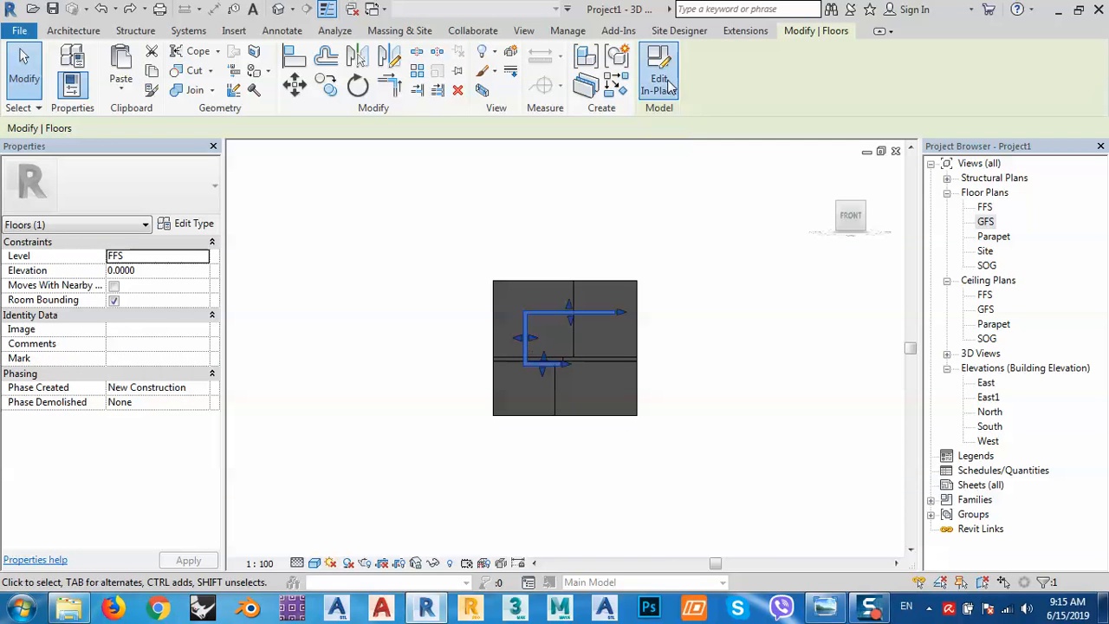
scroll(552, 376, up, 4)
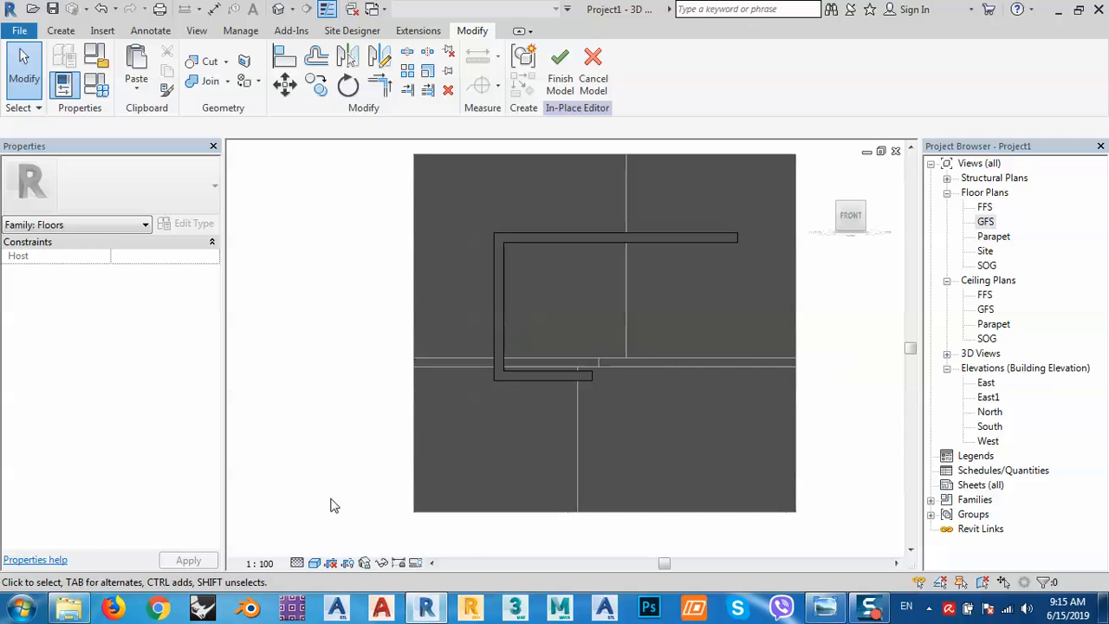
click(315, 564)
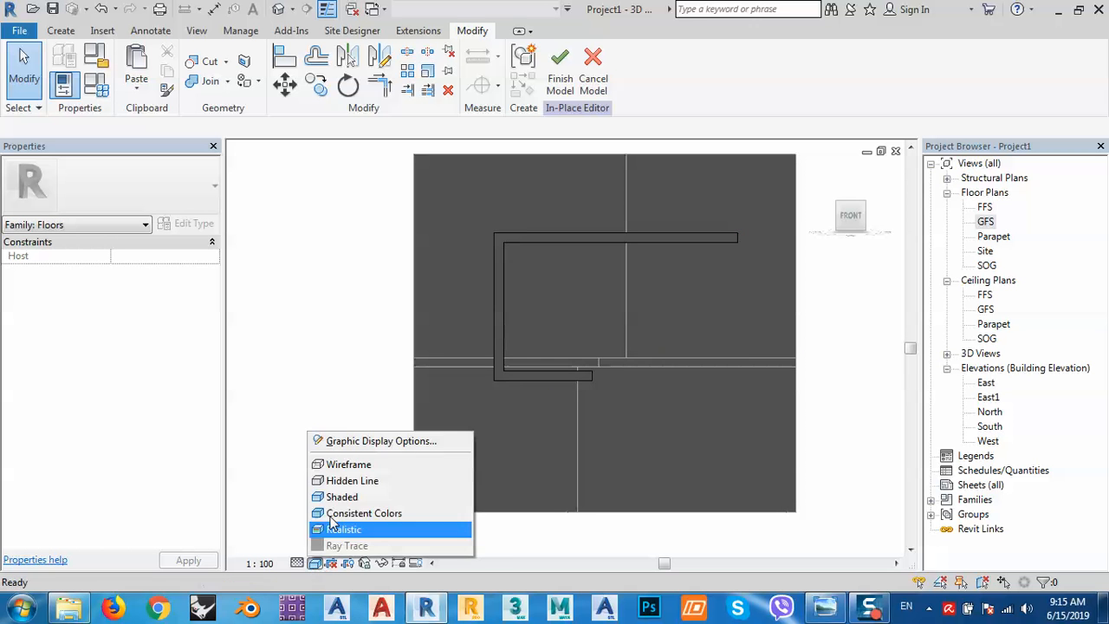
click(336, 464)
scroll(561, 376, up, 2)
Lower the extrusion's three bottom profile lines by two nudges and finish the in-place model.
click(562, 377)
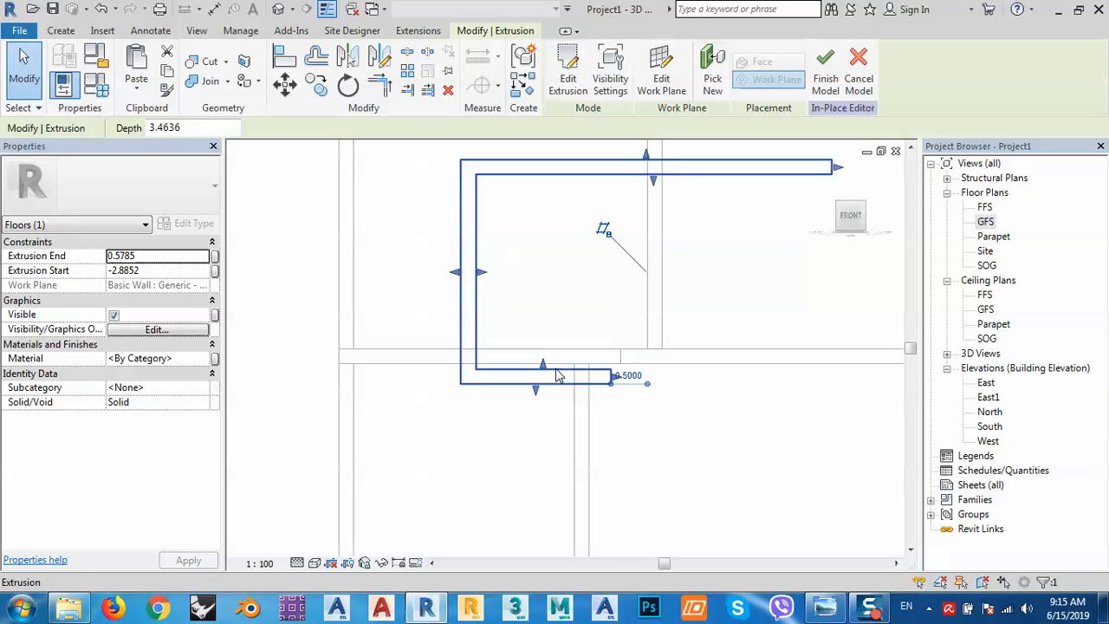
click(567, 74)
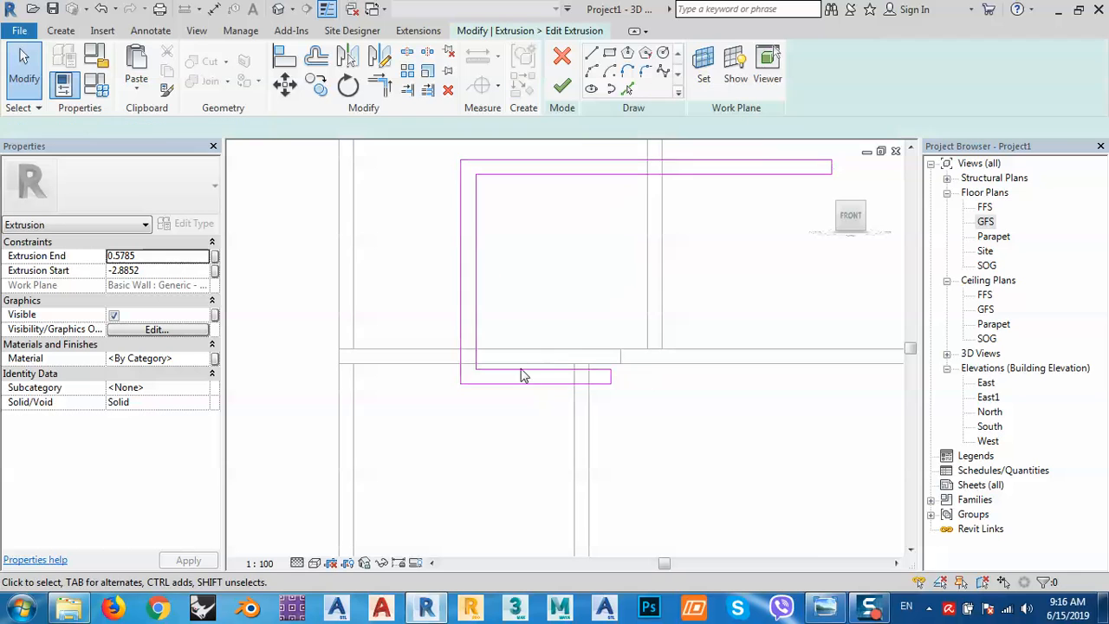
drag(632, 425, 524, 339)
key(Down)
key(Down)
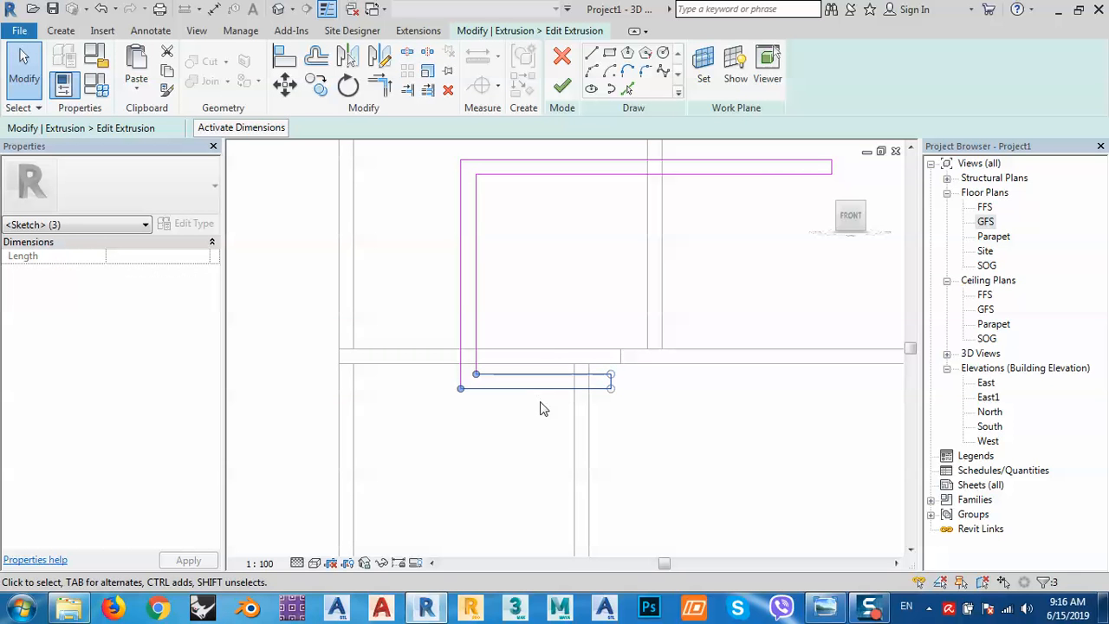
key(Down)
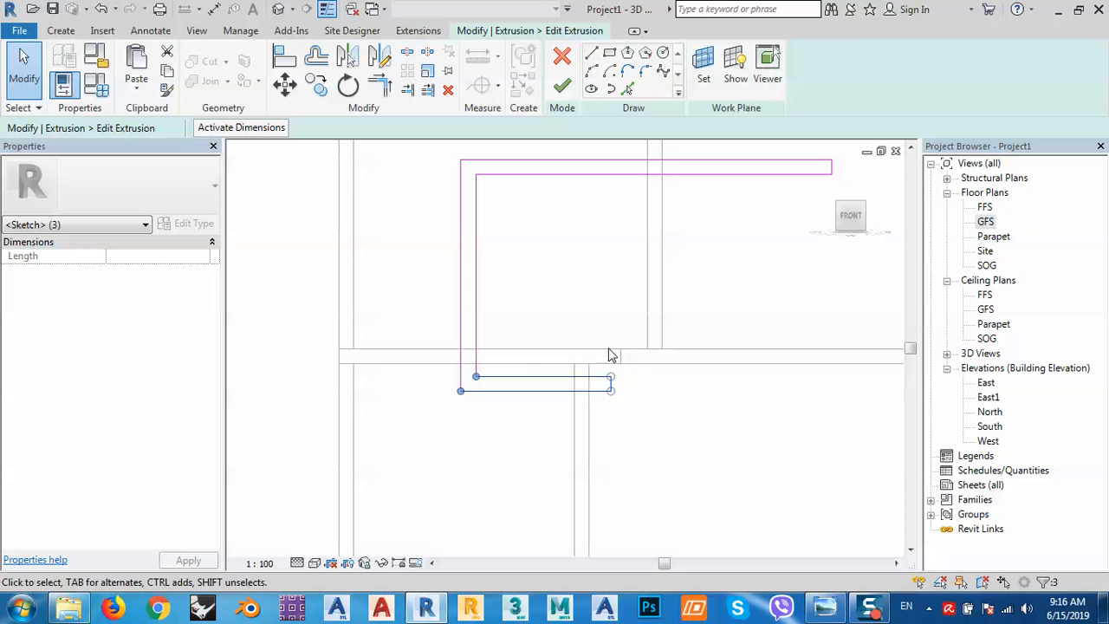
click(561, 84)
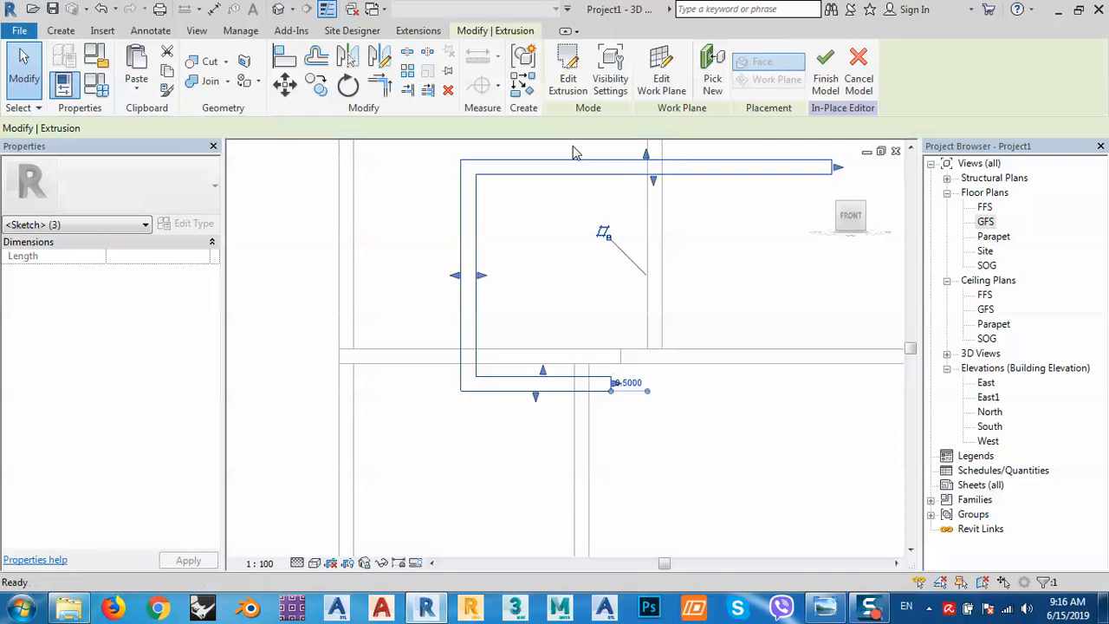
click(824, 69)
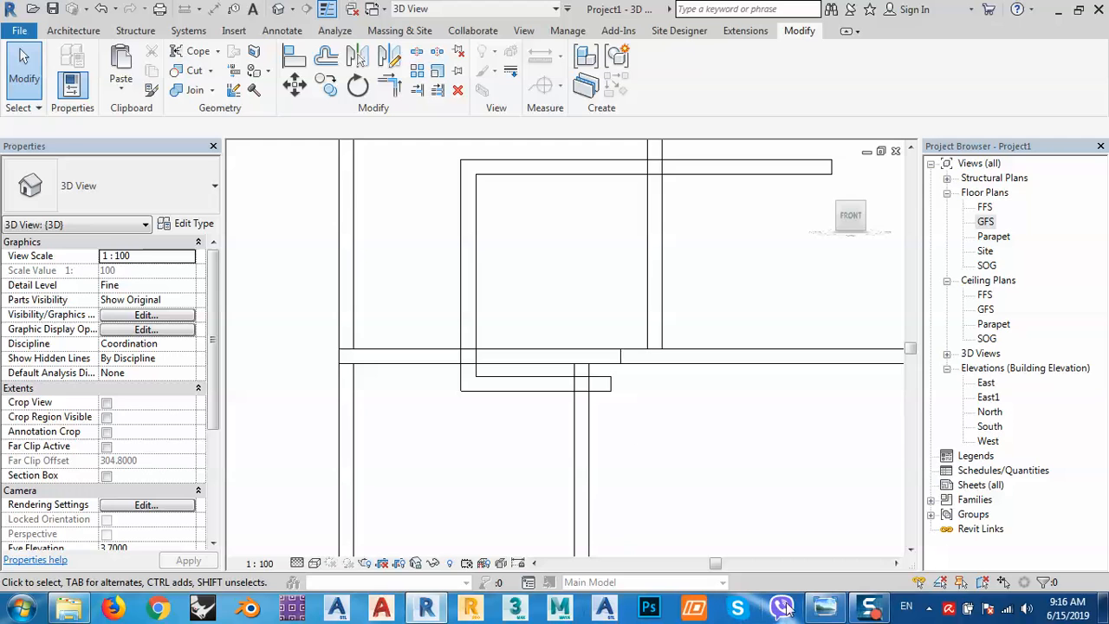
Compare with the reference photo, then open the GFS 20 cm slab's boundary for editing.
click(824, 609)
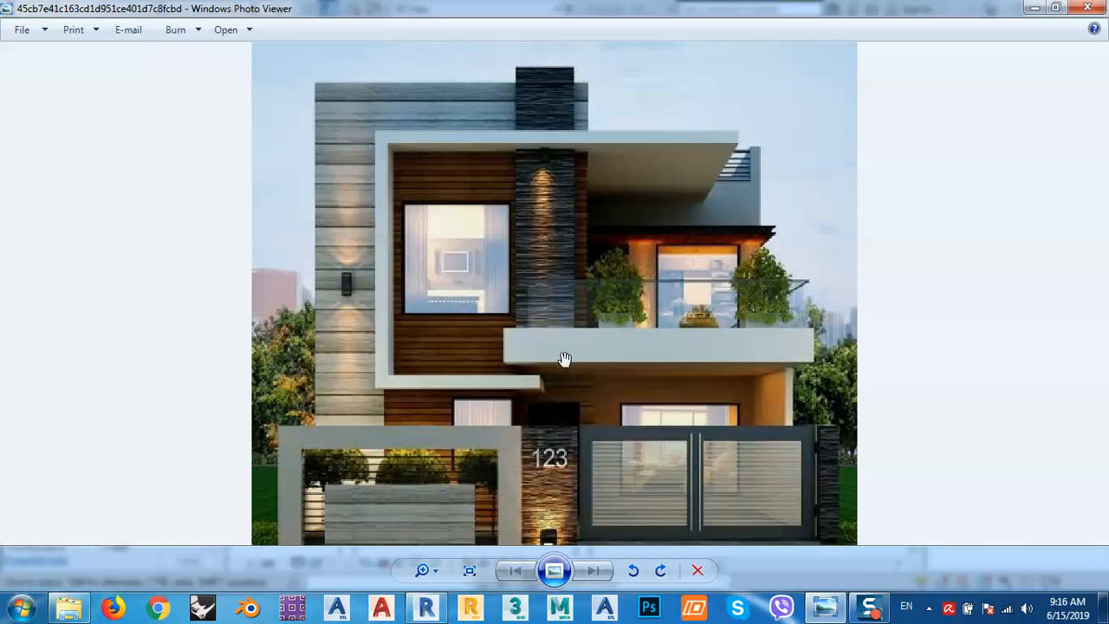
click(1035, 8)
mouse_move(708, 364)
shift+middle_down()
mouse_move(701, 409)
mouse_move(624, 459)
mouse_move(664, 286)
shift+middle_up()
click(606, 472)
click(662, 80)
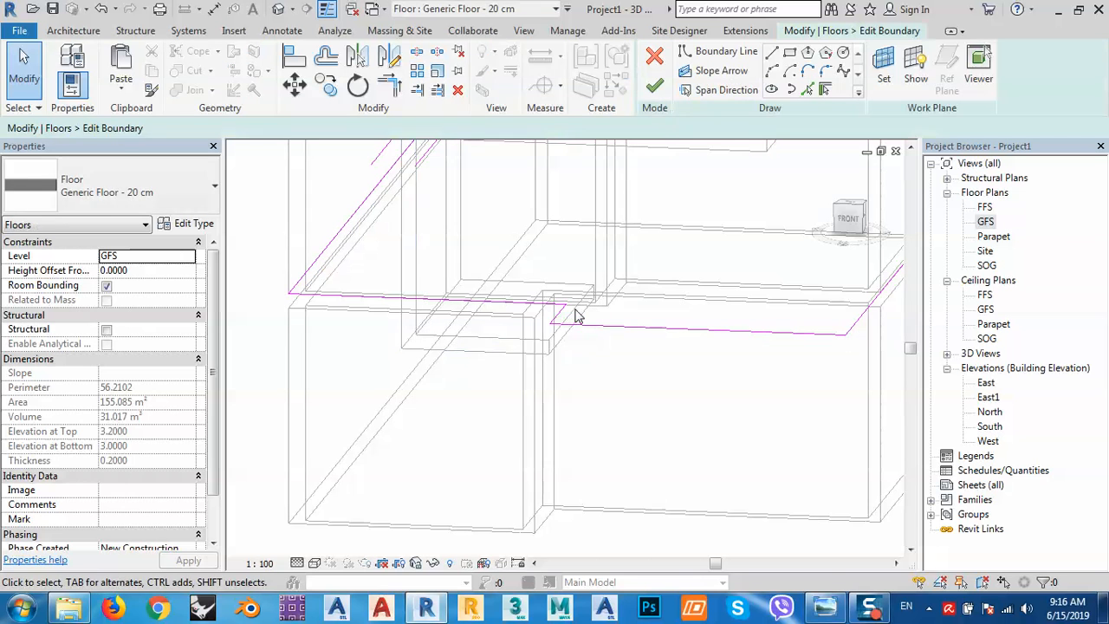
Nudge the short floor boundary line left five times, checking in the Front view.
click(559, 314)
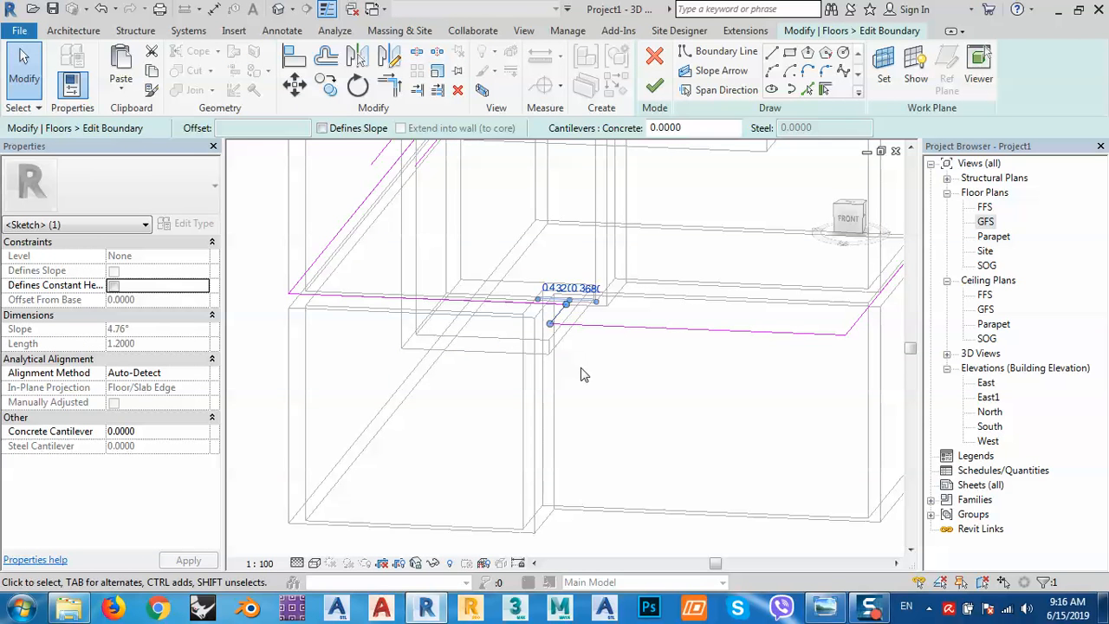
key(Left)
key(Left)
key(Left)
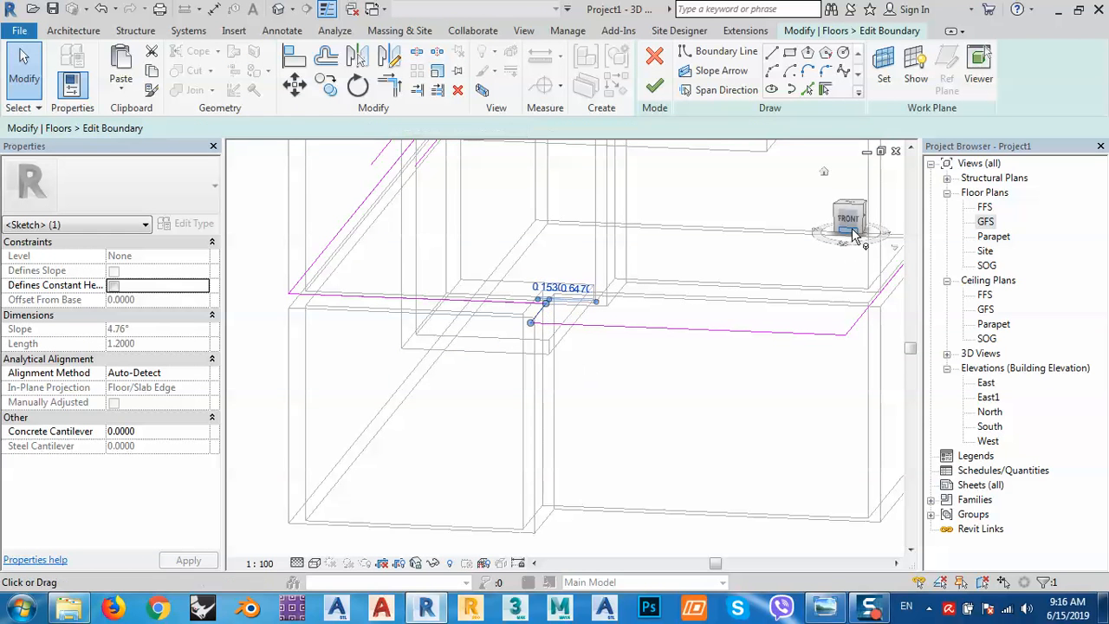
click(853, 232)
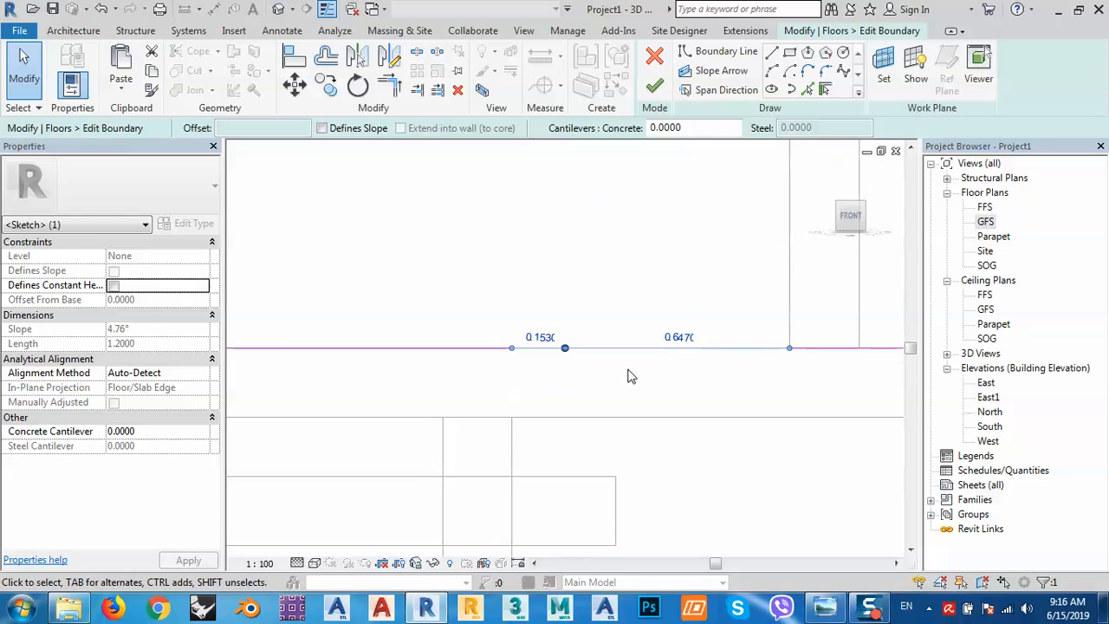
key(Left)
key(Left)
key(Left)
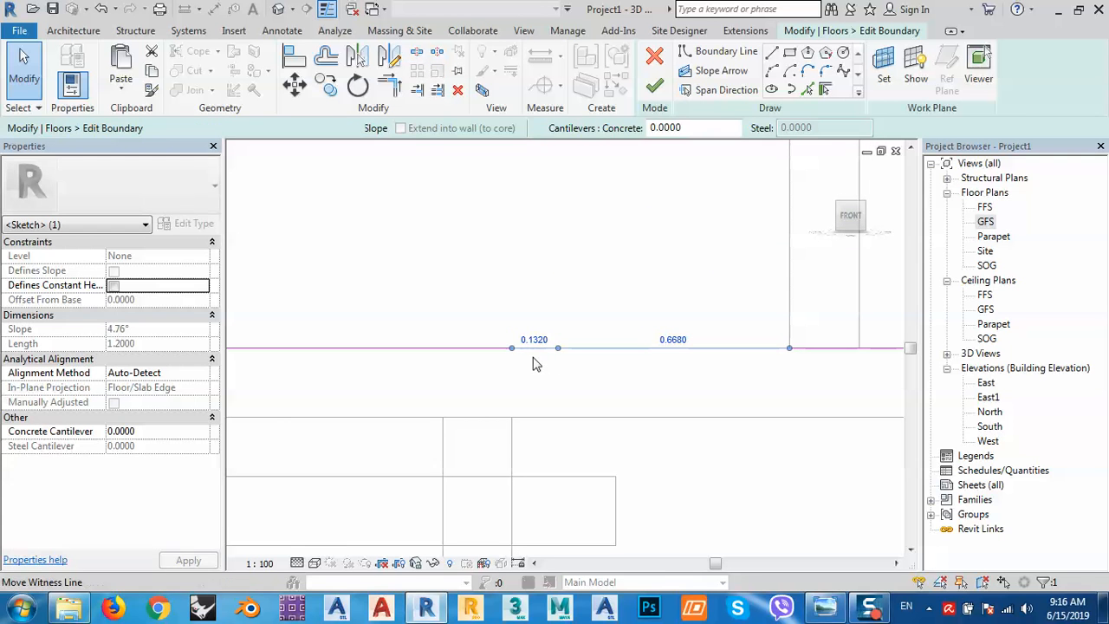
key(Left)
key(Left)
key(Left)
key(Left)
key(Left)
key(Left)
key(Left)
key(Left)
key(Left)
key(Left)
key(Left)
key(Left)
key(Left)
key(Left)
key(Left)
key(Left)
key(Left)
key(Left)
key(Left)
key(Left)
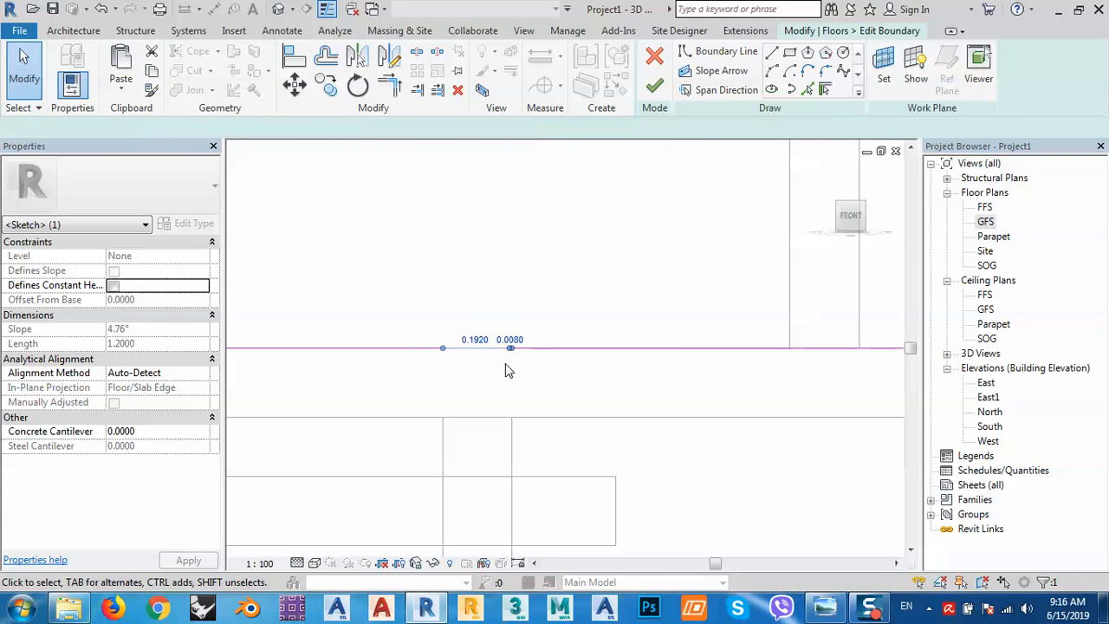
key(Left)
key(Left)
key(Left)
key(Left)
key(Left)
key(Left)
key(Left)
key(Left)
key(Left)
key(Left)
key(Left)
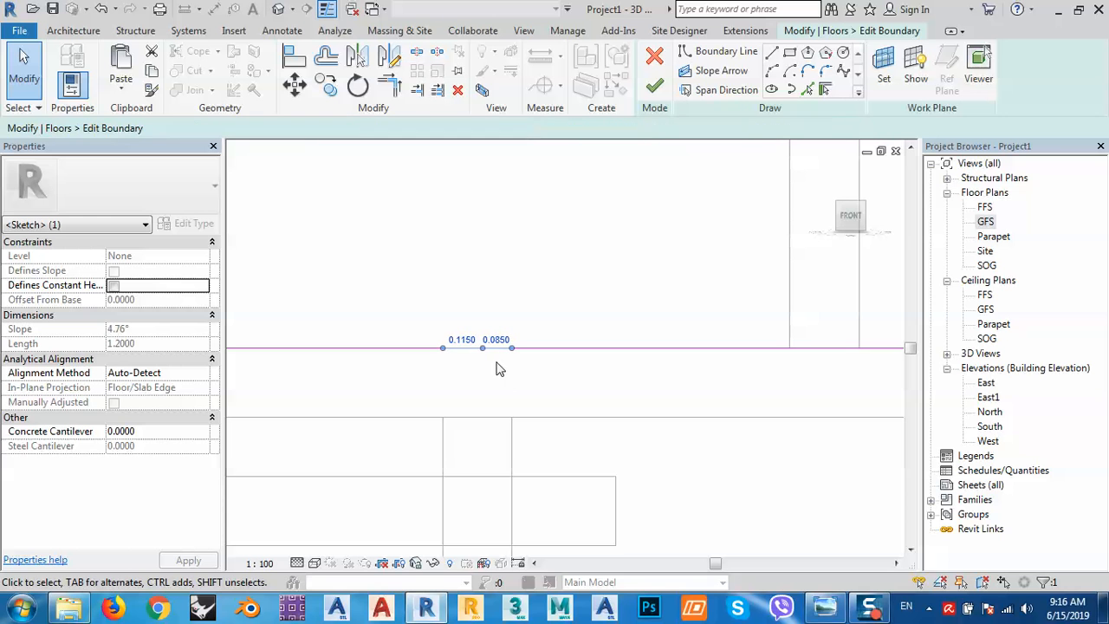
key(Left)
key(Left)
key(Left)
key(Left)
key(Left)
key(Left)
key(Left)
key(Left)
key(Left)
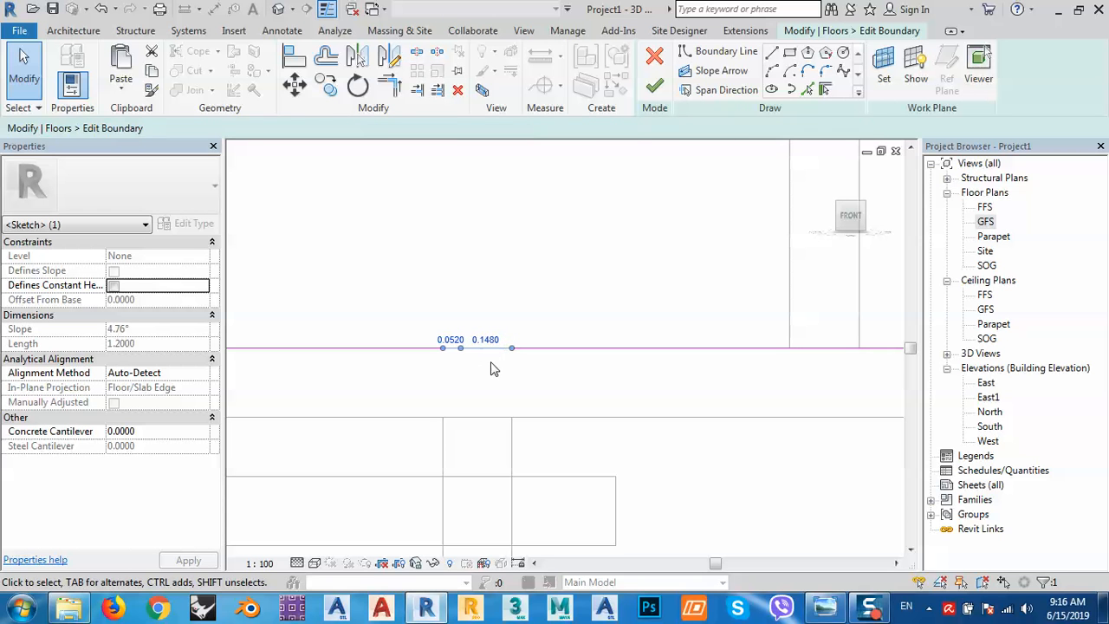
Finish the boundary edit, attach the walls to the floor, and pan to the edited edge.
click(654, 85)
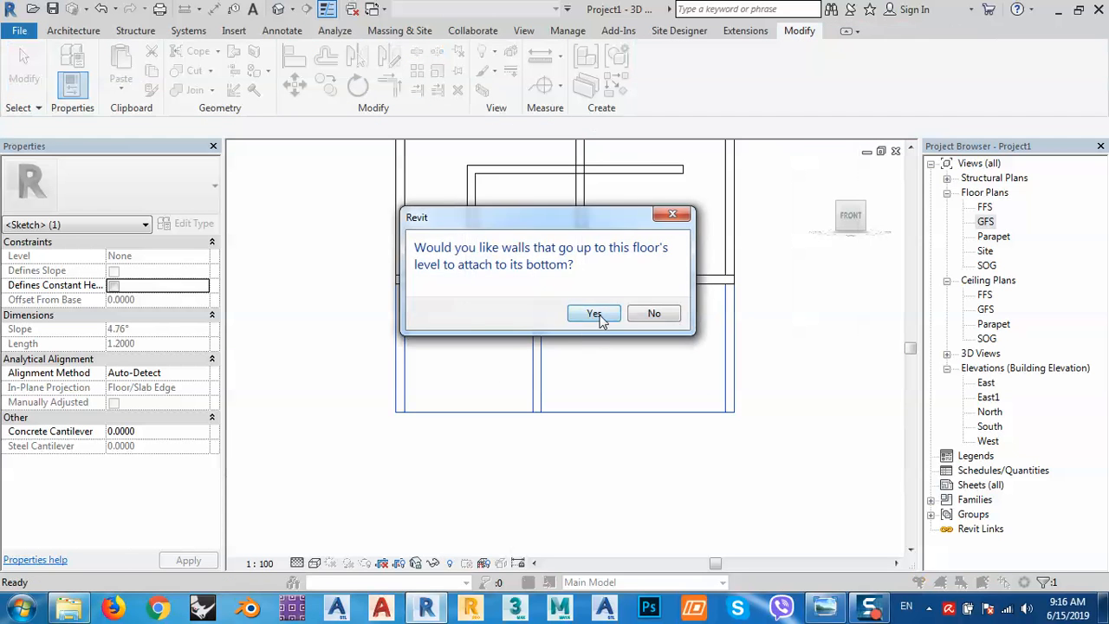
click(593, 314)
scroll(592, 317, up, 3)
middle_drag(592, 317, 492, 418)
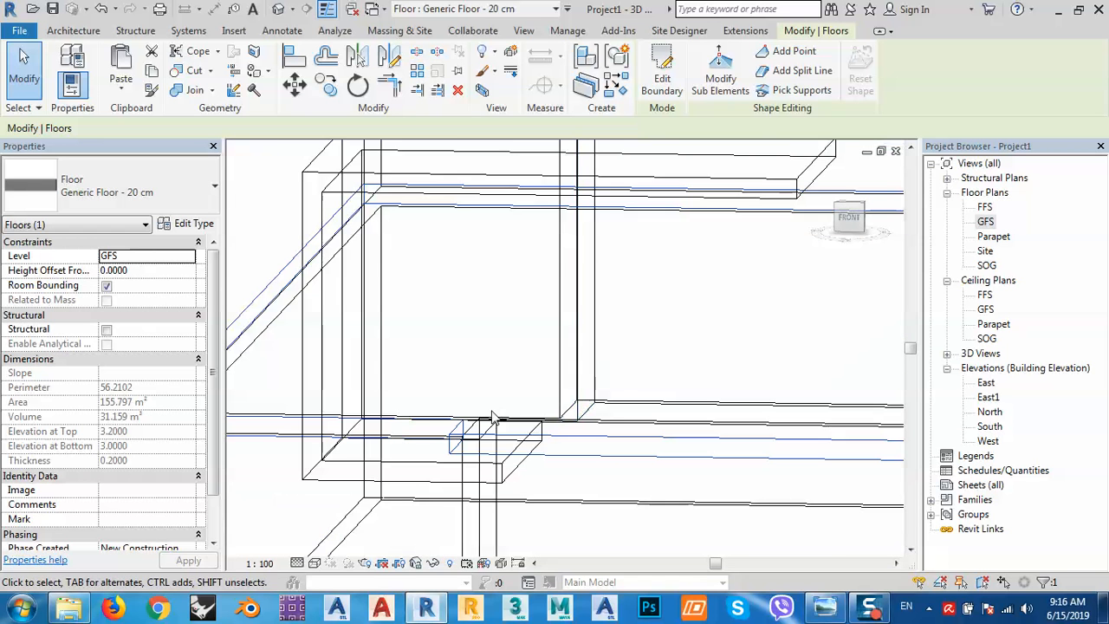
Set the 3D view to Realistic, dismiss the save reminder, and orbit to see the slabs.
click(314, 563)
click(347, 526)
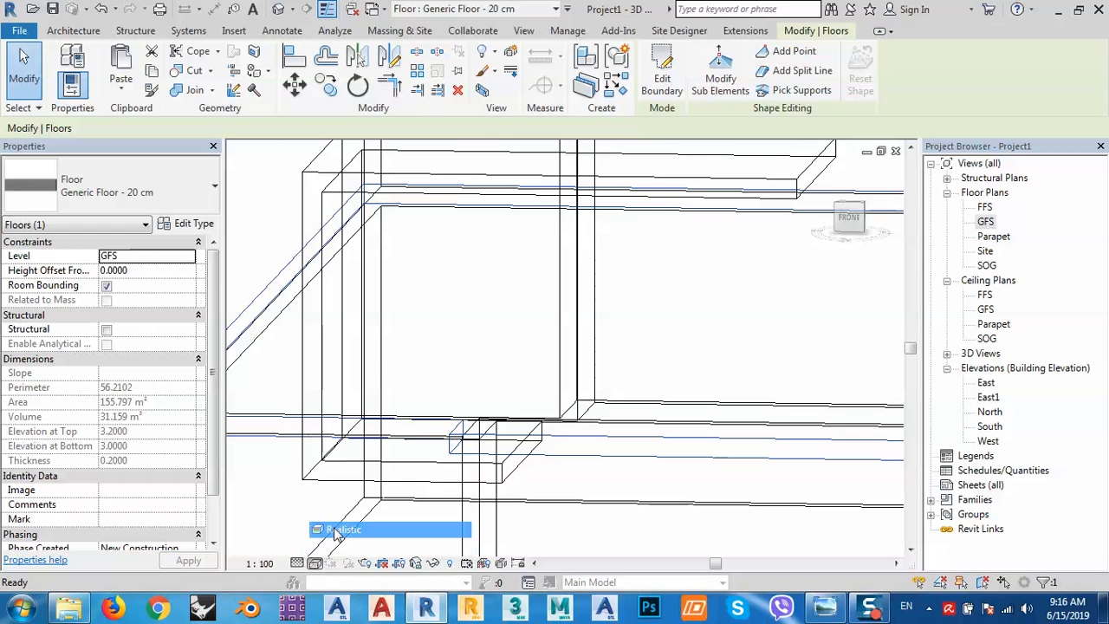
click(661, 367)
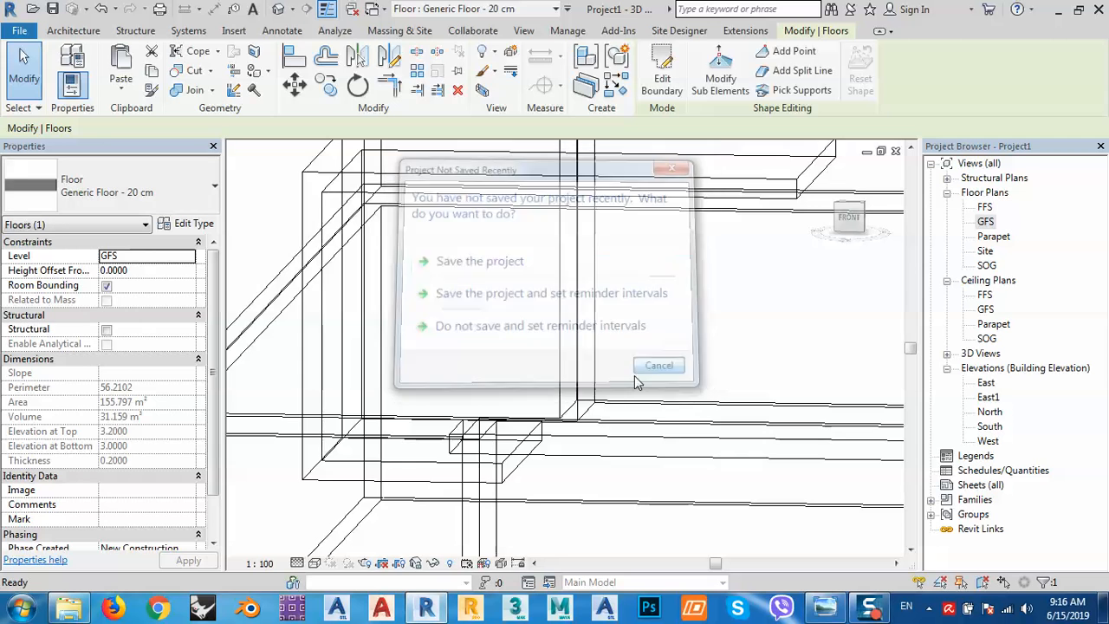
middle_drag(512, 419, 529, 381)
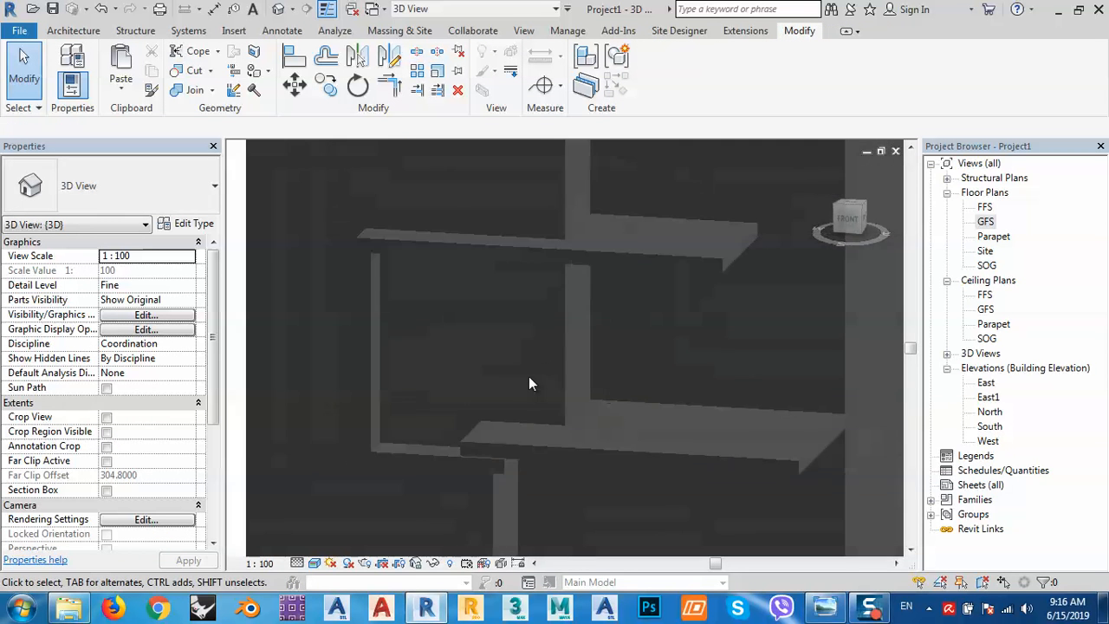
shift+middle_drag(555, 451, 546, 395)
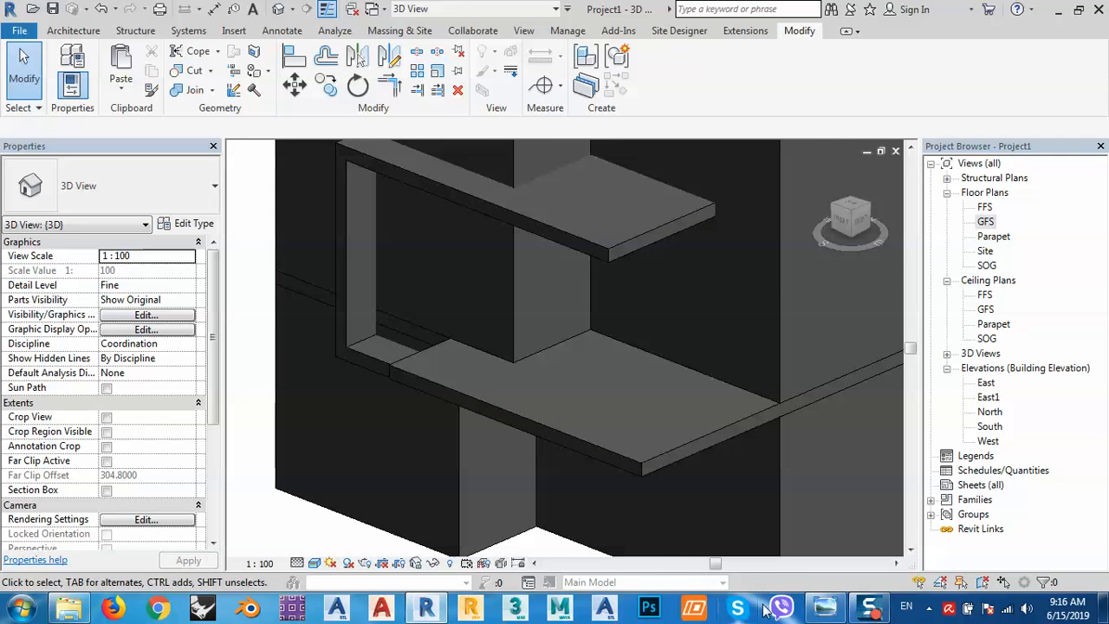
Compare with the reference photo, view the building from the top, and open the GFS plan.
click(825, 609)
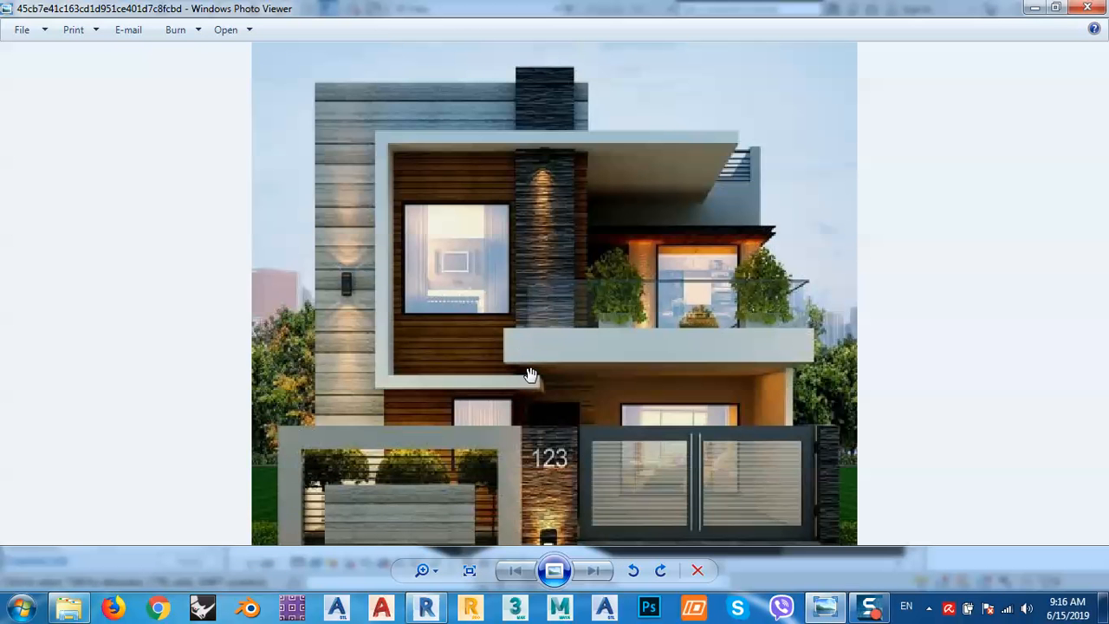
click(1034, 9)
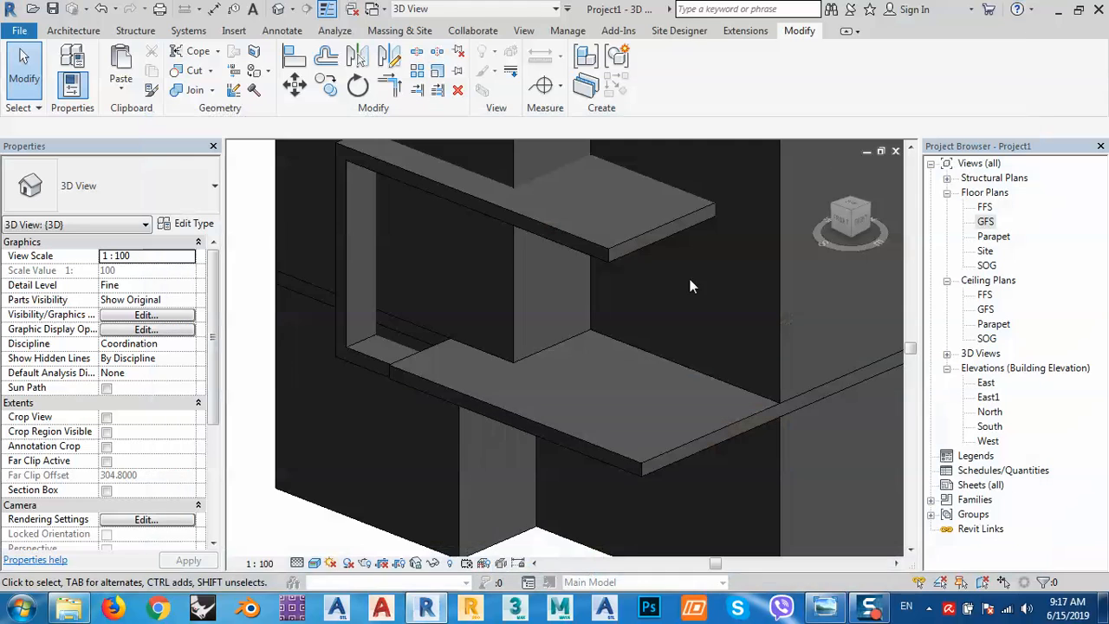
click(853, 206)
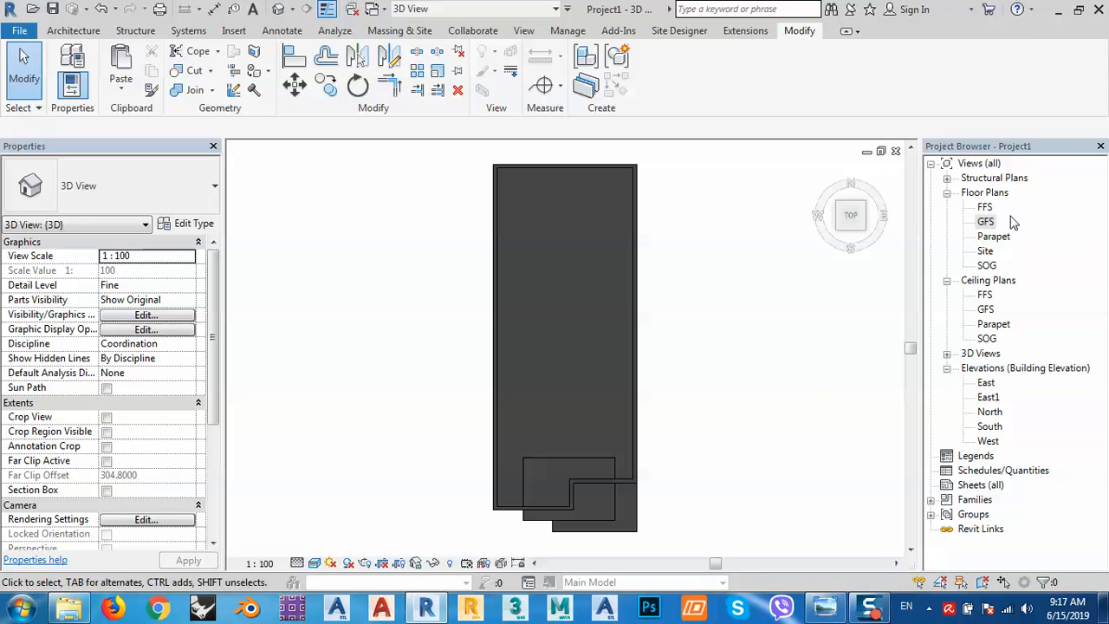
double_click(988, 221)
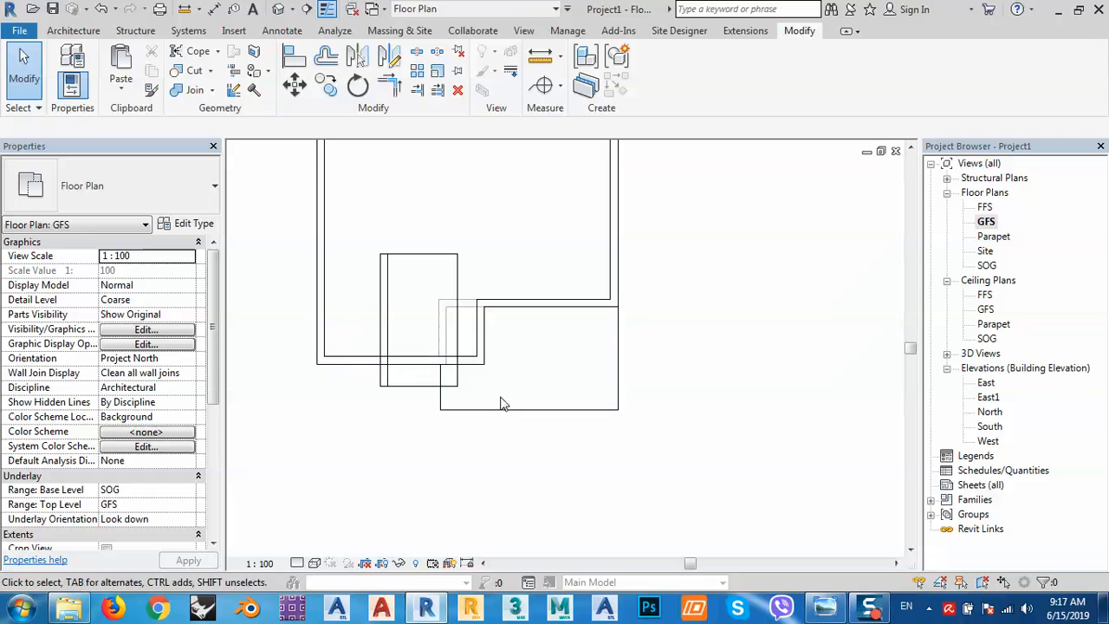
Align the floor's lower bump-out edge to the wall and finish, attaching the walls (152.897 m²).
click(499, 410)
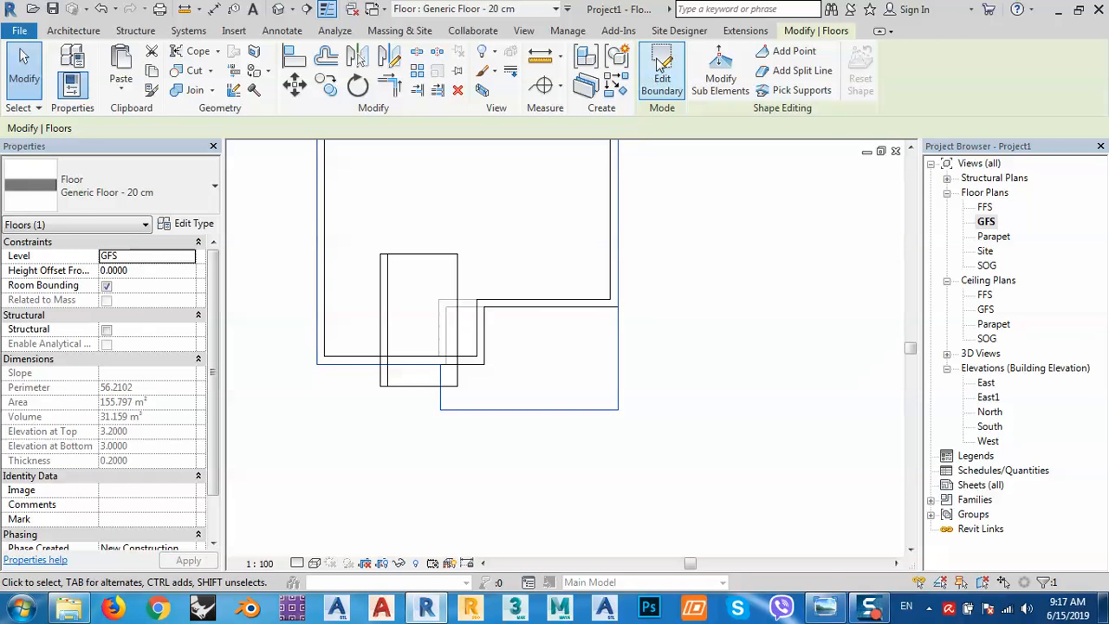
click(658, 87)
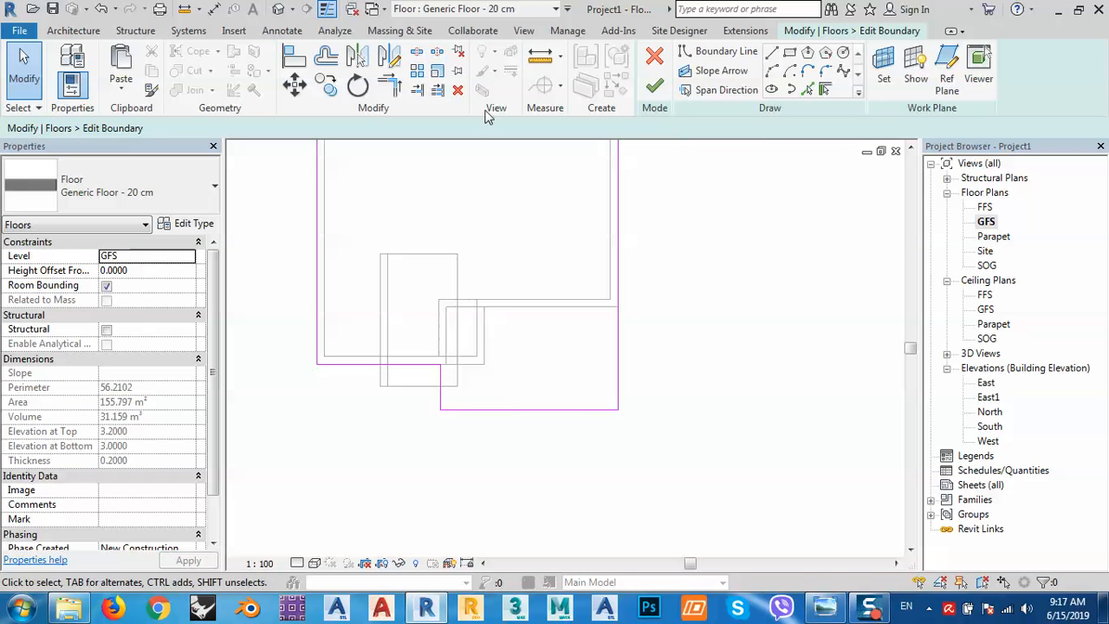
click(294, 58)
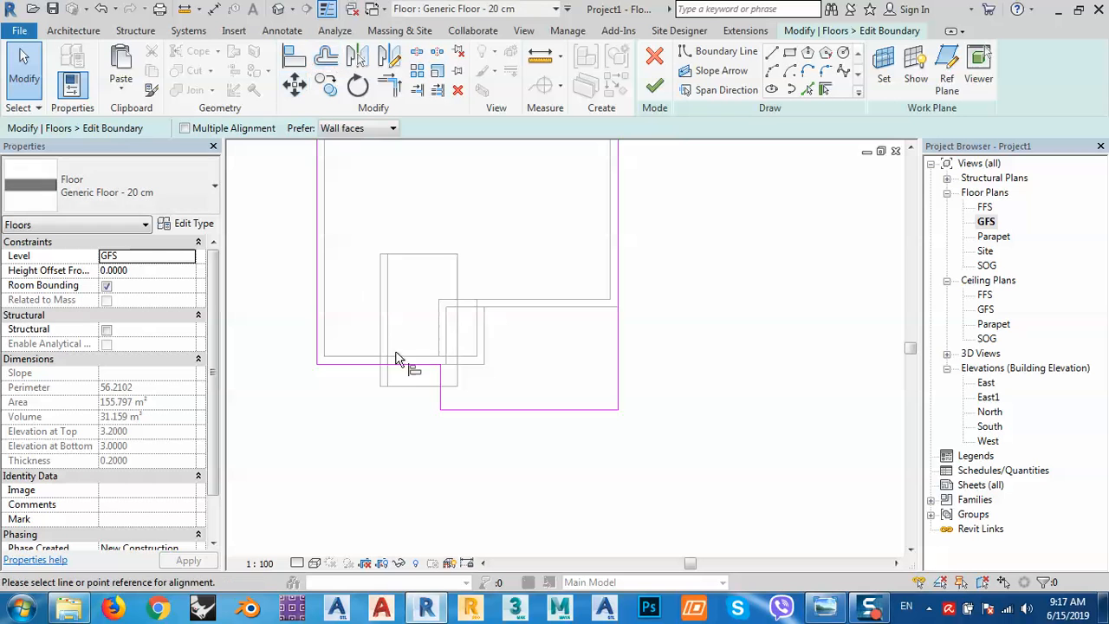
click(417, 386)
click(495, 409)
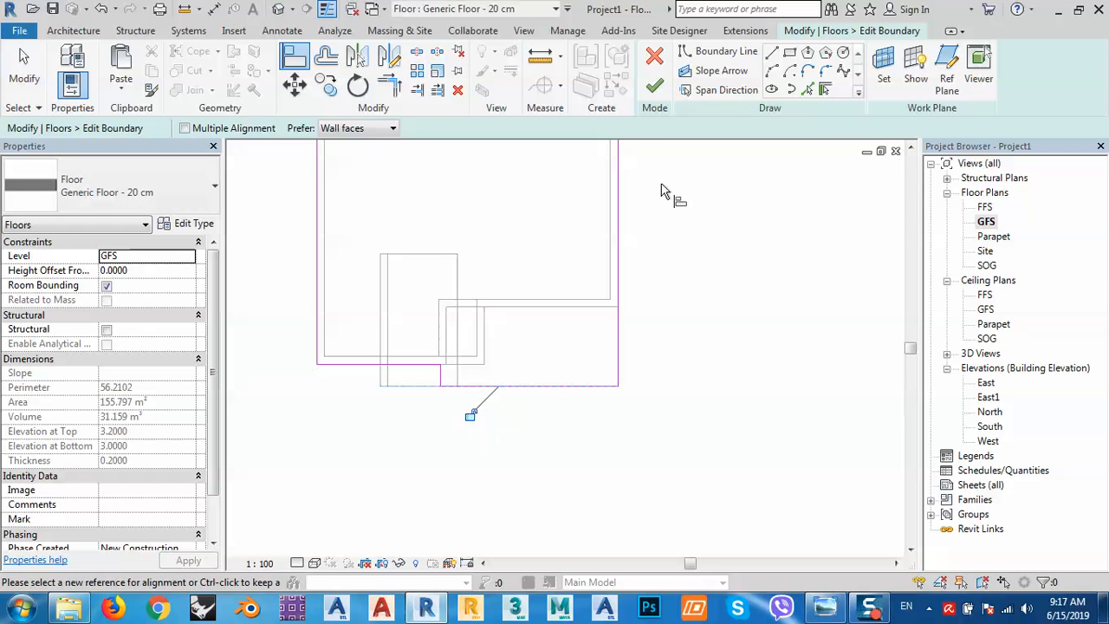
click(655, 87)
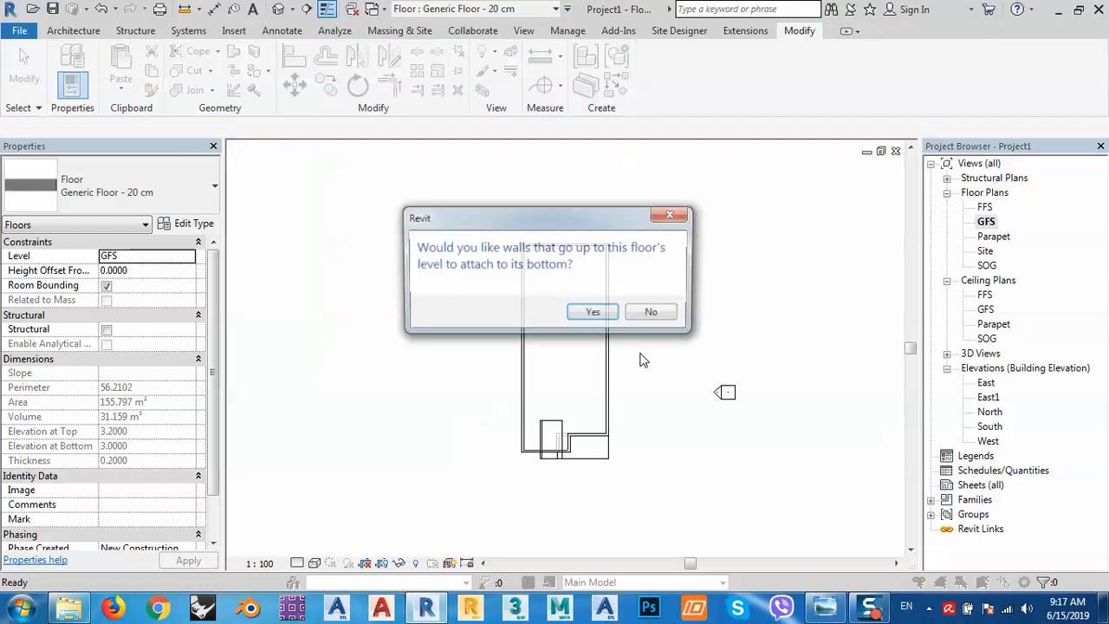
click(594, 313)
scroll(626, 471, up, 4)
middle_drag(627, 470, 601, 411)
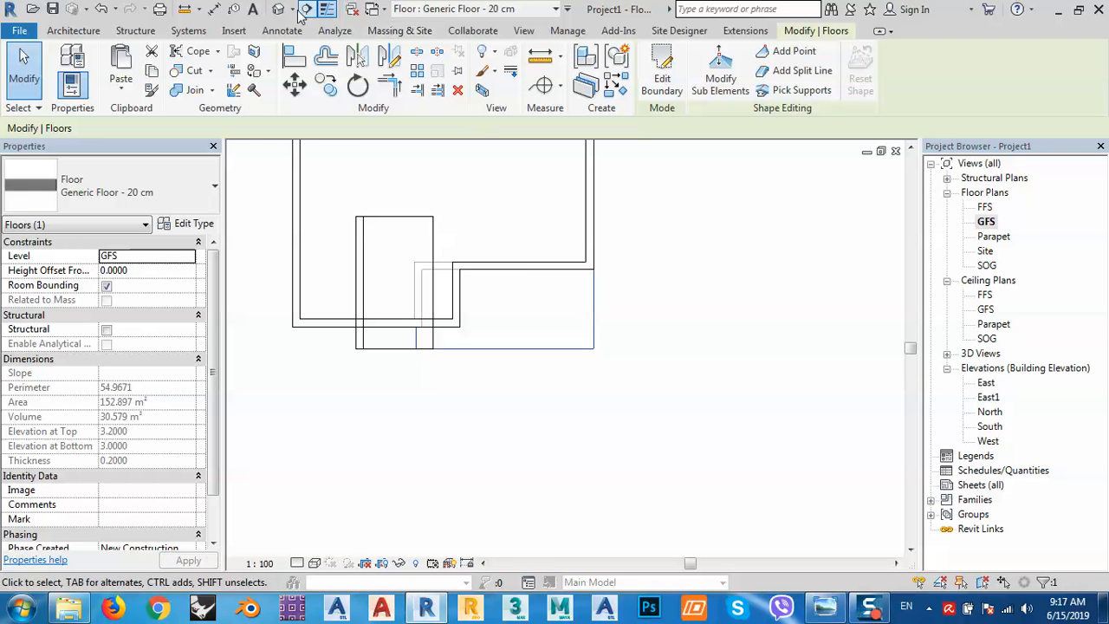
Open the default 3D view and orbit to an isometric angle.
click(304, 9)
shift+middle_drag(529, 441, 469, 396)
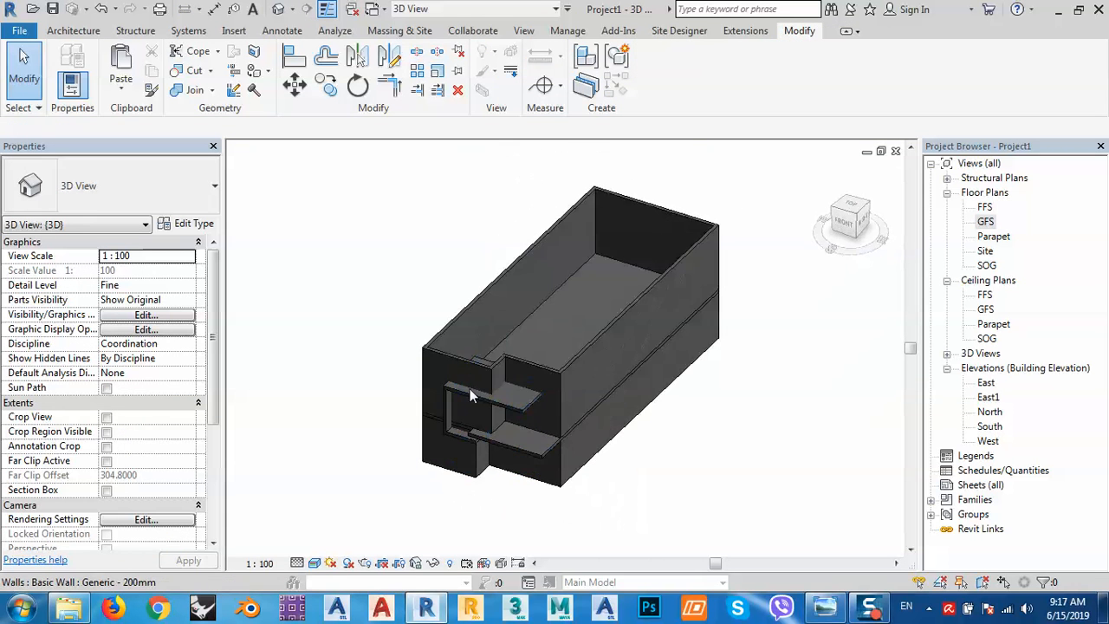
scroll(498, 439, up, 4)
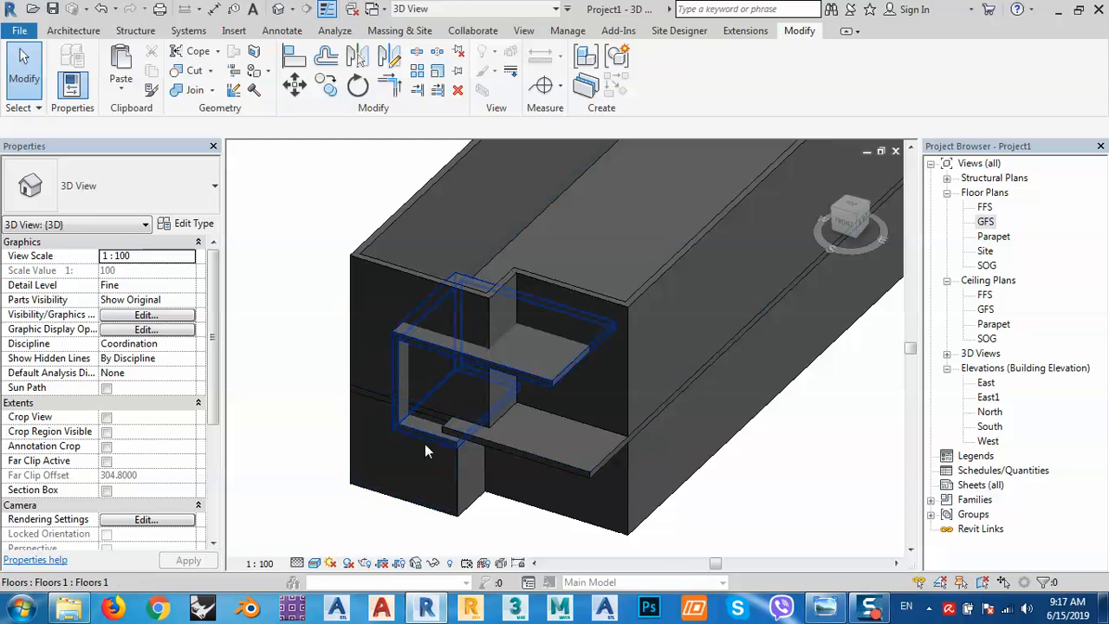
click(824, 607)
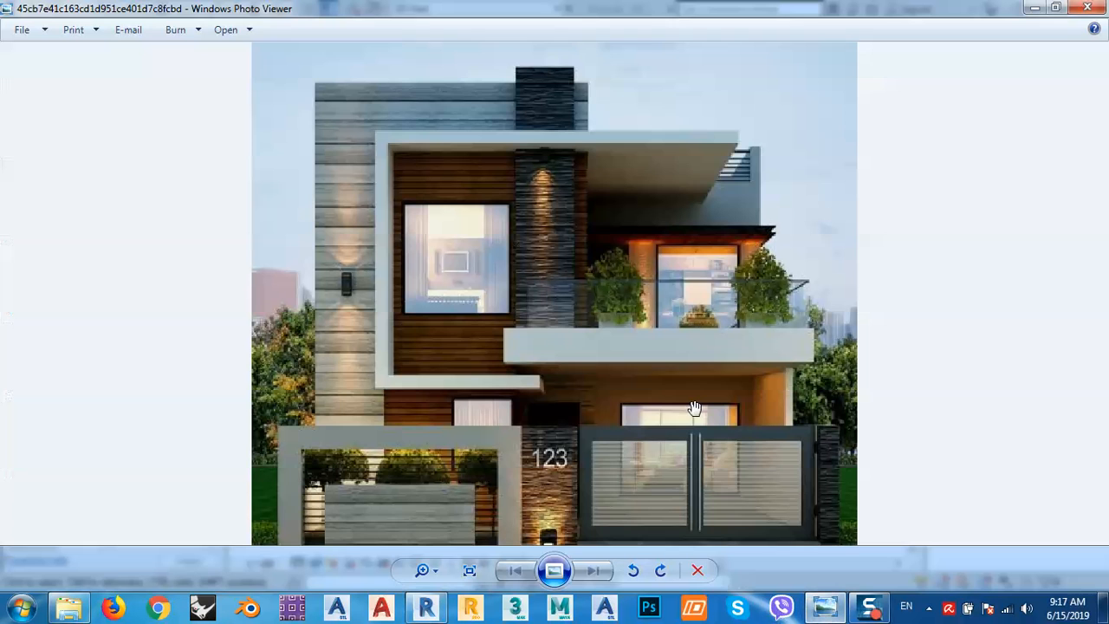
drag(624, 352, 692, 292)
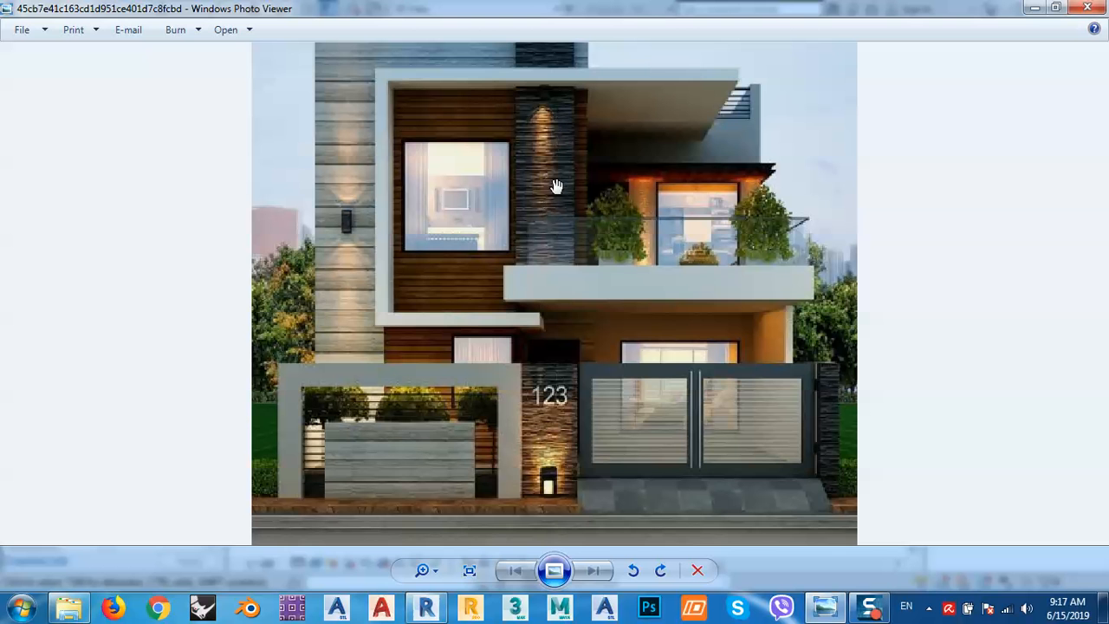
click(1032, 9)
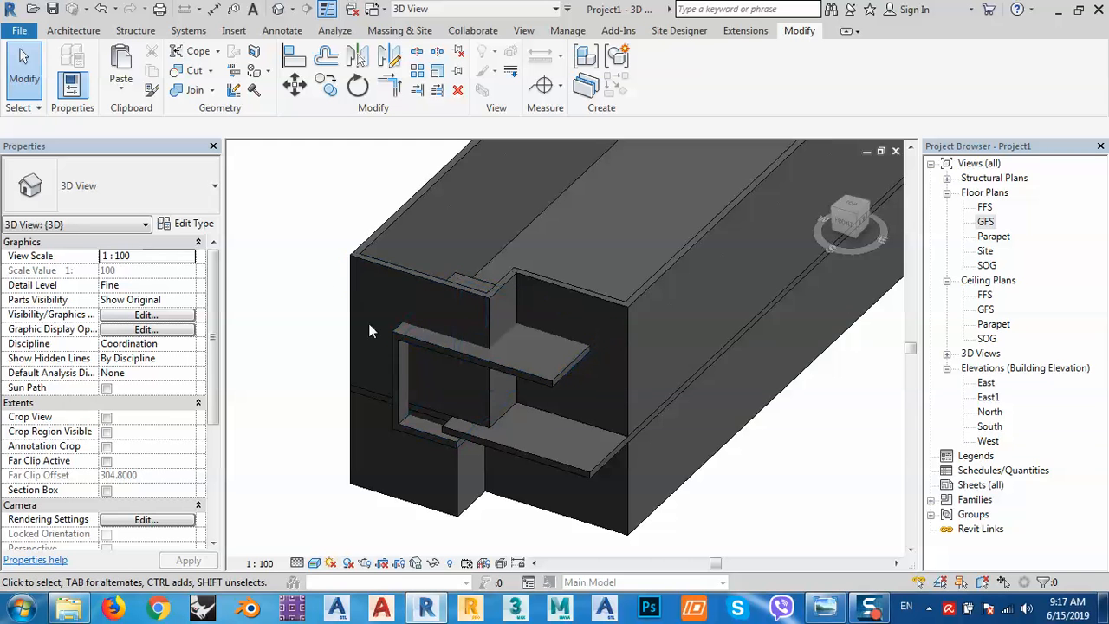
Create an in-place Generic Models family named Generic Models 1.
click(402, 344)
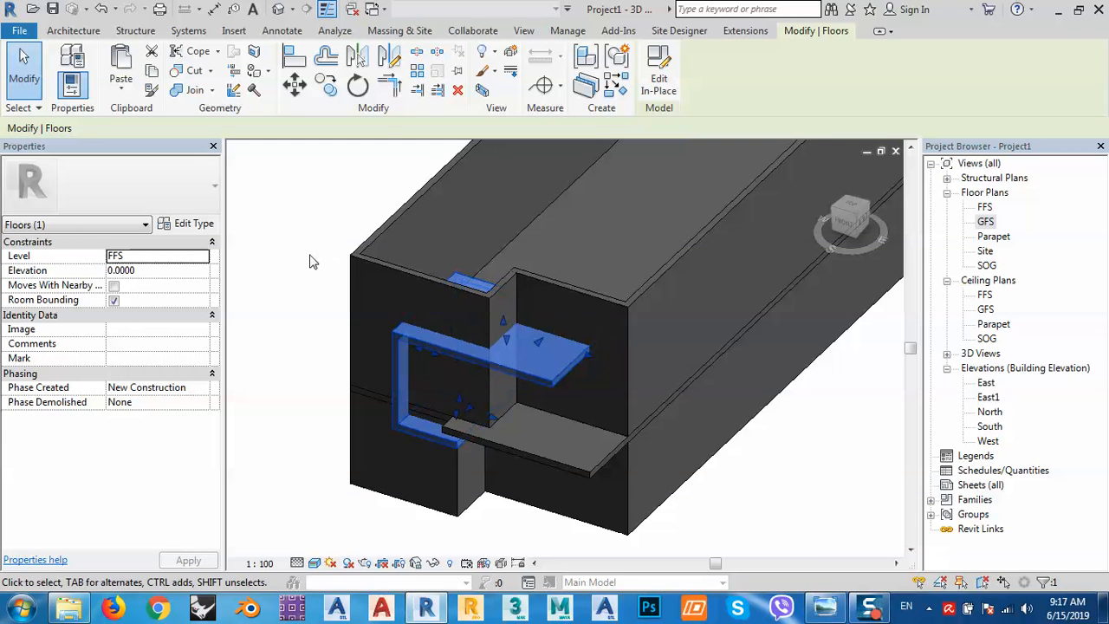
click(304, 182)
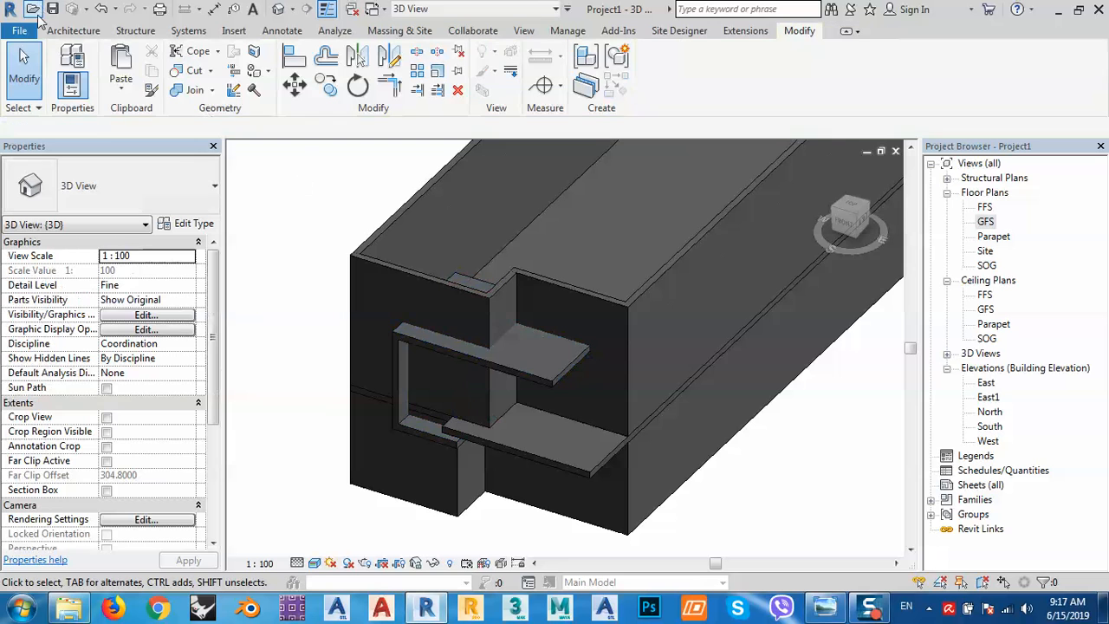
click(71, 32)
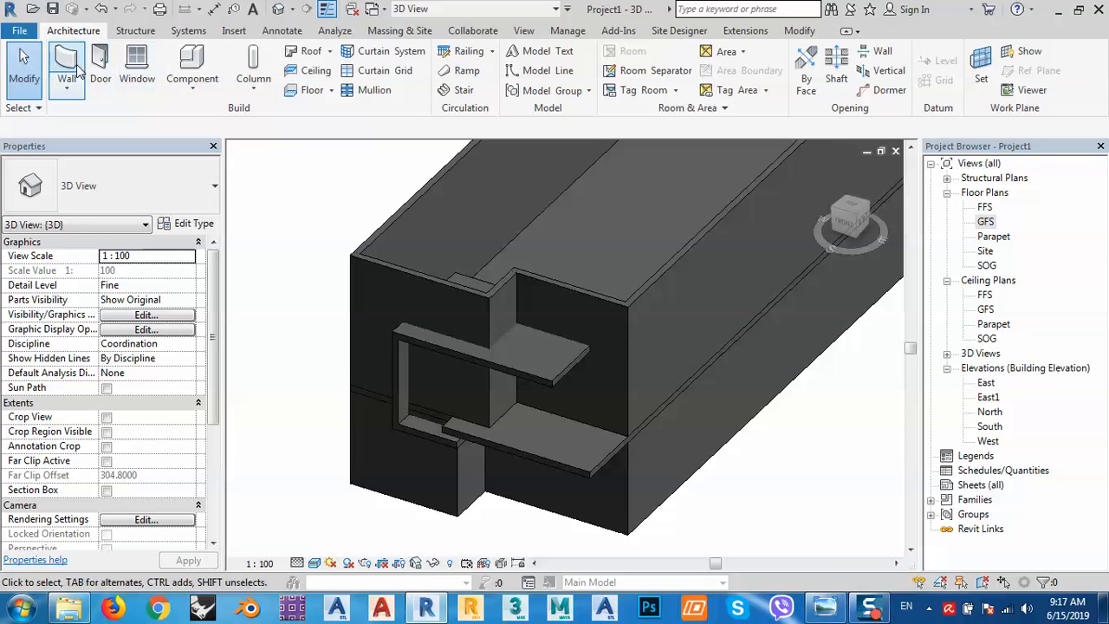
click(192, 84)
click(218, 155)
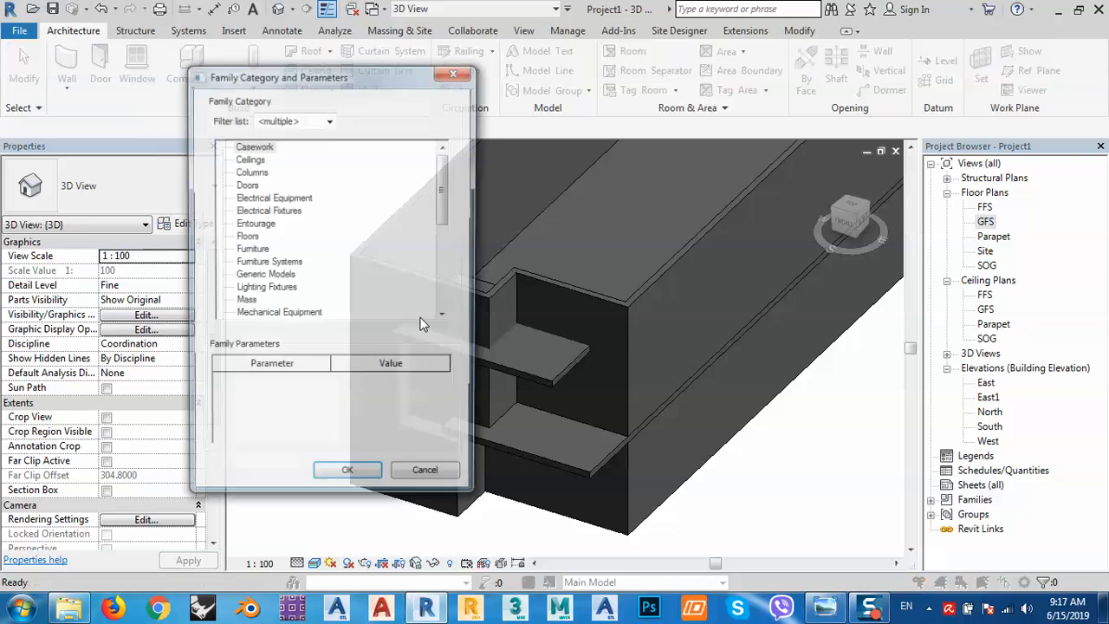
double_click(260, 276)
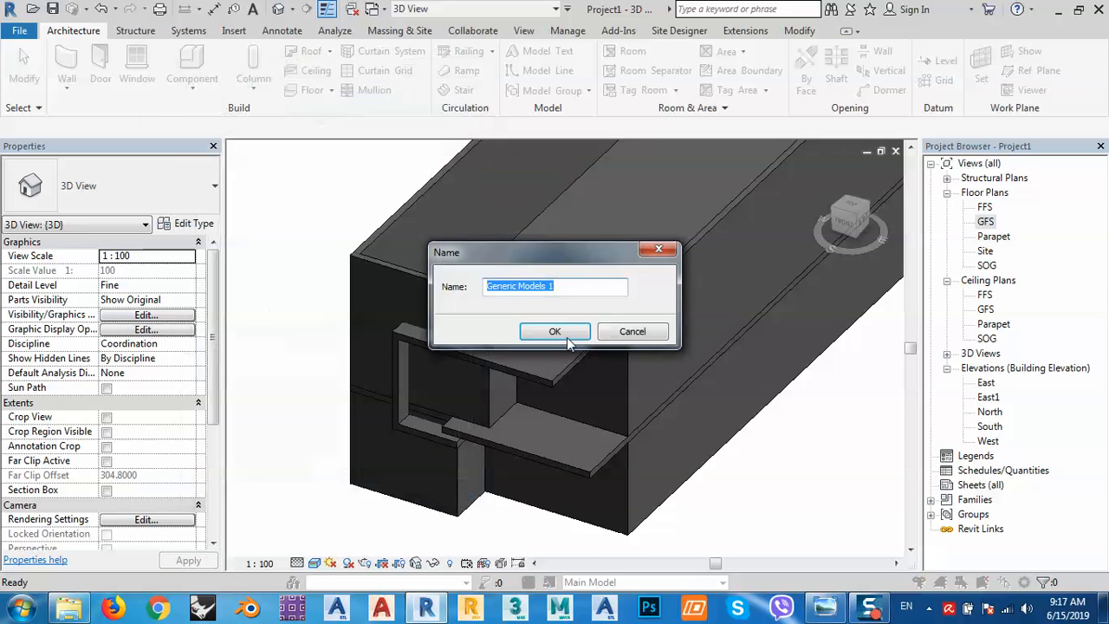
click(555, 332)
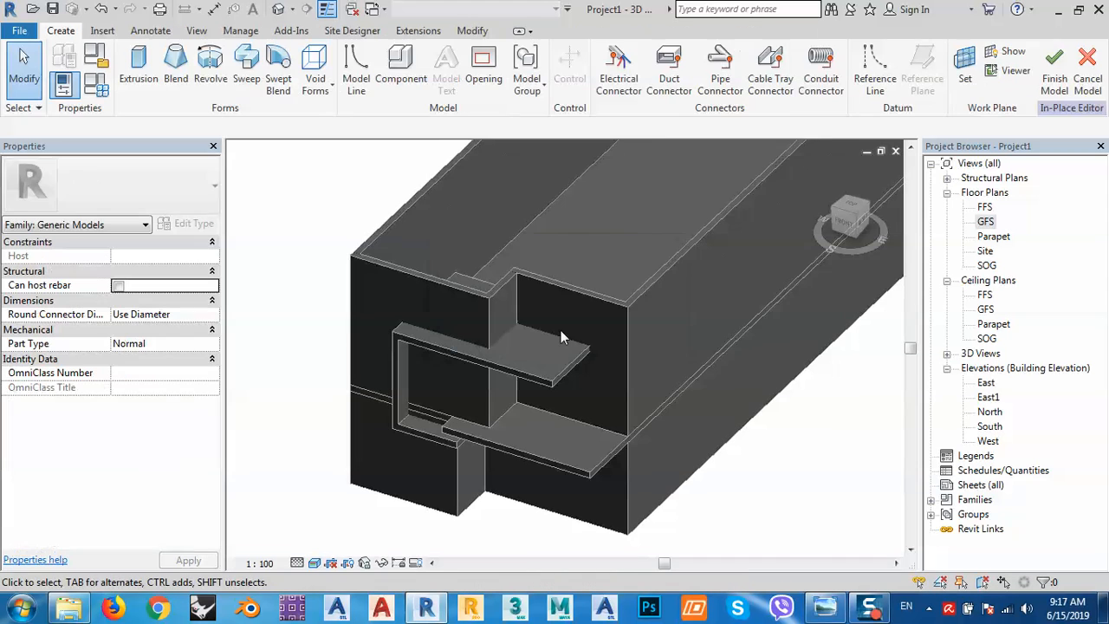
Set the work plane to the front Generic 200mm wall face and begin an extrusion sketch.
click(961, 65)
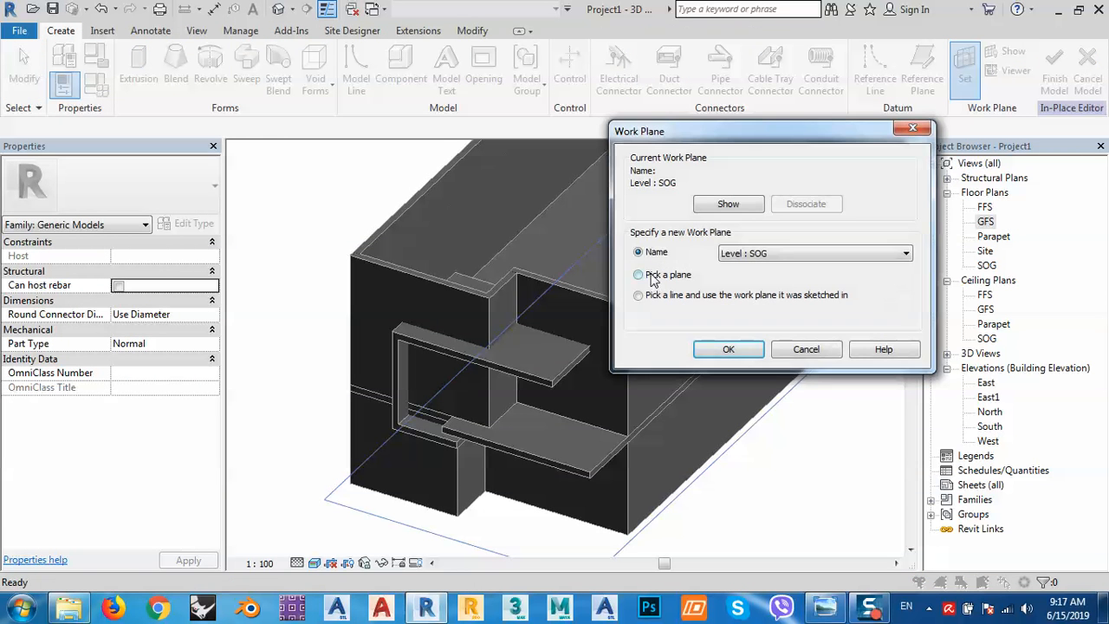
click(652, 276)
click(728, 349)
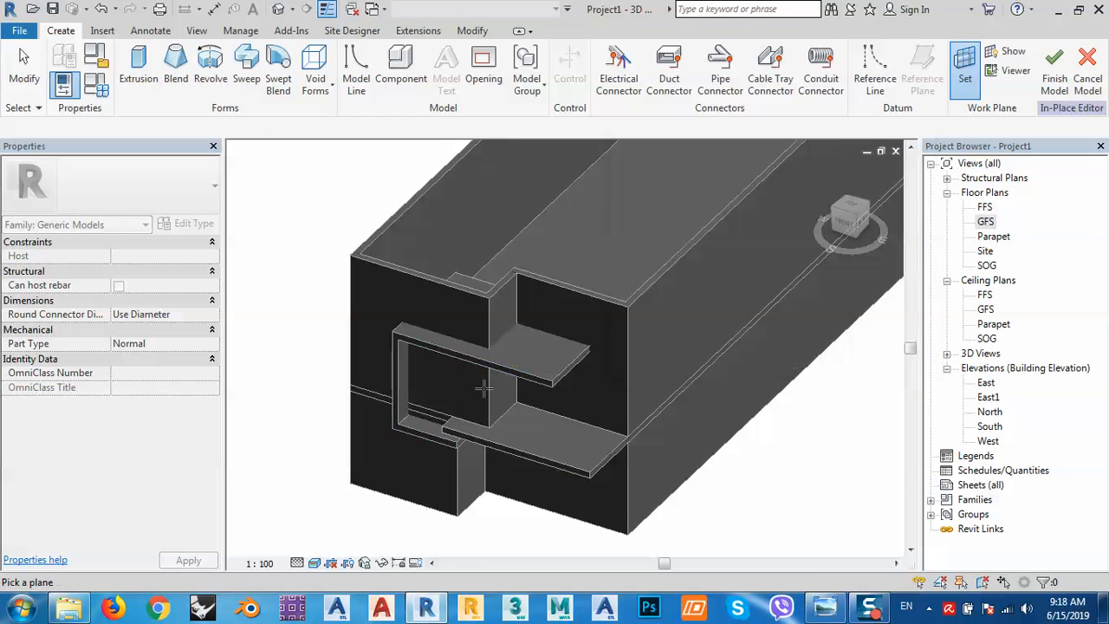
click(352, 302)
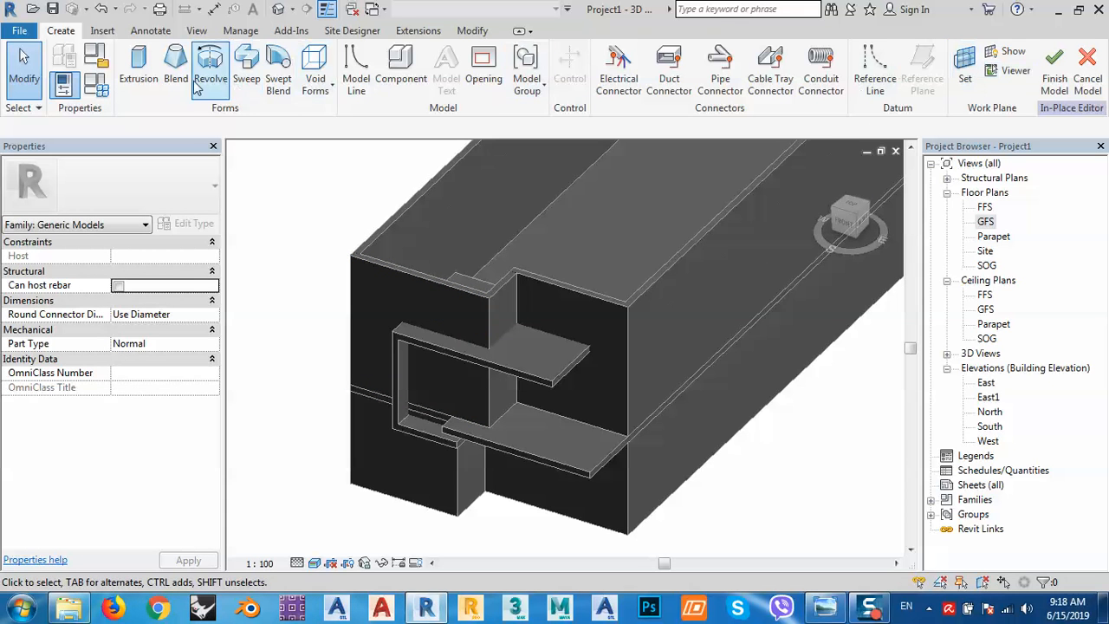
click(141, 70)
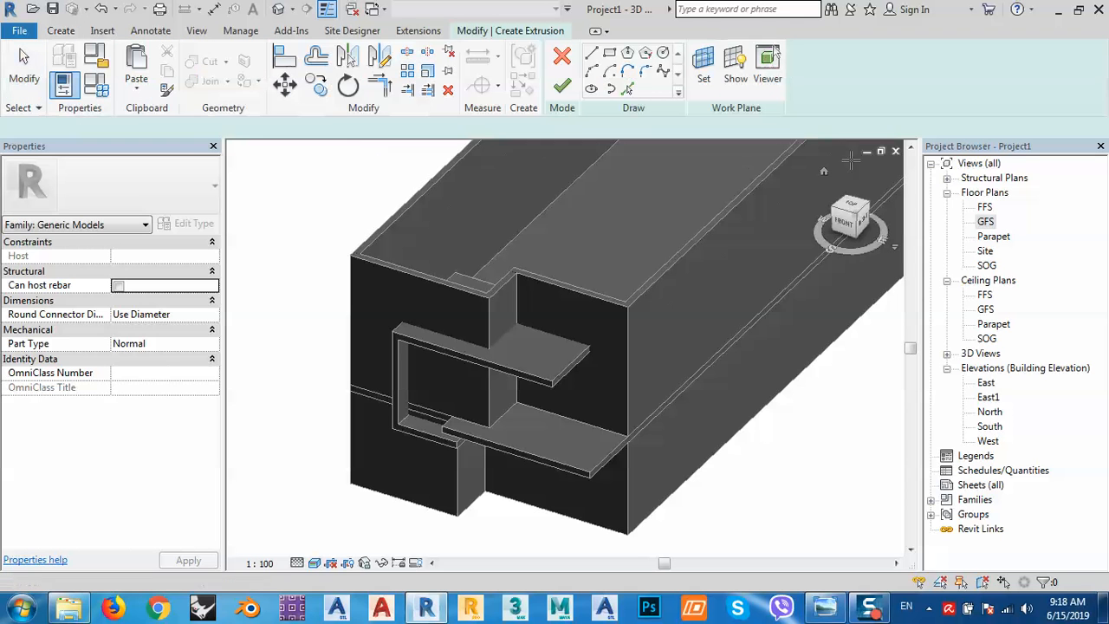
Open the South elevation and switch the sketch to the Rectangle tool after checking the reference photo.
double_click(989, 428)
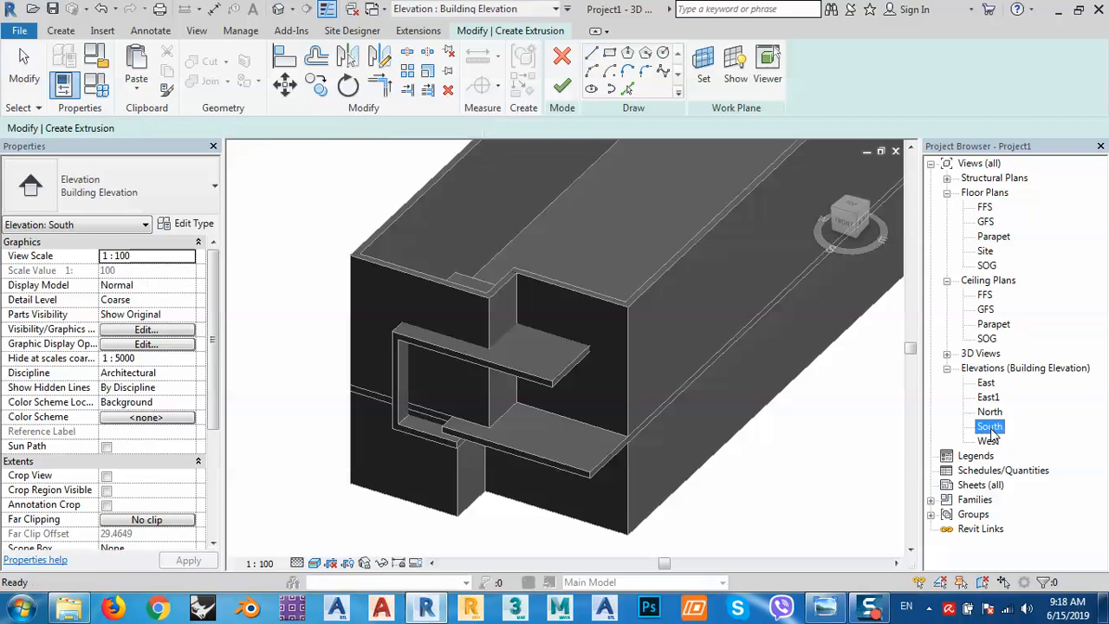
scroll(770, 382, up, 6)
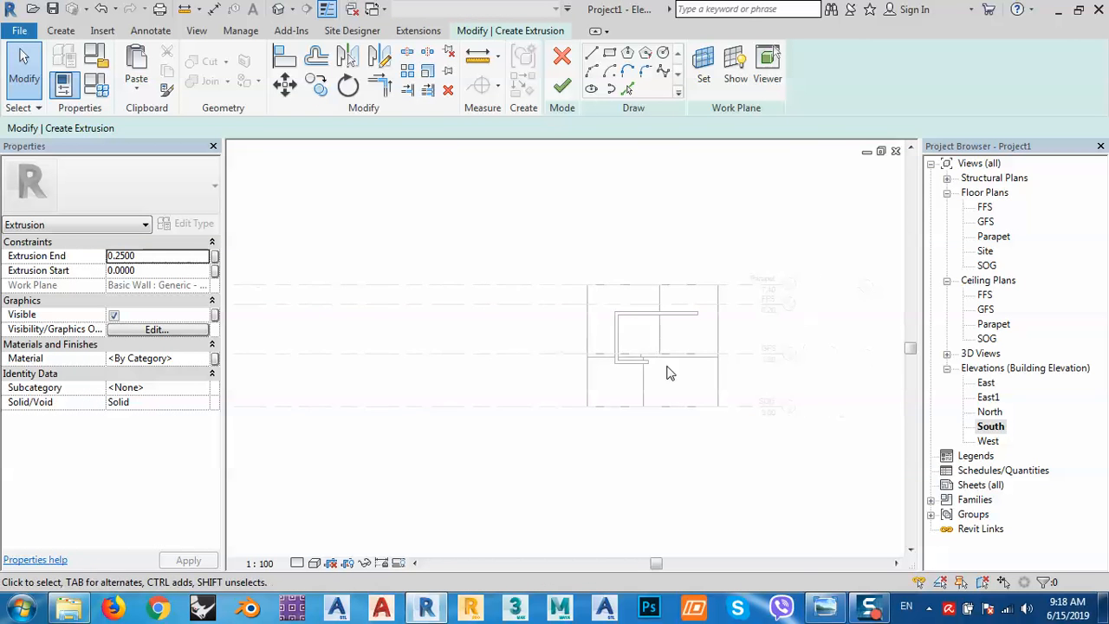
click(609, 54)
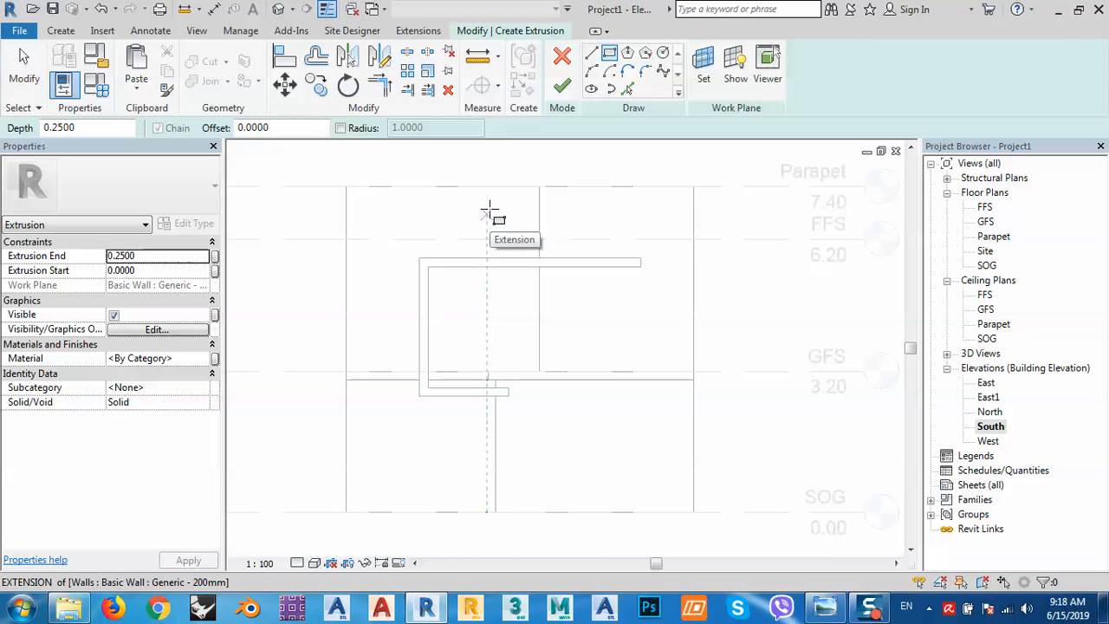
click(825, 607)
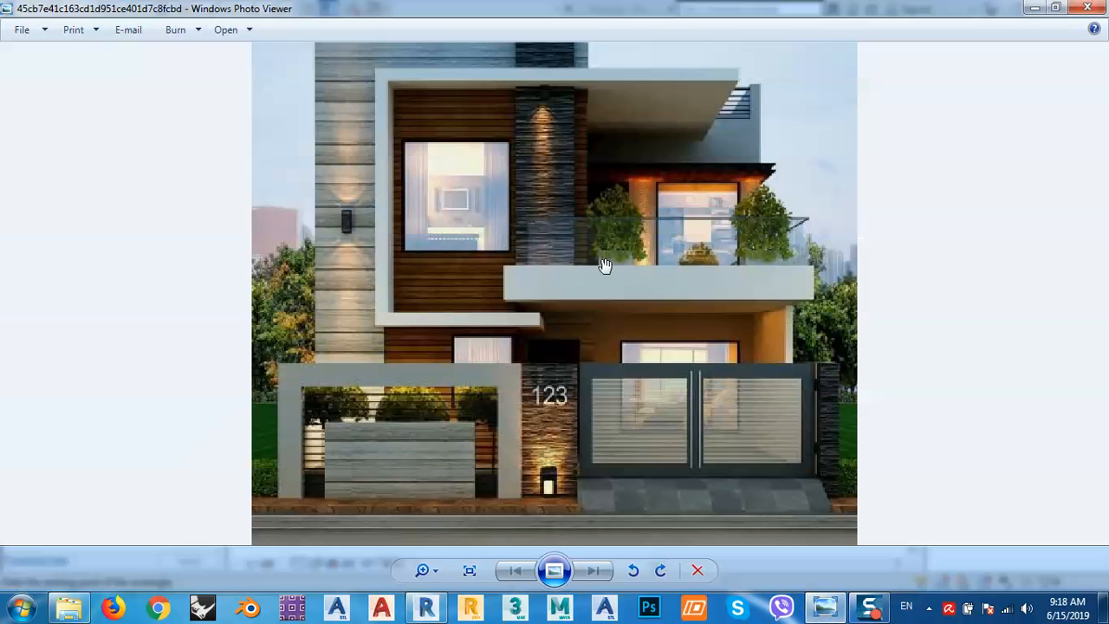
click(1034, 8)
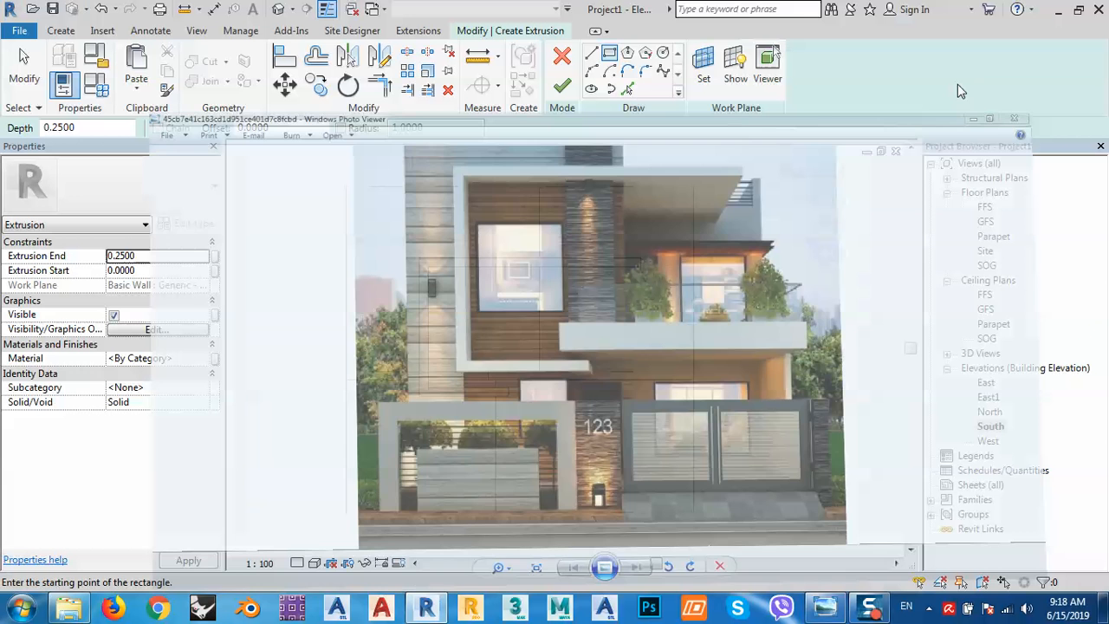
Sketch a 0.8-wide rectangle from the wall end up to the Parapet level and finish the extrusion.
click(531, 372)
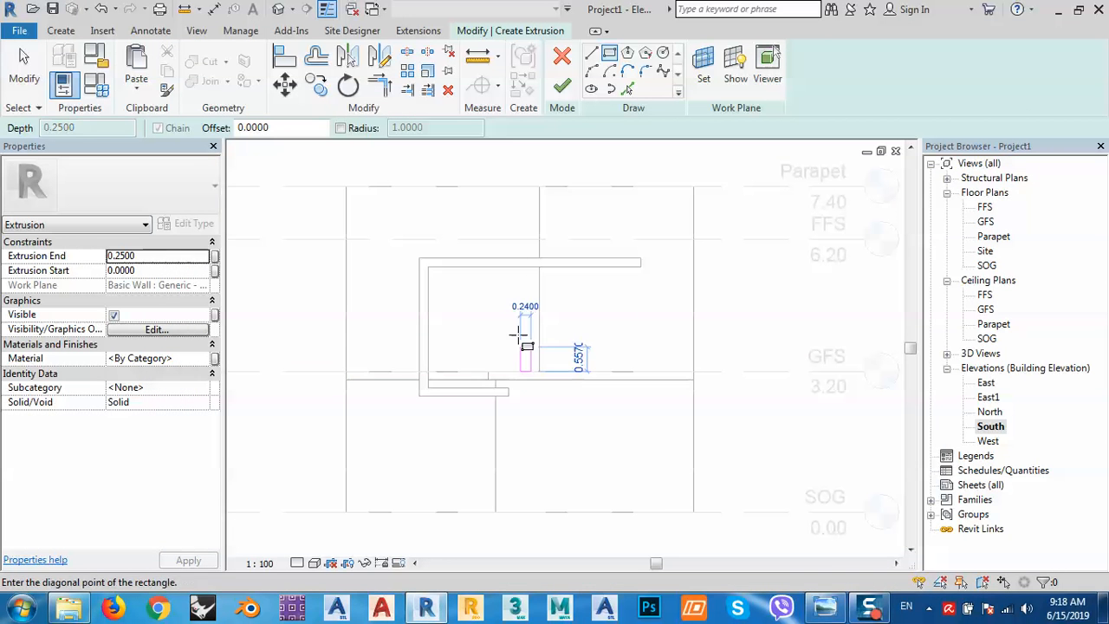
click(495, 187)
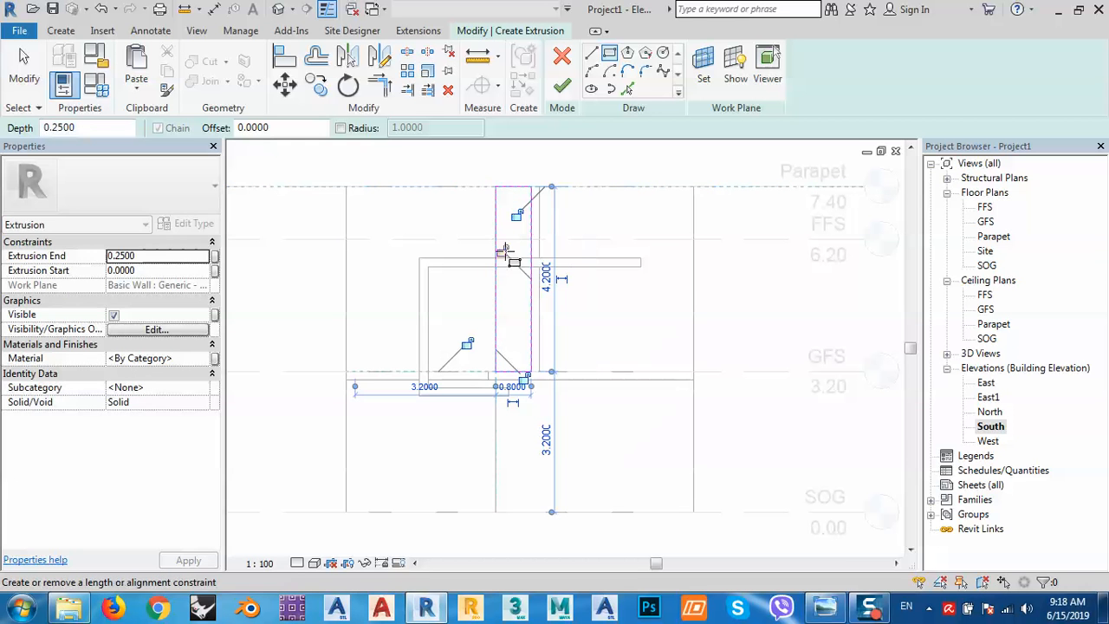
click(824, 609)
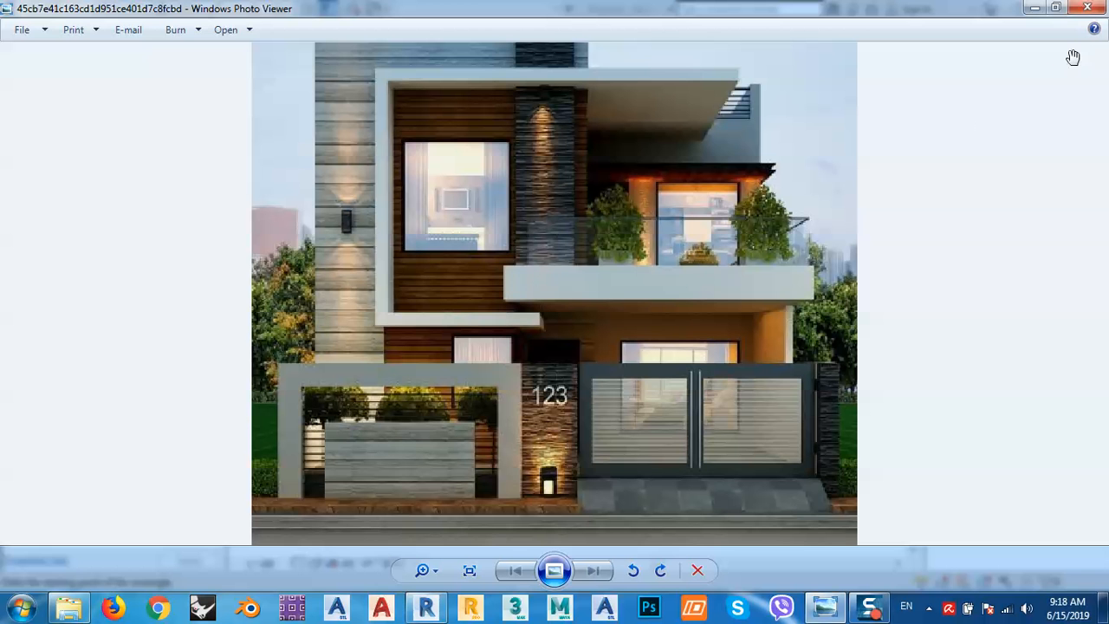
click(1034, 8)
scroll(492, 406, up, 1)
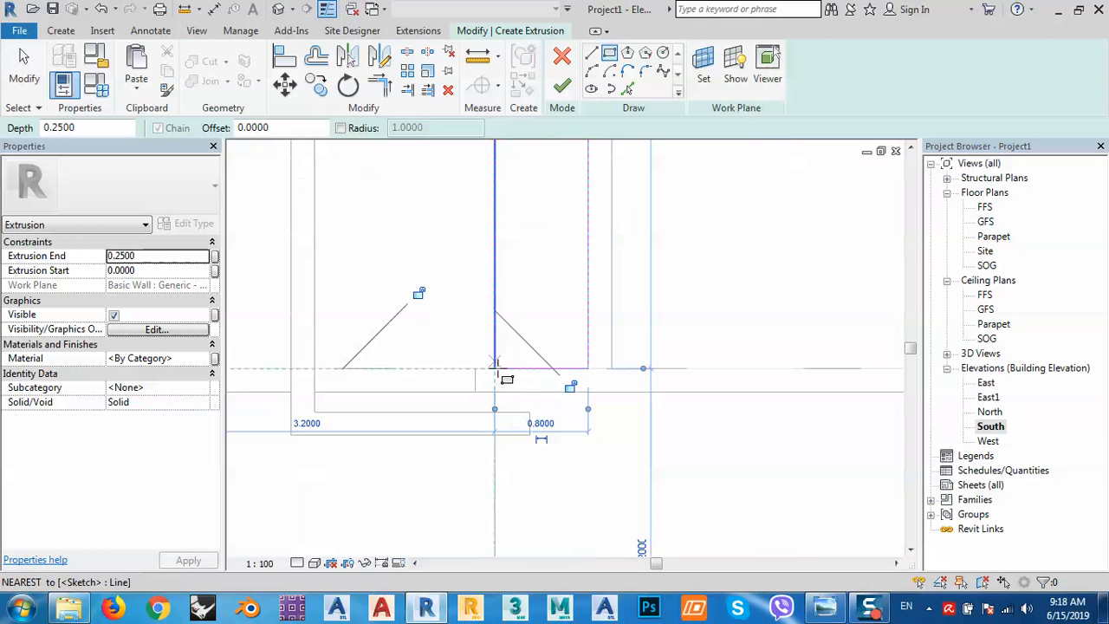
scroll(503, 426, down, 3)
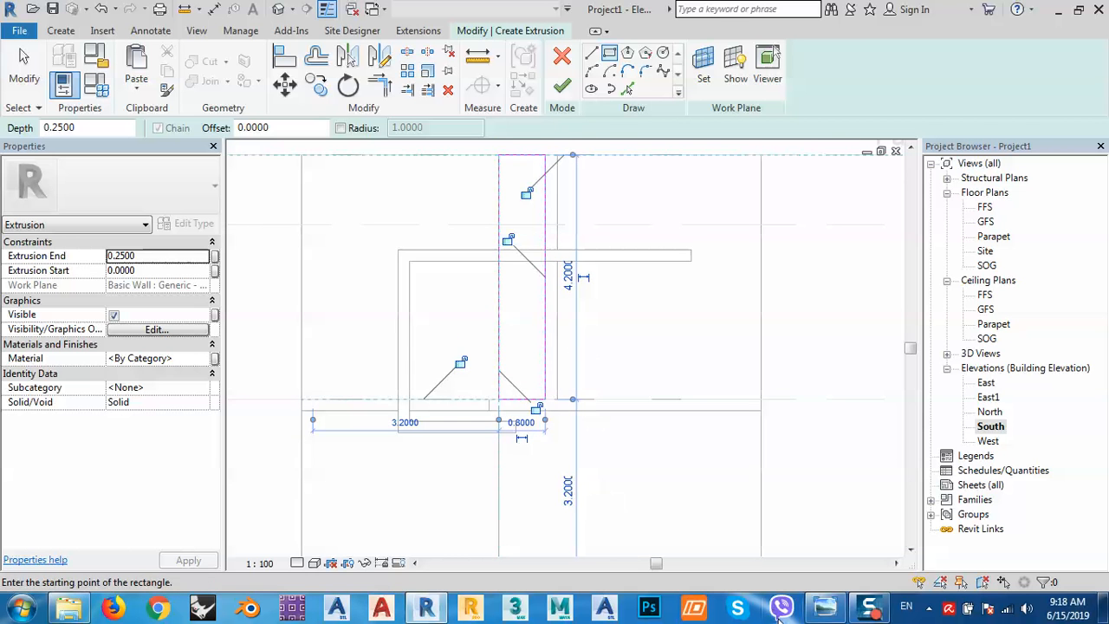
click(824, 609)
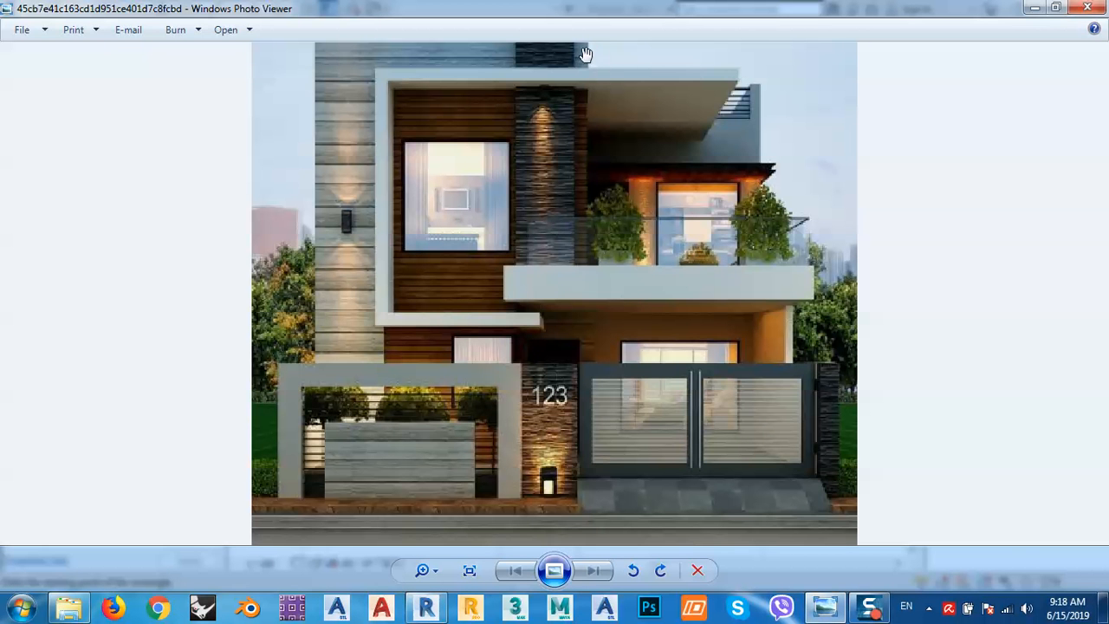
click(1031, 11)
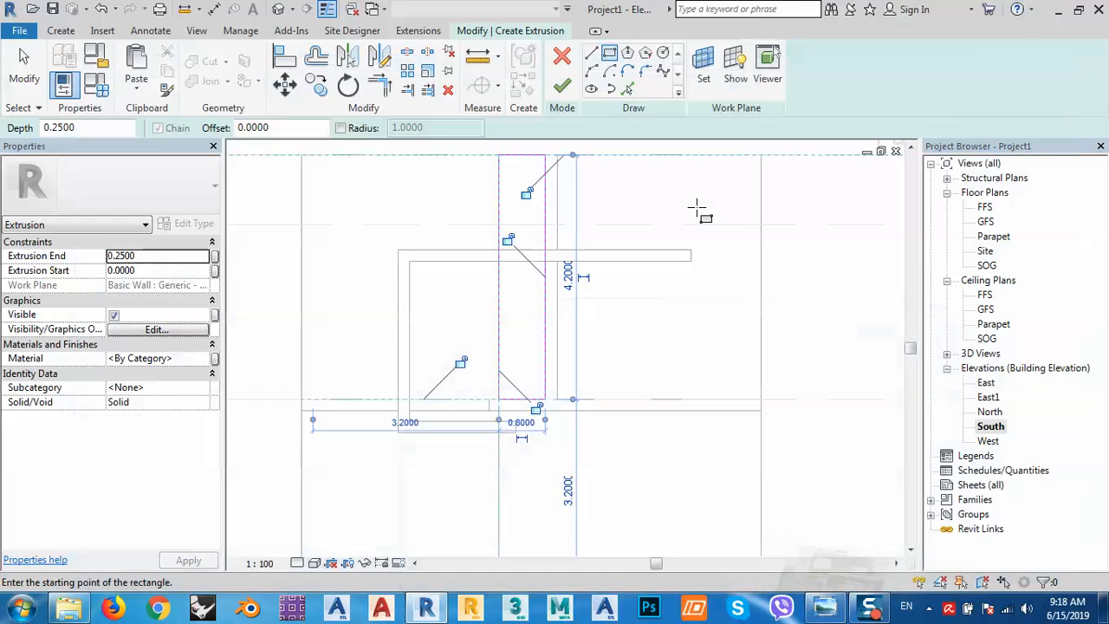
click(563, 84)
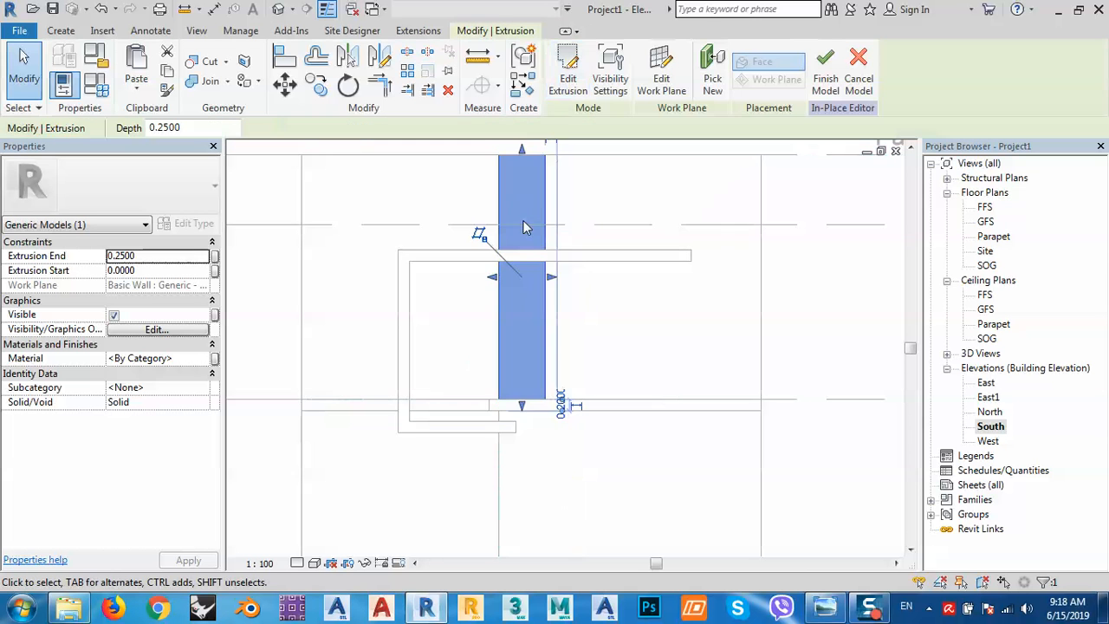
Finish the in-place fin model and select the completed fin.
middle_drag(479, 351, 551, 400)
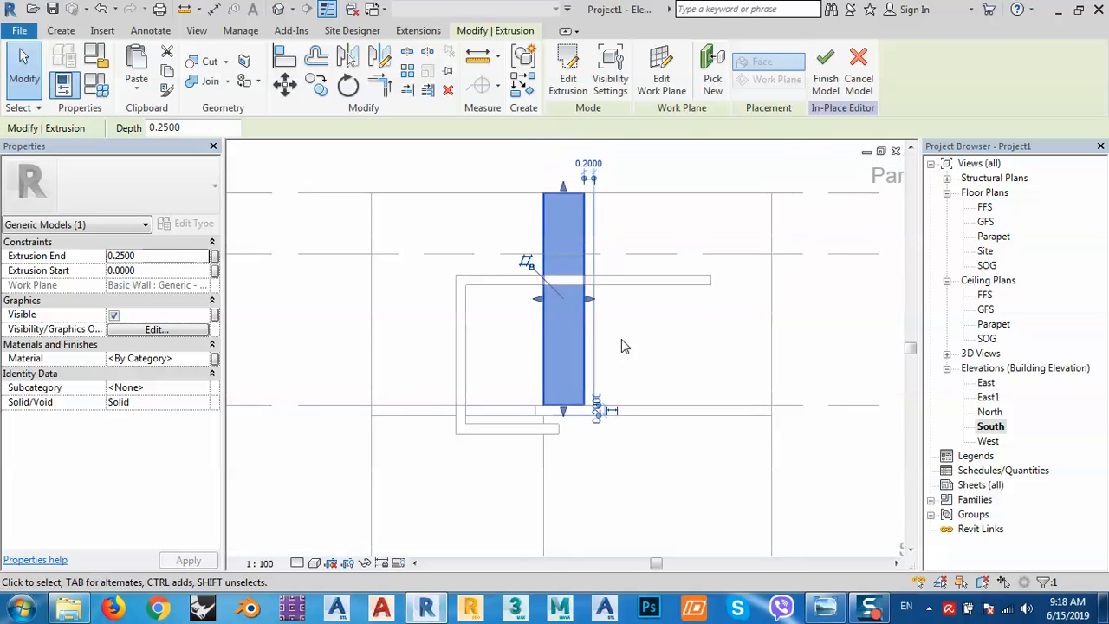
click(826, 84)
scroll(563, 313, down, 2)
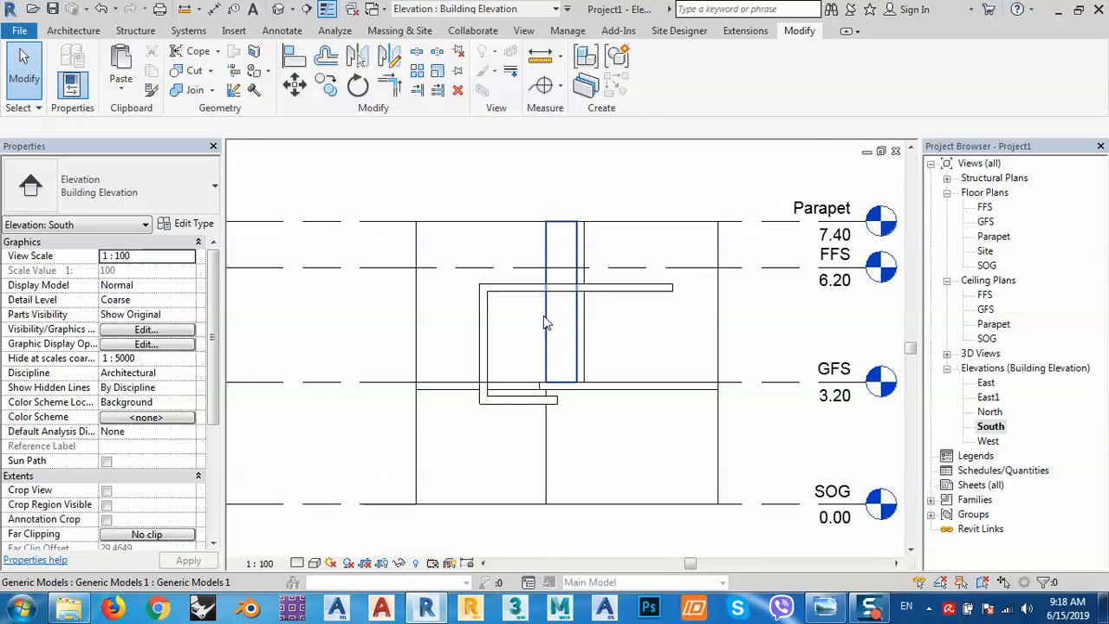
click(548, 318)
View the fin between the slabs in the Default 3D View and compare it with the reference photo.
click(278, 9)
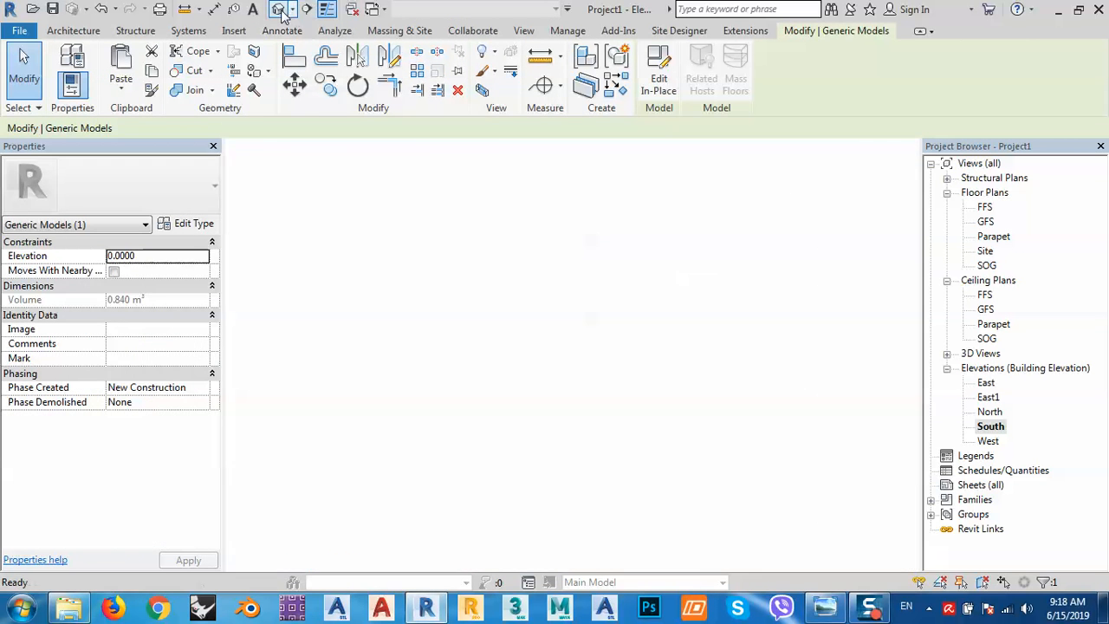
scroll(473, 397, up, 5)
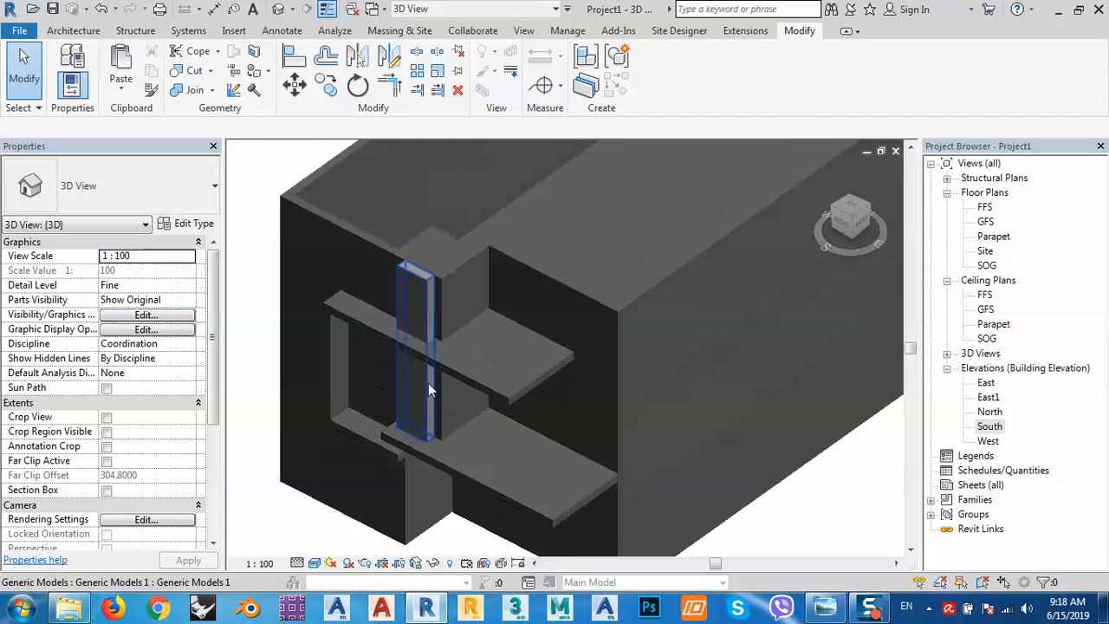
scroll(471, 350, down, 4)
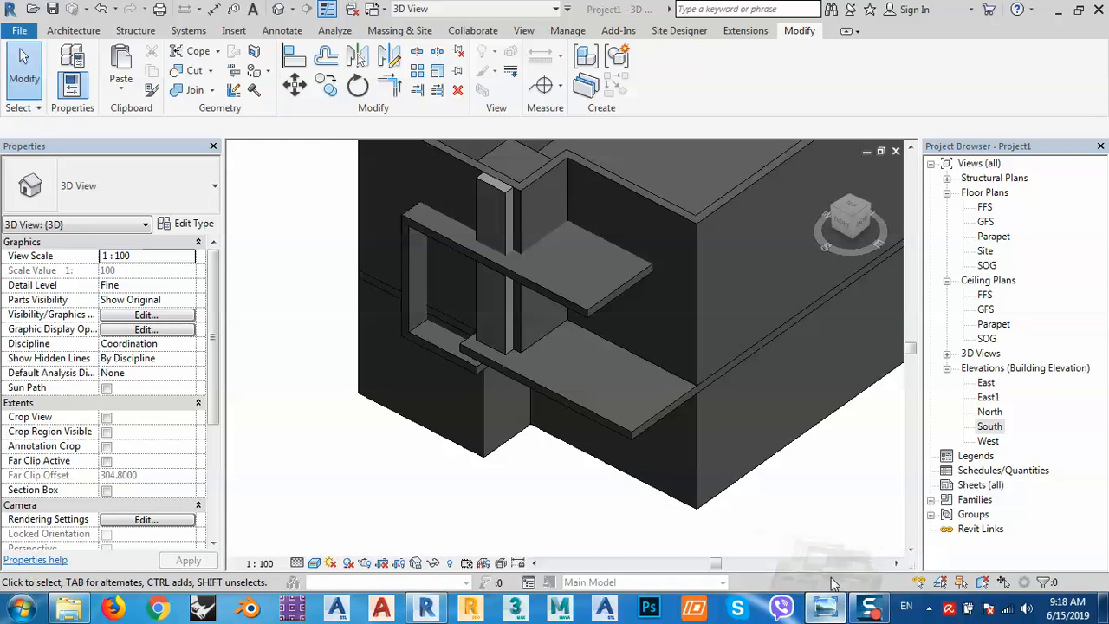
click(824, 606)
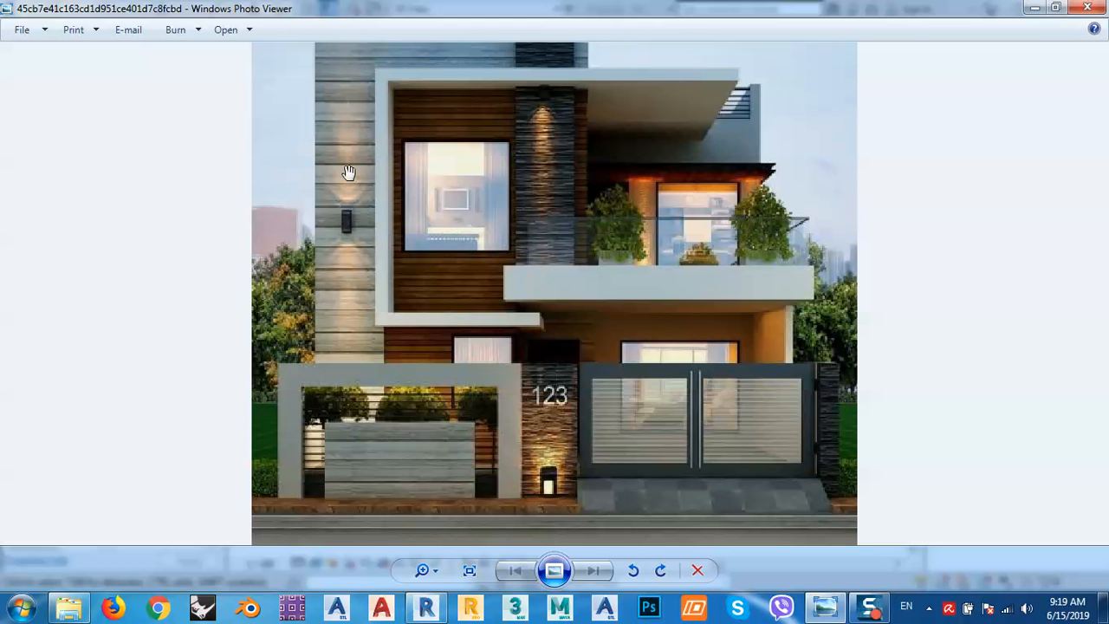
click(1033, 10)
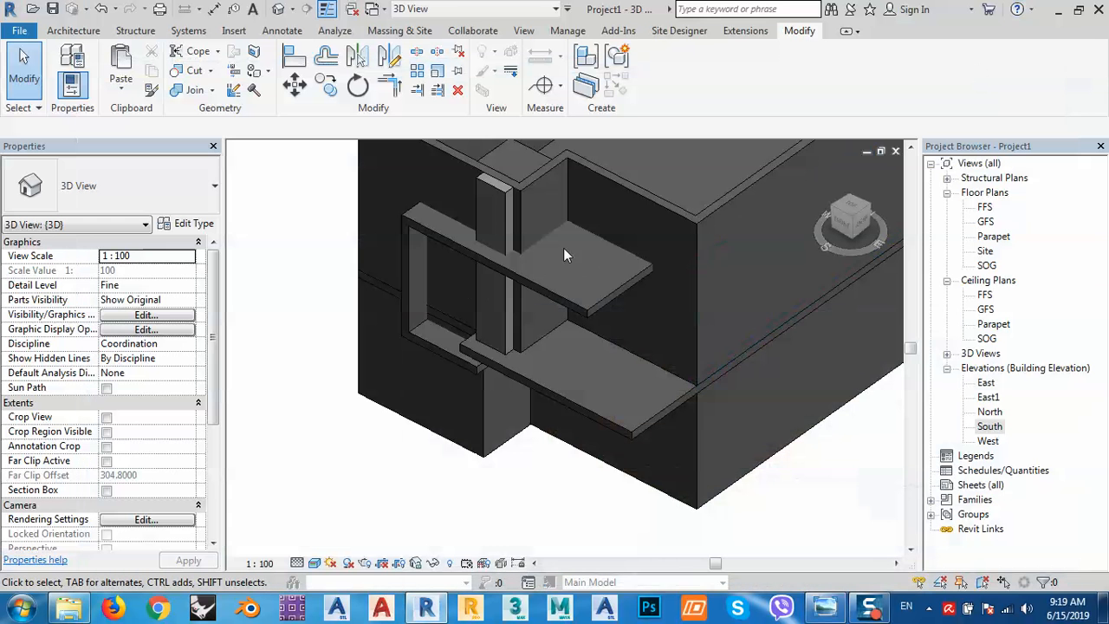
click(821, 607)
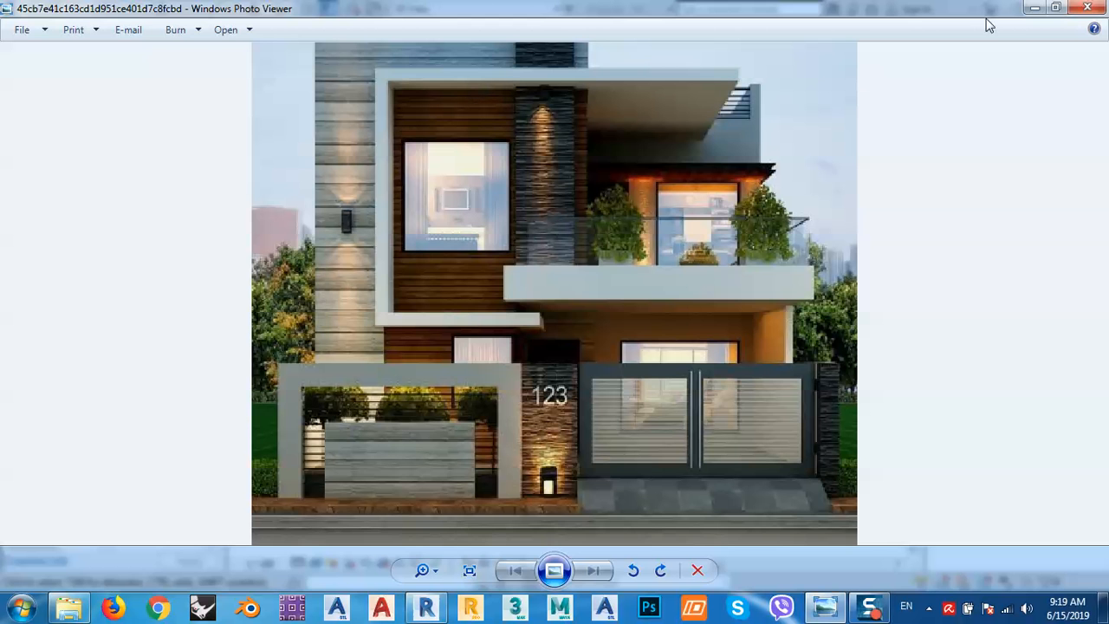
click(1034, 8)
middle_drag(420, 188, 466, 247)
click(73, 30)
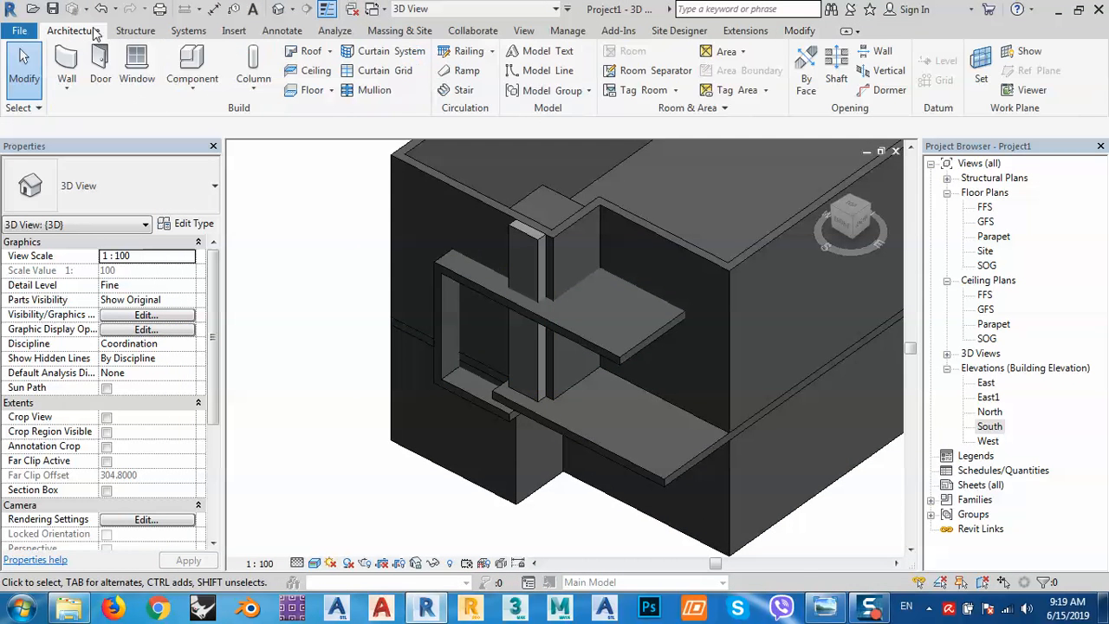
Create a new in-place Generic Models element named Generic Models 2.
click(178, 80)
click(184, 155)
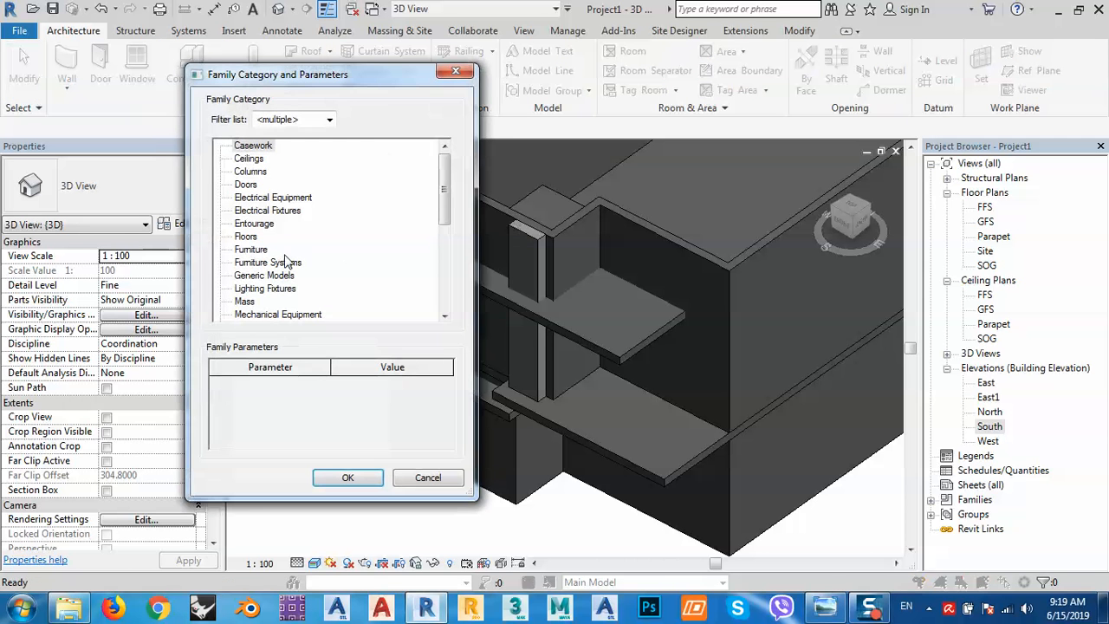
click(264, 276)
click(347, 477)
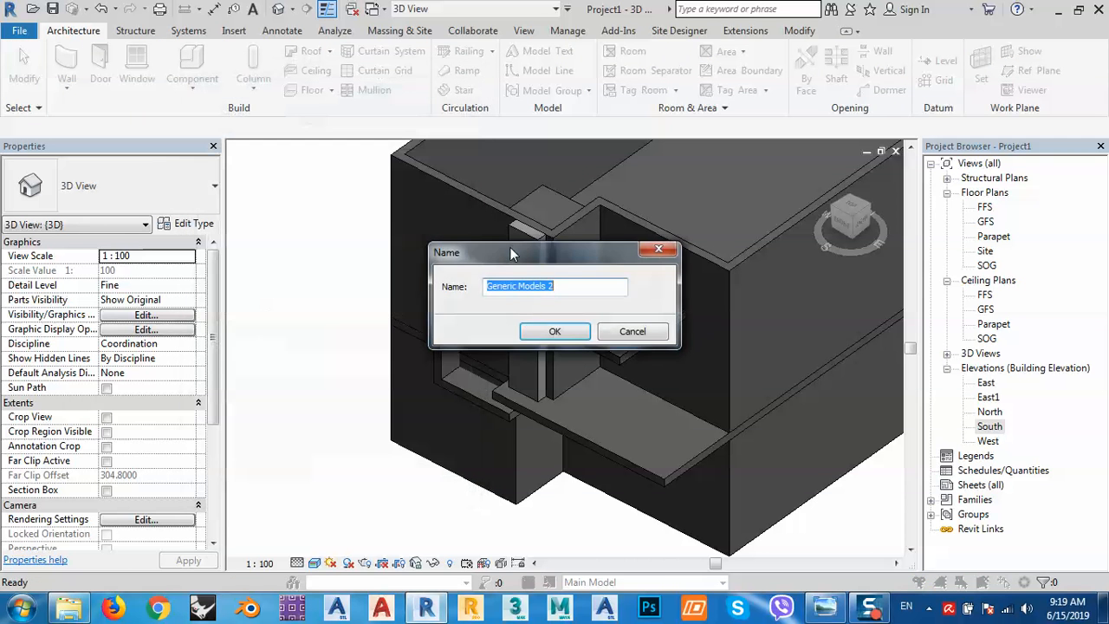
click(546, 329)
Set the wall face as the work plane and start an extrusion in the South elevation.
click(964, 68)
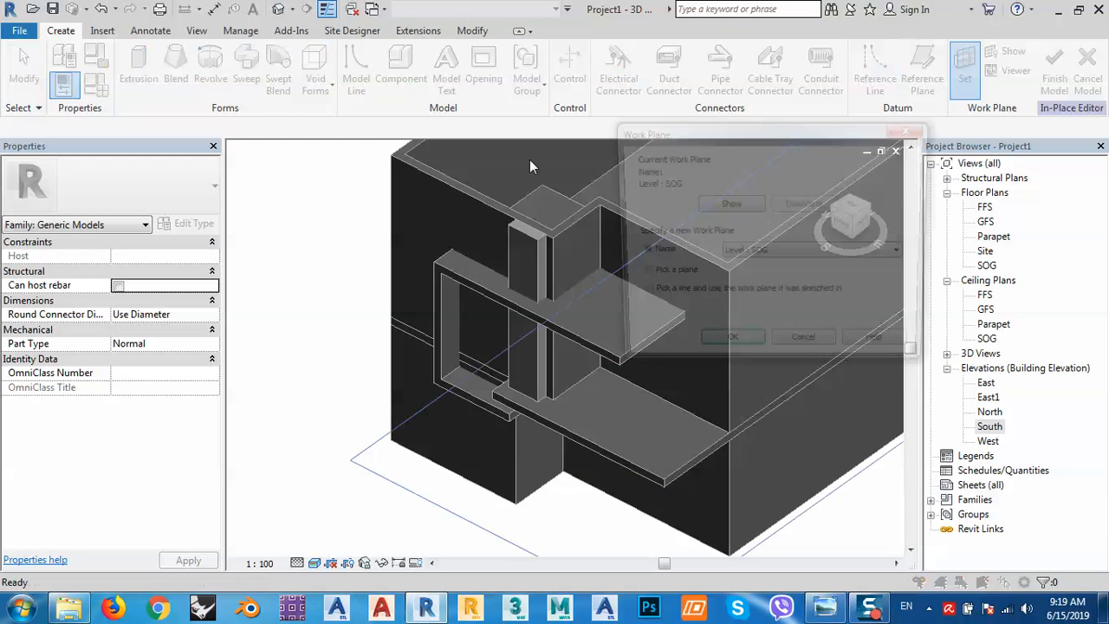
click(681, 279)
click(721, 349)
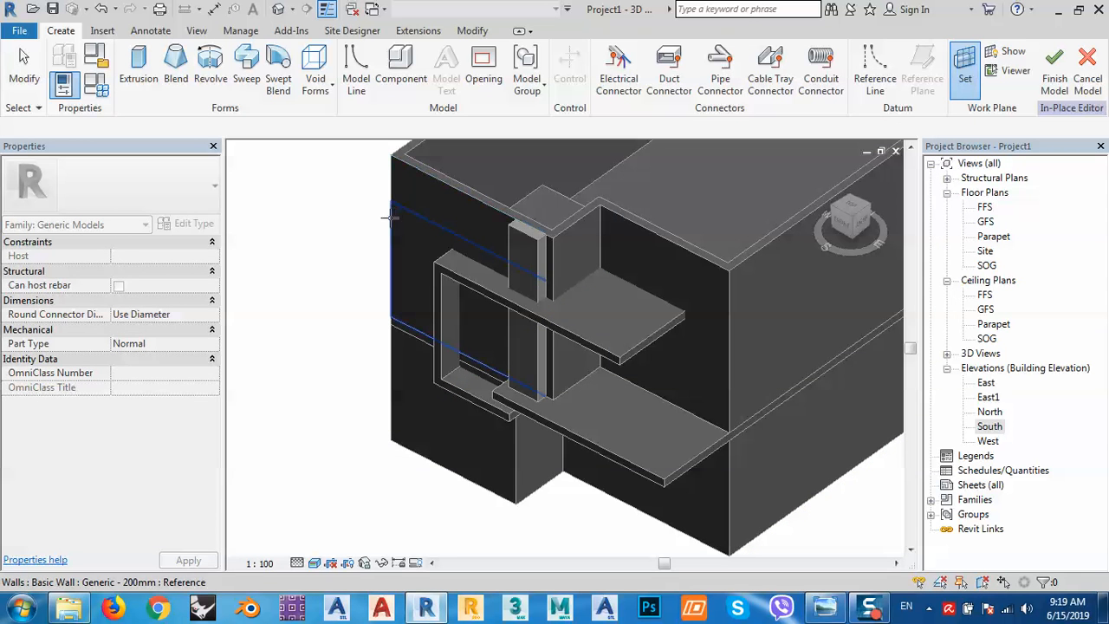
click(390, 217)
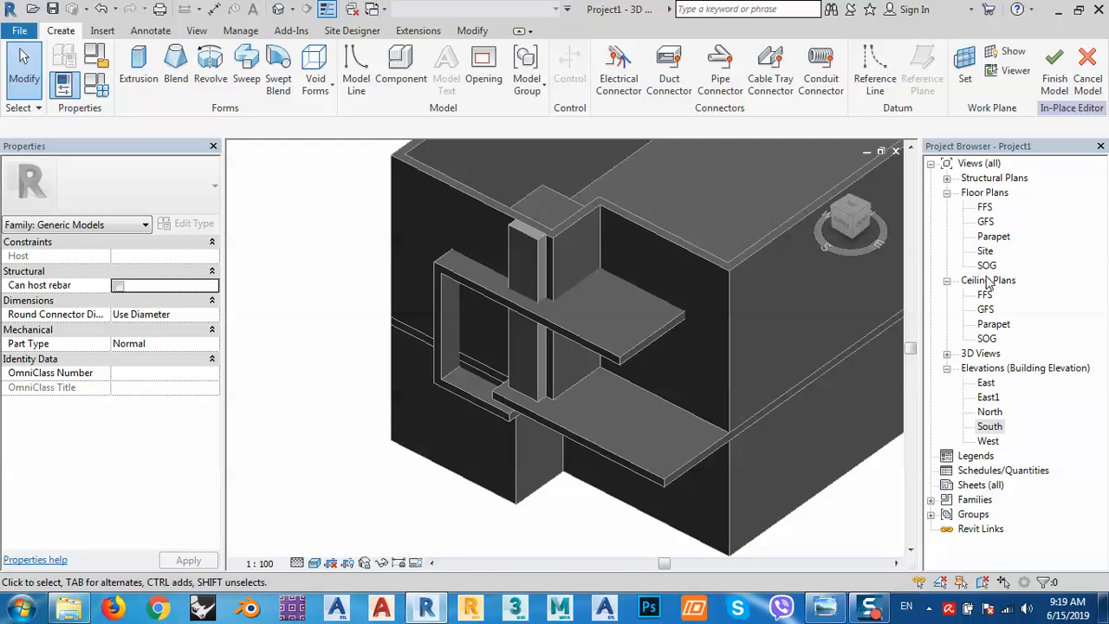
double_click(986, 429)
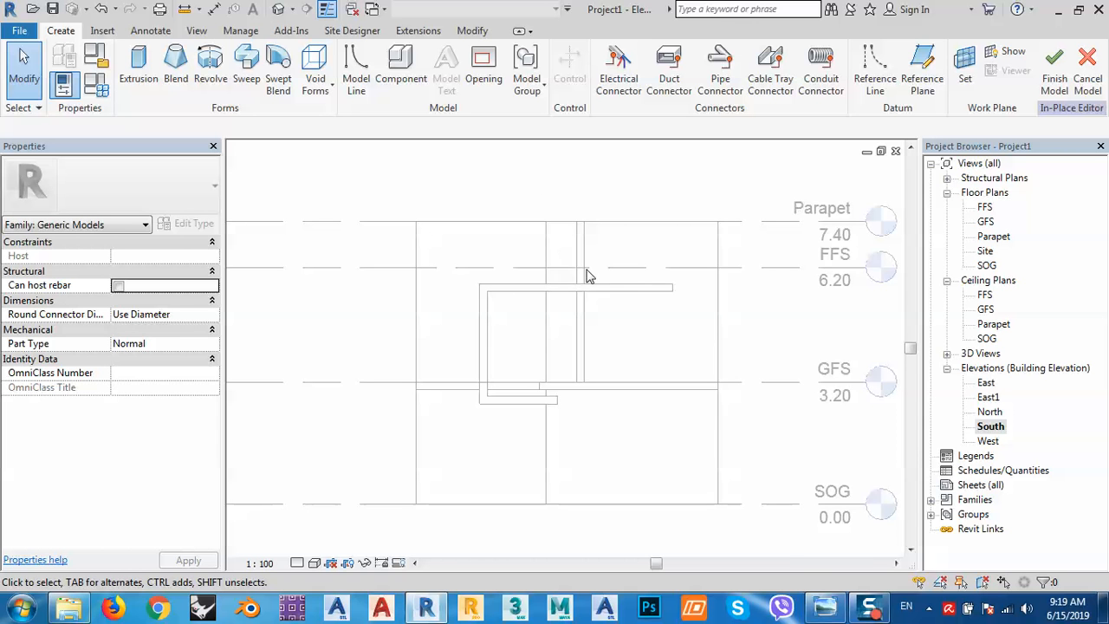
click(139, 68)
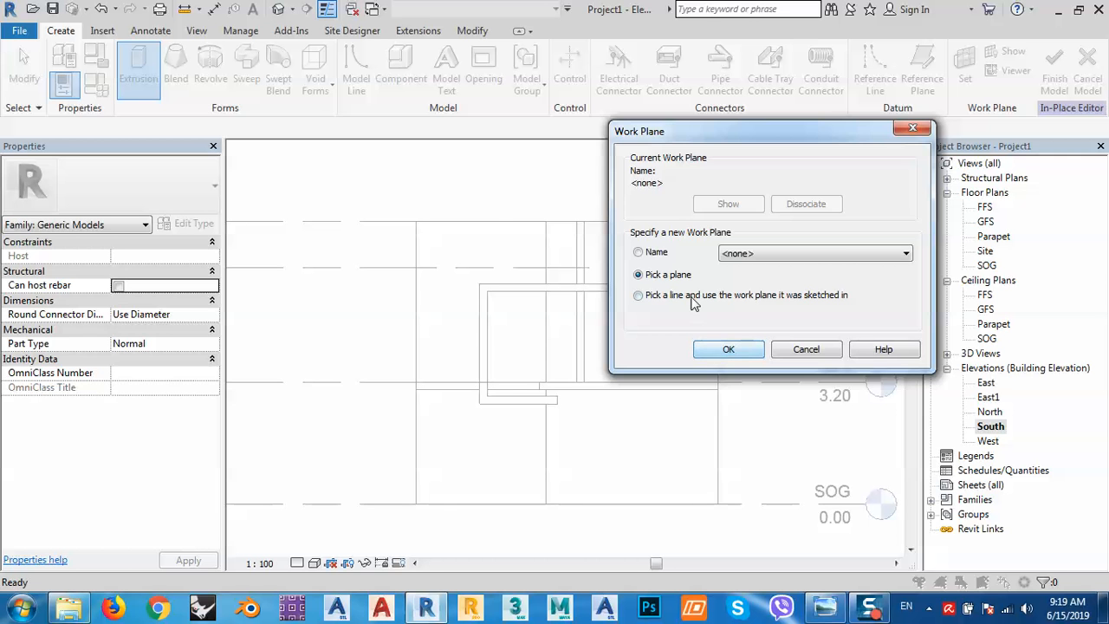
click(728, 349)
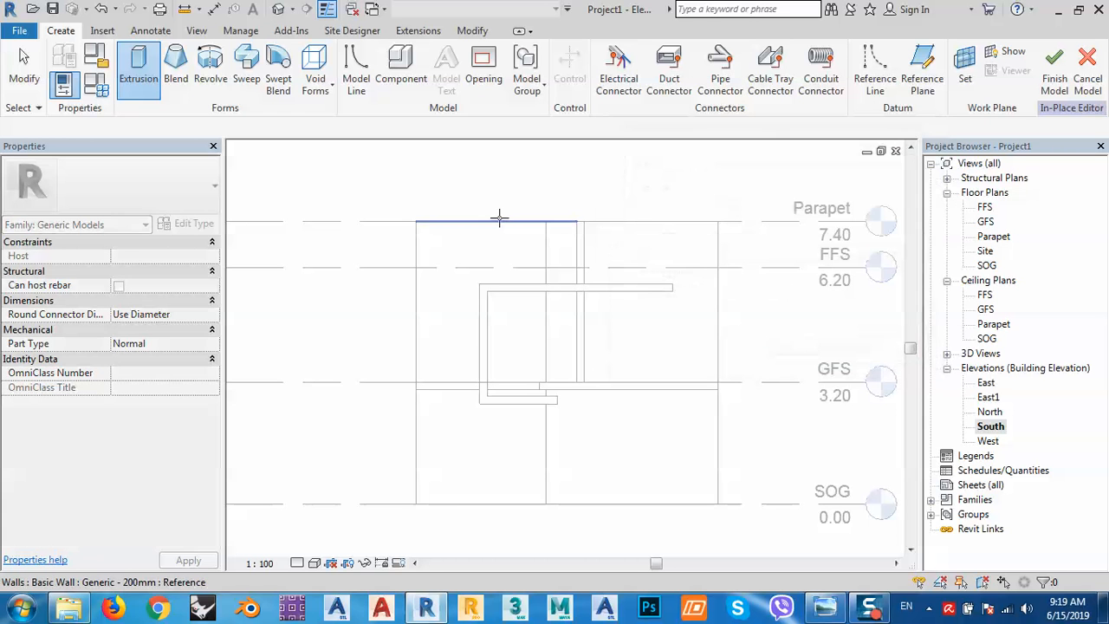
On the wall face plane, trace the wall's vertical, top, left and bottom edges into the profile with Pick Lines.
click(420, 284)
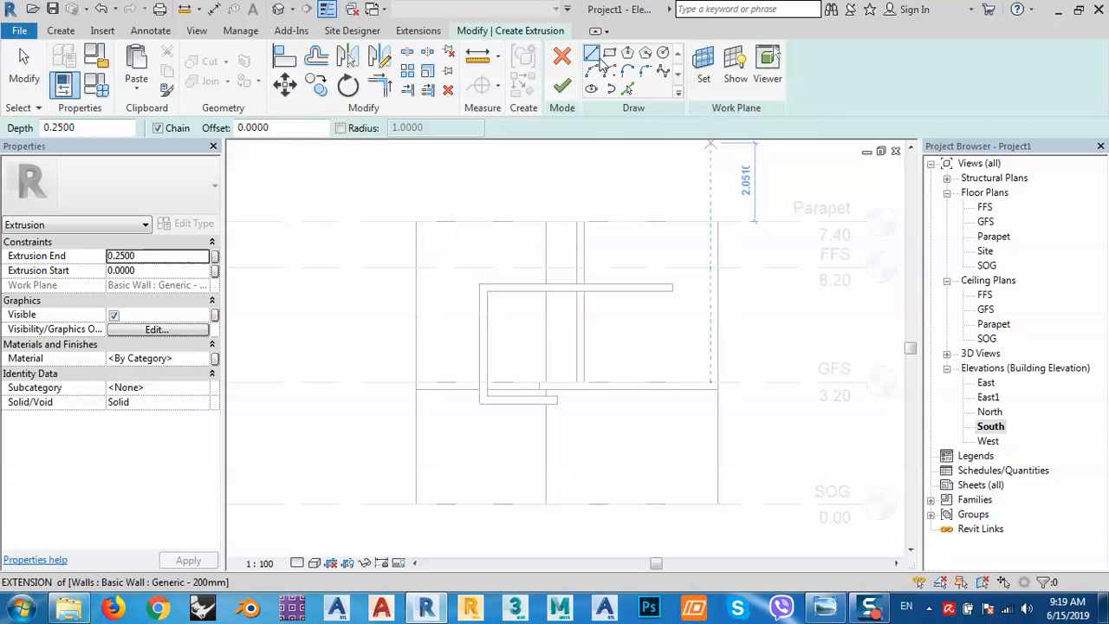
click(594, 56)
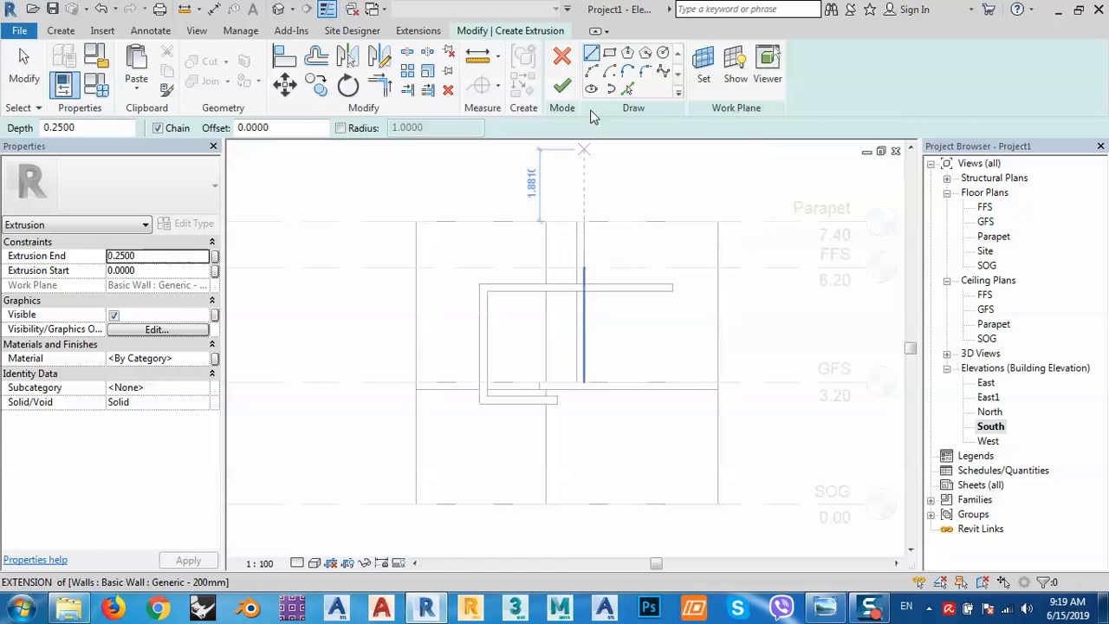
click(628, 91)
click(579, 275)
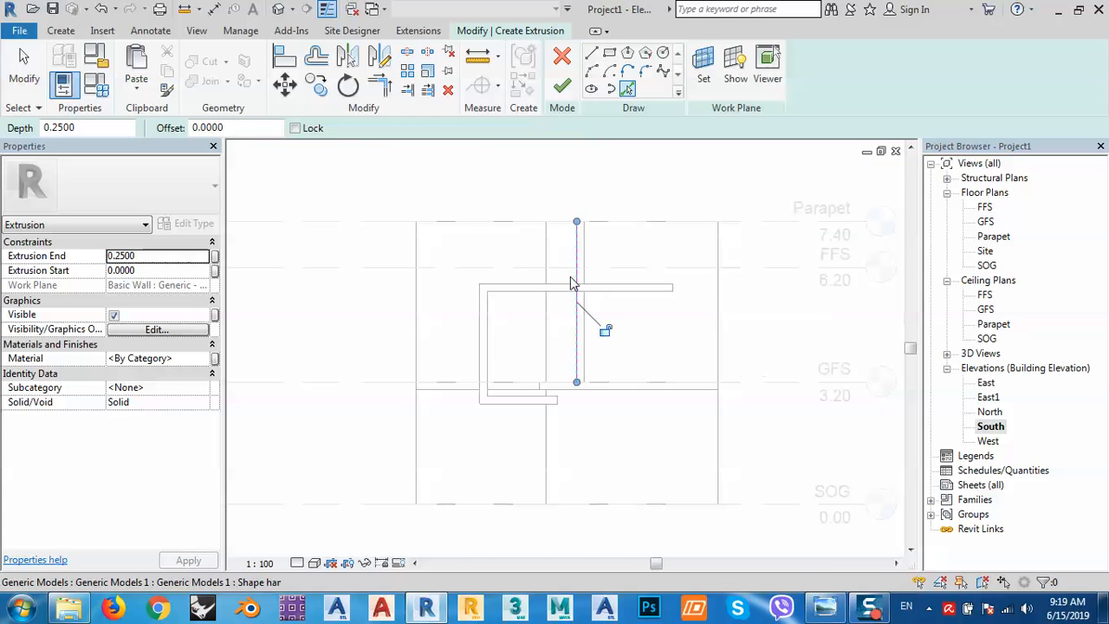
click(570, 290)
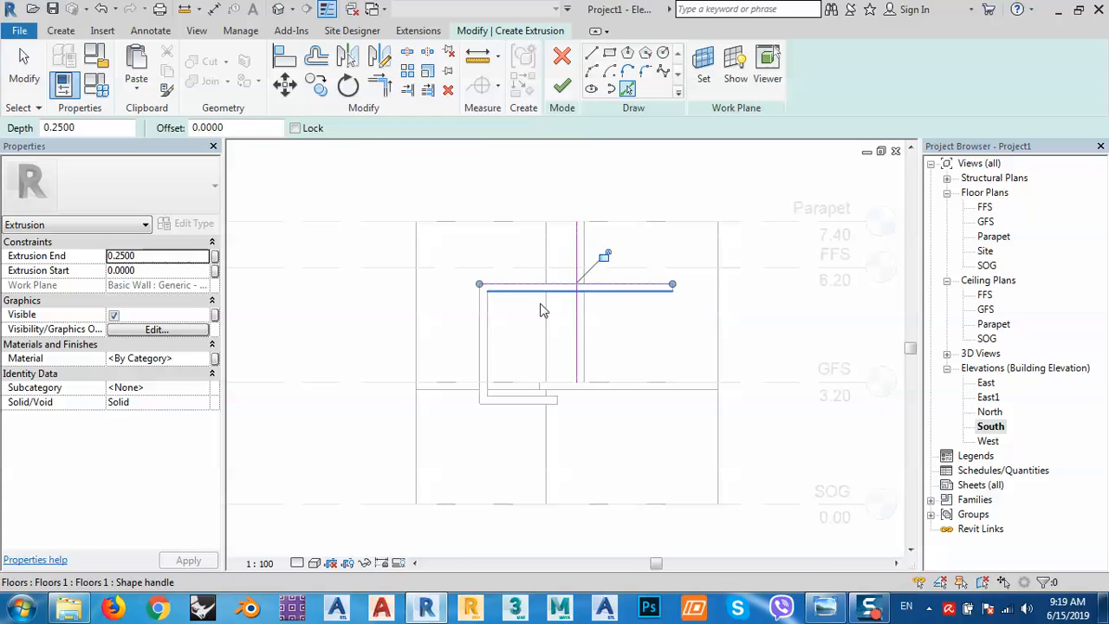
click(480, 360)
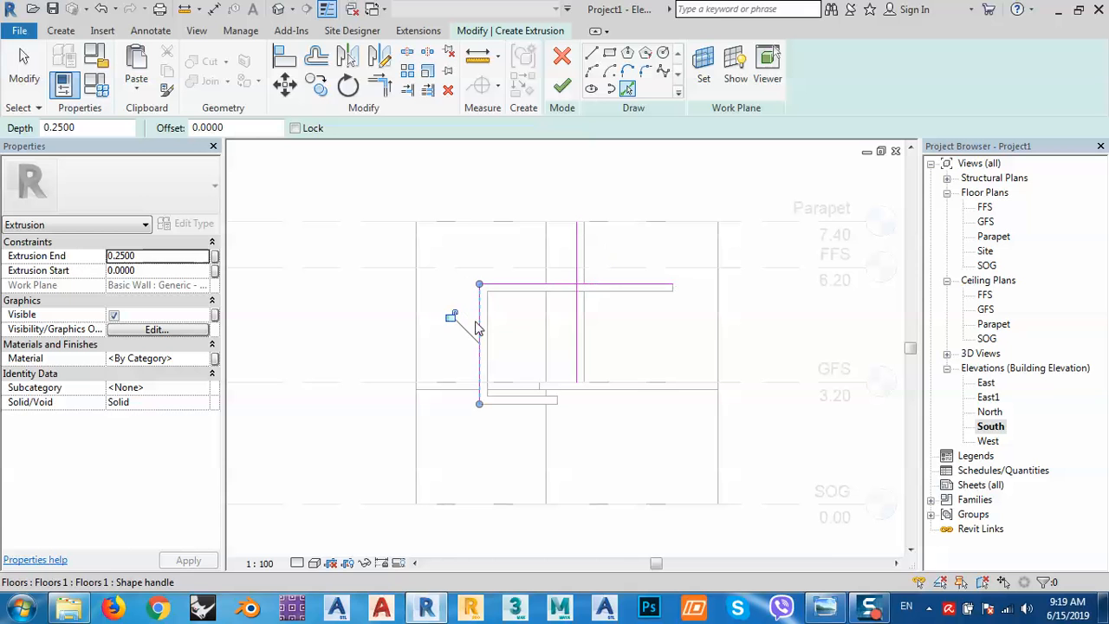
click(498, 229)
click(420, 345)
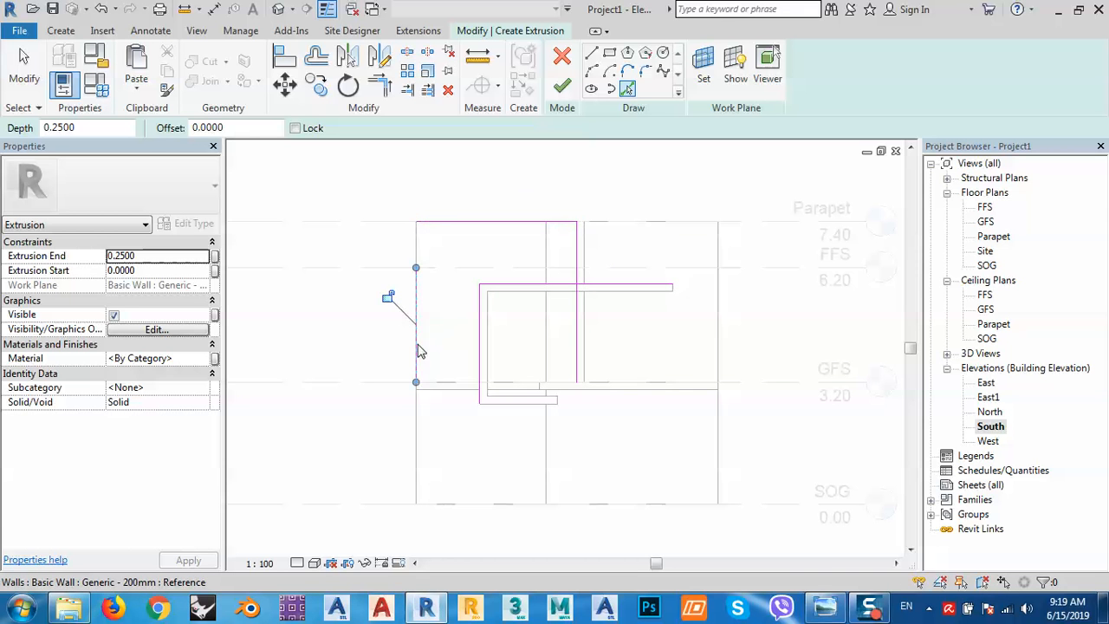
click(454, 506)
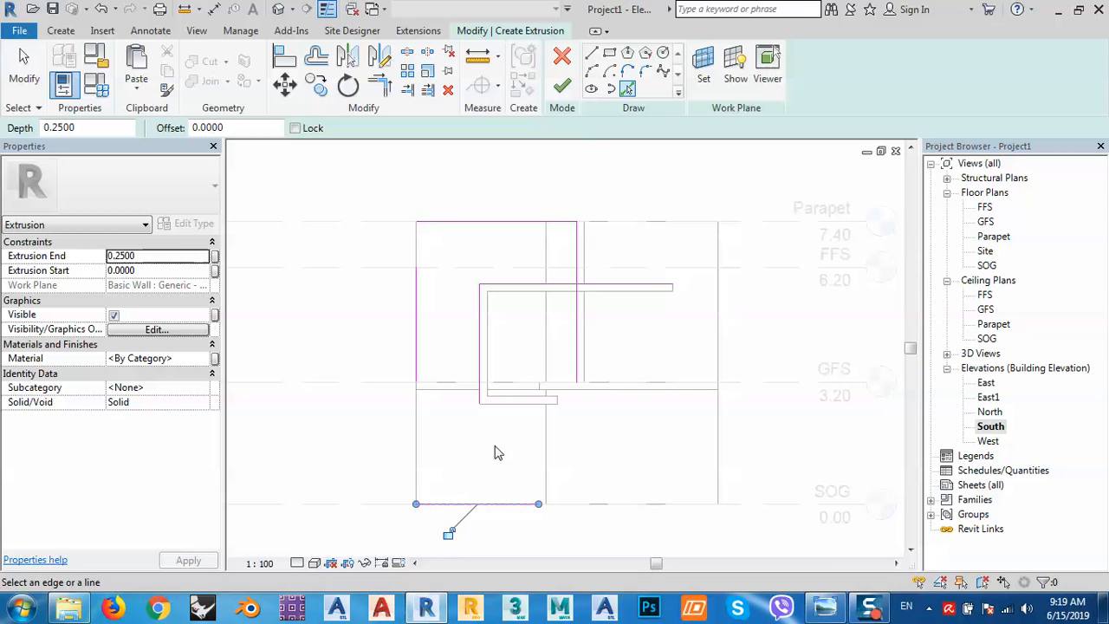
click(825, 606)
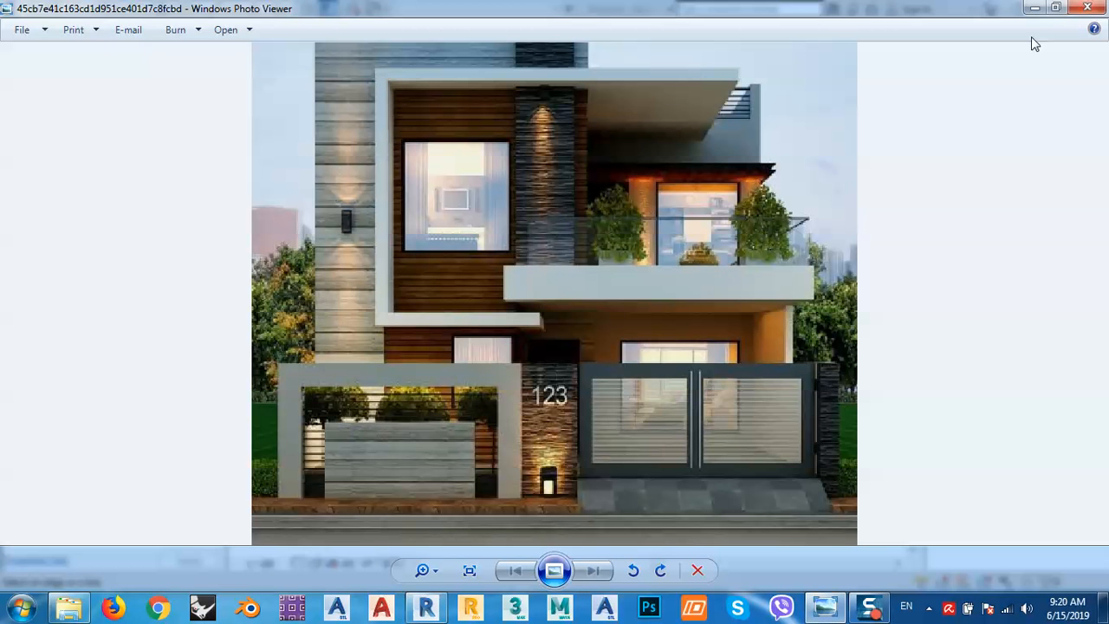
click(1034, 8)
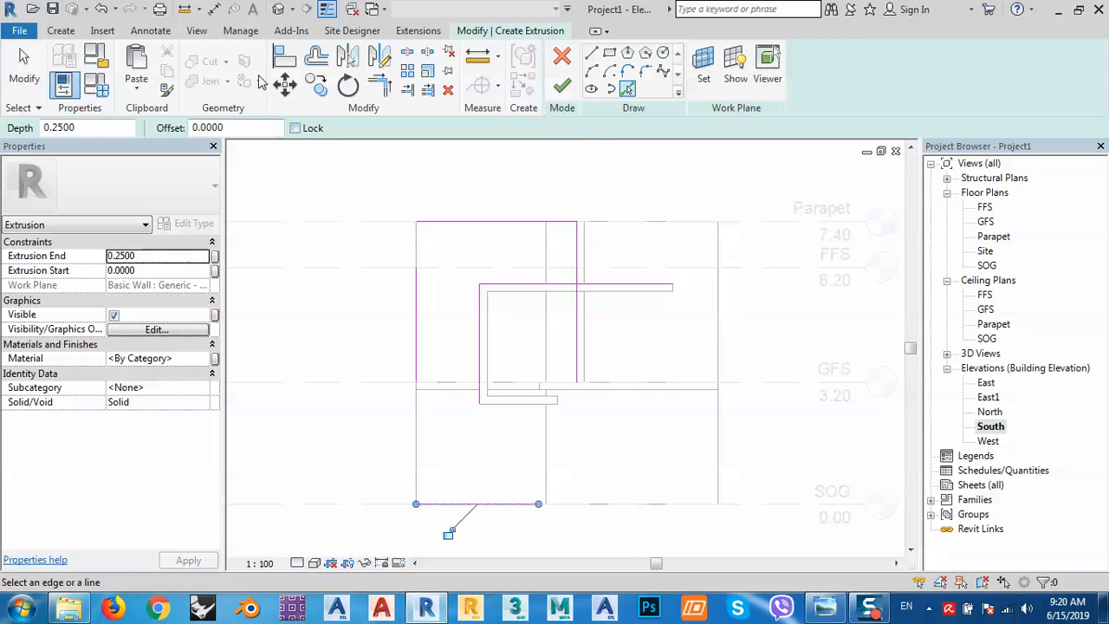
Close the profile's corners with Trim/Extend to Corner.
click(284, 57)
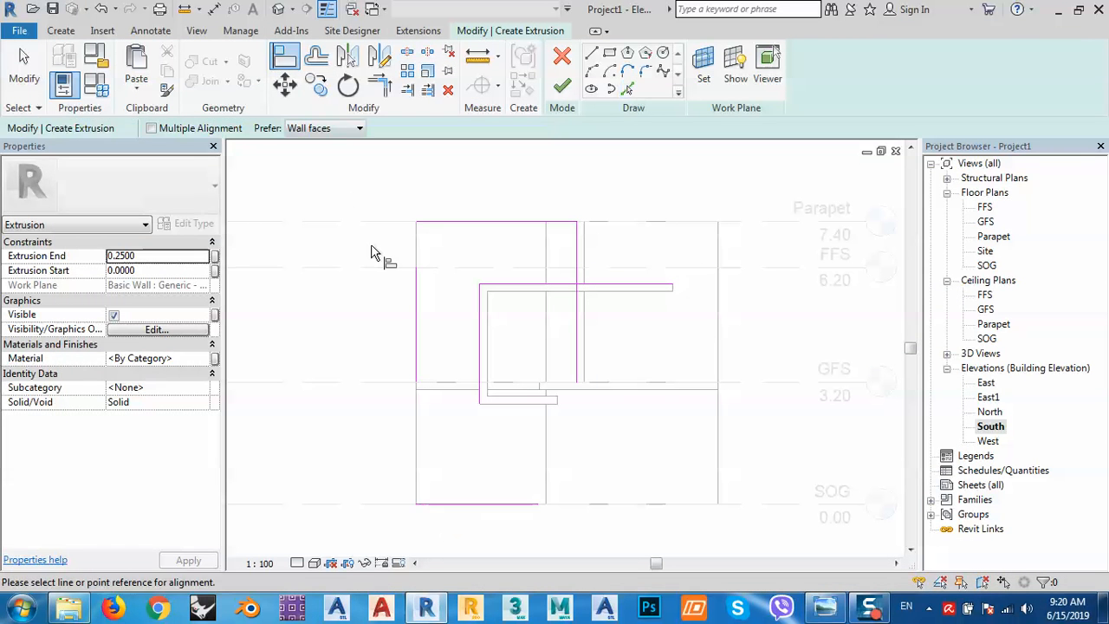
click(380, 84)
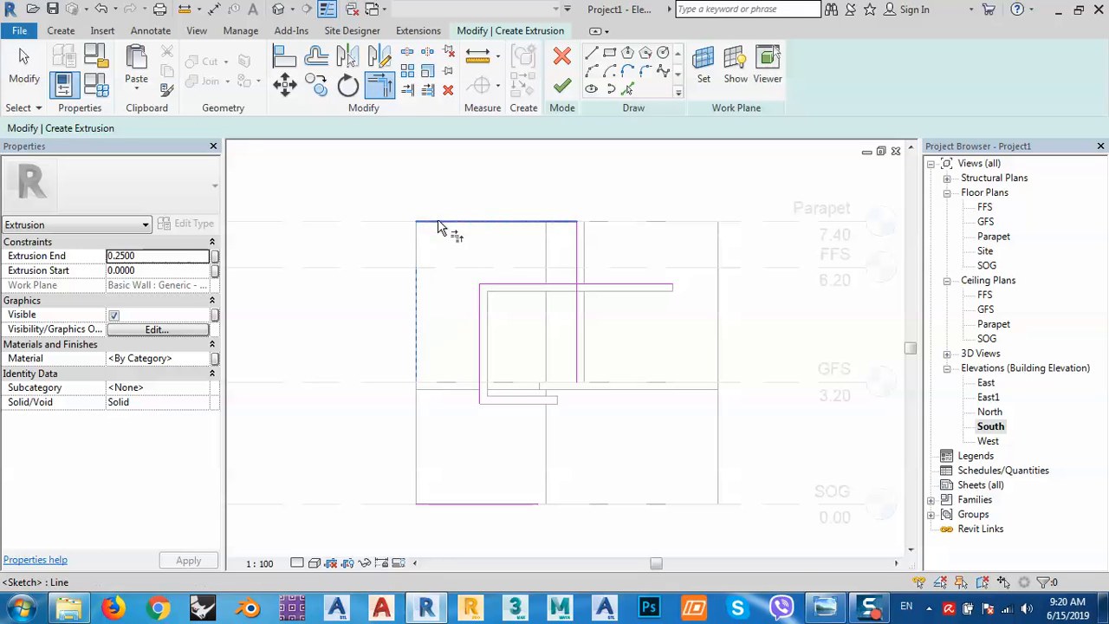
click(420, 347)
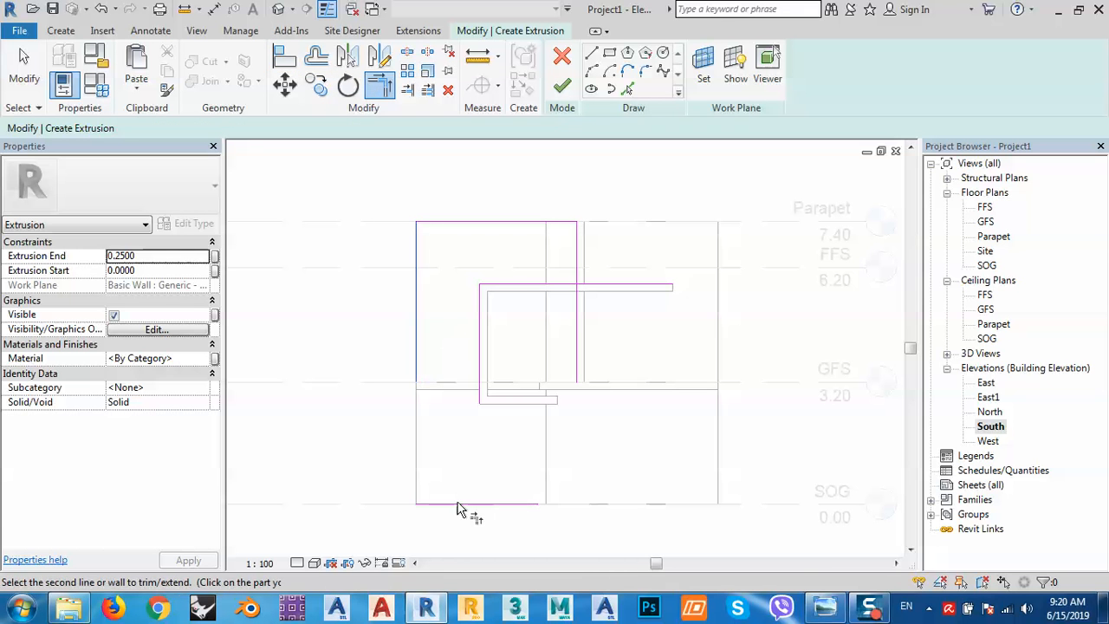
click(480, 507)
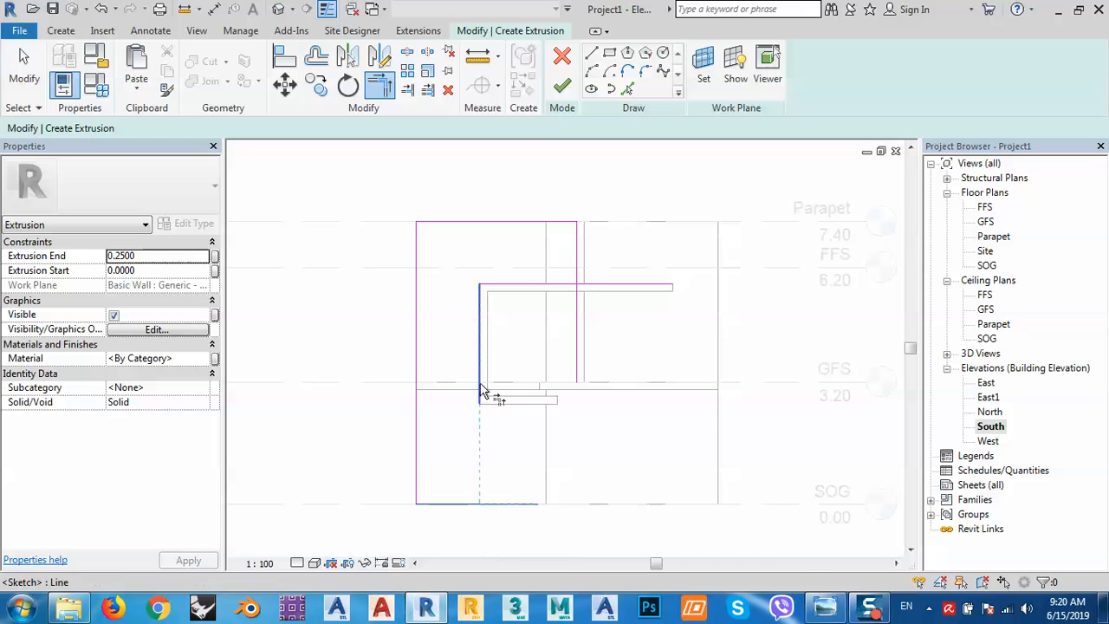
click(480, 404)
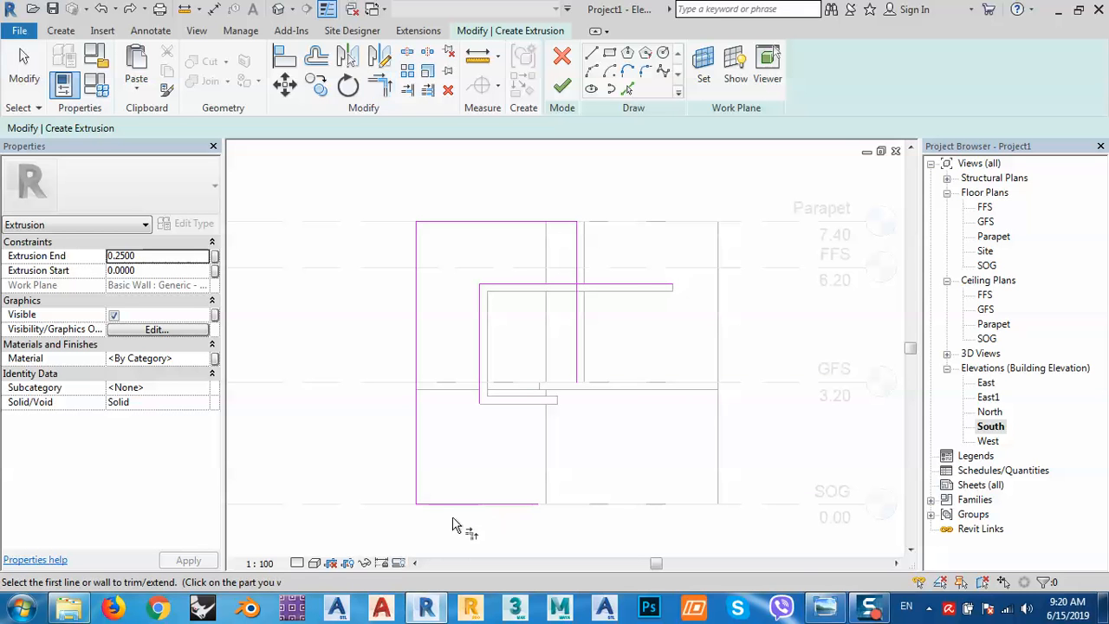
click(440, 505)
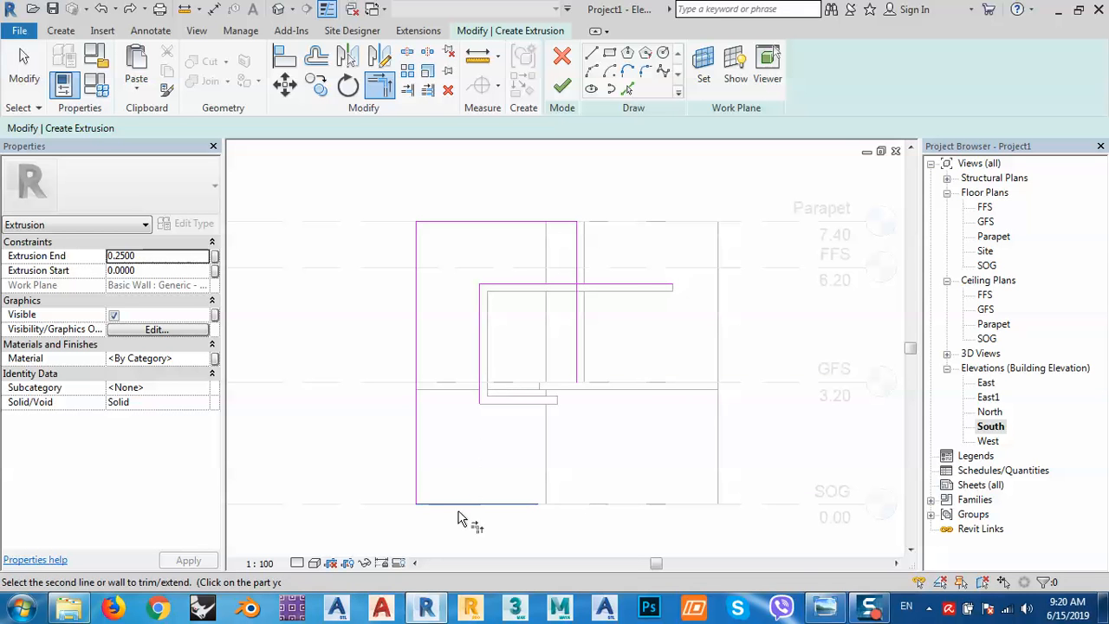
click(481, 394)
click(565, 288)
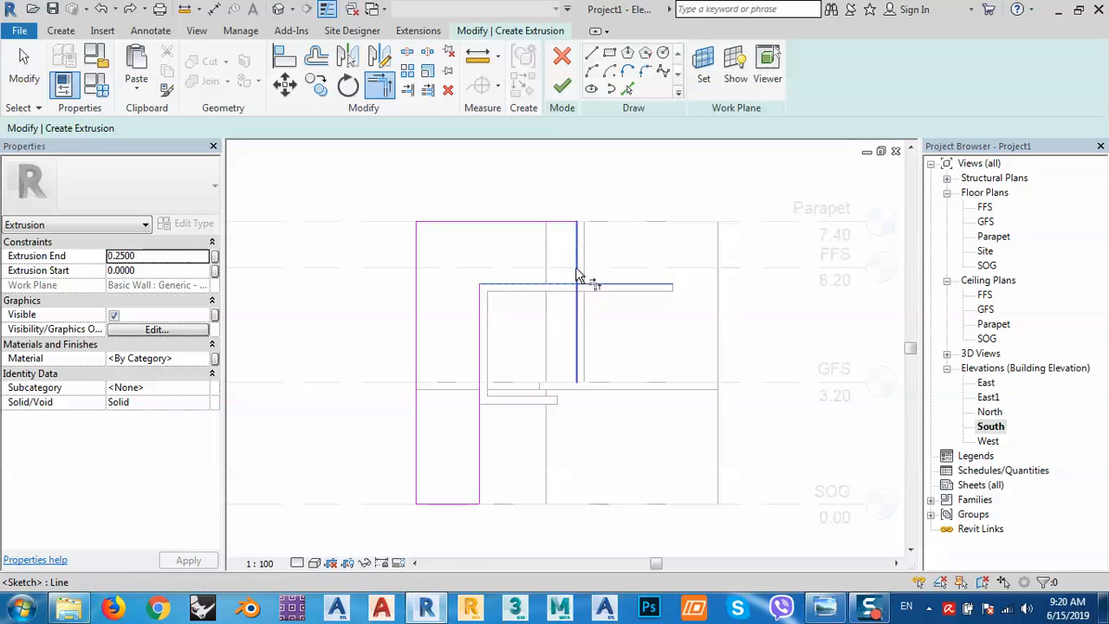
click(577, 276)
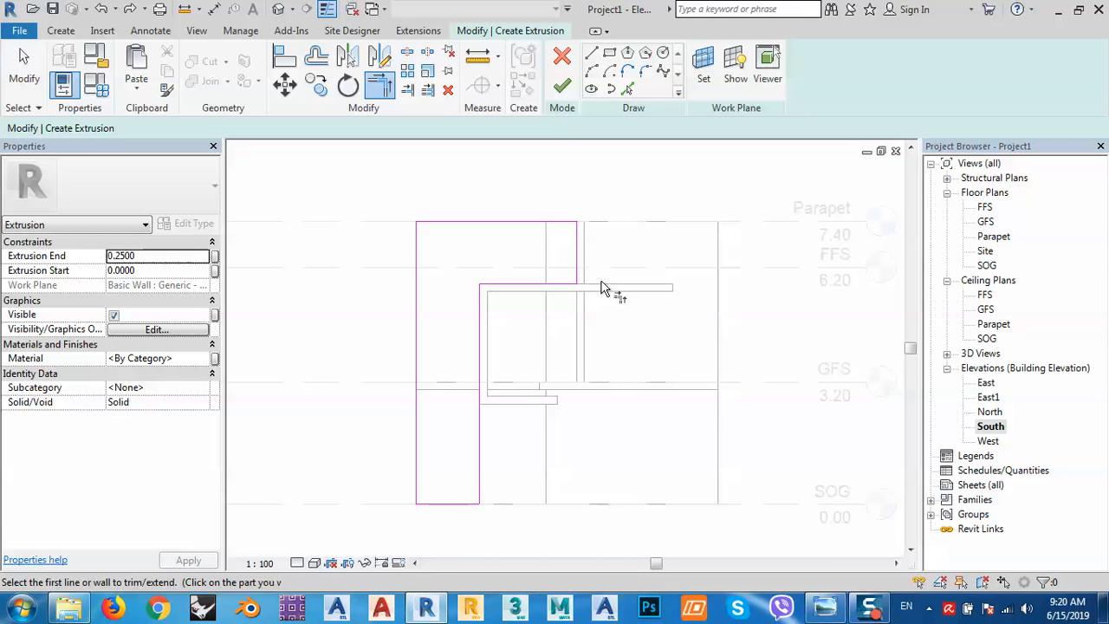
scroll(595, 260, up, 4)
right_click(586, 262)
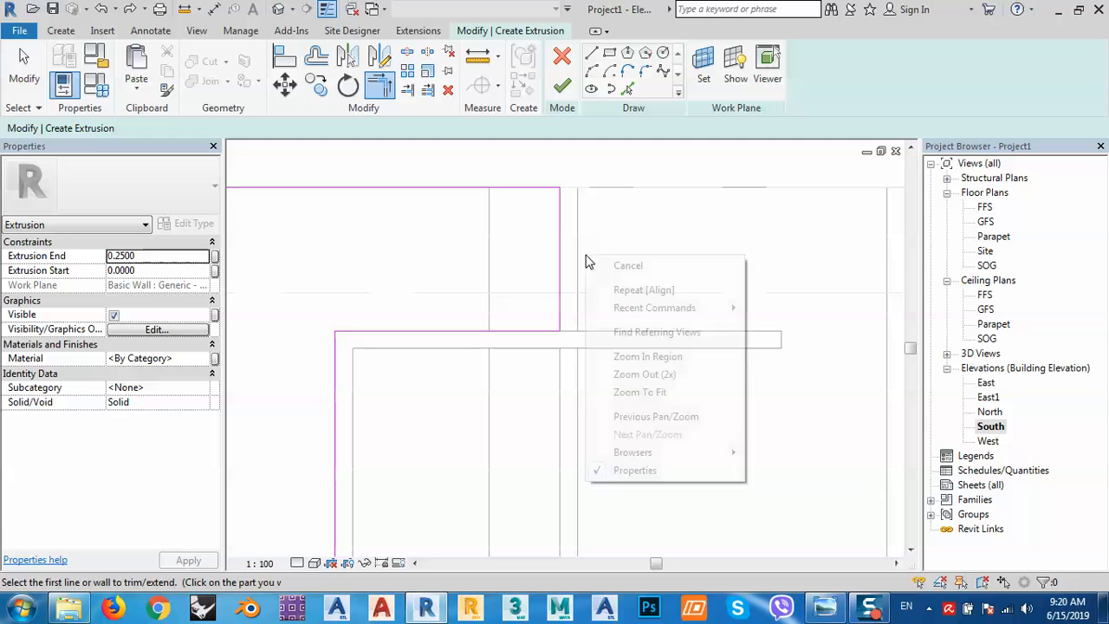
click(606, 261)
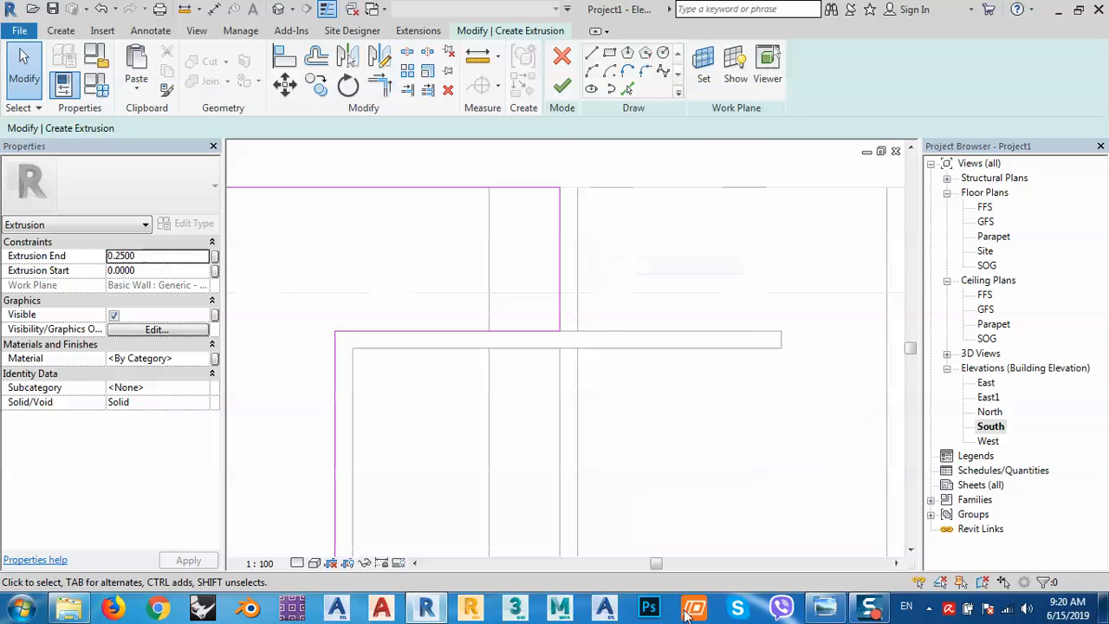
click(825, 607)
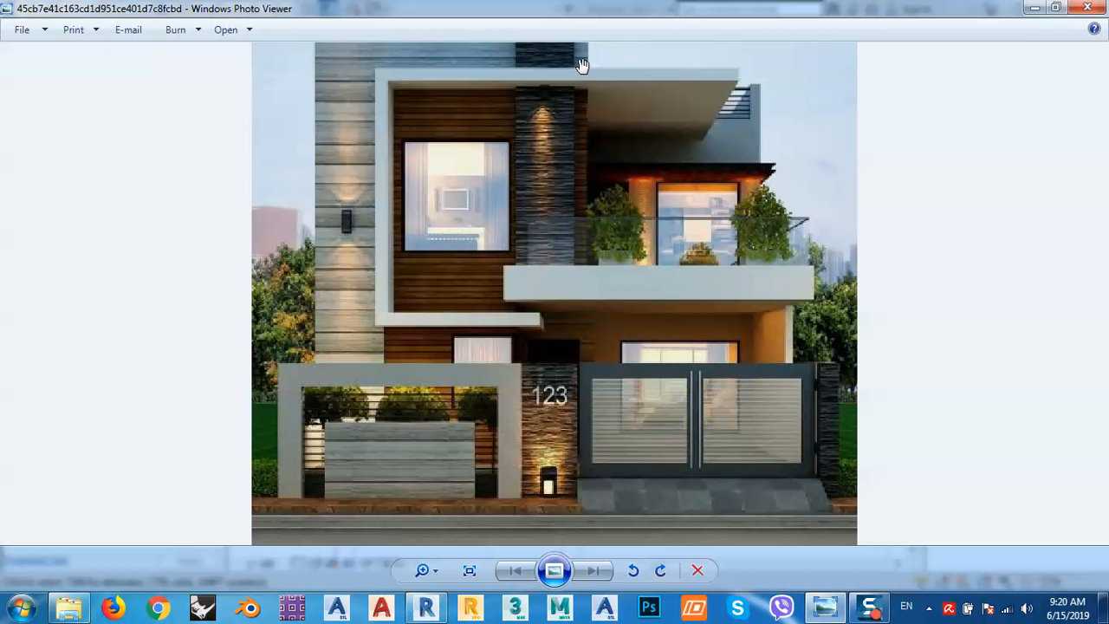
click(1035, 7)
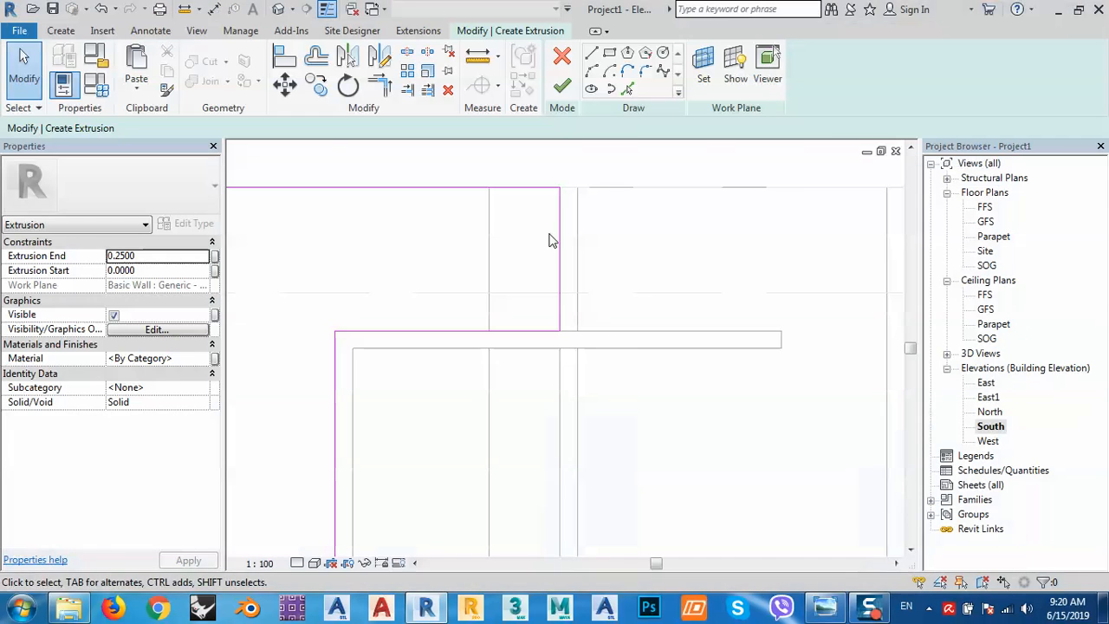
Set the Extrusion End to 0.05 and finish the facade extrusion.
click(285, 56)
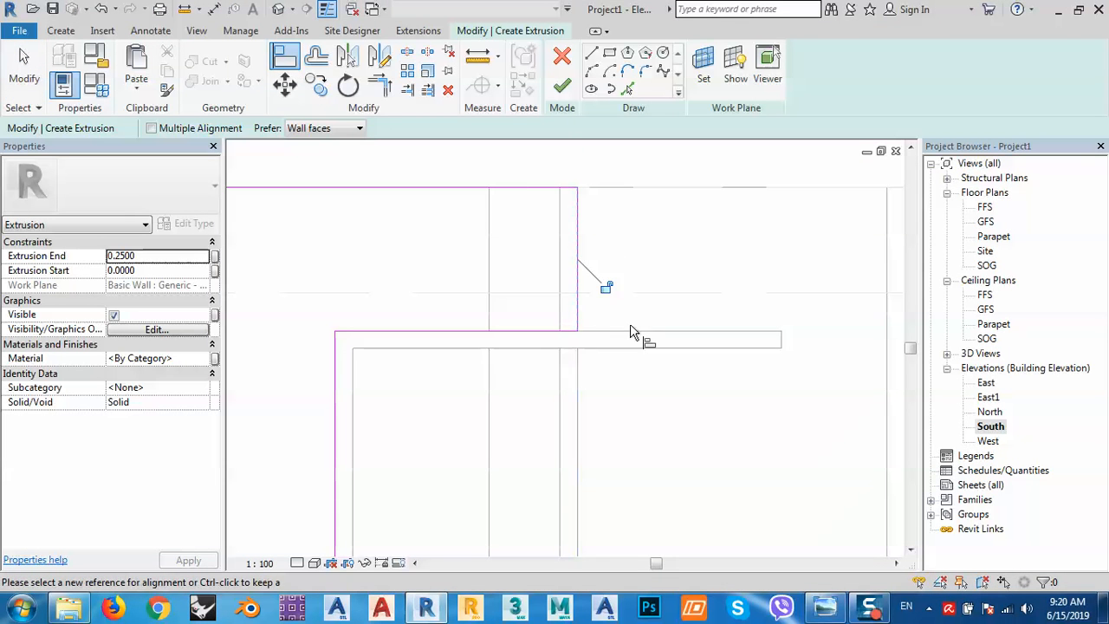
scroll(638, 331, down, 2)
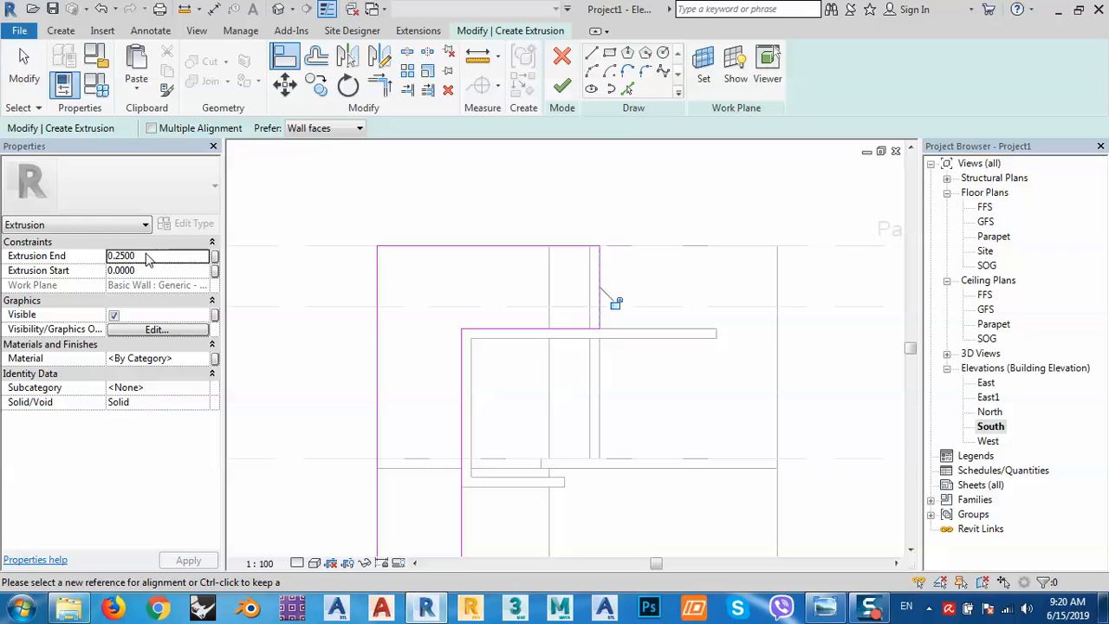
click(149, 256)
text(.0)
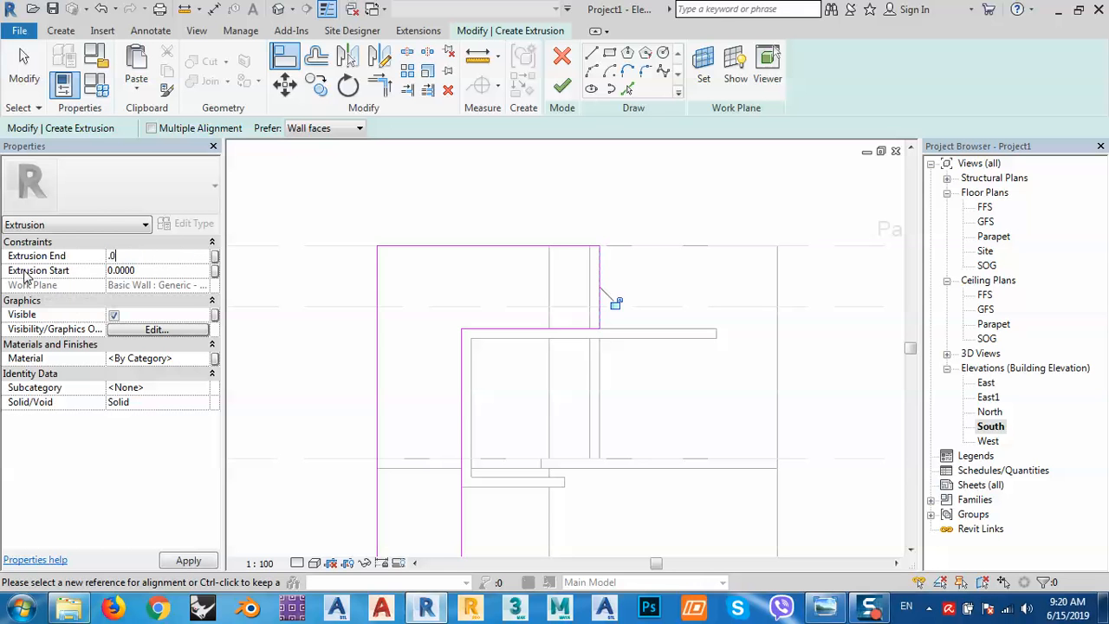
click(563, 86)
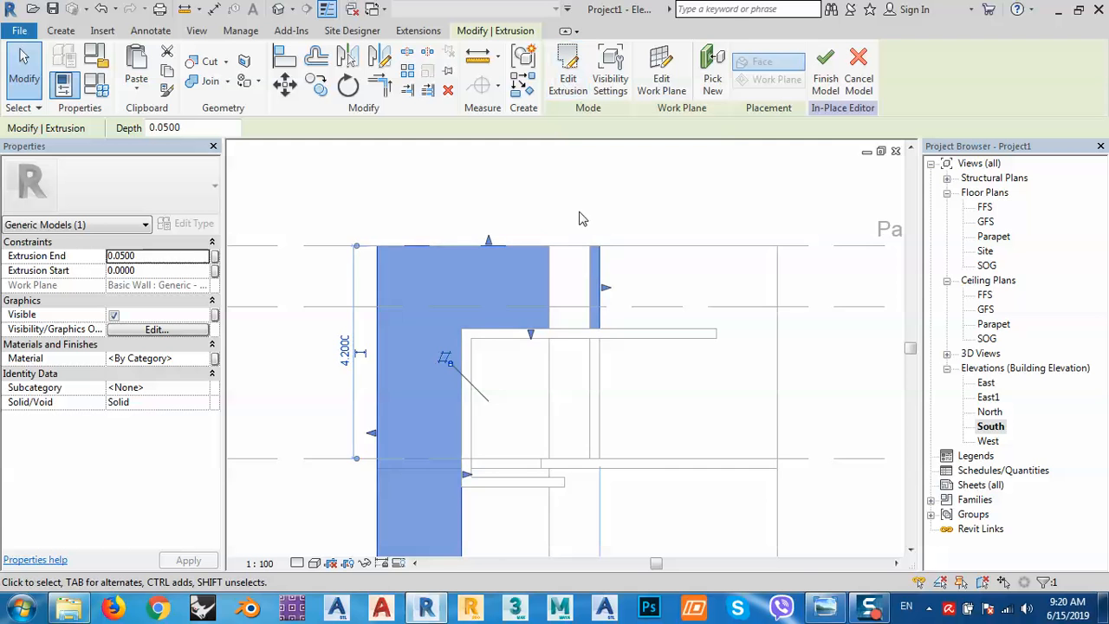
scroll(576, 201, down, 2)
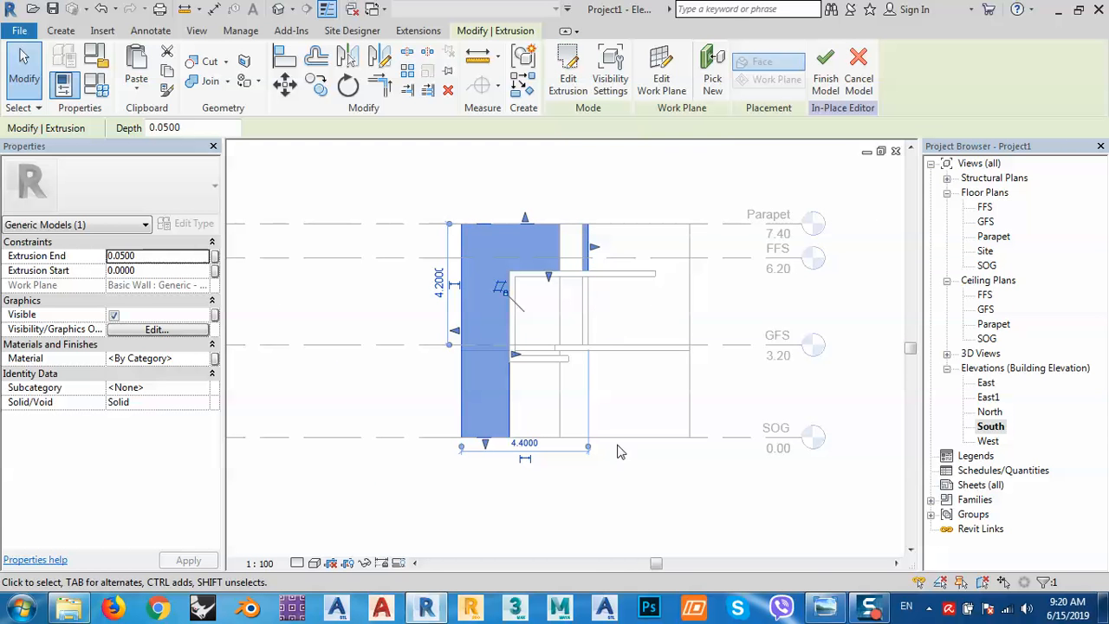
click(824, 609)
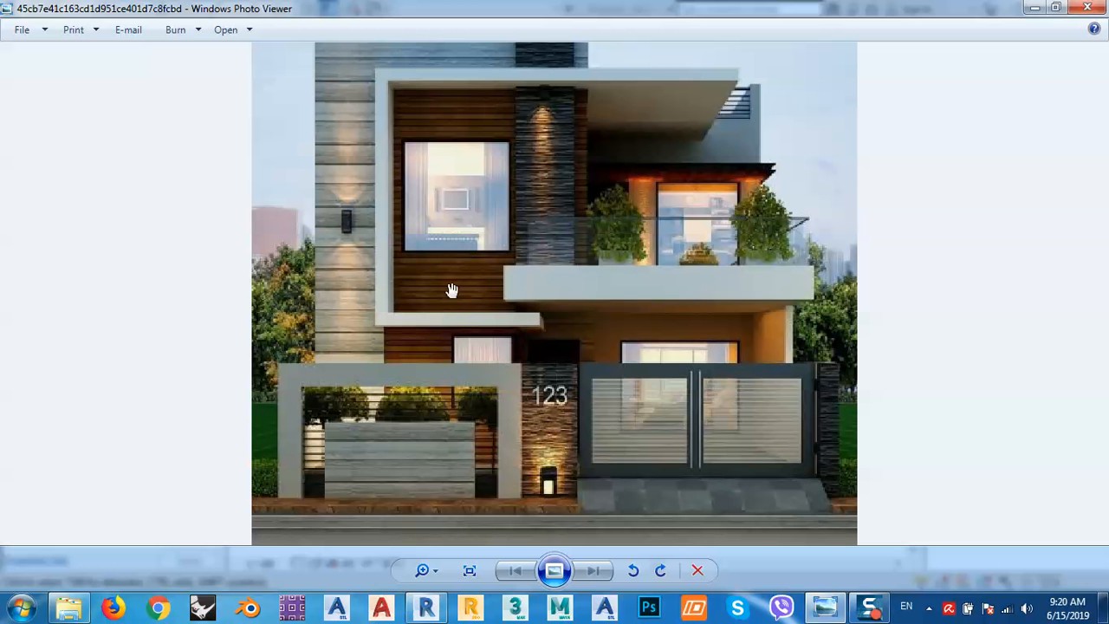
click(1034, 8)
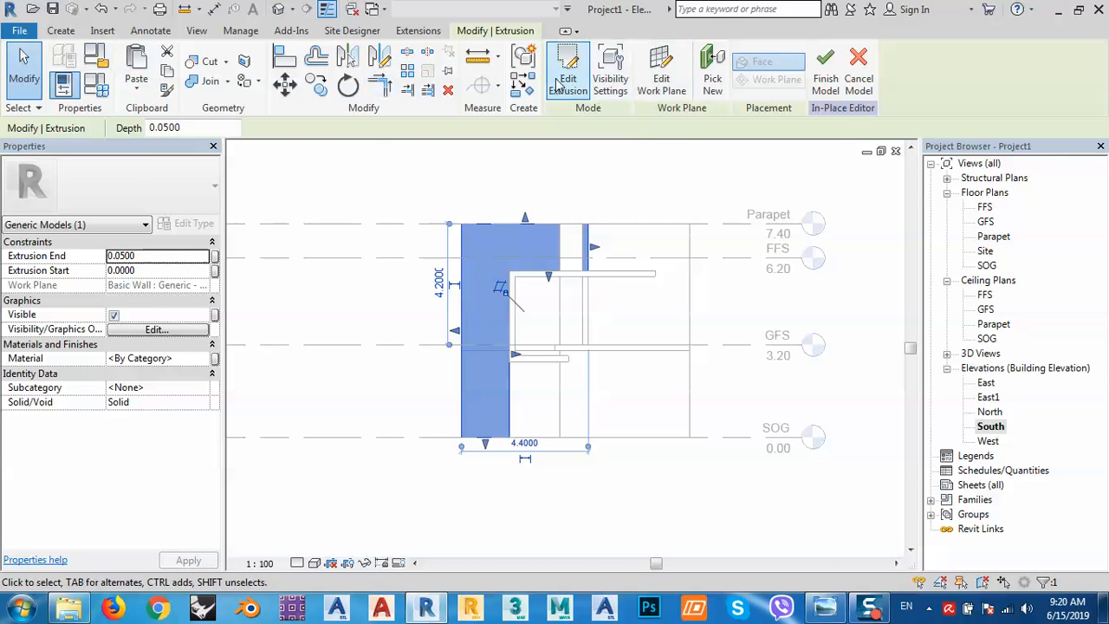
click(61, 30)
Start a new extrusion on the wall face plane and bring up the reference house photo.
click(138, 71)
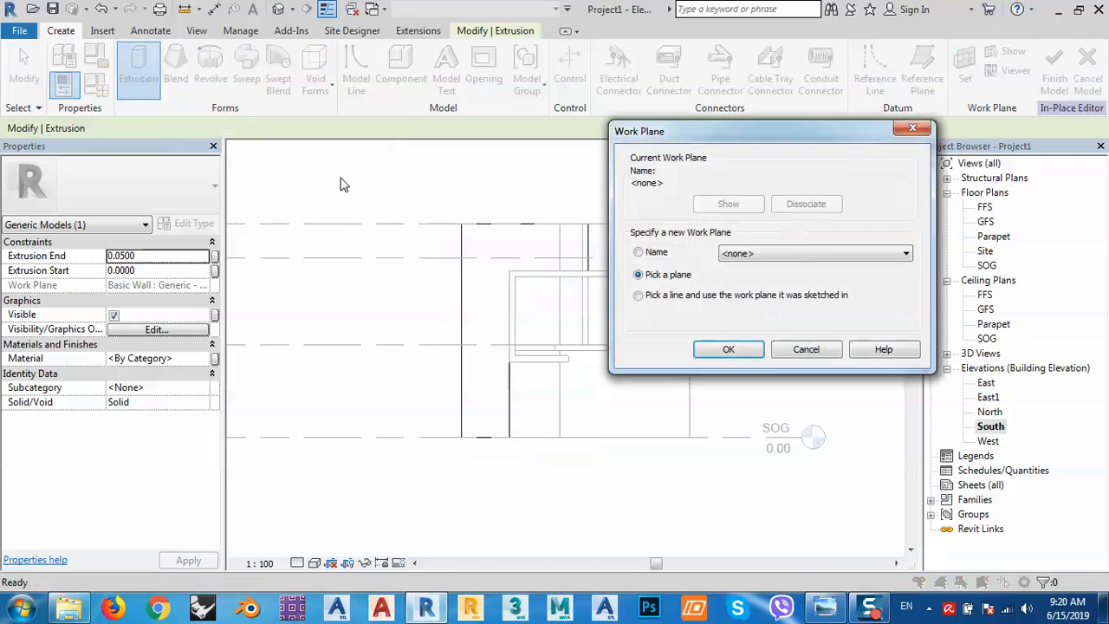
click(728, 351)
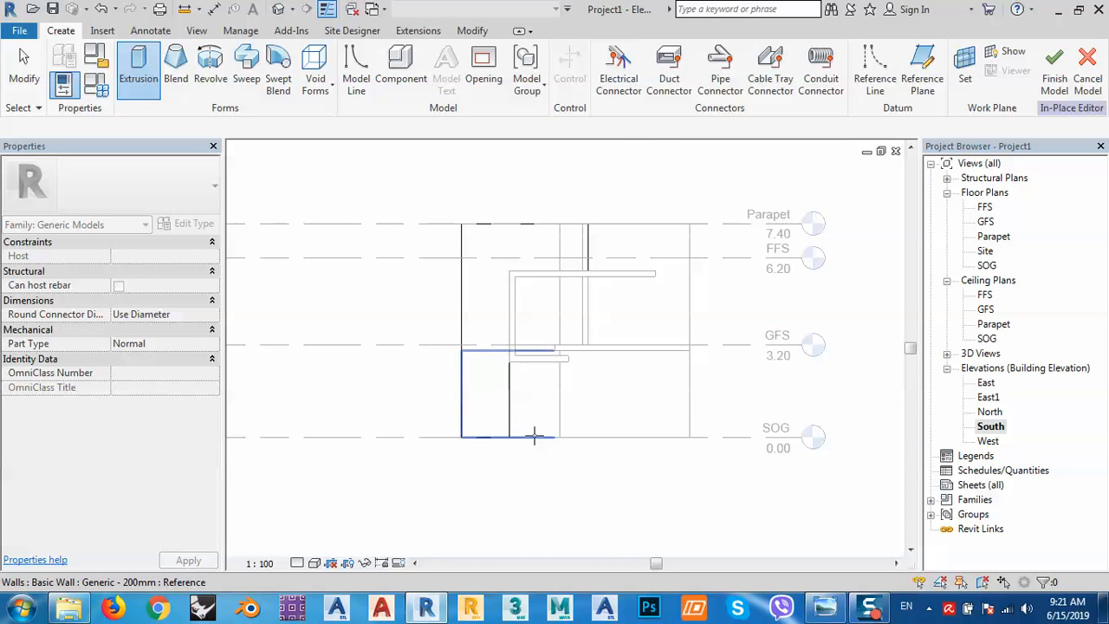
click(534, 436)
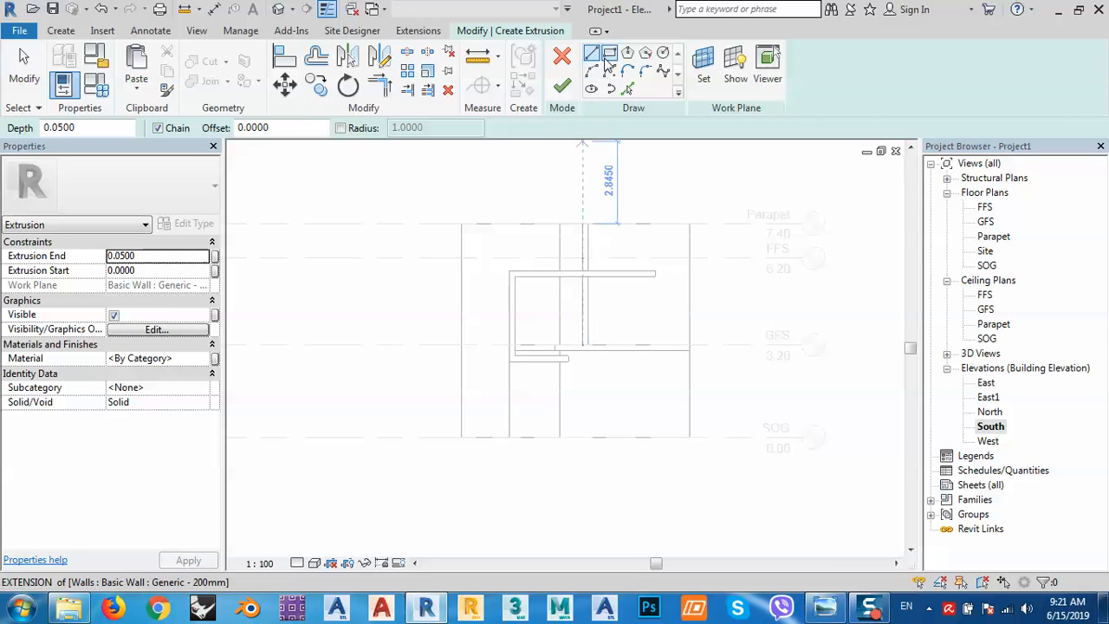
scroll(589, 322, up, 2)
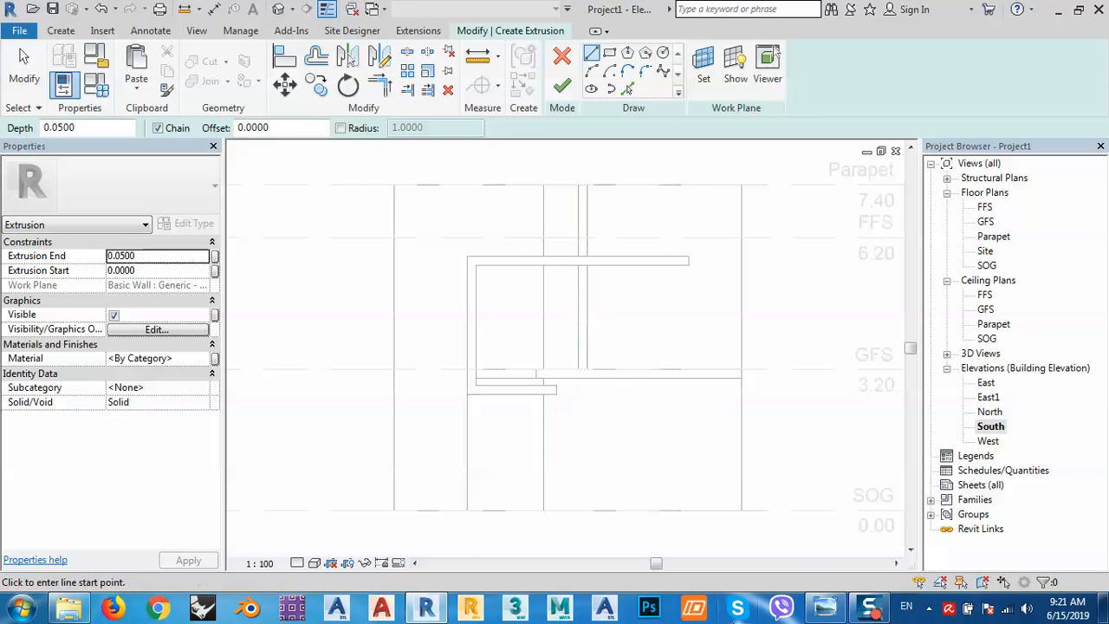
mouse_move(823, 611)
click(785, 485)
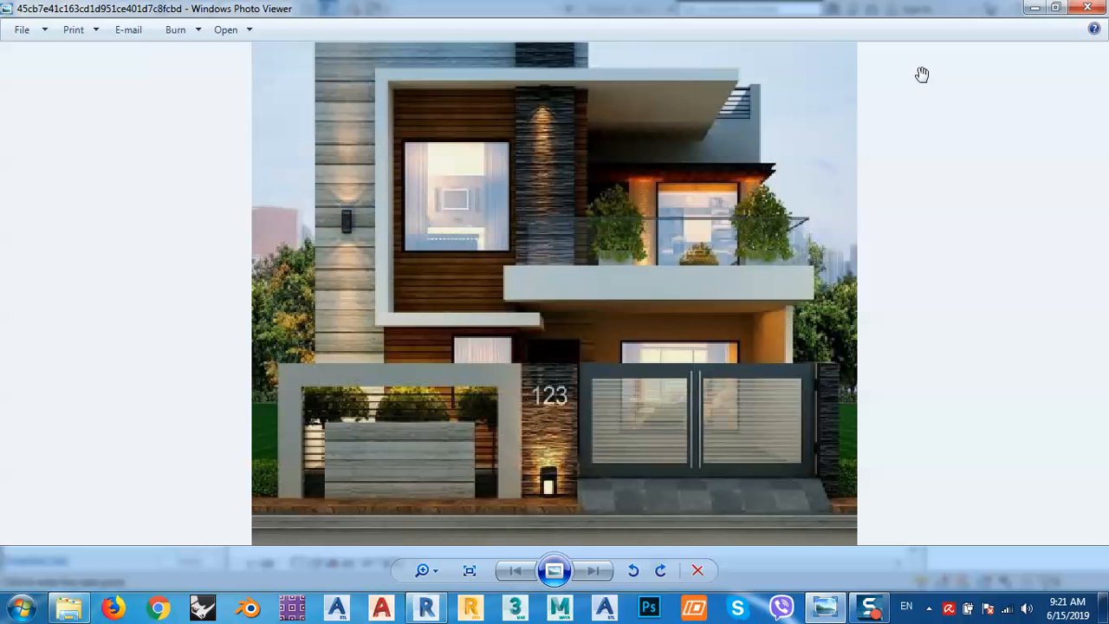
Trace the fin edge, wall bottom, vertical wall and floor edges into the profile with Pick Lines.
click(1034, 8)
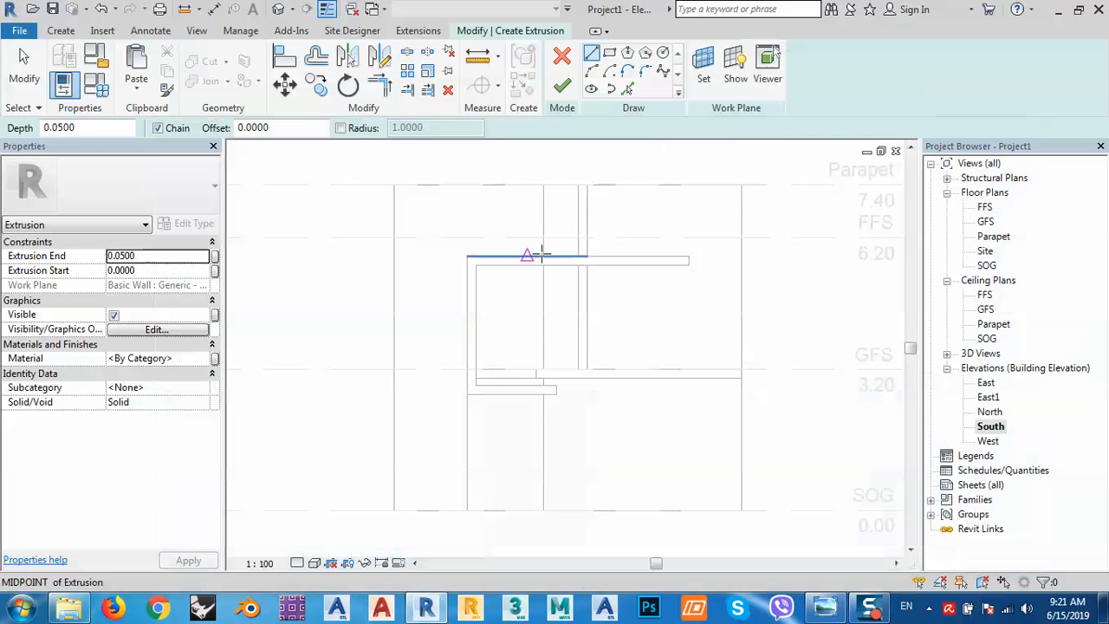
click(628, 90)
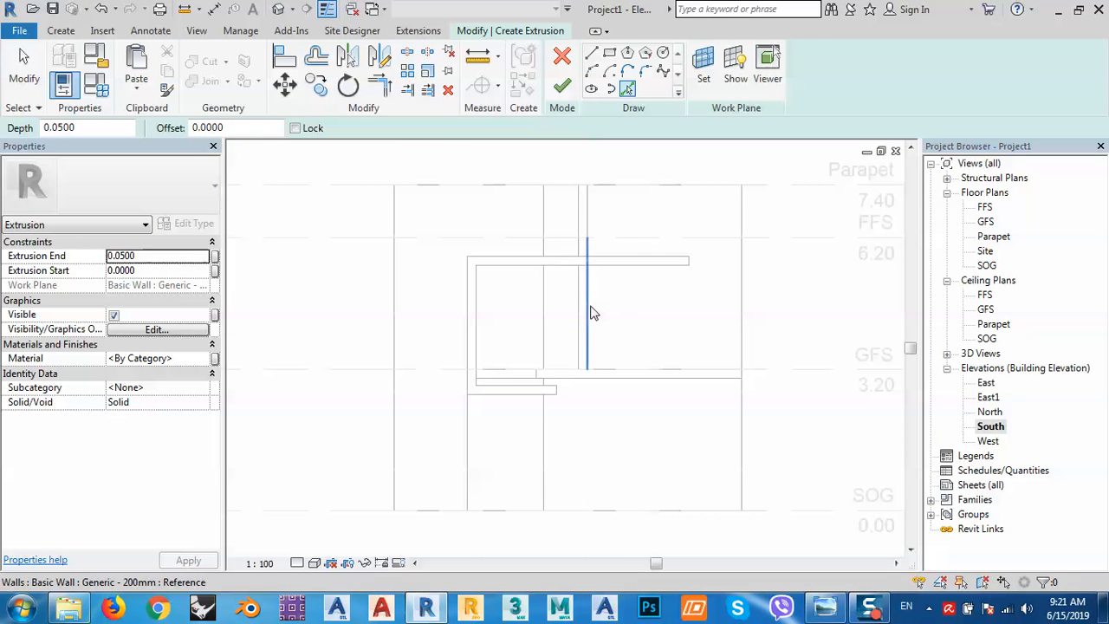
click(586, 294)
click(572, 263)
click(482, 316)
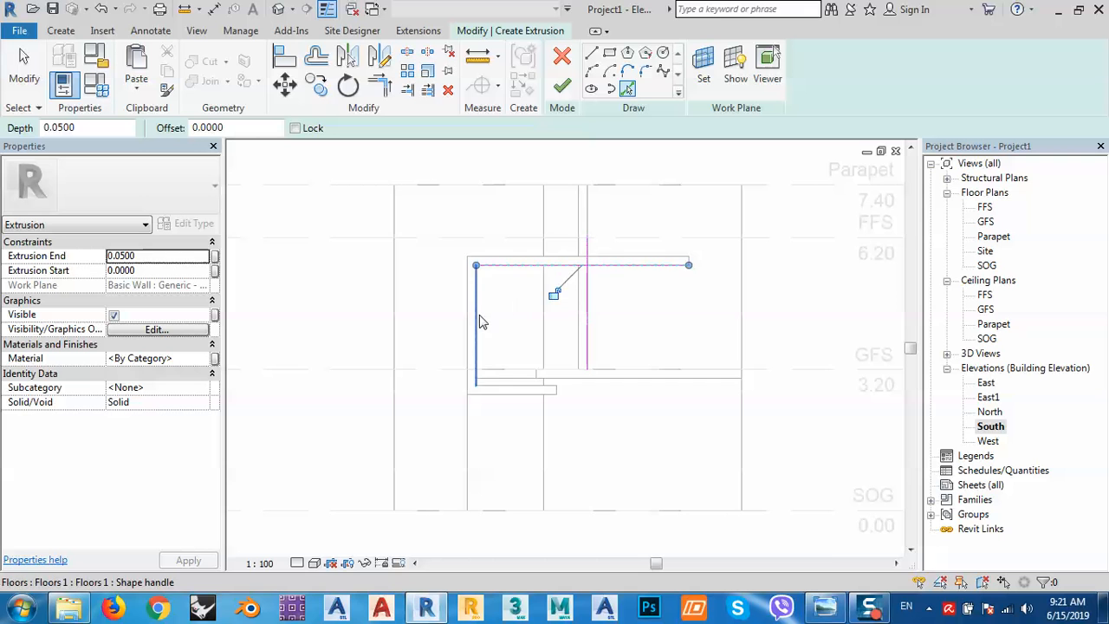
click(515, 519)
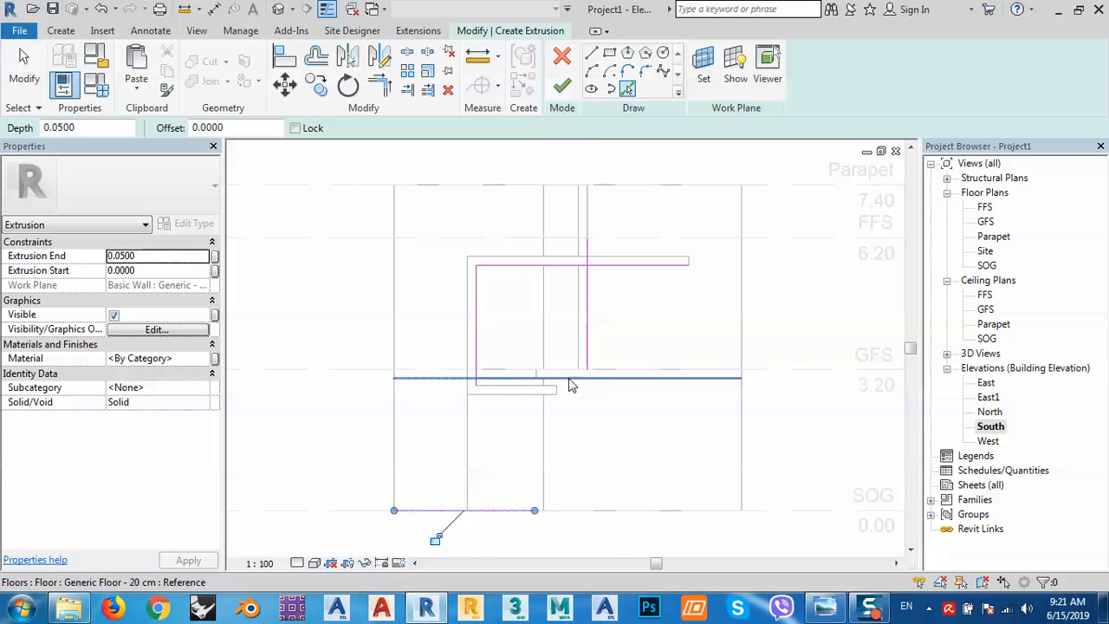
click(544, 416)
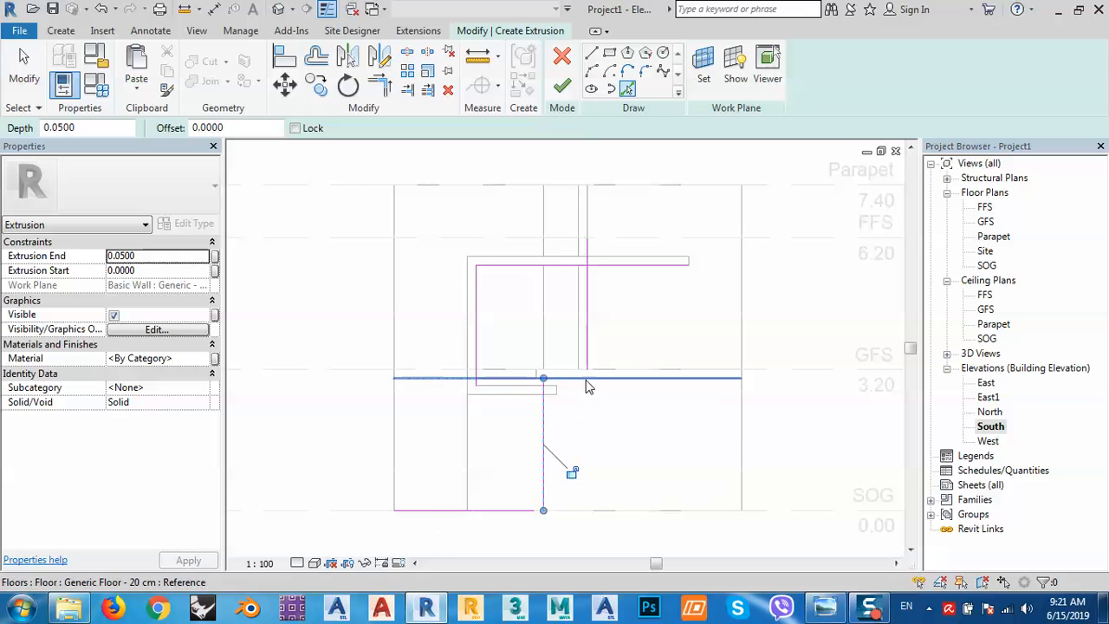
scroll(536, 443, up, 3)
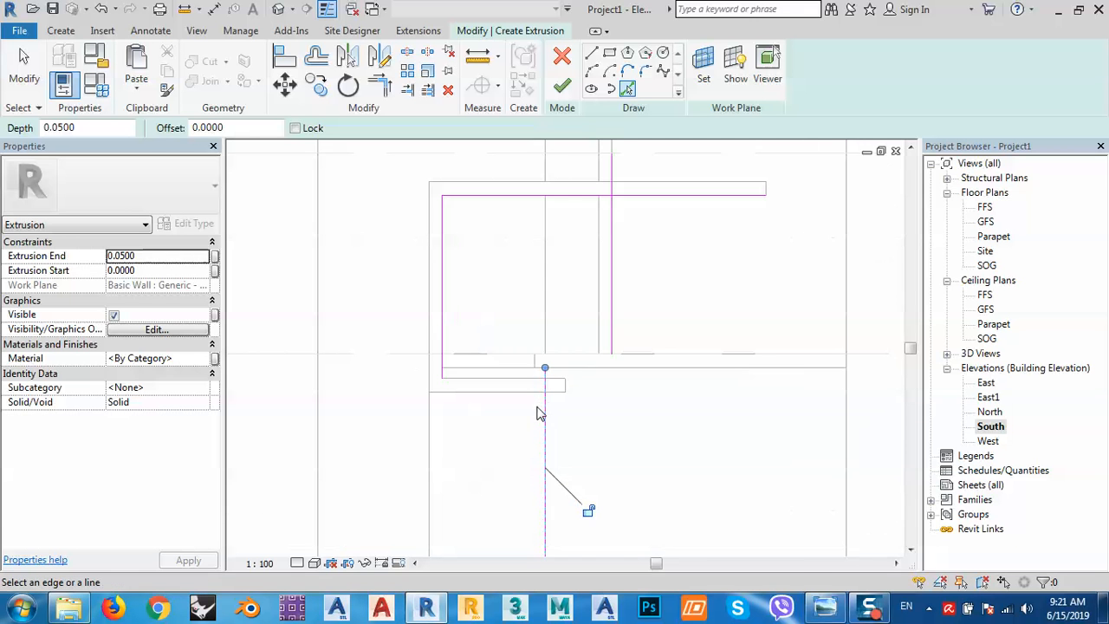
scroll(588, 344, down, 2)
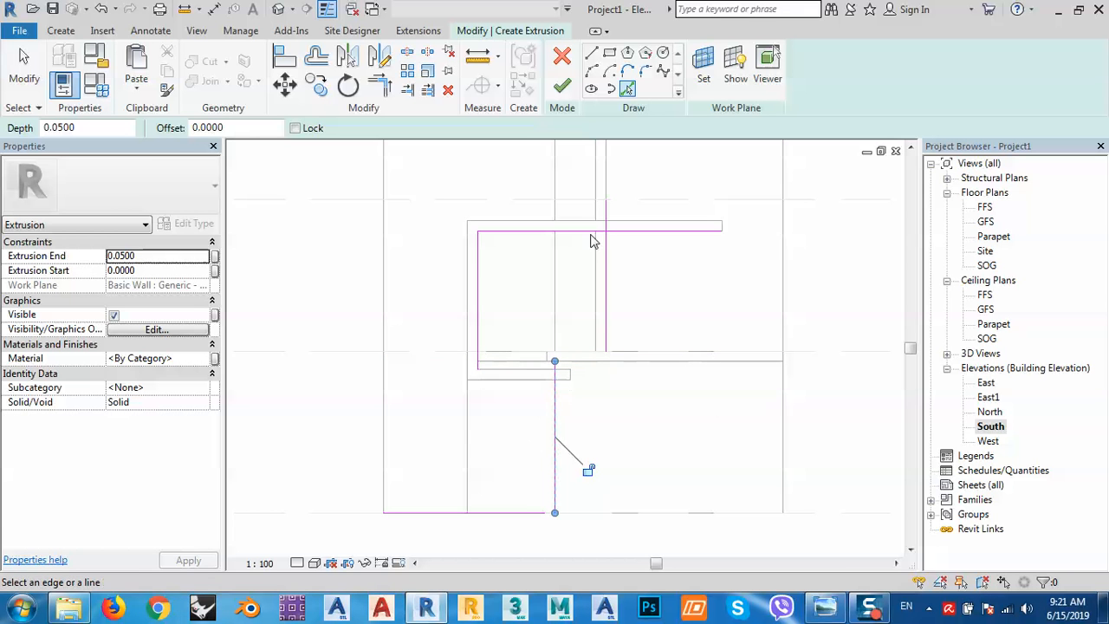
click(382, 85)
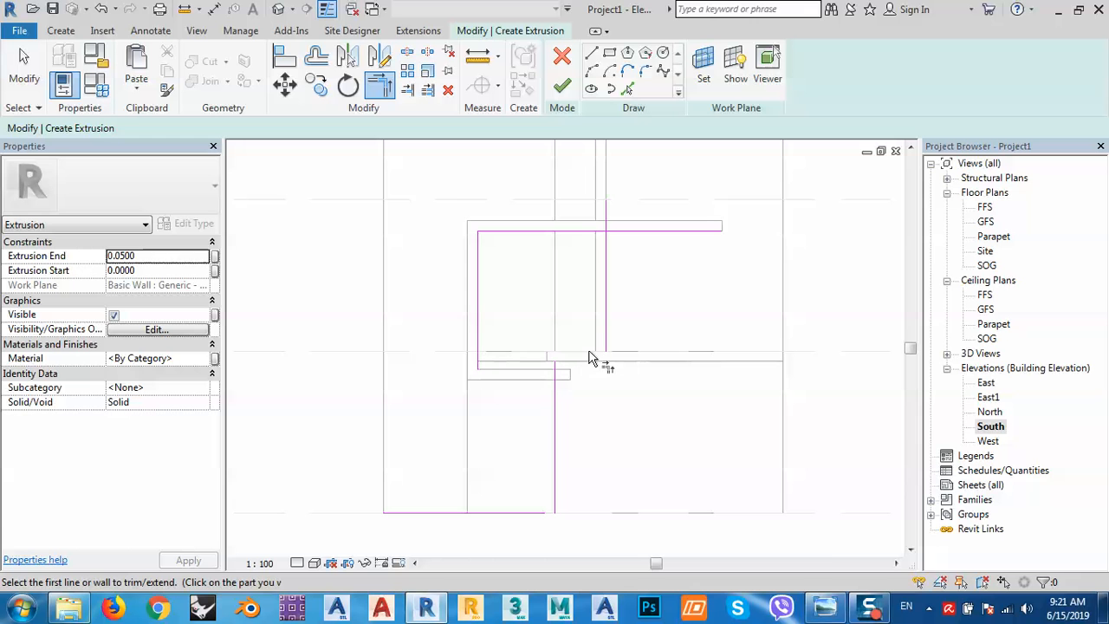
click(627, 90)
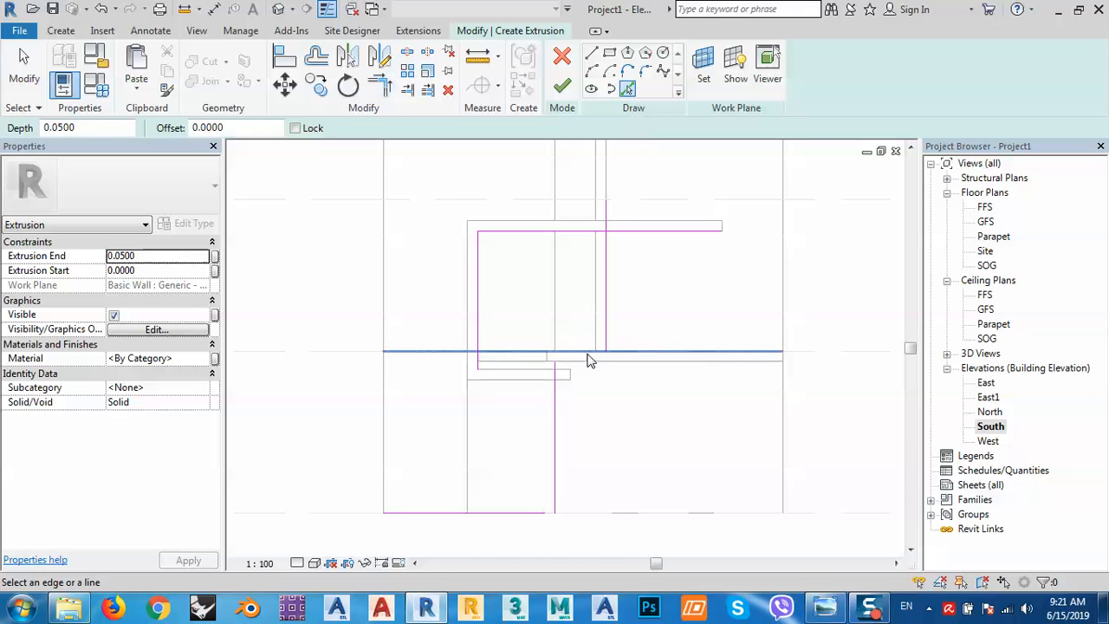
click(585, 360)
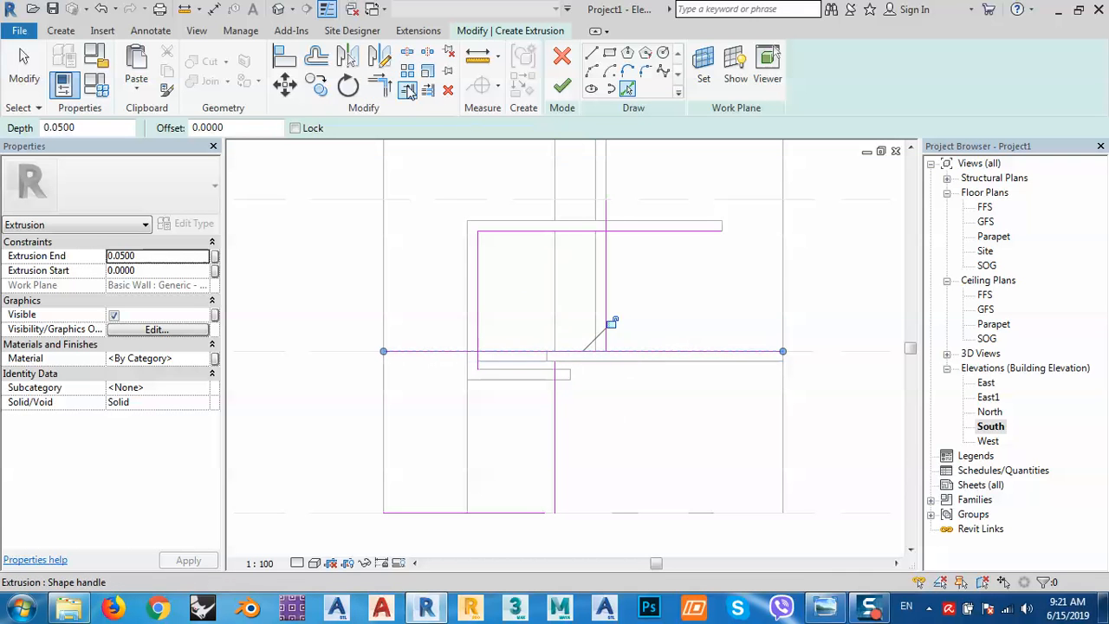
Join the profile's corners with Trim/Extend to Corner and finish the 0.05-deep stepped extrusion.
key(t)
key(r)
click(585, 353)
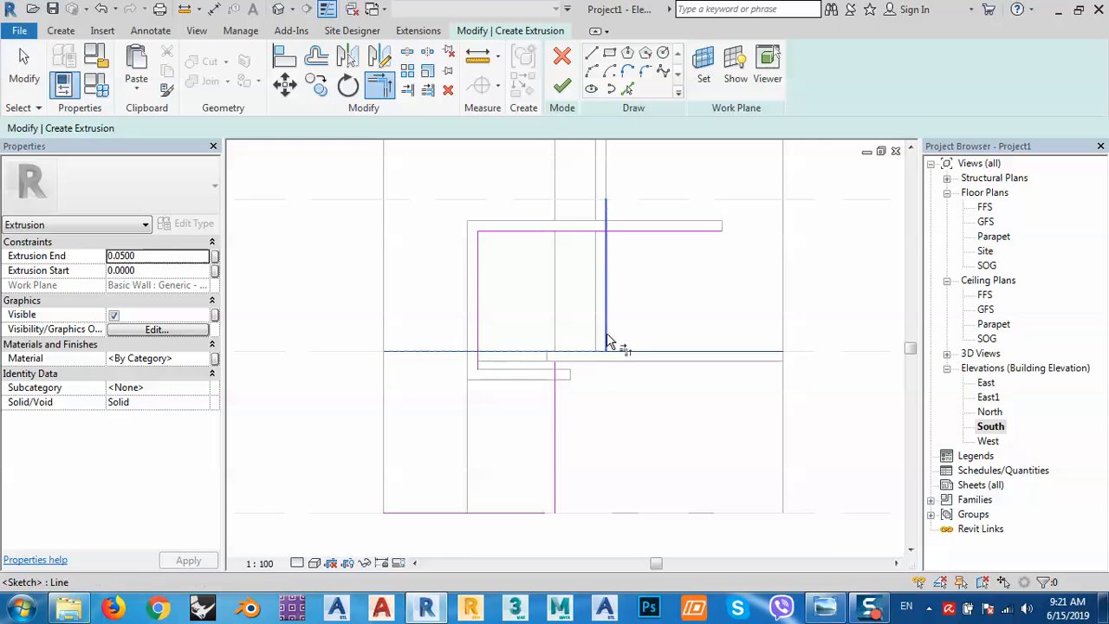
click(606, 333)
click(555, 382)
click(570, 353)
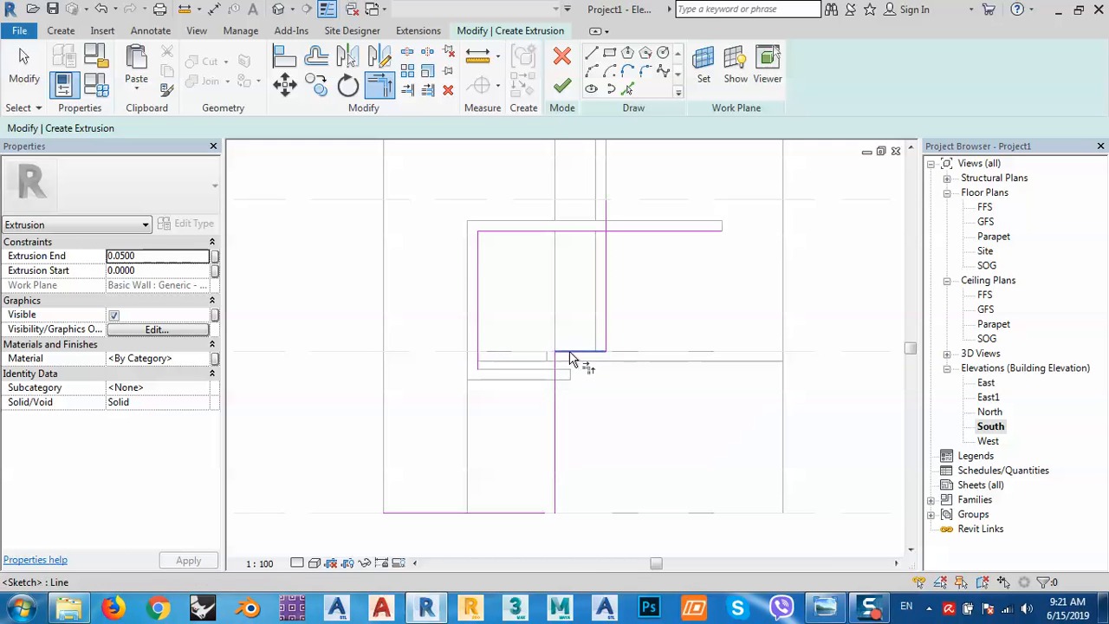
click(533, 513)
click(555, 494)
click(527, 513)
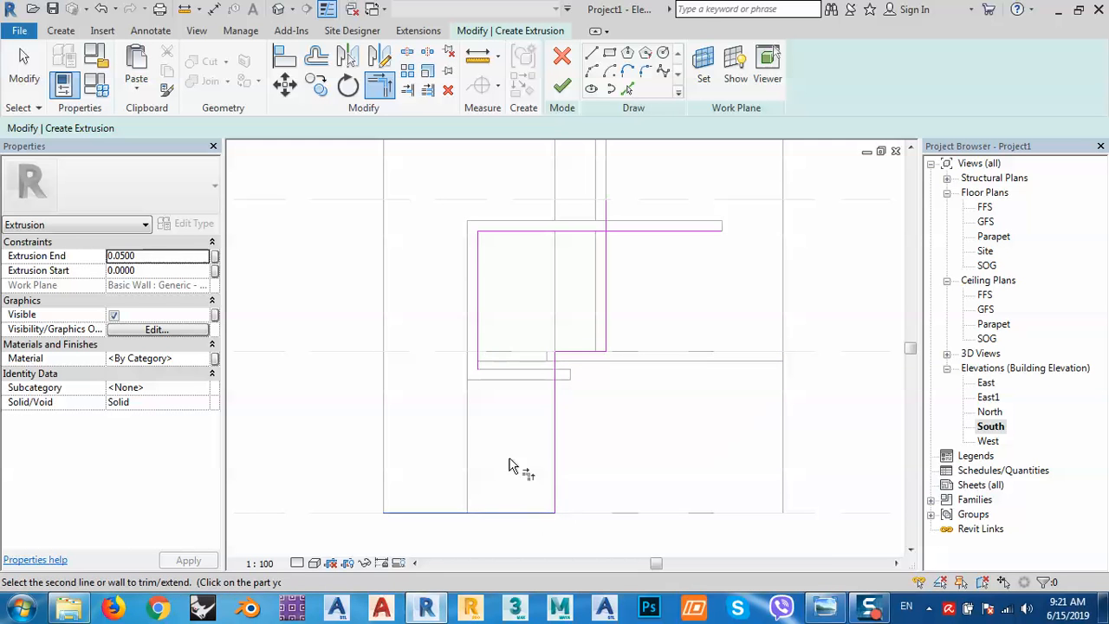
click(478, 352)
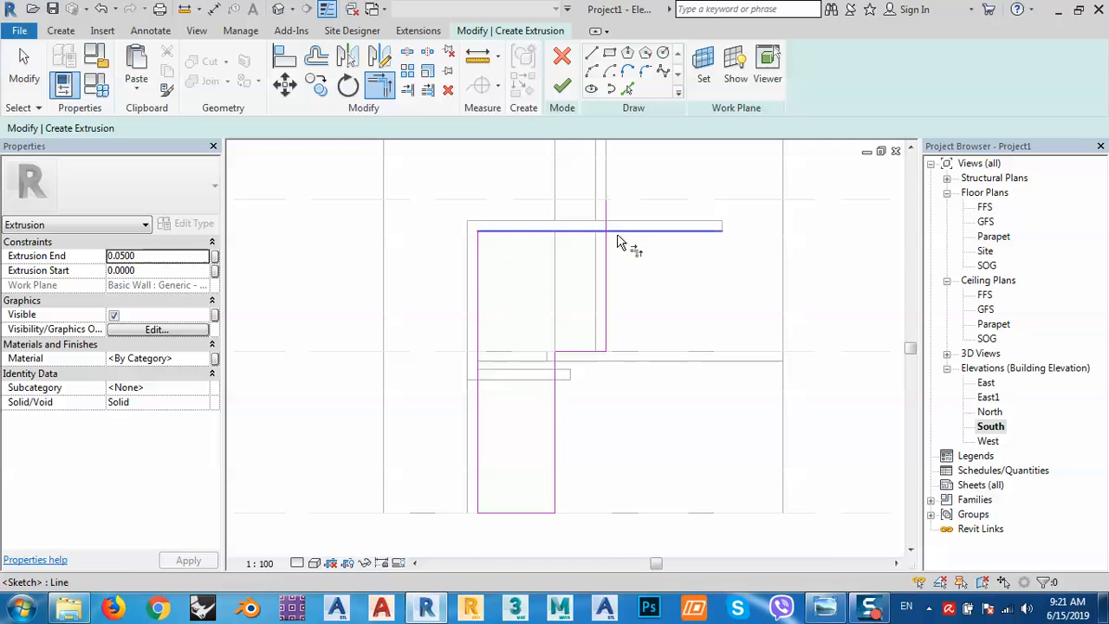
click(589, 232)
click(606, 258)
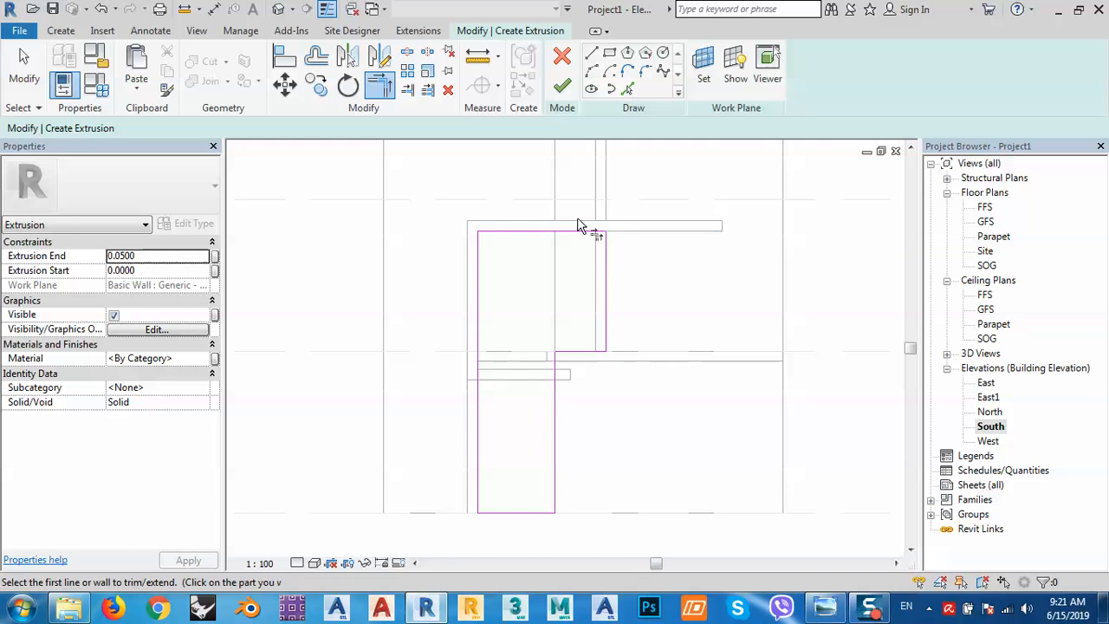
click(563, 88)
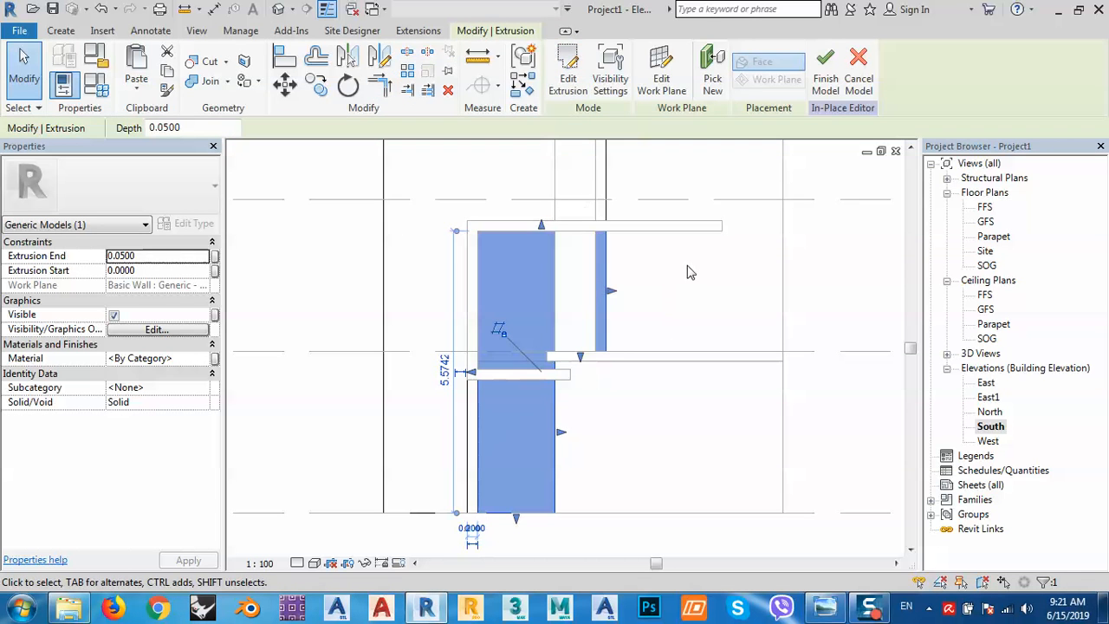
Compare the facade extrusions with the reference photo, then finish the in-place model.
scroll(693, 252, down, 2)
click(824, 610)
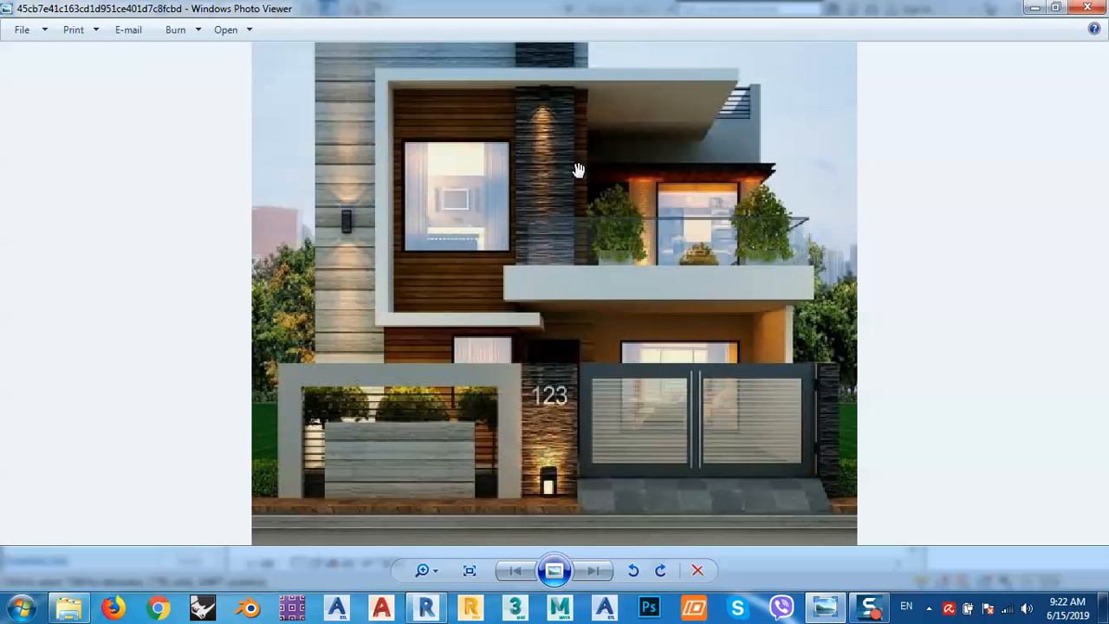
scroll(558, 241, up, 2)
scroll(557, 246, down, 2)
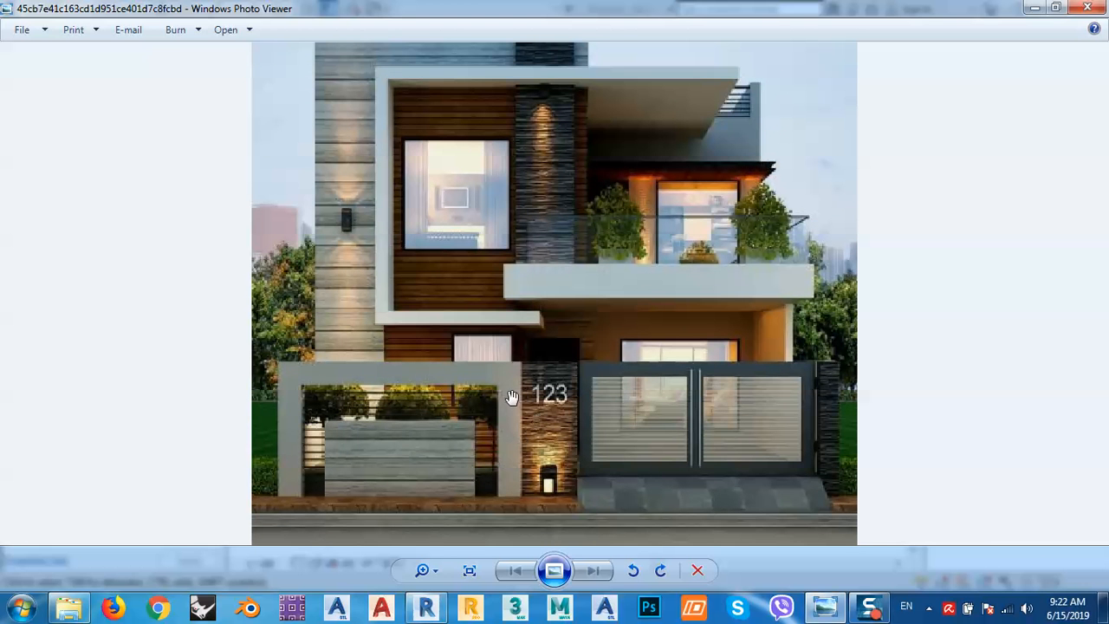
click(1037, 11)
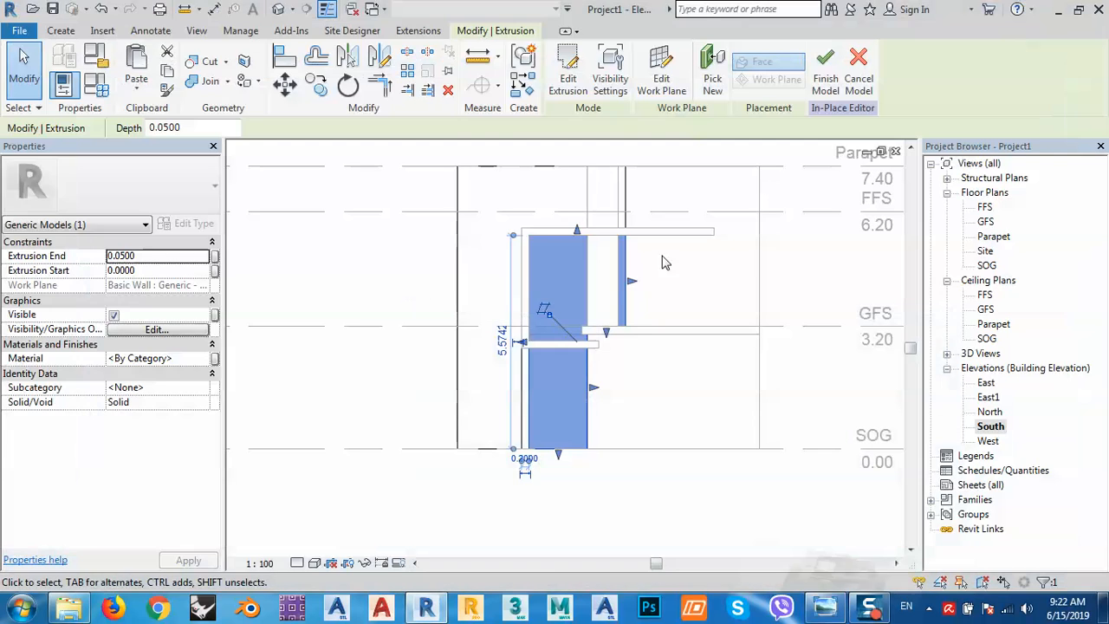
click(821, 71)
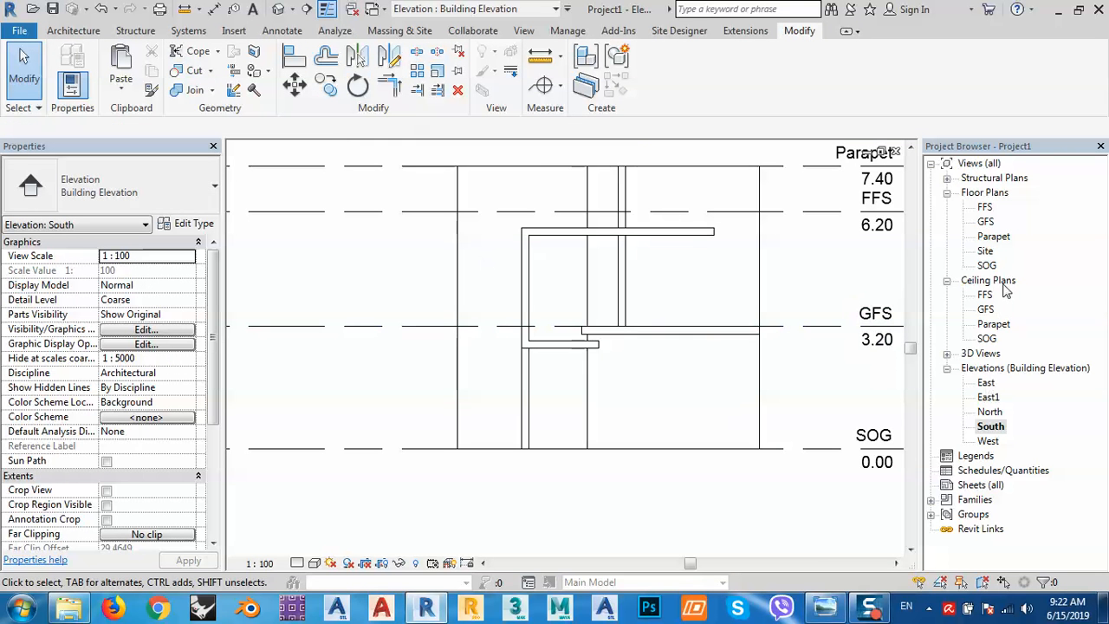
In the SOG plan, draw three perimeter walls down 2.5, across and back up to the existing wall.
double_click(986, 265)
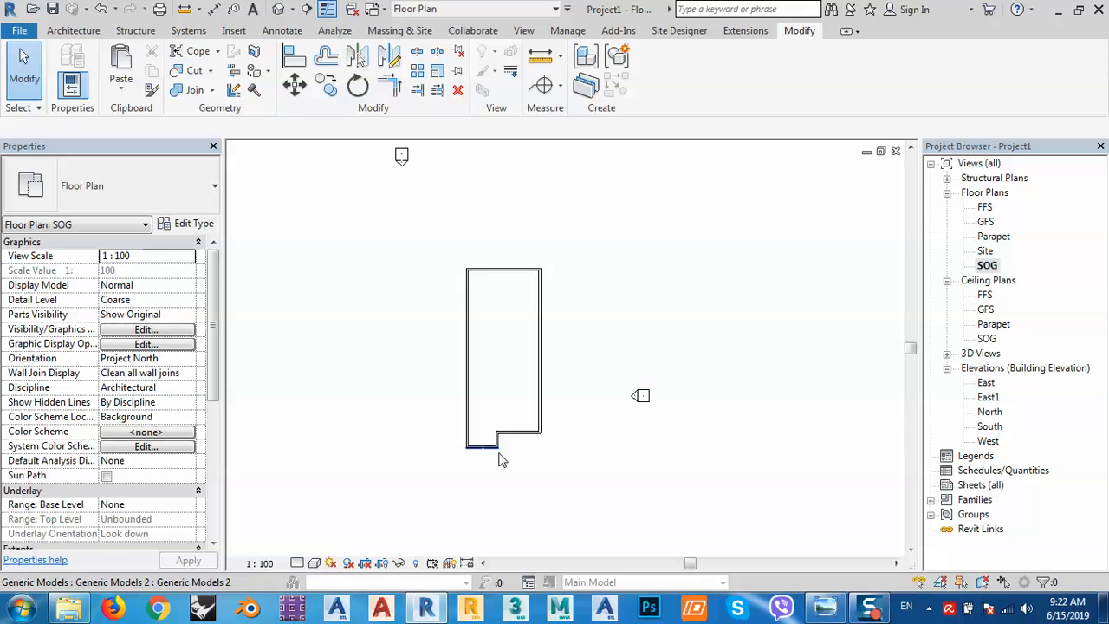
scroll(556, 356, up, 2)
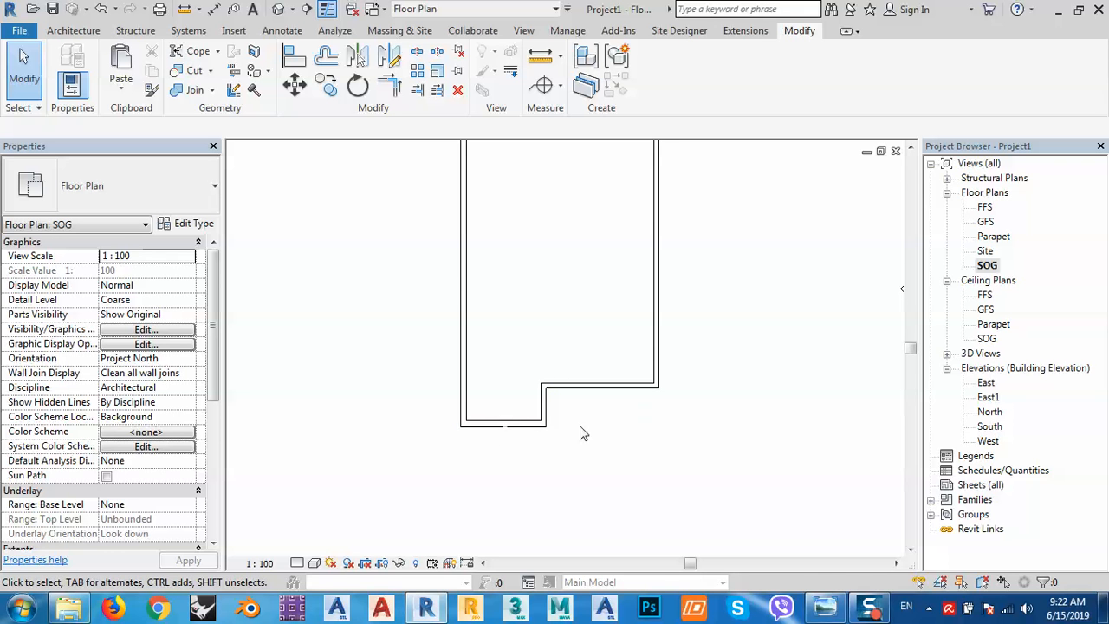
middle_drag(487, 465, 487, 367)
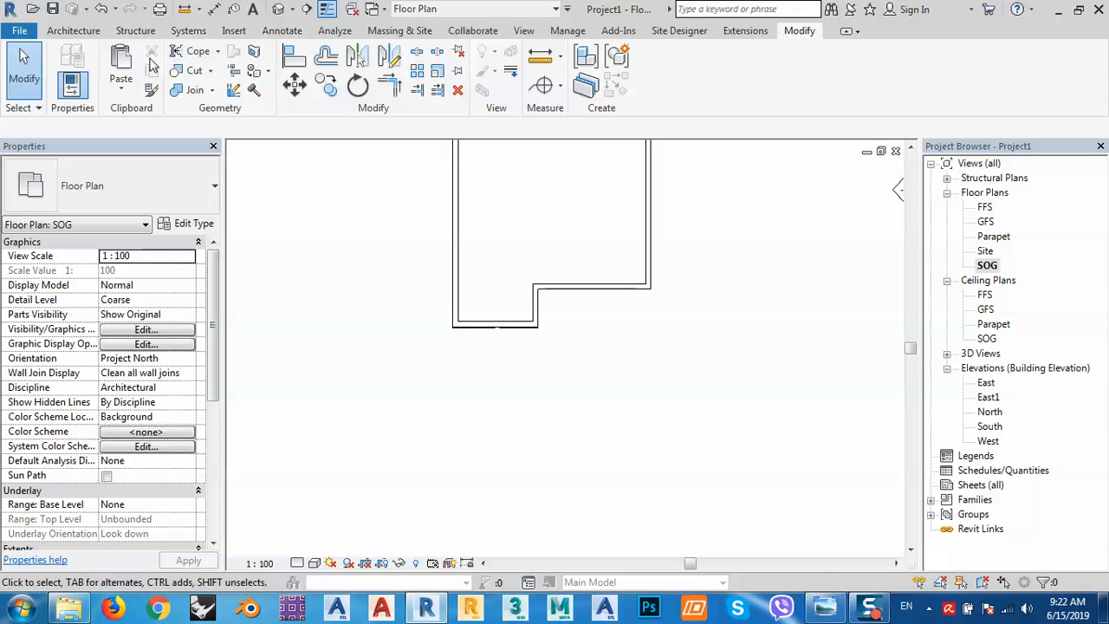
click(74, 31)
click(67, 65)
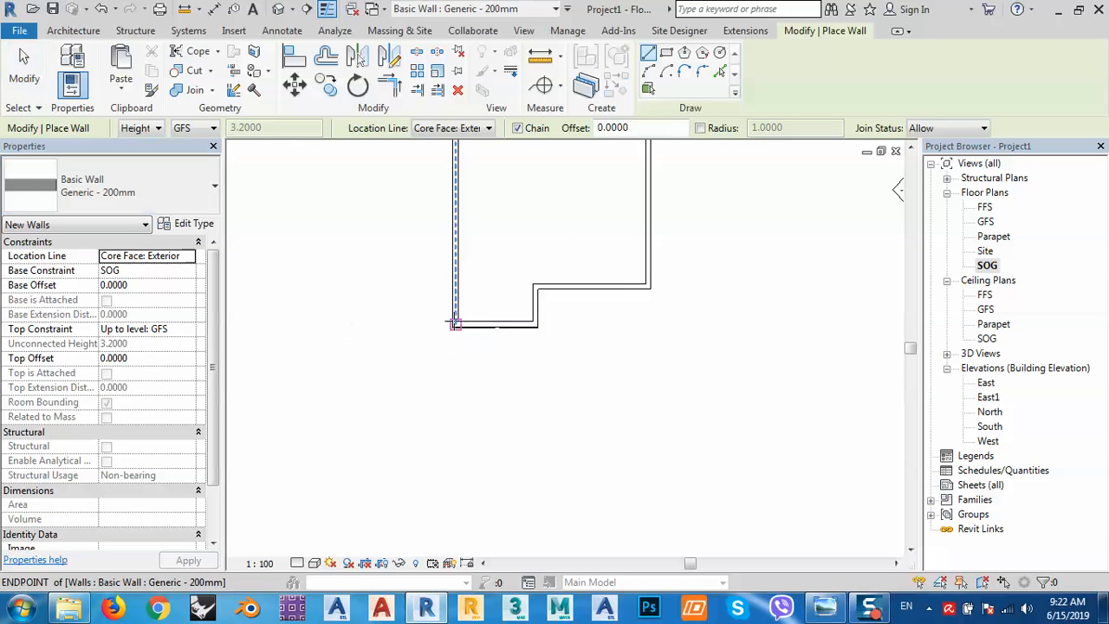
click(454, 326)
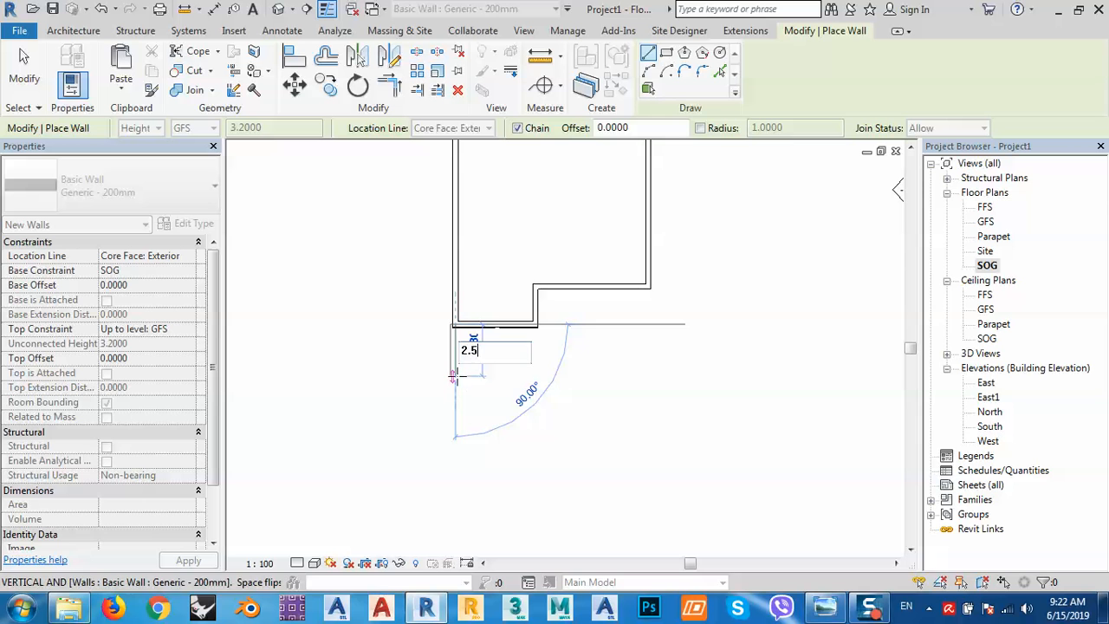
click(454, 386)
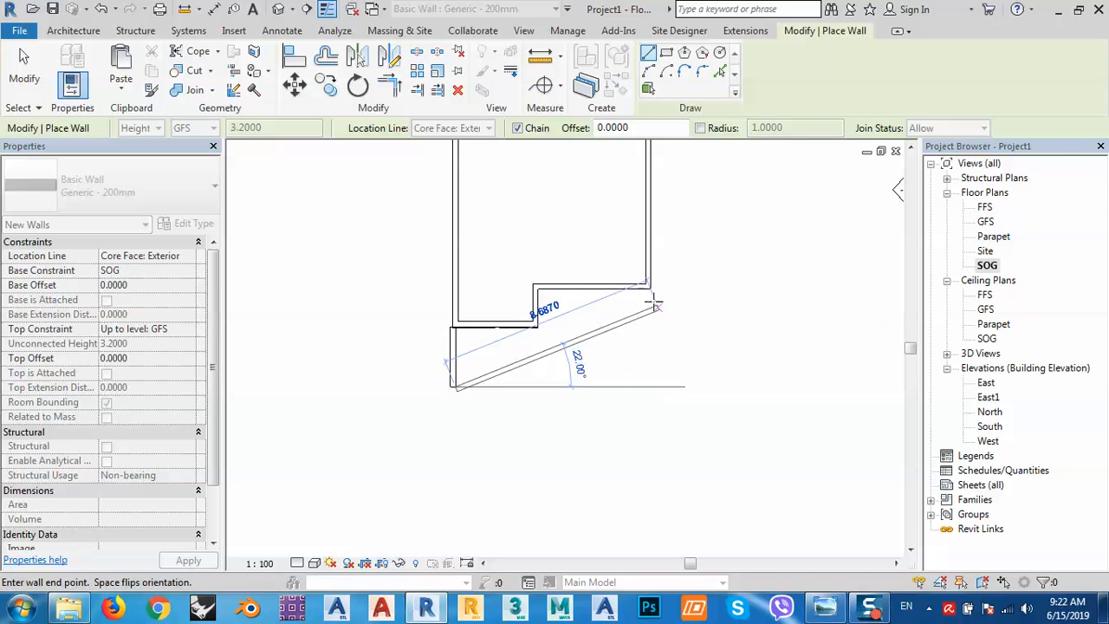
click(652, 387)
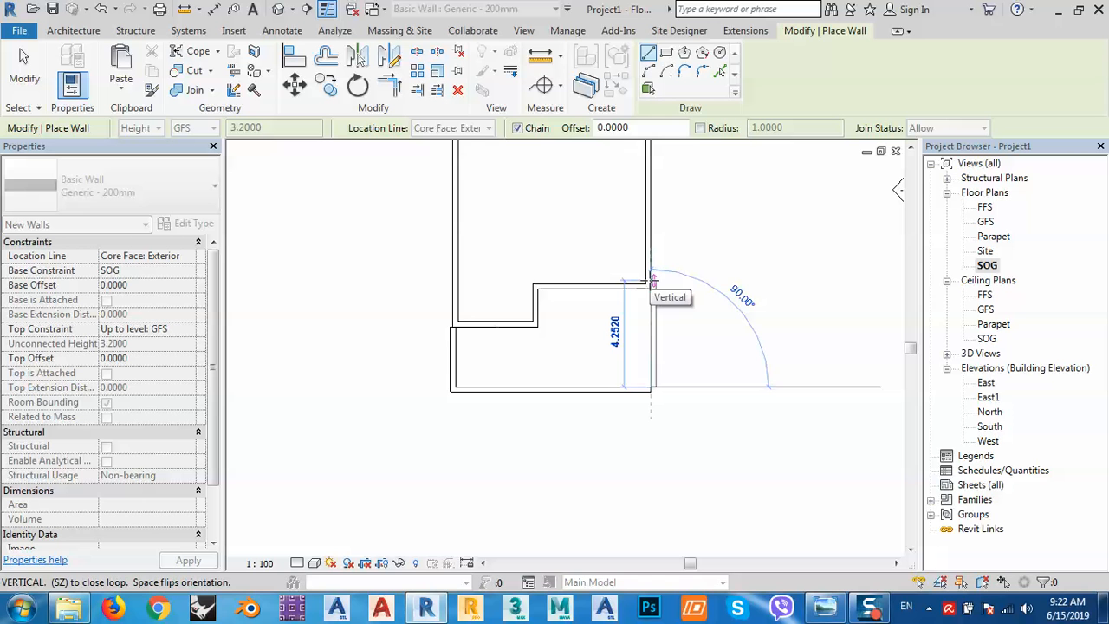
scroll(654, 285, up, 2)
click(654, 279)
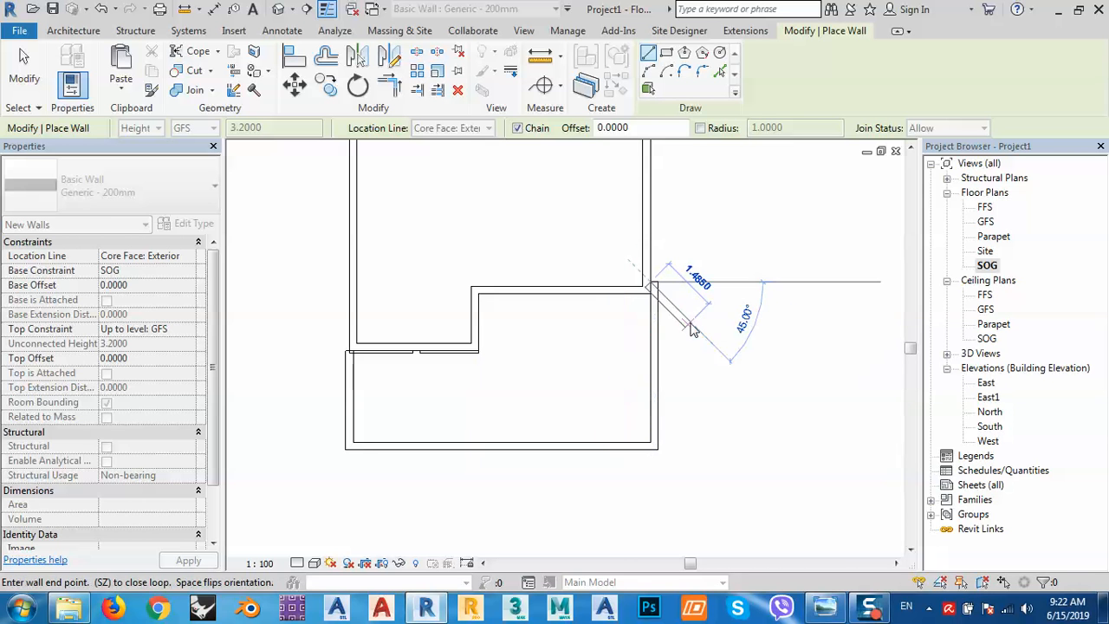
right_click(716, 317)
click(754, 331)
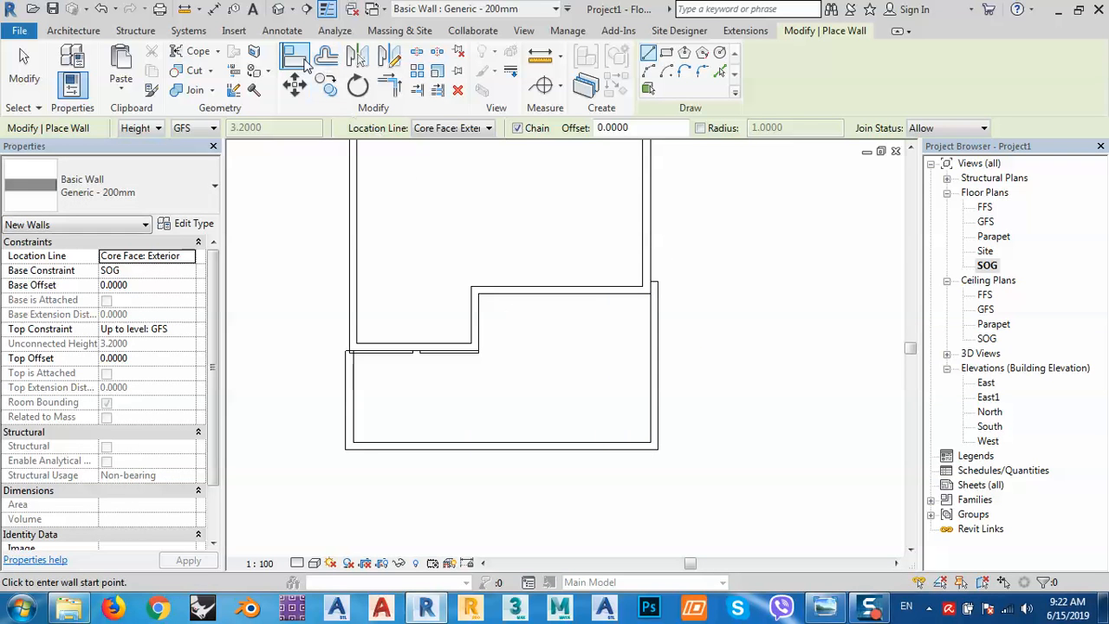
key(Escape)
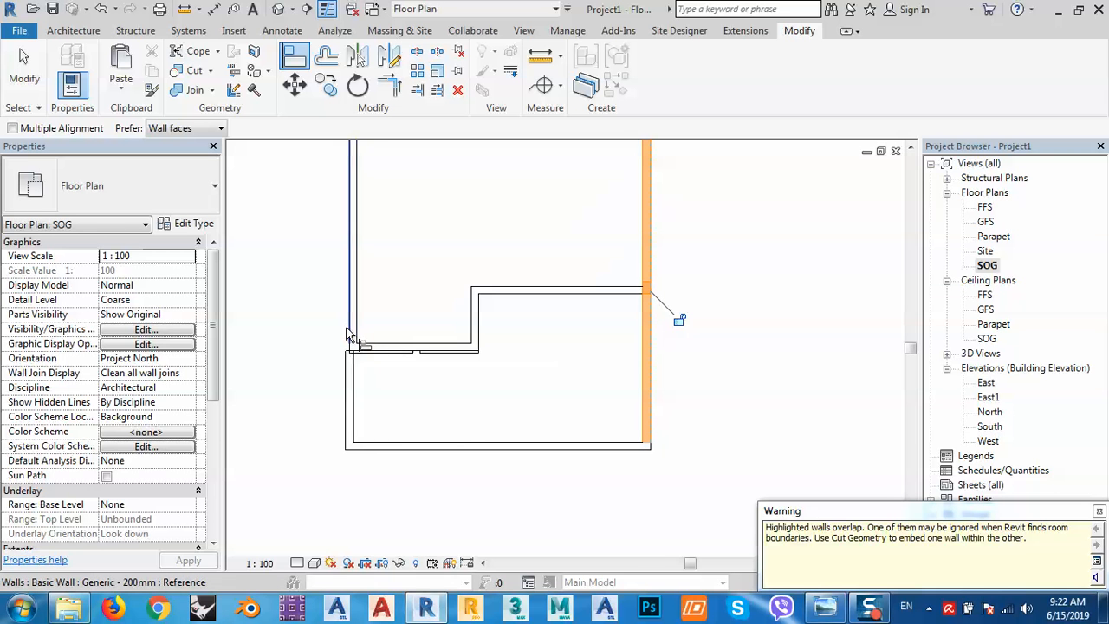
Align the left wall onto the lower wall's exterior face.
click(344, 424)
click(344, 423)
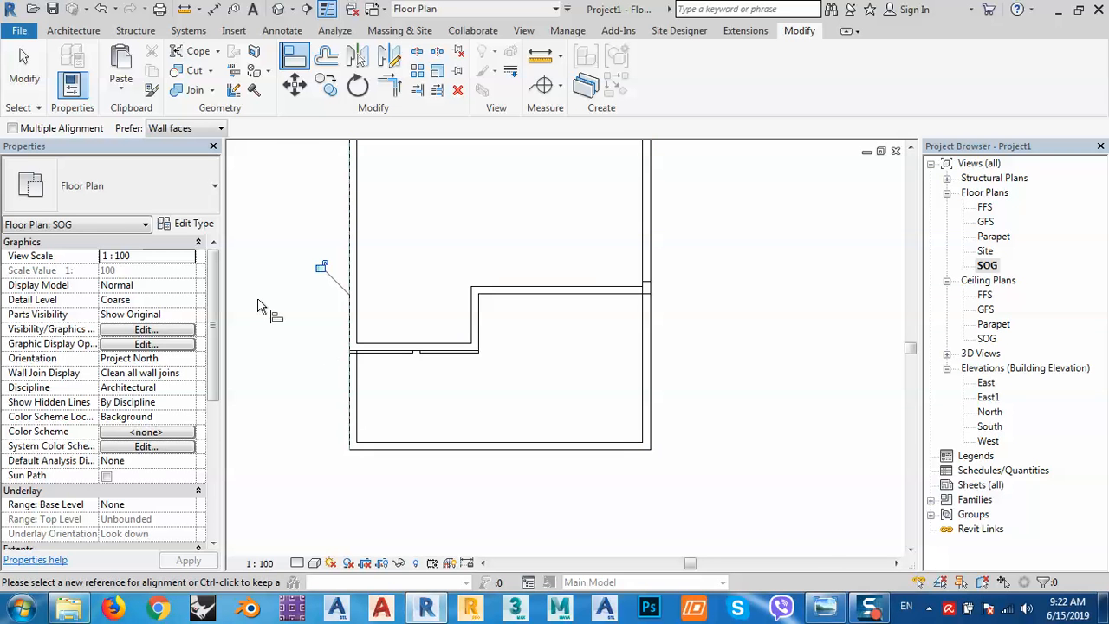
right_click(498, 267)
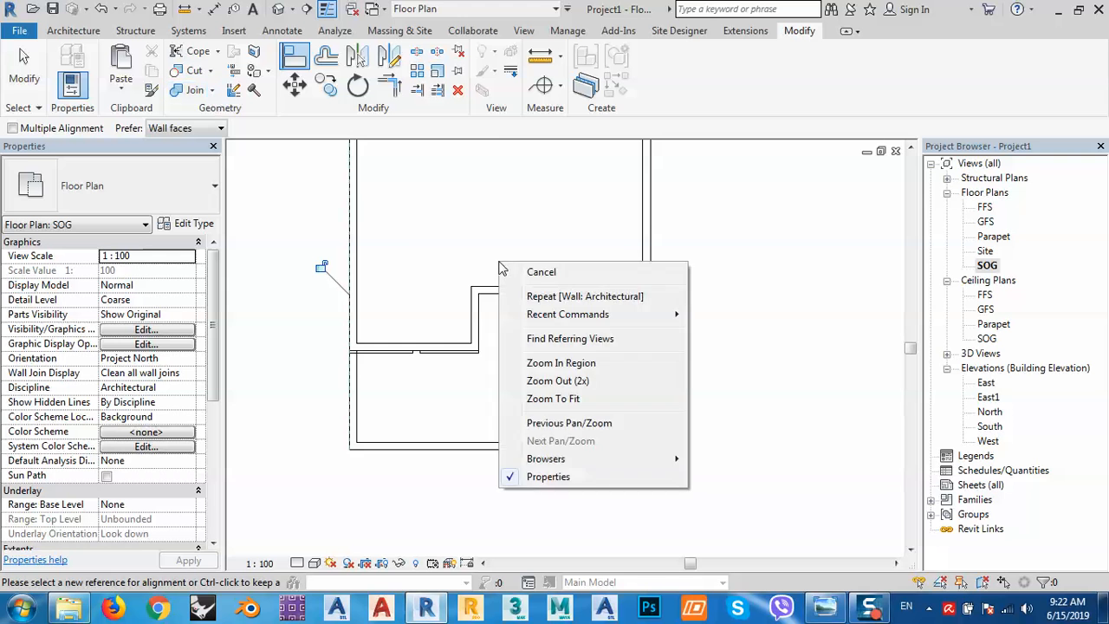
click(527, 272)
middle_drag(540, 366, 555, 378)
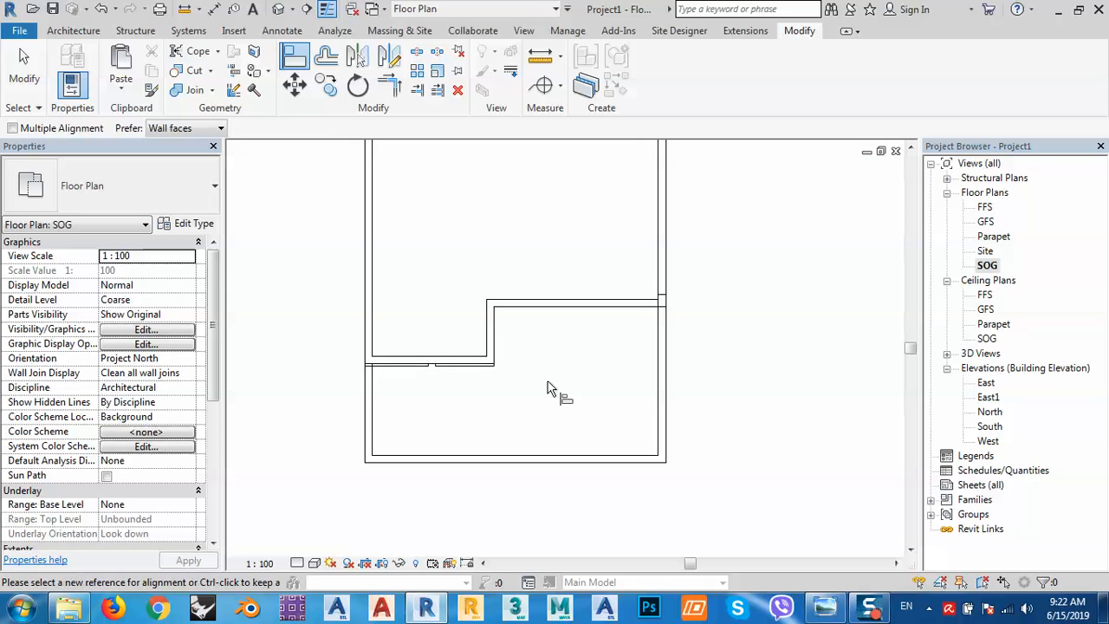
key(Escape)
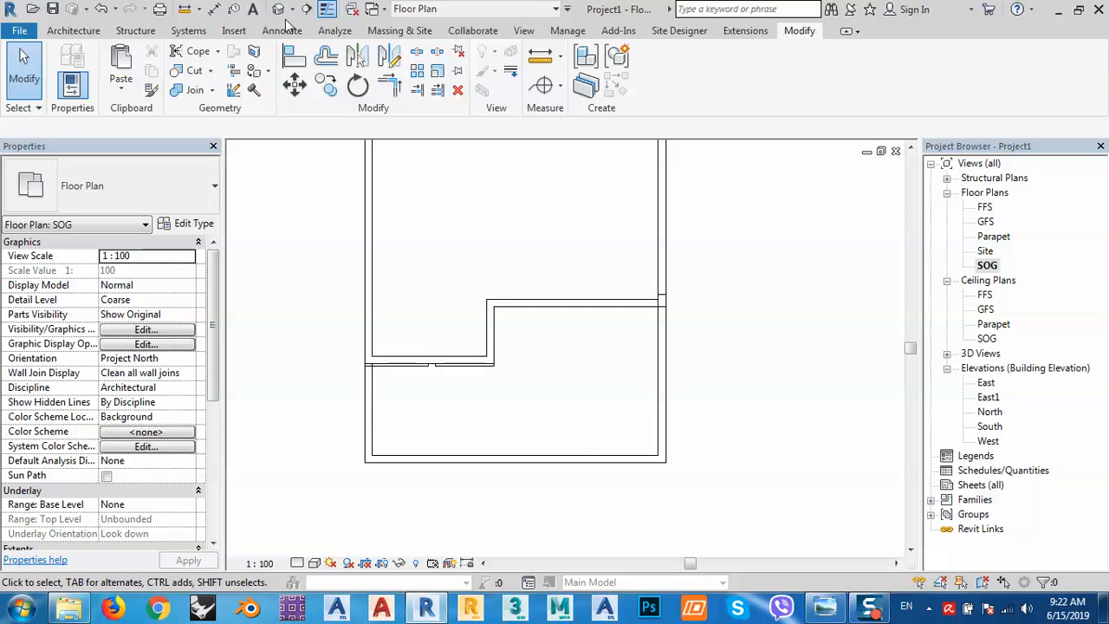
In the Default 3D View, select the low wall chain plus the short left wall.
click(278, 9)
scroll(502, 396, up, 4)
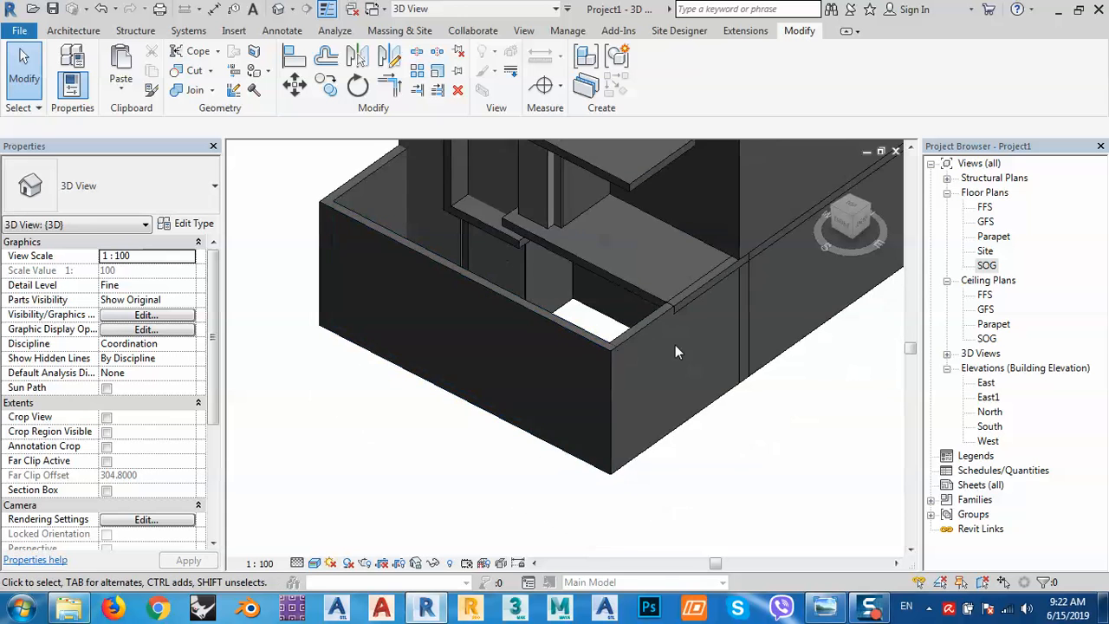
scroll(675, 344, up, 2)
middle_drag(675, 344, 616, 392)
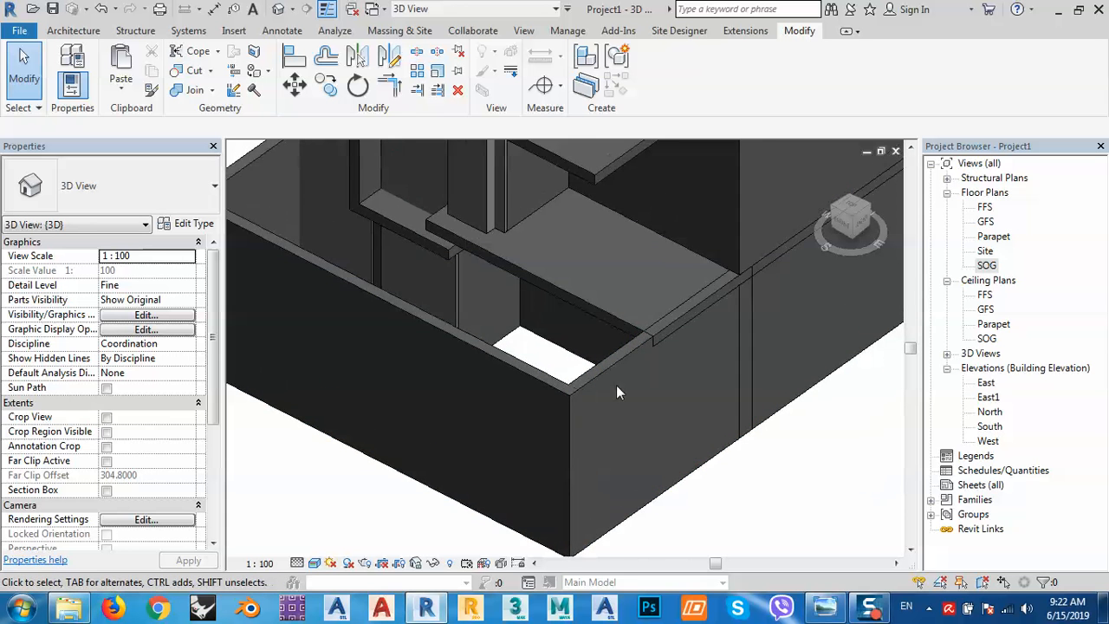
scroll(616, 392, down, 2)
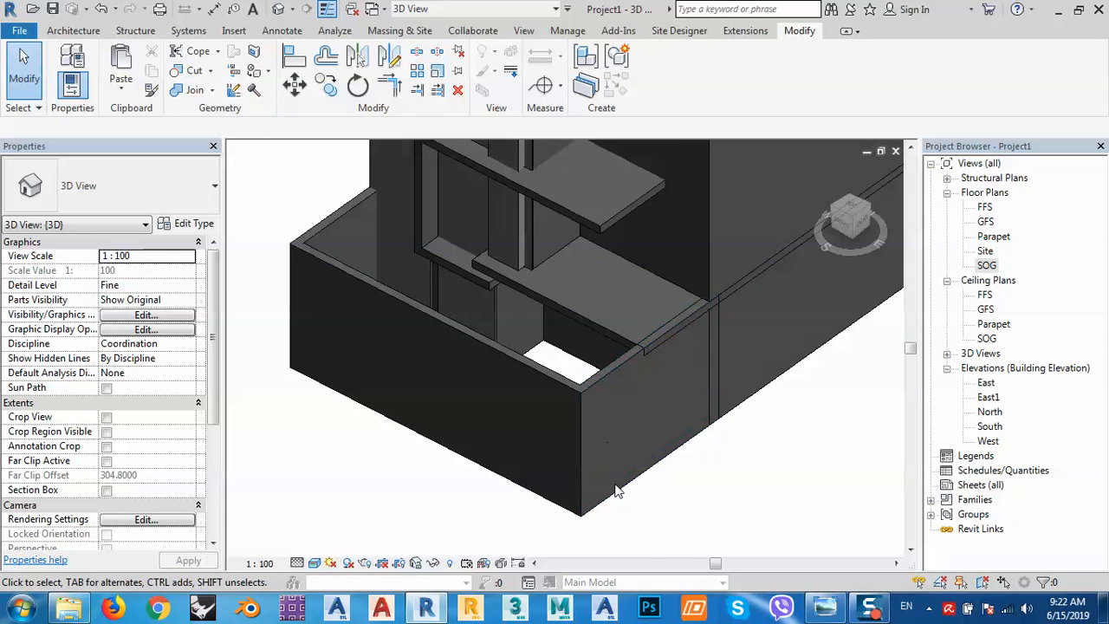
key(Tab)
click(567, 476)
shift+middle_drag(406, 400, 433, 457)
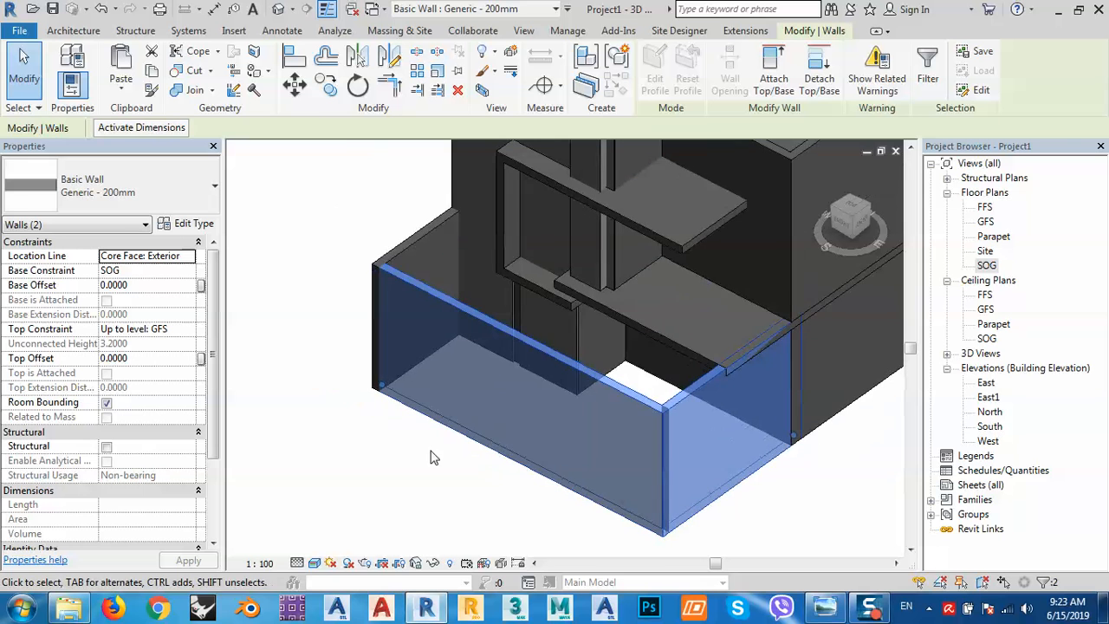
ctrl+click(364, 322)
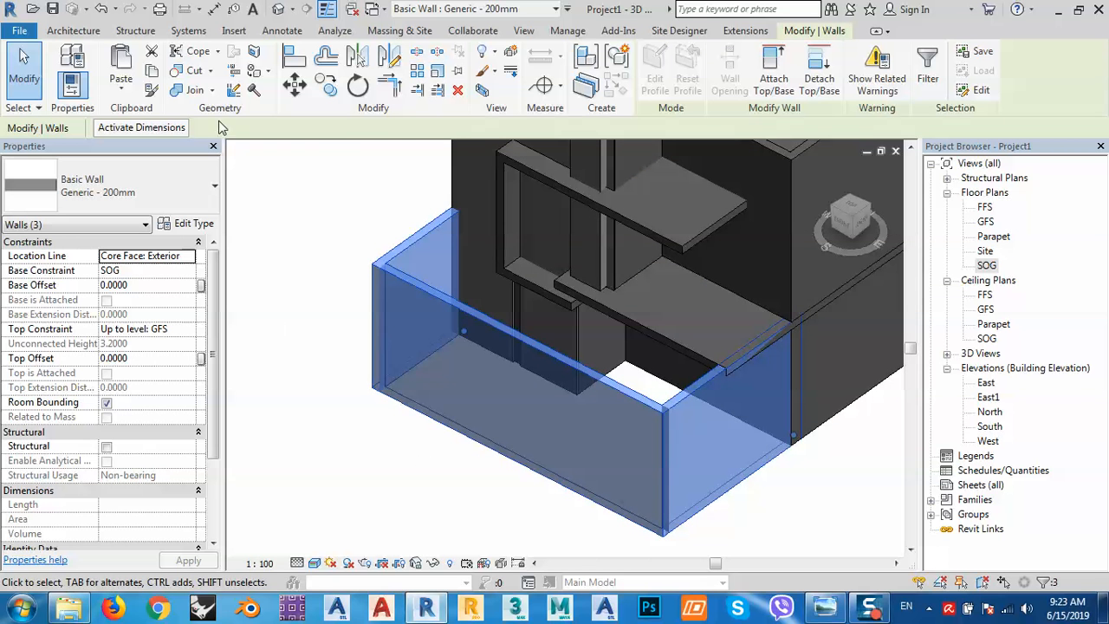
Set the walls' Top Constraint to Unconnected with an Unconnected Height of 2.2 and apply.
click(156, 337)
click(189, 330)
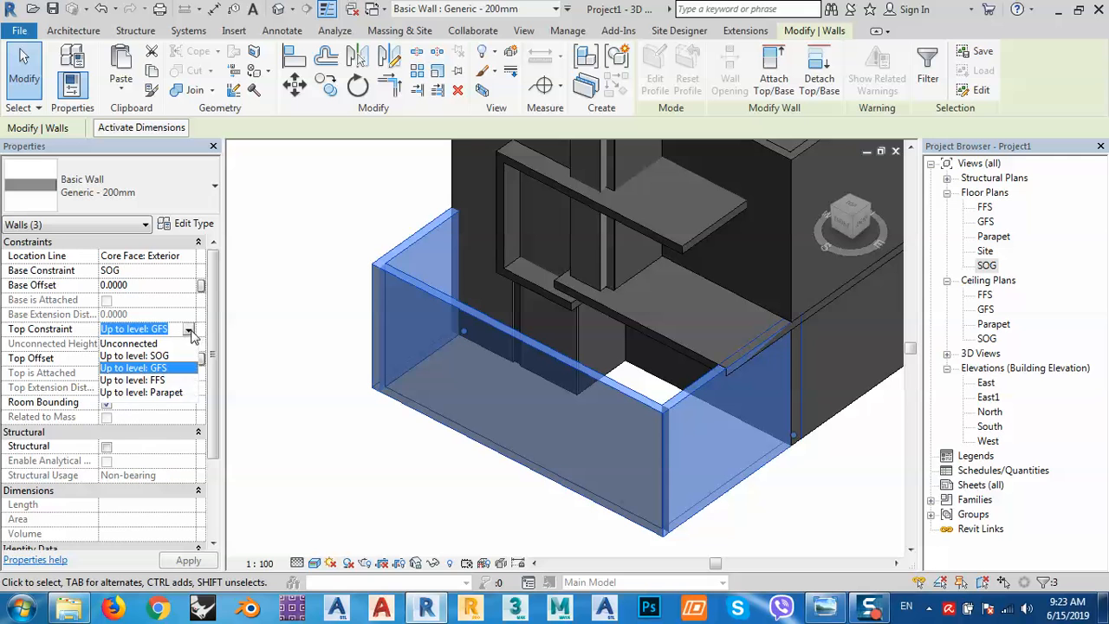
click(156, 345)
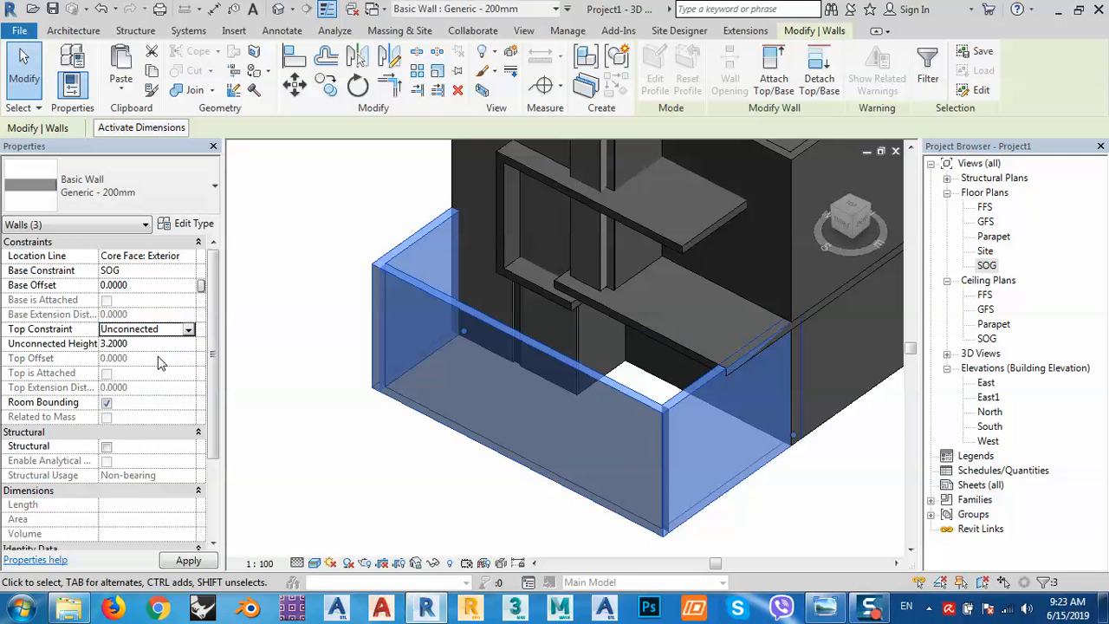
click(141, 344)
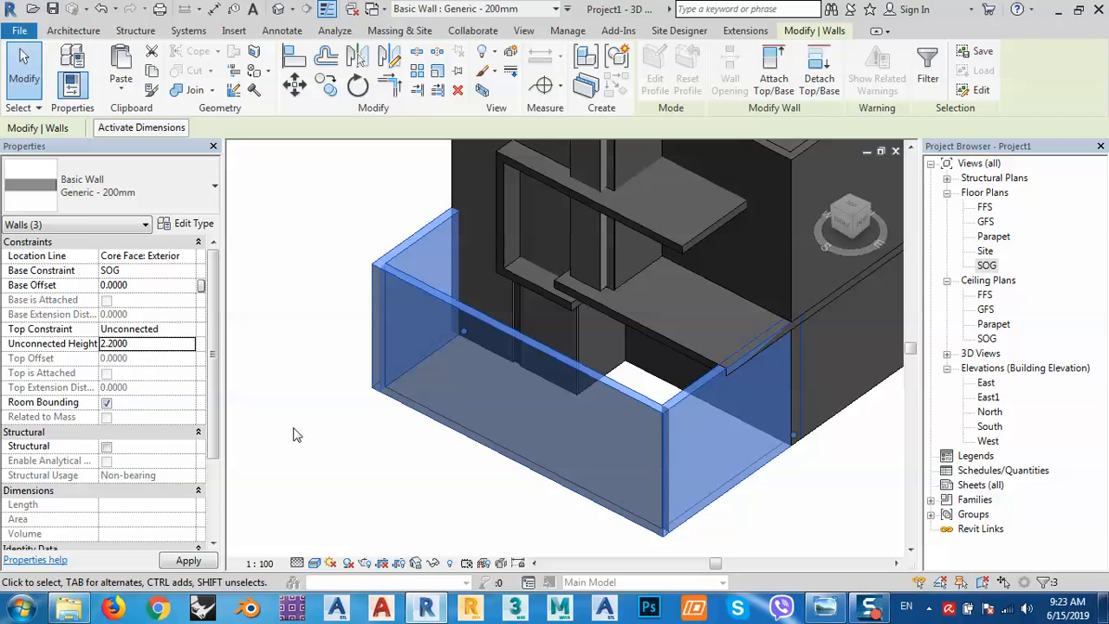
click(472, 520)
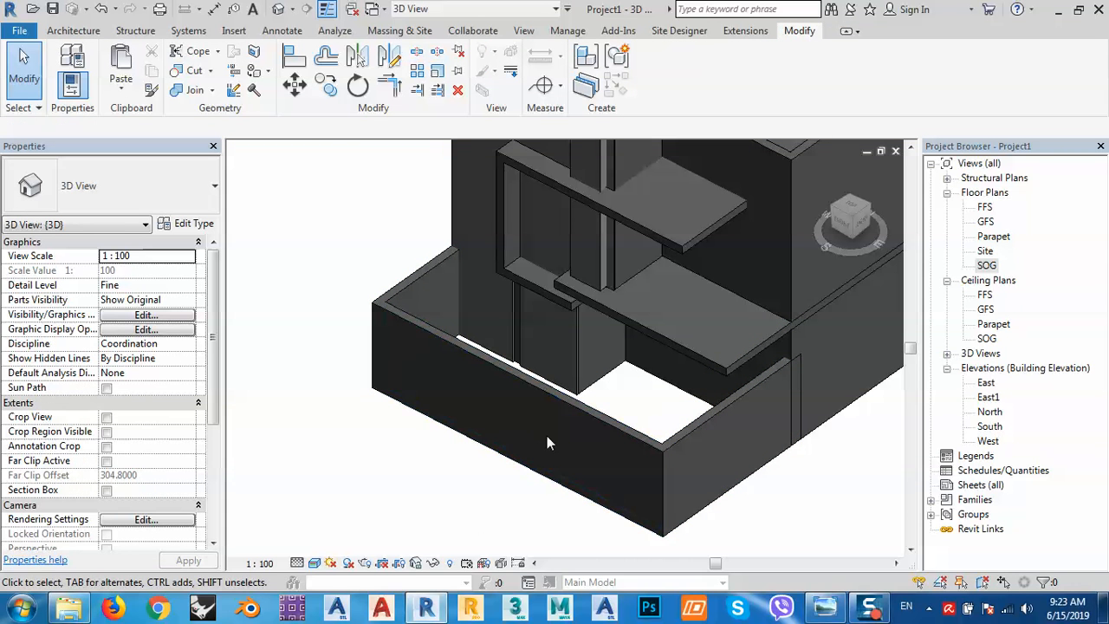
View the model from the front, orbit it, and switch the visual style to Wireframe.
click(842, 227)
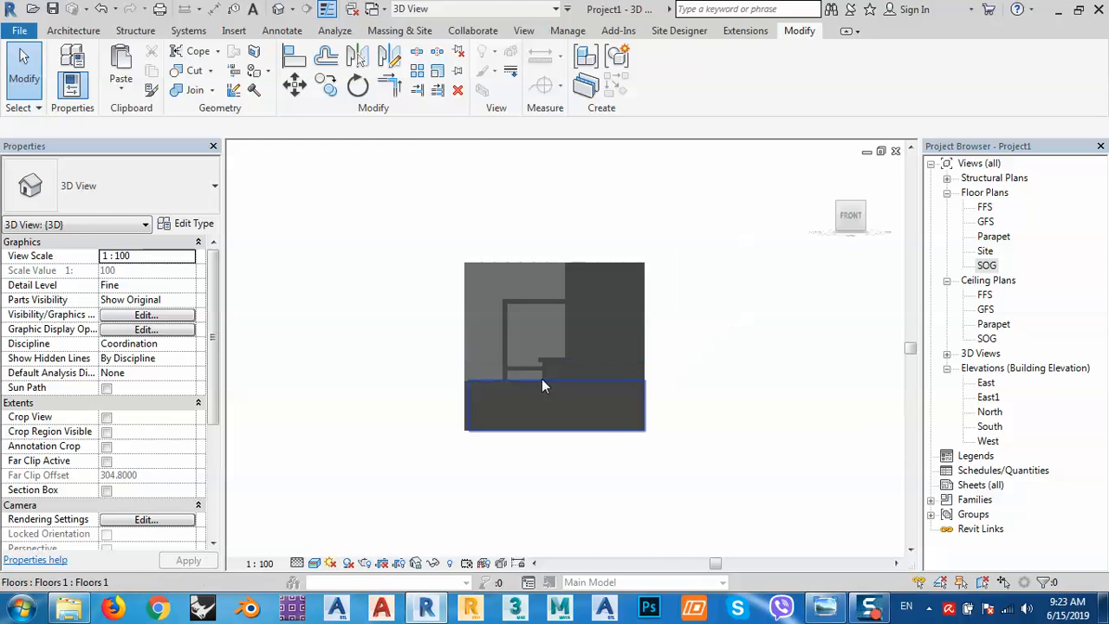
scroll(589, 315, up, 1)
scroll(612, 297, down, 1)
shift+middle_drag(617, 302, 548, 425)
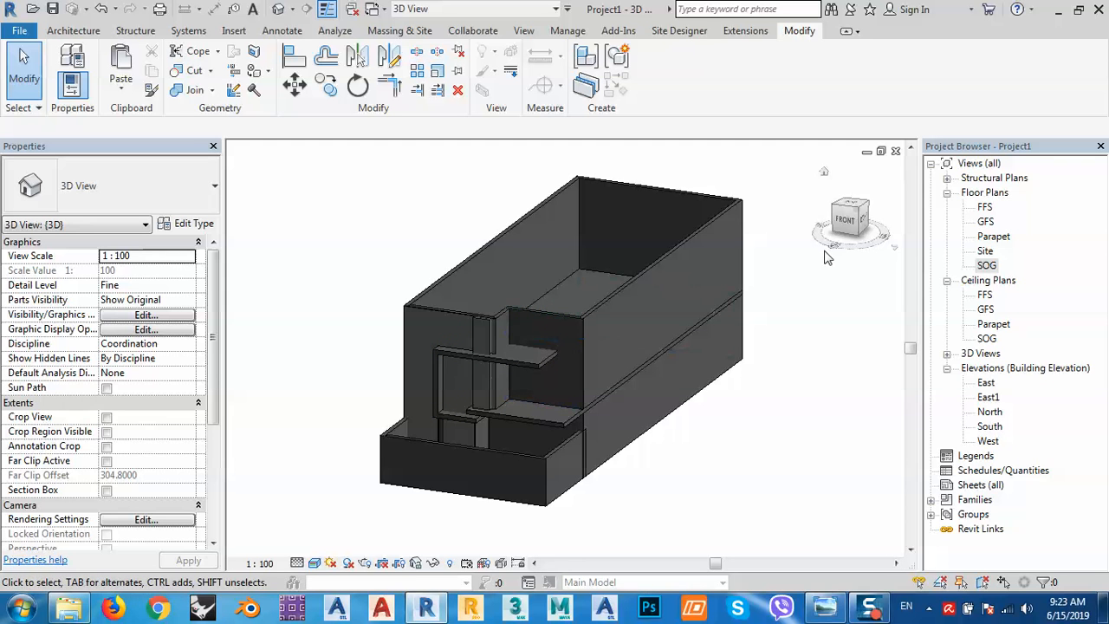
click(315, 563)
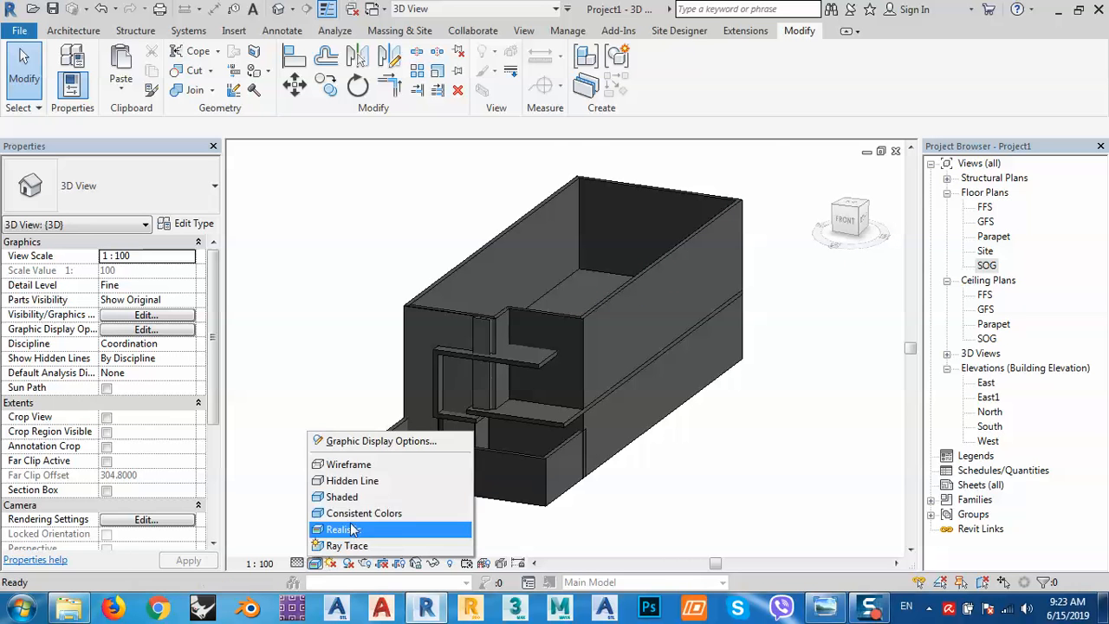
click(348, 465)
scroll(558, 367, up, 2)
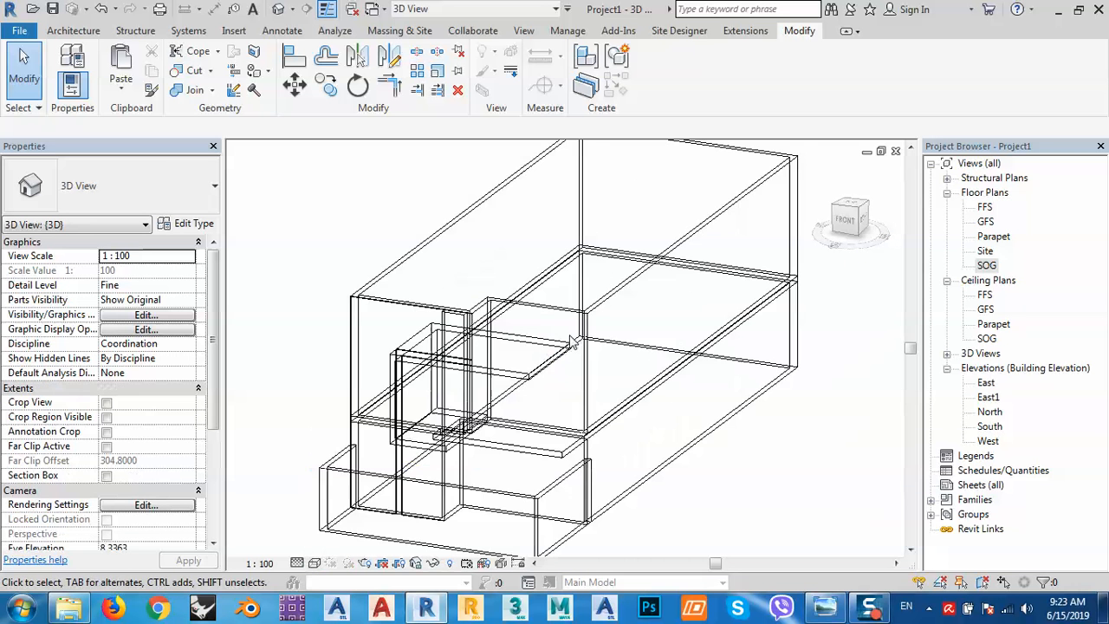
Swing the view to the right side and back to front, then select the L-shaped floor.
click(866, 222)
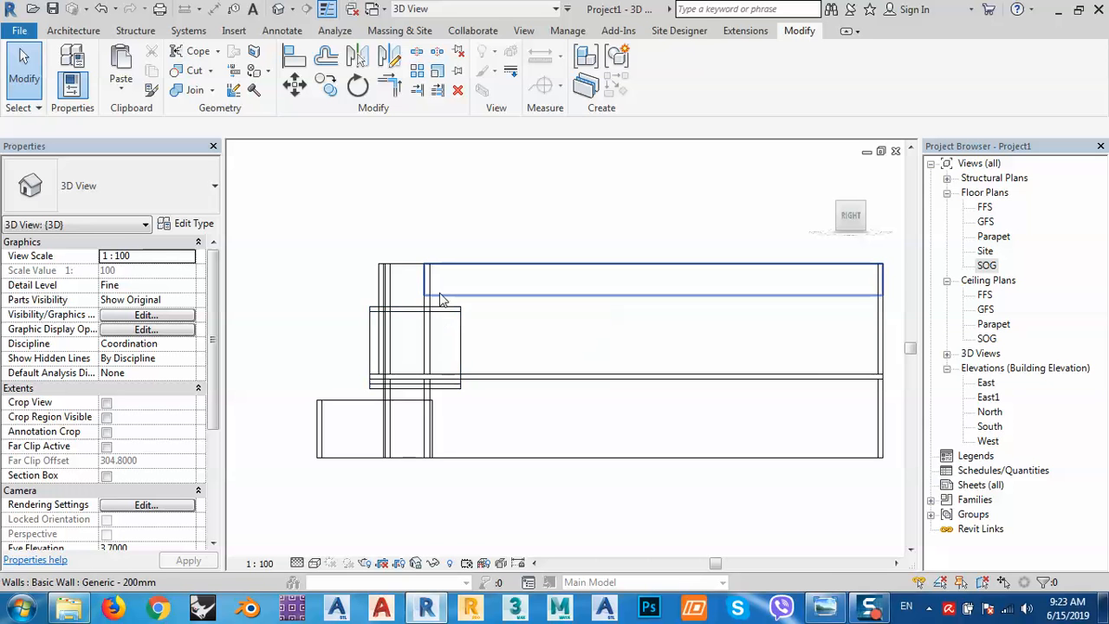
click(830, 216)
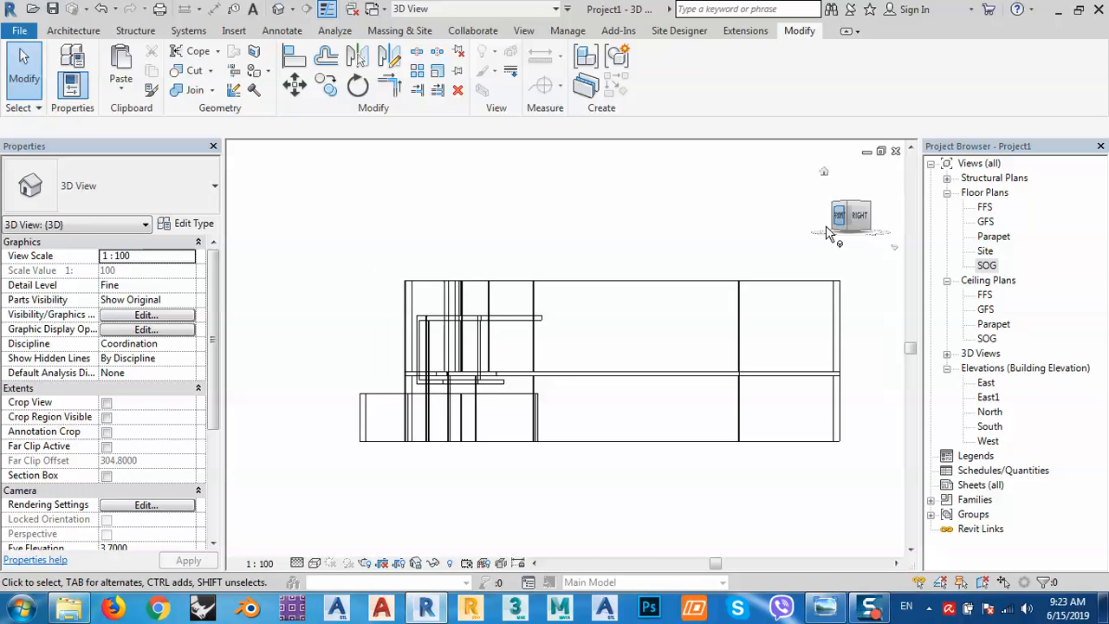
scroll(624, 306, up, 2)
scroll(627, 310, up, 3)
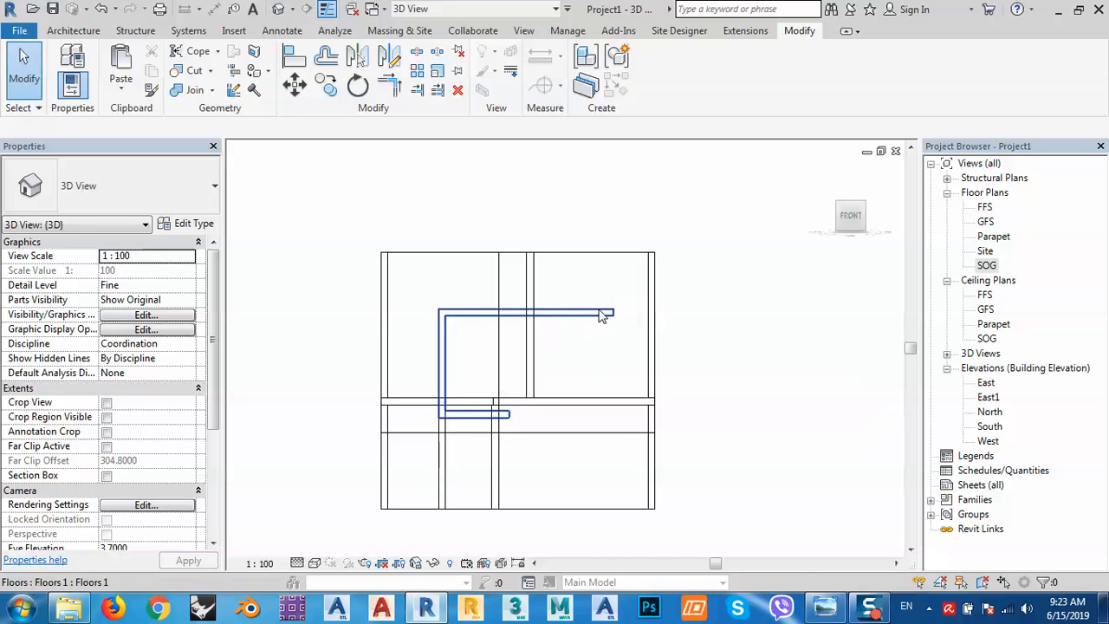
click(604, 336)
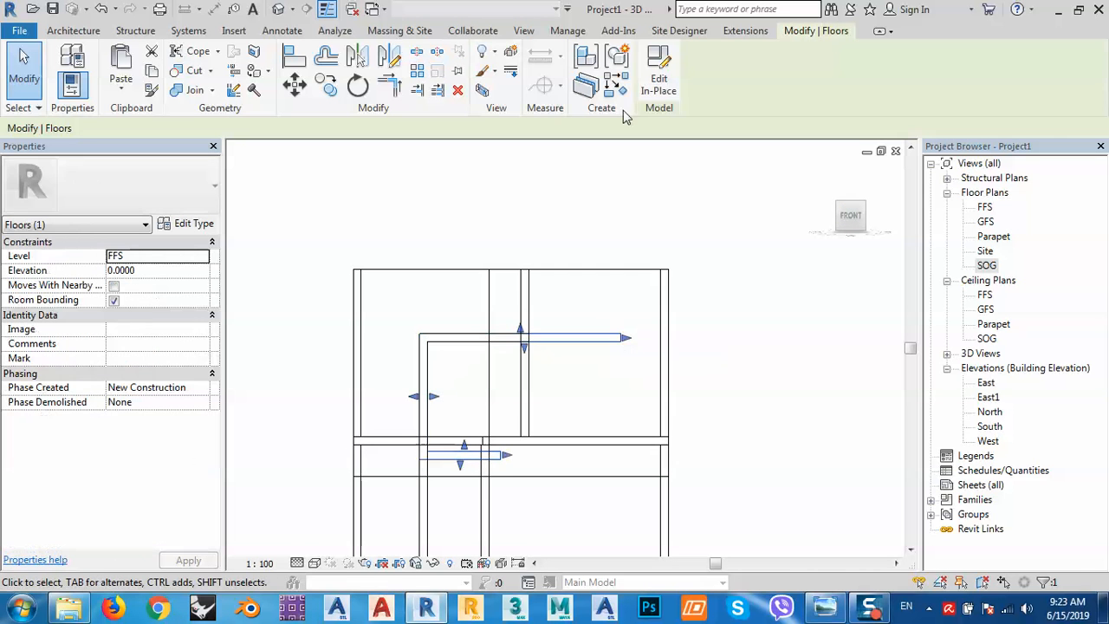
Edit the floor in place and align its three top sketch lines to the wall line.
click(655, 70)
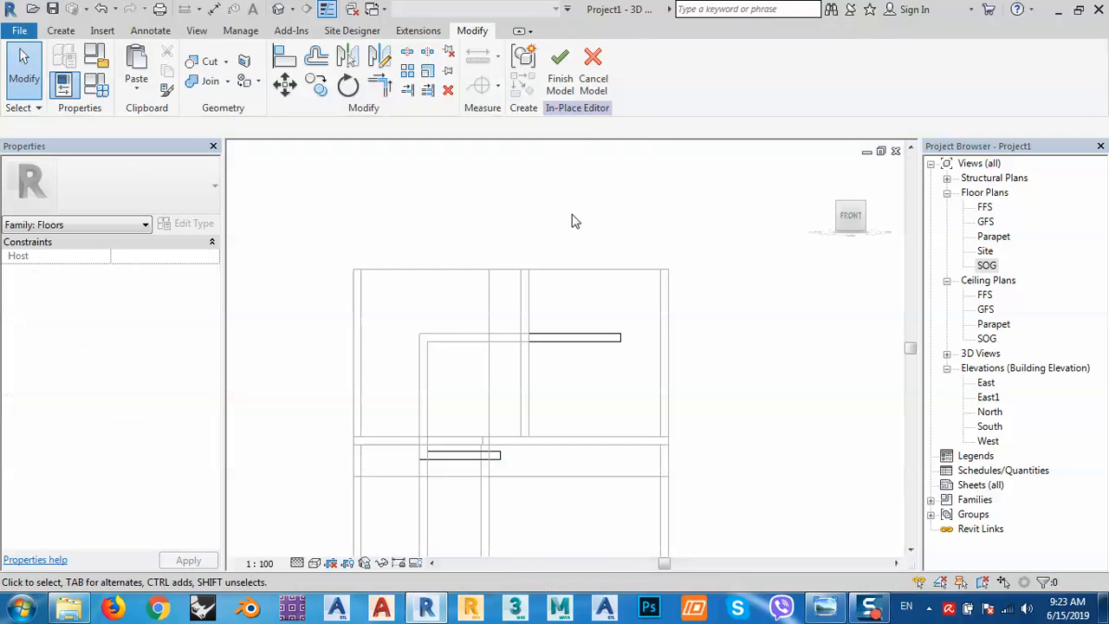
click(583, 340)
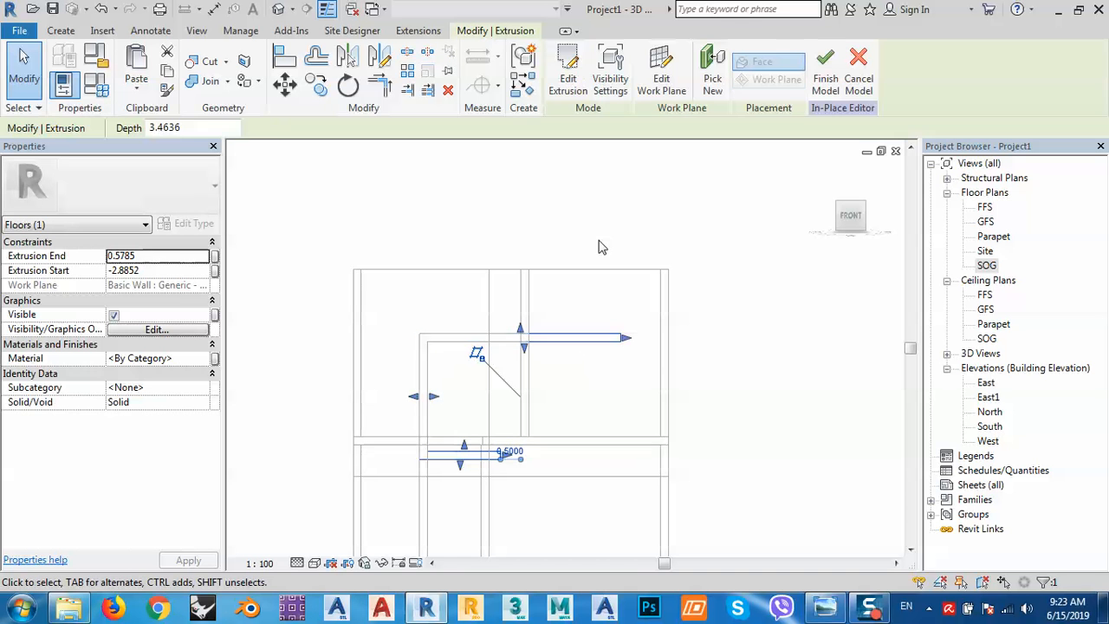
click(568, 74)
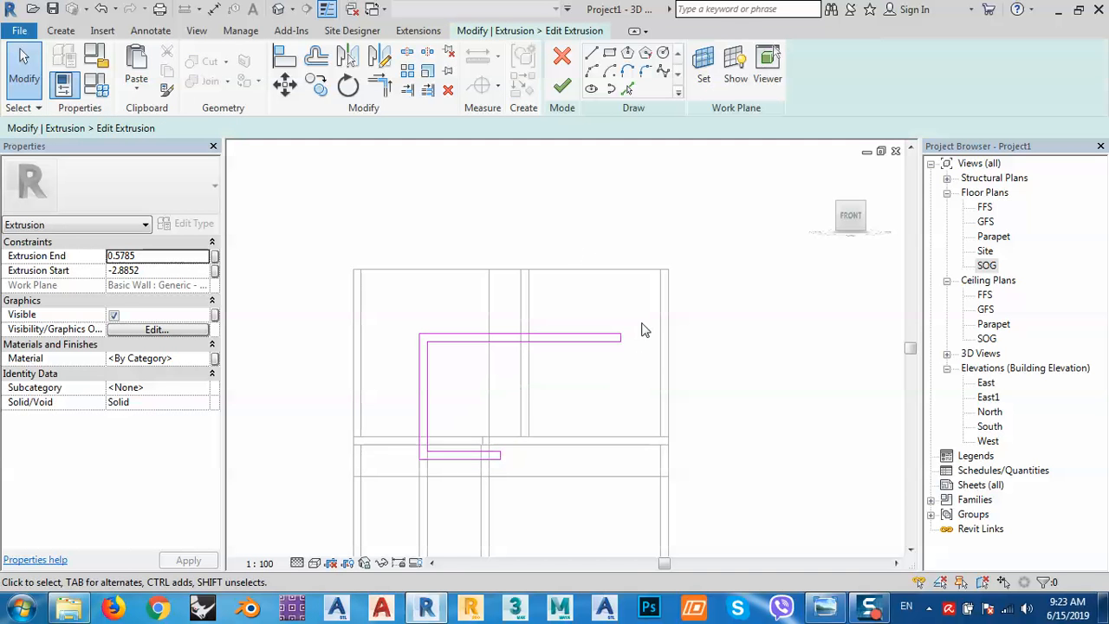
drag(644, 329, 592, 369)
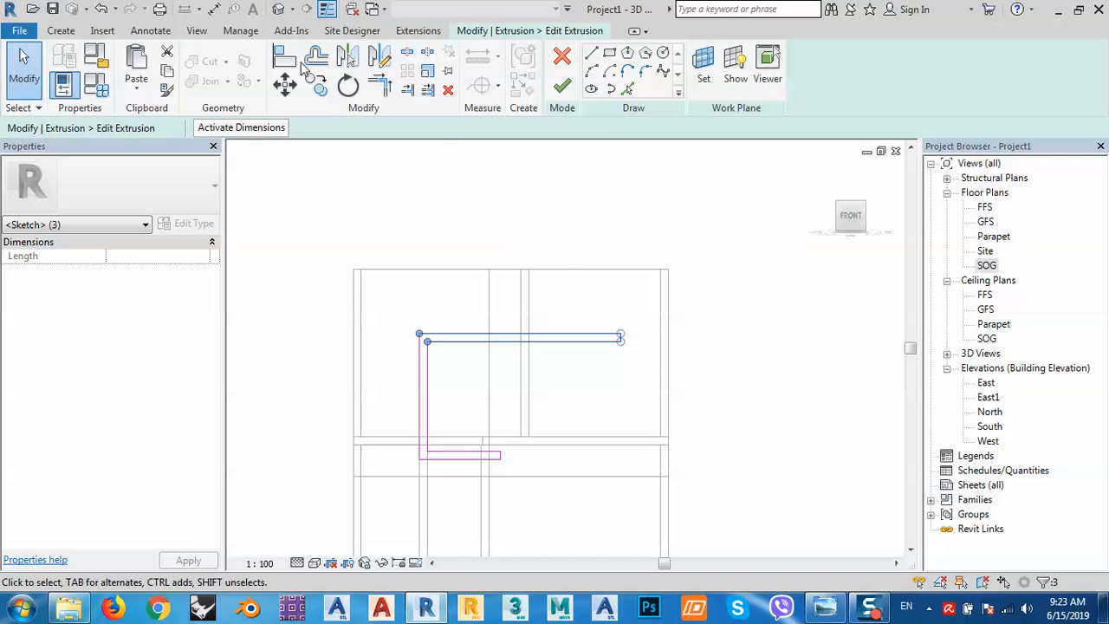
click(287, 57)
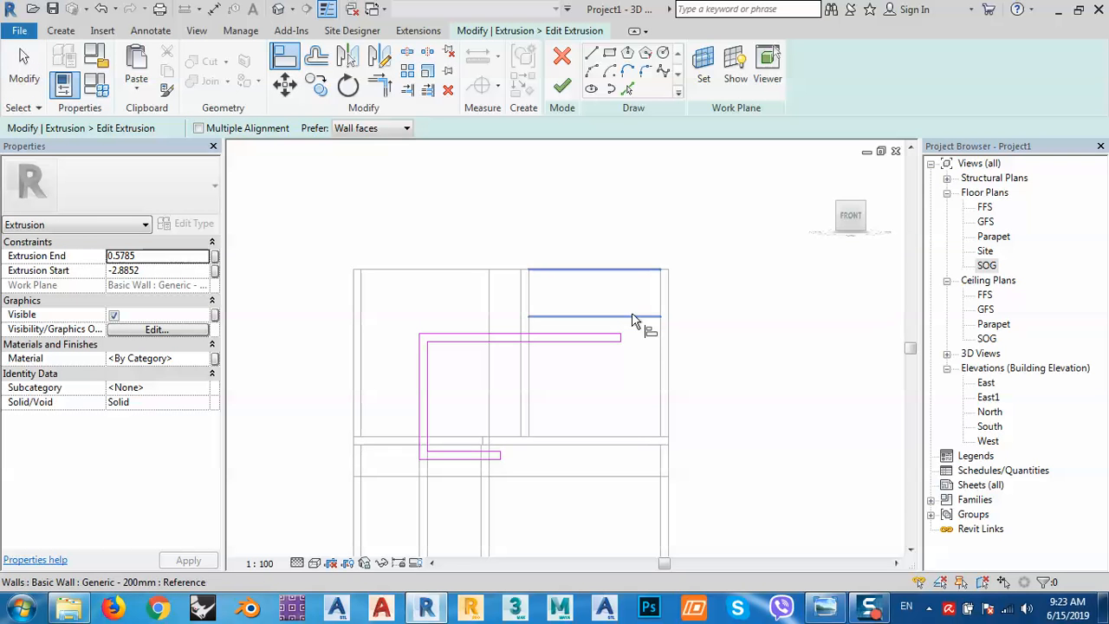
click(631, 316)
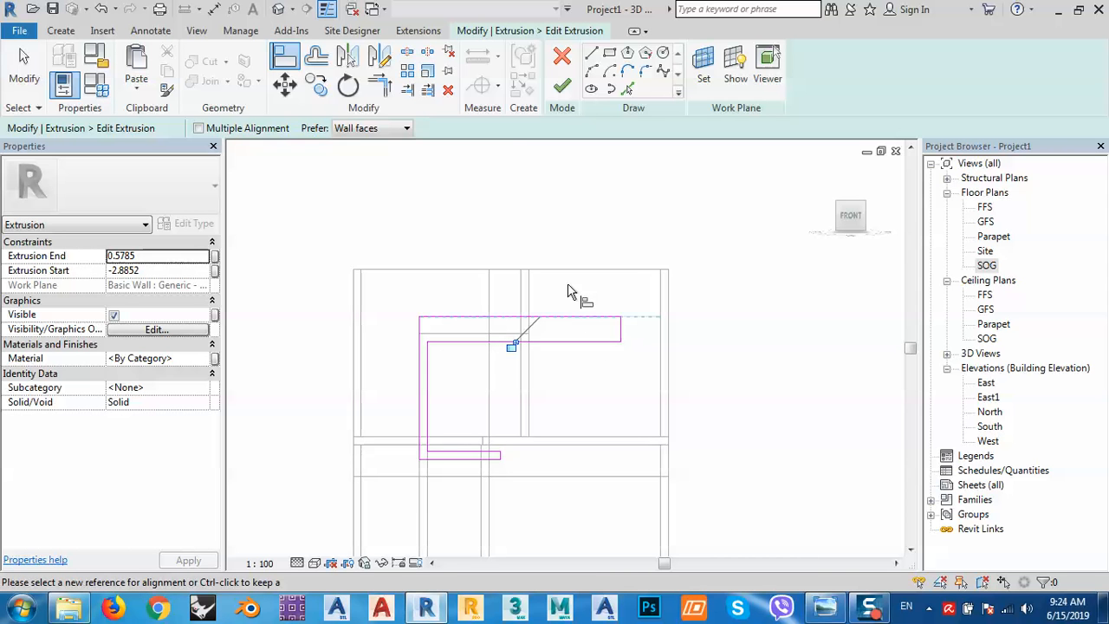
Add an aligned dimension (0.63) between the slab's two horizontal sketch lines.
click(154, 31)
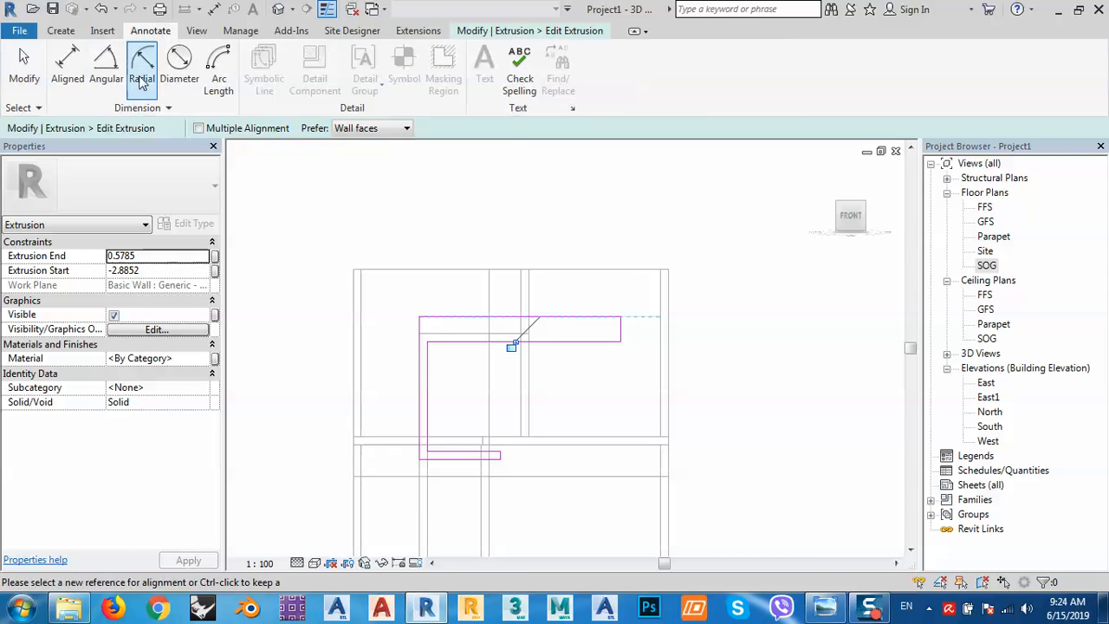
click(62, 61)
click(580, 320)
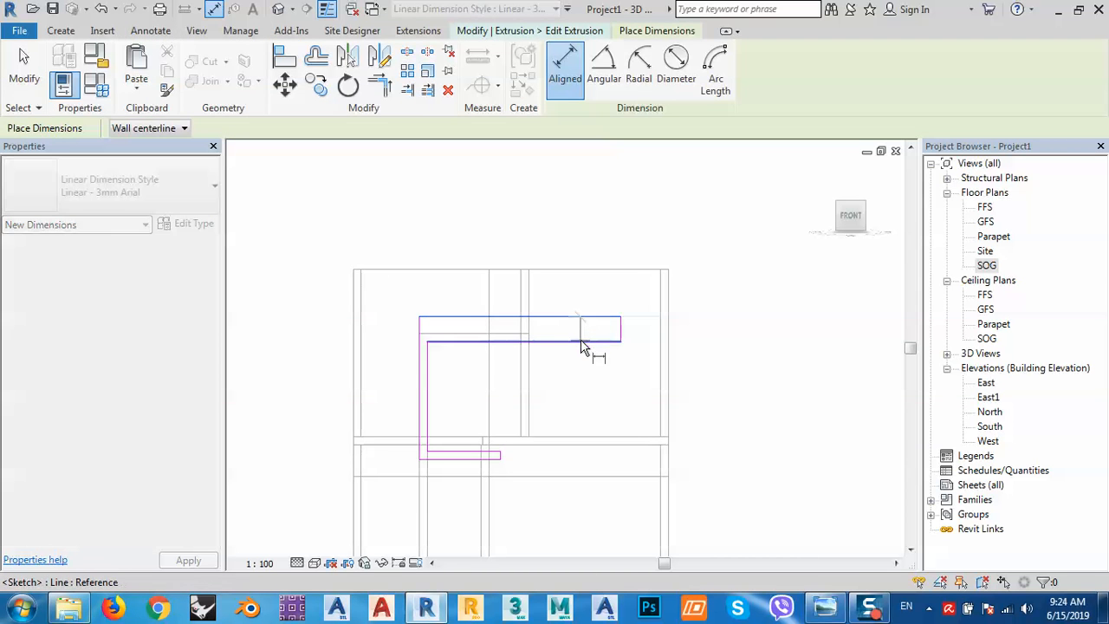
click(586, 342)
click(714, 342)
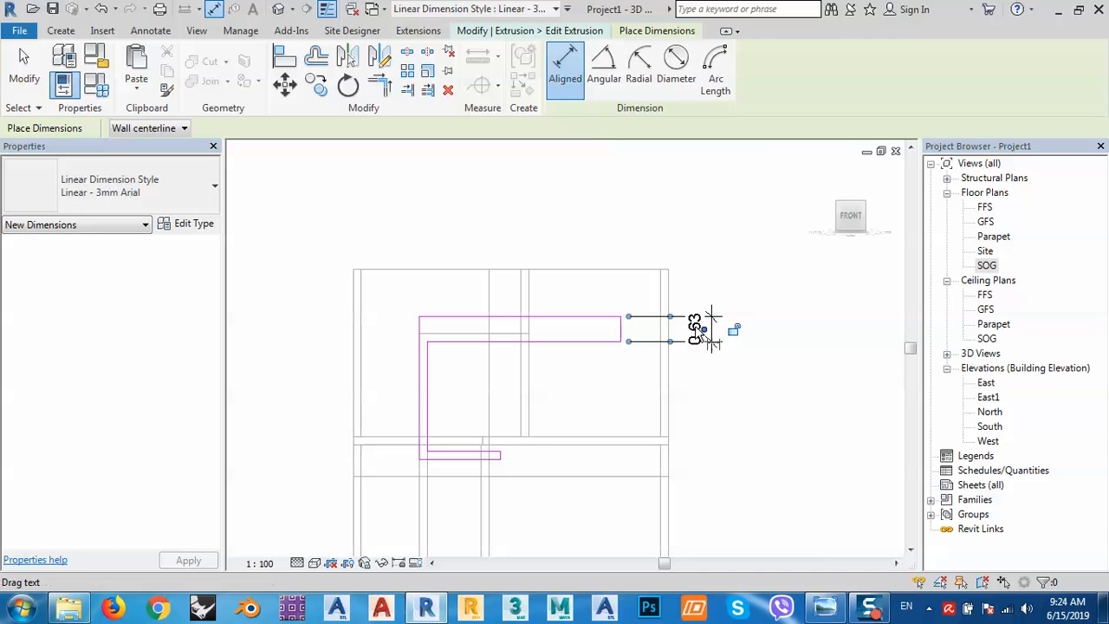
key(Escape)
key(Escape)
Change the slab thickness to 0.20, delete the dimension, and finish the slab sketch and model.
click(591, 342)
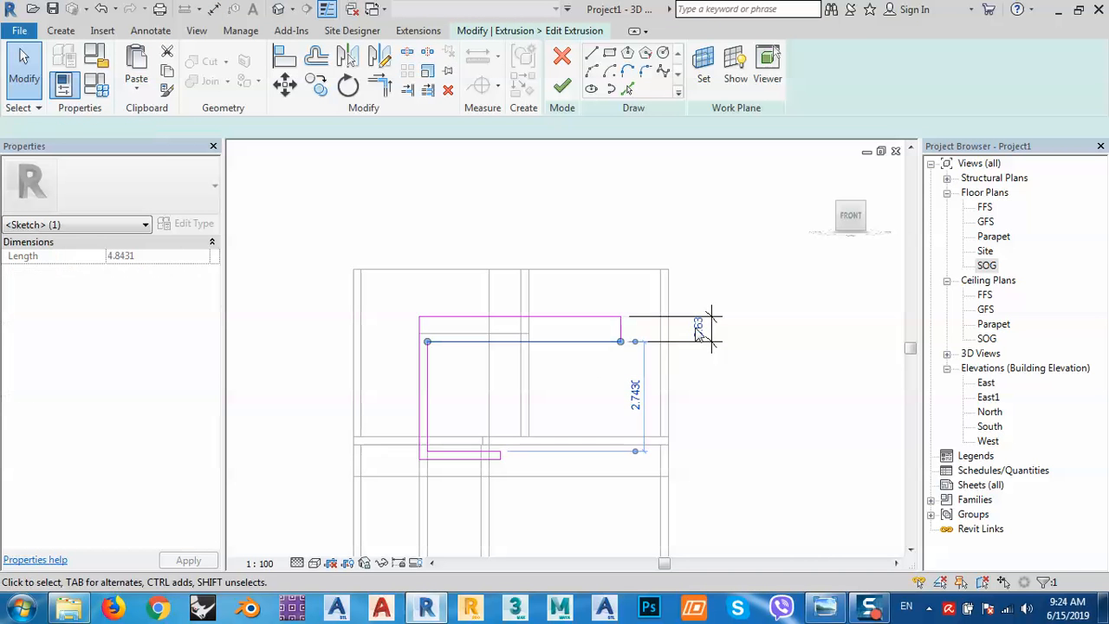
click(699, 329)
text(.2)
key(Return)
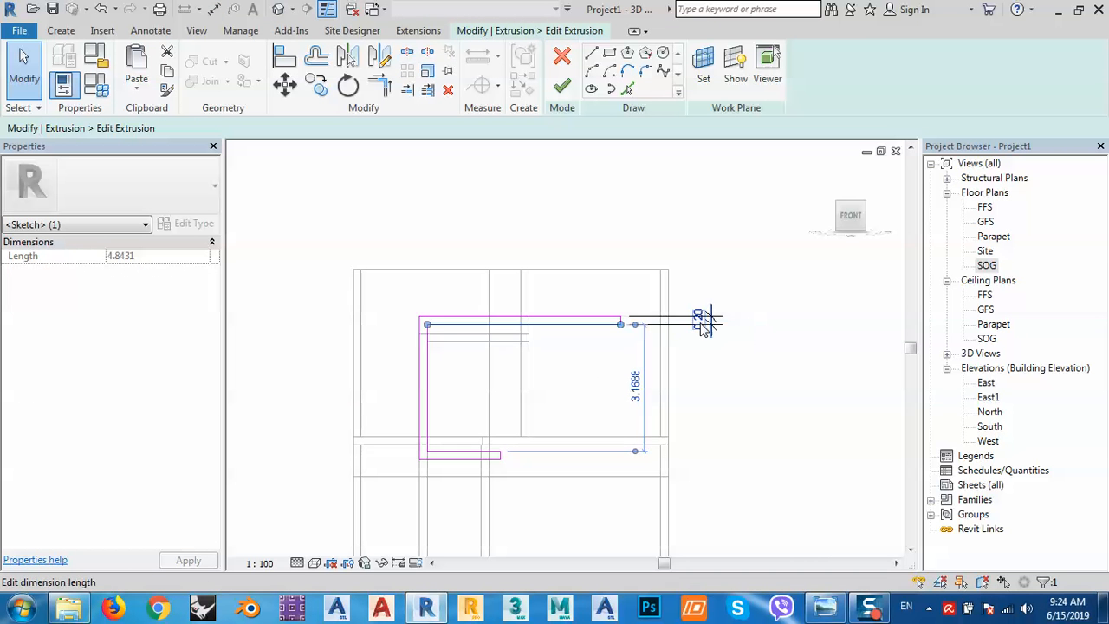
click(693, 236)
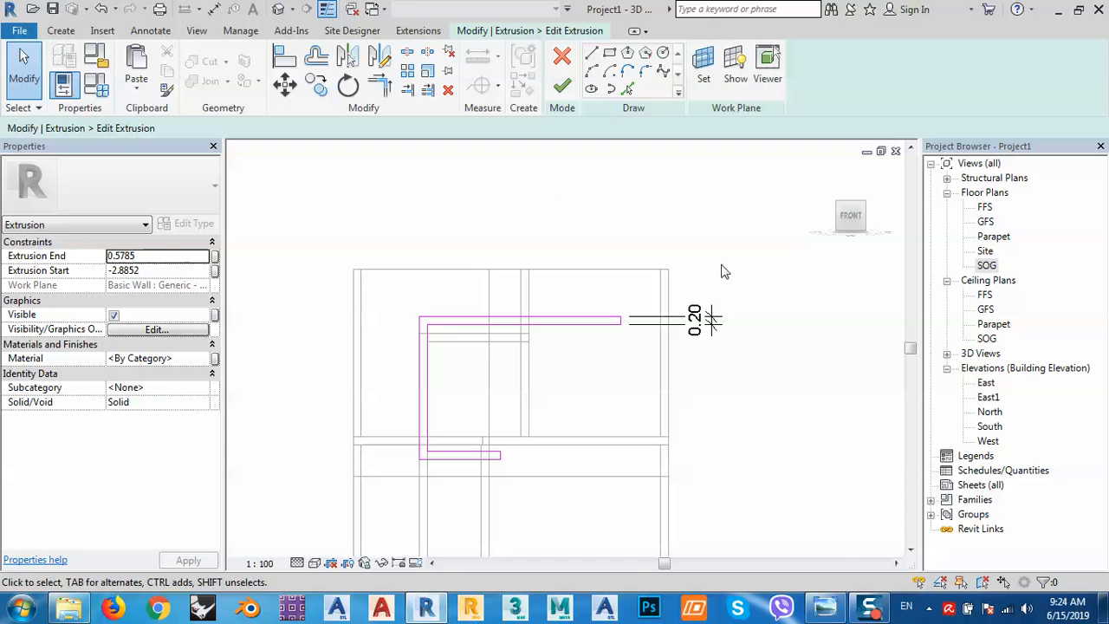
click(714, 324)
key(Delete)
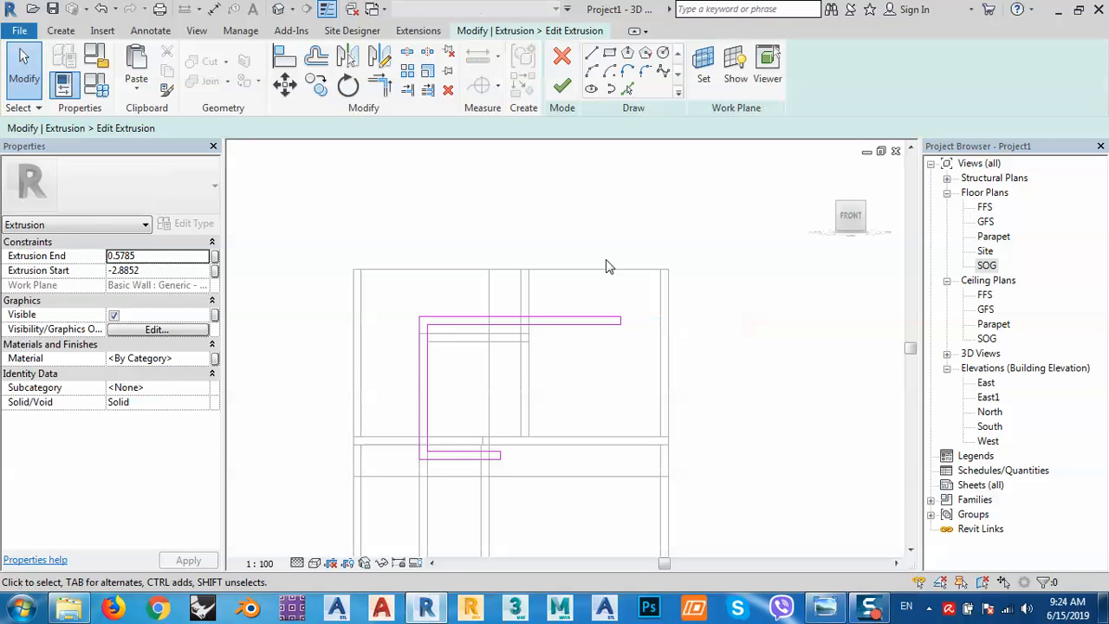
click(562, 86)
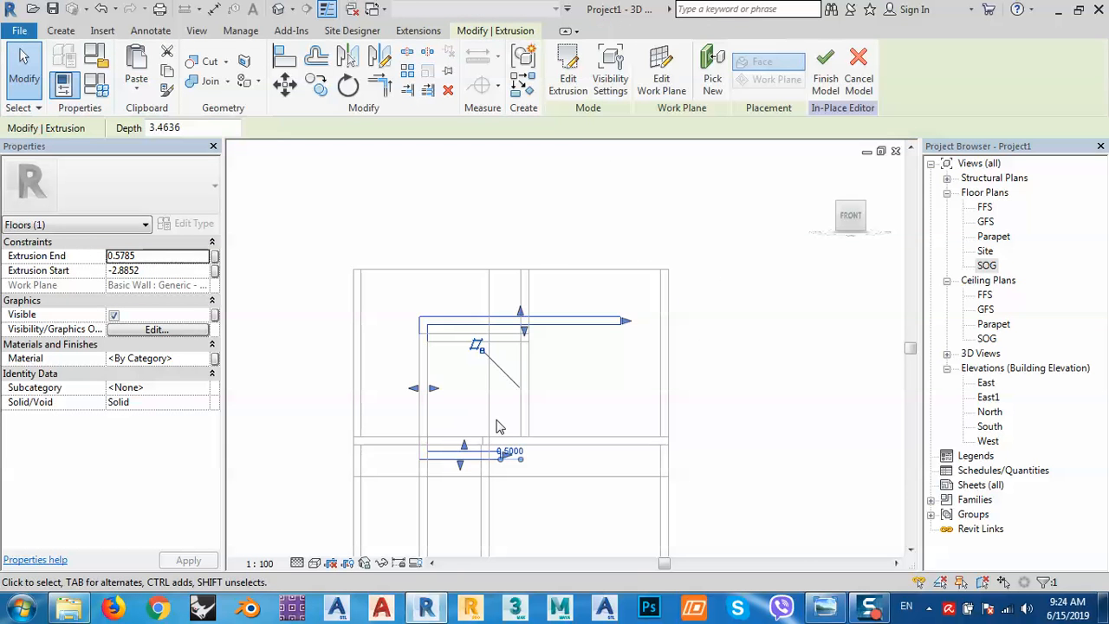
click(542, 388)
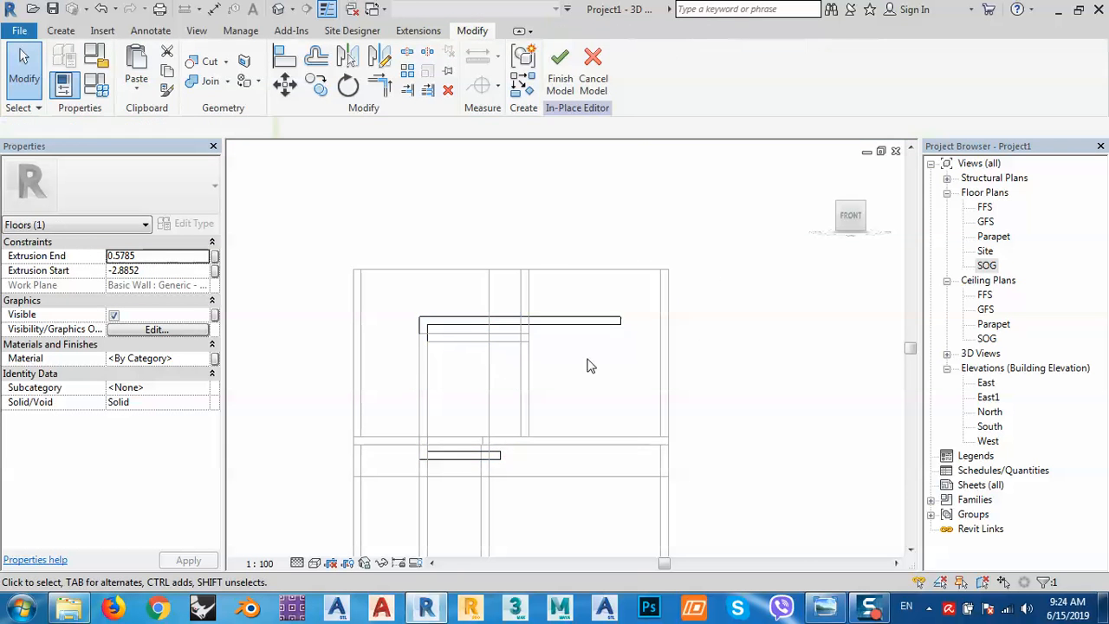
click(560, 68)
Edit the vertical fin in place and align one of its sketch lines to the reference line.
click(475, 345)
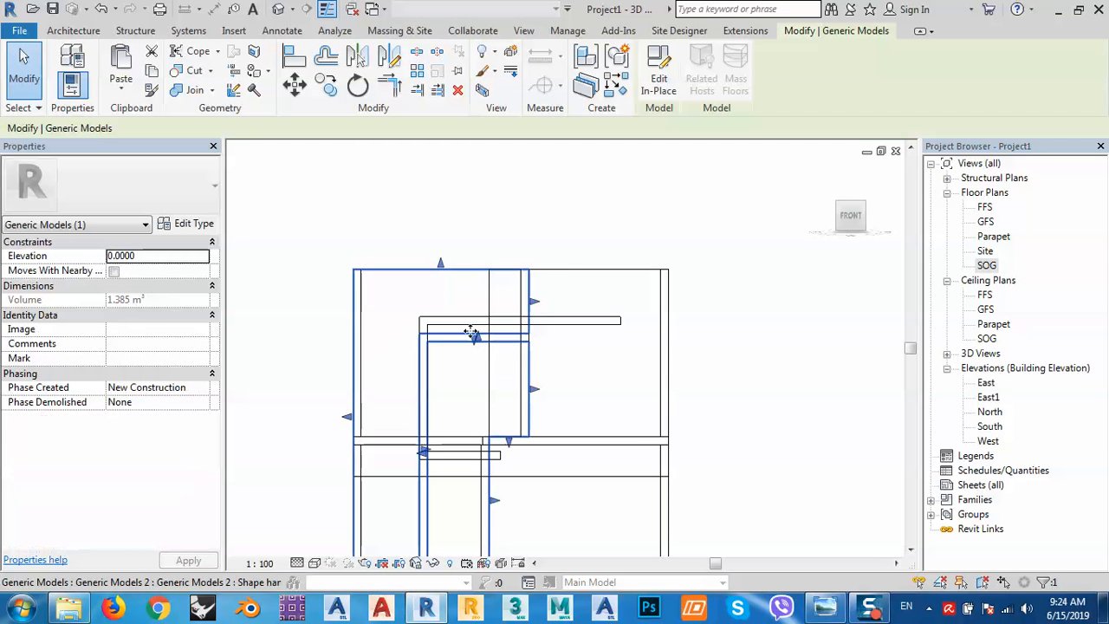
scroll(475, 345, up, 1)
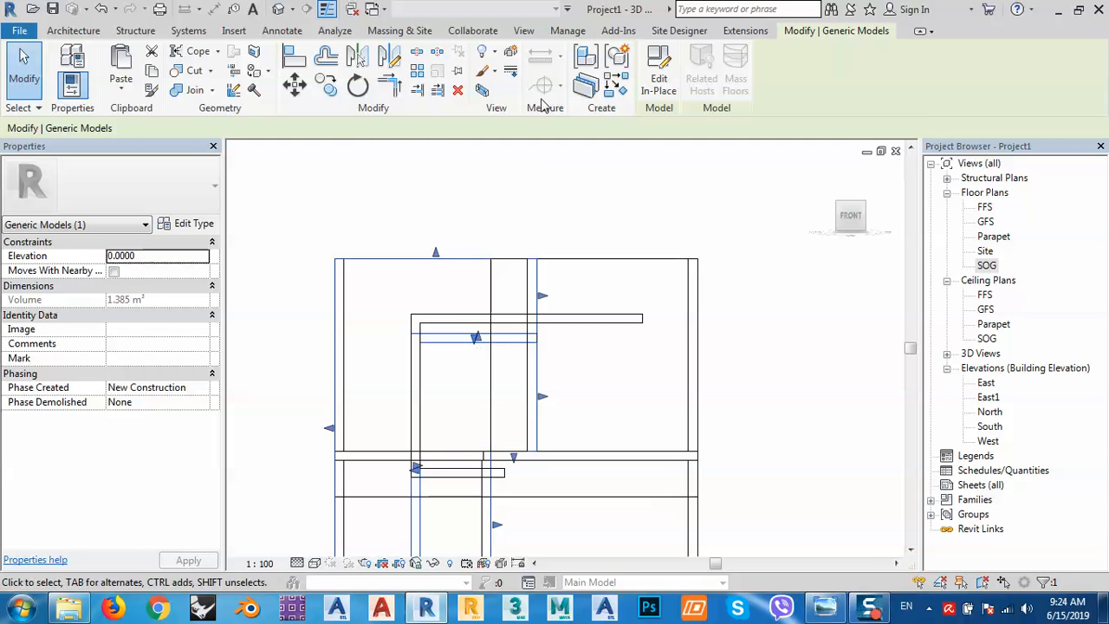
click(658, 82)
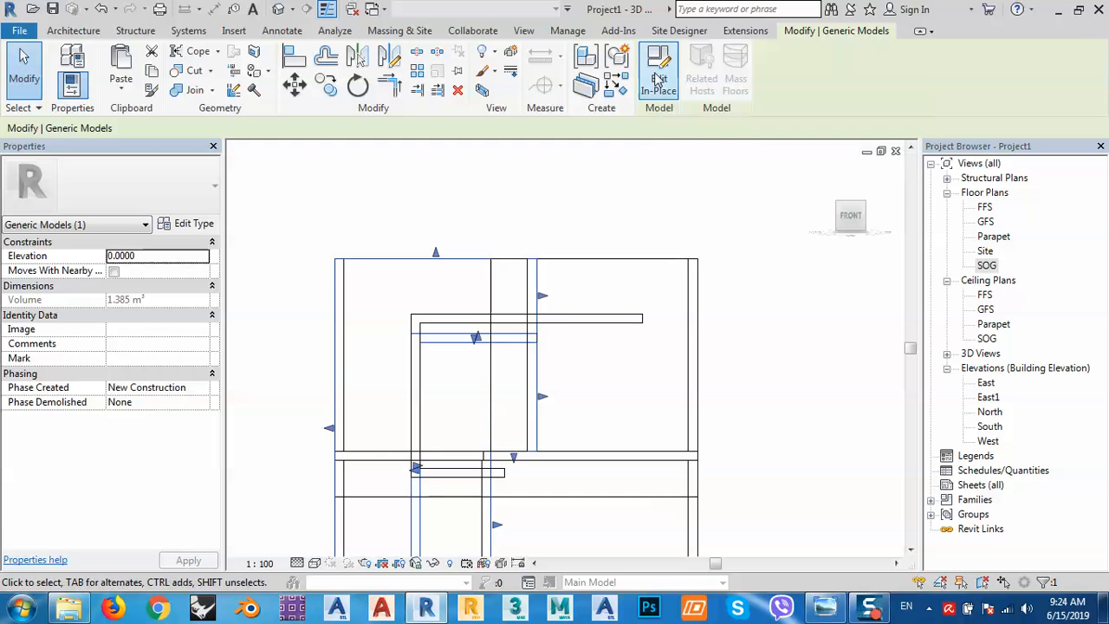
click(658, 80)
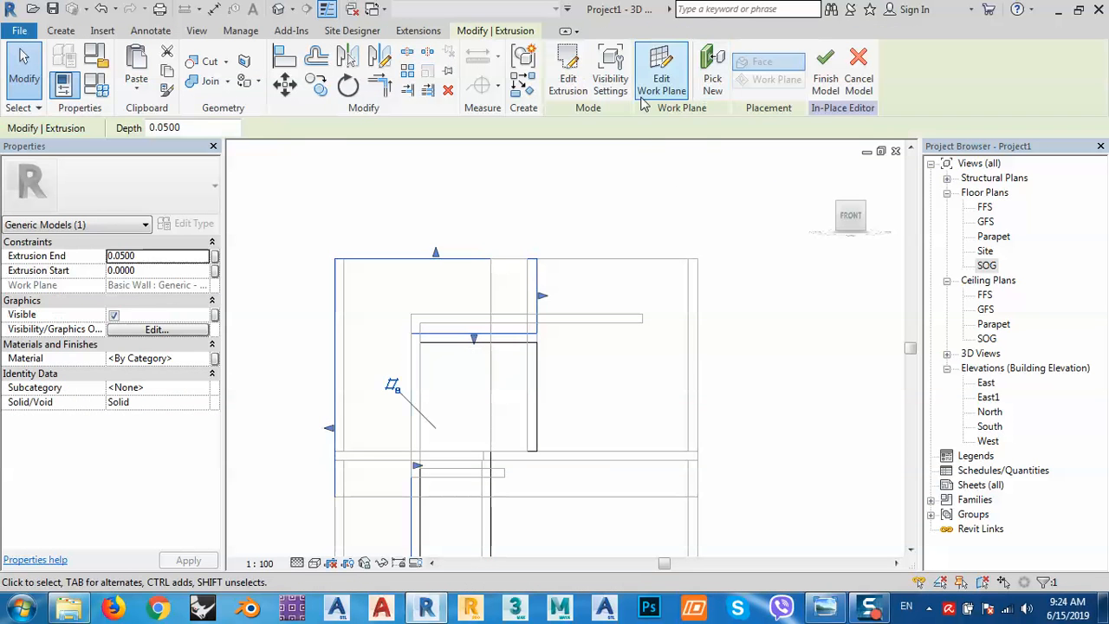
click(567, 76)
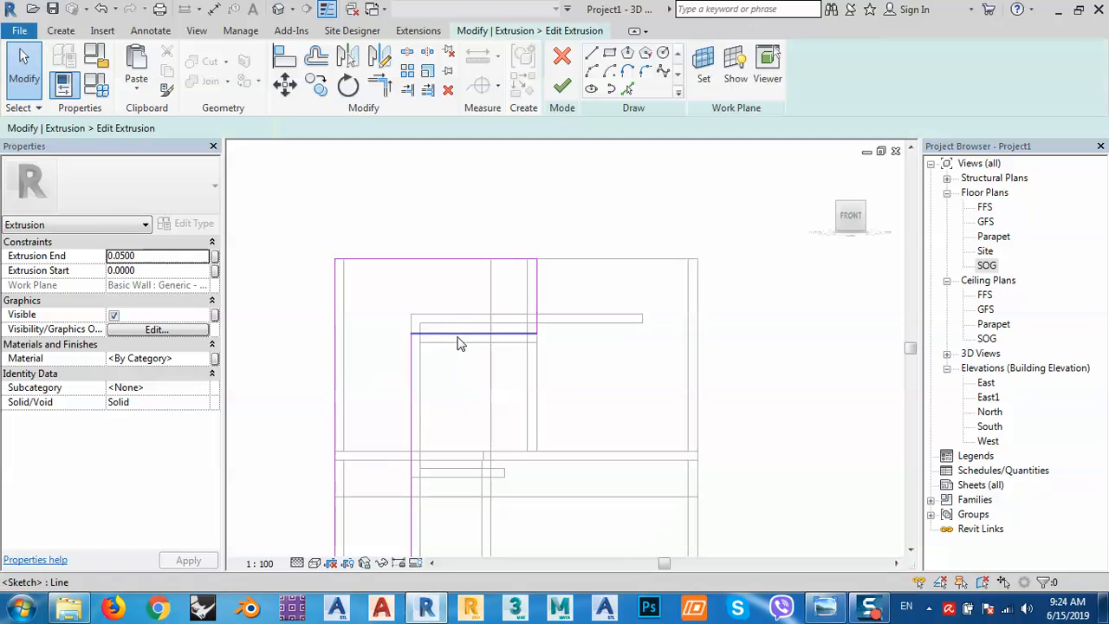
click(293, 74)
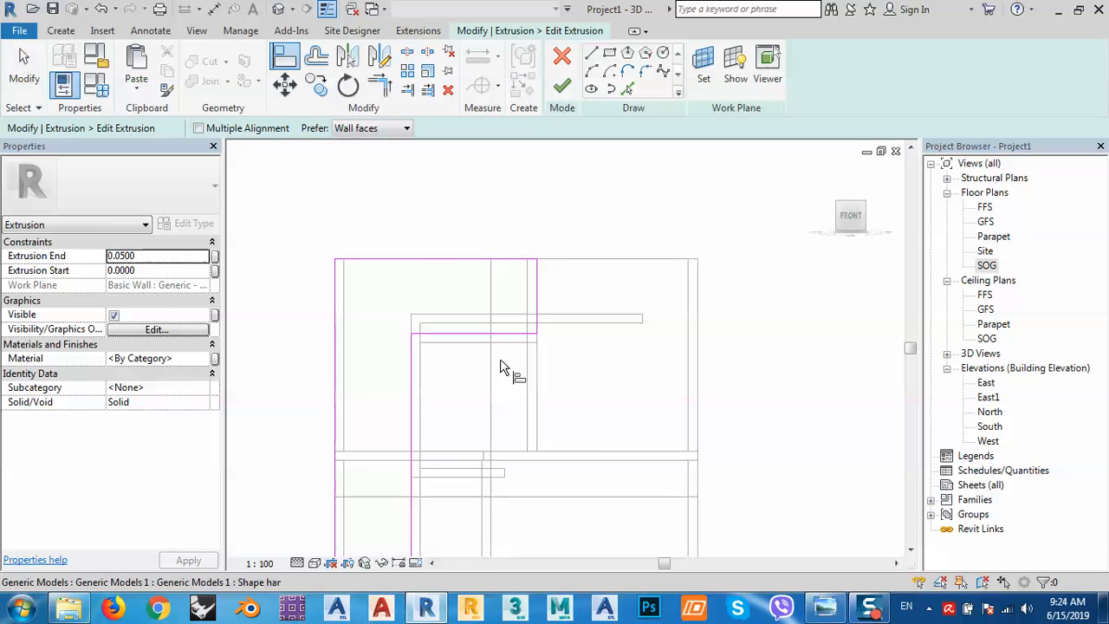
click(461, 332)
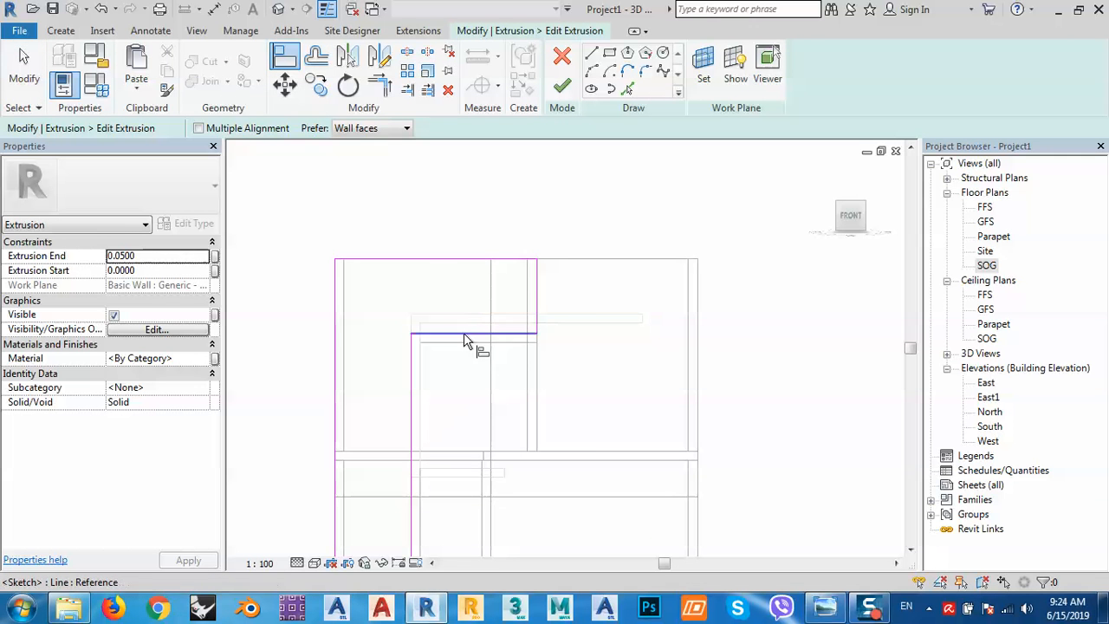
click(464, 332)
click(562, 87)
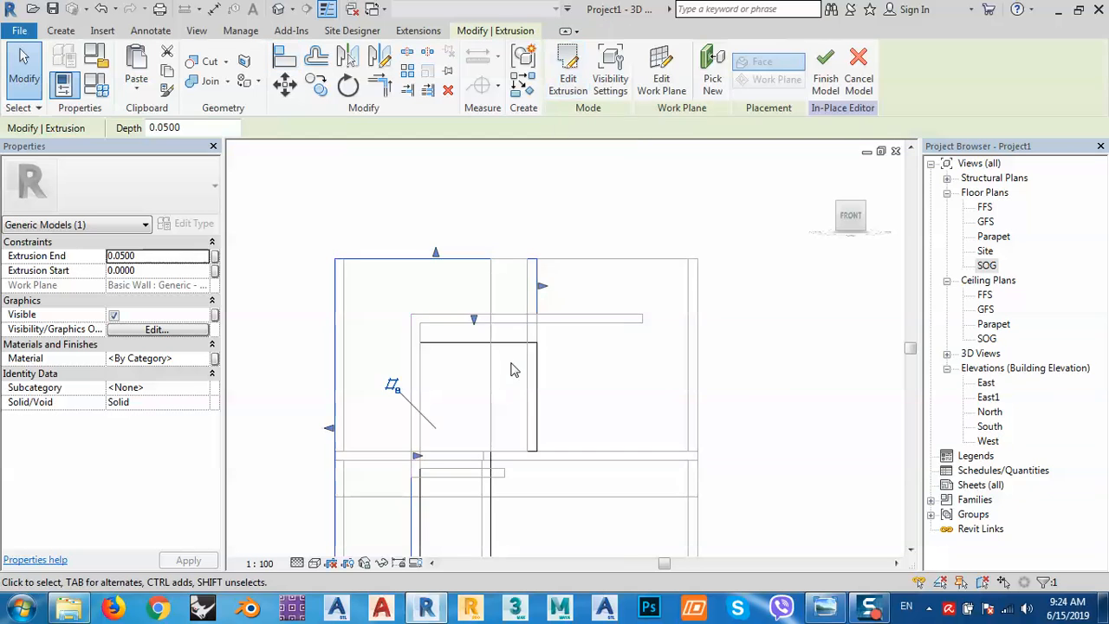
Align another fin sketch line to the grey reference line, then finish the fin sketch and model.
click(568, 73)
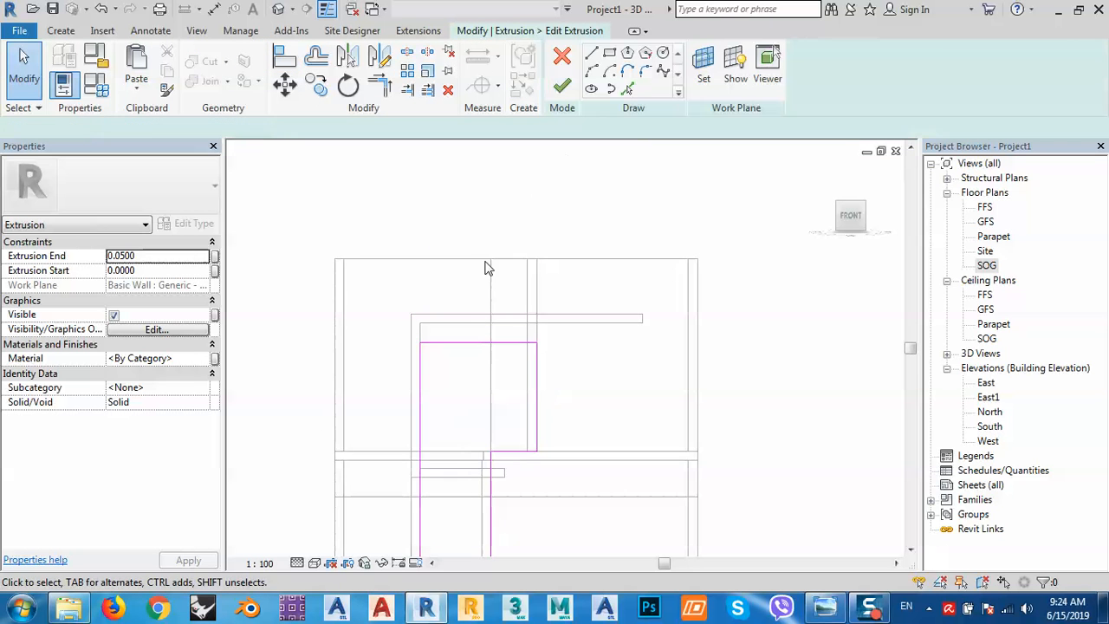
click(286, 59)
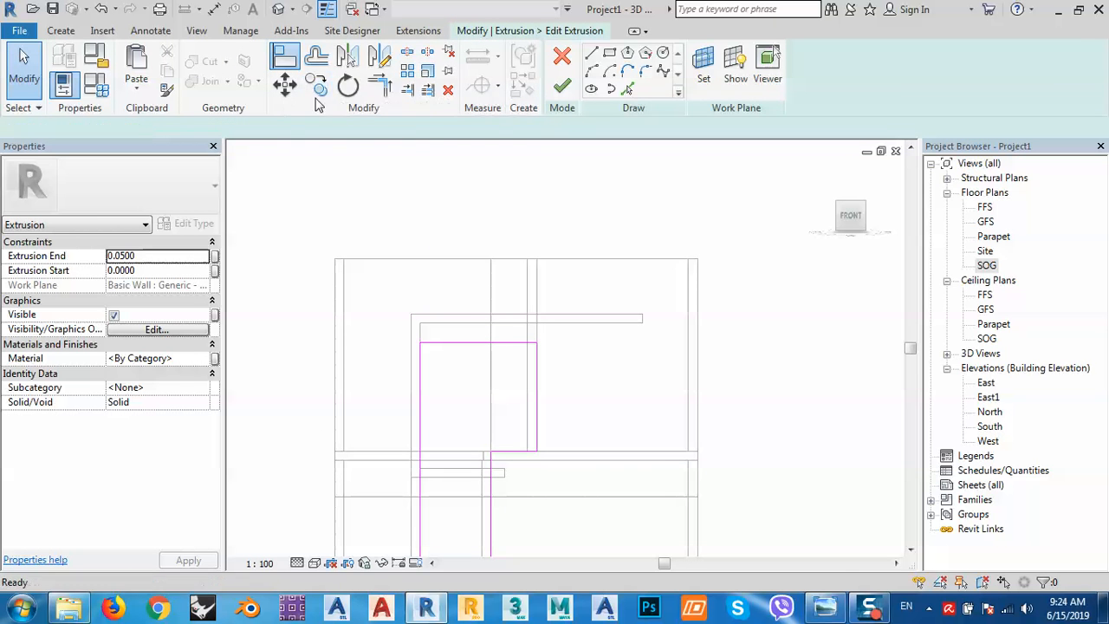
click(481, 333)
click(475, 347)
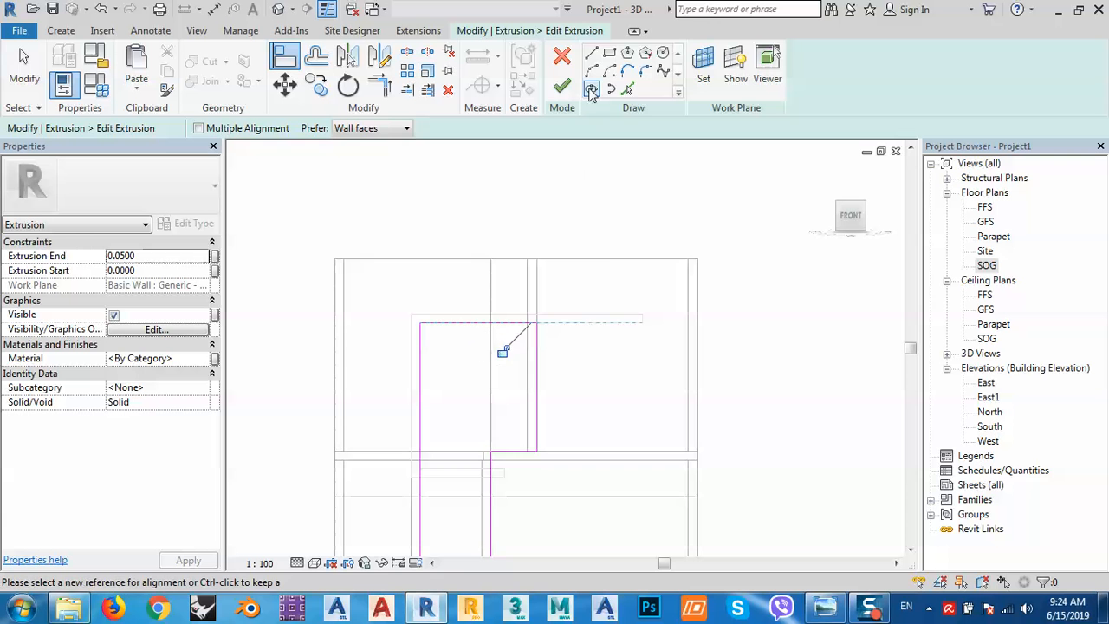
click(562, 87)
click(622, 221)
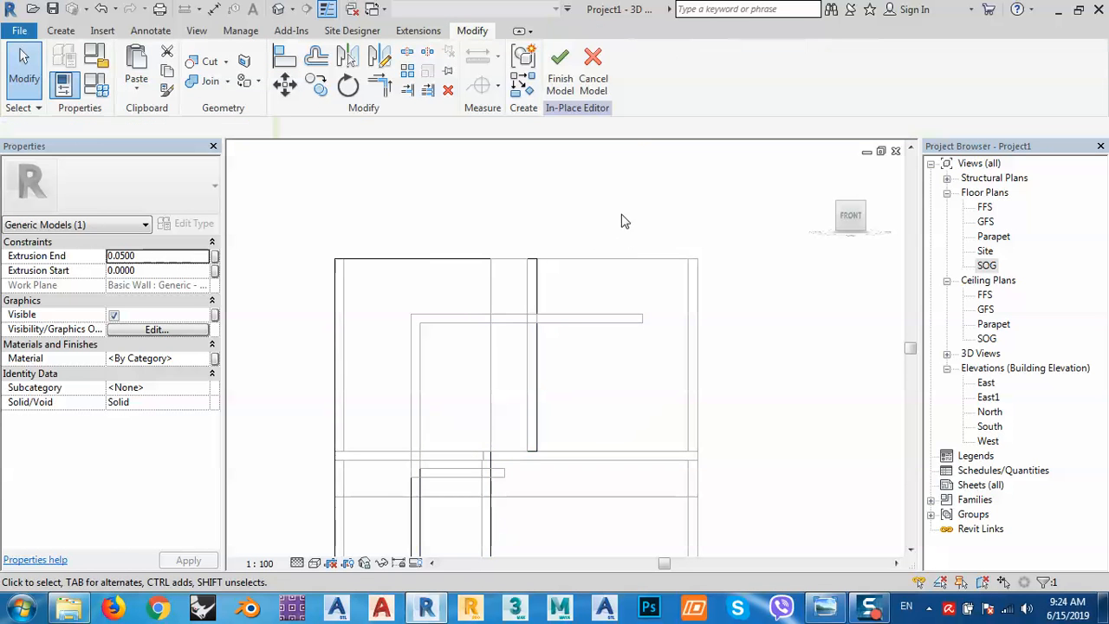
click(563, 87)
middle_drag(569, 362, 600, 284)
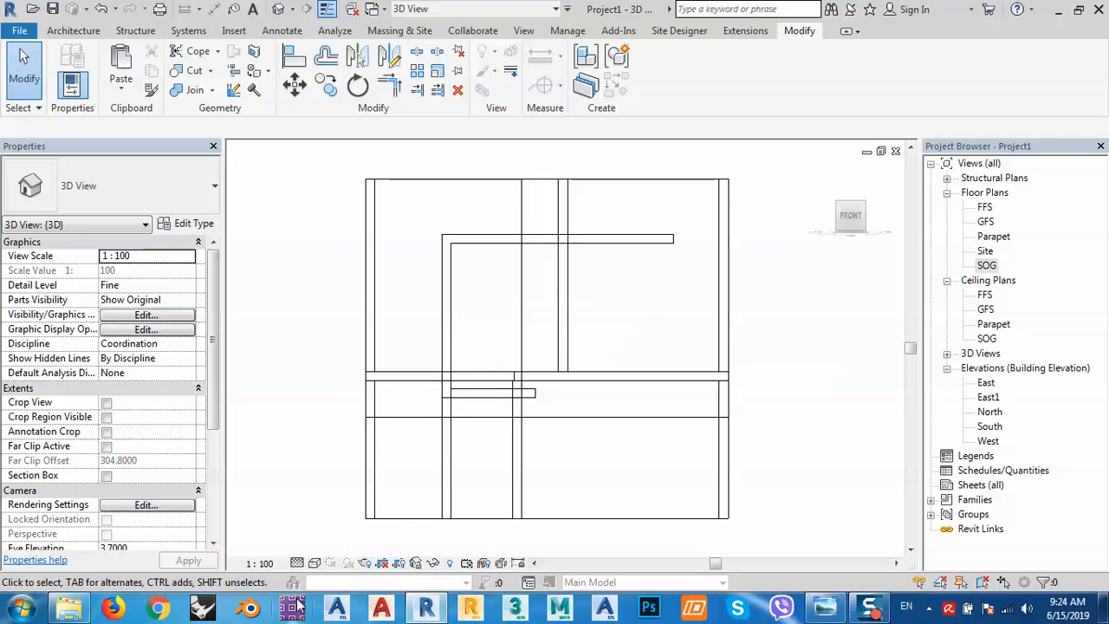
Switch the 3D view to Realistic shading and orbit it to an isometric angle.
click(314, 564)
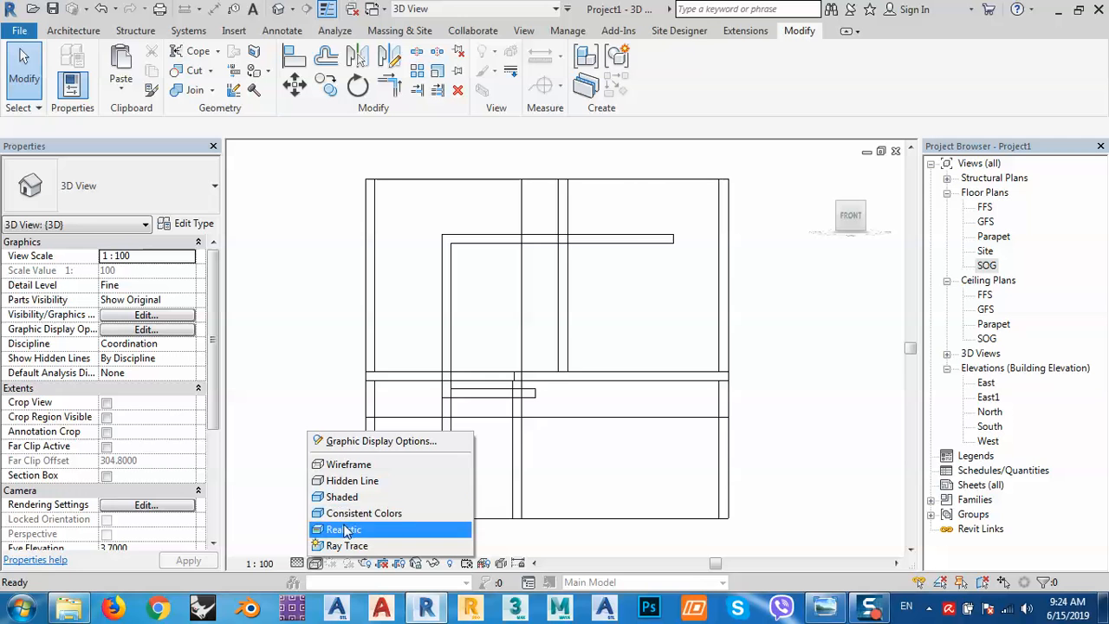
click(338, 528)
middle_drag(611, 365, 569, 332)
middle_drag(527, 251, 554, 297)
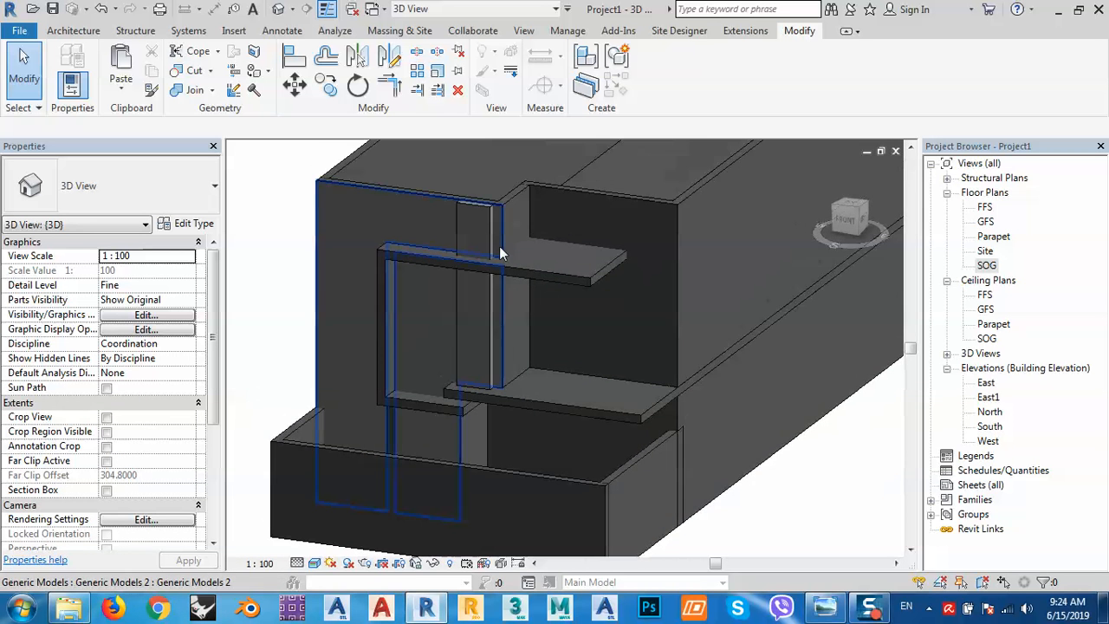
Compare the model with the reference photo of the house, then recentre the view.
click(820, 608)
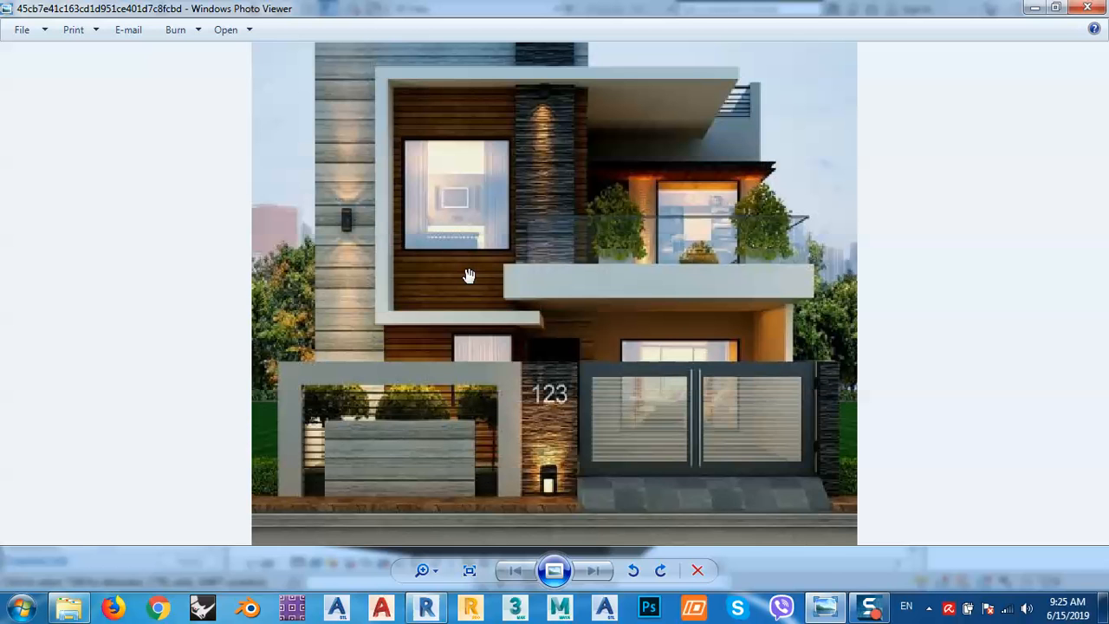
click(1033, 8)
middle_drag(774, 498, 800, 402)
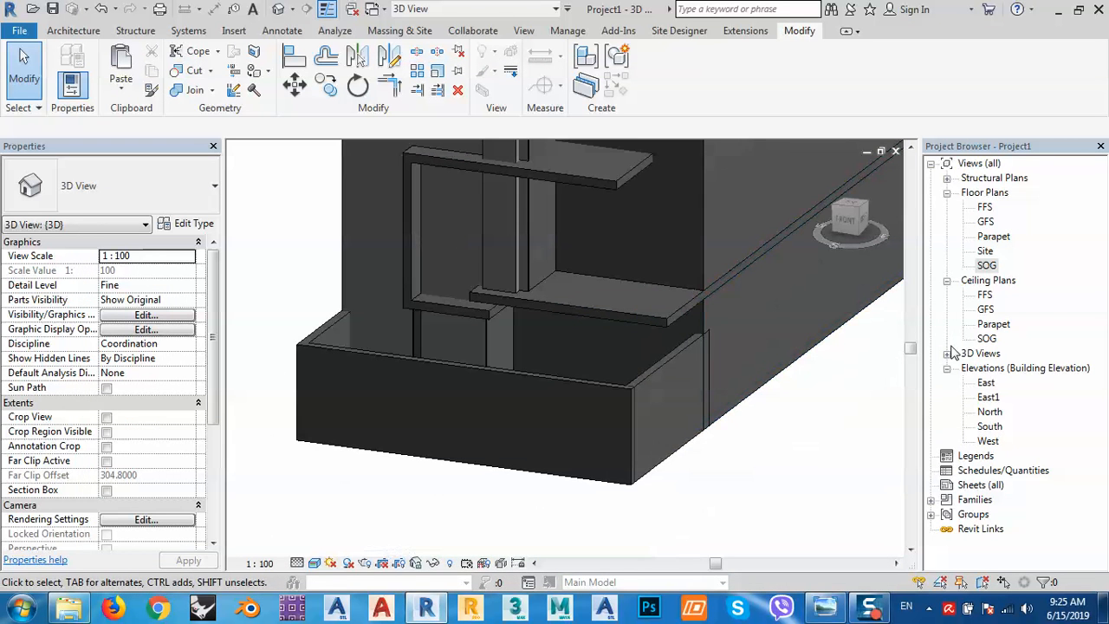
Open the SOG floor plan, start the Door tool, and bring up Load Family.
double_click(987, 266)
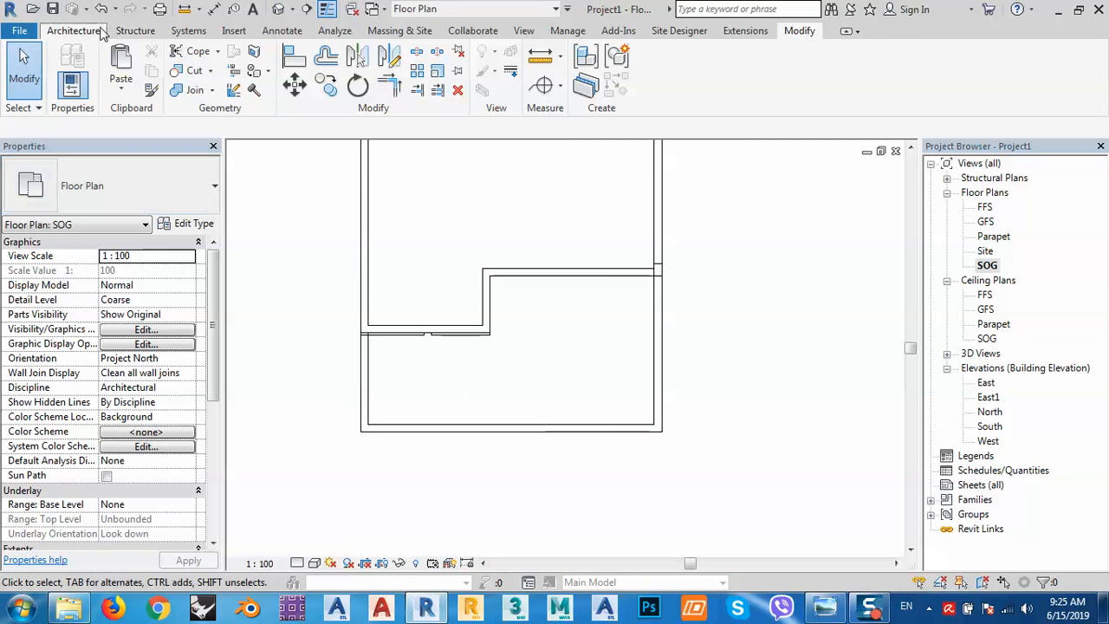
click(73, 30)
click(97, 82)
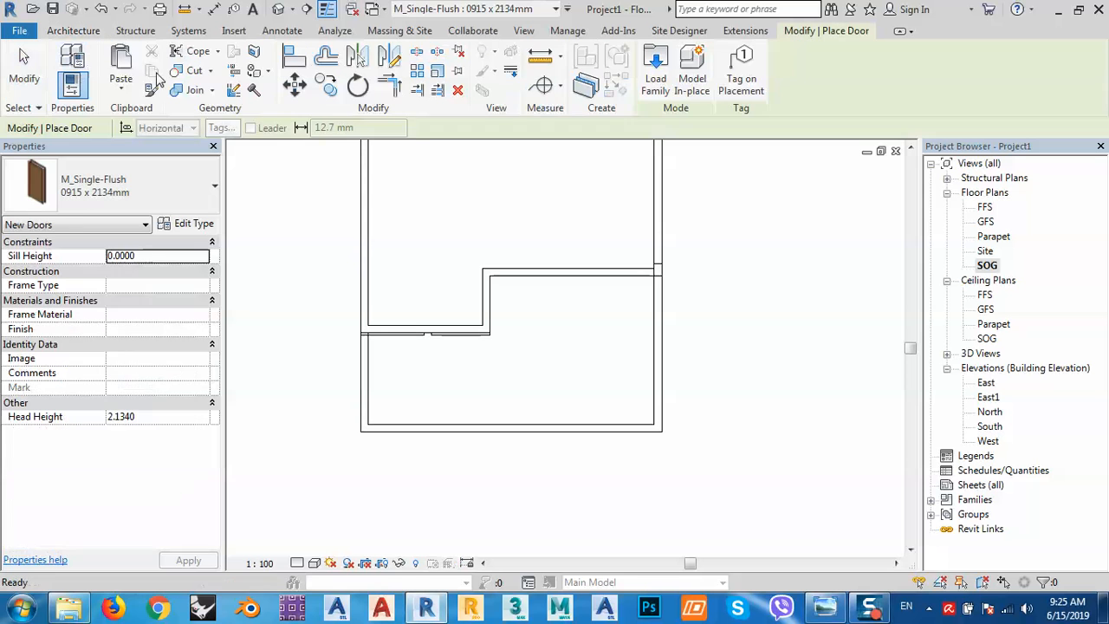
click(655, 82)
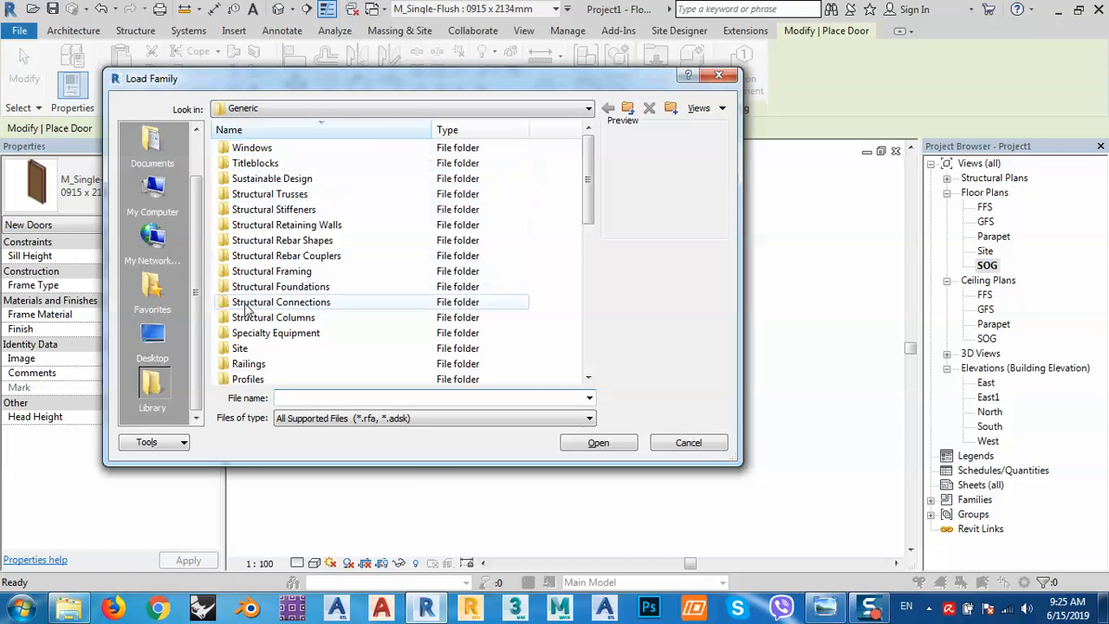
Browse the family library into the Doors folder and open its Residential subfolder.
scroll(245, 310, down, 7)
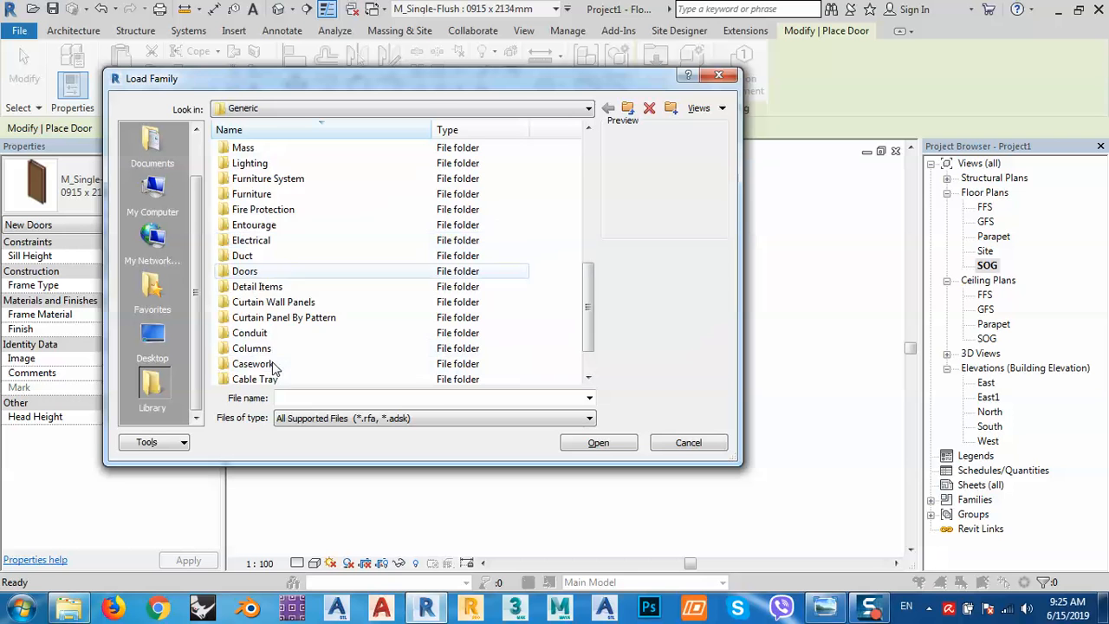
scroll(276, 366, down, 1)
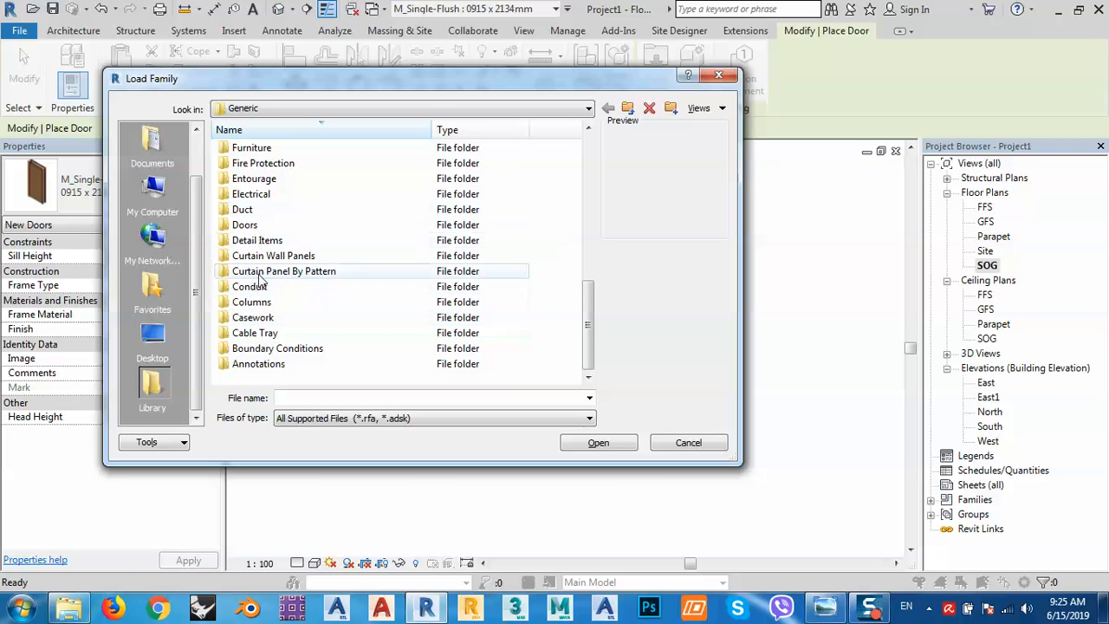
scroll(260, 333, up, 1)
scroll(260, 334, up, 2)
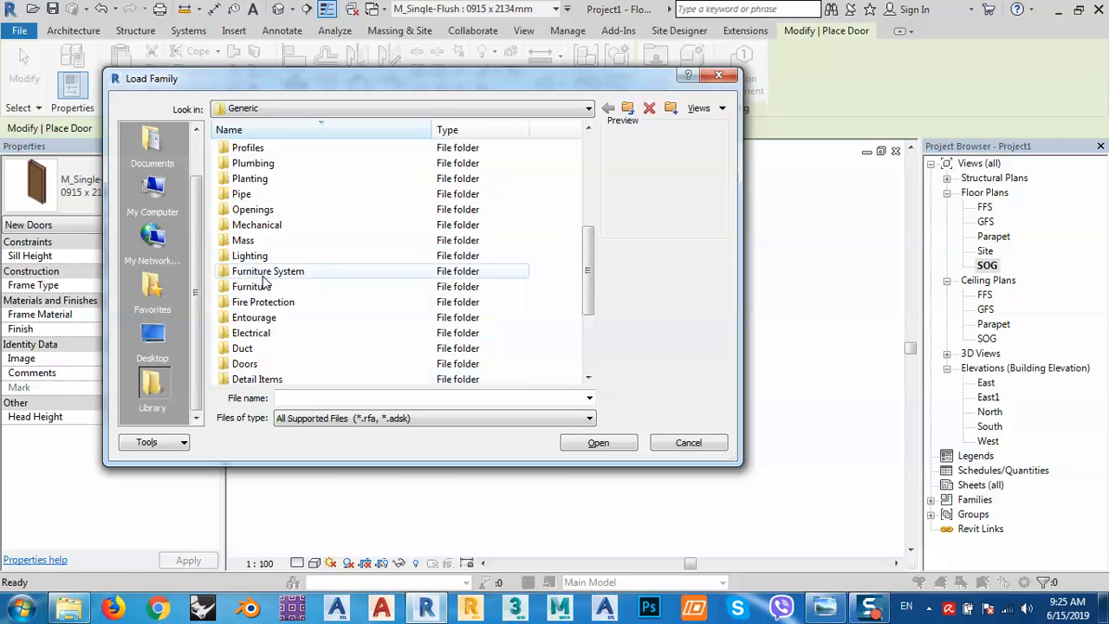
scroll(262, 263, up, 5)
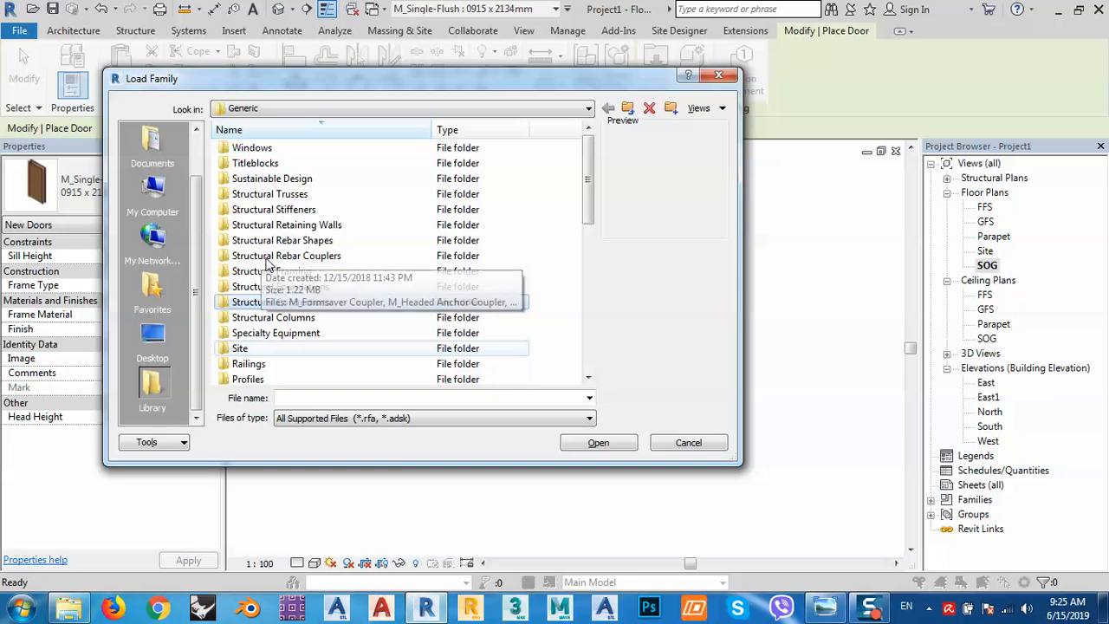
scroll(277, 267, down, 1)
scroll(295, 273, down, 1)
scroll(298, 286, down, 3)
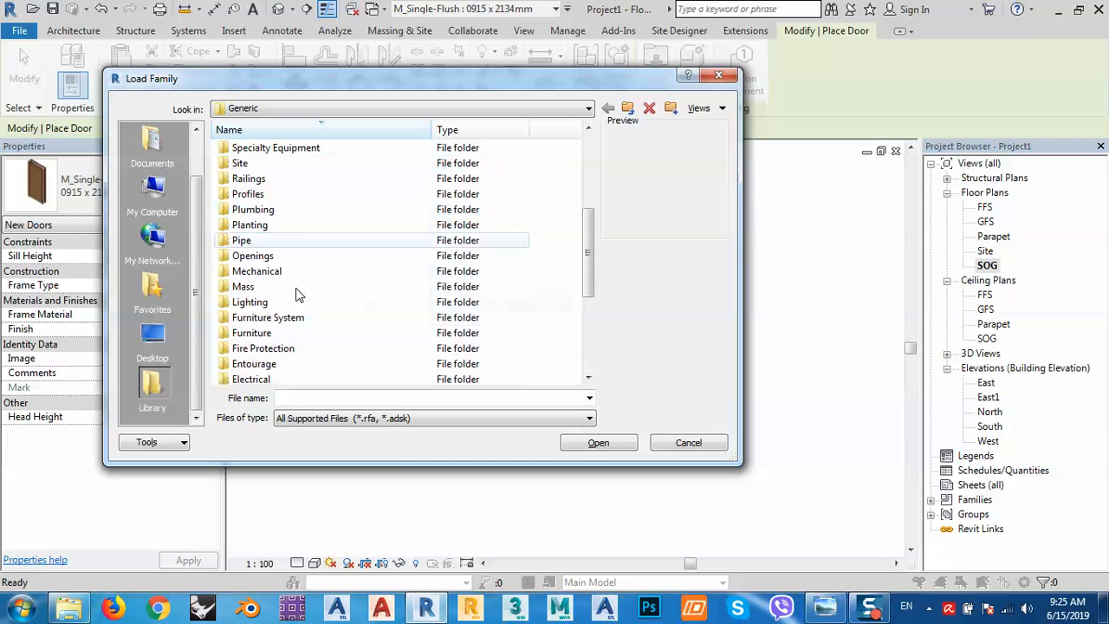
double_click(245, 364)
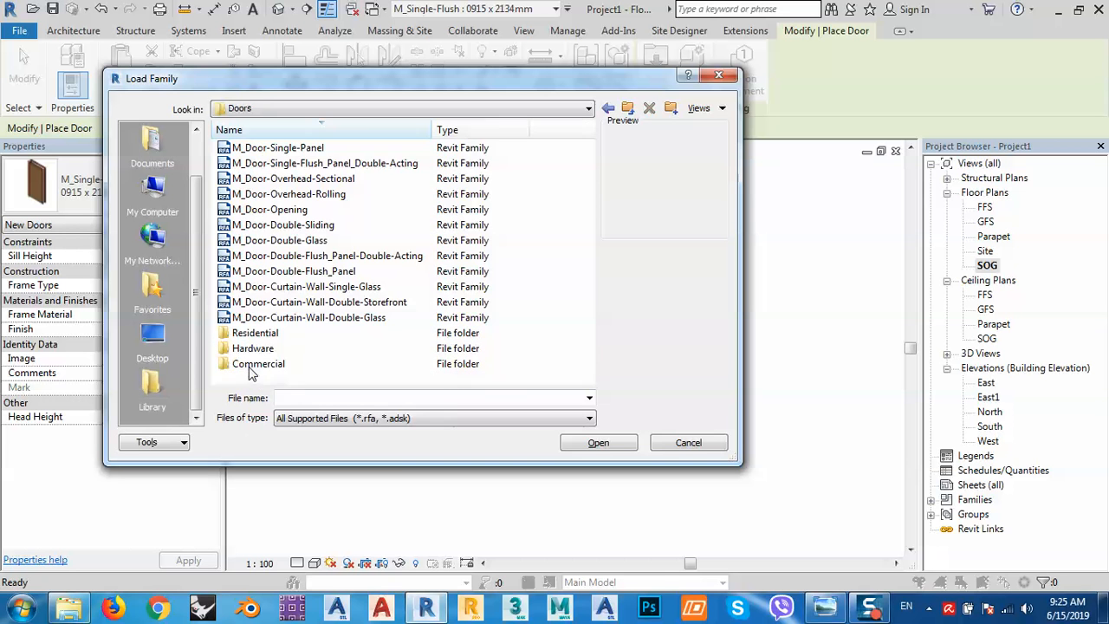
click(277, 164)
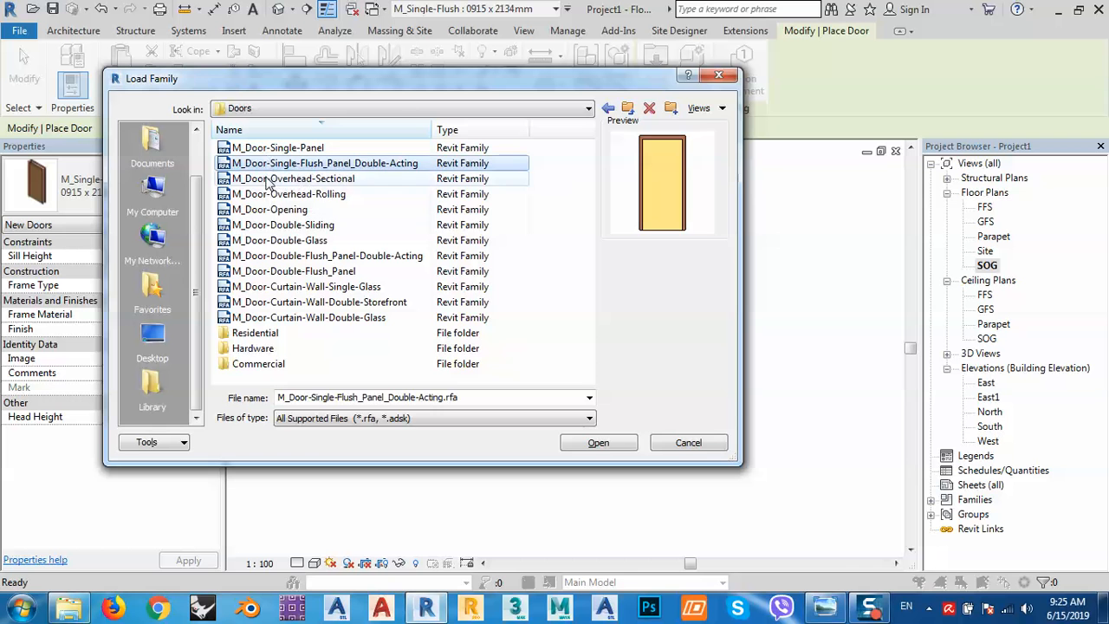
key(Down)
key(Down)
key(Down)
key(Down)
key(Down)
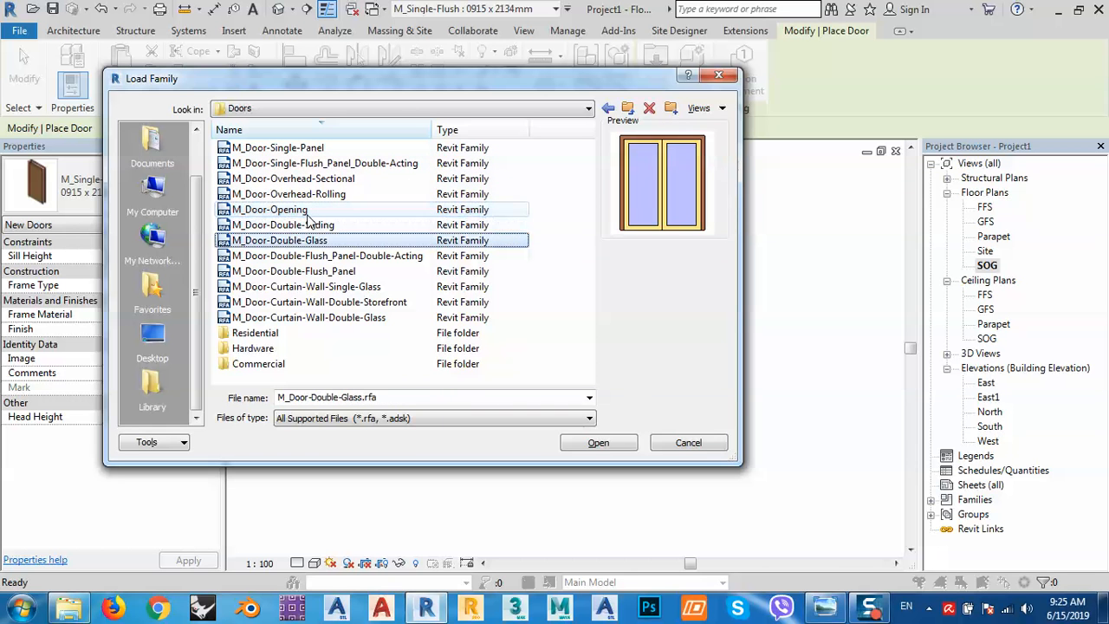
key(Down)
key(Down)
key(Down)
key(Down)
key(Down)
key(Down)
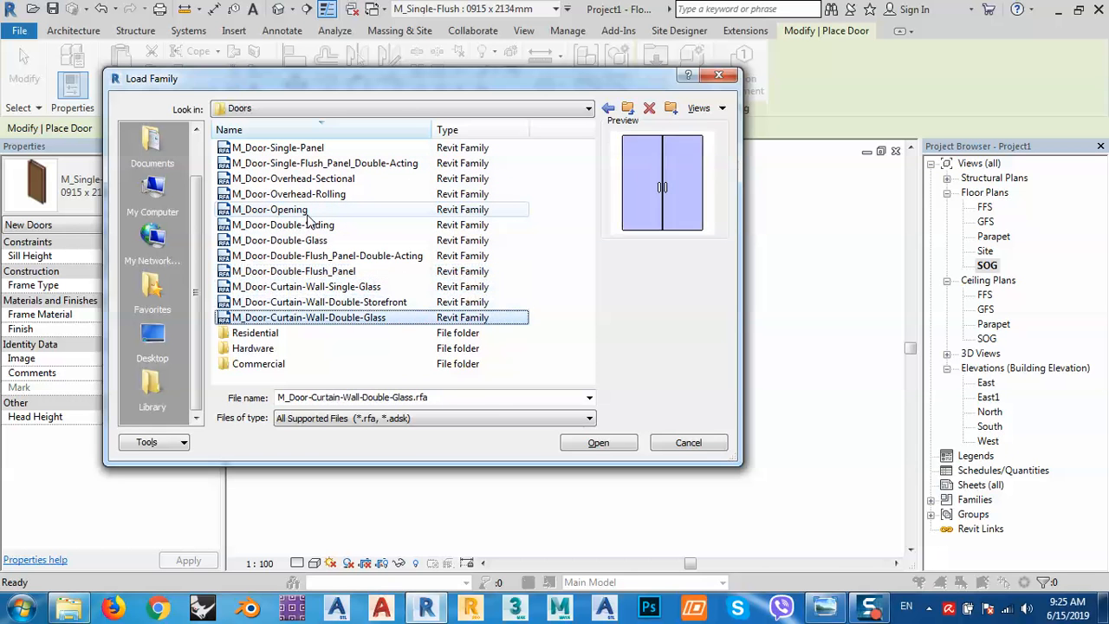
key(Down)
Preview the residential door families, including pocket, sliding, garage and exterior side-lite doors.
key(Down)
key(Up)
key(Up)
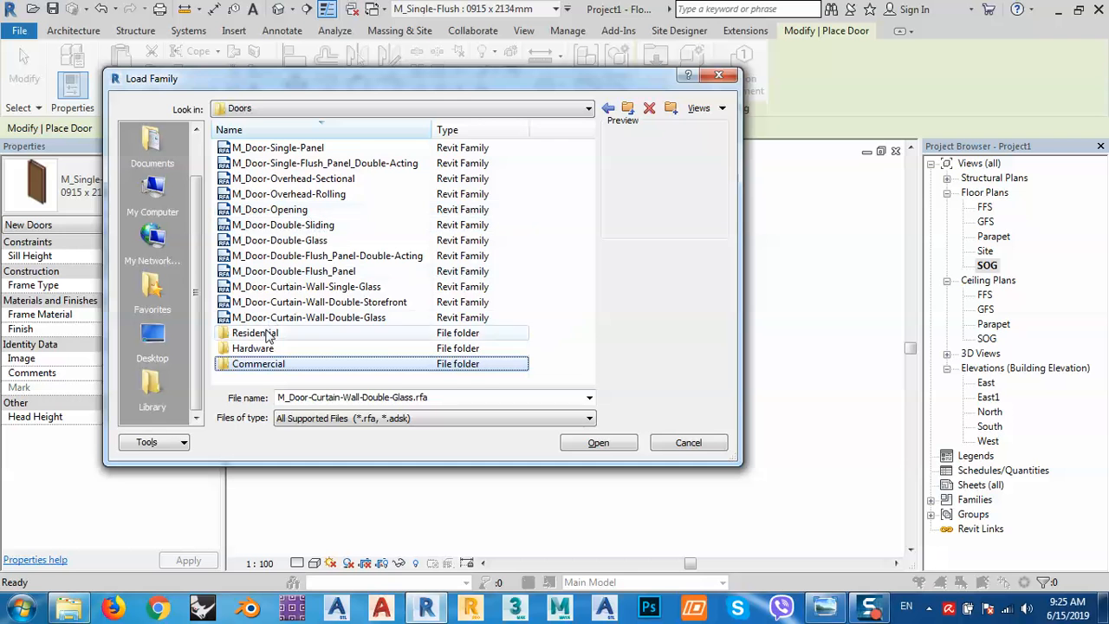
key(Return)
key(Down)
key(Down)
key(Down)
key(Down)
key(Down)
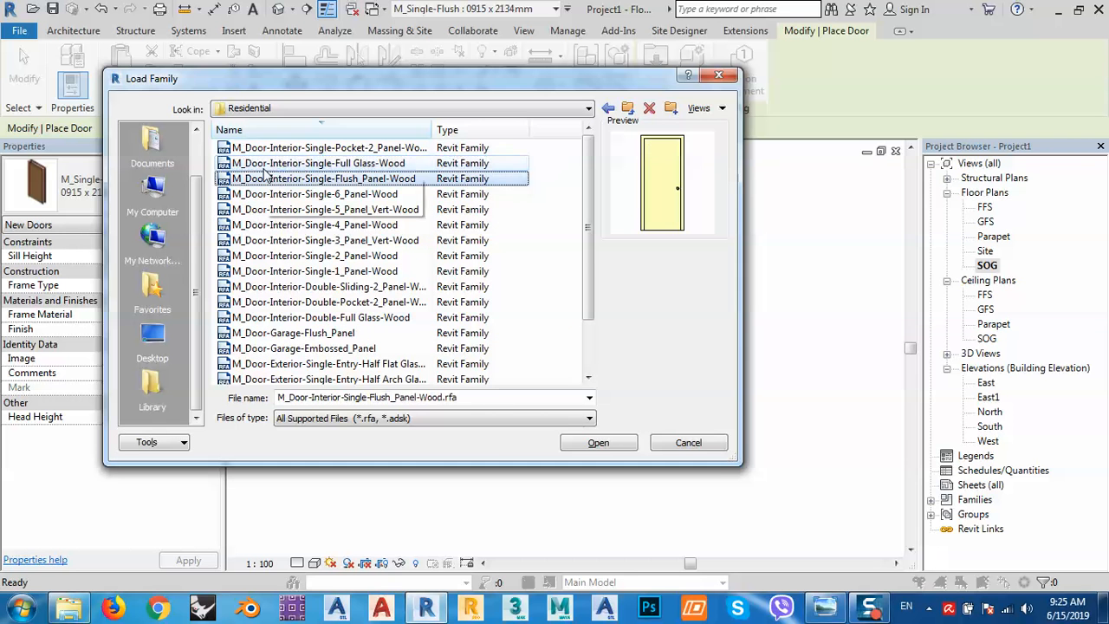
key(Down)
key(Down)
key(Down)
key(Down)
key(Down)
key(Down)
key(Down)
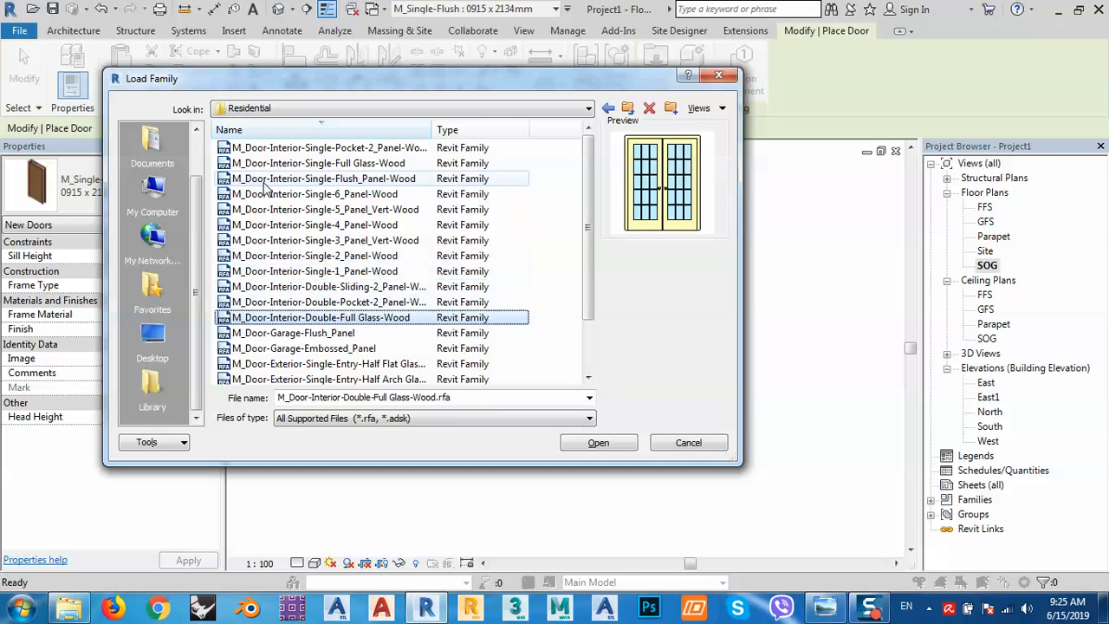
key(Up)
key(Up)
key(Down)
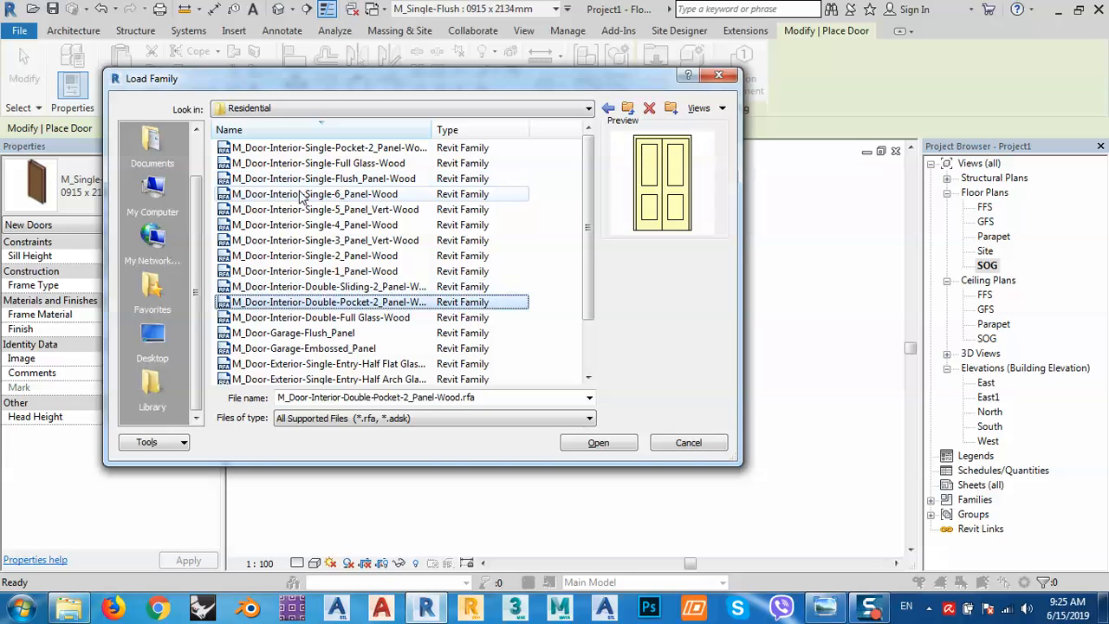
key(Up)
key(Down)
key(Down)
key(Down)
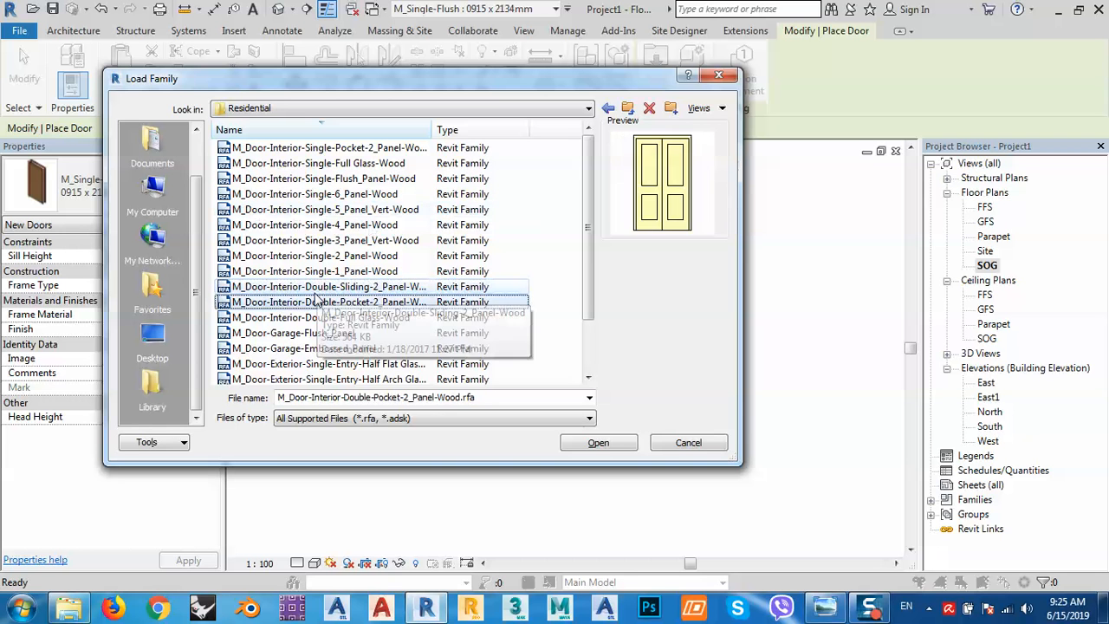
key(Down)
key(Down)
key(Down)
key(Down)
key(Down)
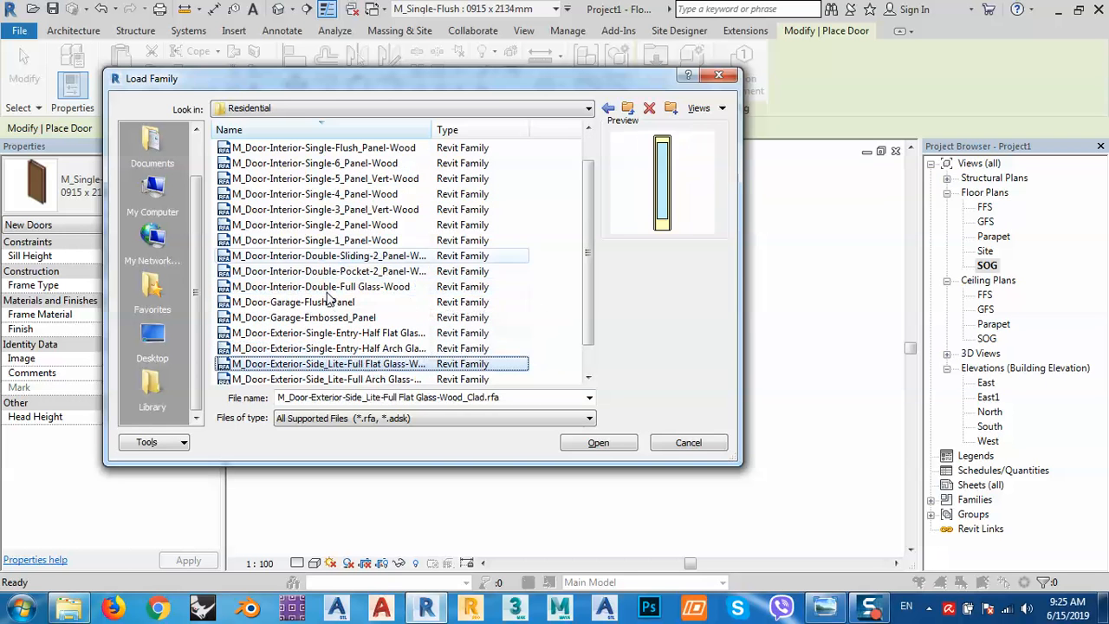
key(Down)
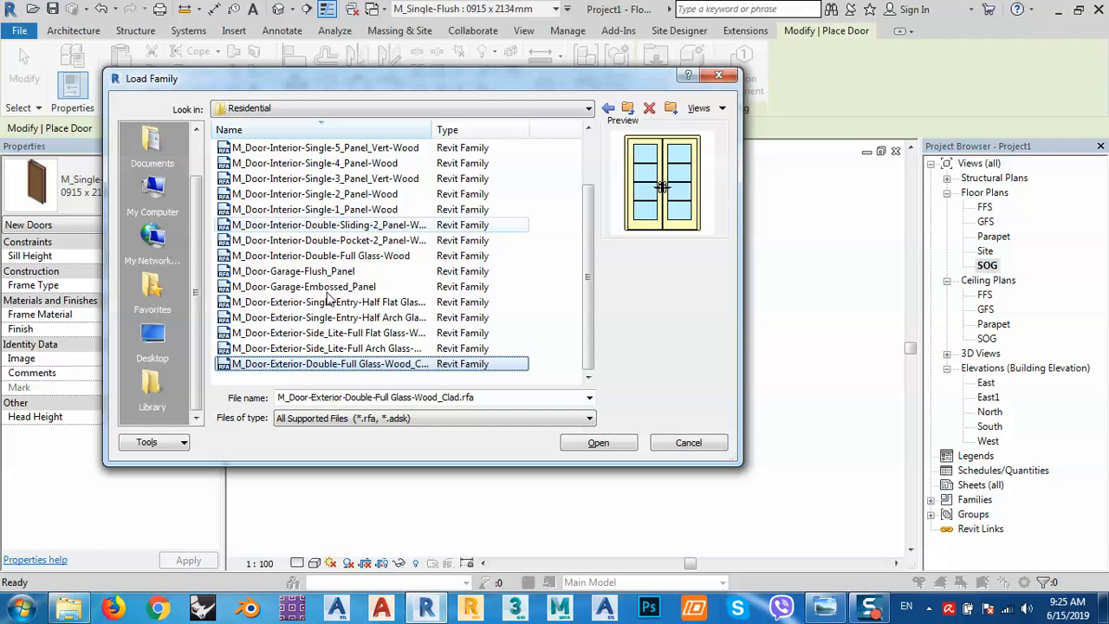
Look through the door Hardware subfolder, previewing M_Panic Bar and the handle families.
click(627, 108)
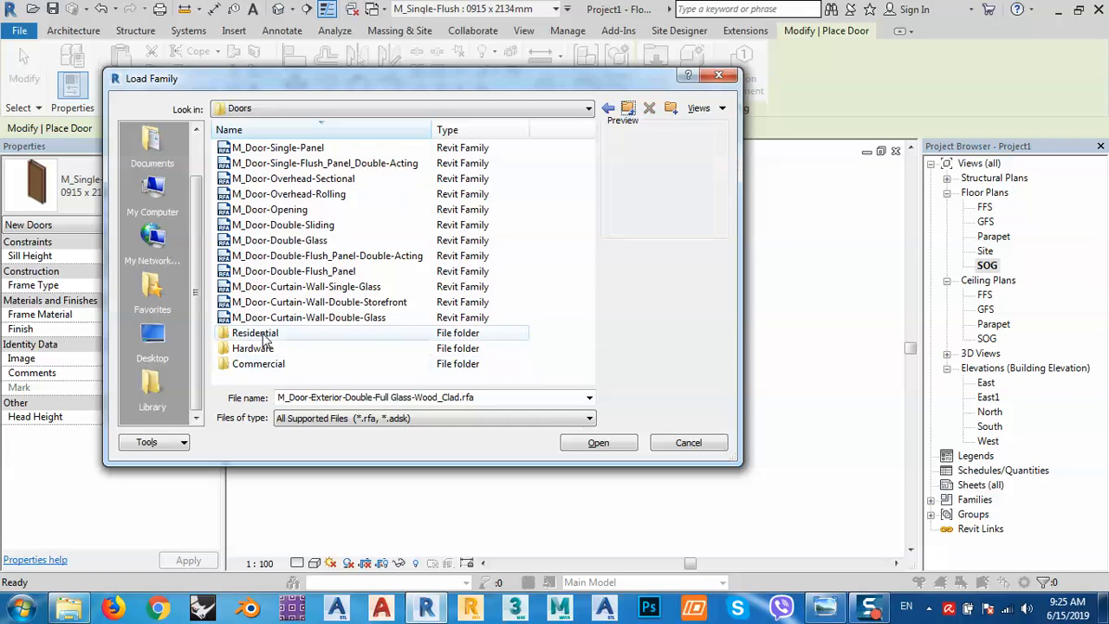
double_click(256, 348)
click(277, 179)
key(Down)
key(Down)
key(Down)
key(Down)
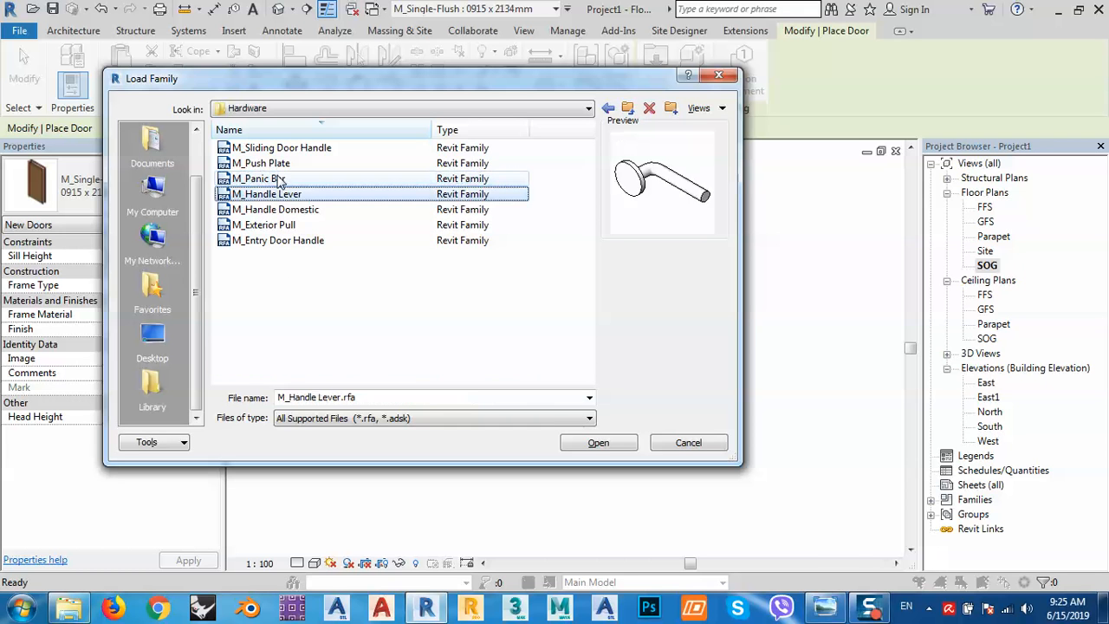
click(627, 108)
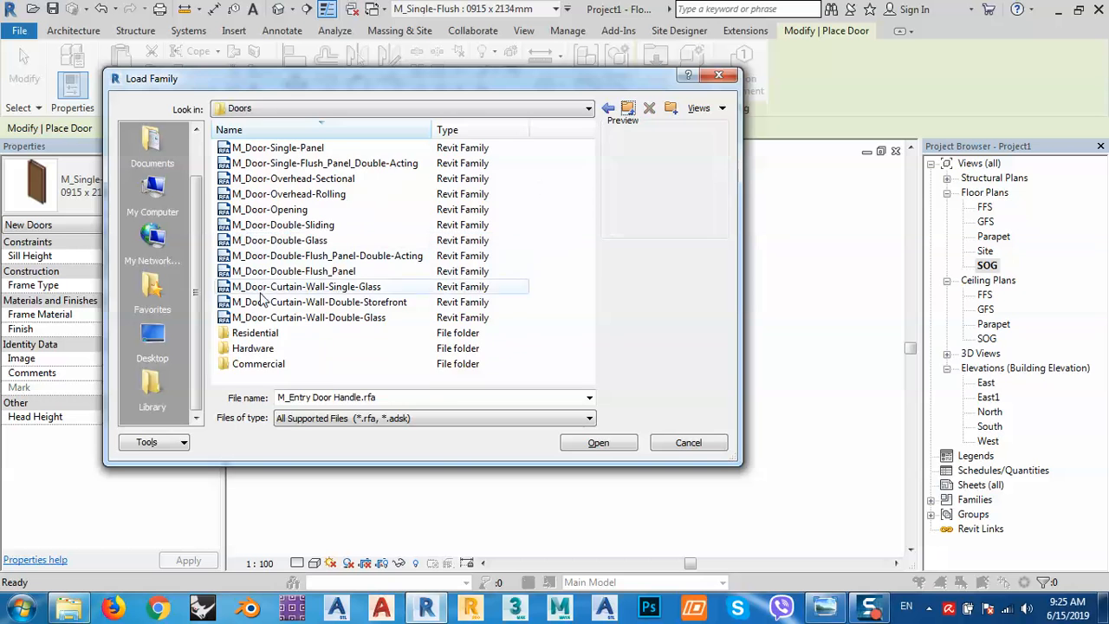
Open the Commercial subfolder and load M_Door-Exterior-Double-Two_Lite.rfa.
double_click(258, 361)
click(271, 153)
key(Down)
key(Down)
key(Down)
key(Down)
key(Down)
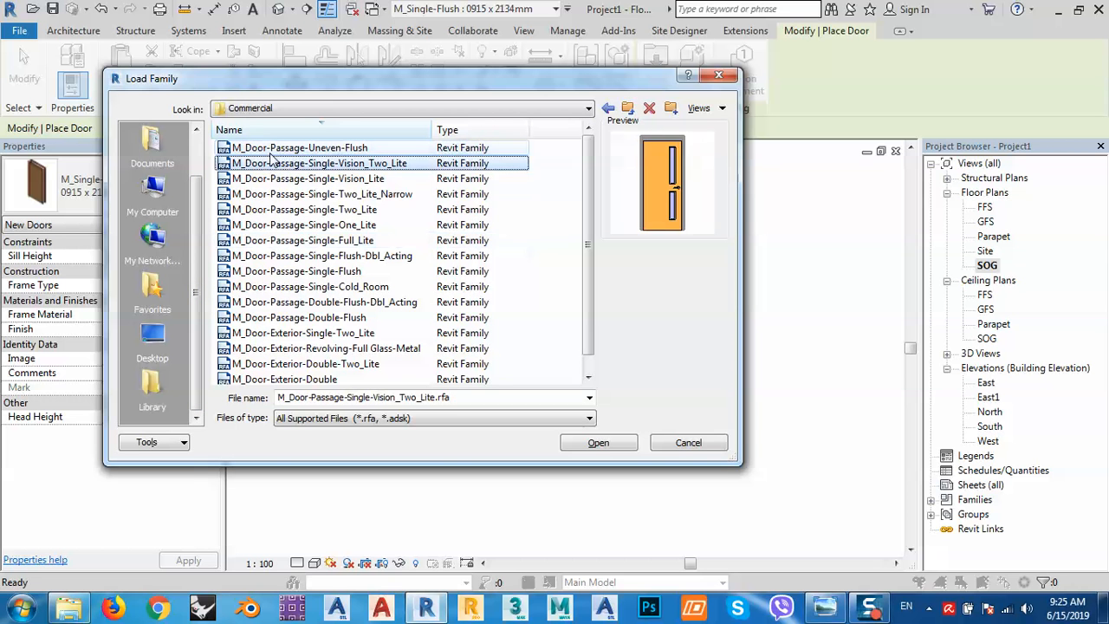
key(Down)
key(Down)
key(Down)
key(Down)
key(Down)
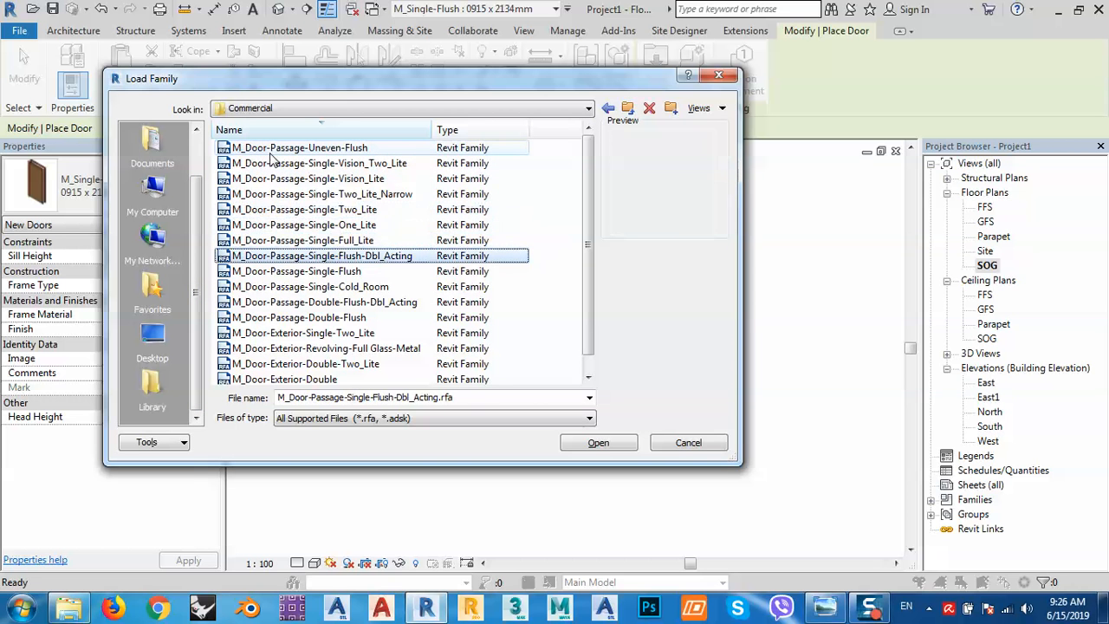
key(Down)
key(Down)
key(Down)
key(Down)
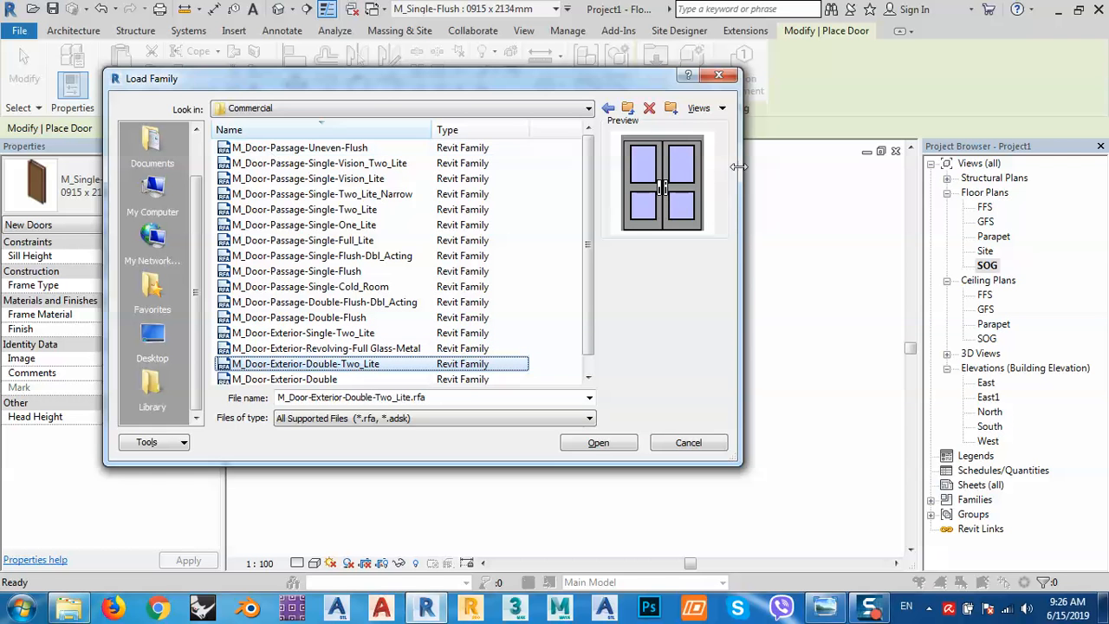
click(586, 447)
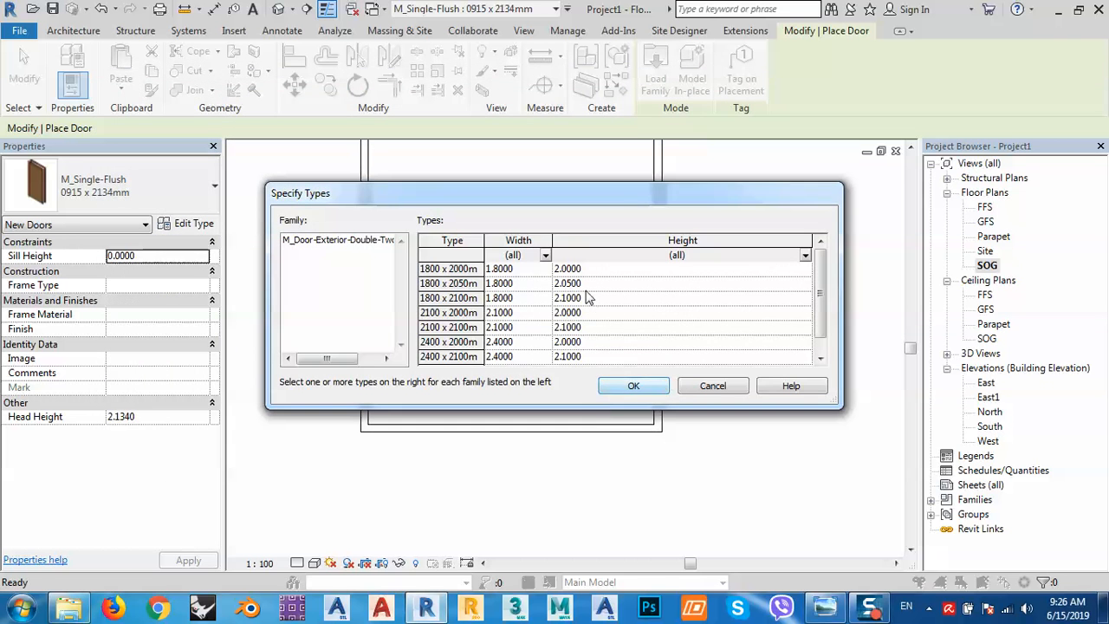
Select all six double-door size types, from 1800 x 2000mm to 2400 x 2100mm, and load them.
click(455, 269)
drag(823, 272, 820, 327)
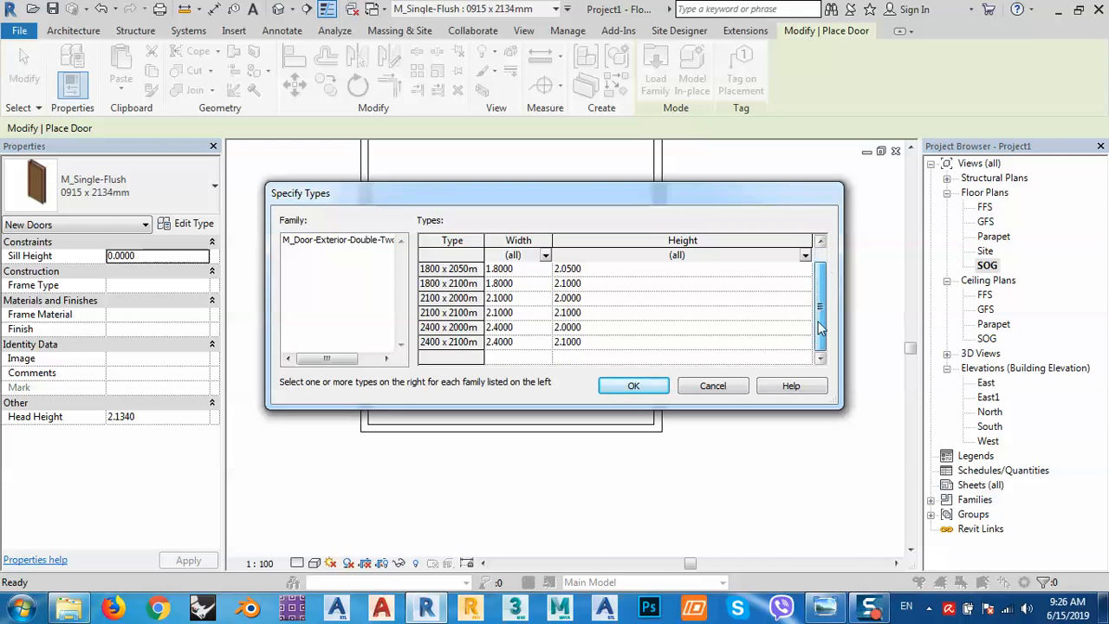
shift+click(445, 342)
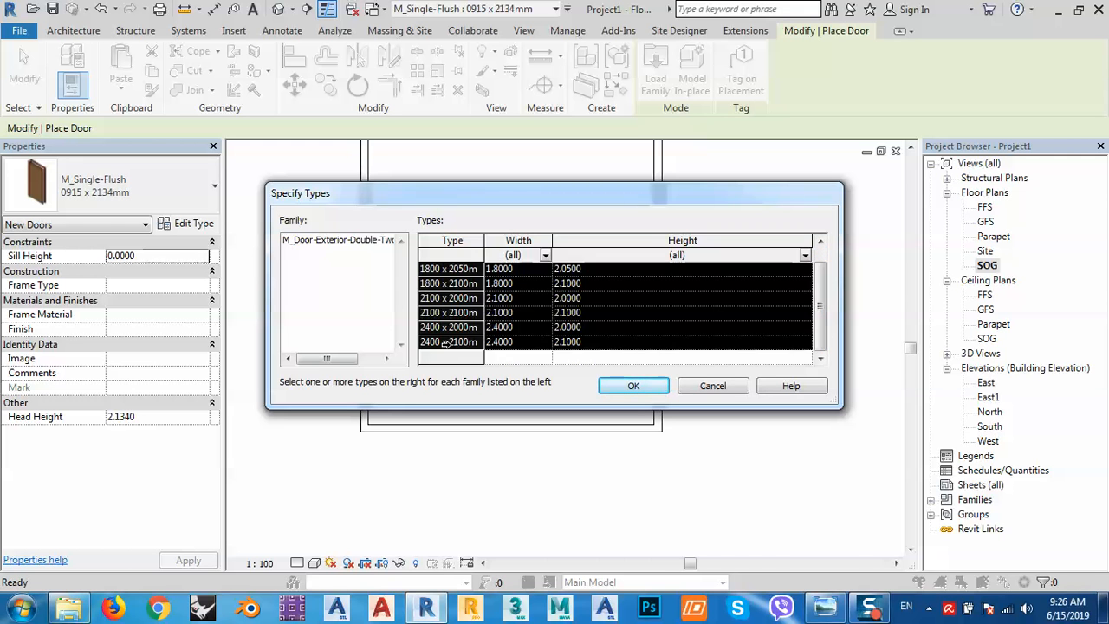
click(630, 386)
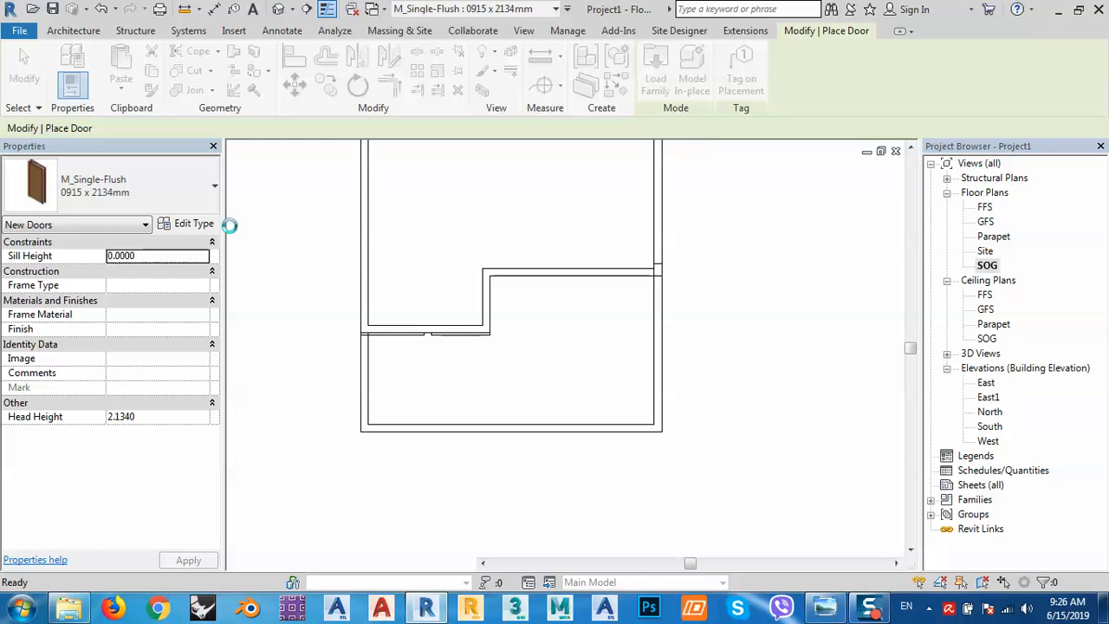
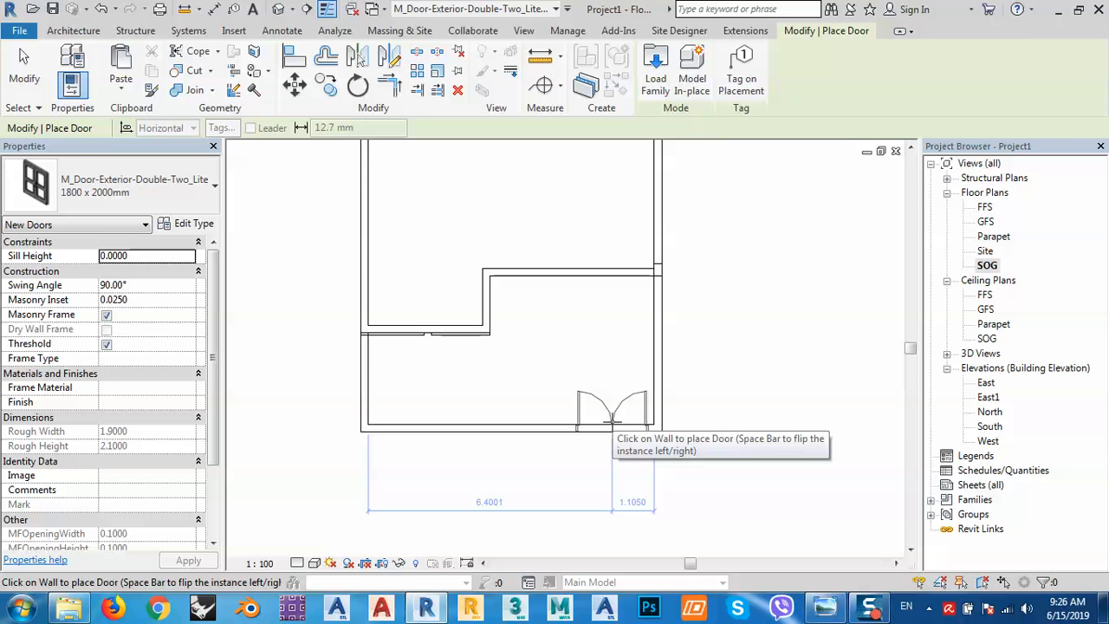
Place the double door in the bottom wall, switch it to 2400 x 2100mm and flip it.
click(612, 422)
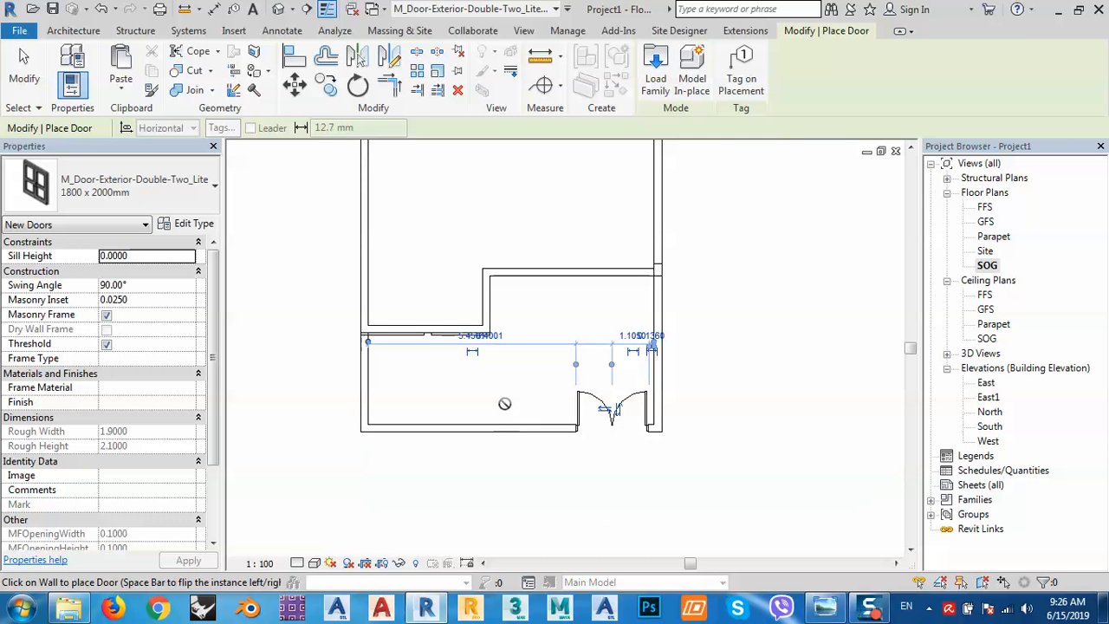
key(Escape)
key(Escape)
click(611, 409)
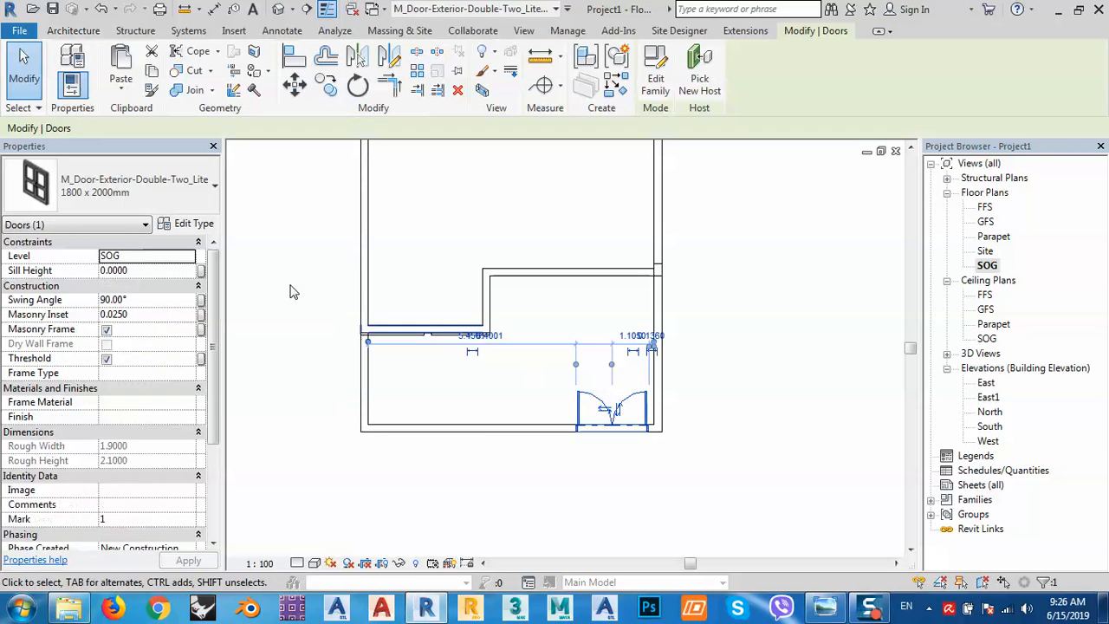
click(132, 195)
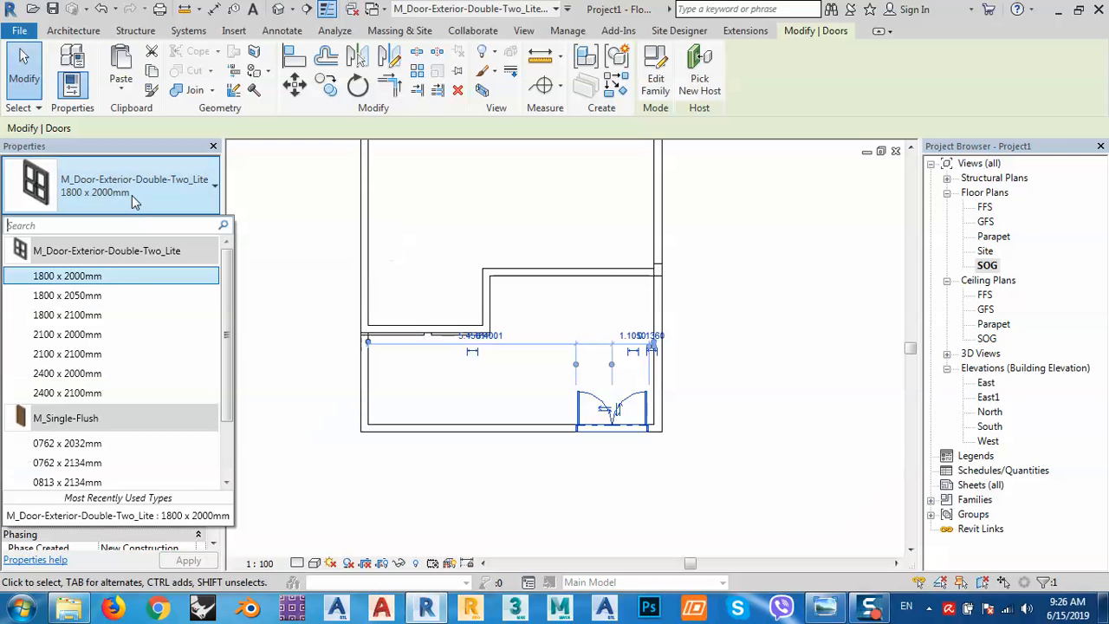
click(95, 395)
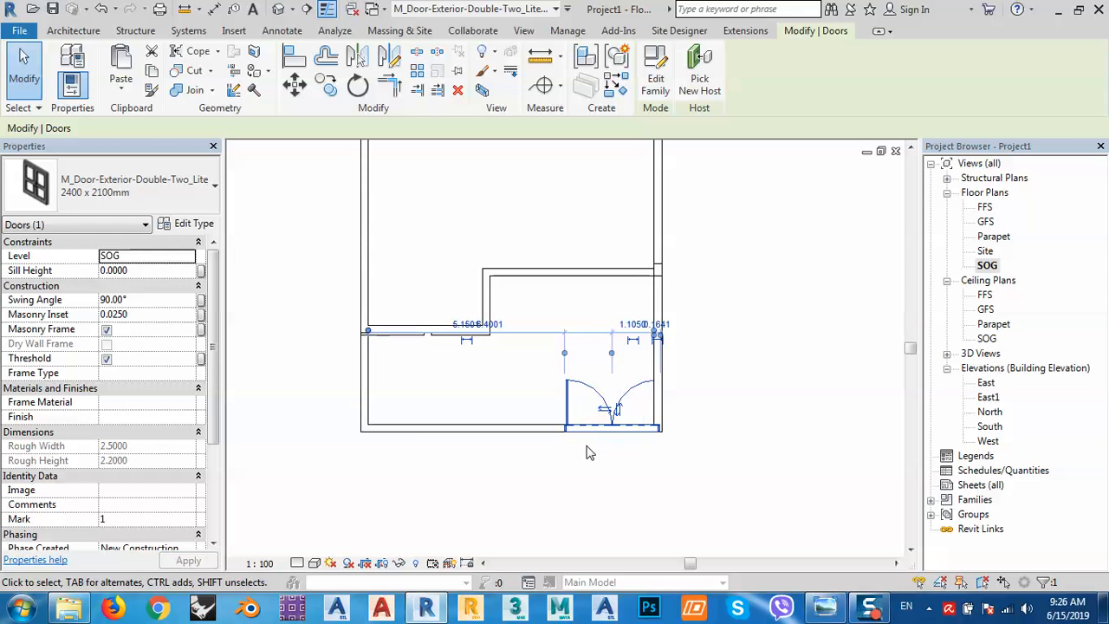
click(602, 409)
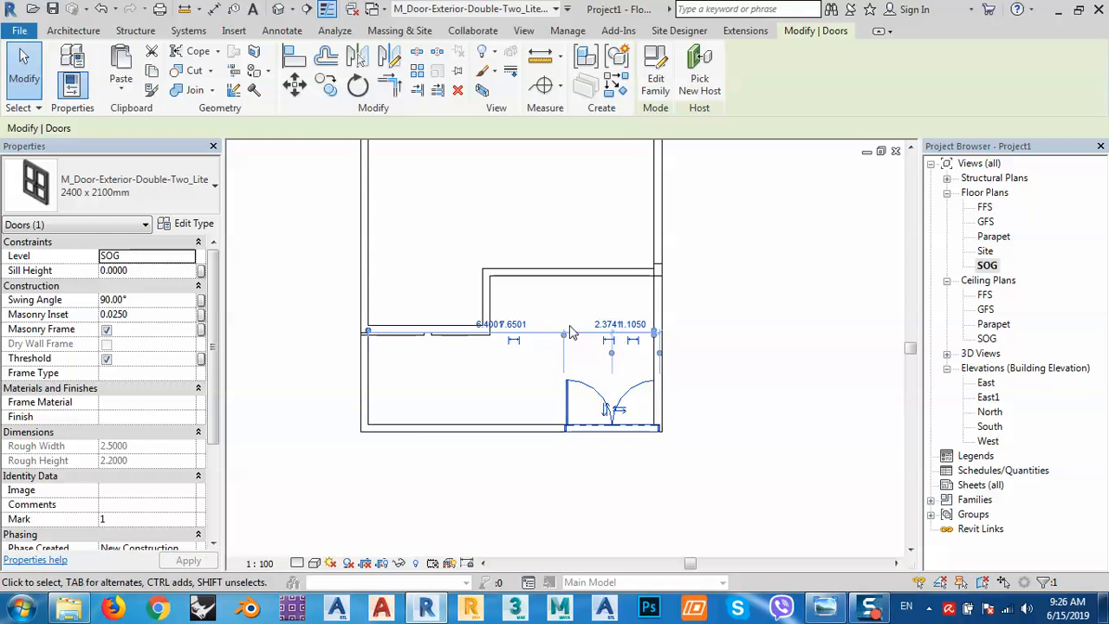
Set the door's gap to the right wall to 0.3, then undo the last changes.
click(553, 357)
click(567, 387)
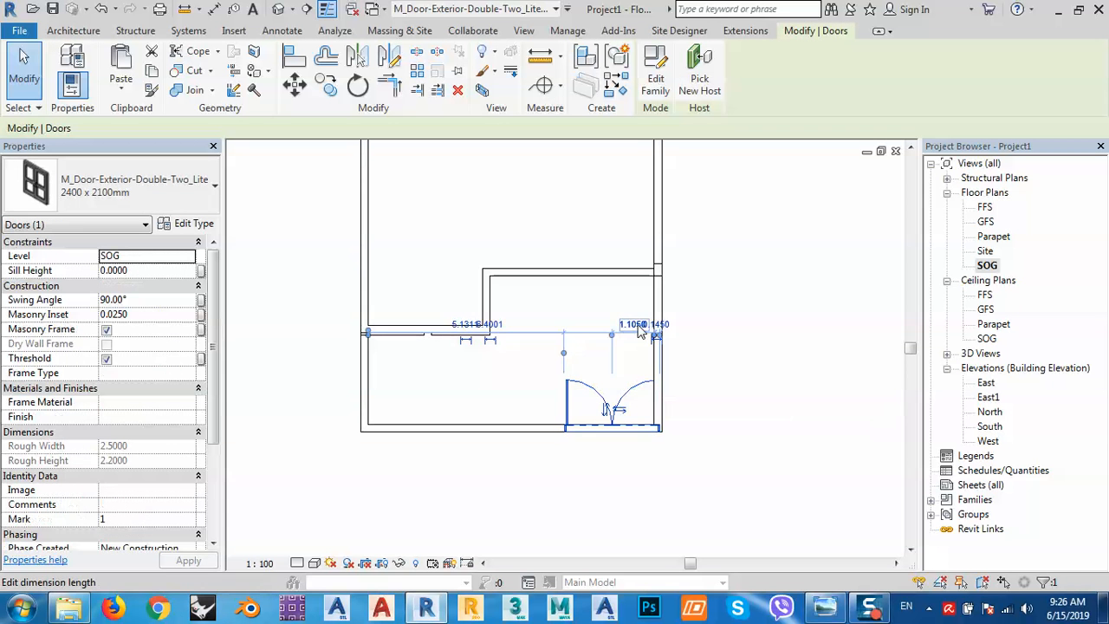
scroll(656, 338, up, 6)
click(651, 335)
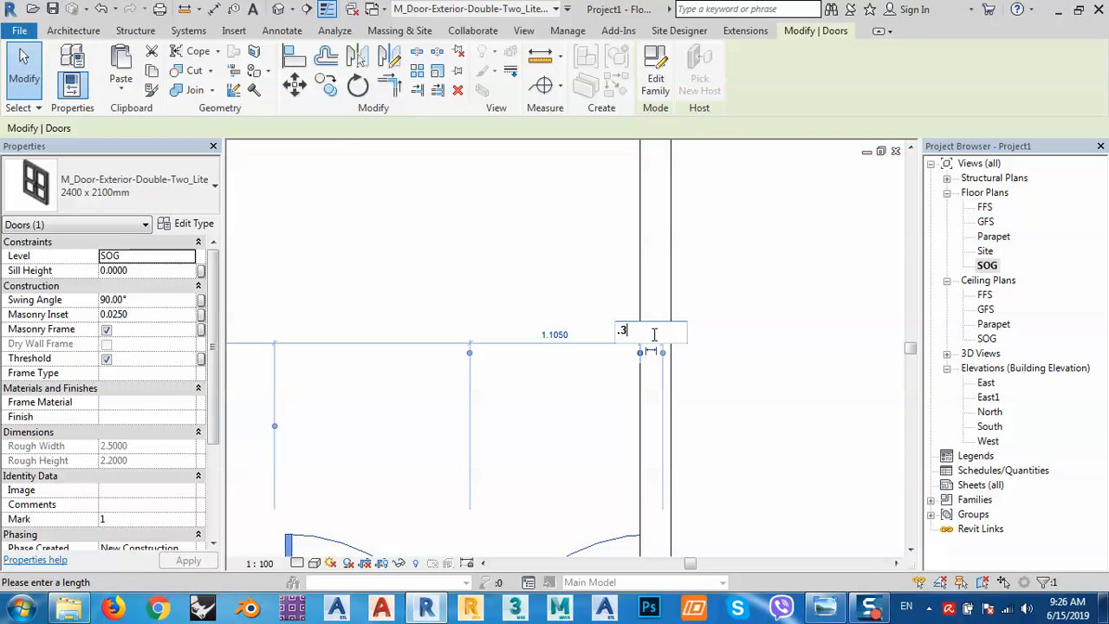
key(Return)
scroll(663, 345, down, 3)
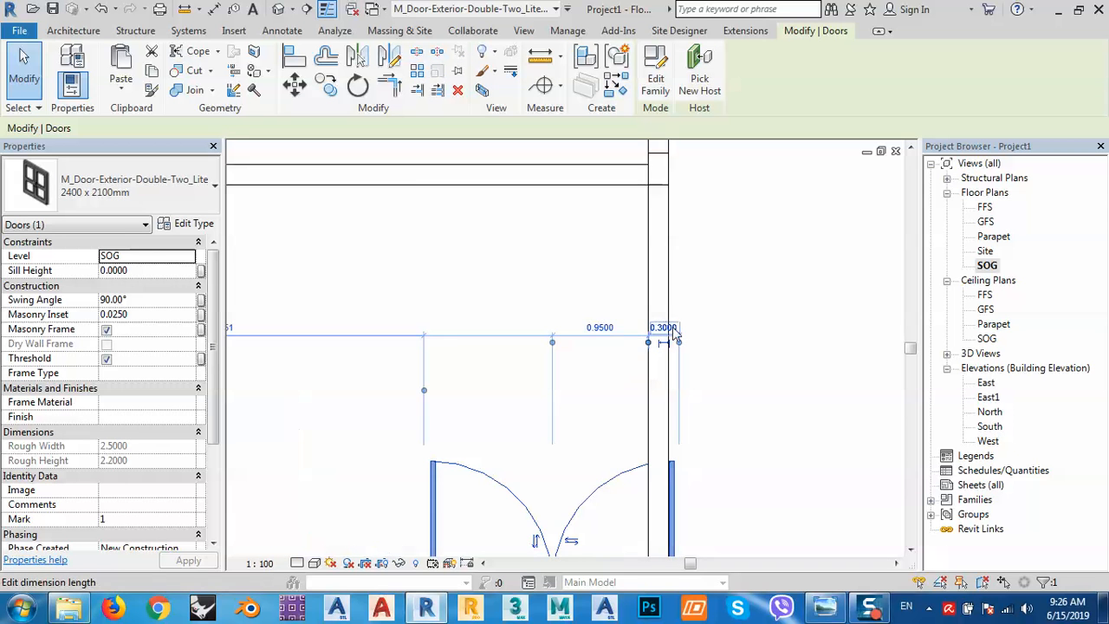
click(670, 343)
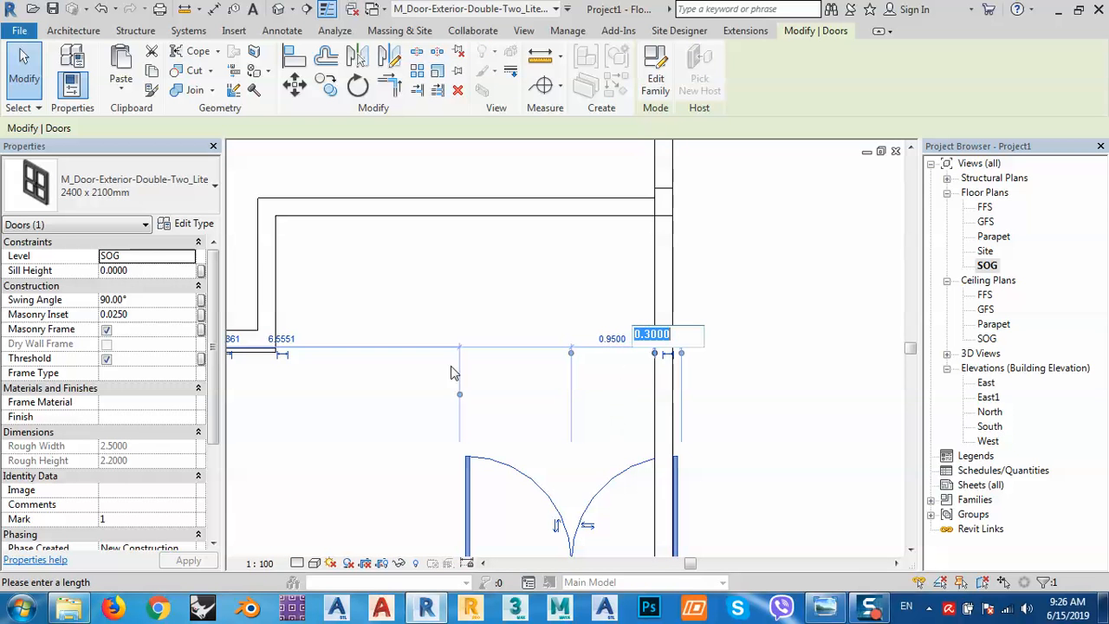
scroll(450, 373, down, 2)
key(Escape)
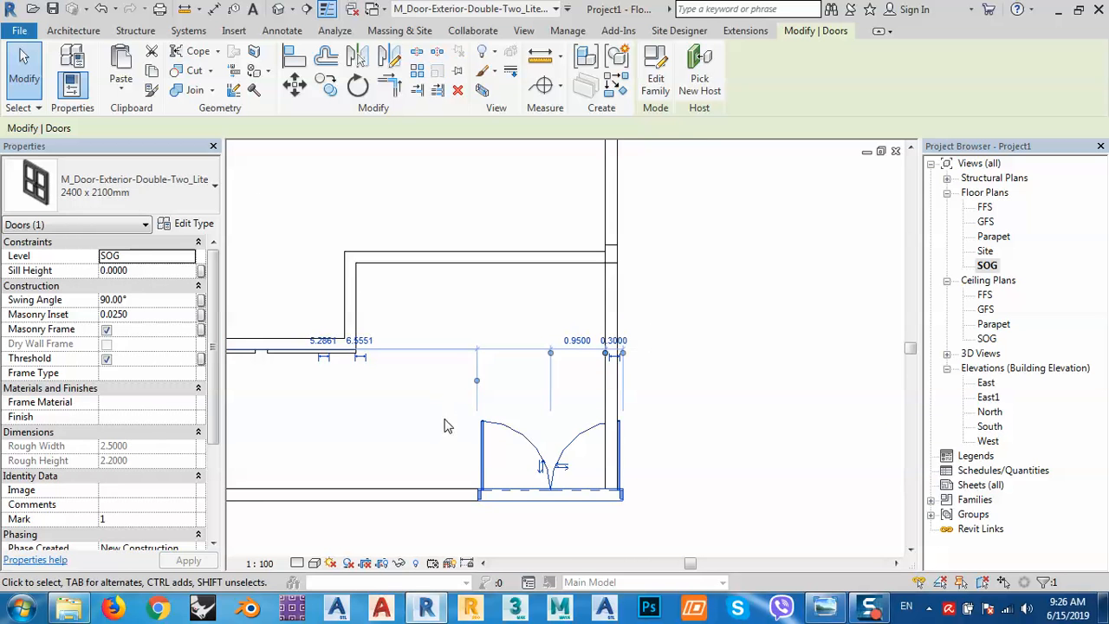
key(ctrl+z)
key(ctrl+z)
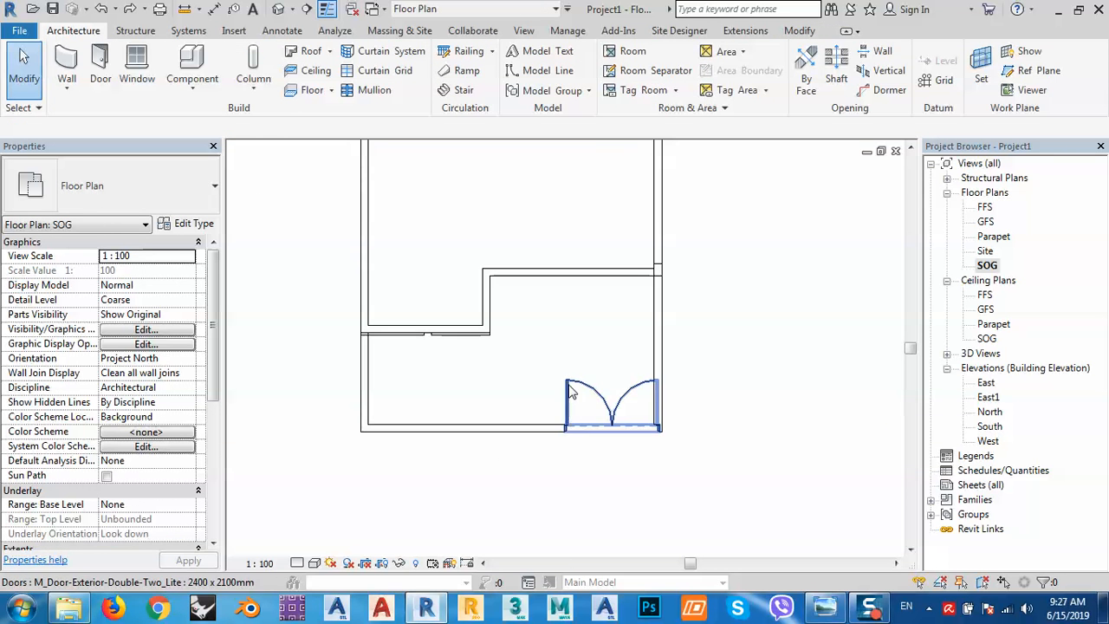
key(ctrl+z)
Revert the door to 1800 x 2000mm and set its gap to the right wall to 0.3.
click(627, 393)
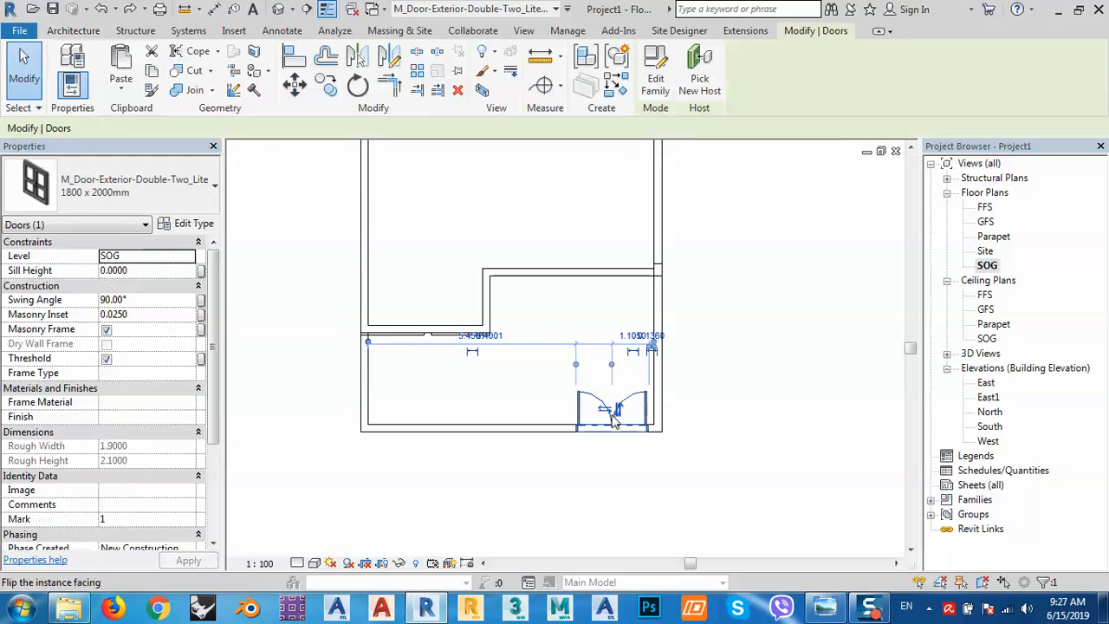
scroll(643, 362, up, 4)
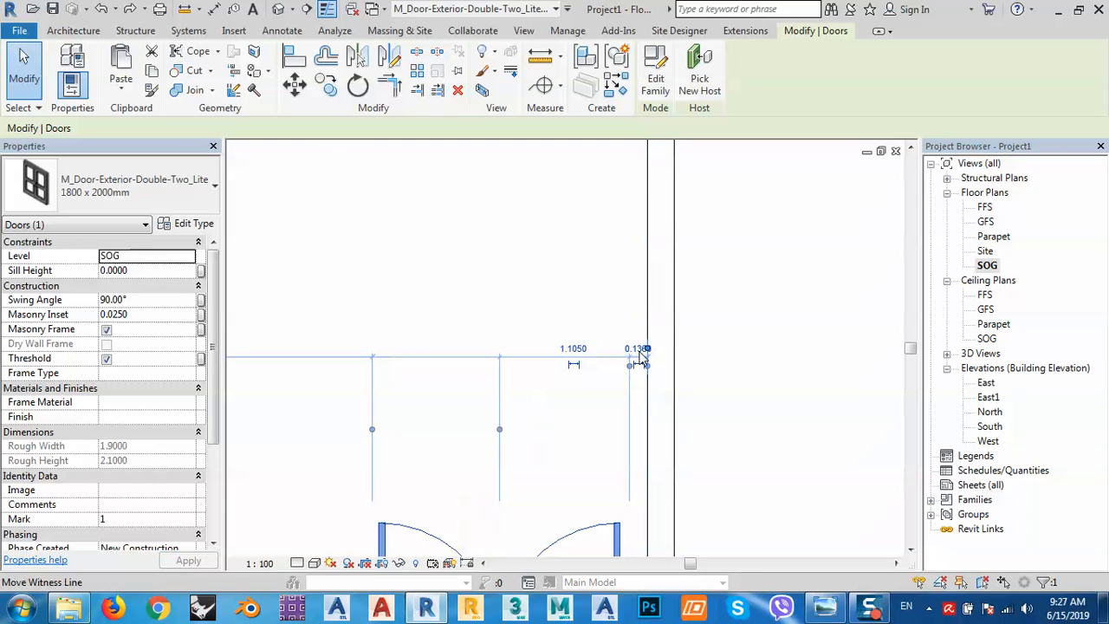
scroll(639, 352, up, 1)
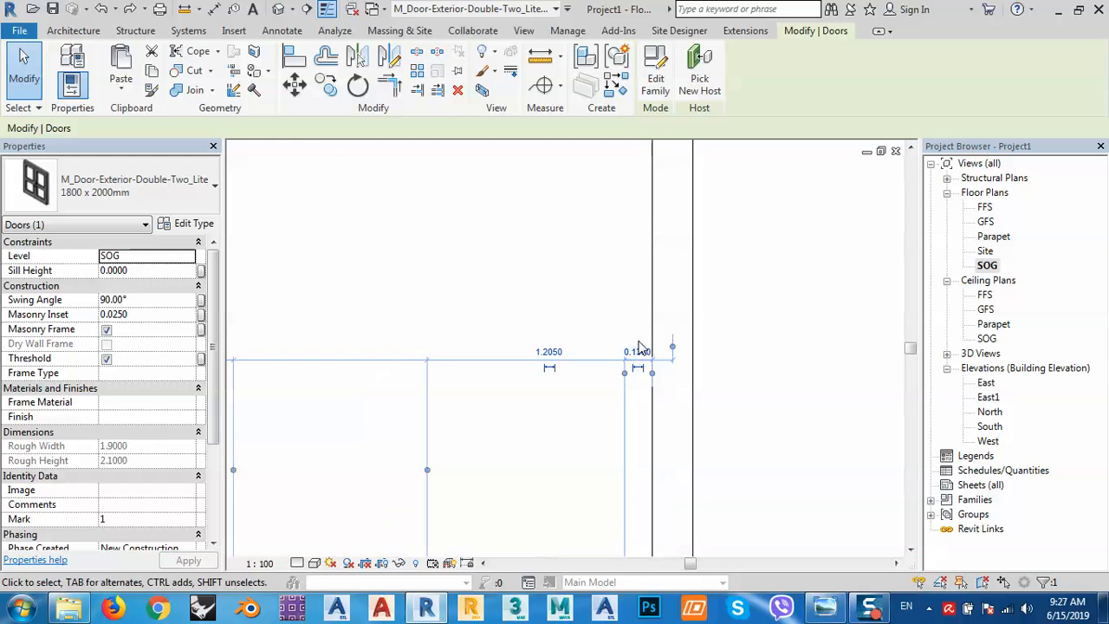
click(639, 349)
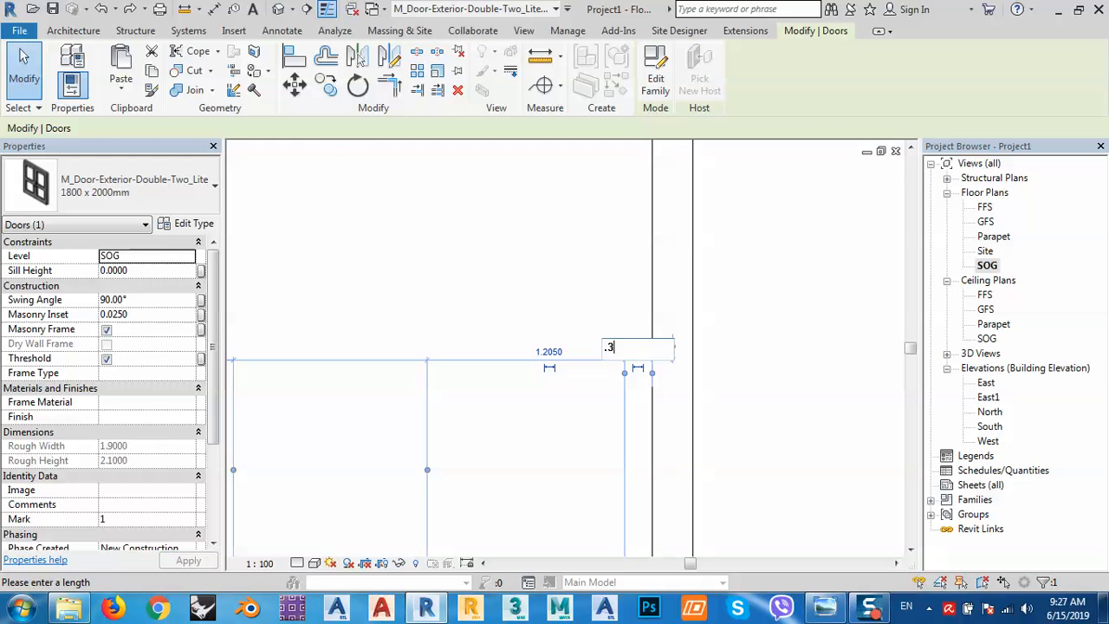
text(.3)
key(Return)
scroll(568, 422, down, 2)
click(568, 422)
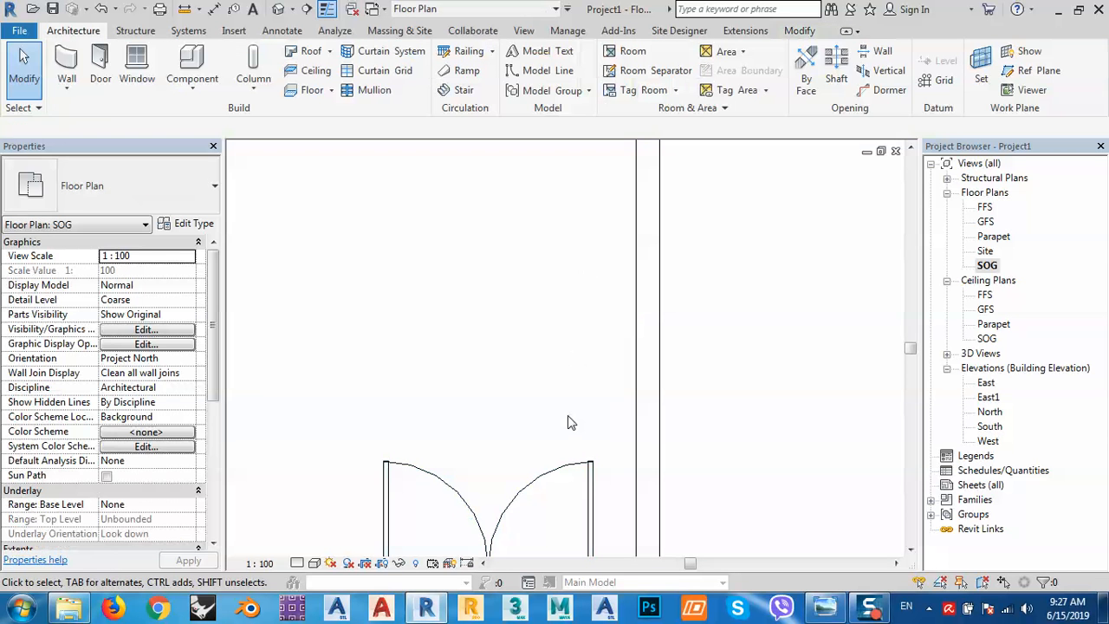
Change the double door to 2400 x 2100mm, recentre the plan and start the Window tool.
click(564, 479)
click(159, 206)
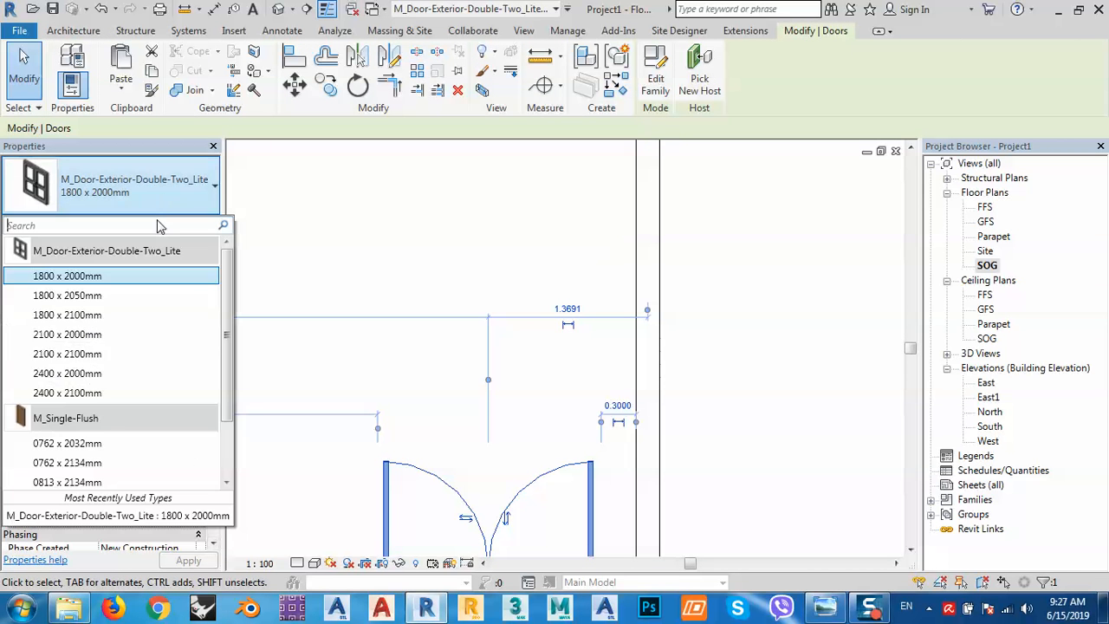
click(79, 395)
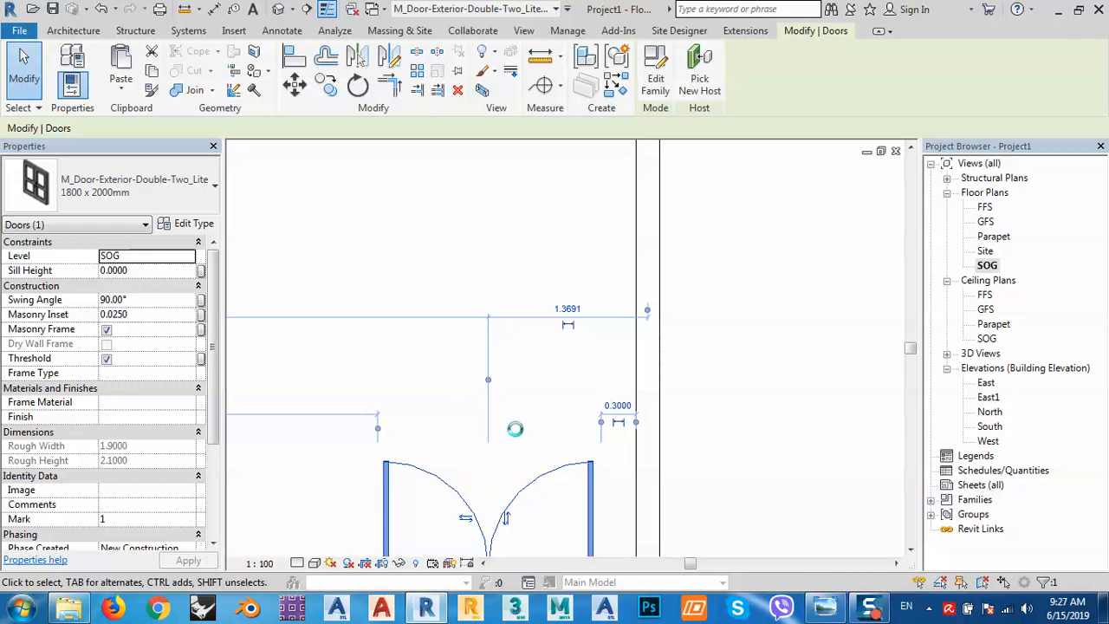
middle_drag(595, 422, 596, 261)
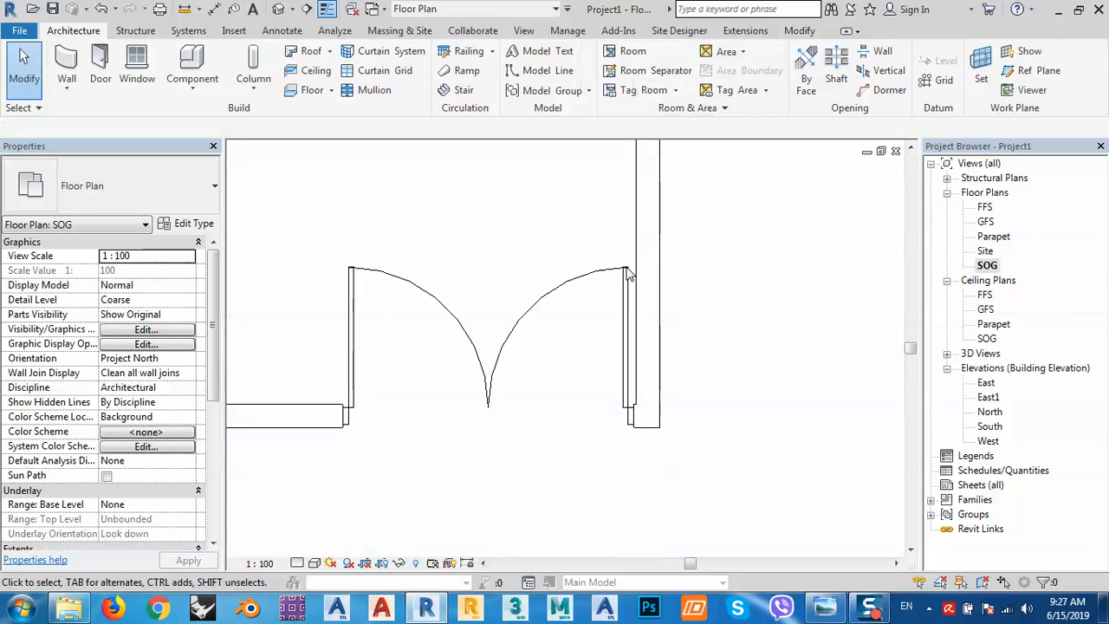
scroll(674, 308, down, 2)
middle_drag(568, 350, 662, 373)
scroll(677, 383, down, 1)
middle_drag(579, 391, 641, 477)
middle_drag(674, 269, 658, 387)
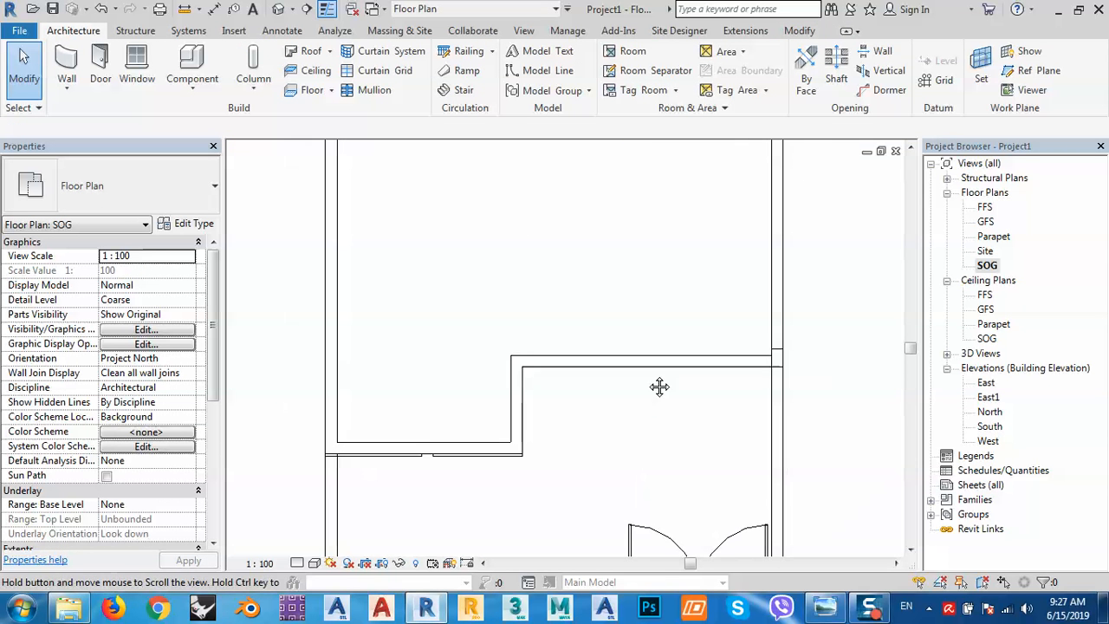
click(137, 62)
click(824, 609)
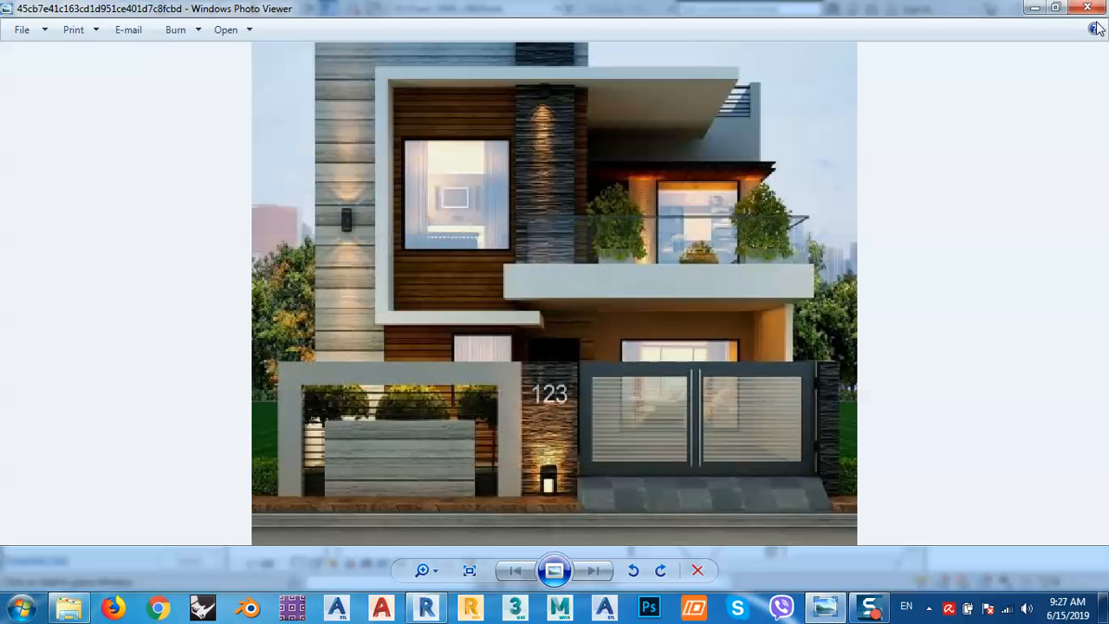
click(1031, 9)
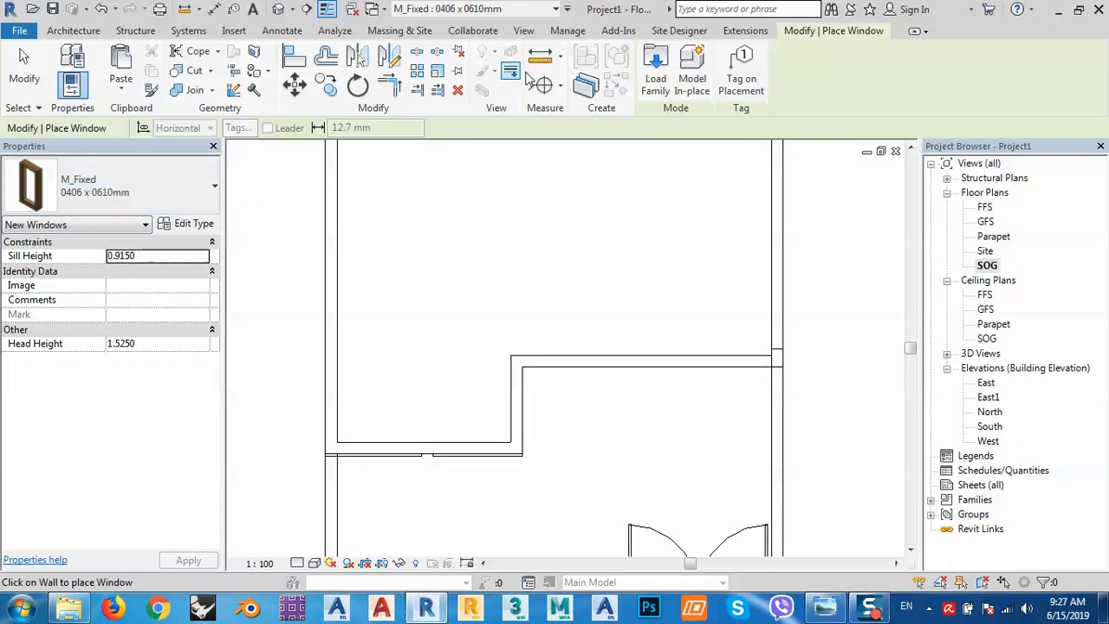
Load M_Window-Sliding-Double.rfa from the Windows library with only its 1800 x 1500mm type.
click(665, 76)
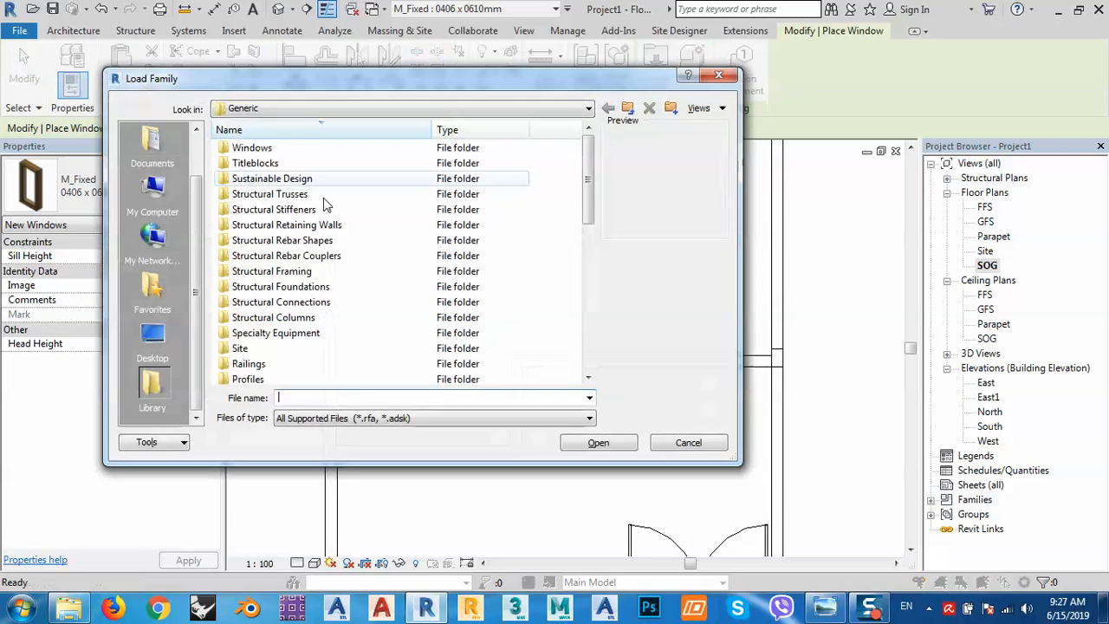
double_click(254, 150)
click(252, 164)
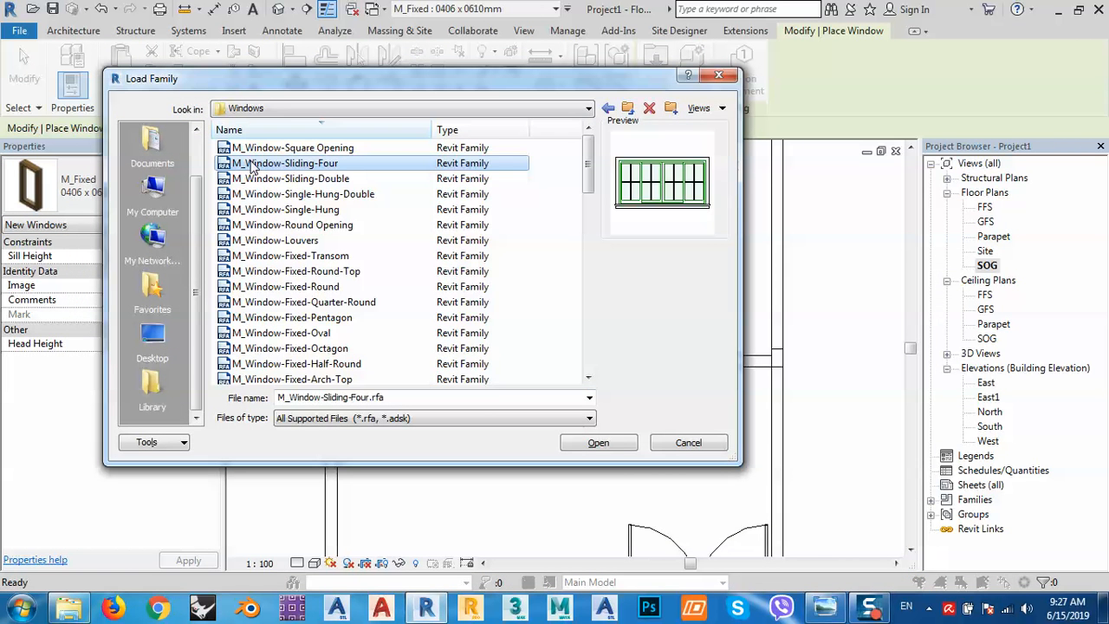
key(Down)
key(Down)
key(Up)
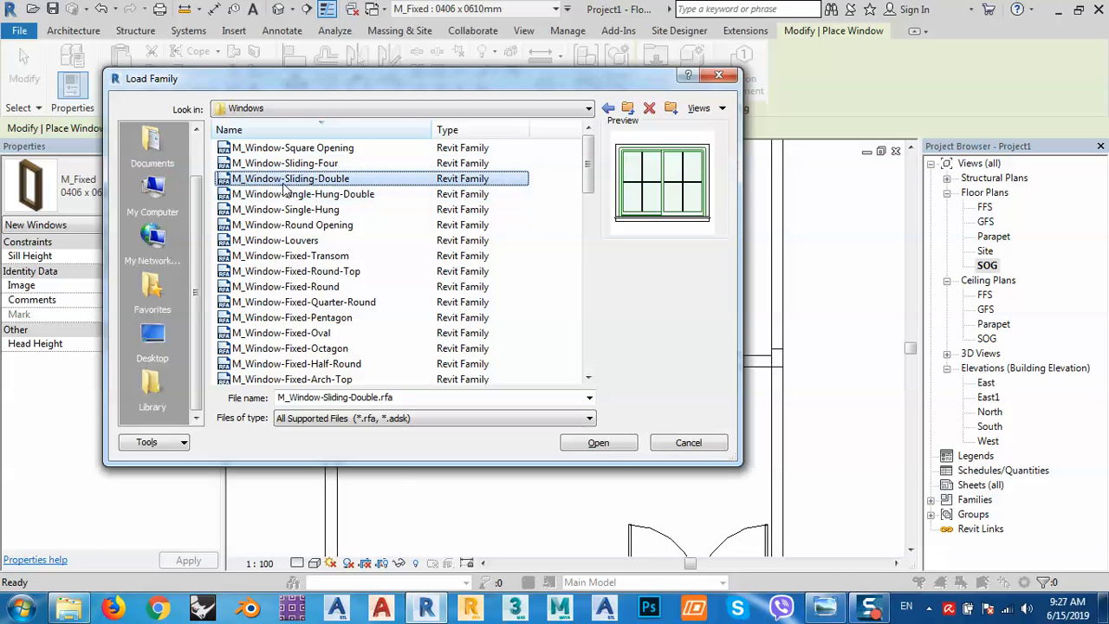
click(618, 446)
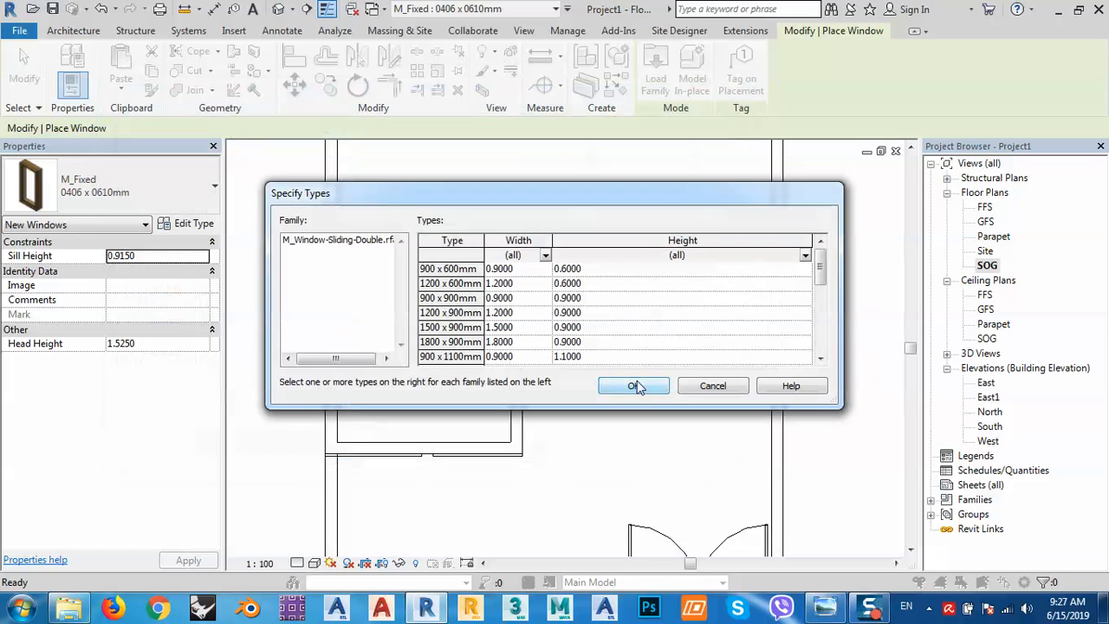
drag(820, 269, 763, 379)
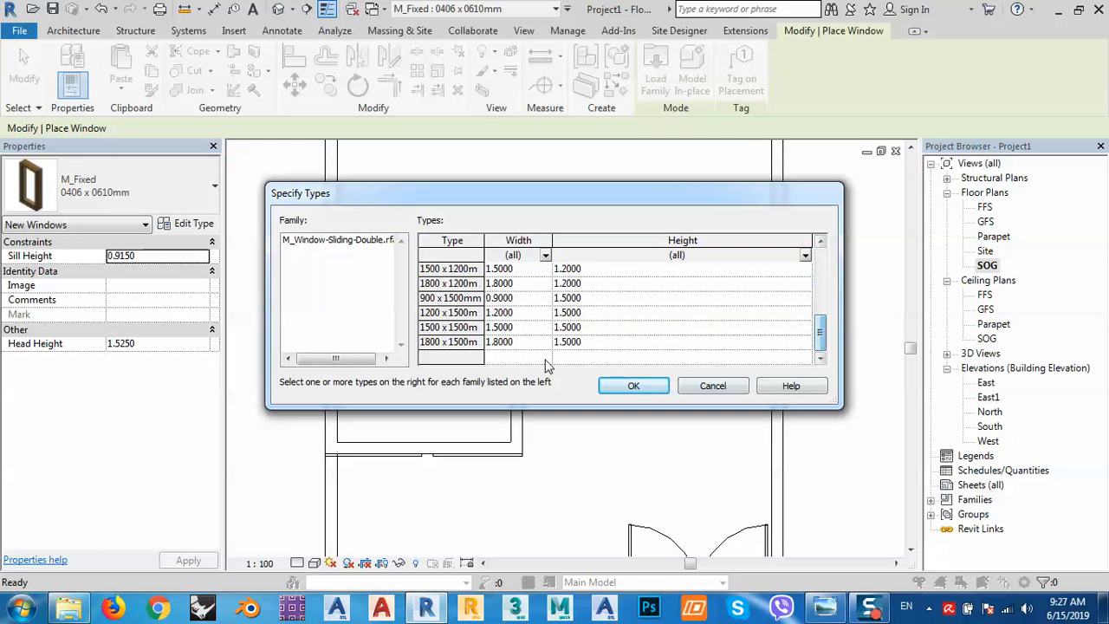
click(524, 343)
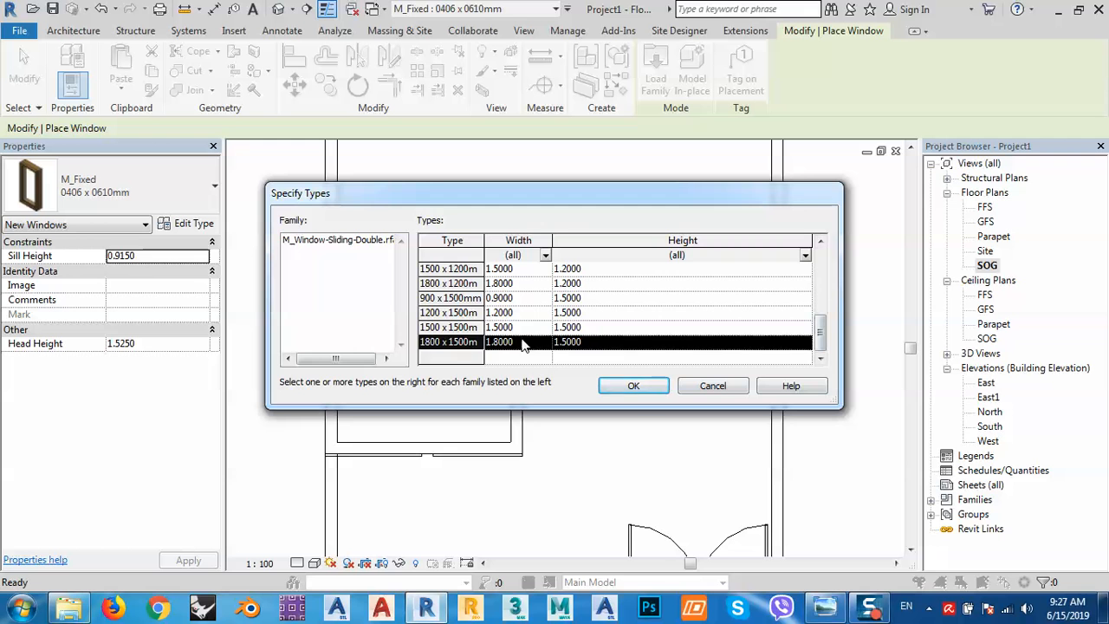
click(633, 386)
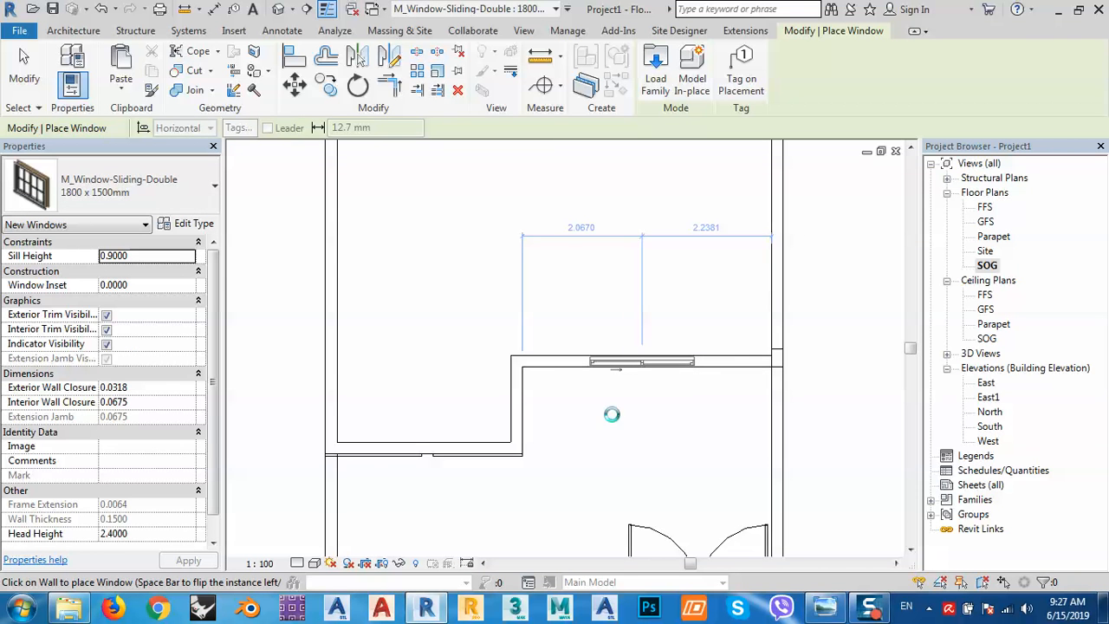
Resize the 1800 x 1500mm sliding double window type to 2.5 wide by 2.0 high.
click(194, 225)
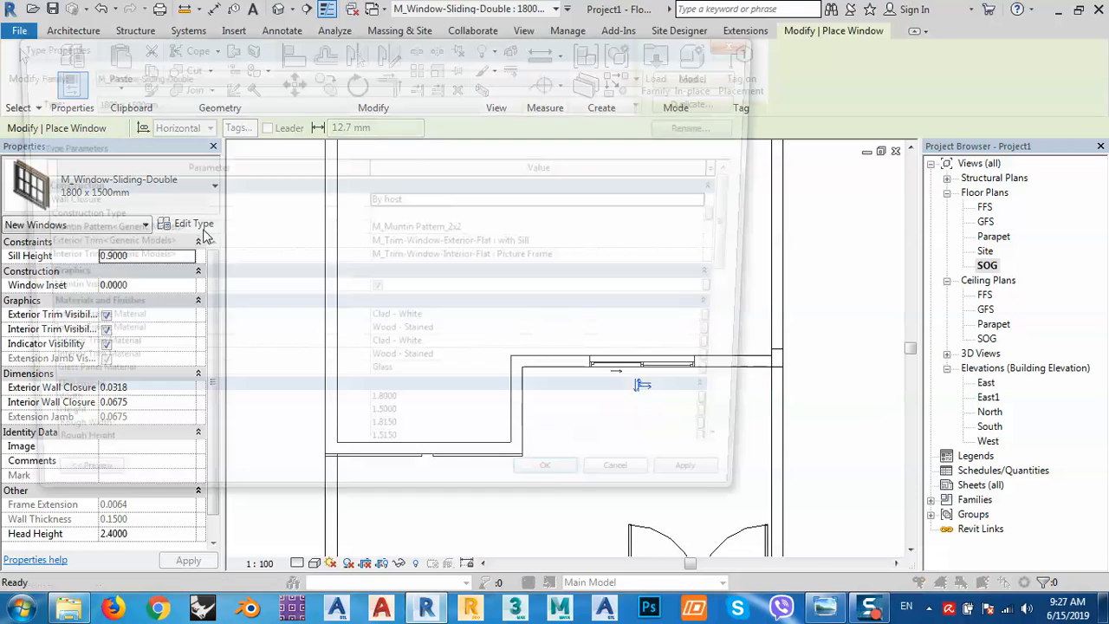
click(411, 429)
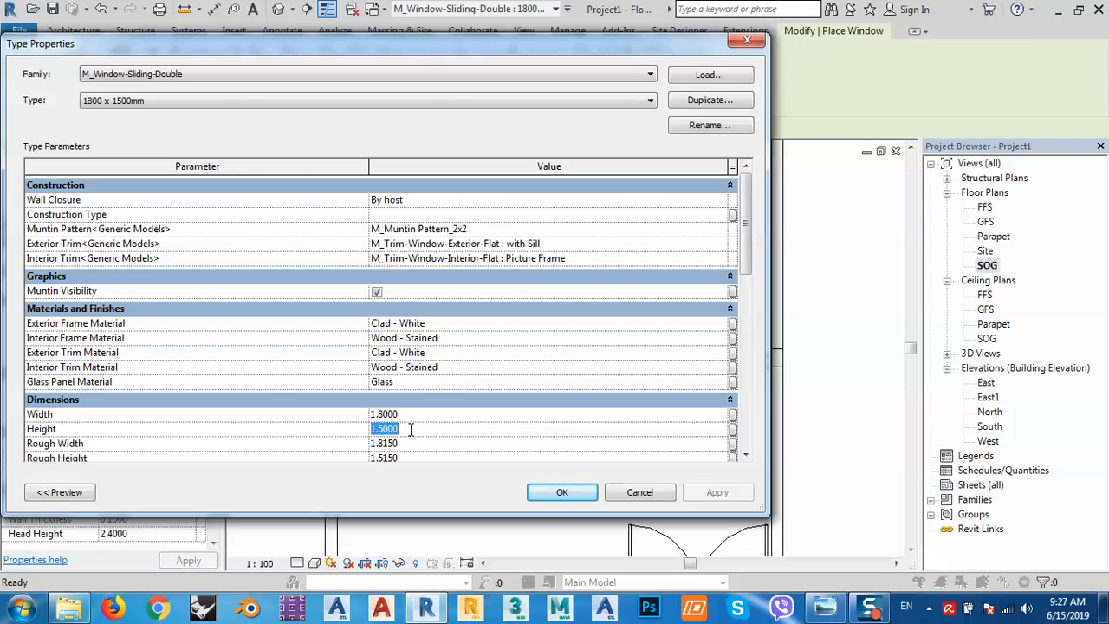
click(411, 414)
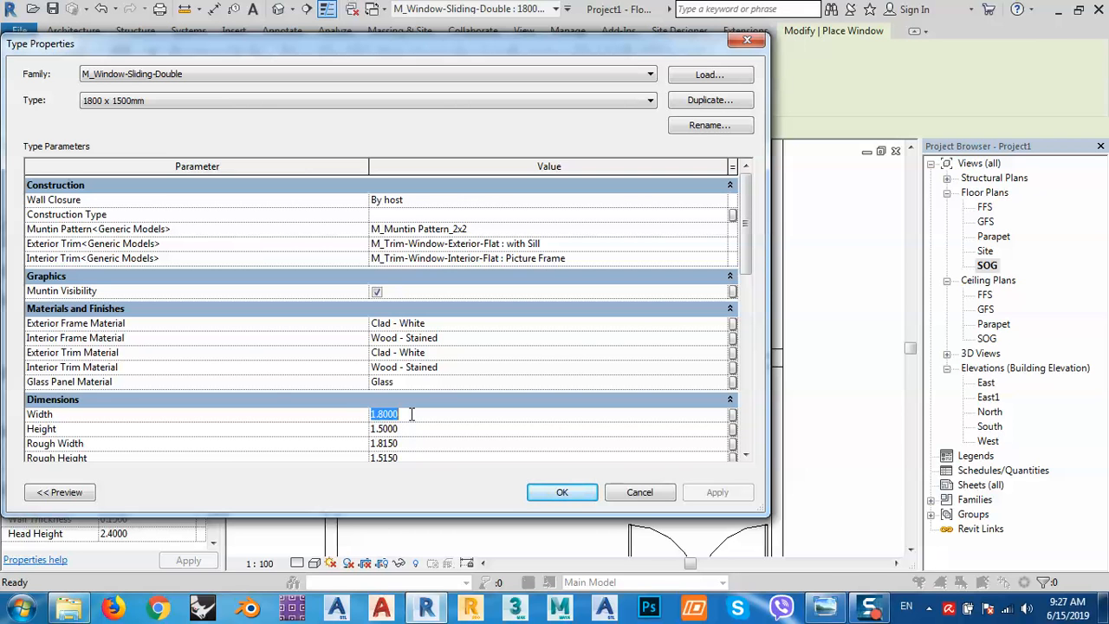
text(2.5)
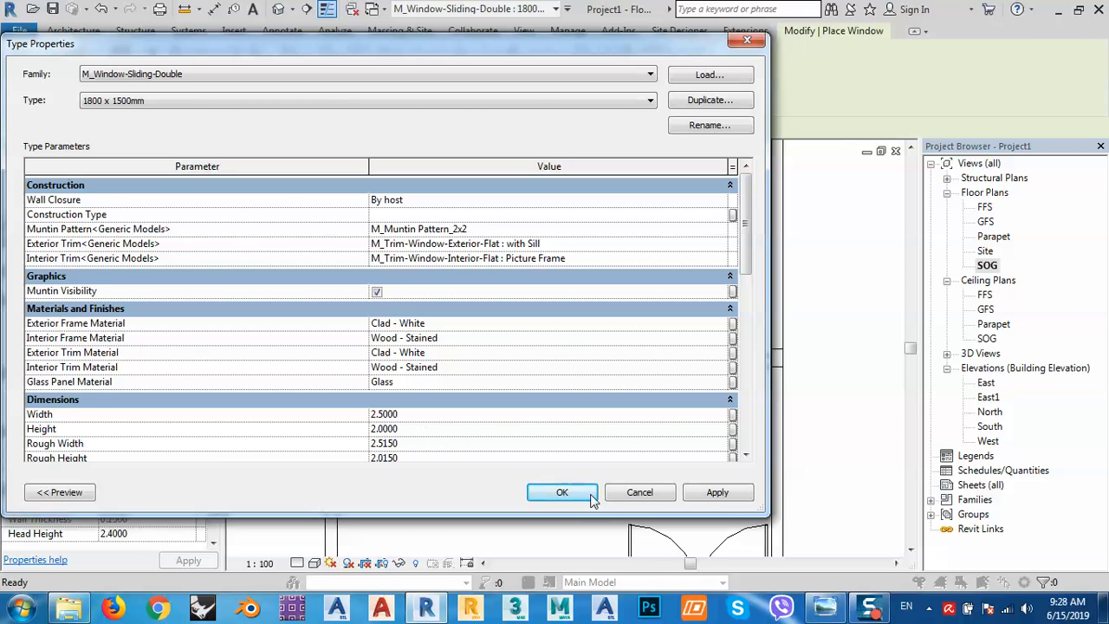
click(715, 494)
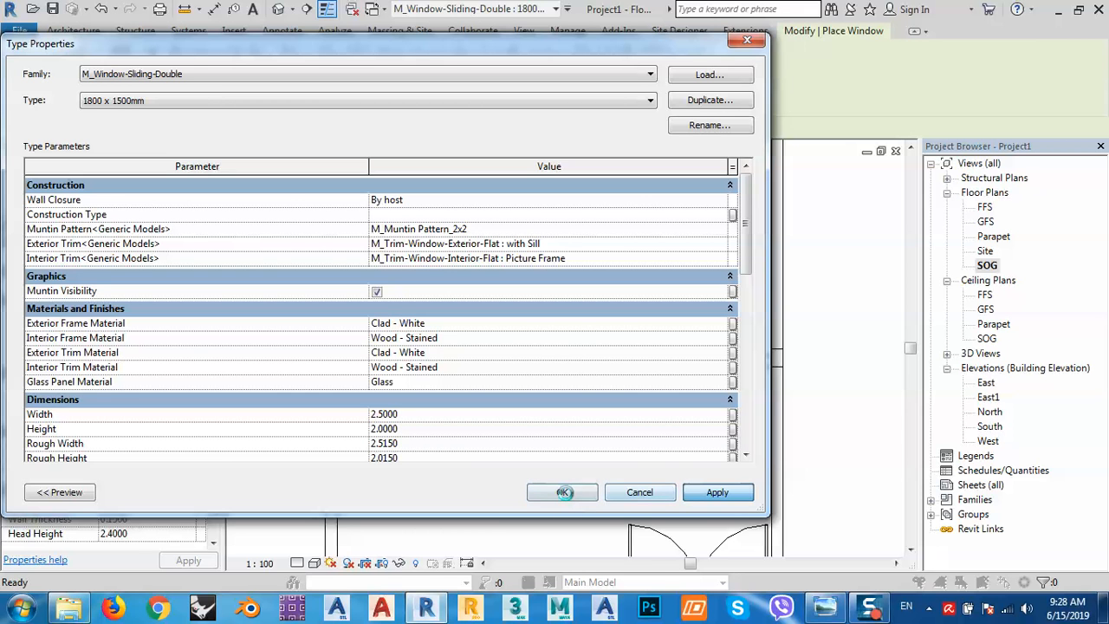
click(564, 492)
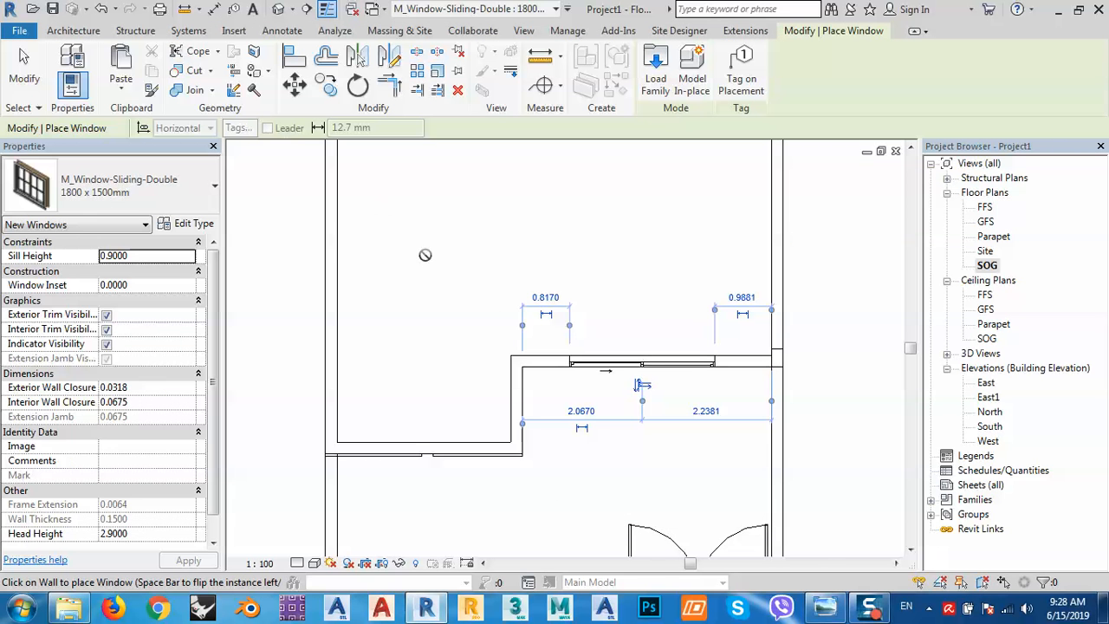
Stop placing windows and pan the plan to the stepped wall section.
key(Escape)
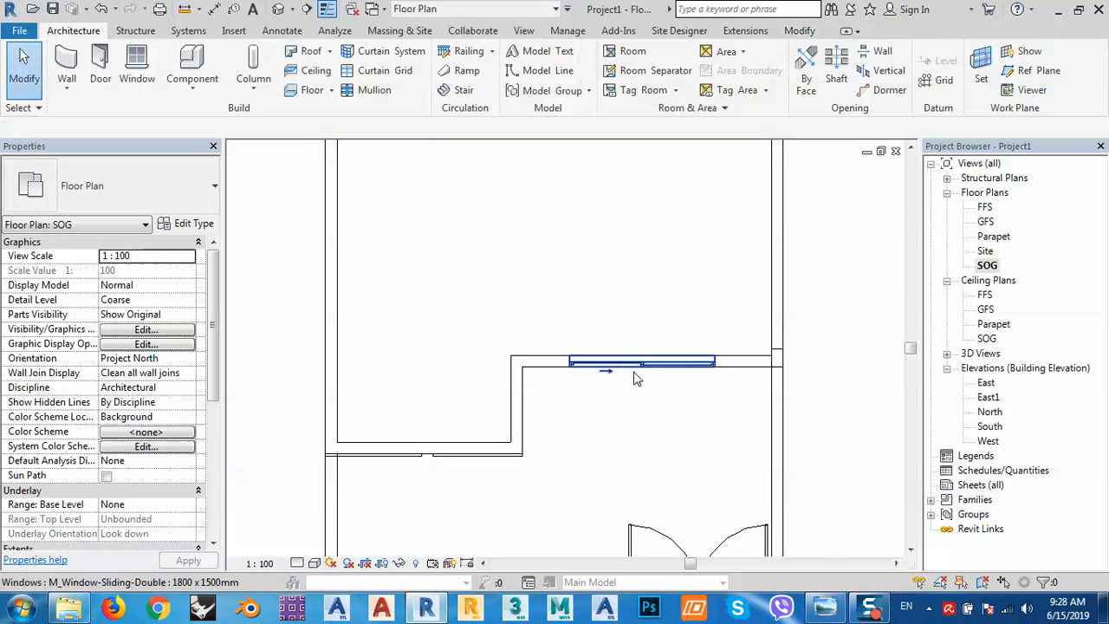
middle_drag(636, 390, 636, 355)
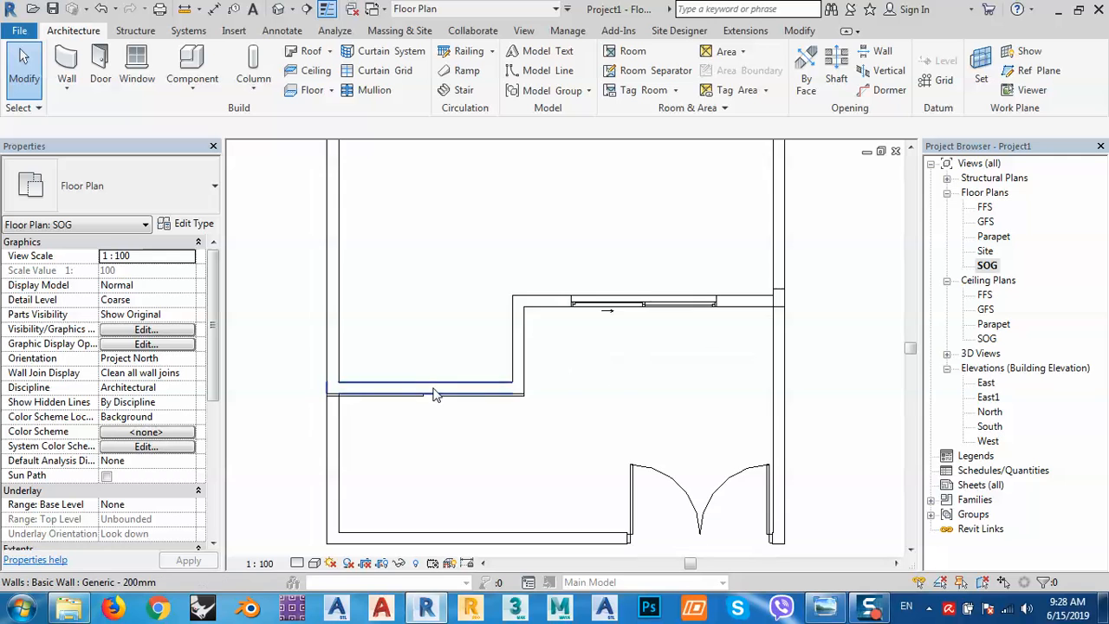
scroll(433, 389, up, 3)
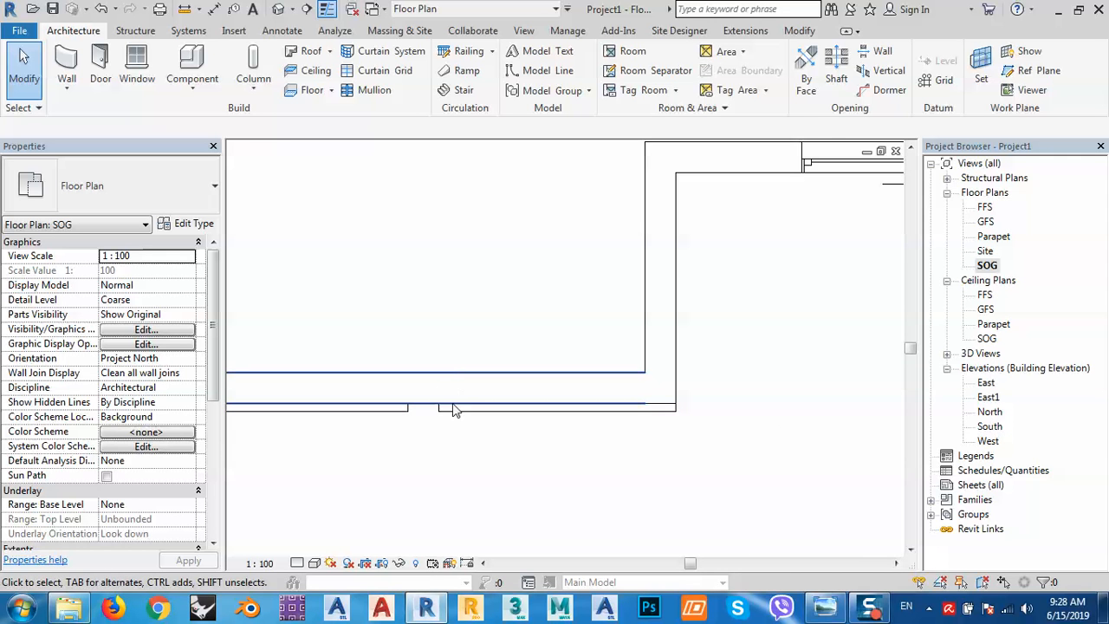
middle_drag(510, 472, 618, 450)
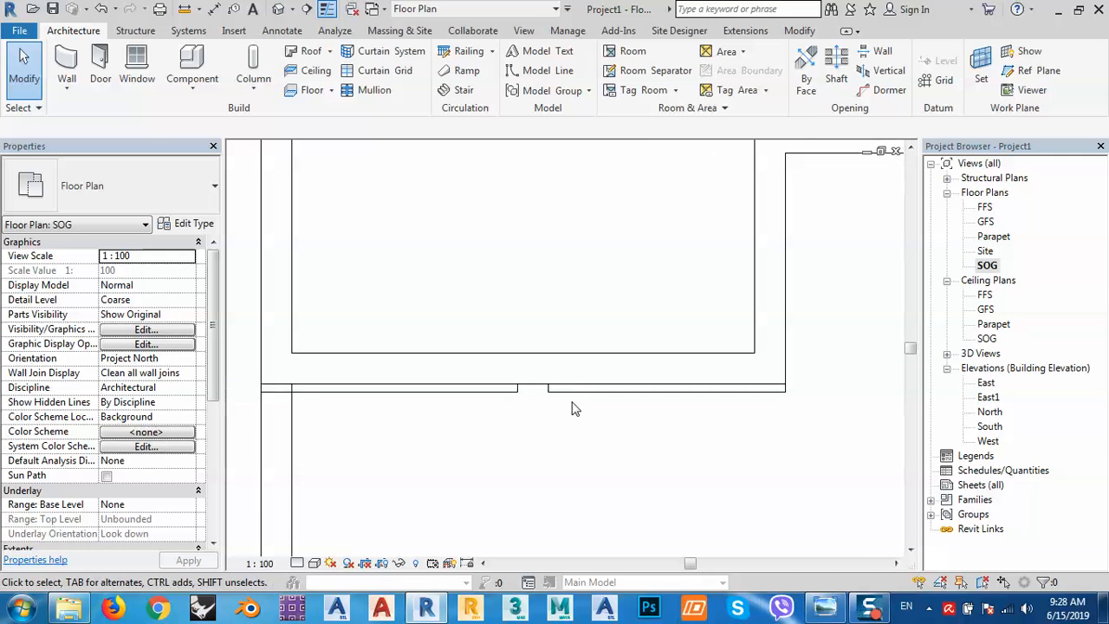
Browse the Windows family library, previewing the round, pentagon and plain fixed windows.
click(142, 79)
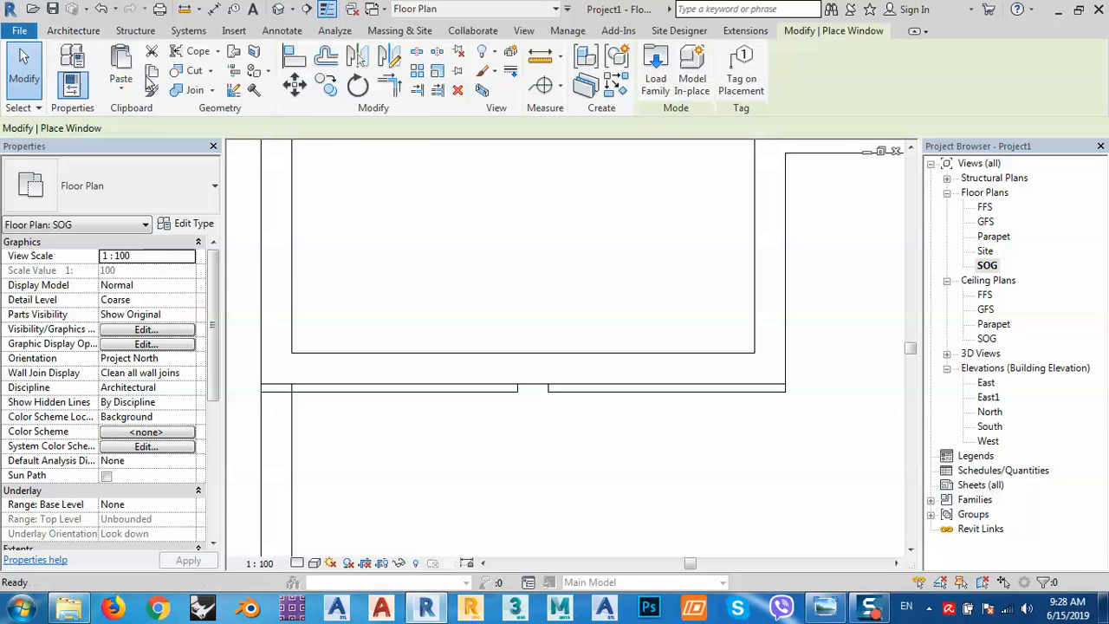
click(656, 69)
double_click(250, 149)
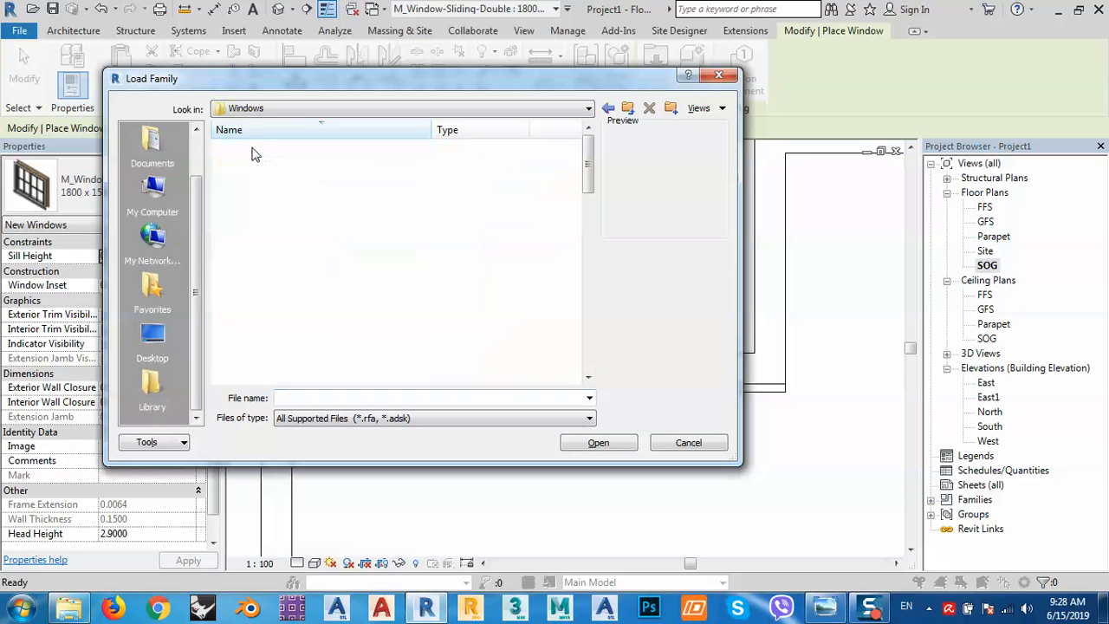
click(252, 194)
key(Down)
key(Down)
key(Down)
key(Down)
key(Down)
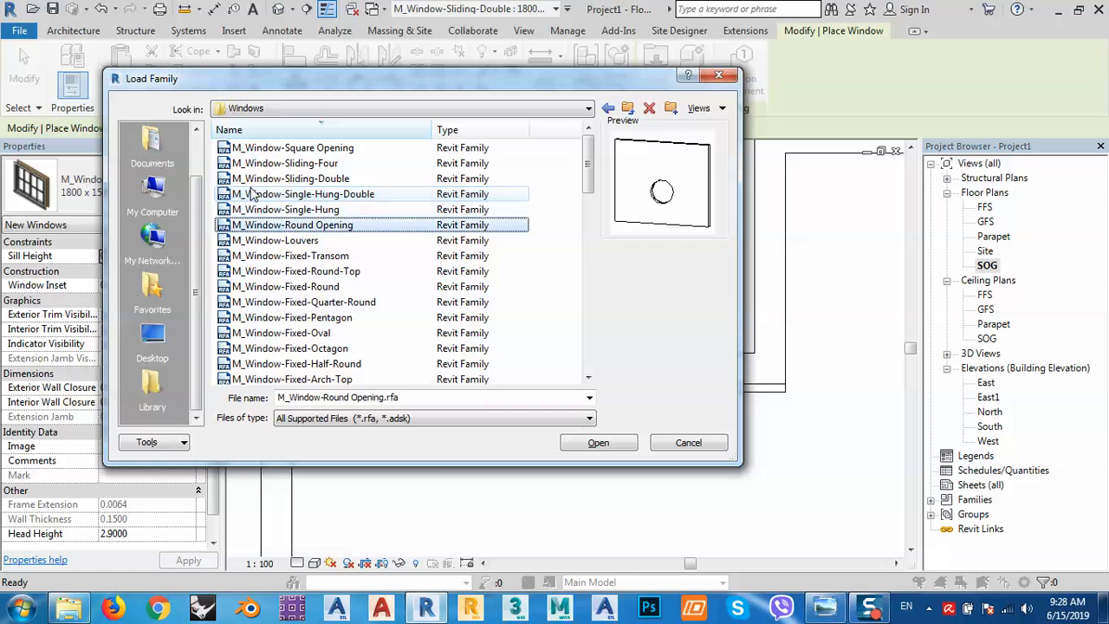
key(Down)
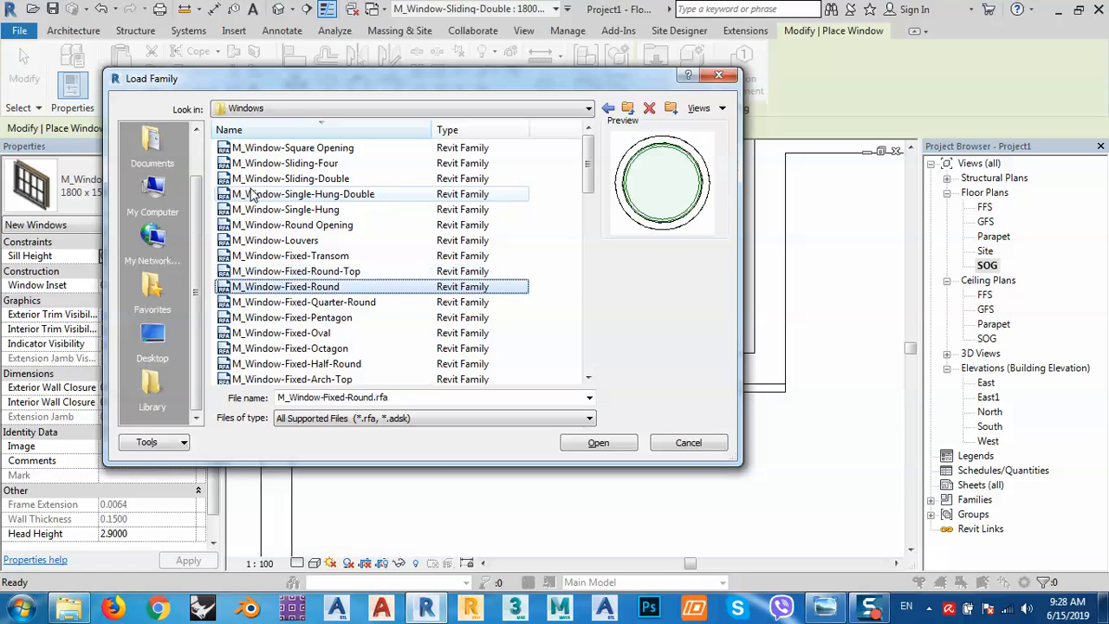
key(Up)
key(Down)
key(Down)
key(Down)
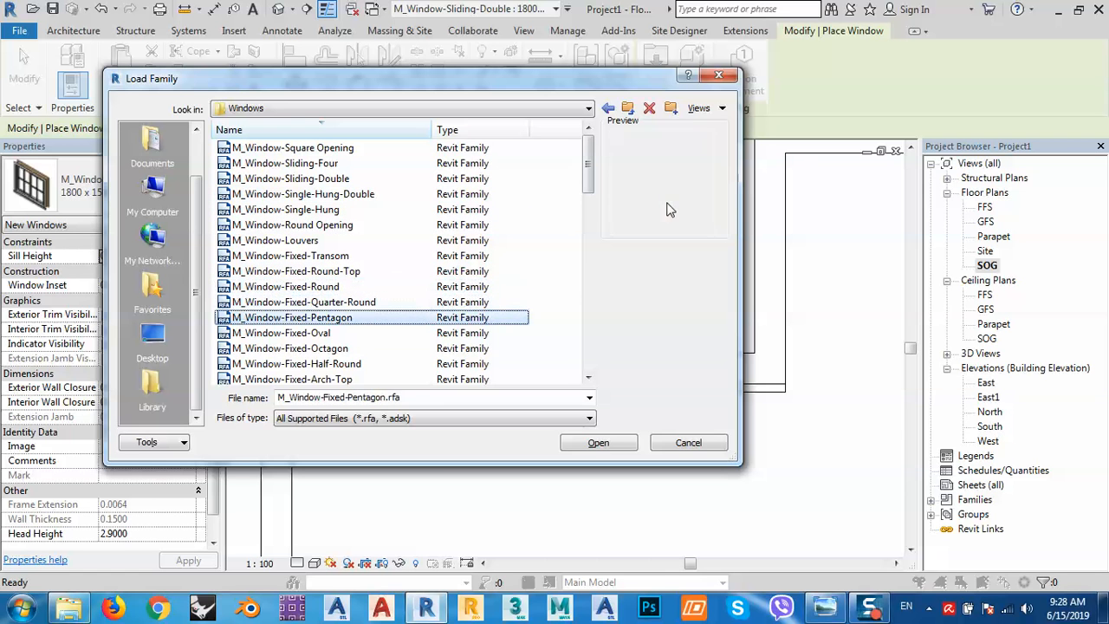
key(Down)
key(Down)
key(Down)
key(Down)
key(Down)
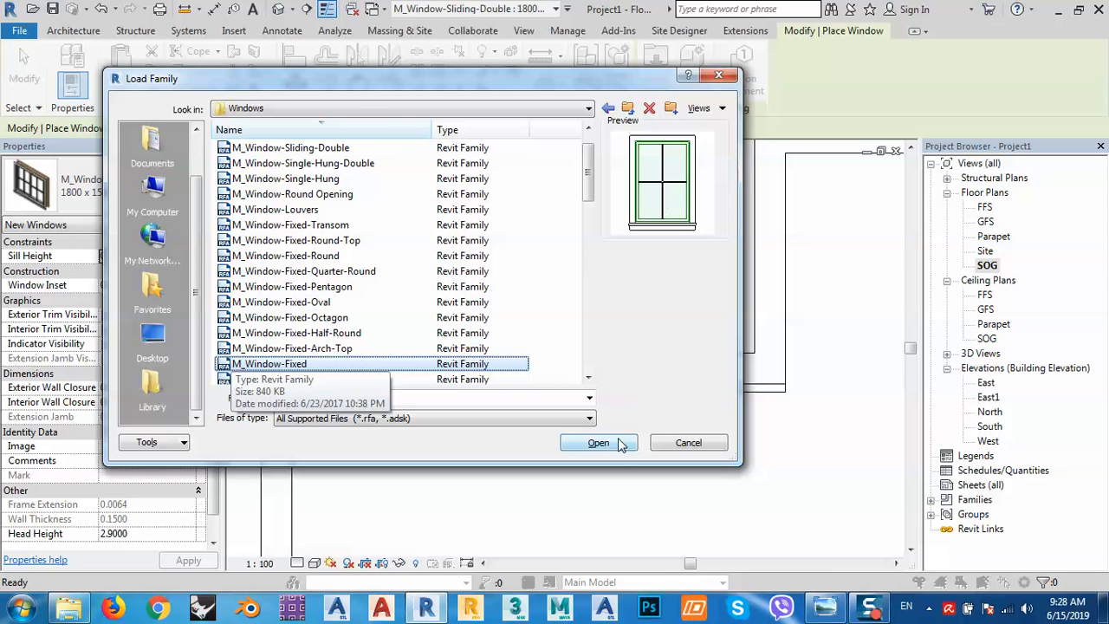
Load M_Window-Fixed with its 900 x 1650mm type.
double_click(277, 364)
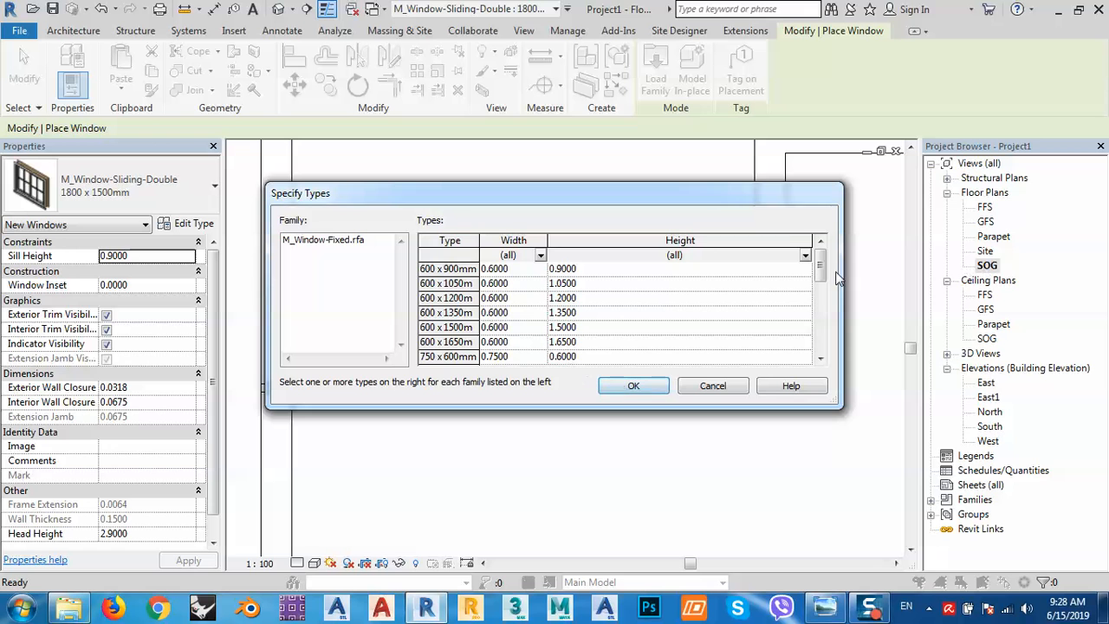
drag(820, 266, 820, 338)
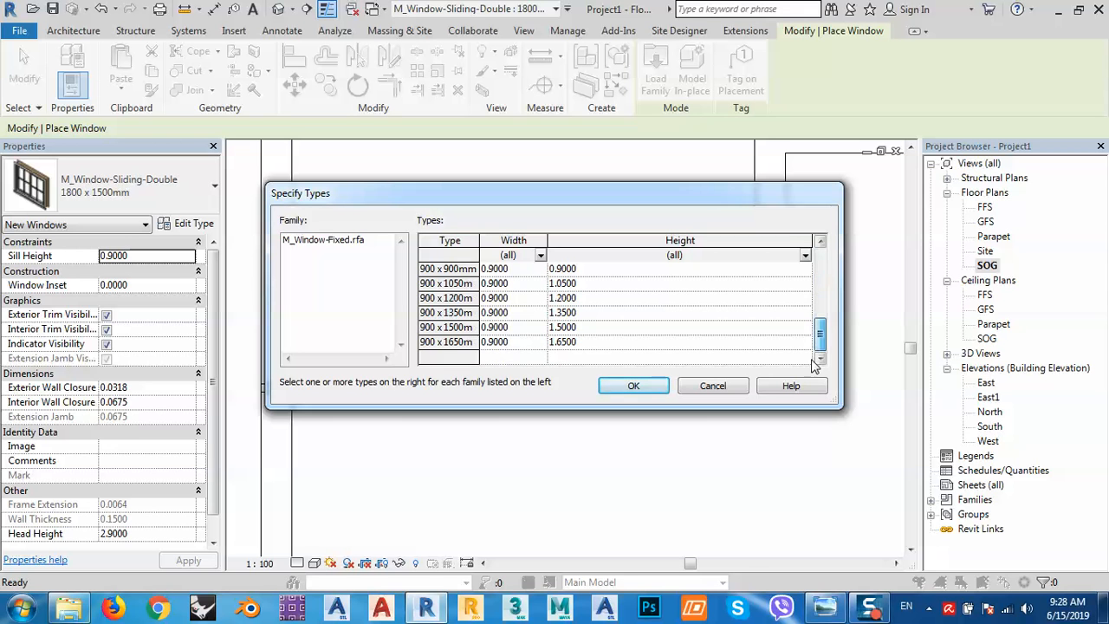
click(444, 342)
click(634, 388)
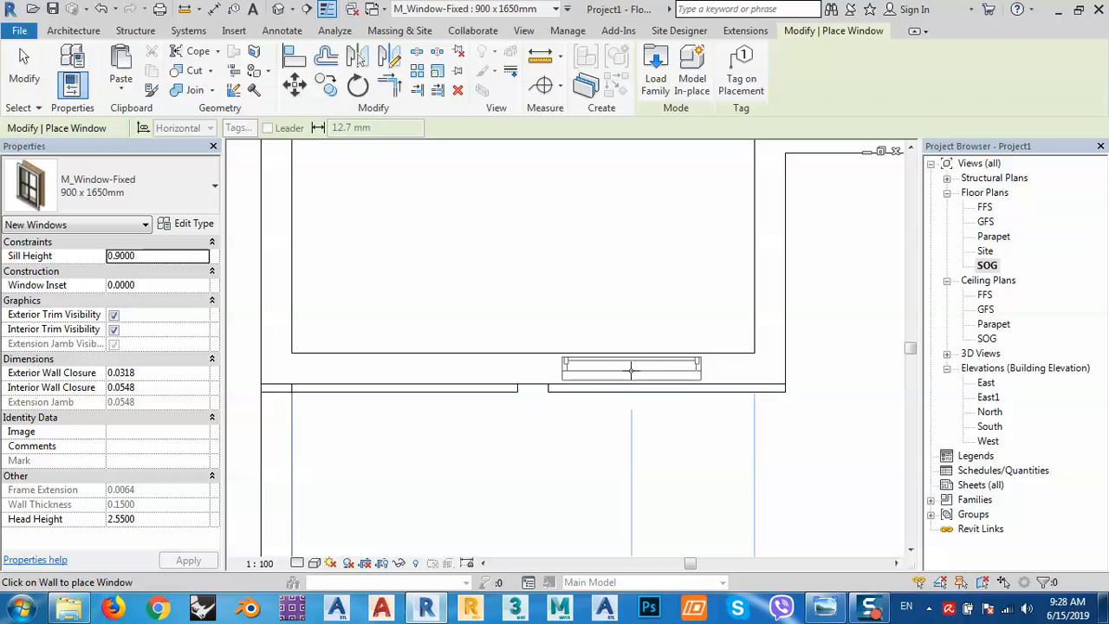
Place the 900 x 1650mm fixed window near the plan centre, checking it against the reference photo.
click(631, 368)
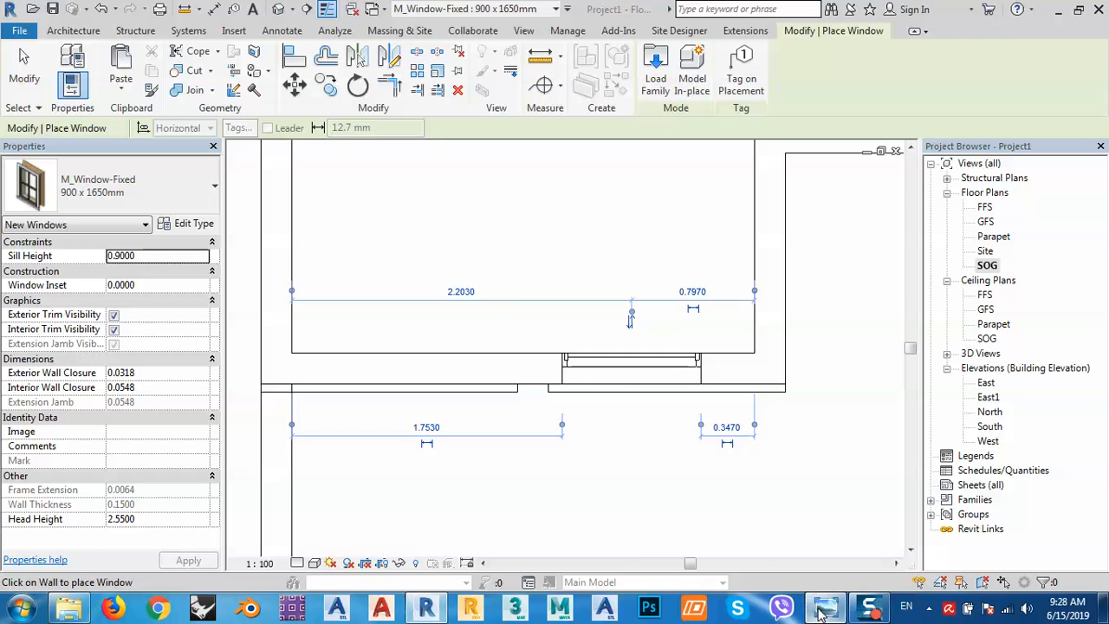
click(814, 575)
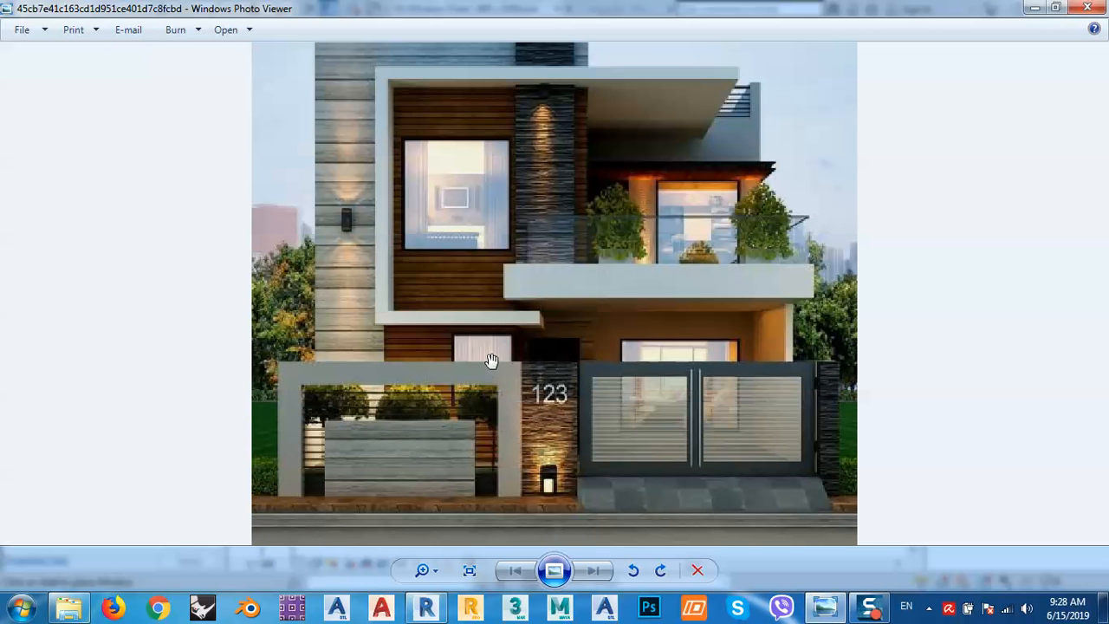
click(1035, 9)
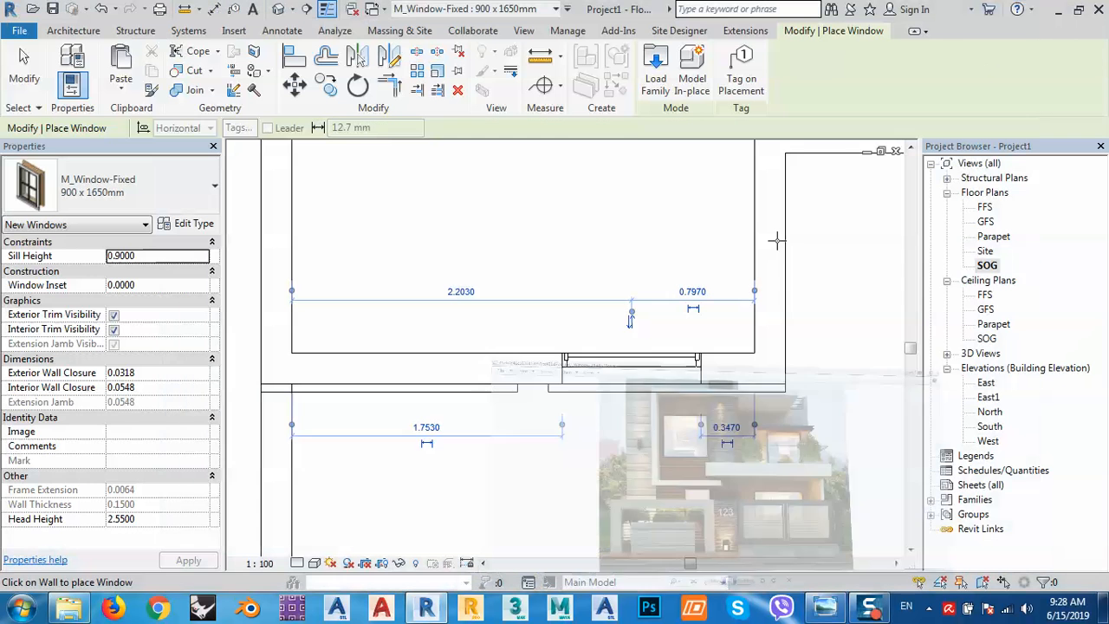
click(825, 607)
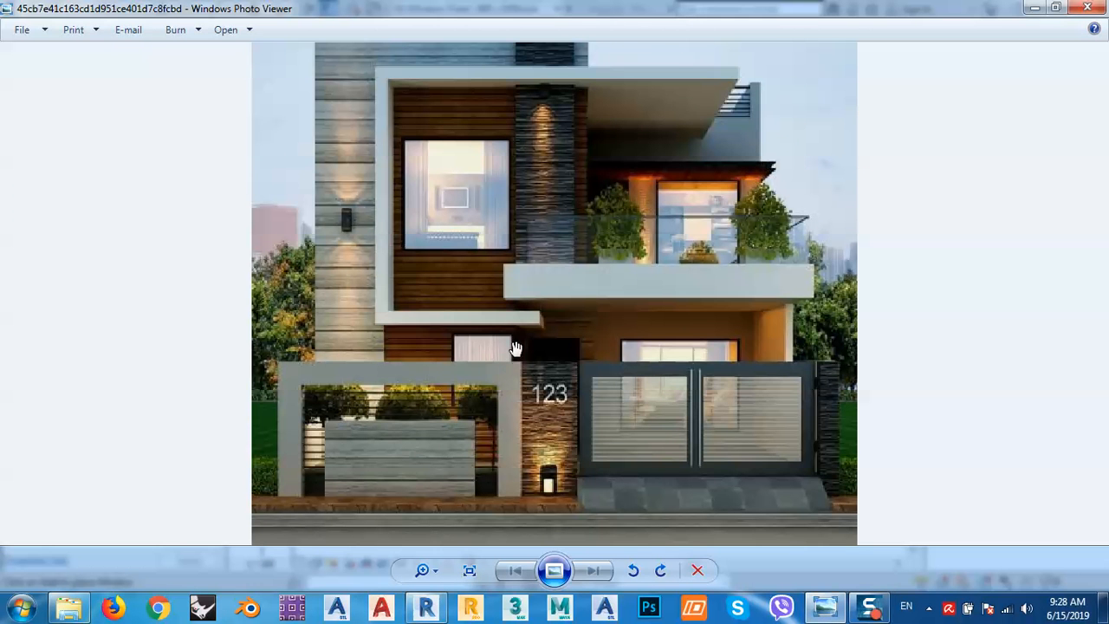
click(1035, 9)
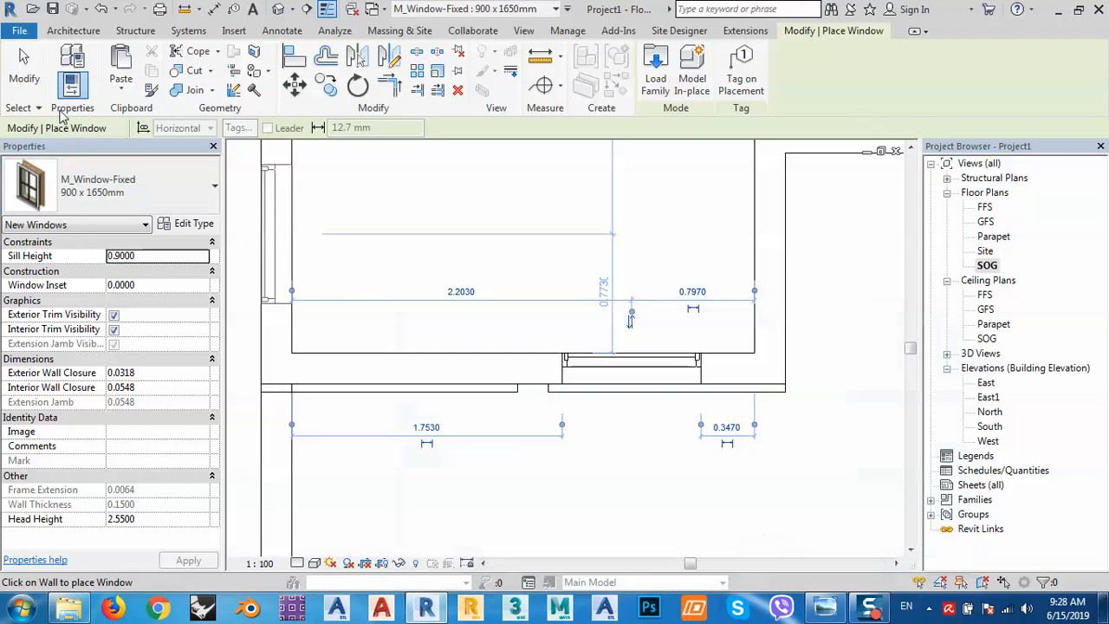
Select the placed fixed window, check it in the default 3D view, then return to the SOG plan.
click(294, 85)
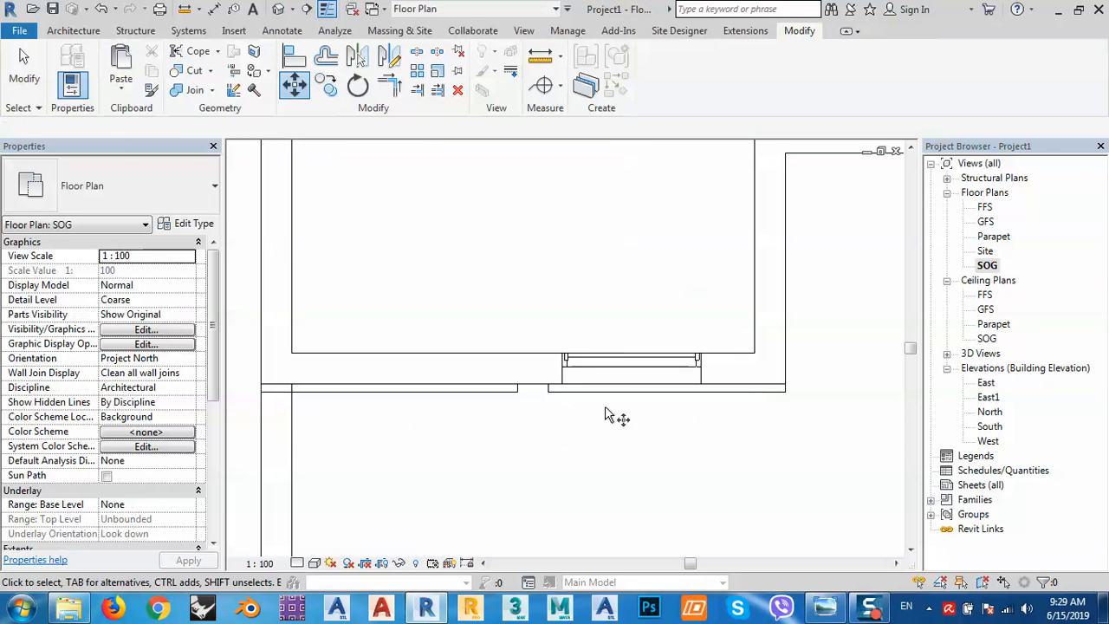
click(612, 373)
click(717, 366)
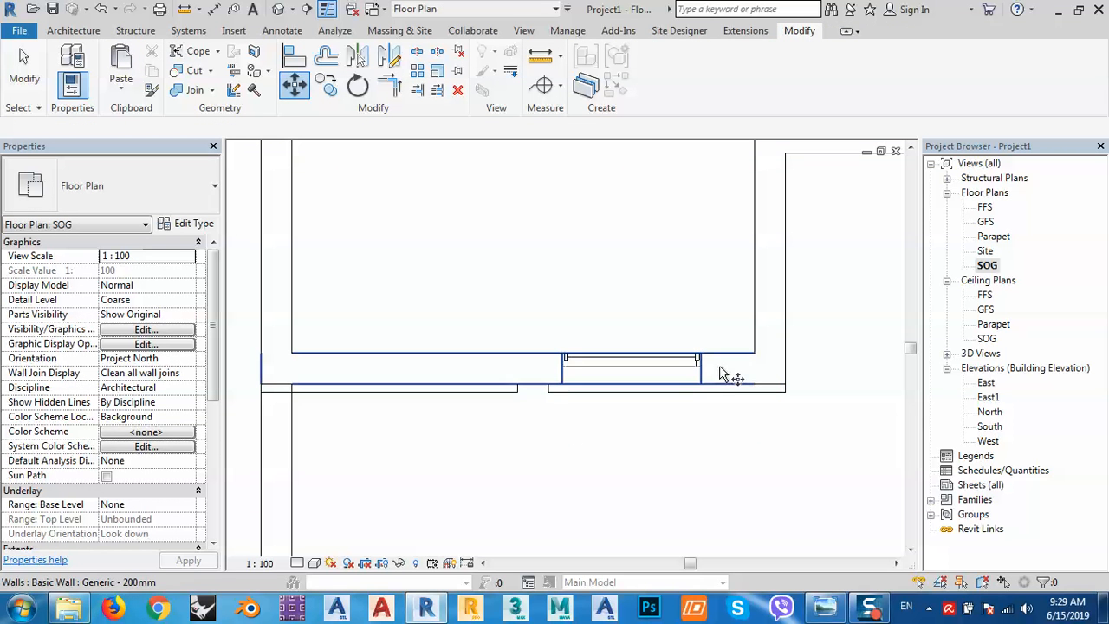
click(681, 363)
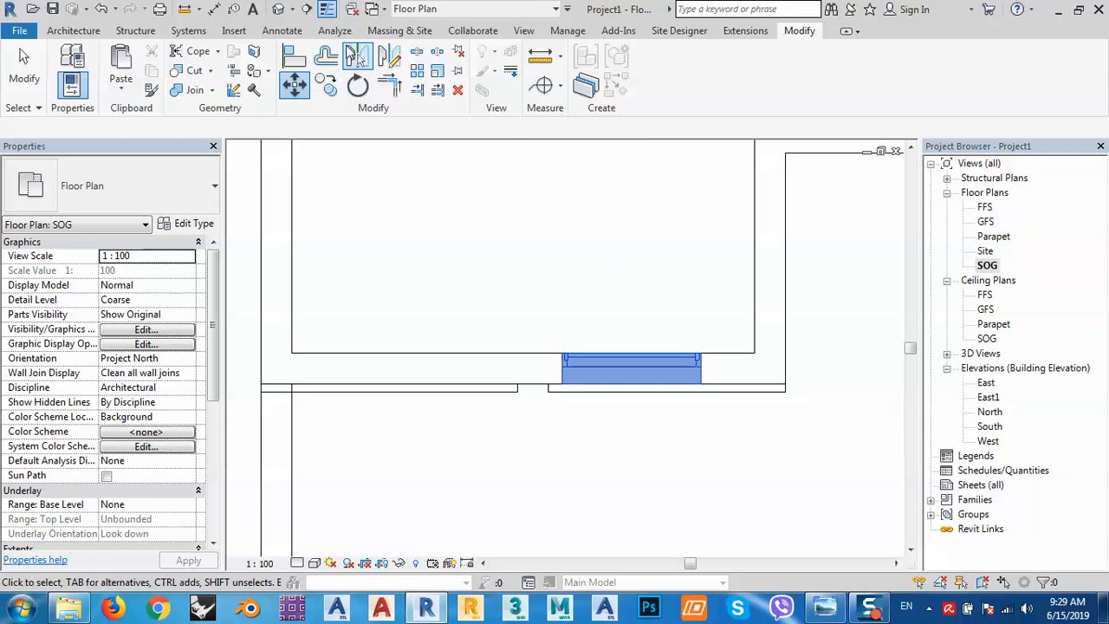
click(279, 8)
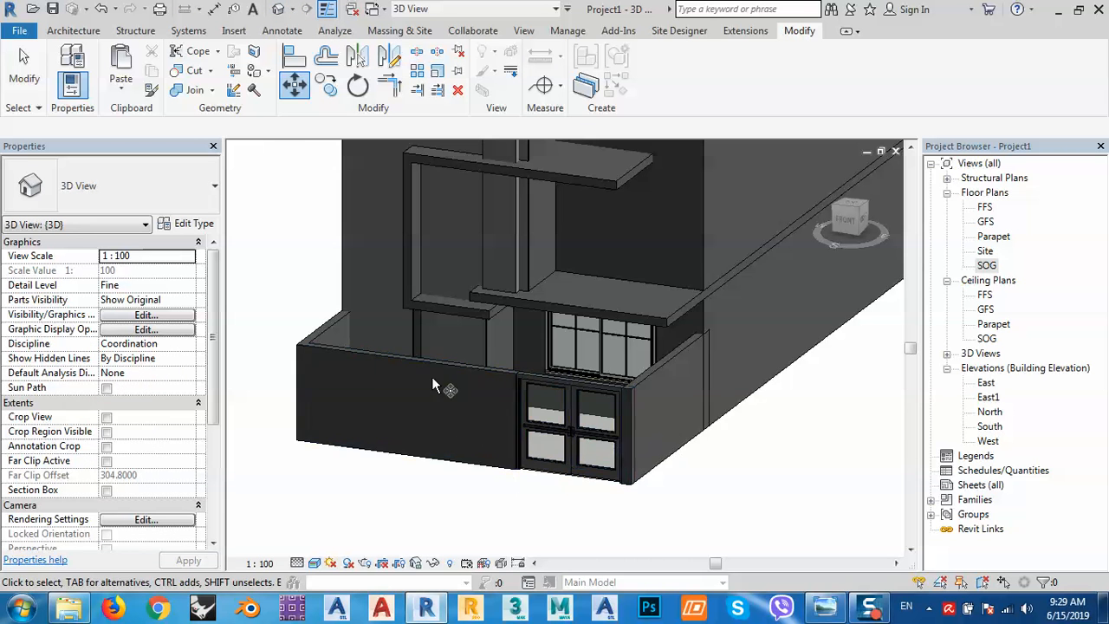
scroll(449, 347, up, 3)
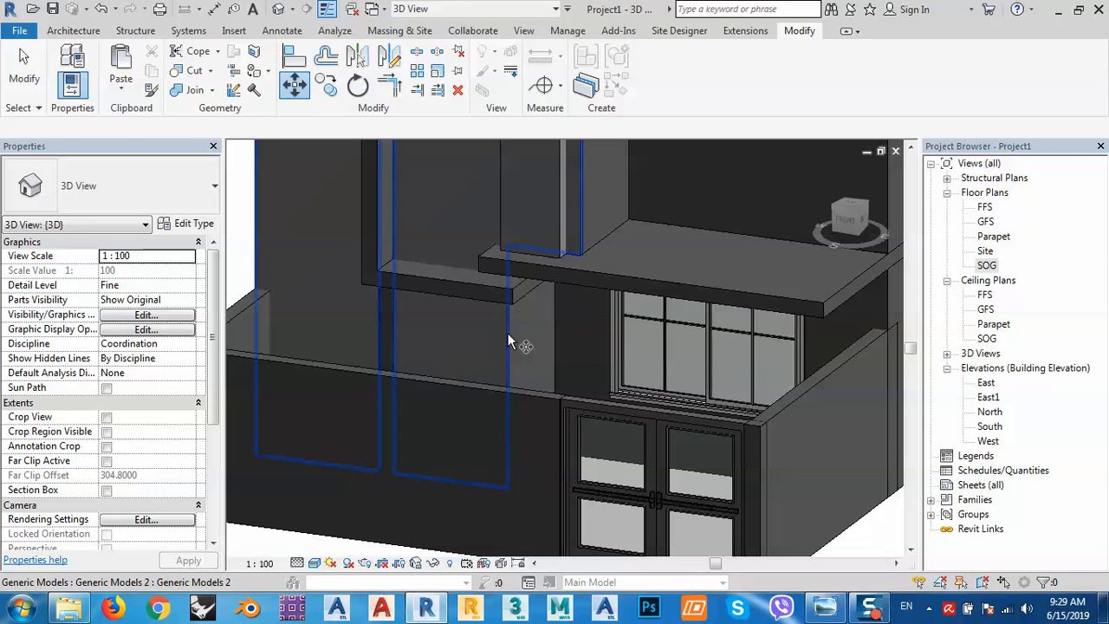
click(507, 334)
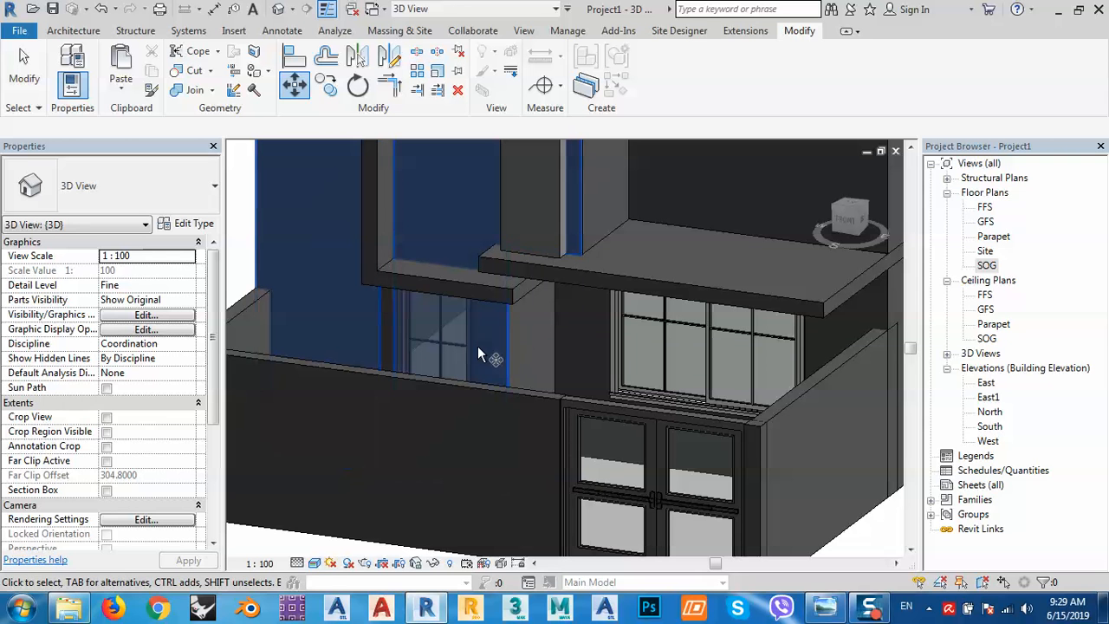
double_click(987, 265)
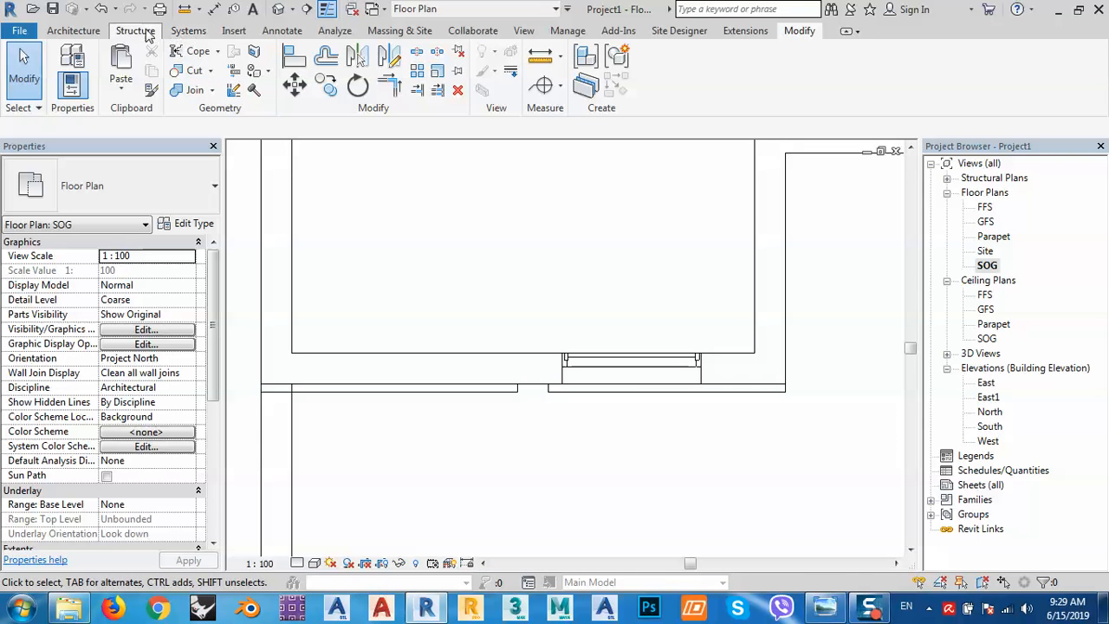
Add a 0.45 aligned dimension from the wall centreline to the fixed window's edge.
click(73, 30)
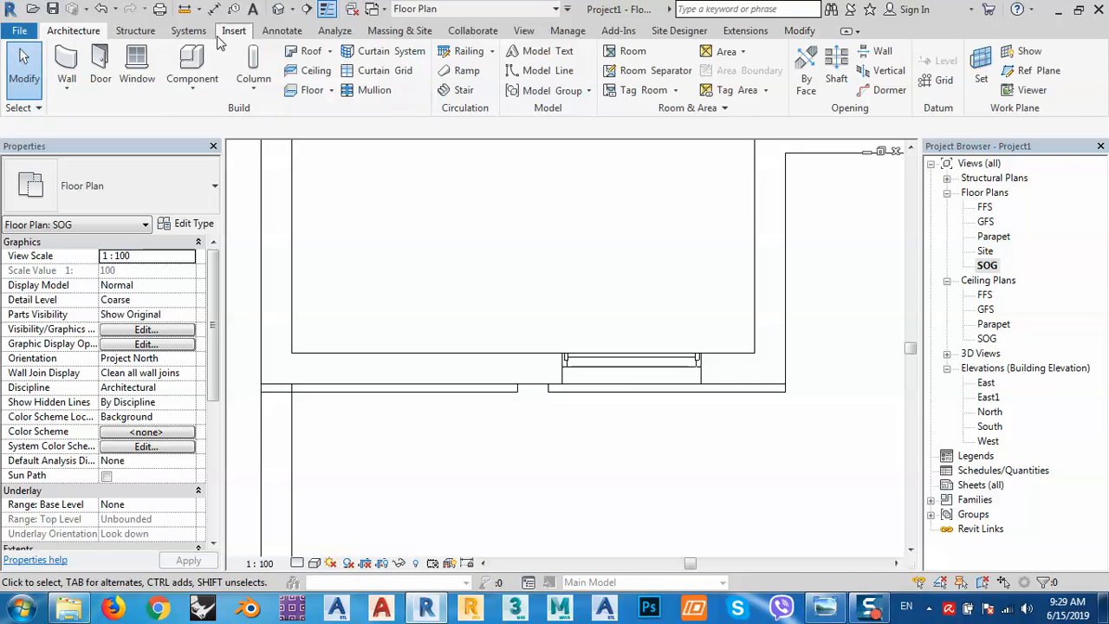
click(282, 31)
click(68, 65)
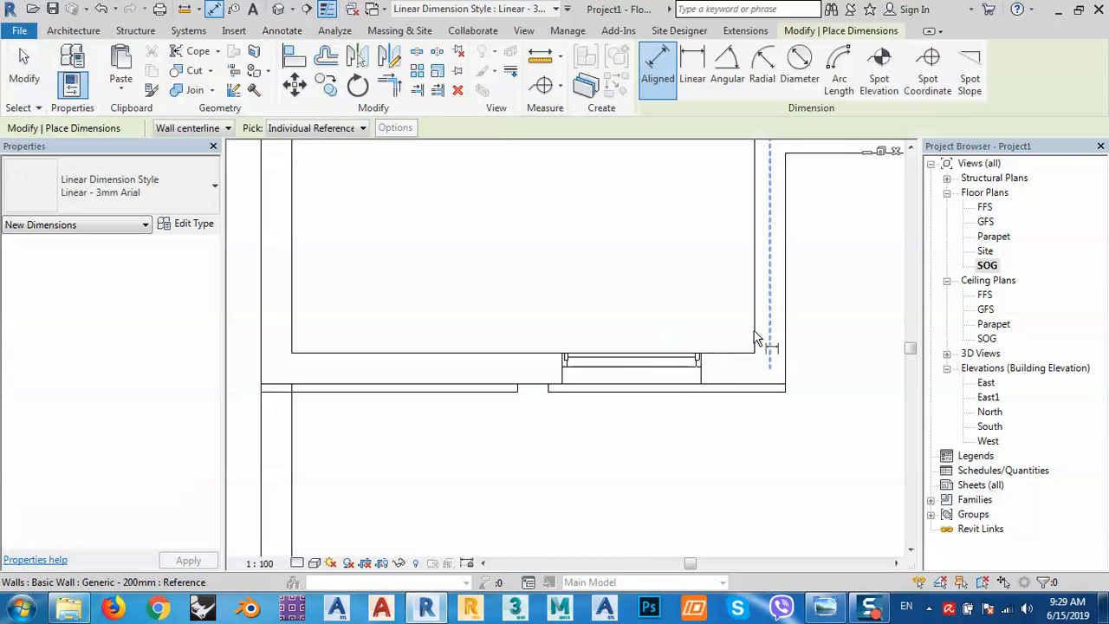
click(754, 338)
click(702, 383)
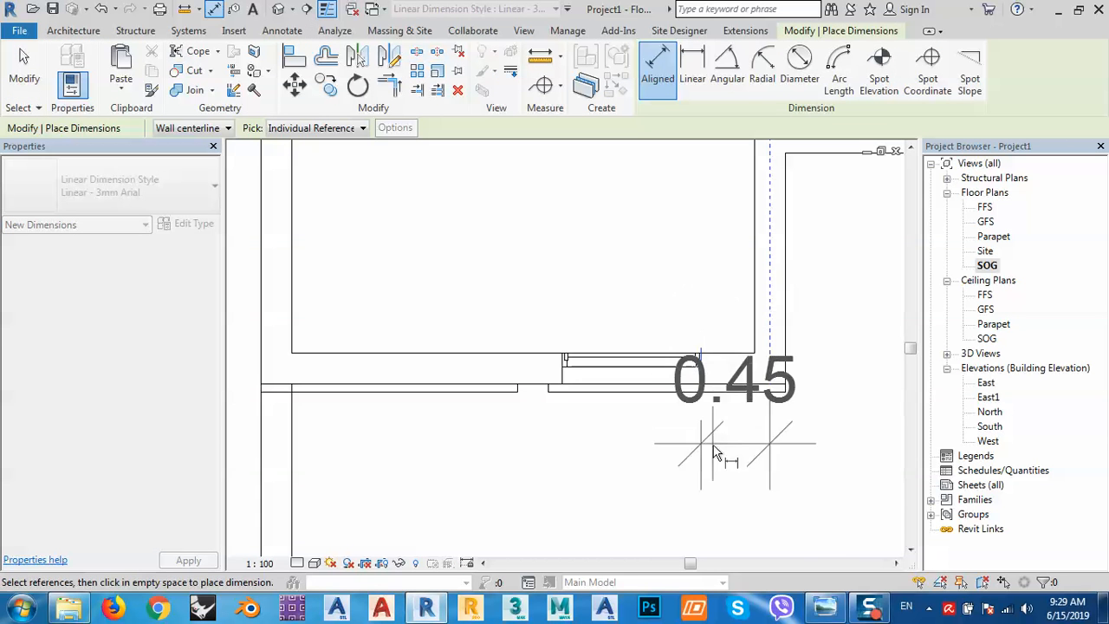
click(715, 508)
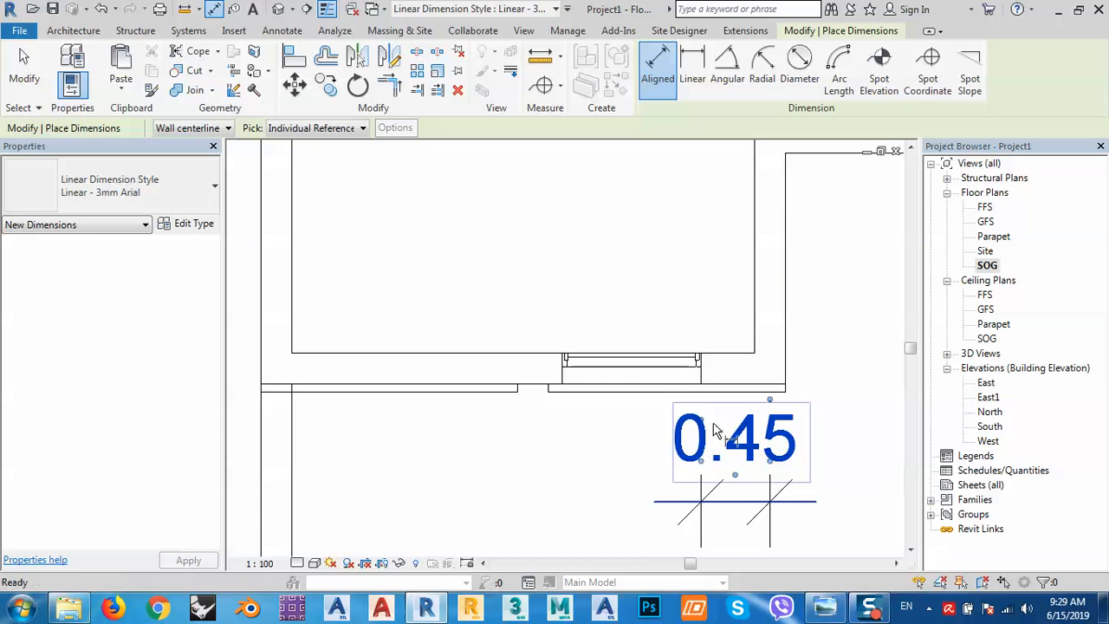
key(Escape)
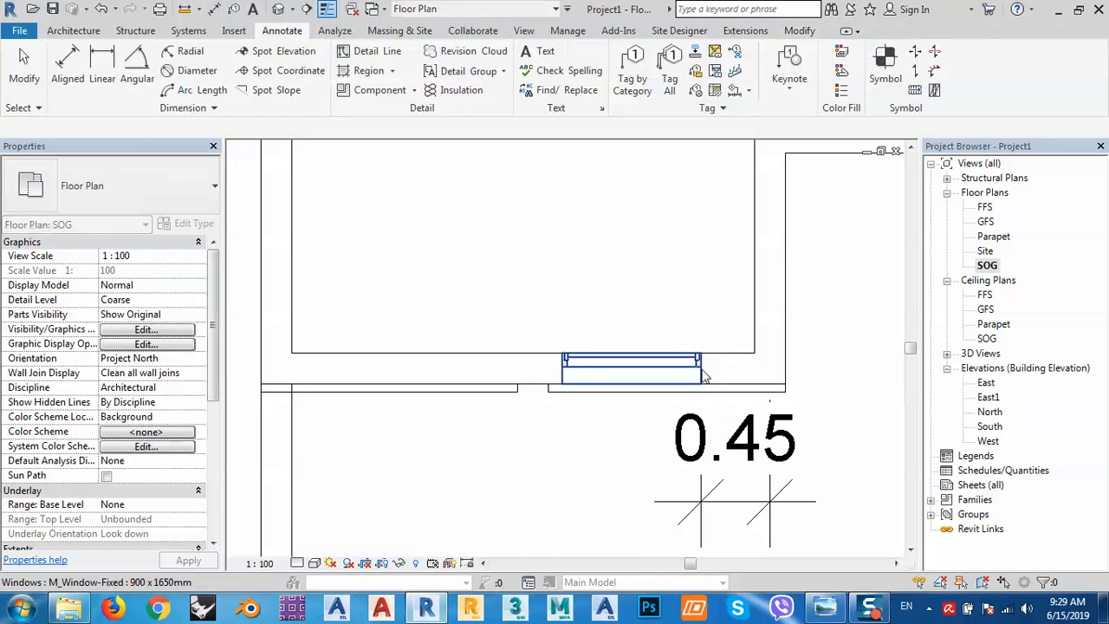
Inspect the 0.45 dimension's text settings, leaving them unchanged.
click(698, 368)
click(743, 456)
click(744, 456)
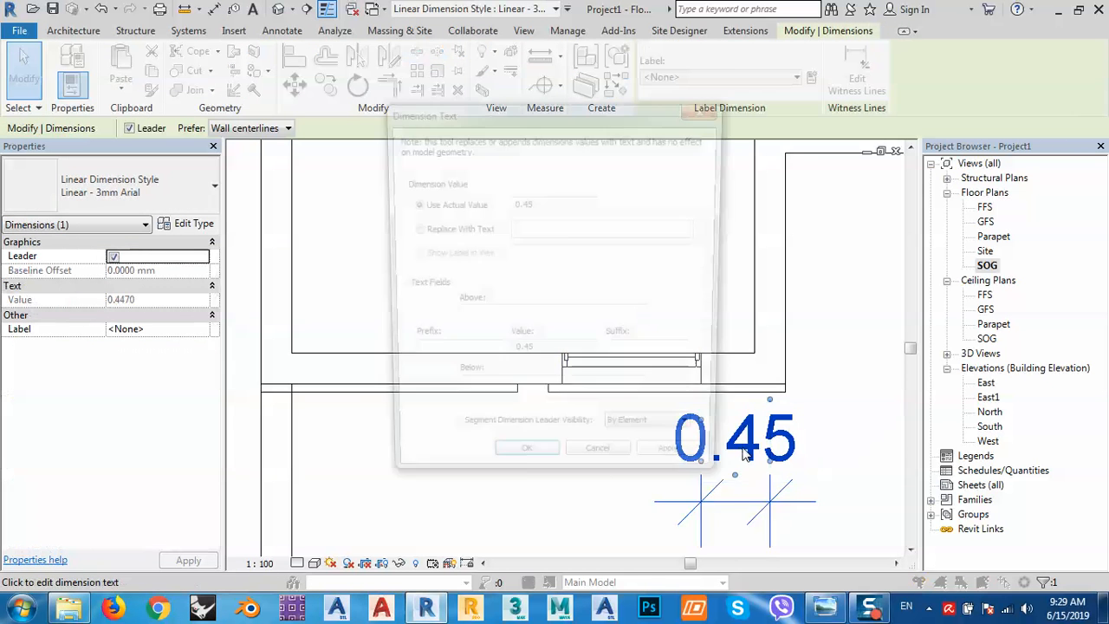
click(621, 470)
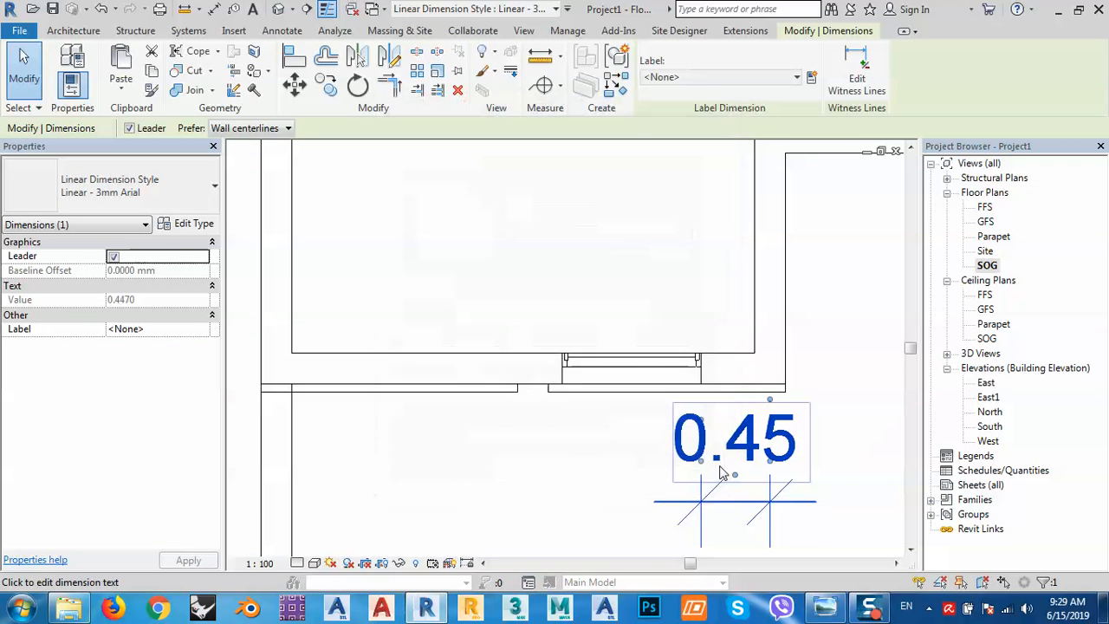
key(Escape)
double_click(734, 456)
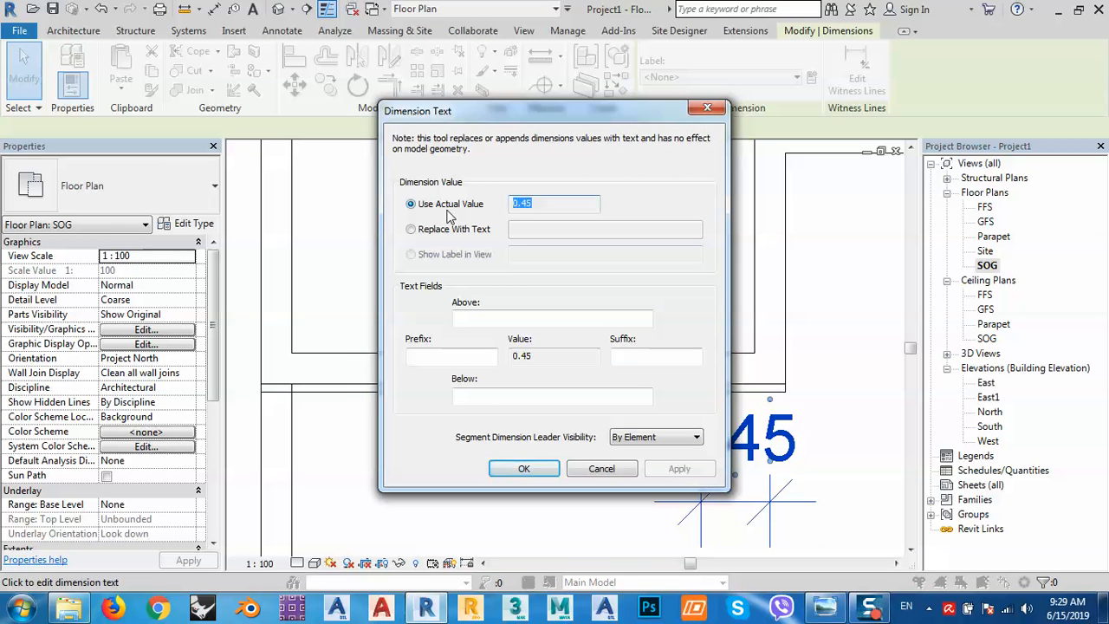
key(Escape)
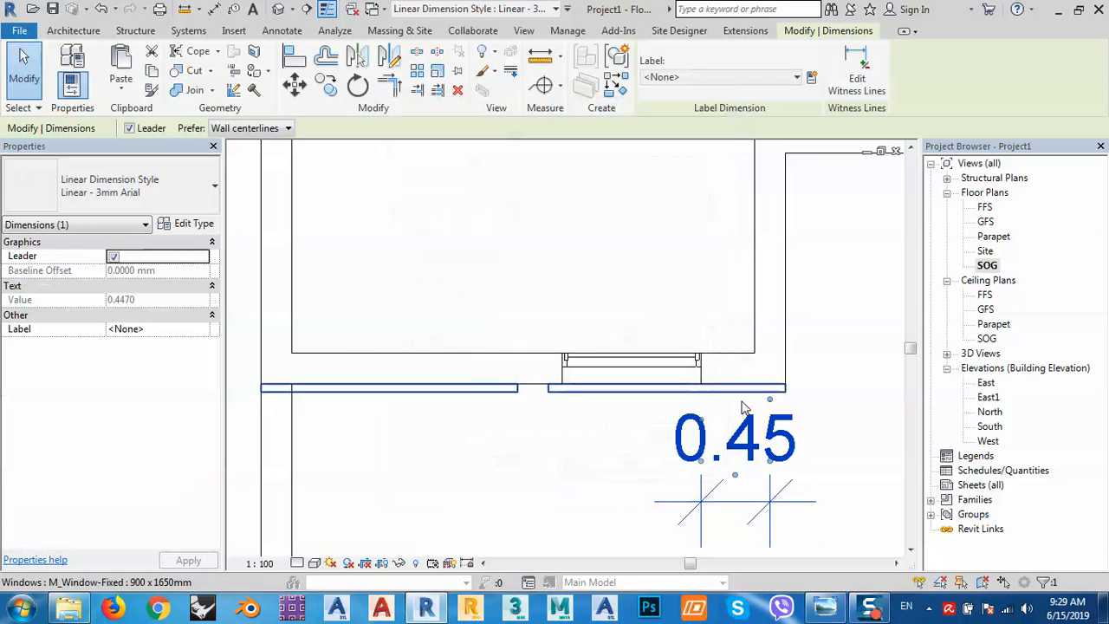
key(Escape)
Drag the window right until it sits 0.25 from the wall, then delete the dimension.
click(621, 376)
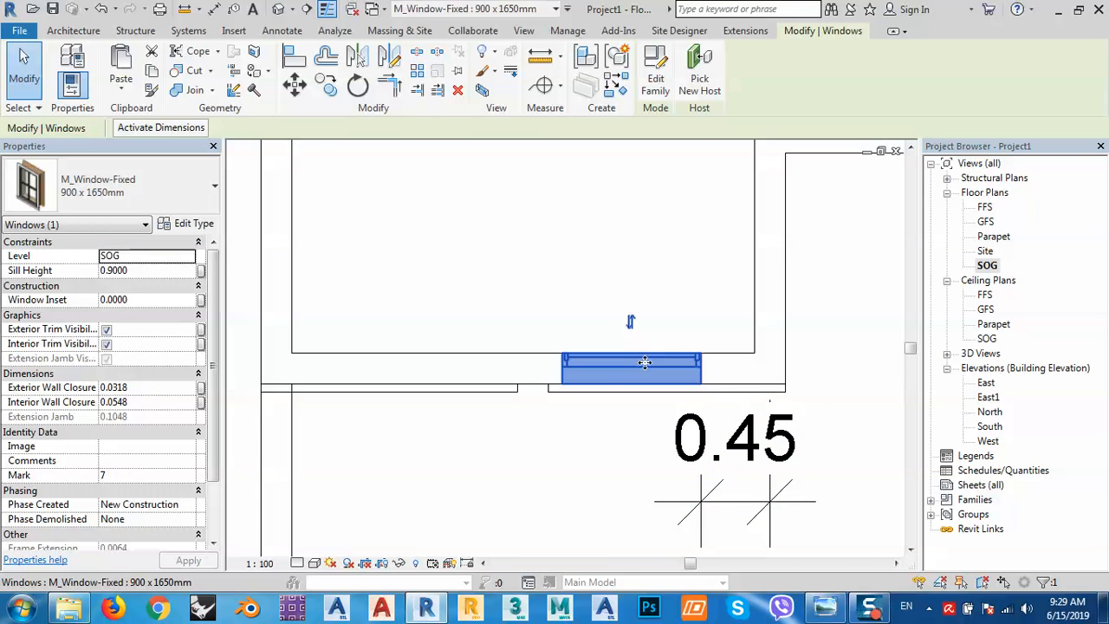
drag(644, 364, 675, 363)
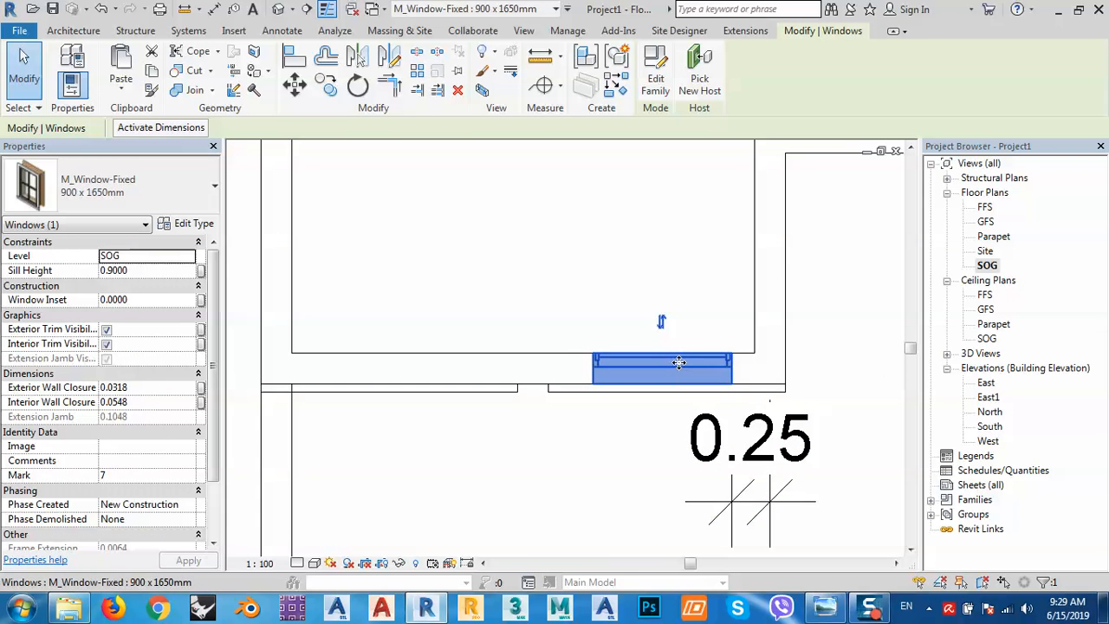
key(Escape)
click(789, 468)
key(Delete)
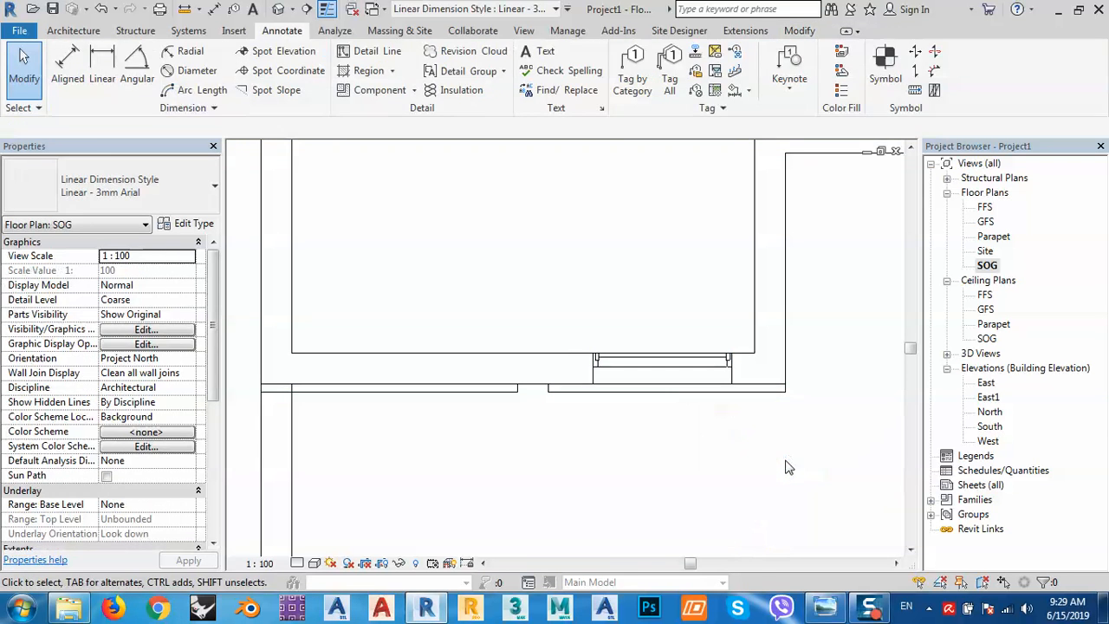
middle_drag(722, 463, 646, 377)
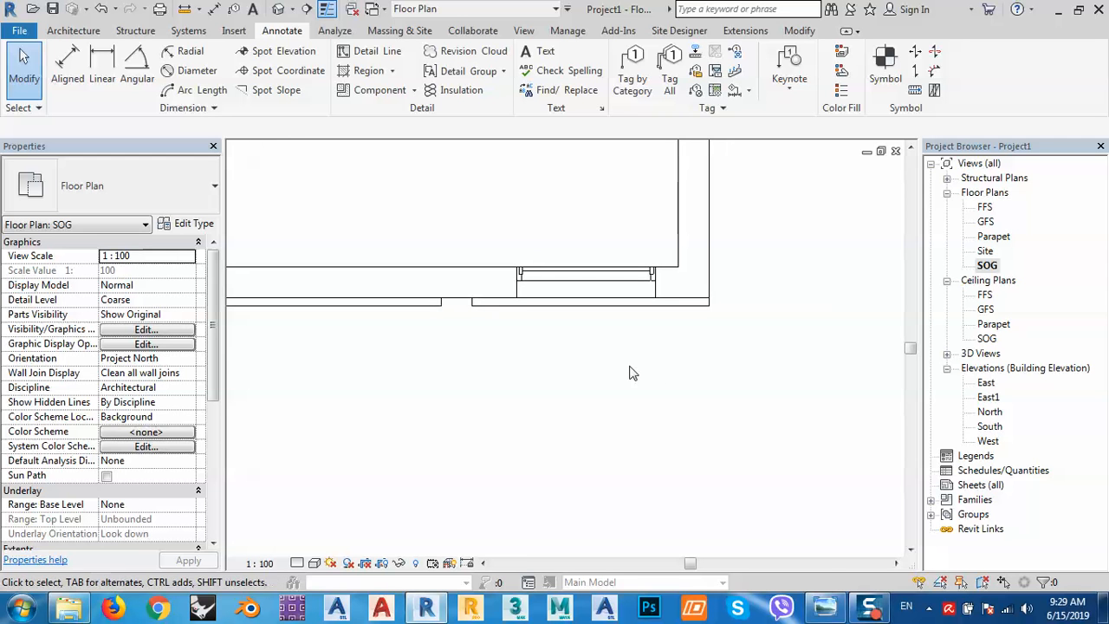
Open the South elevation from the default 3D view and select the facade frame.
click(510, 303)
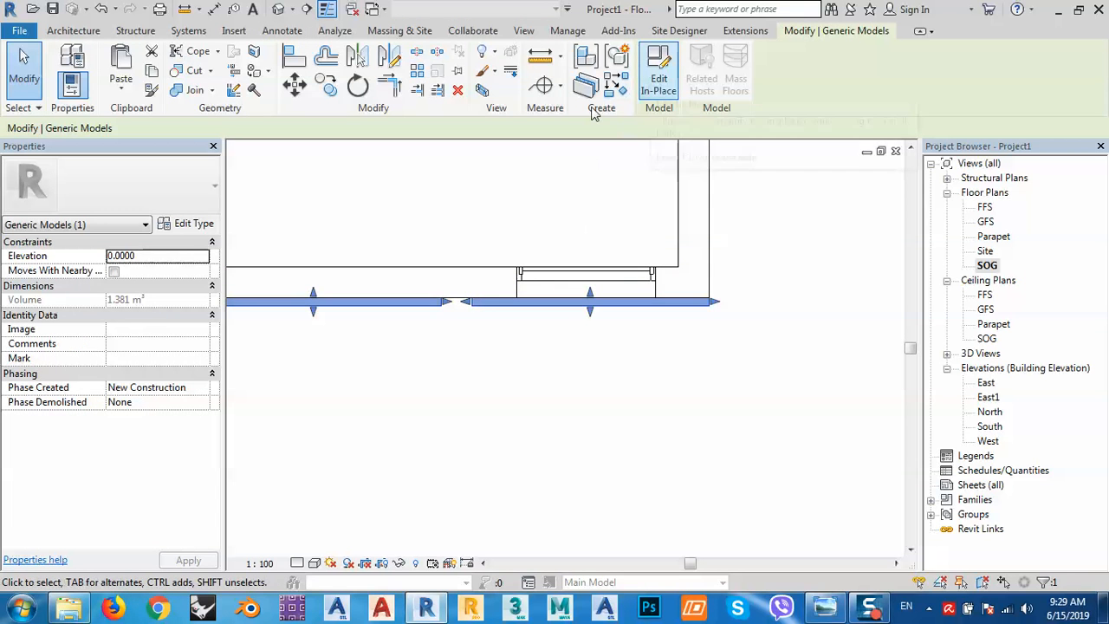
click(288, 9)
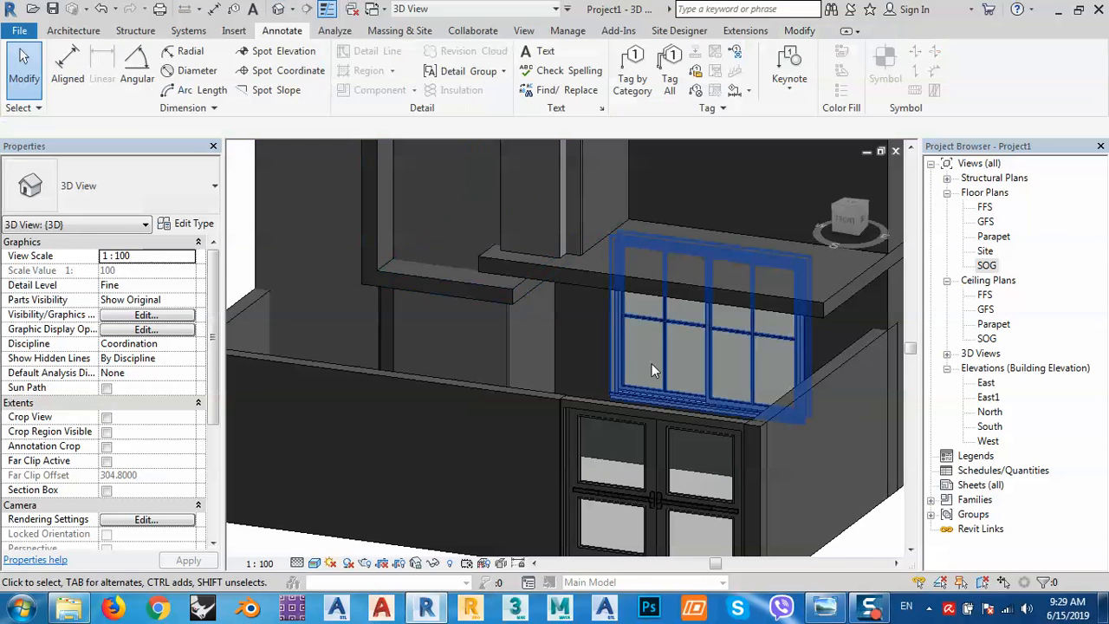
double_click(991, 426)
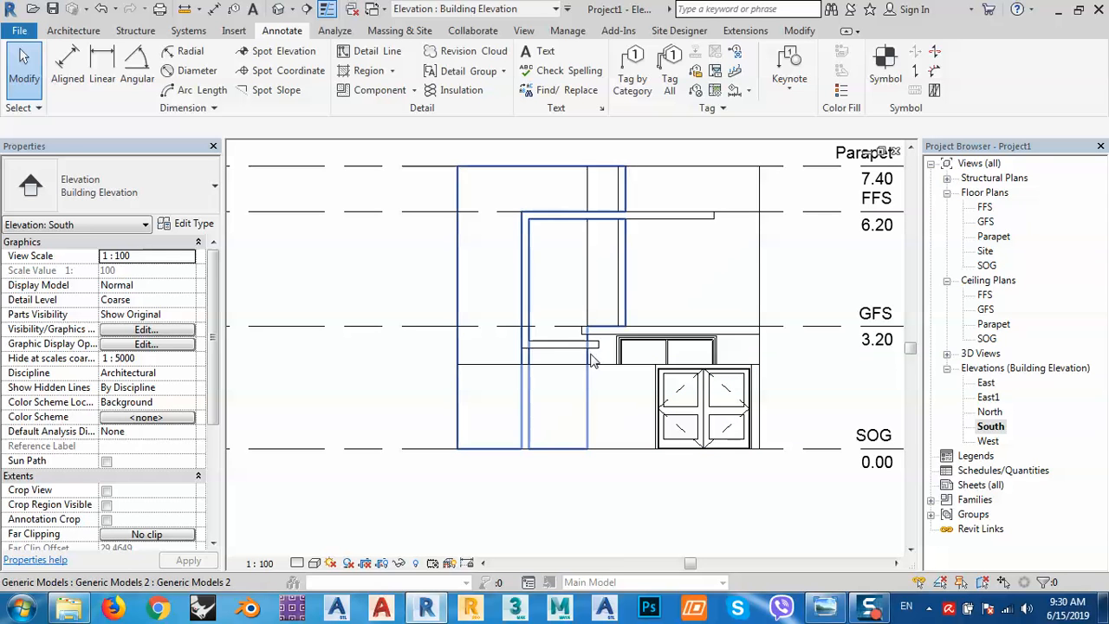
click(592, 362)
Set the South elevation to Fine detail level and Wireframe visual style.
click(314, 563)
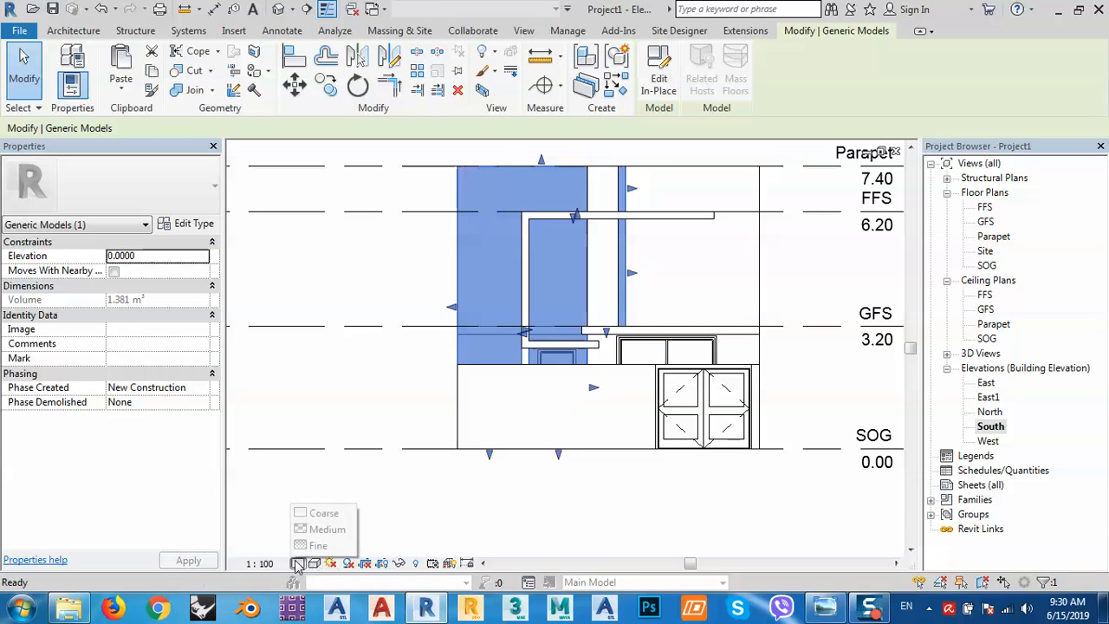
click(323, 545)
click(314, 563)
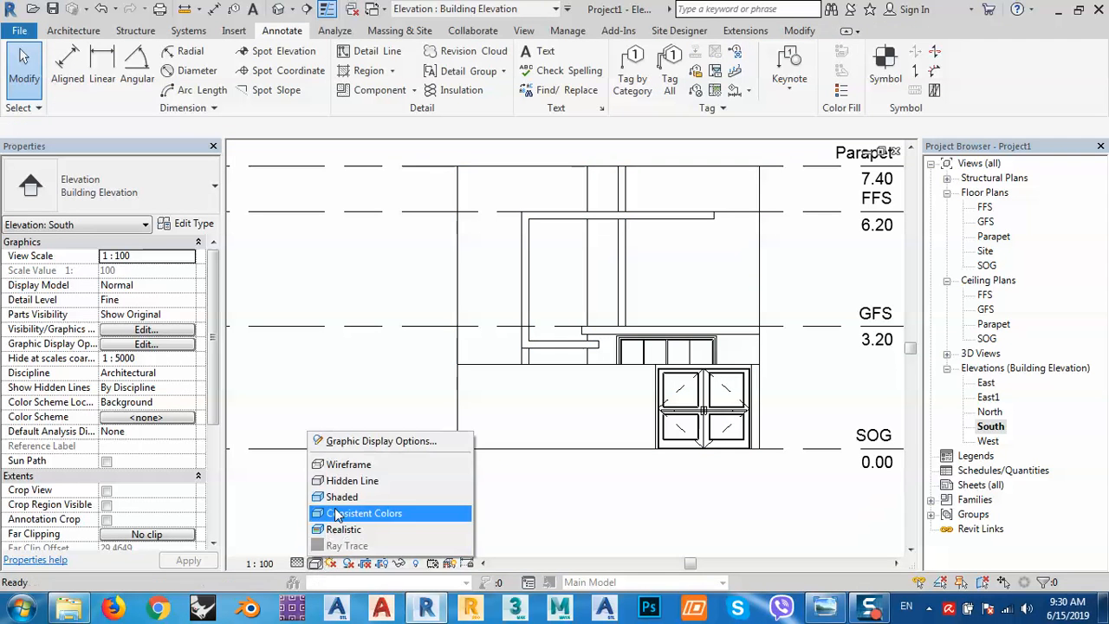
click(342, 463)
scroll(566, 383, up, 2)
scroll(566, 384, up, 1)
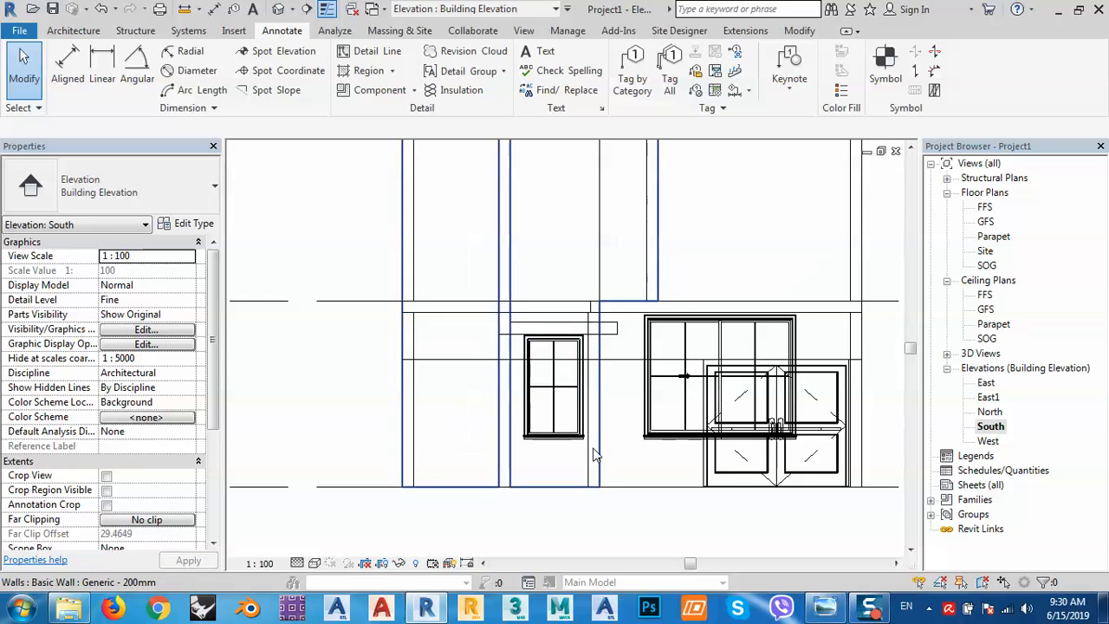
Select the facade frame generic model and open it for in-place editing.
click(582, 414)
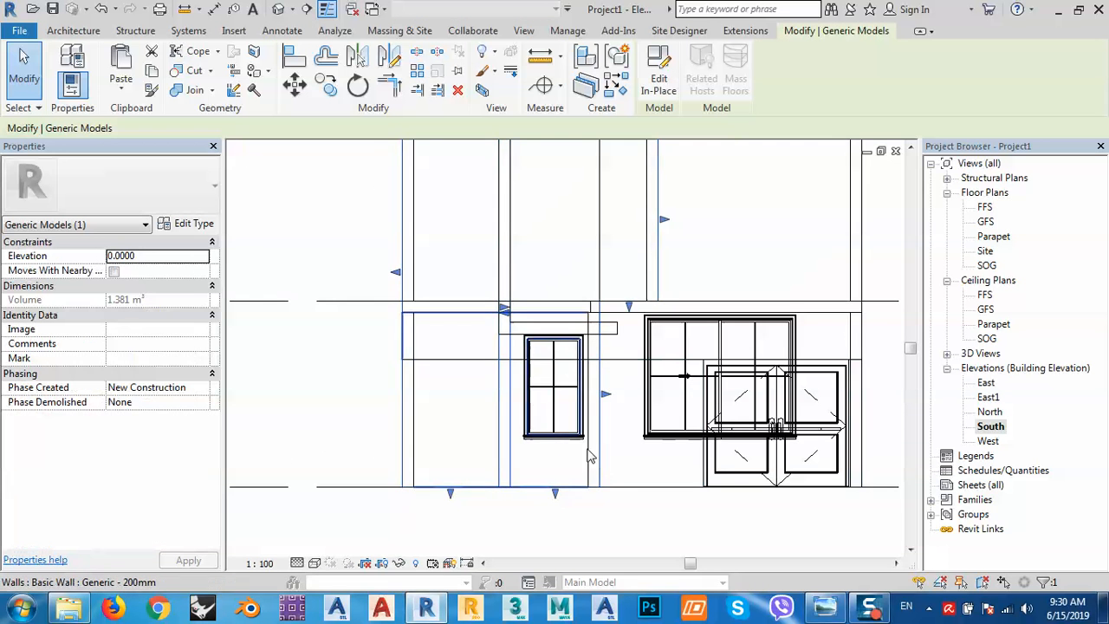
scroll(589, 433, up, 3)
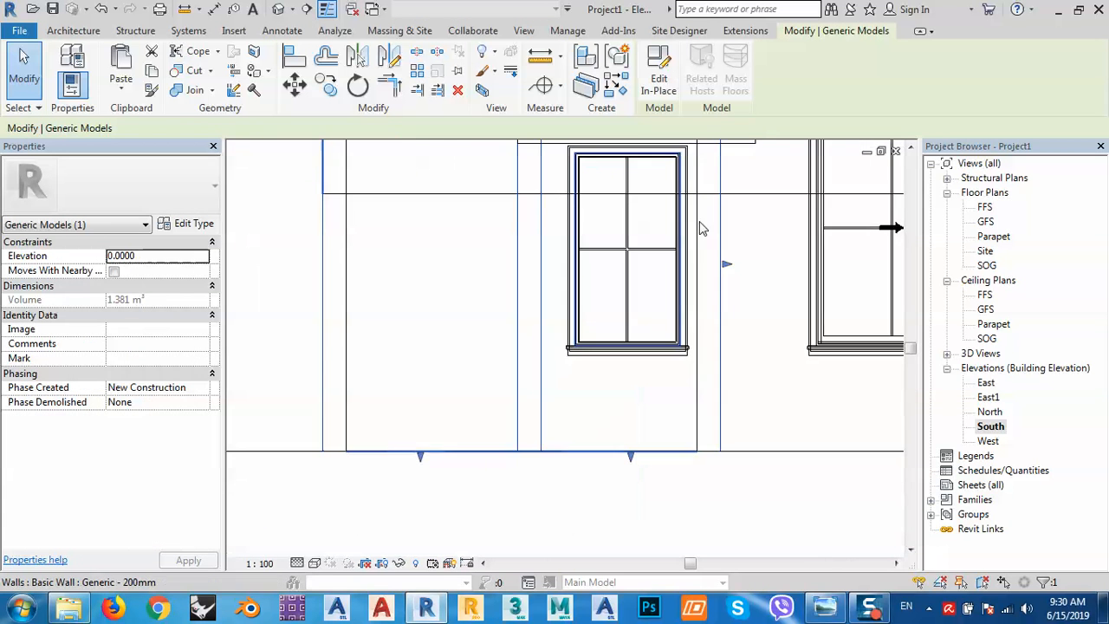
click(658, 74)
Edit the frame extrusion's sketch and pick the window's left, top and right edges as lines.
middle_drag(644, 196, 509, 246)
click(576, 360)
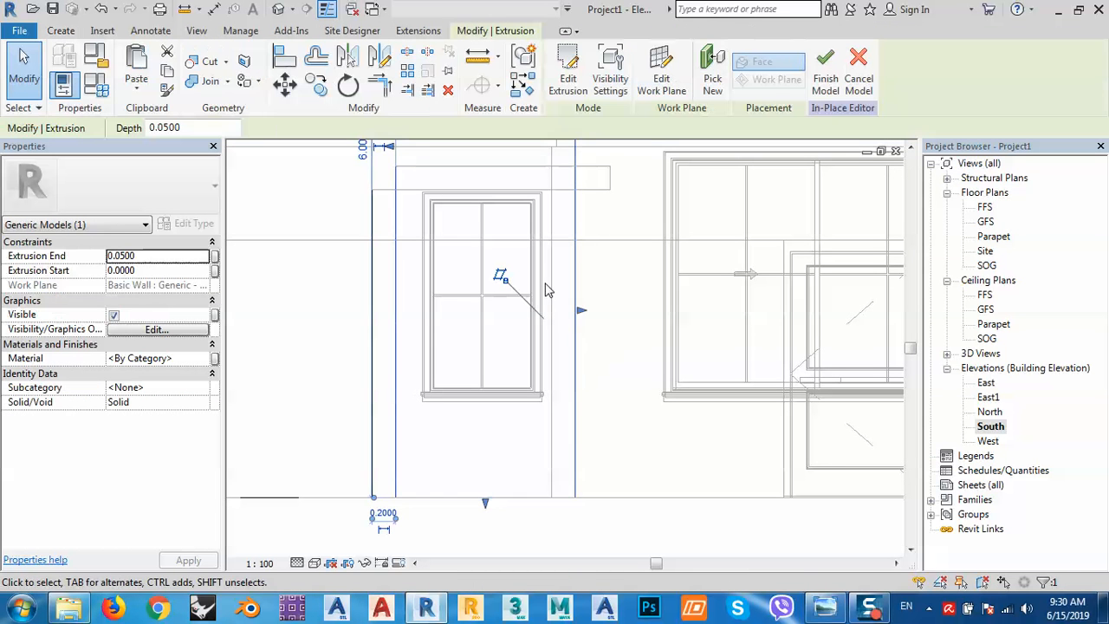
click(569, 73)
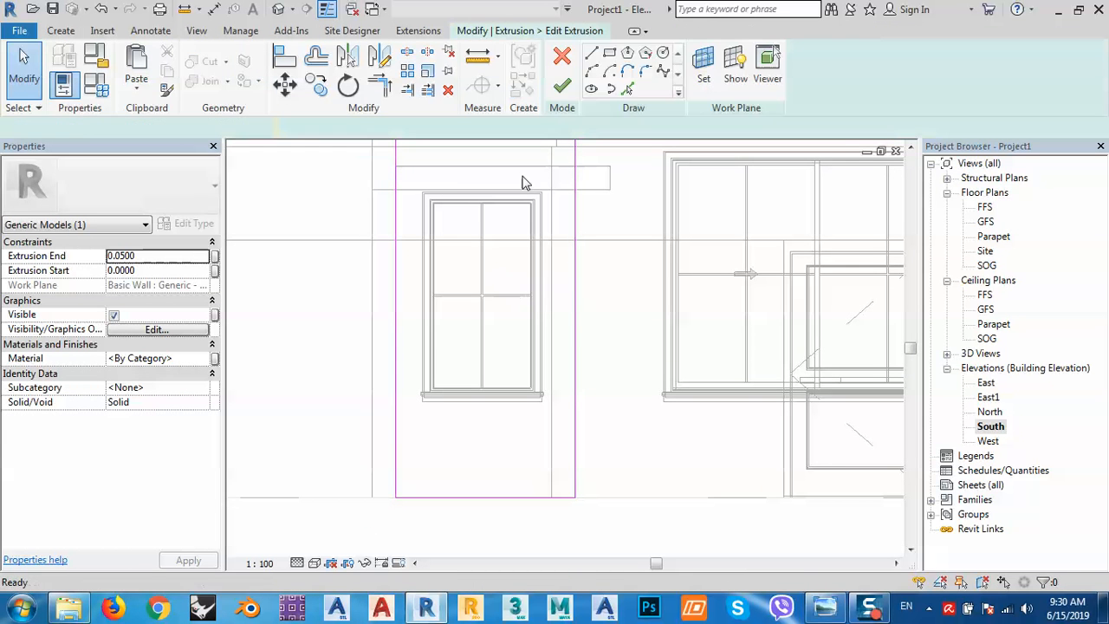
click(626, 89)
scroll(425, 199, up, 5)
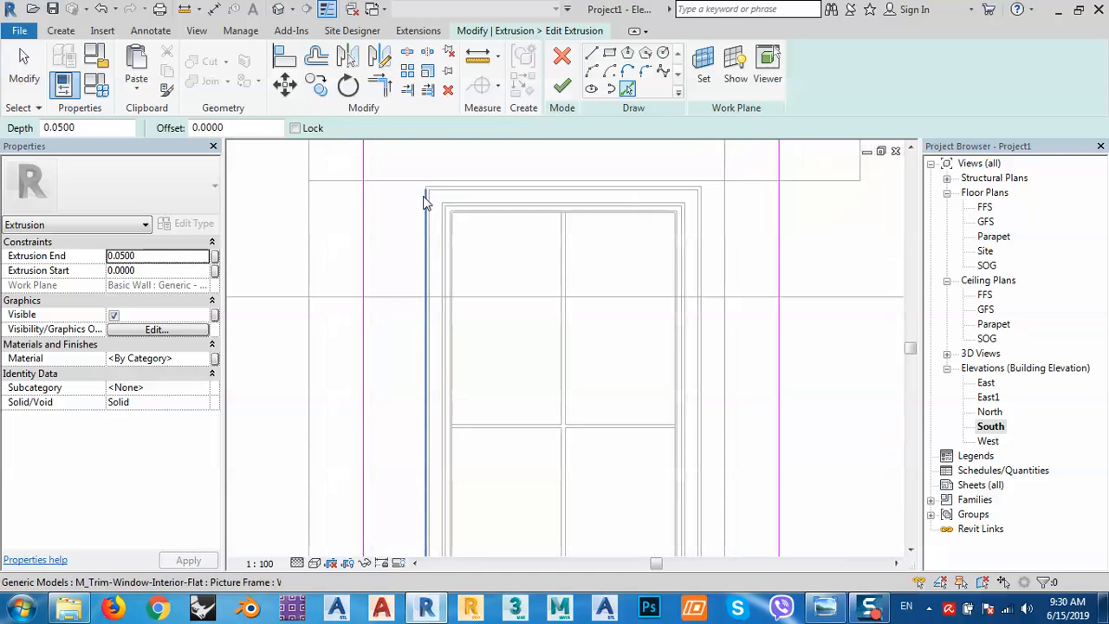
click(424, 199)
click(508, 187)
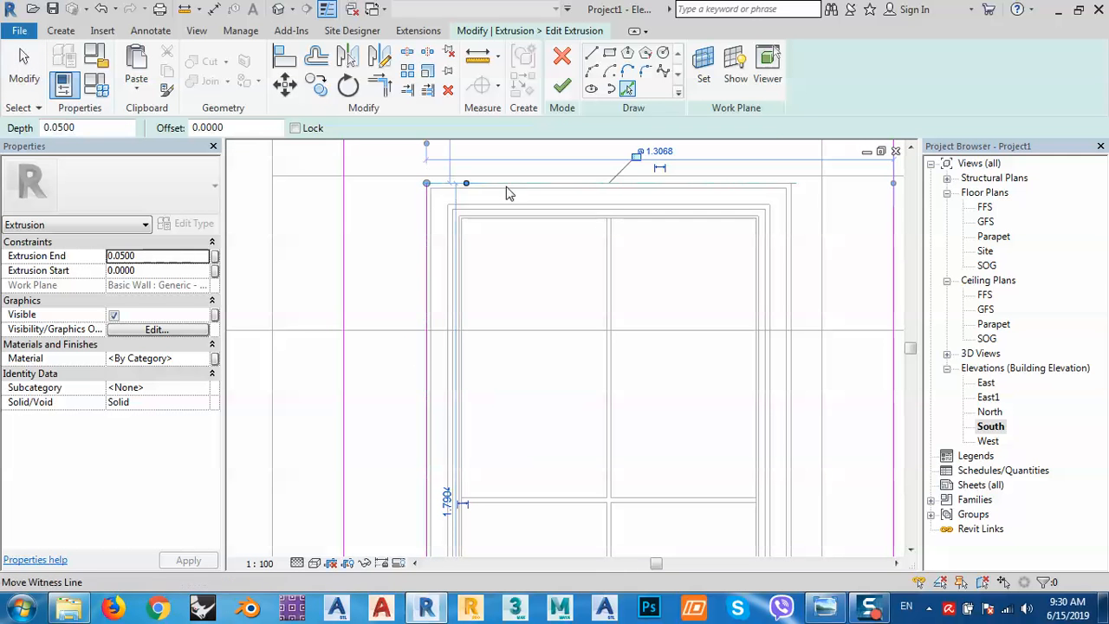
click(793, 259)
Add the window's bottom edge to the frame sketch.
middle_drag(714, 348, 638, 188)
middle_drag(603, 426, 612, 146)
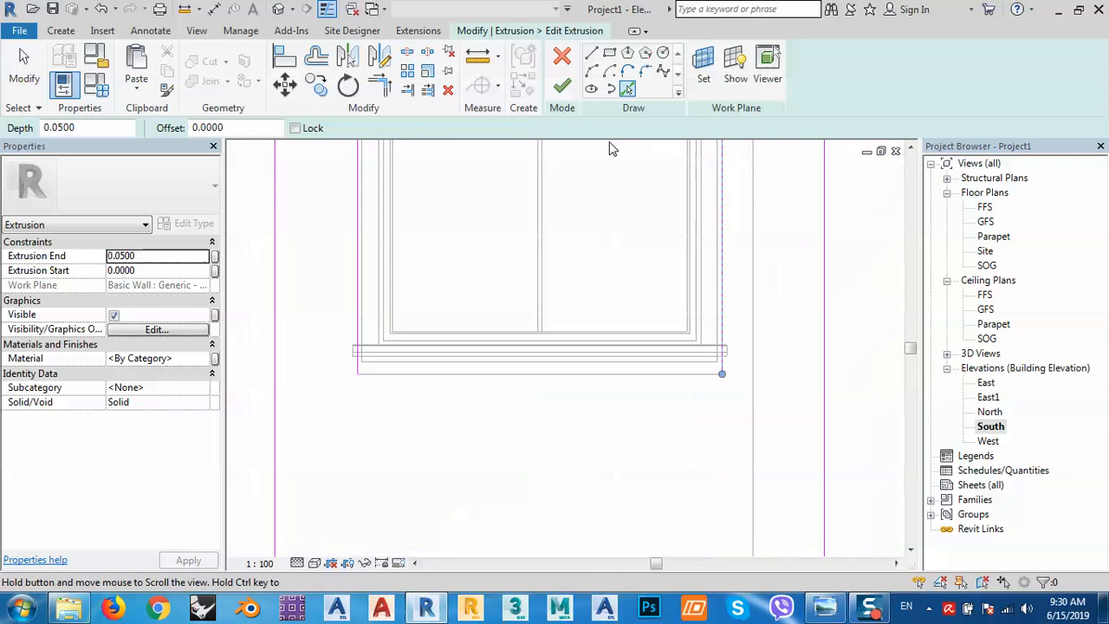
middle_drag(633, 386, 643, 277)
scroll(663, 277, up, 2)
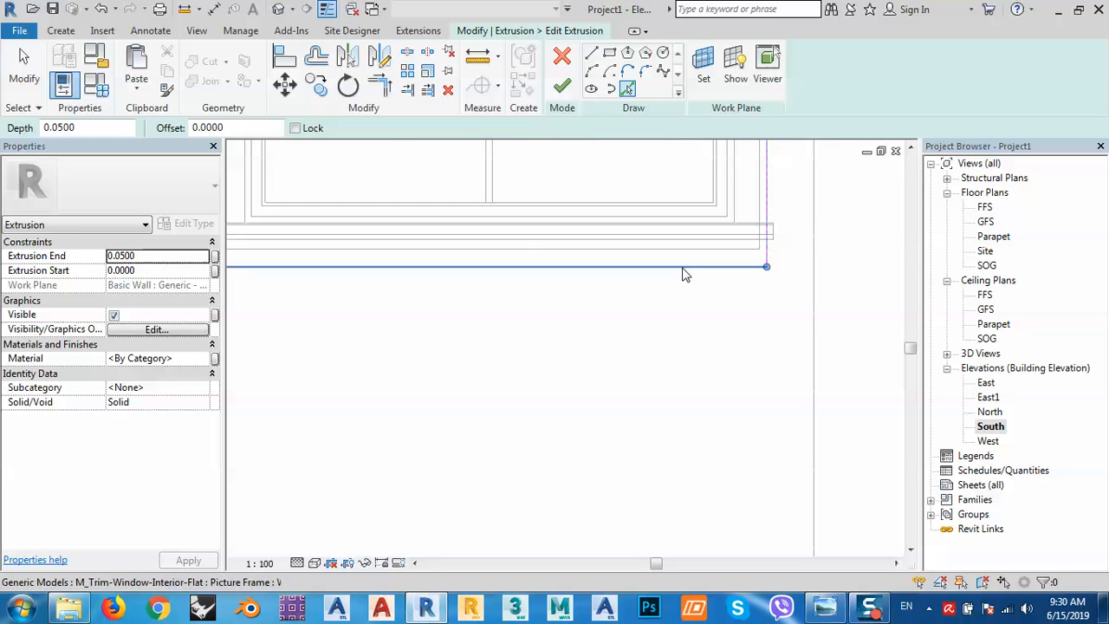
click(681, 277)
middle_drag(681, 278, 696, 389)
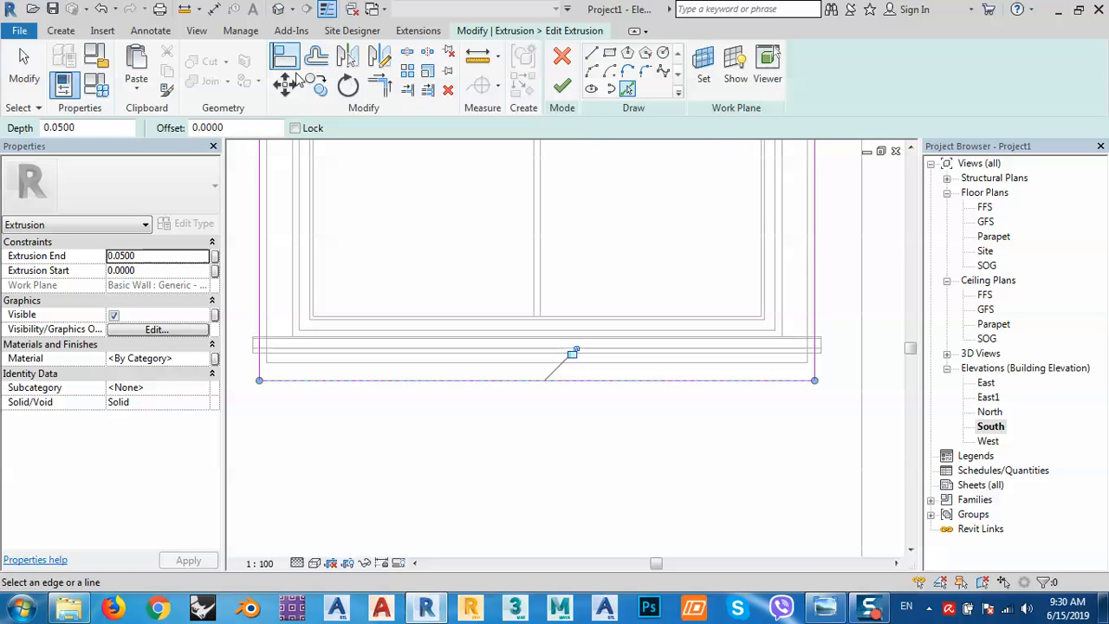
Pick the window's top edge again to trace the frame outline.
click(386, 95)
scroll(423, 376, down, 2)
scroll(433, 343, down, 2)
middle_drag(431, 212, 480, 450)
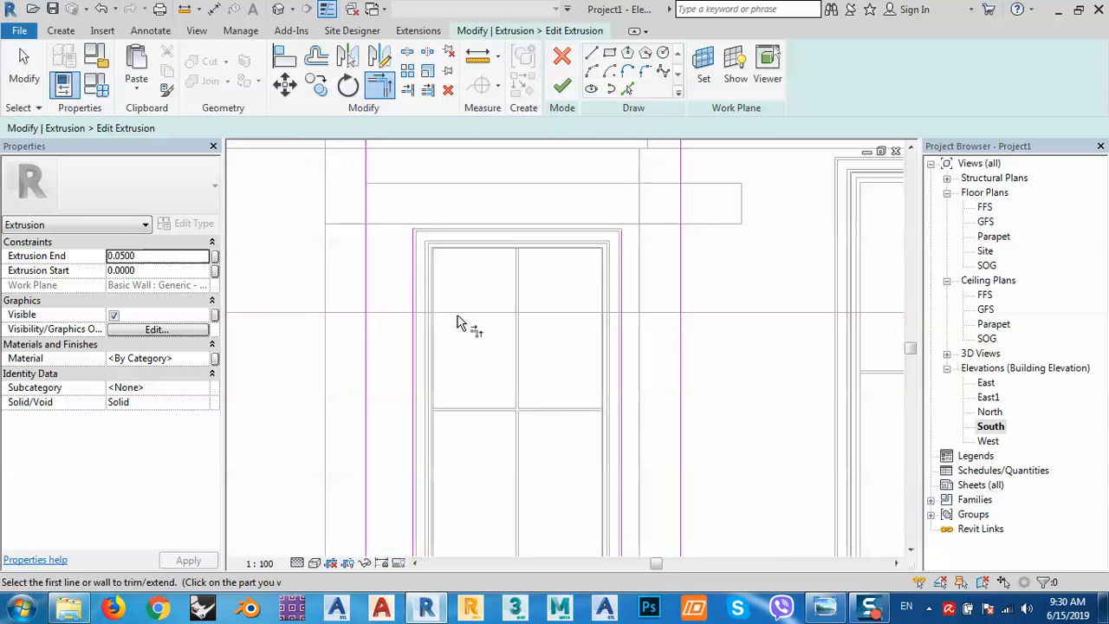
middle_drag(436, 259, 431, 349)
scroll(431, 353, up, 2)
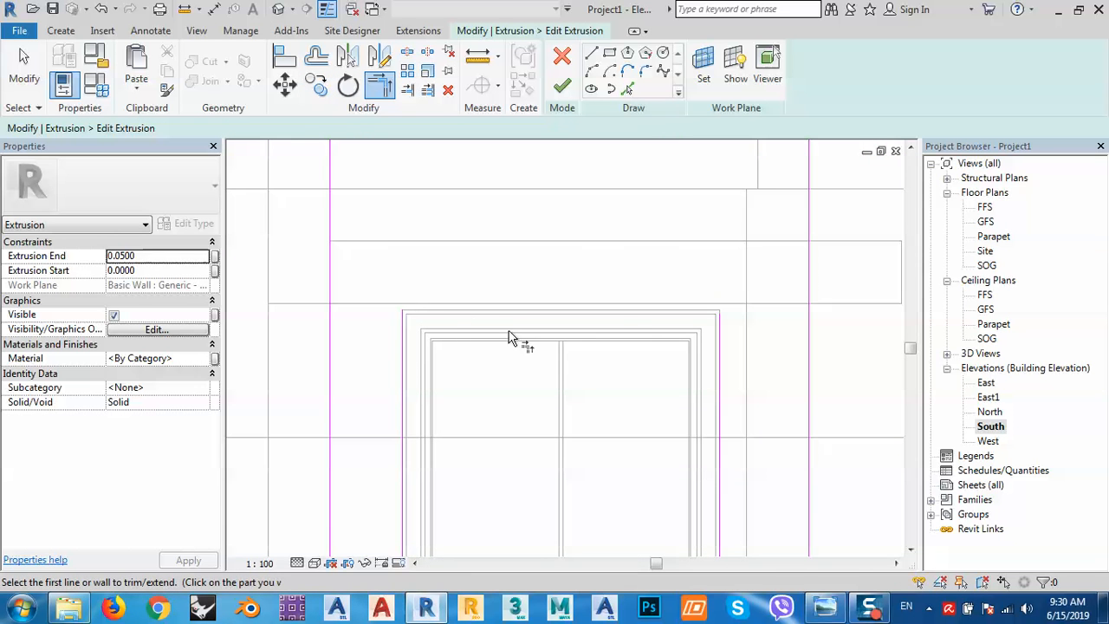
click(629, 89)
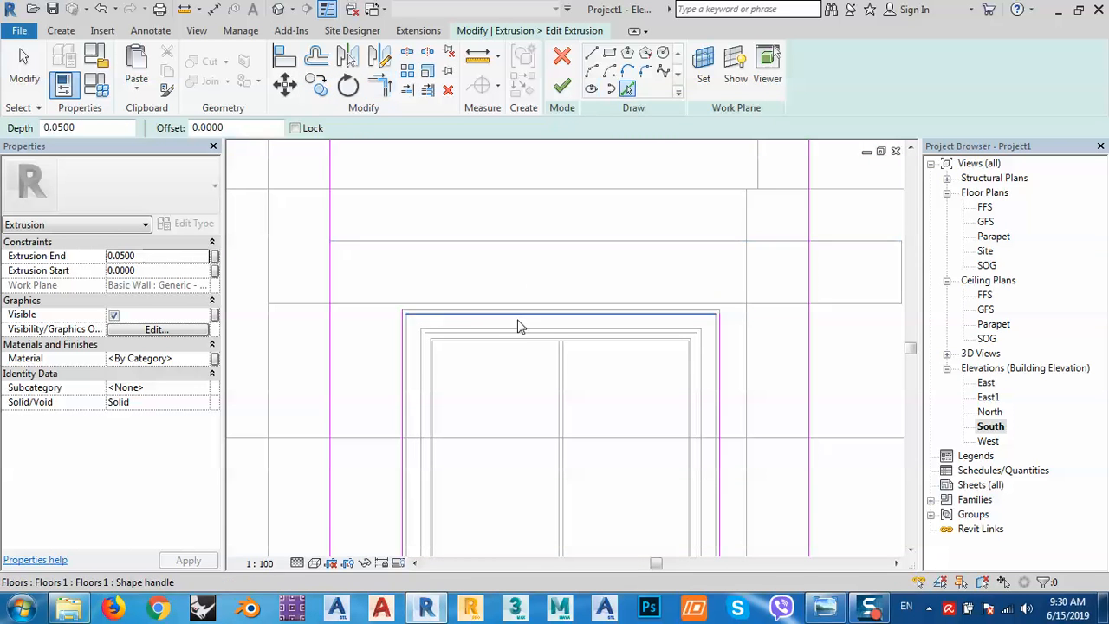
scroll(494, 316, up, 2)
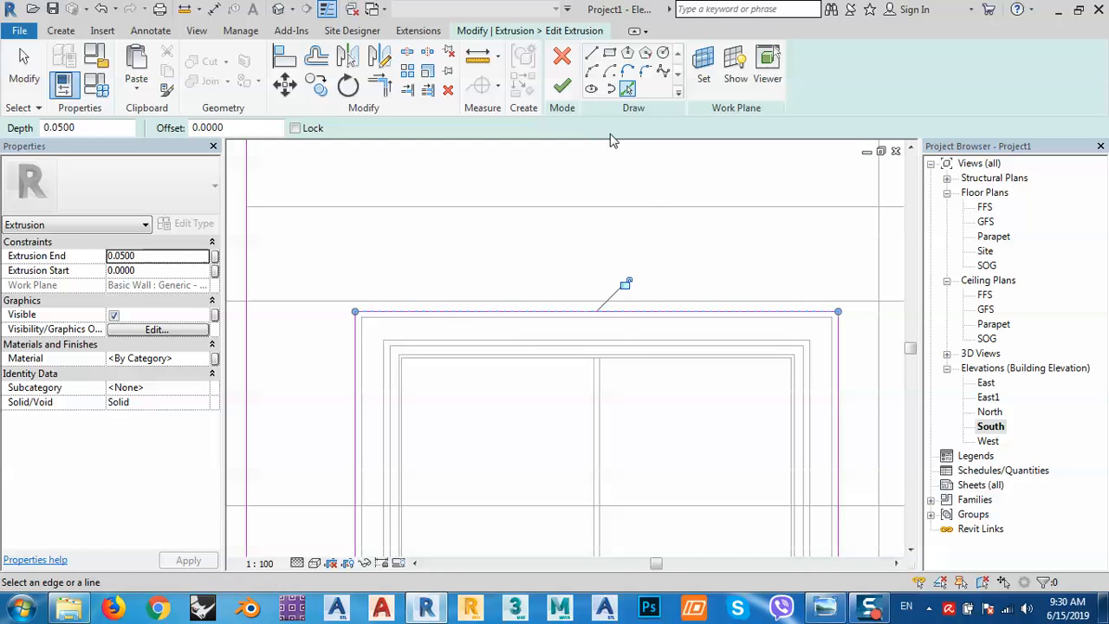
Close the open sketch loop by trimming the top and right lines into a corner.
click(561, 85)
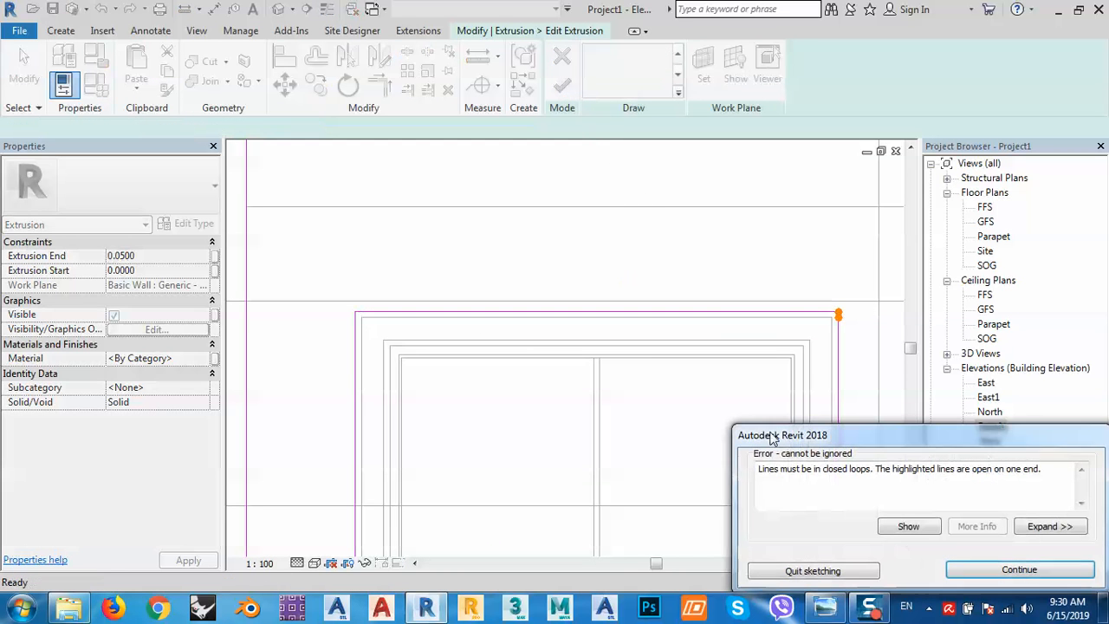
click(976, 570)
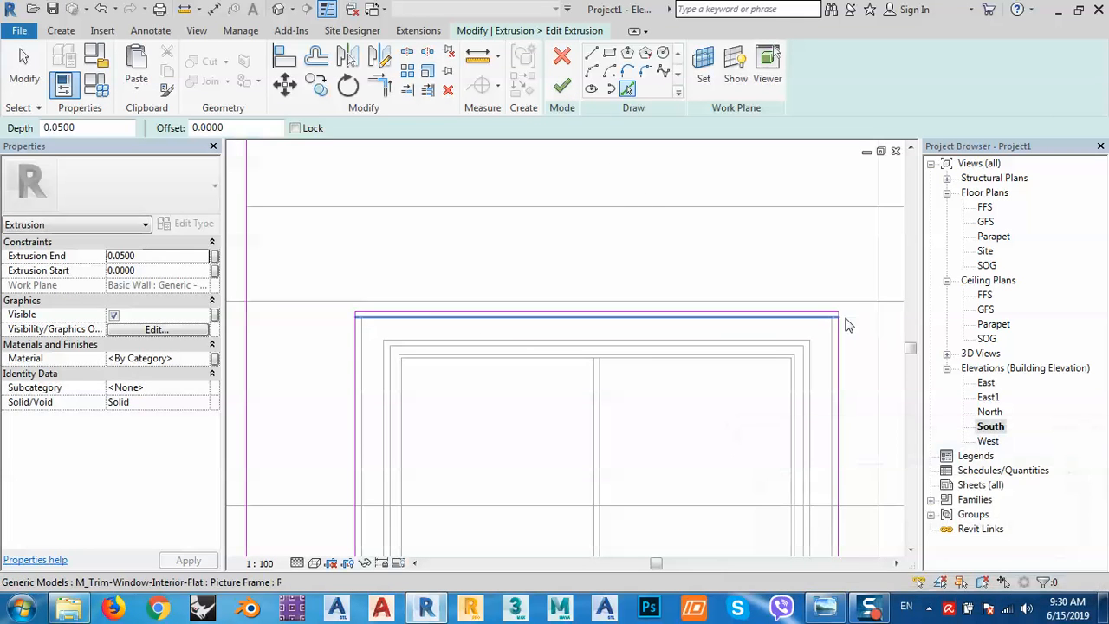
scroll(837, 314, up, 4)
click(380, 84)
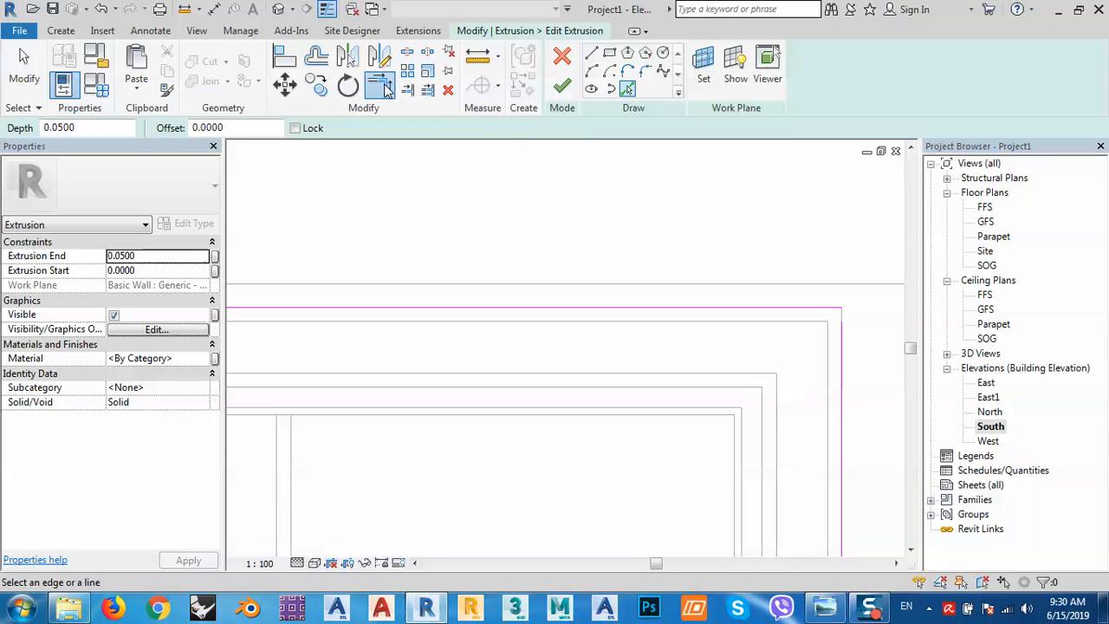
click(825, 309)
click(837, 345)
Finish the extrusion sketch and the in-place frame model.
scroll(754, 252, down, 4)
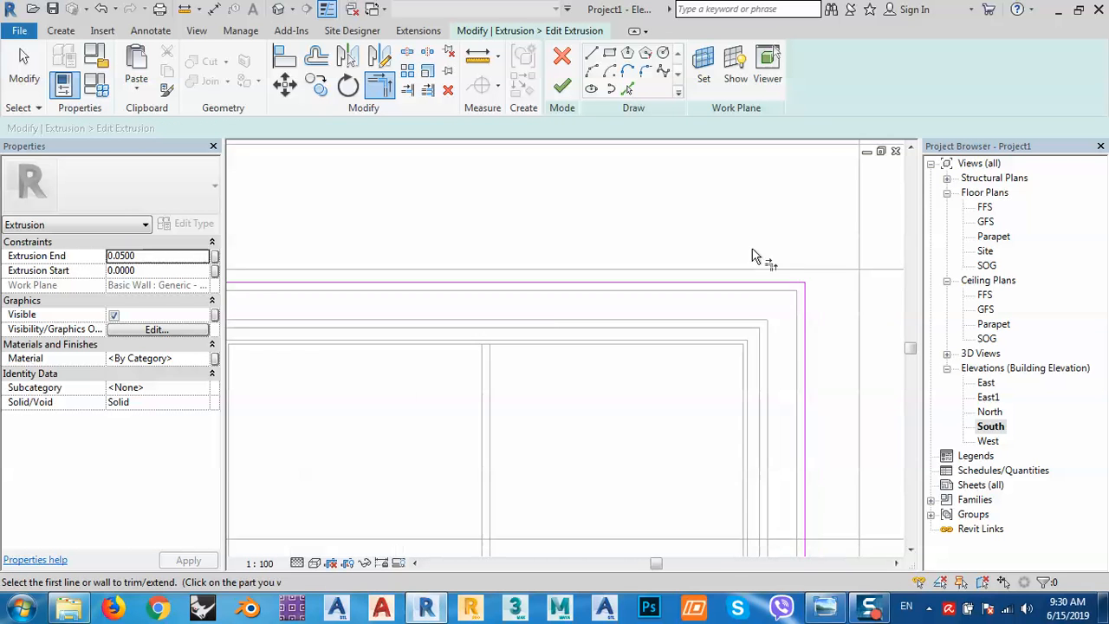
click(562, 85)
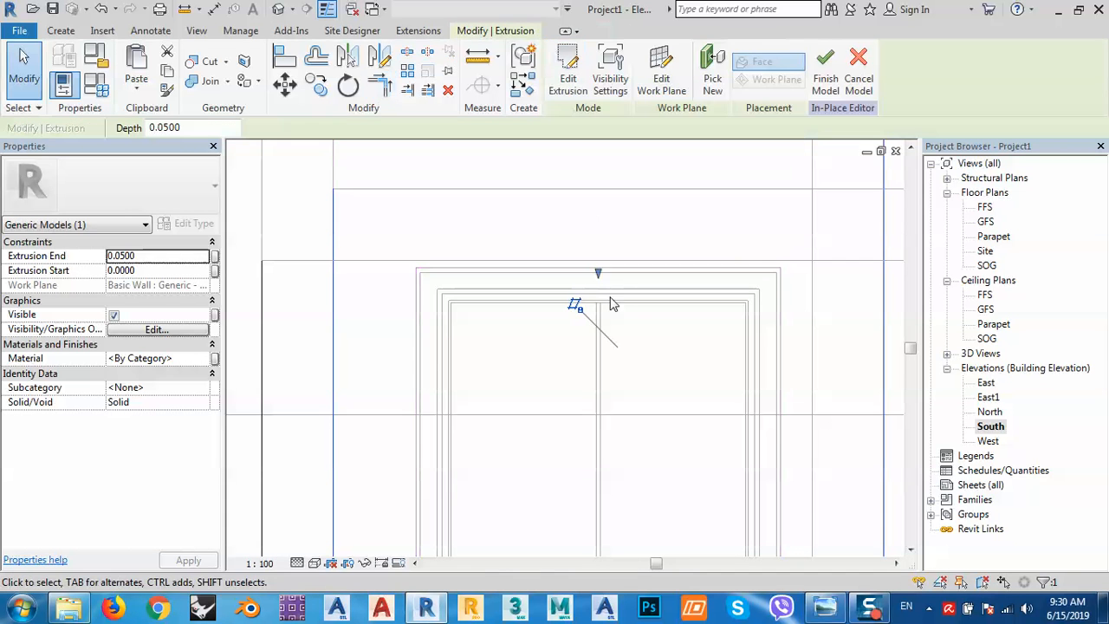
scroll(609, 296, down, 5)
click(823, 78)
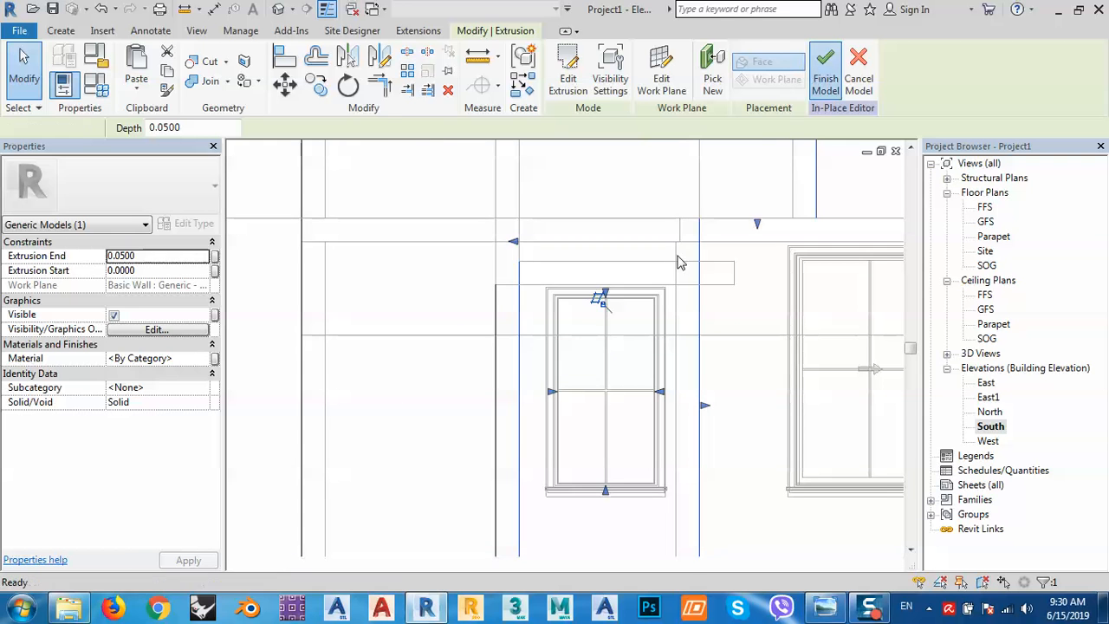
click(276, 12)
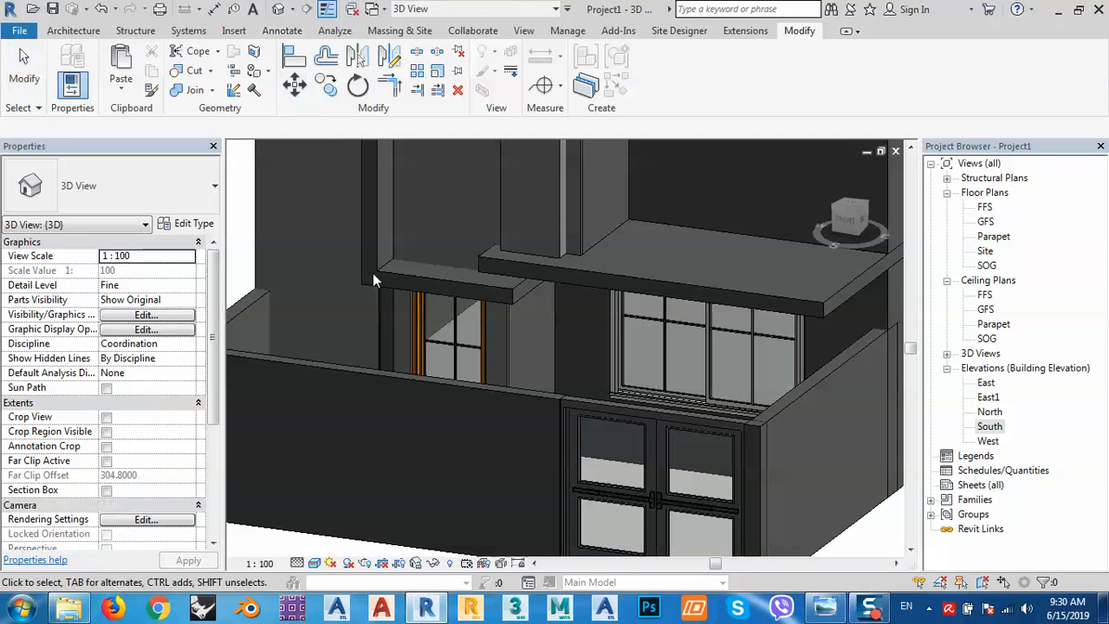
shift+middle_drag(618, 422, 507, 450)
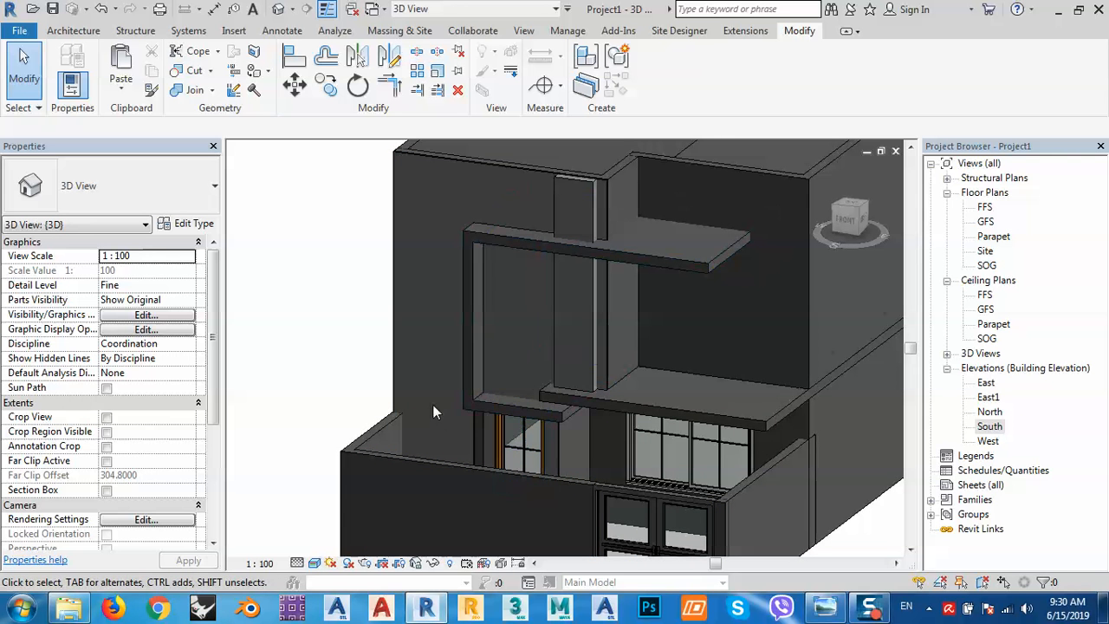
click(394, 381)
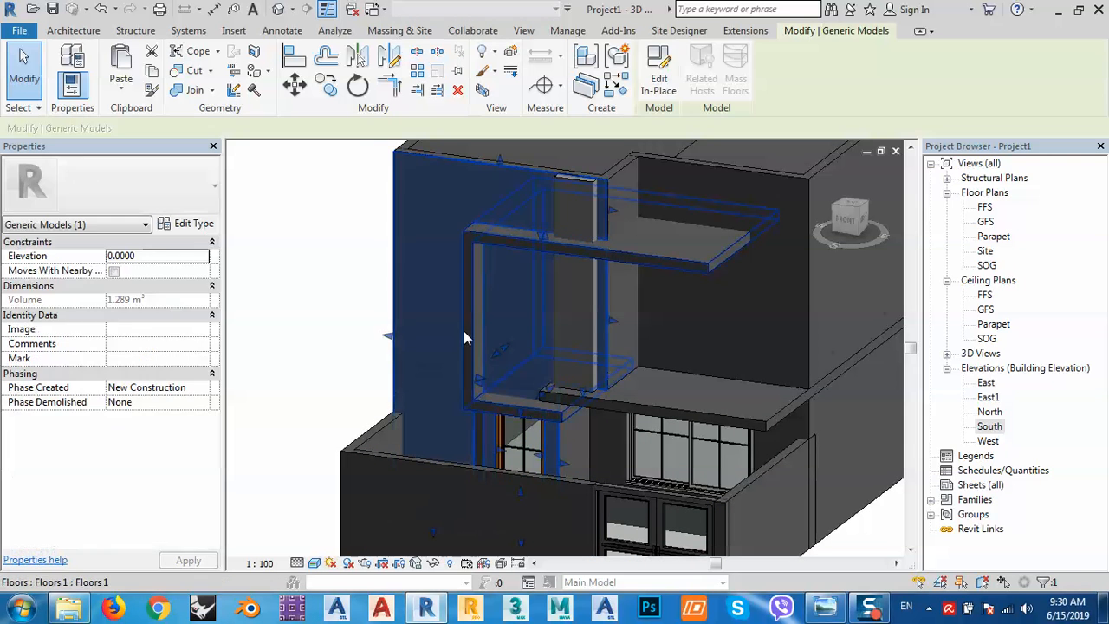
shift+middle_drag(524, 370, 583, 396)
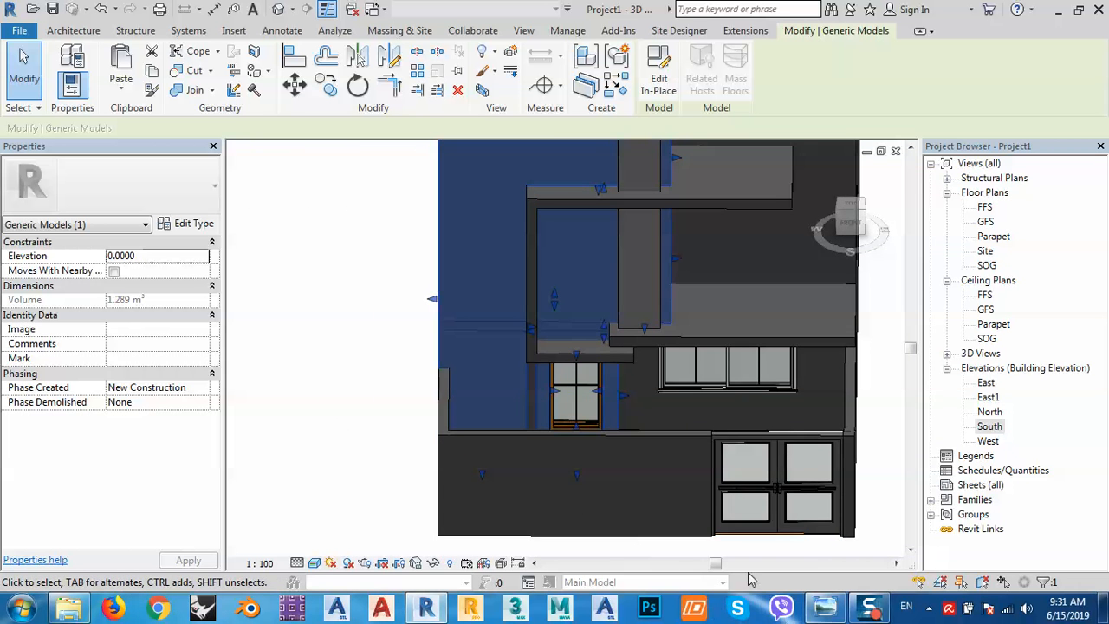
click(825, 607)
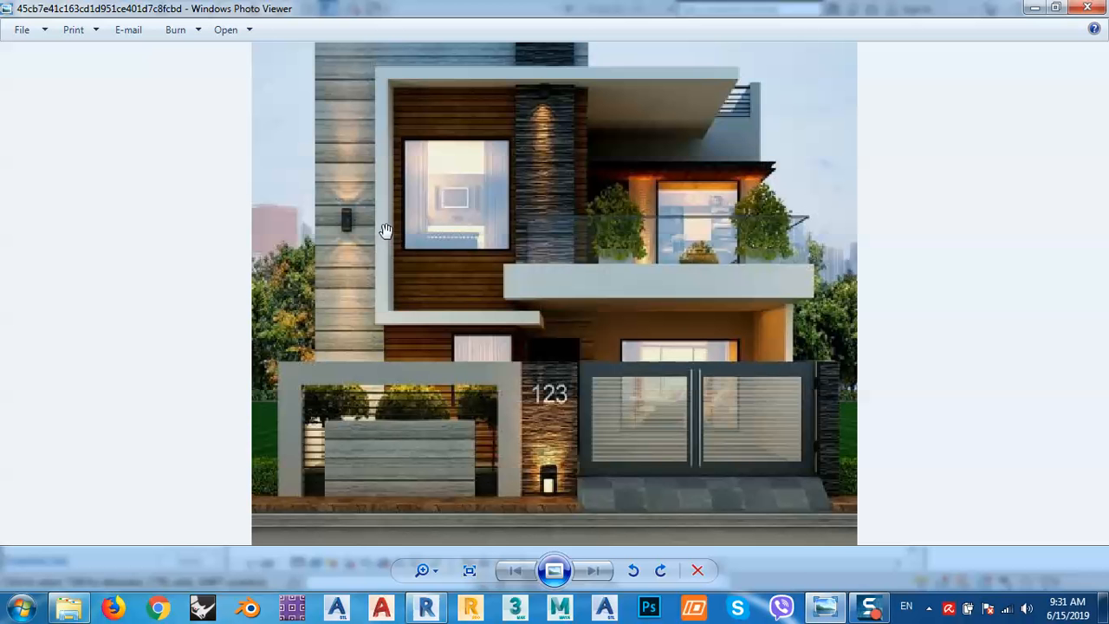
click(822, 612)
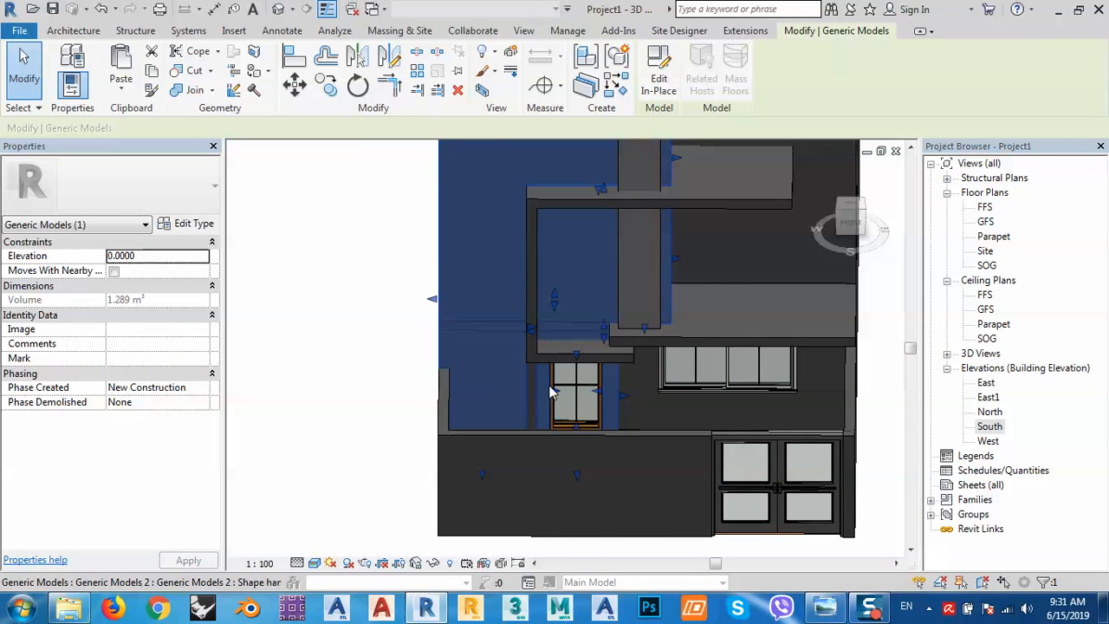
scroll(537, 385, up, 2)
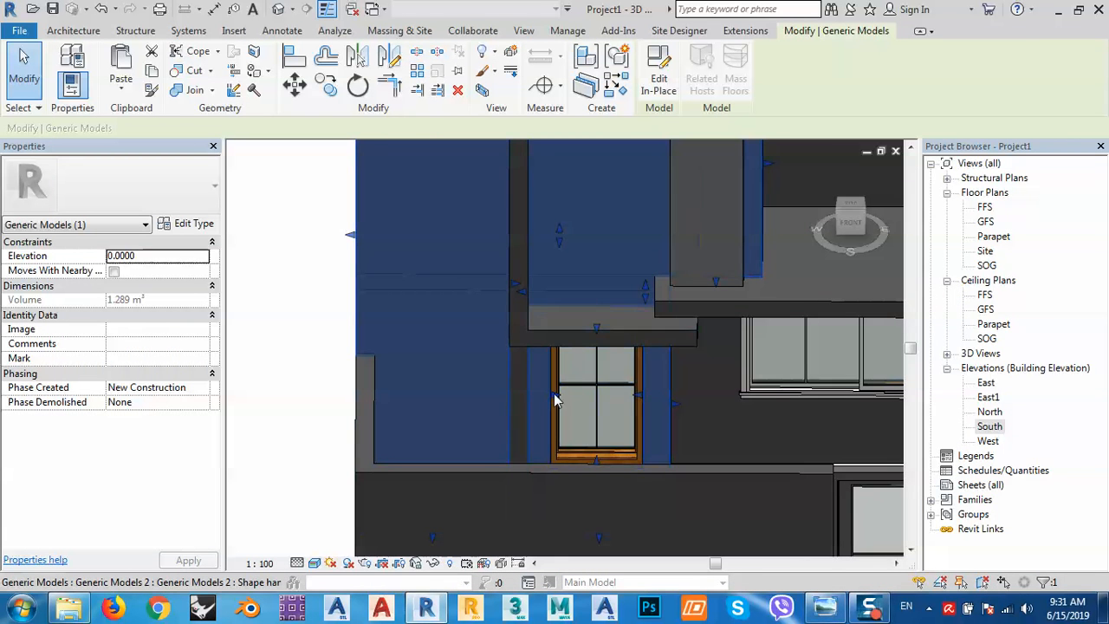
scroll(556, 381, down, 3)
middle_drag(673, 403, 594, 453)
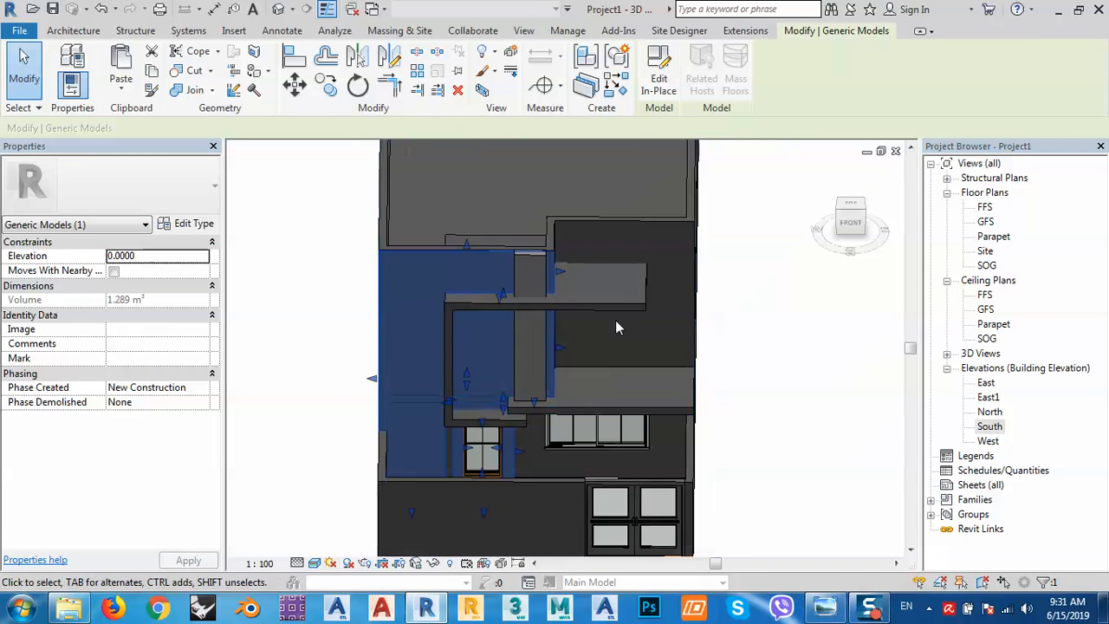
mouse_move(621, 337)
shift+middle_down()
mouse_move(622, 307)
mouse_move(622, 316)
shift+middle_up()
Place an M_Window-Sliding-Double 1800 x 1500mm window in the upper wall of the FFS plan.
double_click(985, 208)
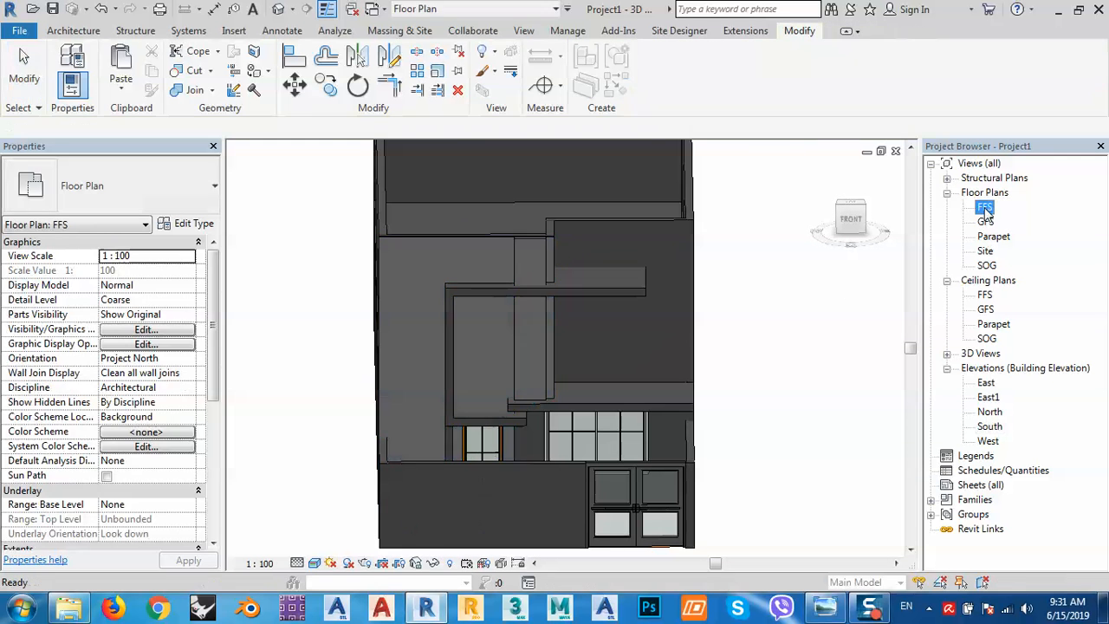
scroll(676, 390, up, 5)
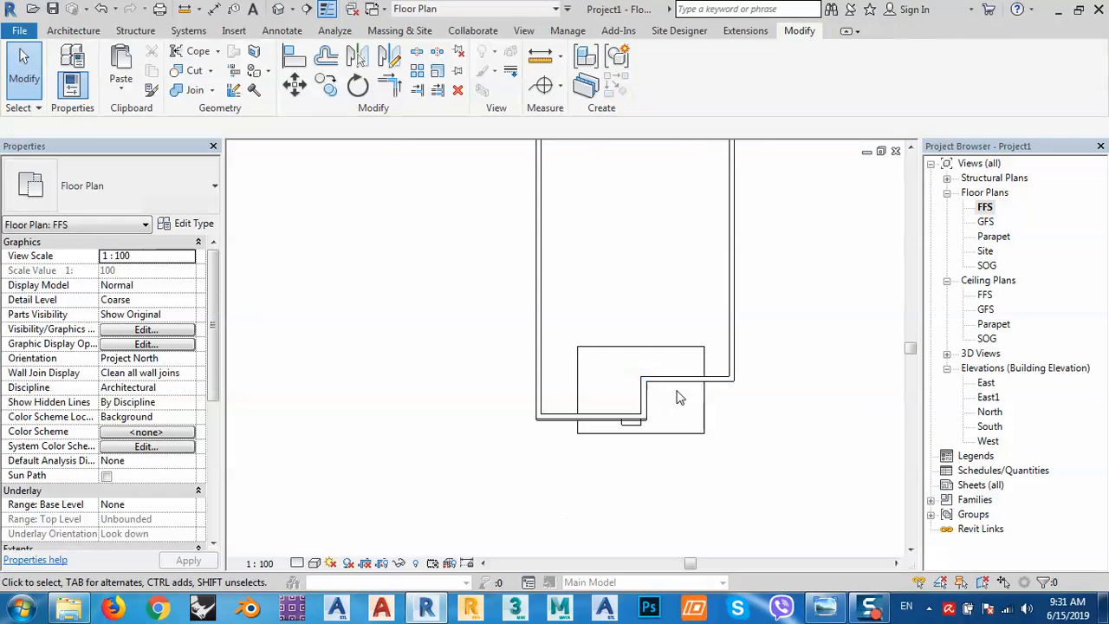
click(71, 31)
click(138, 65)
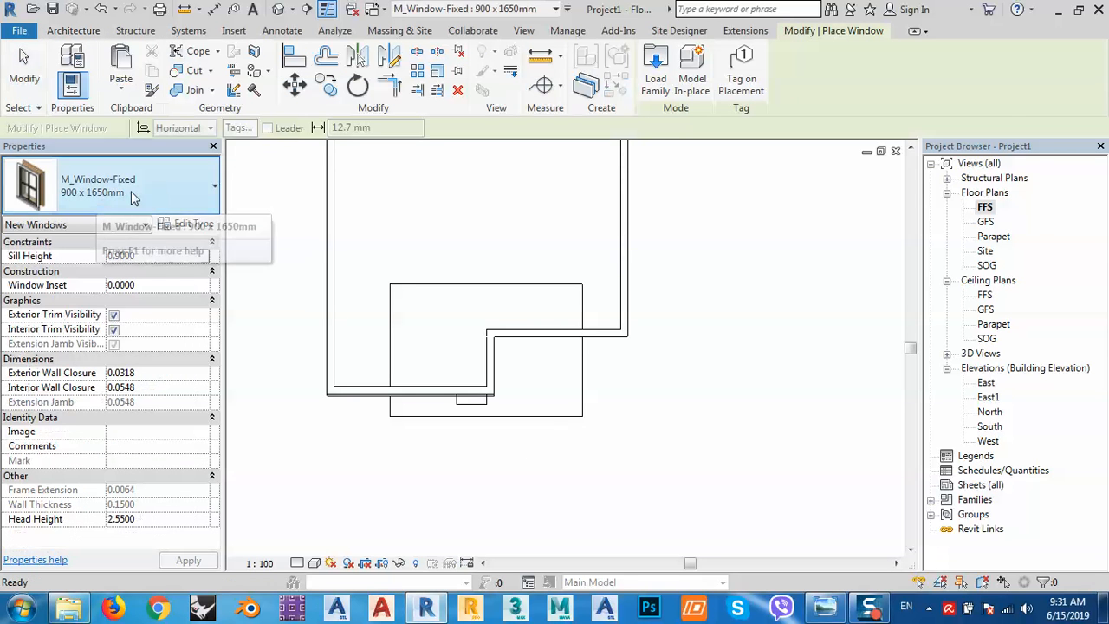
click(177, 187)
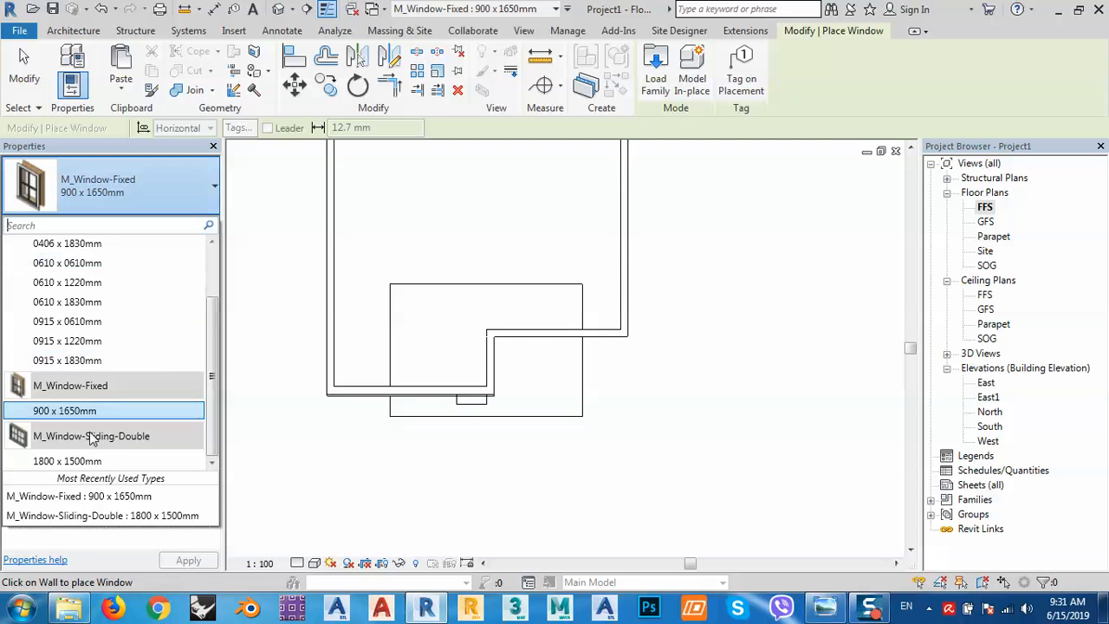
click(87, 462)
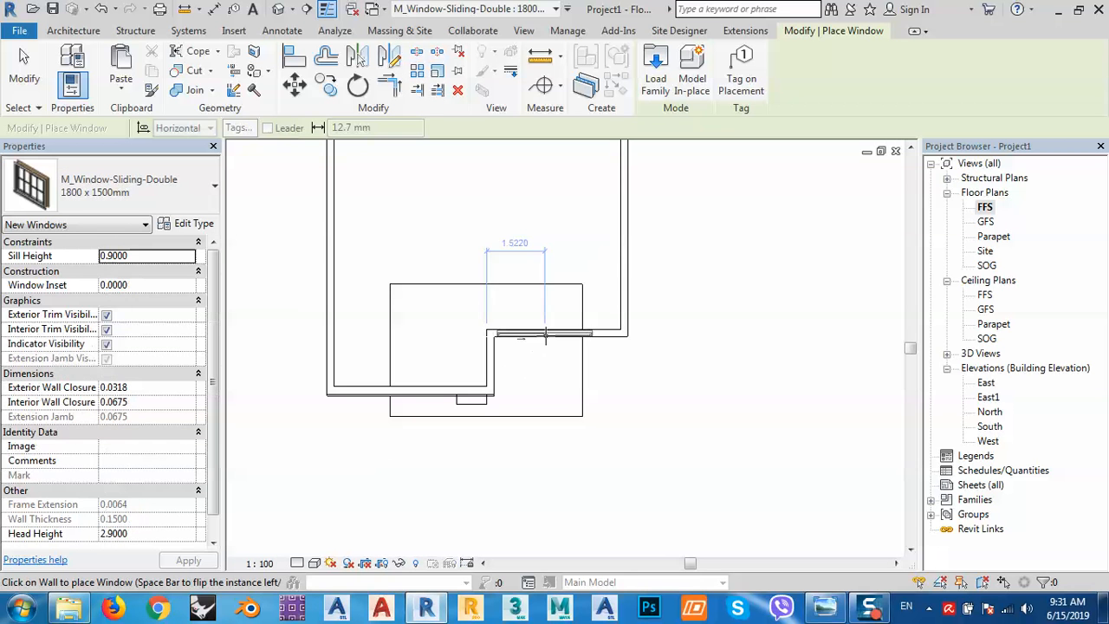
scroll(558, 338, up, 2)
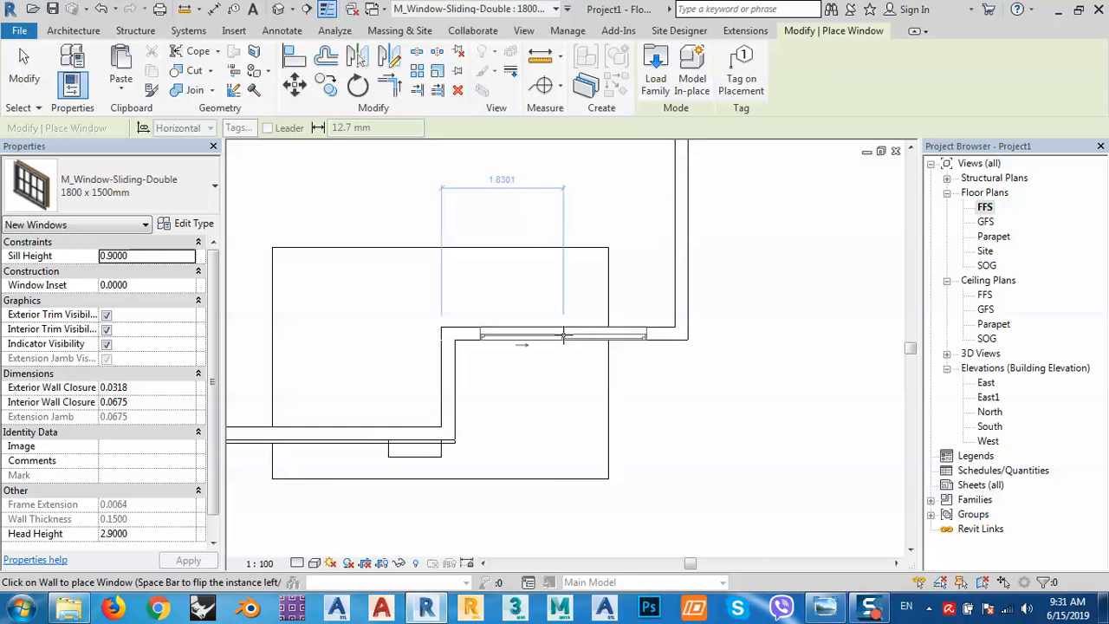
click(563, 336)
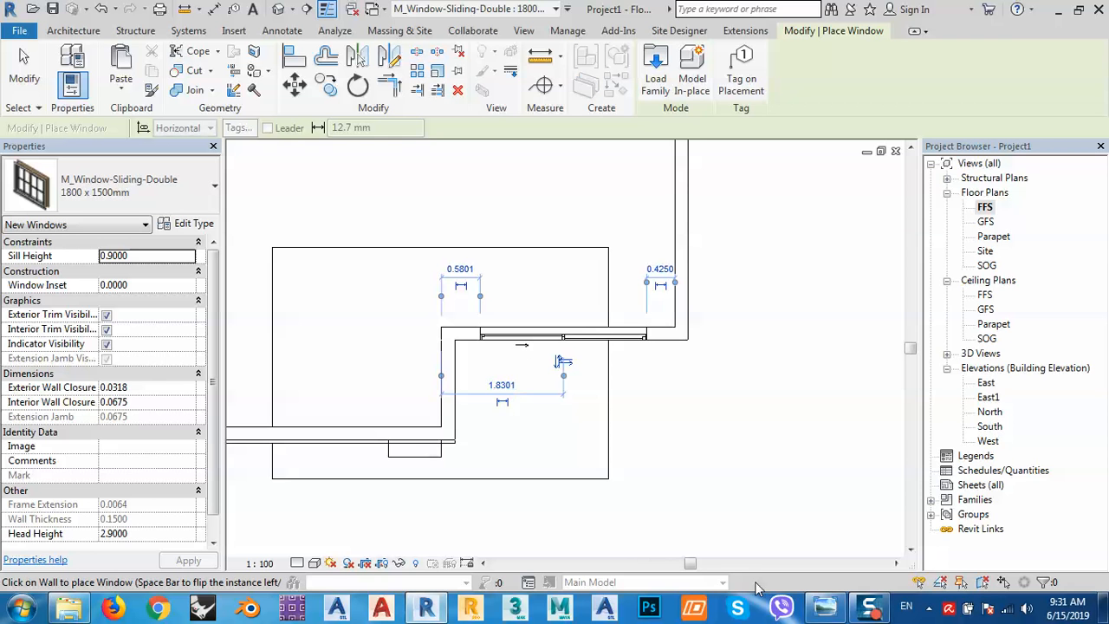
Check the reference house photo, then open the window's type properties.
click(822, 607)
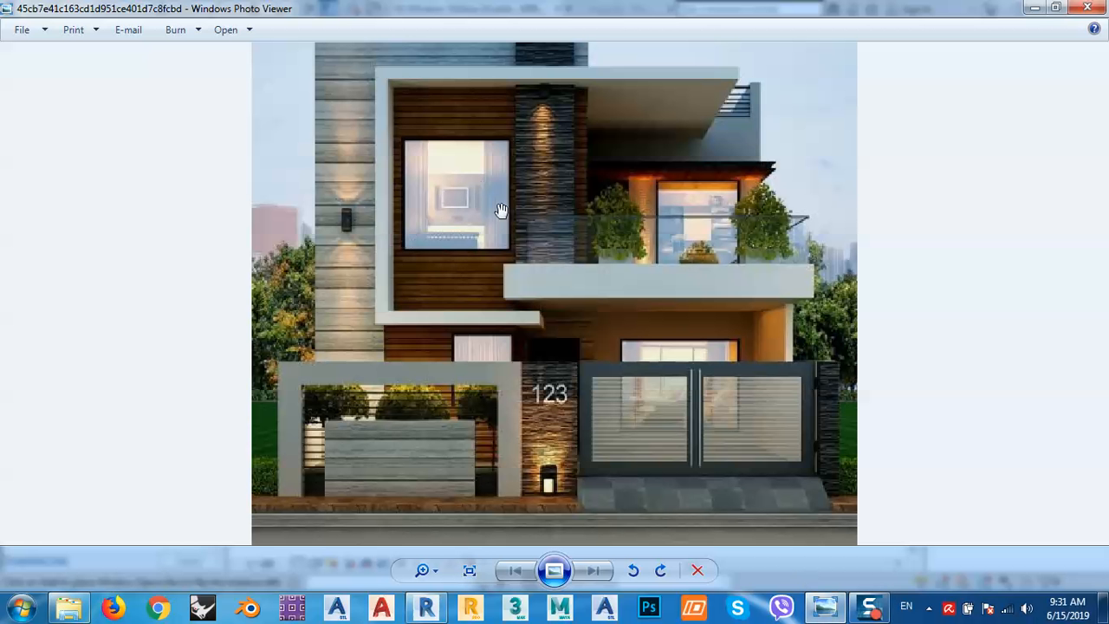
click(1031, 10)
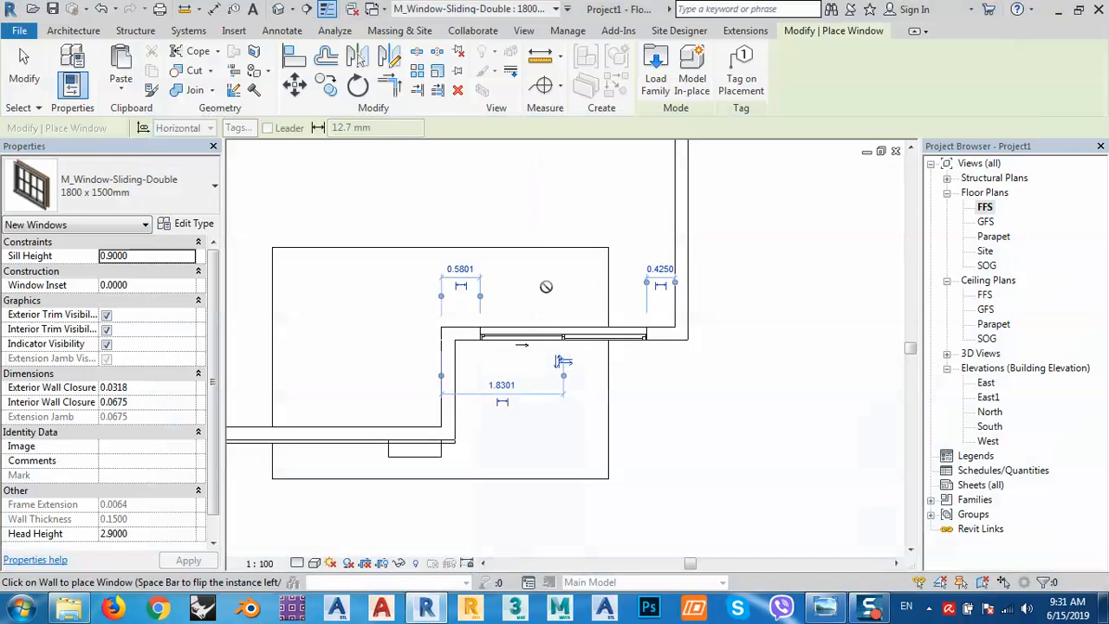
click(196, 225)
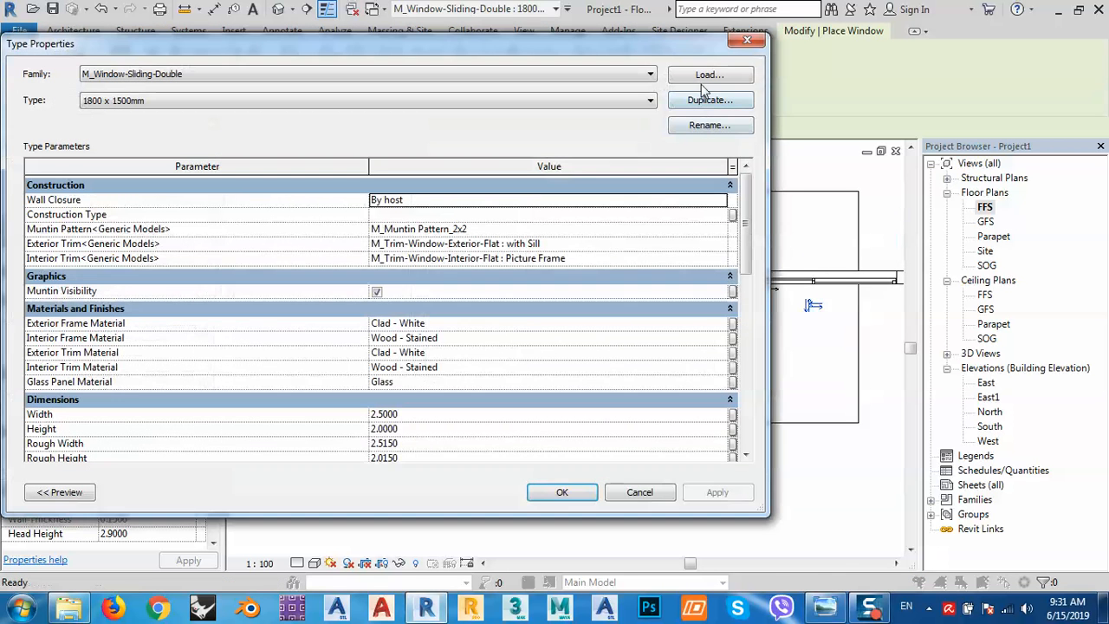
Duplicate the window type as 1800 x 1500mm 2 and place it in the lower wall.
click(704, 101)
key(Escape)
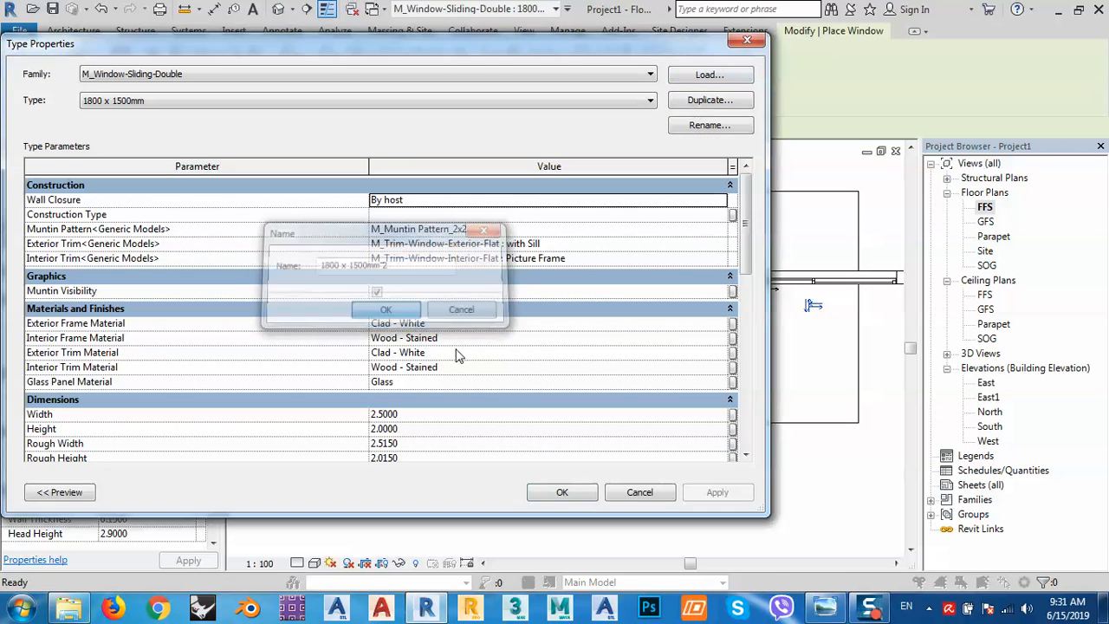
click(563, 492)
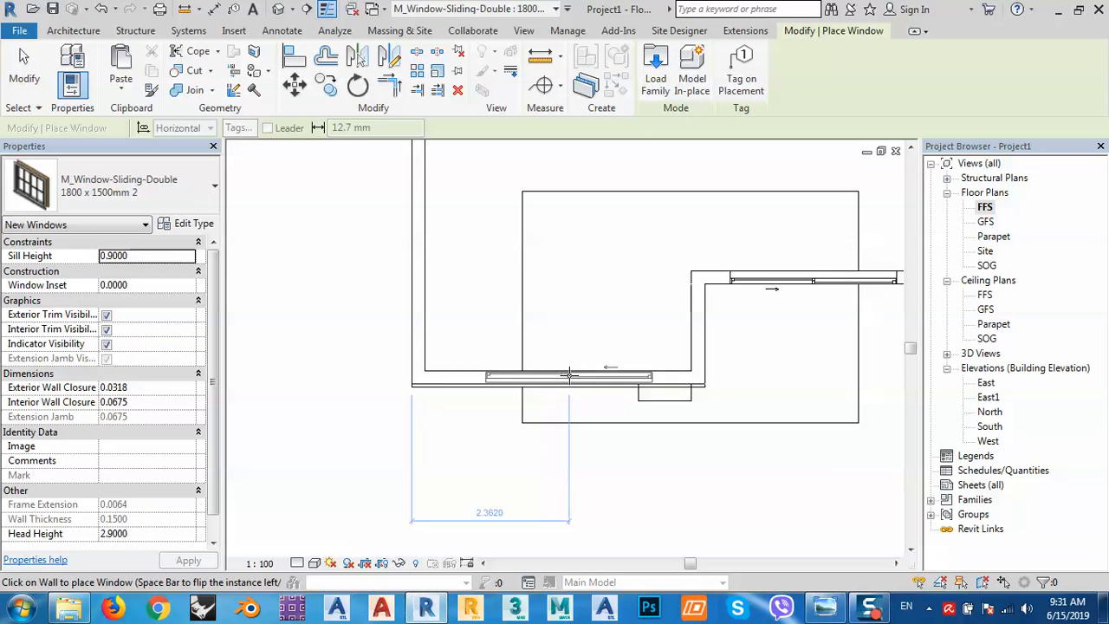
click(576, 427)
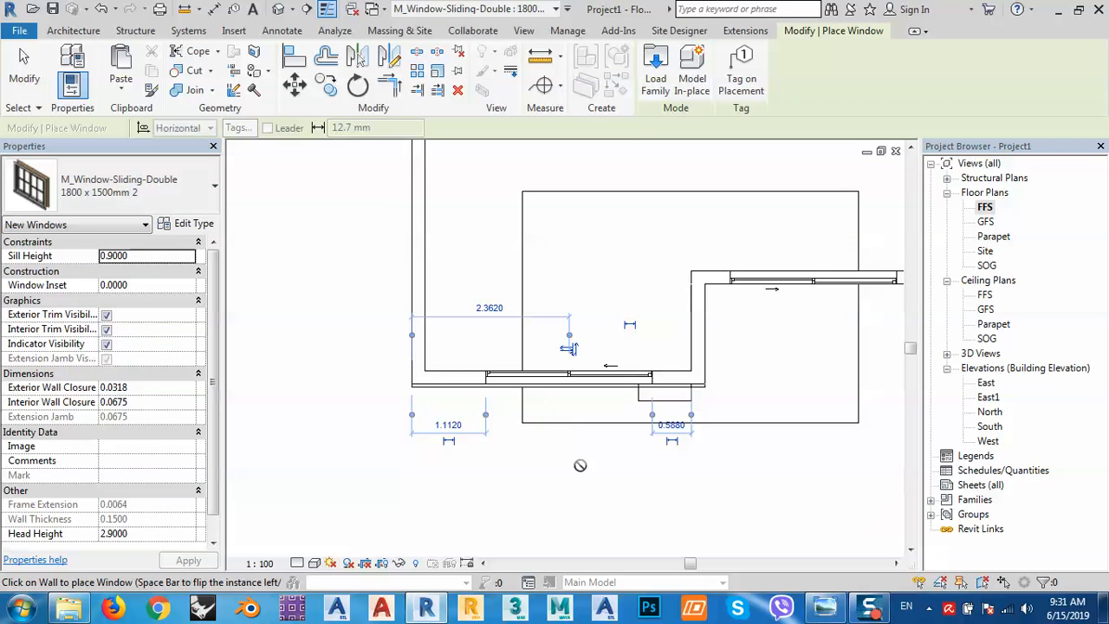
key(Escape)
key(Escape)
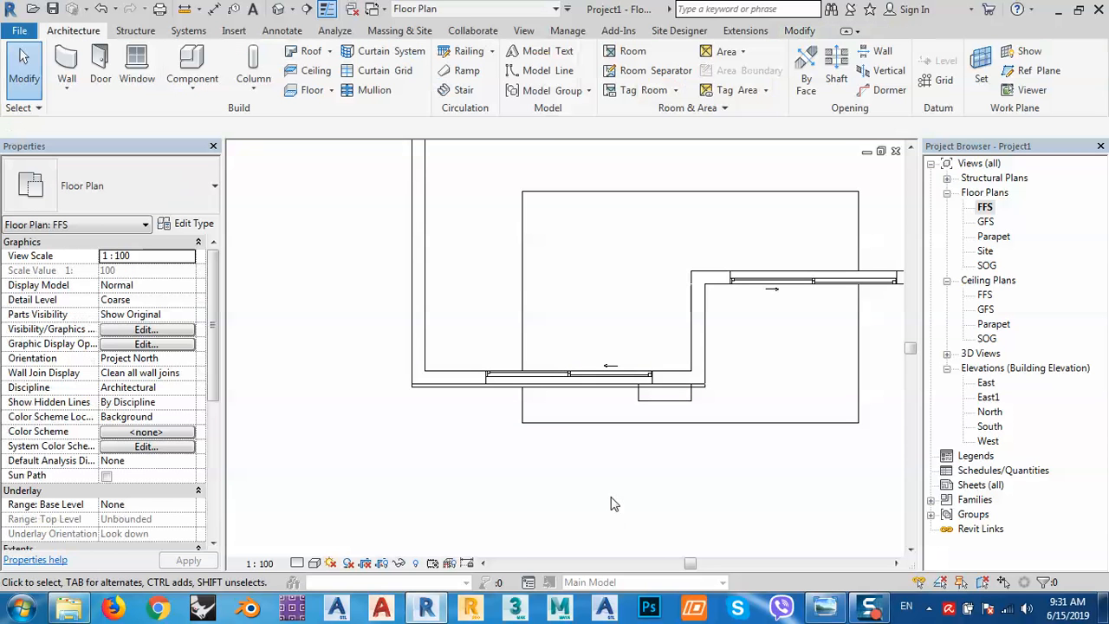
Compare with the reference photo and select the lower-wall window.
click(821, 568)
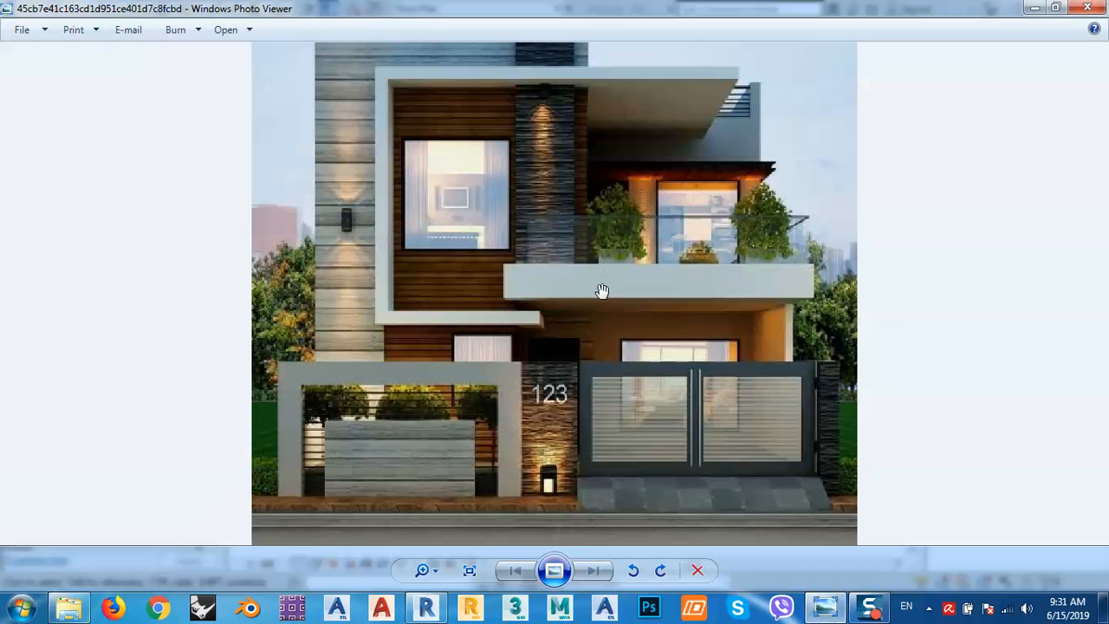
click(1032, 9)
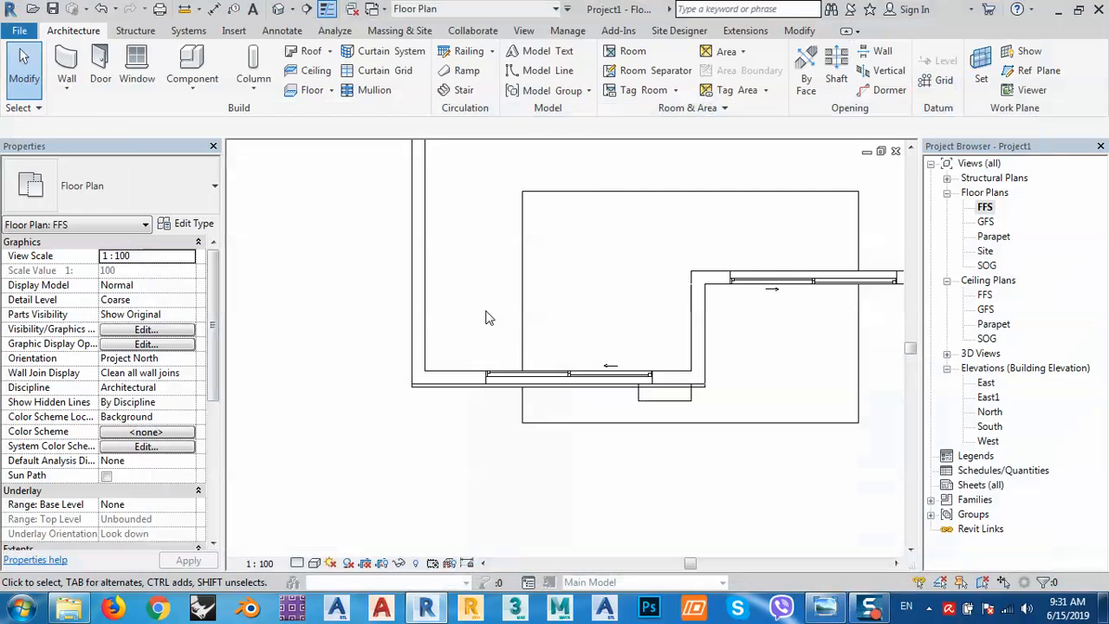
click(510, 385)
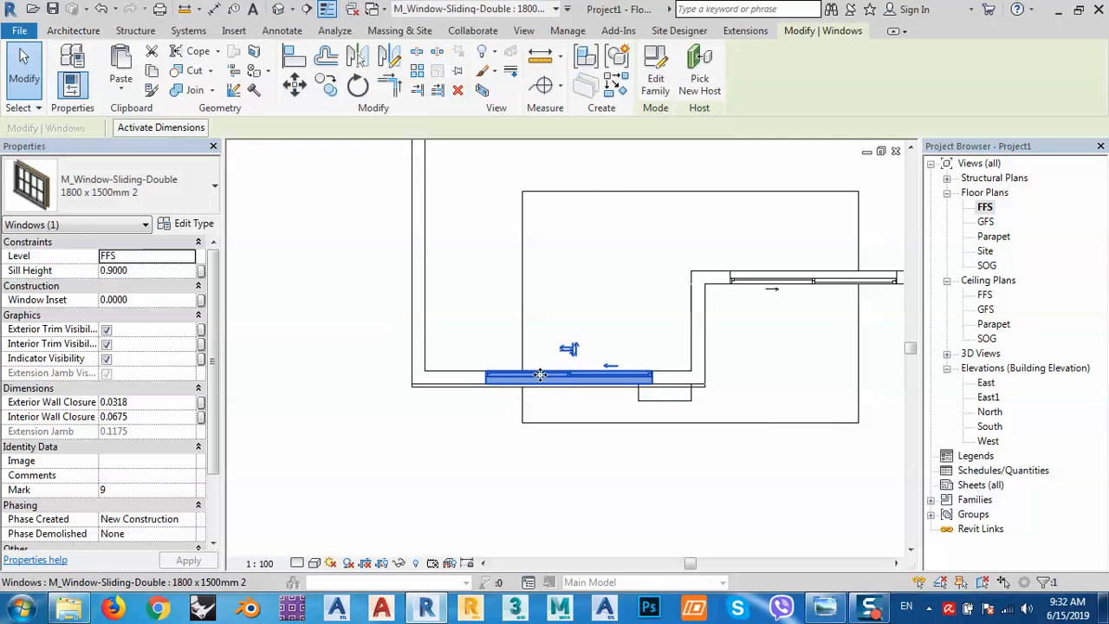
Slide the window right along its wall and set its type Width to 1.8.
drag(559, 375, 572, 379)
click(192, 223)
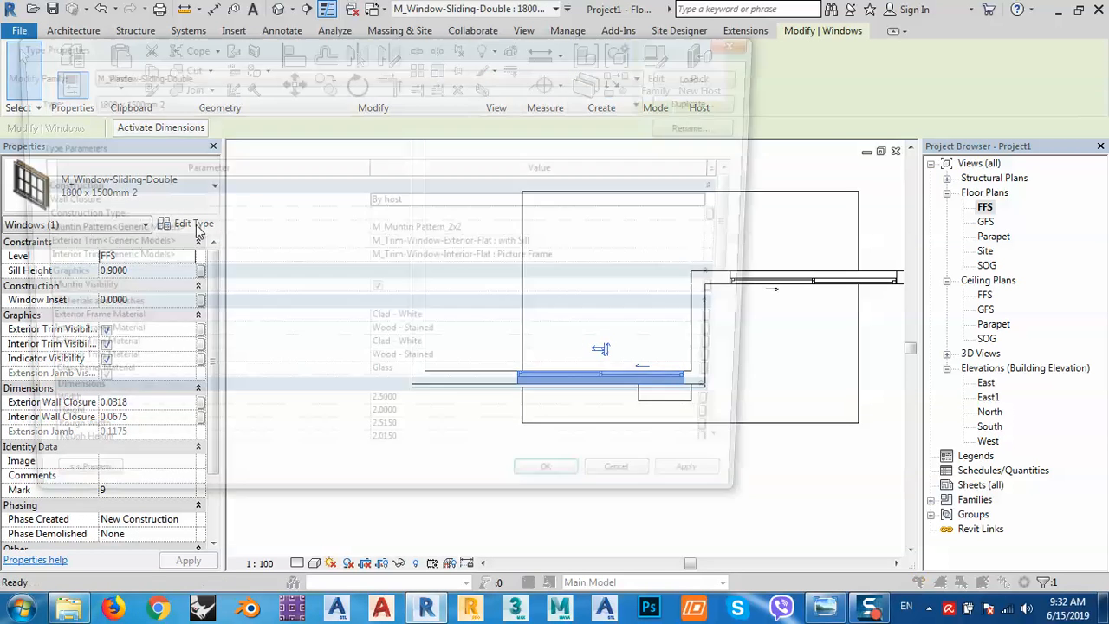
click(408, 414)
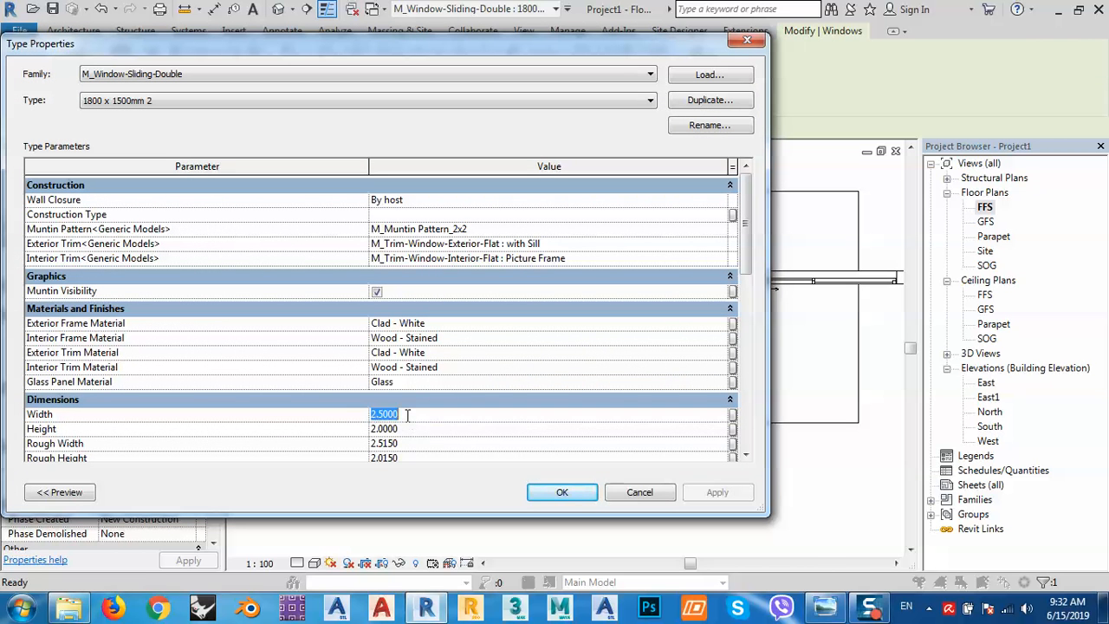
text(1)
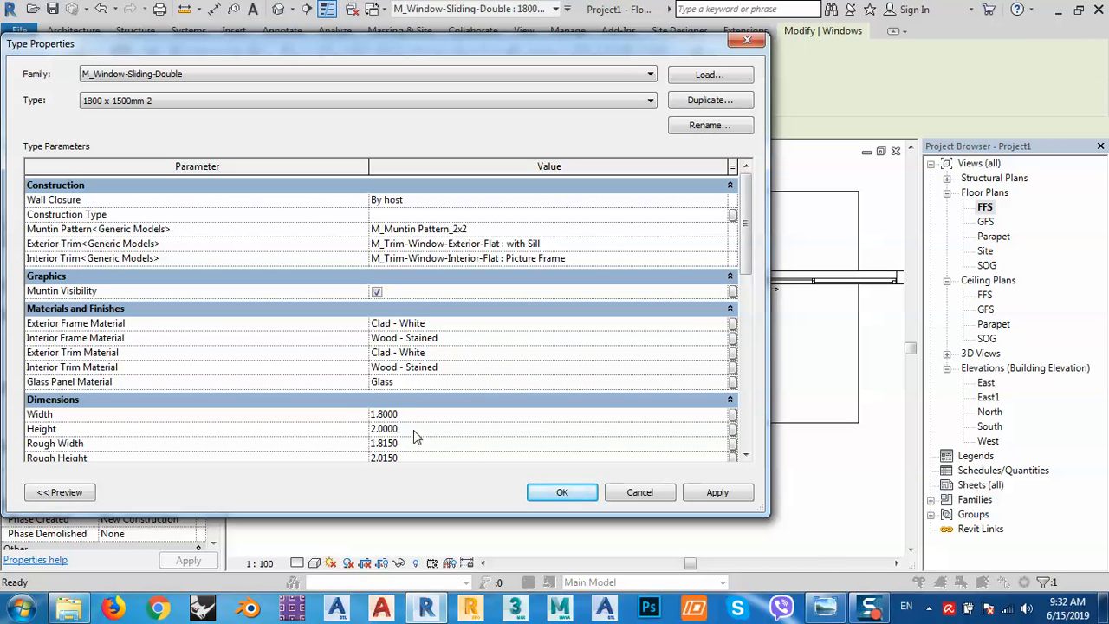
click(726, 500)
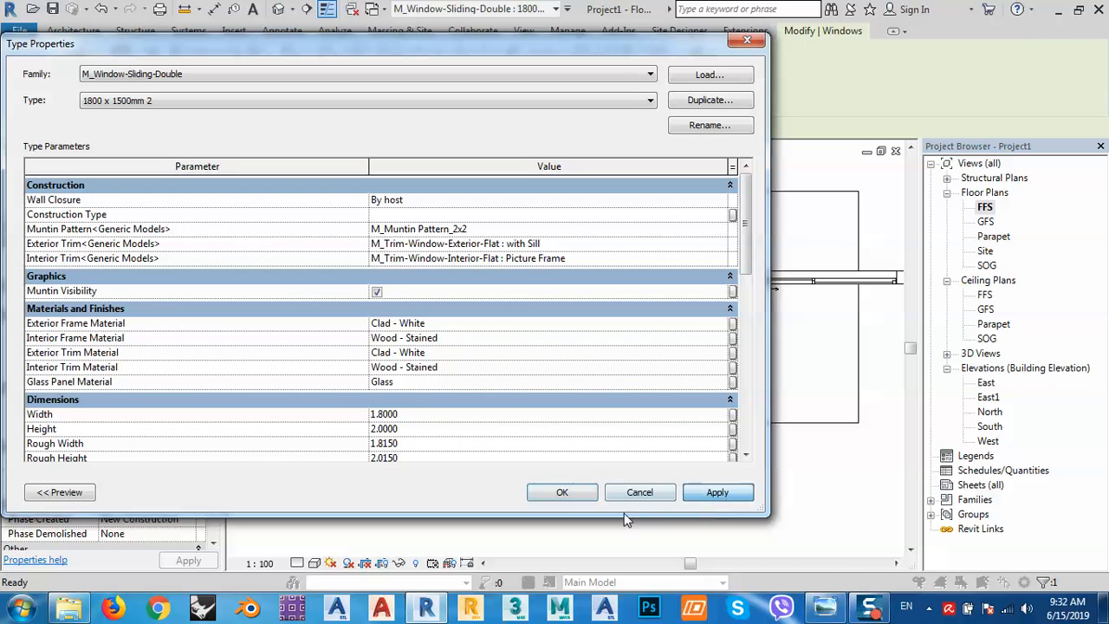
click(565, 493)
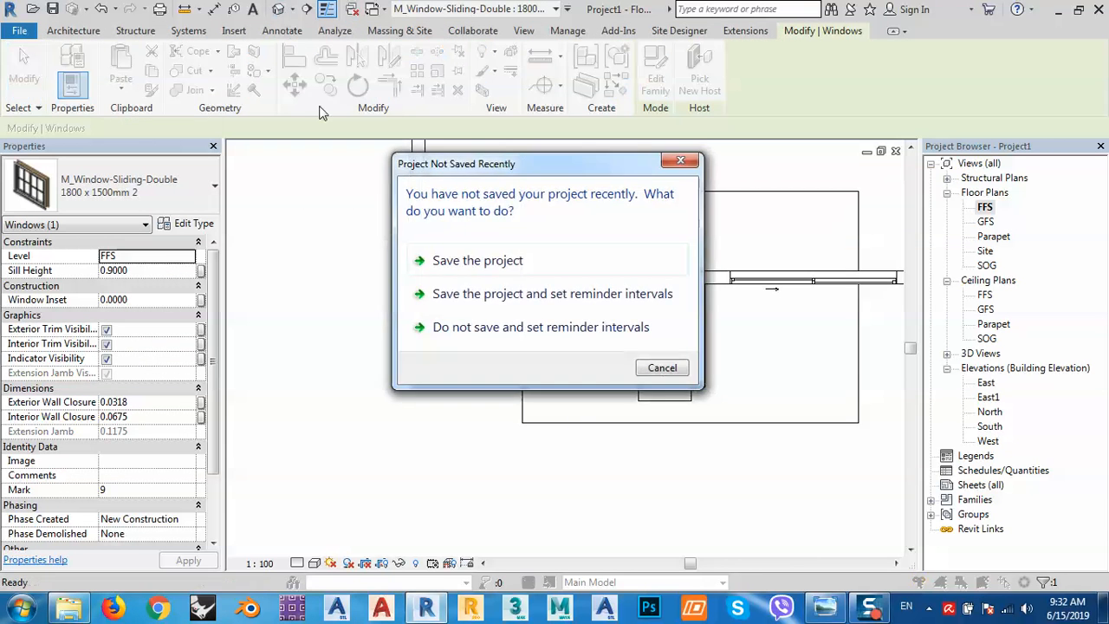
click(662, 368)
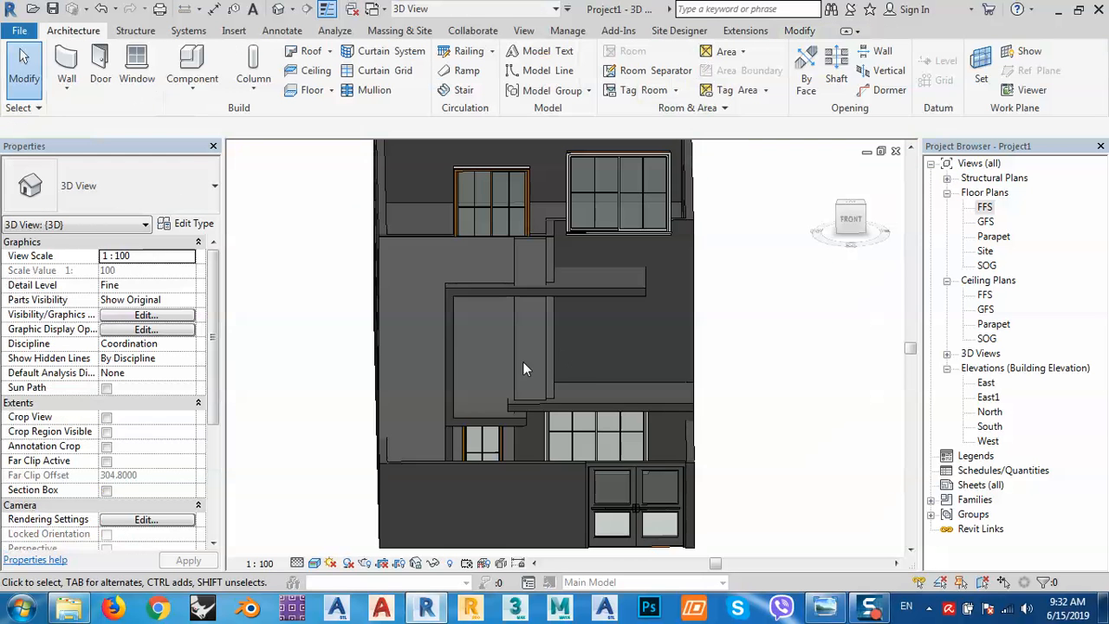
Orbit to an angled corner view and select the upper-left window.
shift+middle_drag(580, 370, 517, 356)
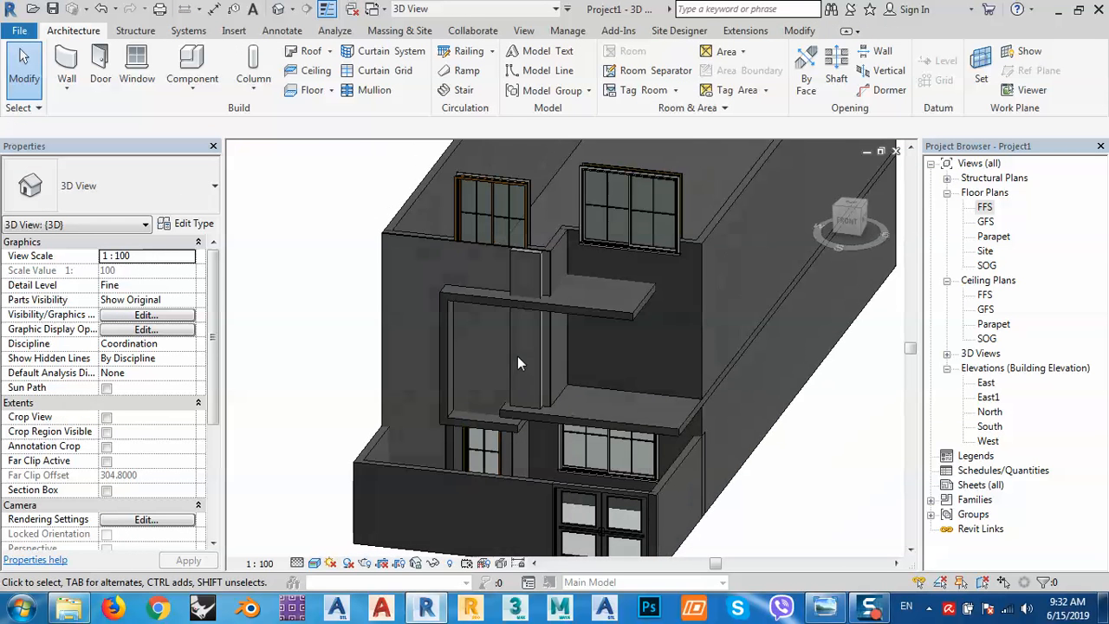
click(491, 186)
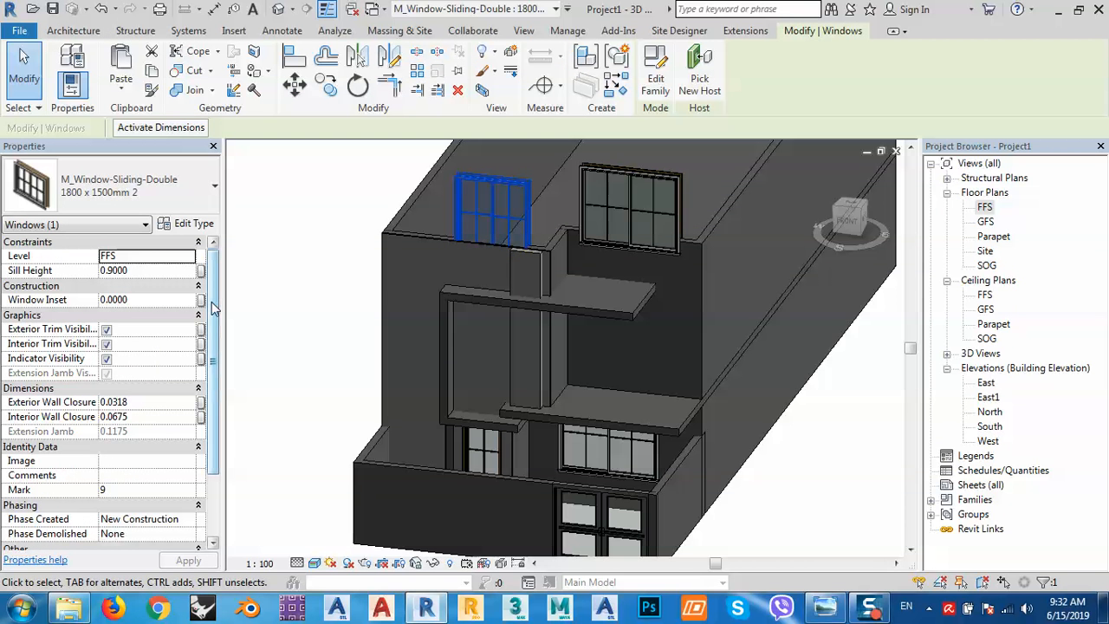
drag(214, 307, 214, 414)
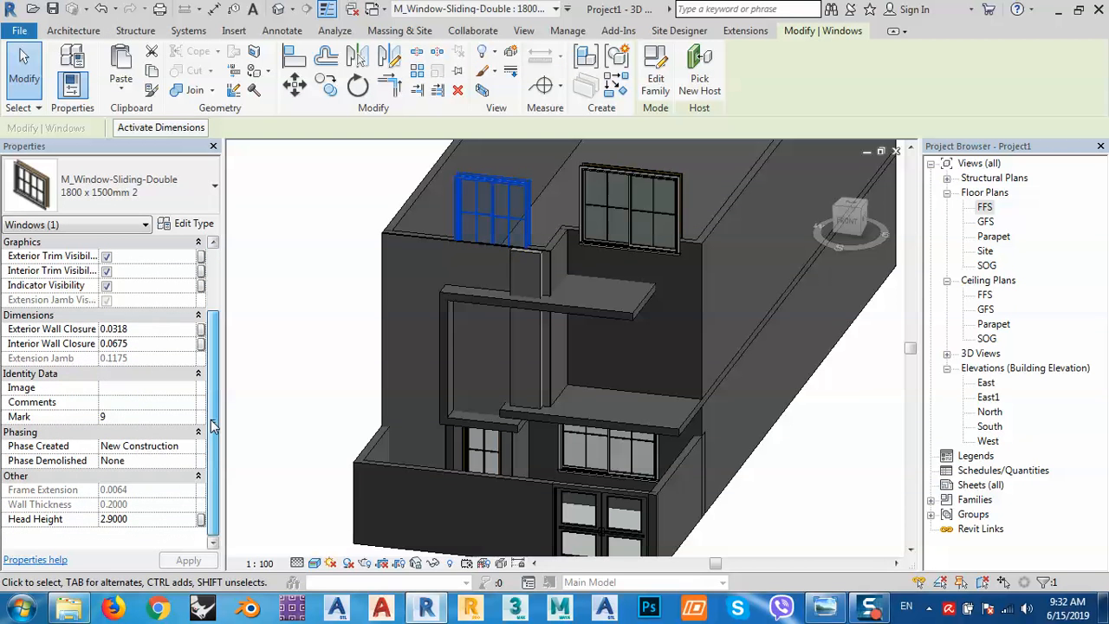
scroll(214, 425, up, 3)
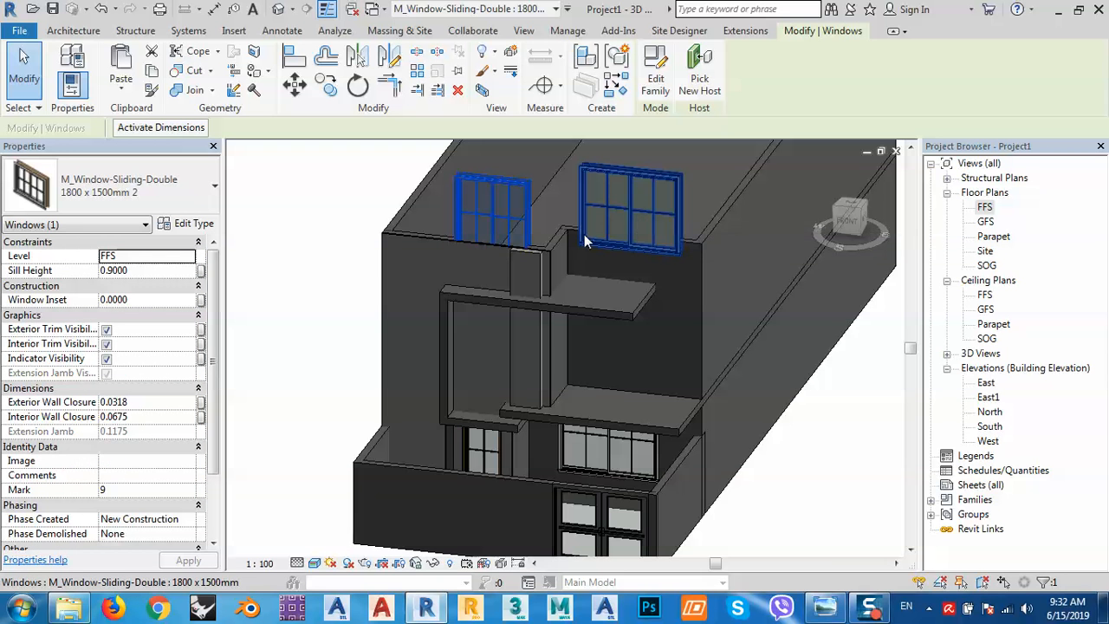
Inspect the upper-right window's type properties and close them without changes.
click(629, 197)
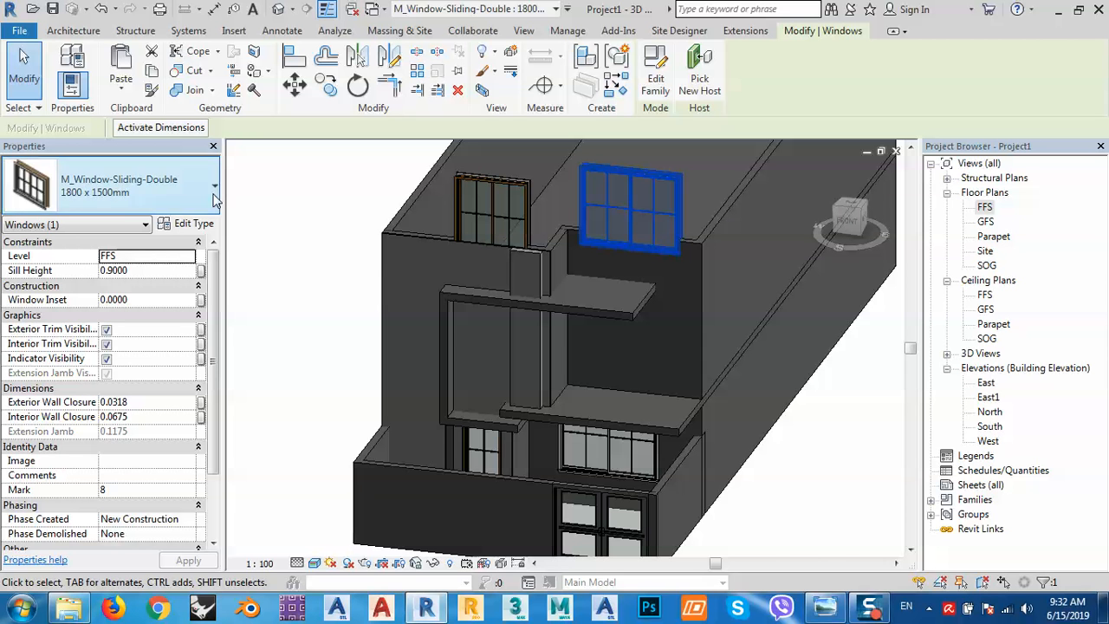
click(198, 223)
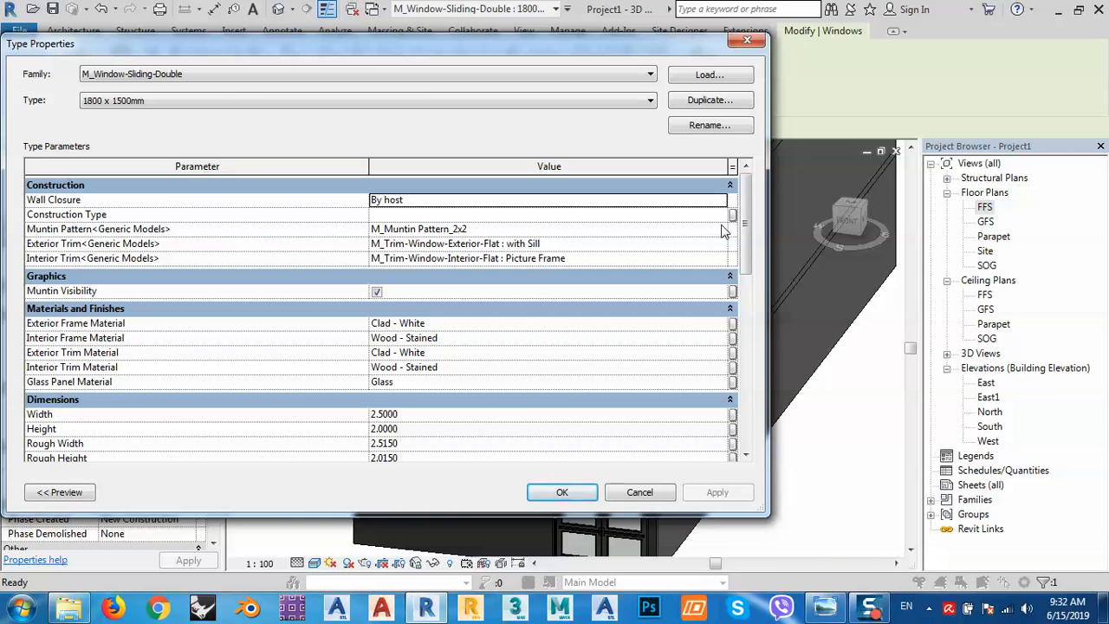
drag(743, 224, 739, 265)
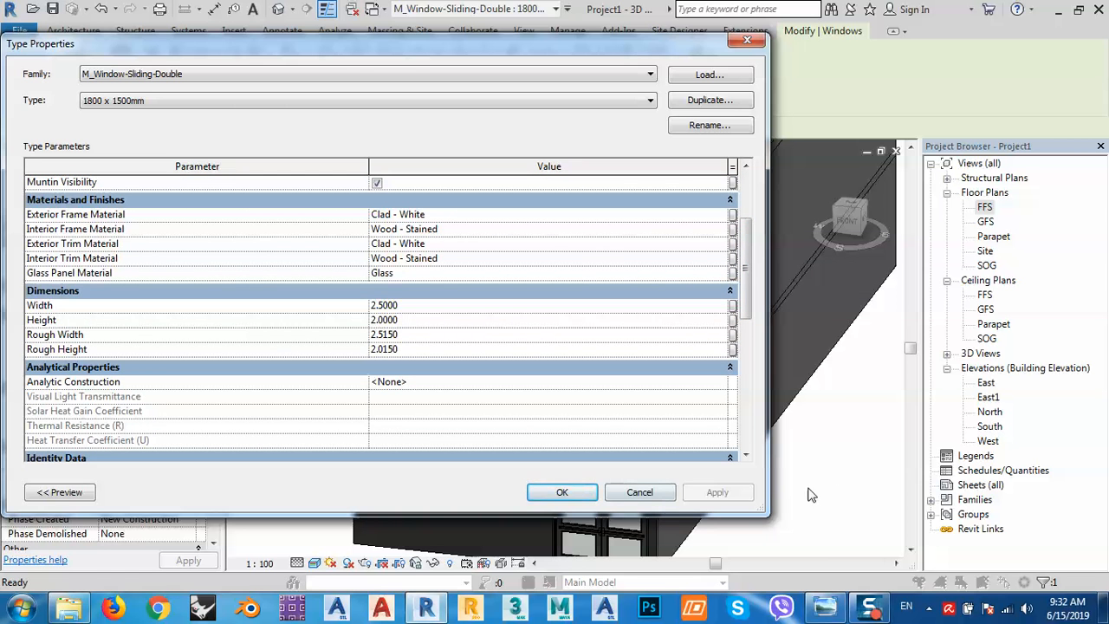
click(640, 492)
key(Escape)
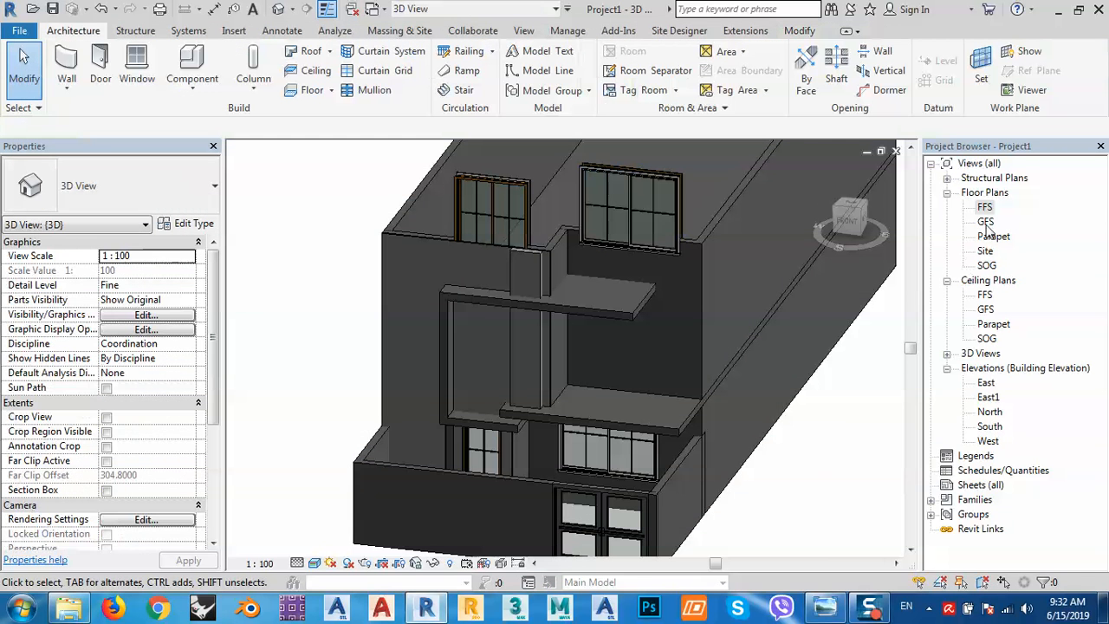
click(654, 203)
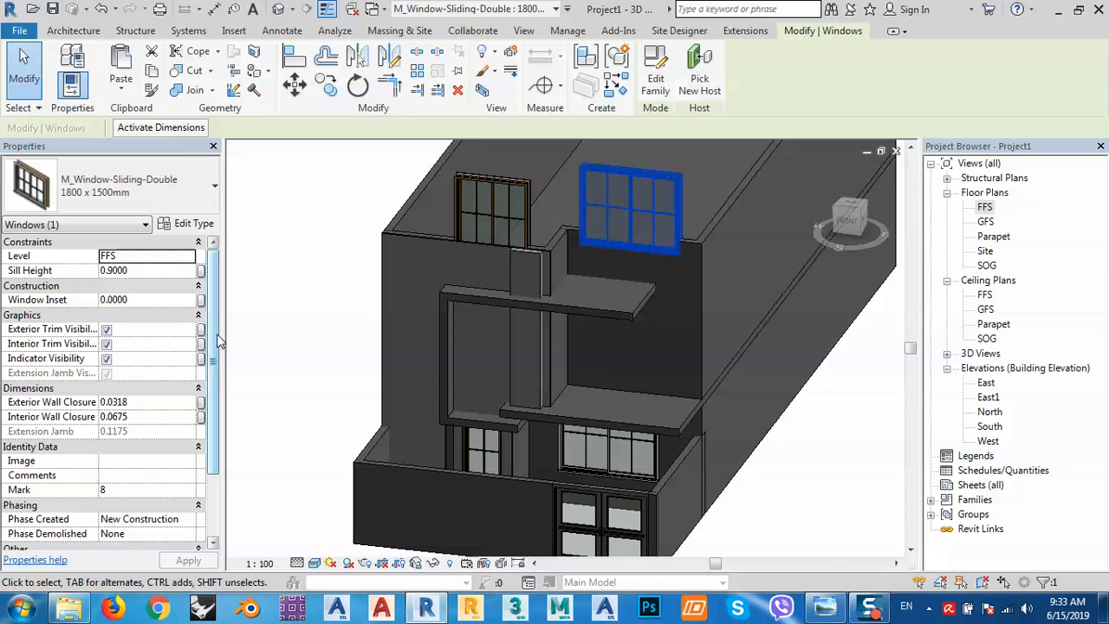
scroll(219, 341, down, 3)
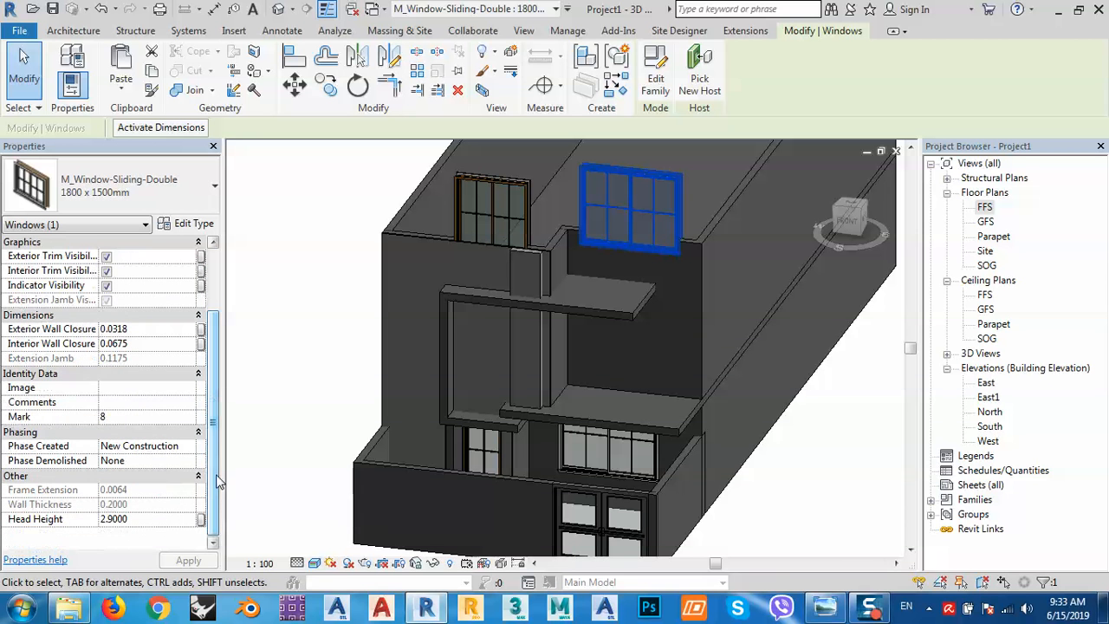
key(Escape)
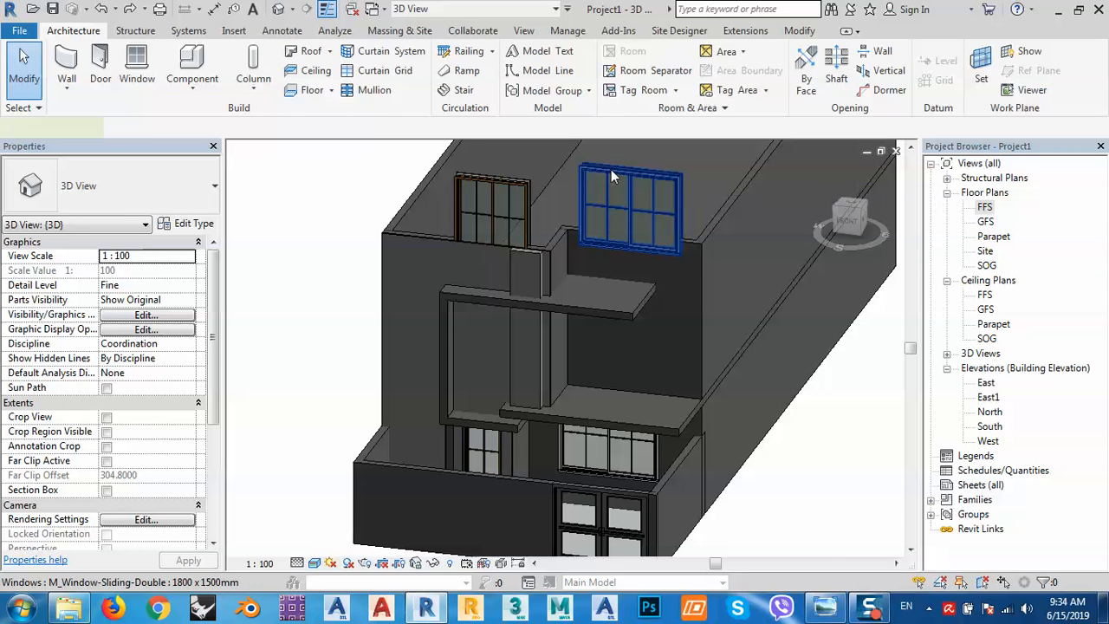
click(611, 174)
Copy both upper windows and paste them aligned to the GFS level.
ctrl+click(504, 176)
ctrl+click(503, 175)
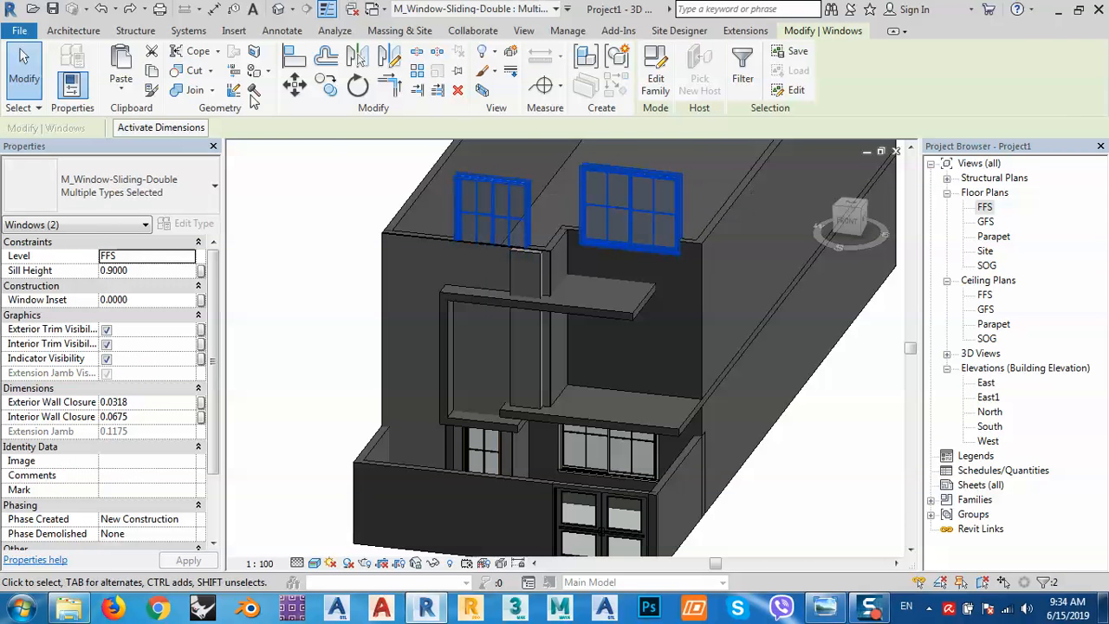
click(152, 71)
click(121, 83)
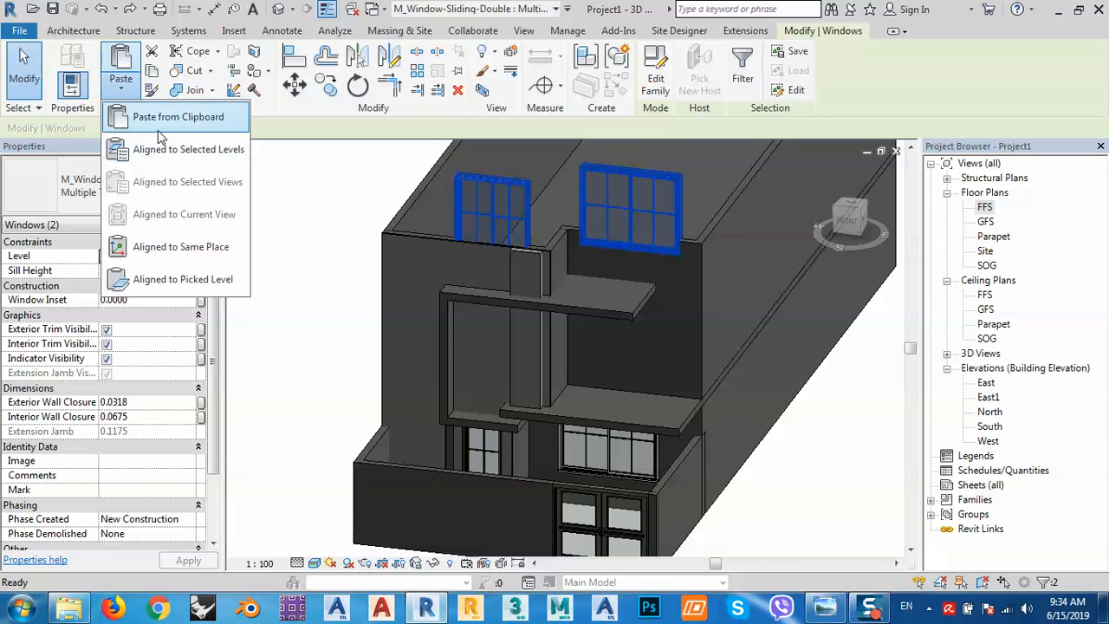
click(159, 151)
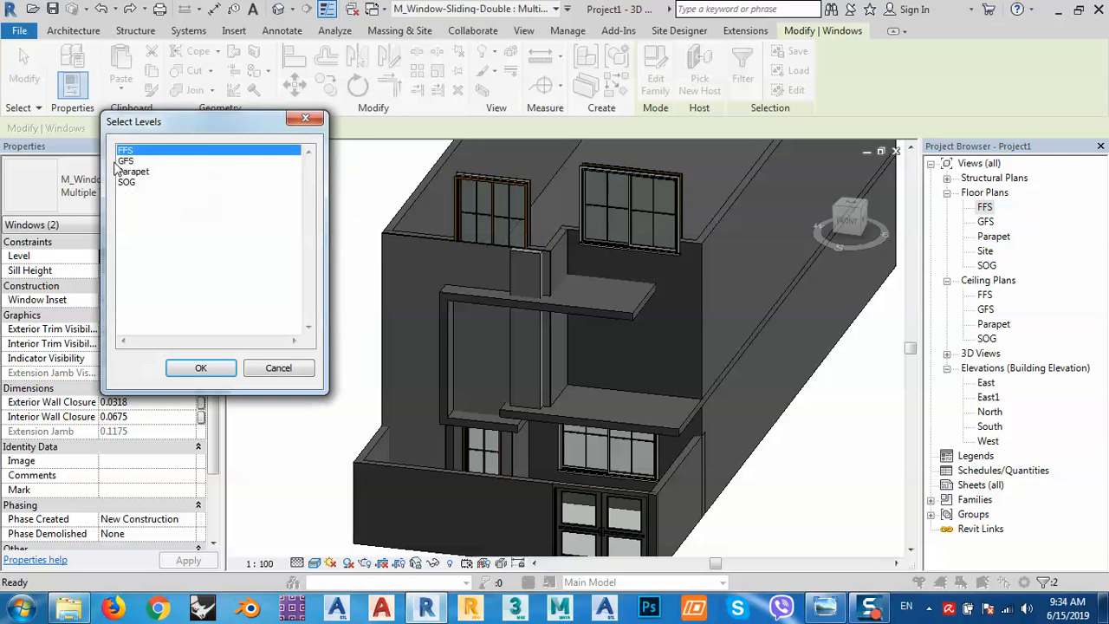
click(123, 162)
click(200, 368)
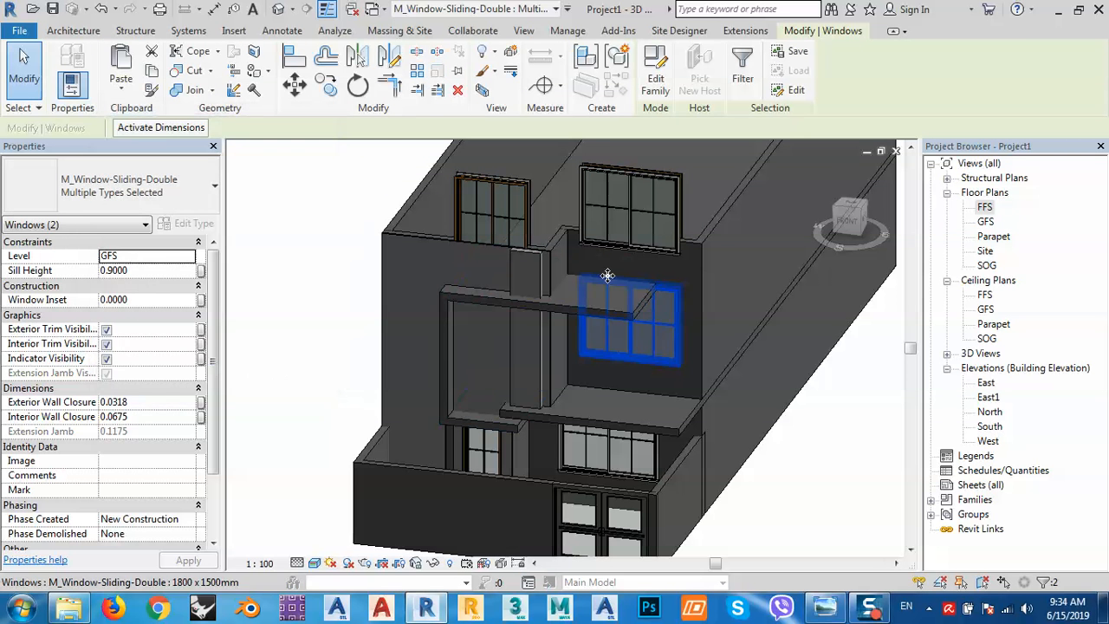
Delete the original upper-left and upper-right windows.
click(310, 251)
click(479, 201)
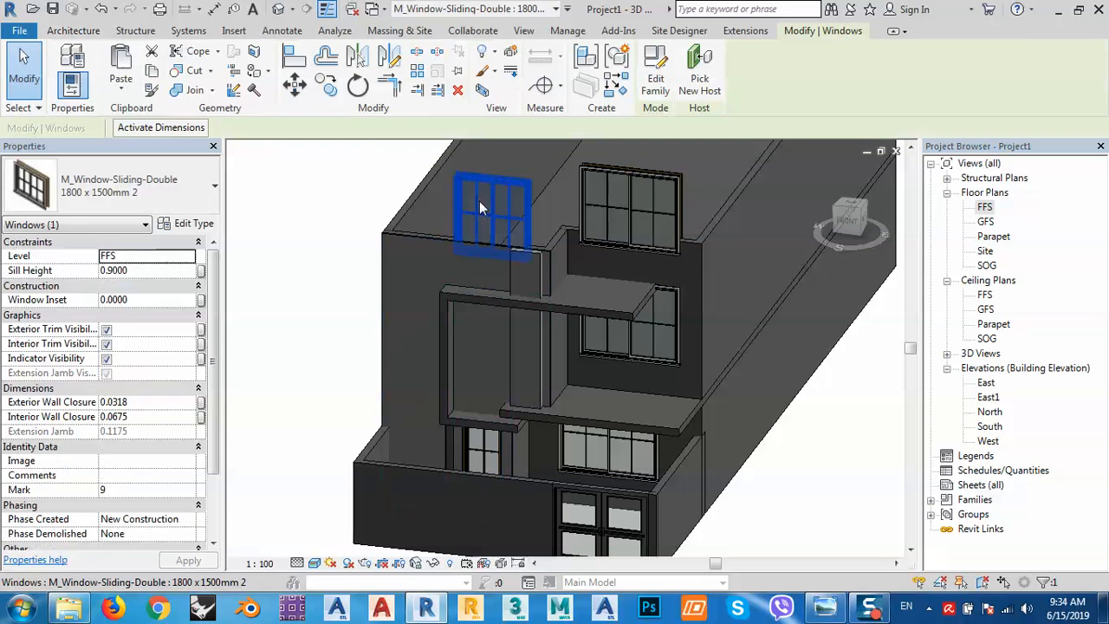
key(Delete)
click(606, 183)
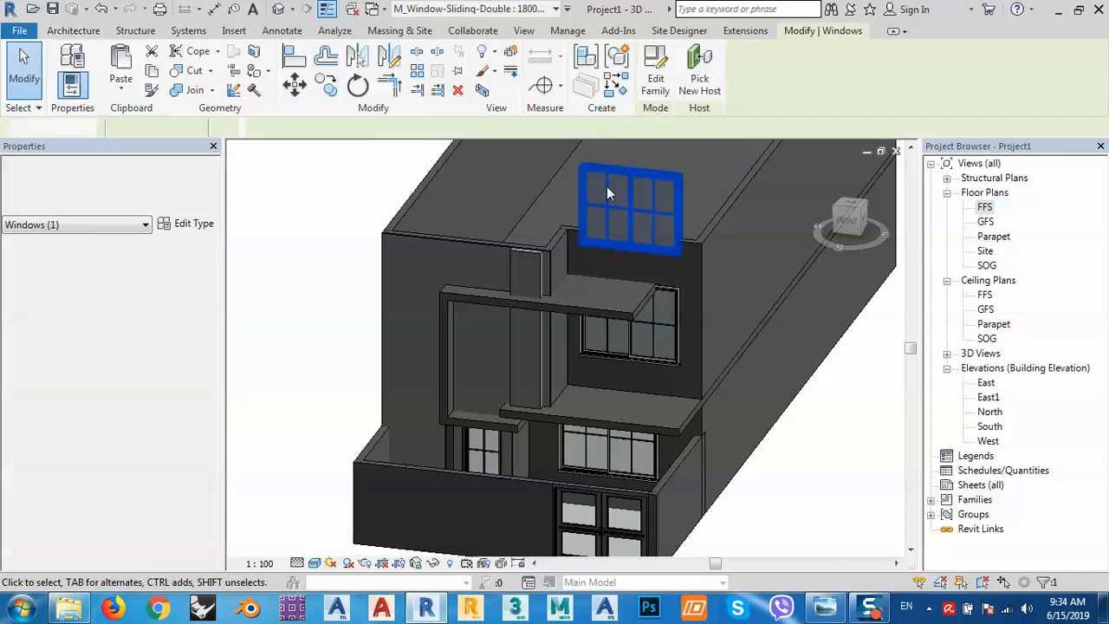
key(Delete)
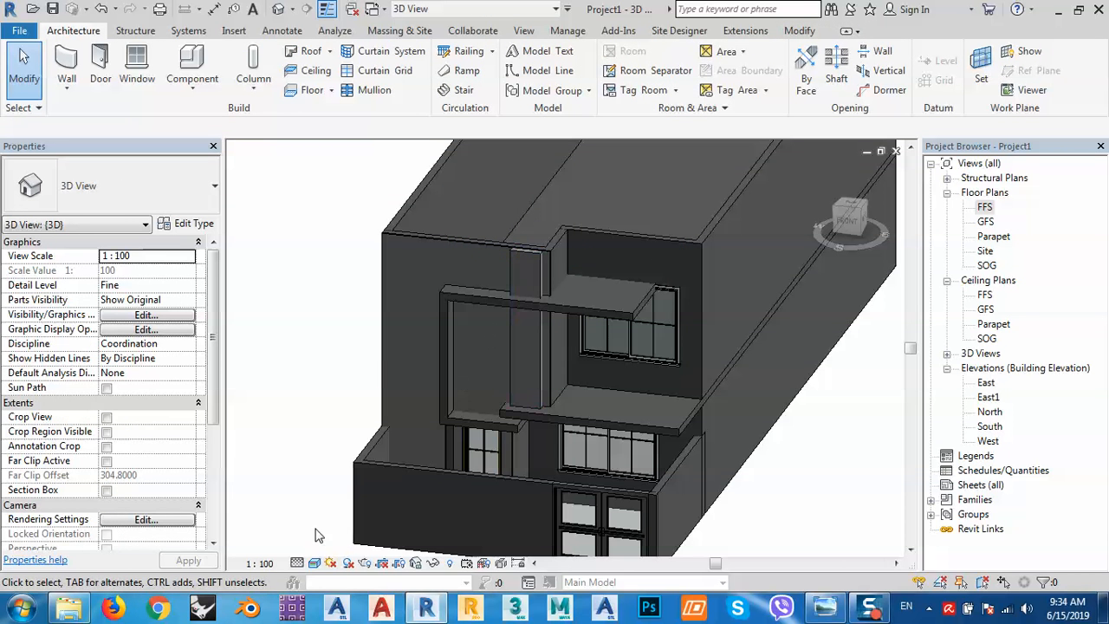
Switch the 3D view to Wireframe, then back to Shaded.
click(313, 564)
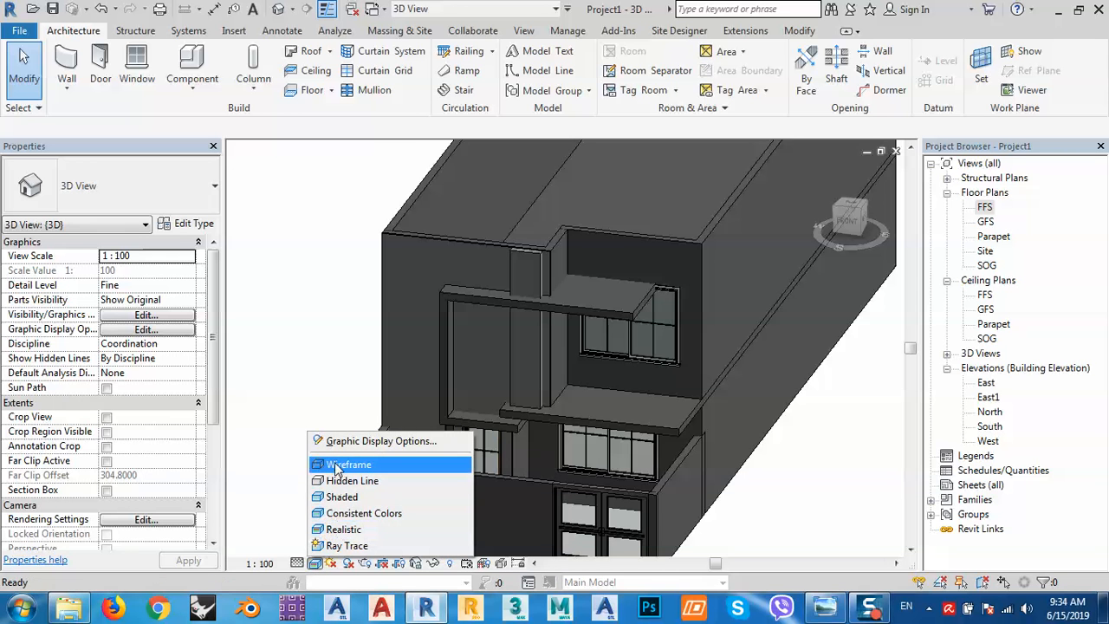
click(339, 530)
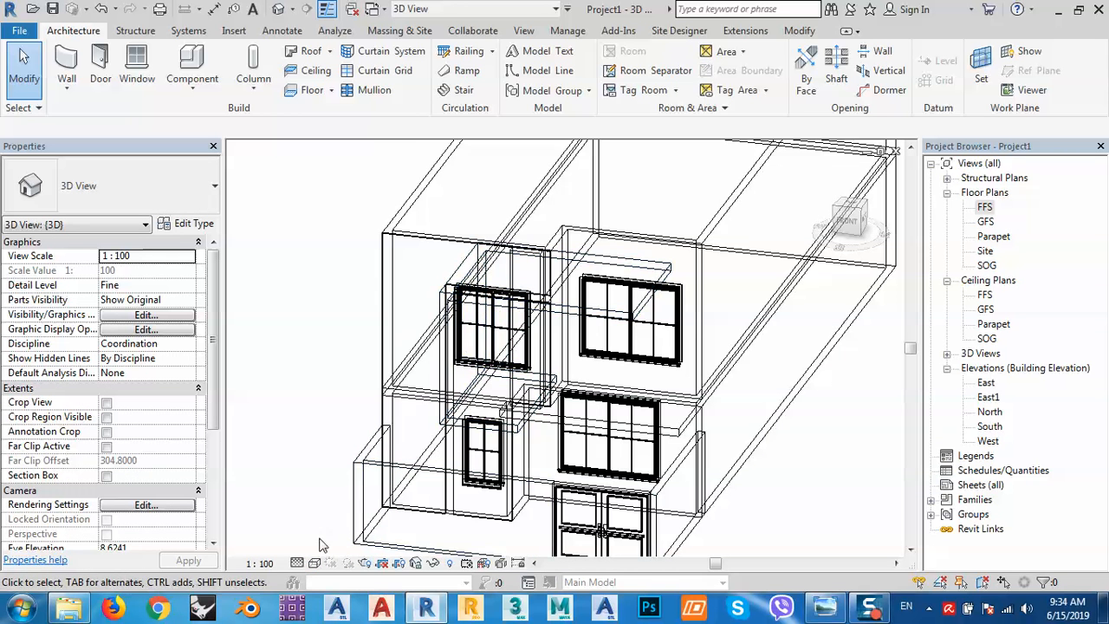
click(315, 565)
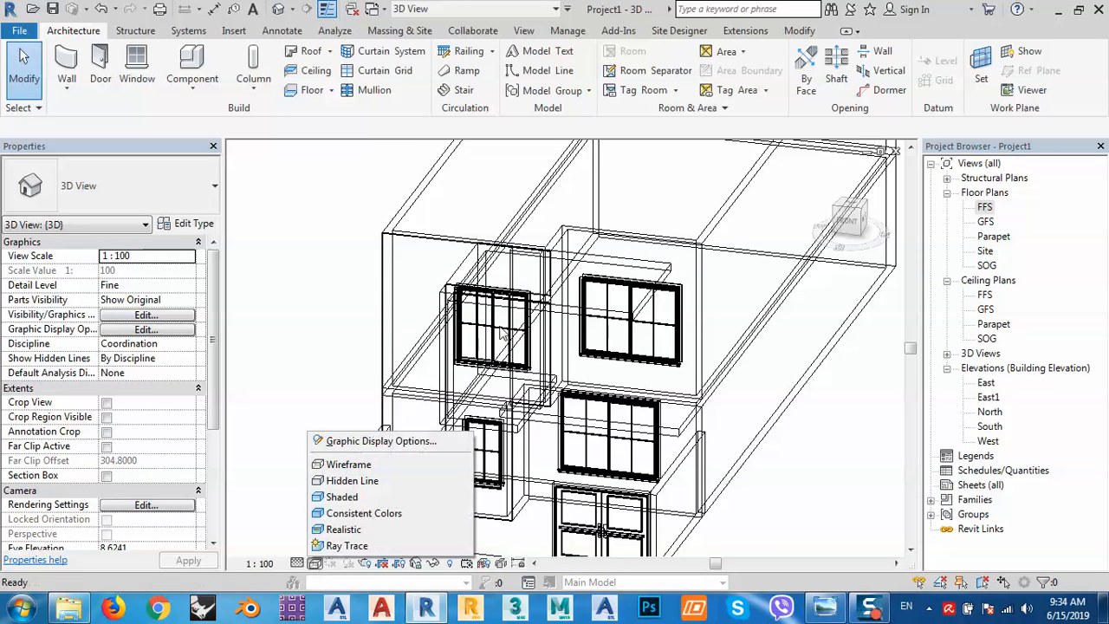
click(342, 496)
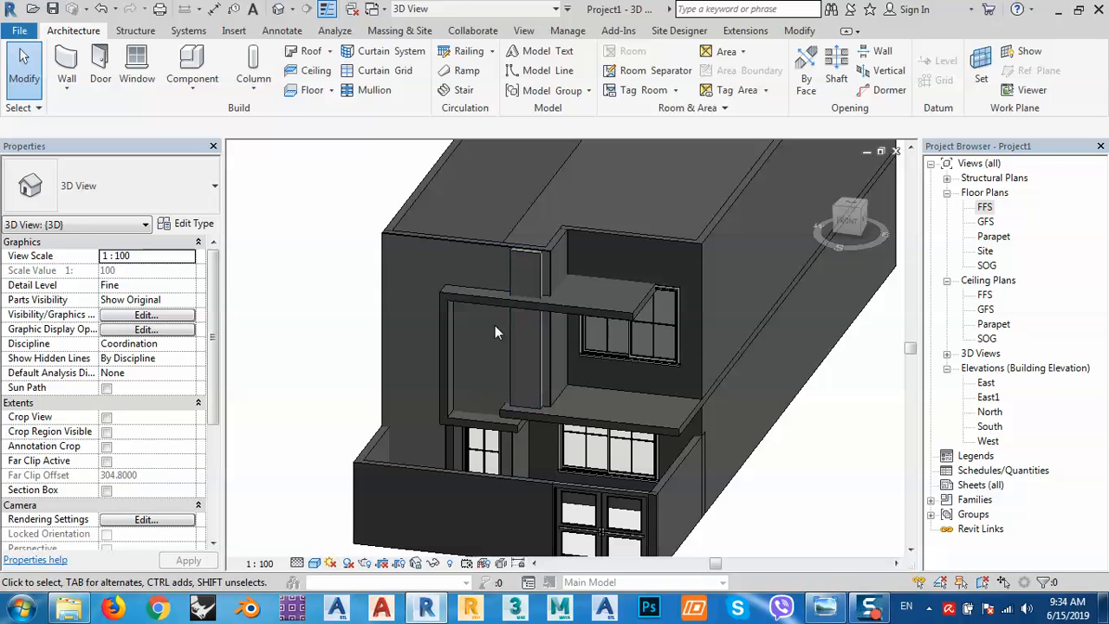
Edit the facade frame in place and view it from the FRONT in Wireframe.
click(385, 259)
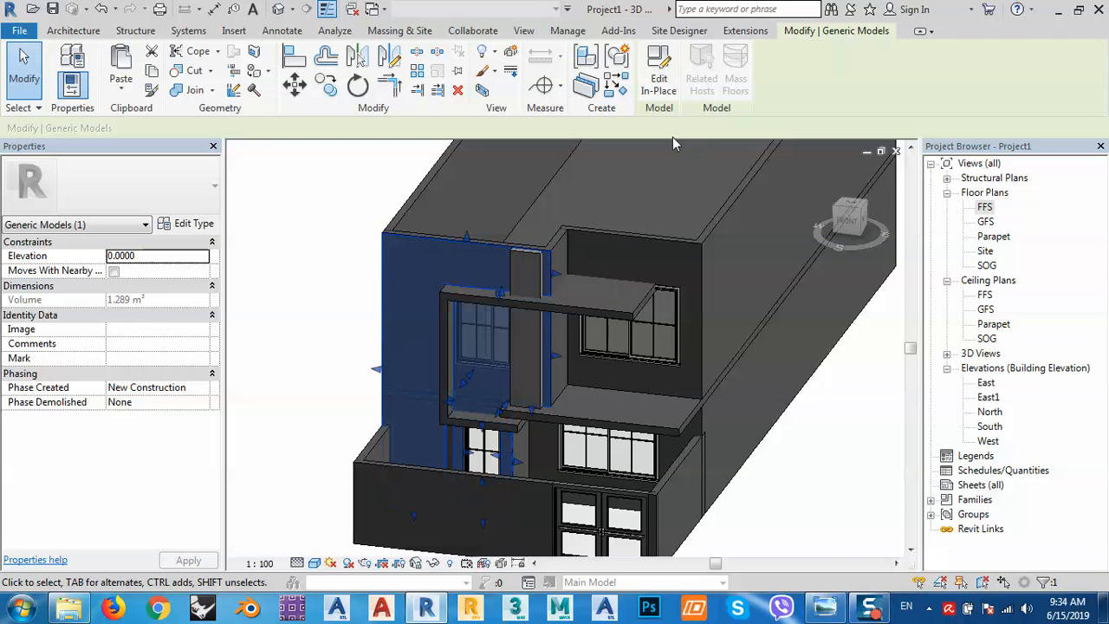
click(659, 76)
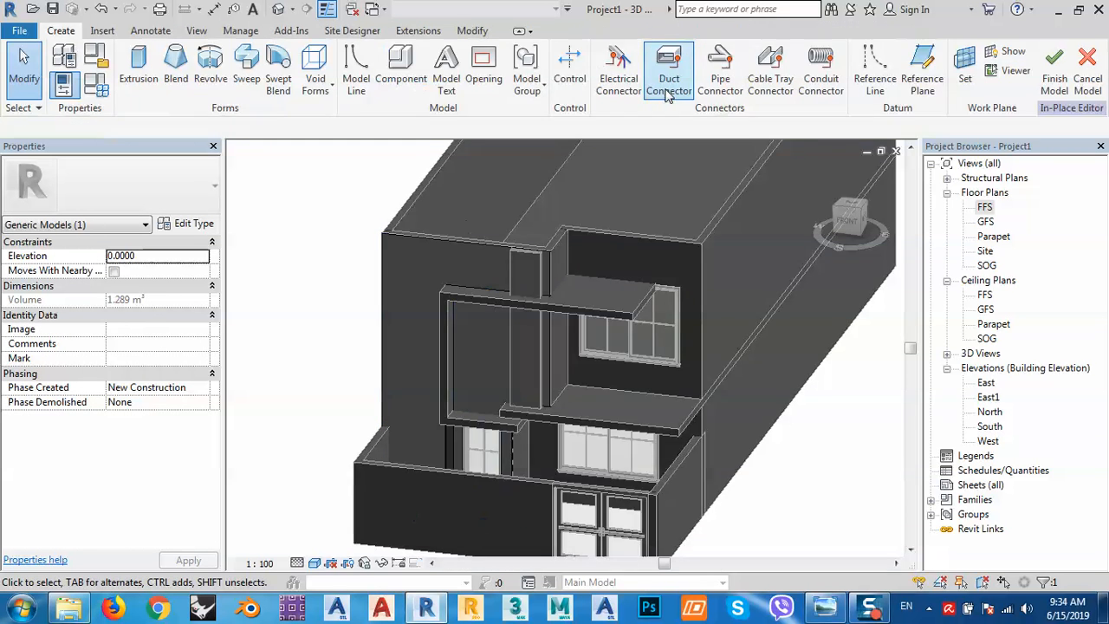
click(837, 236)
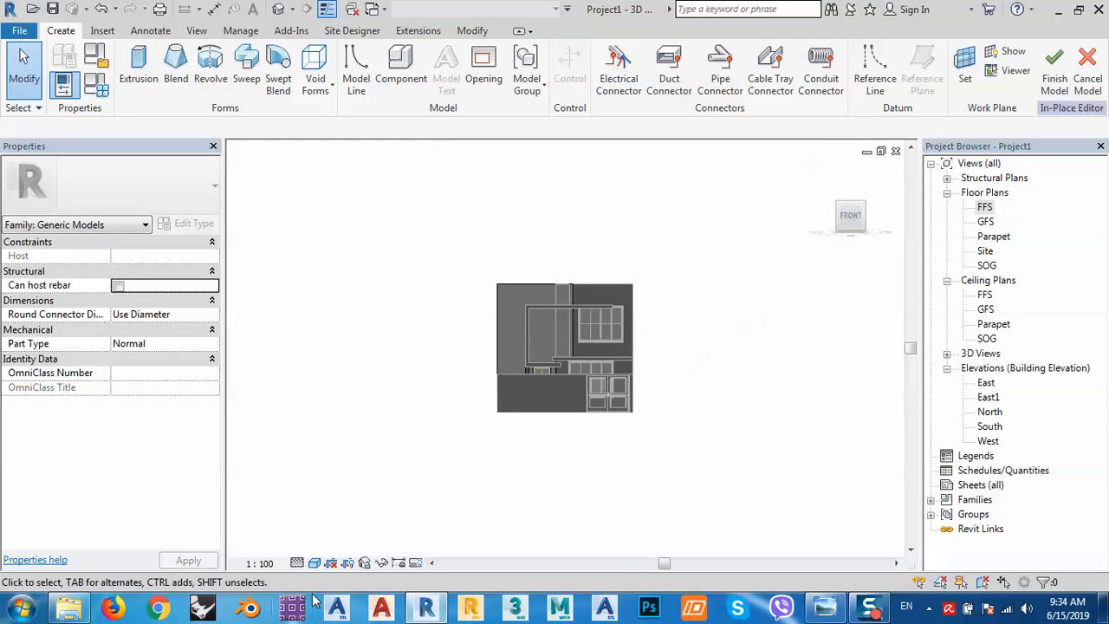
click(314, 563)
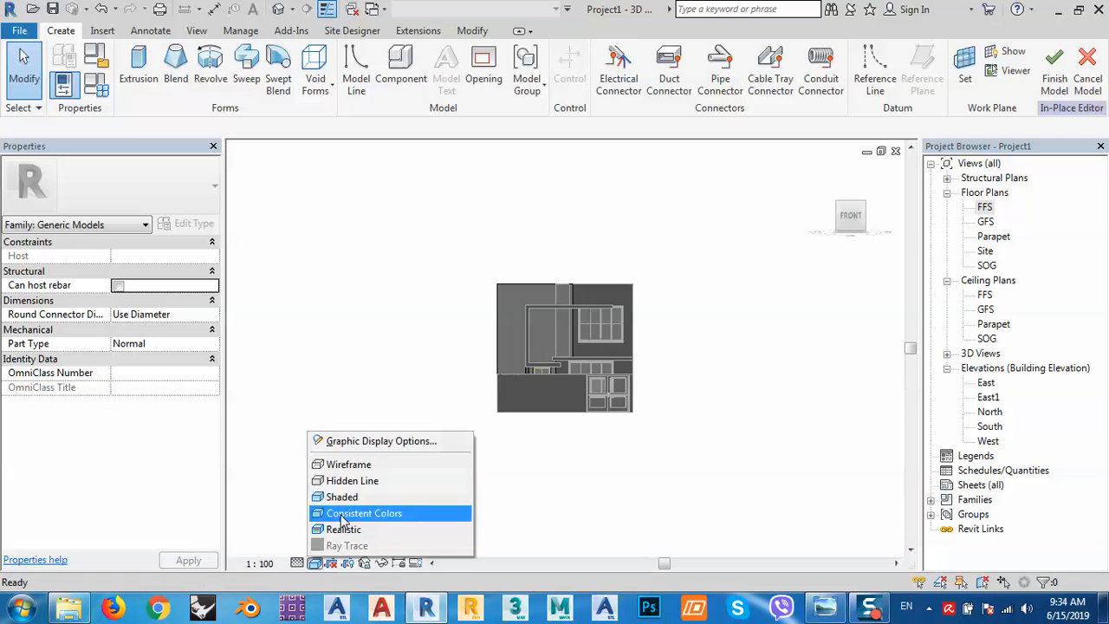
click(348, 465)
scroll(573, 313, up, 3)
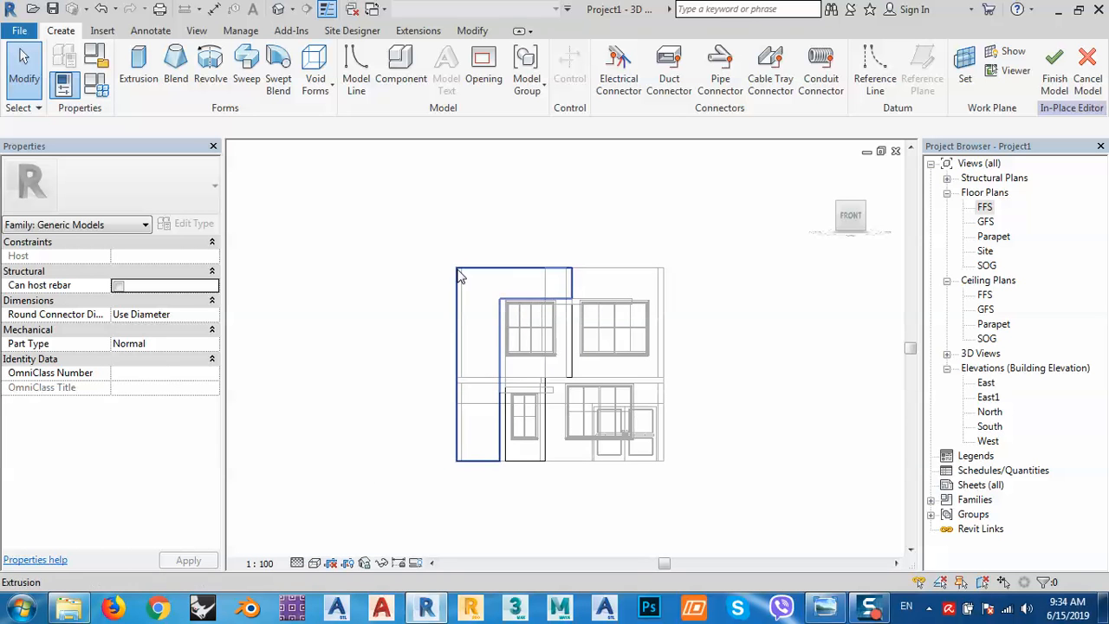
Inspect the frame's extrusions, including the L-shaped one, then finish the model unchanged.
click(460, 275)
scroll(524, 319, up, 2)
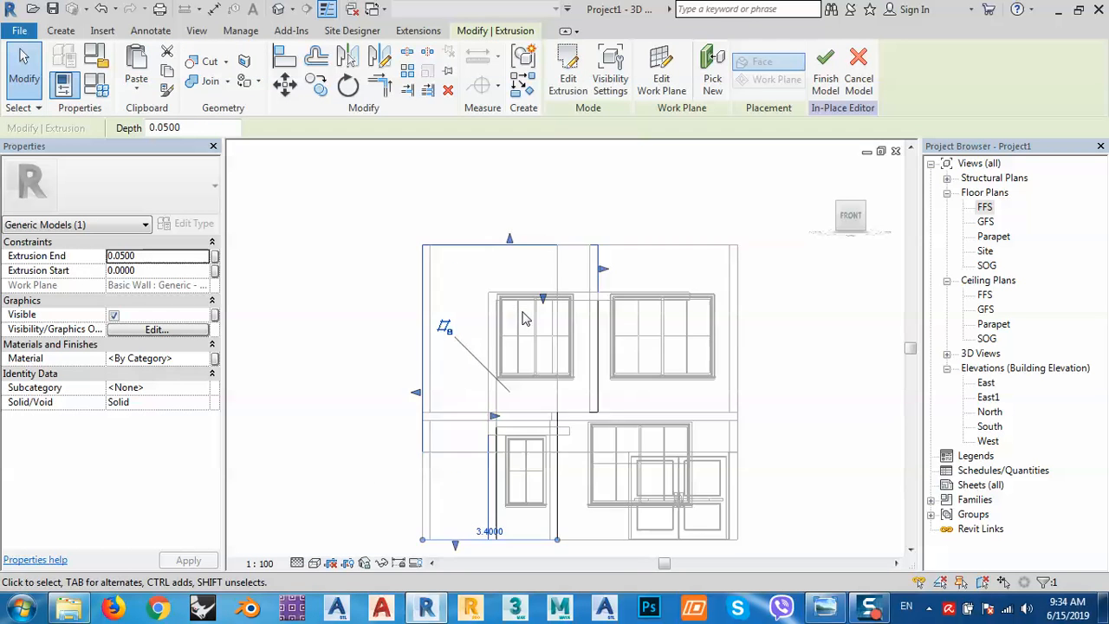
click(596, 381)
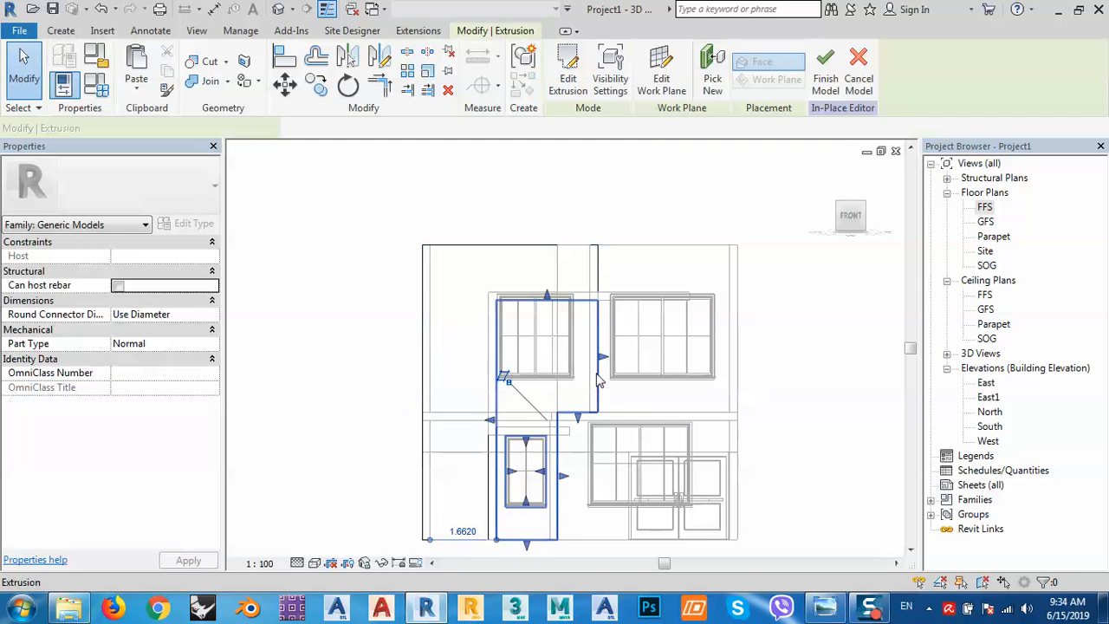
scroll(588, 361, up, 1)
scroll(588, 360, up, 1)
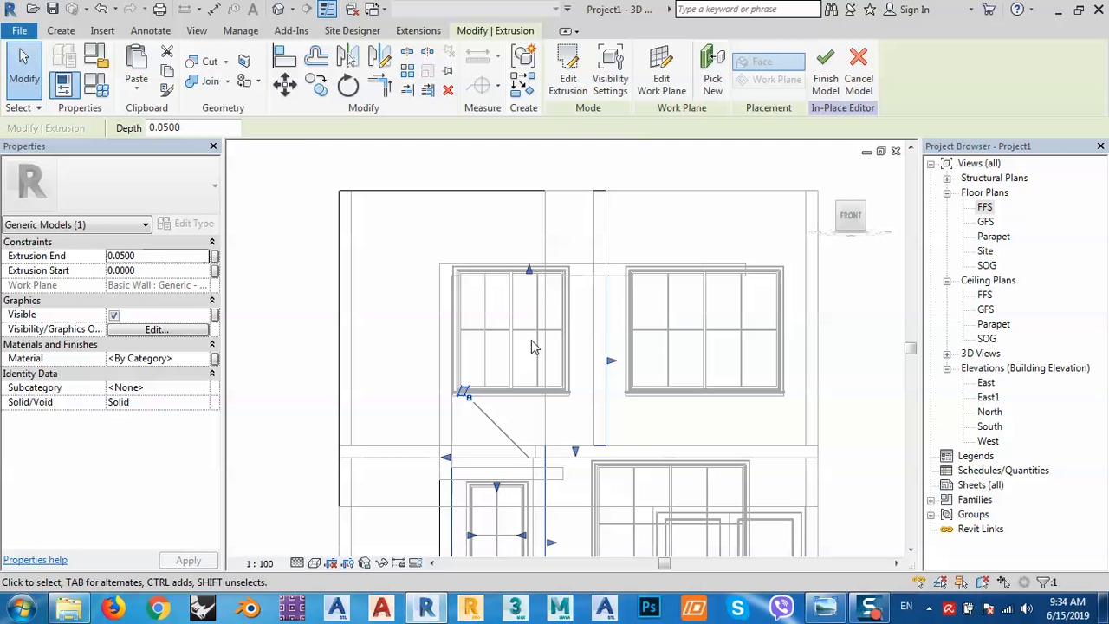
click(587, 343)
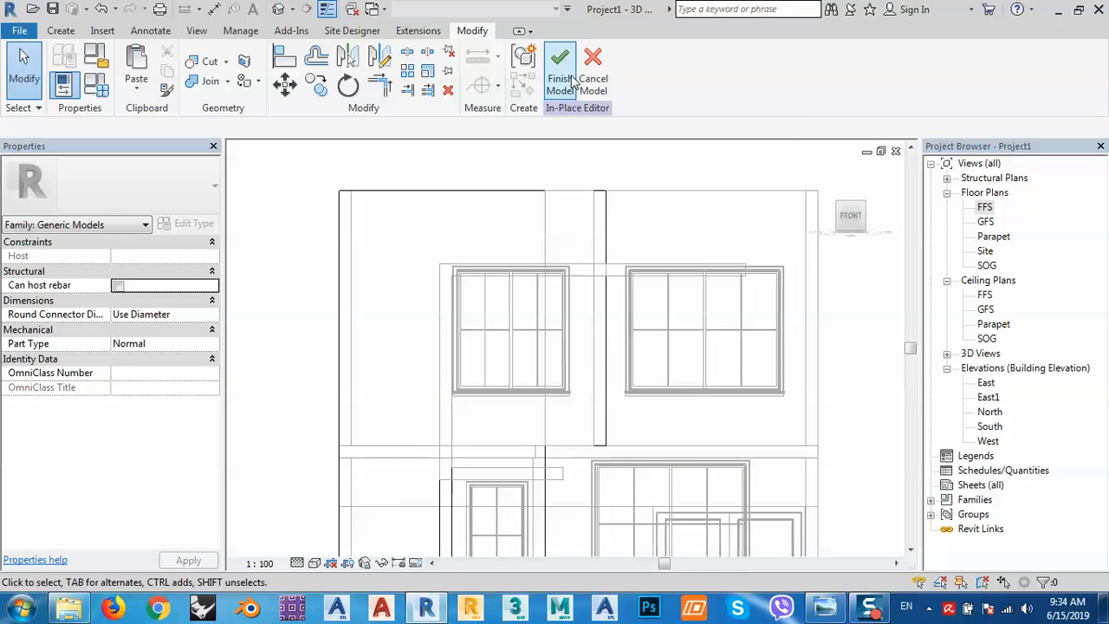
click(572, 78)
Set the upper sliding windows' Sill Height to 0.6000.
click(565, 341)
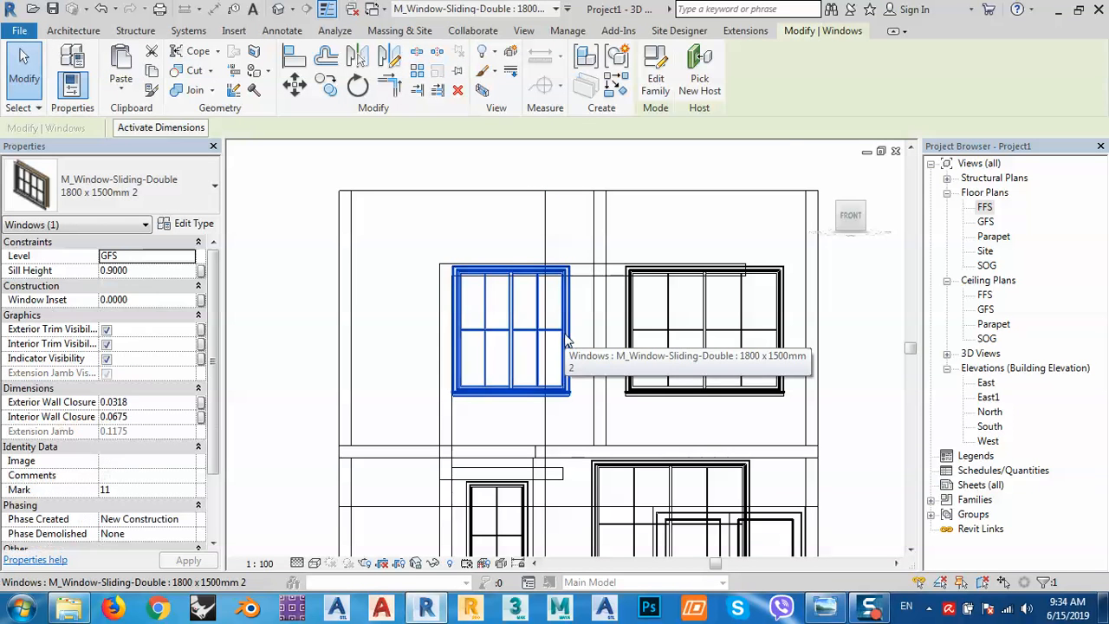
click(135, 273)
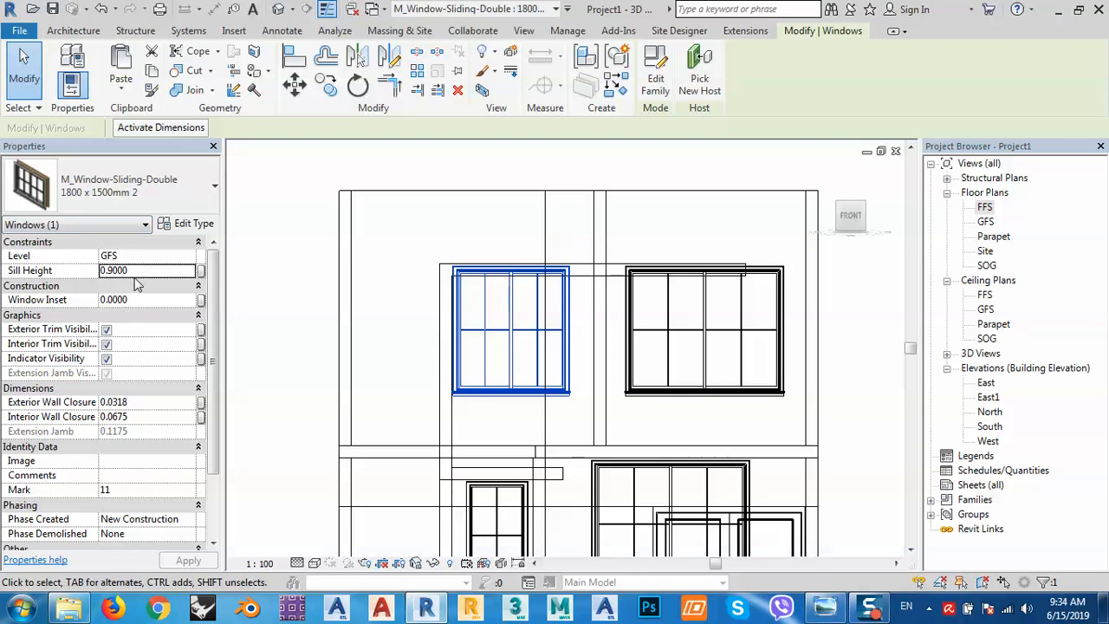
key(BackSpace)
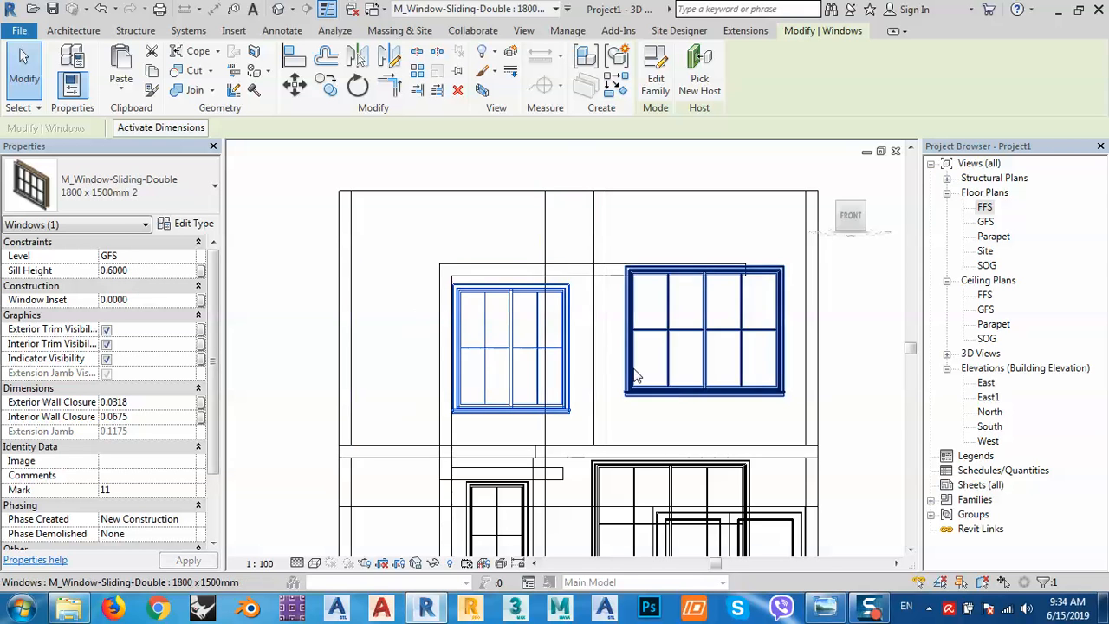
click(675, 397)
click(135, 270)
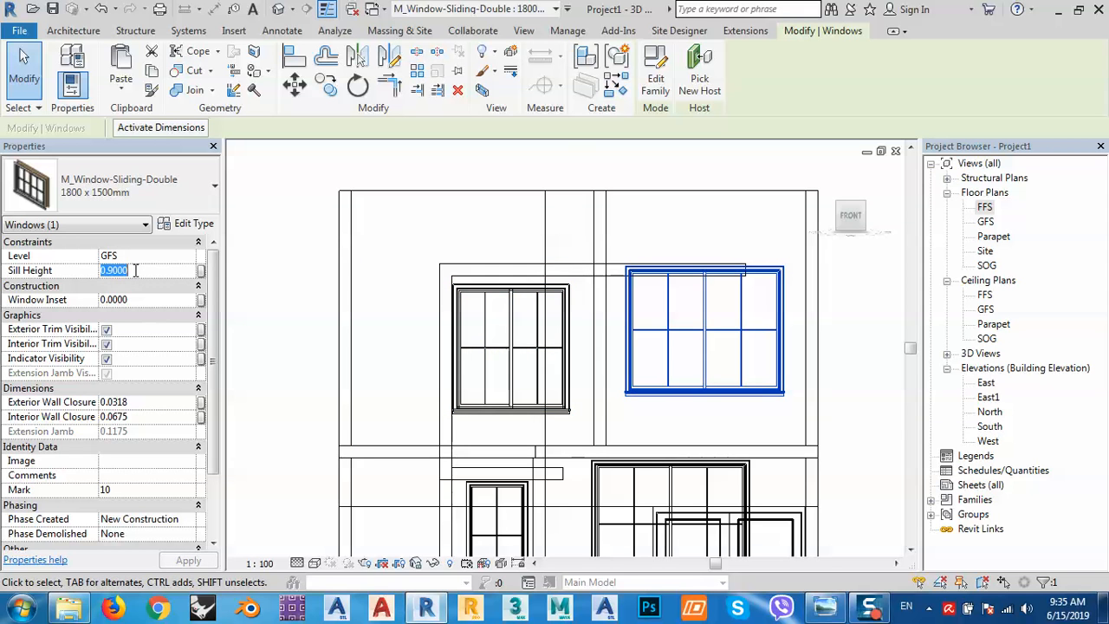
text(0.6000)
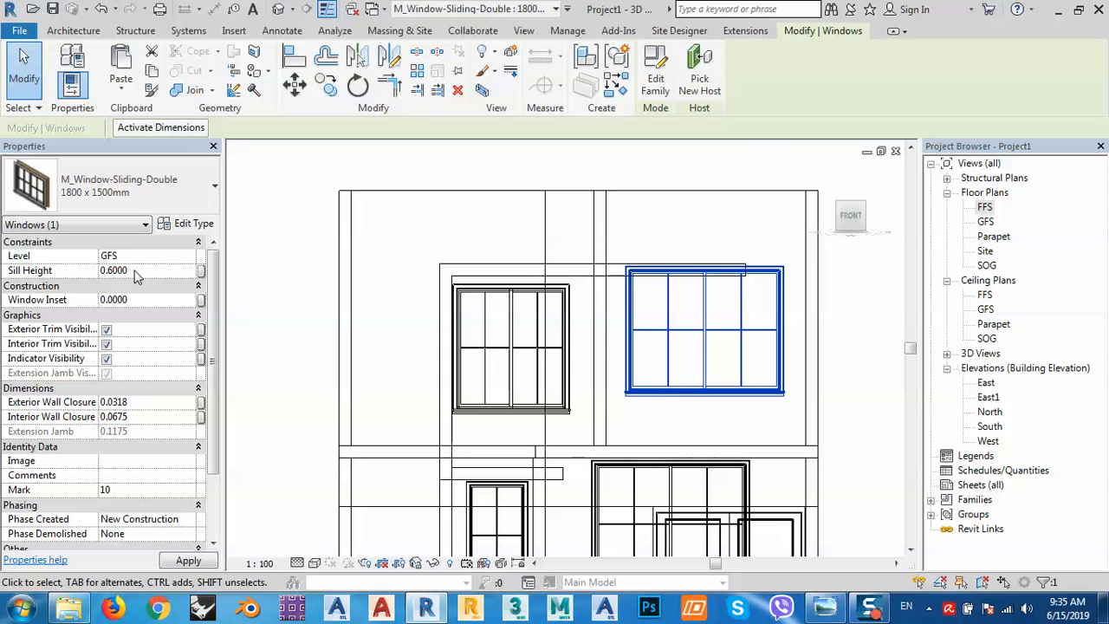
click(506, 348)
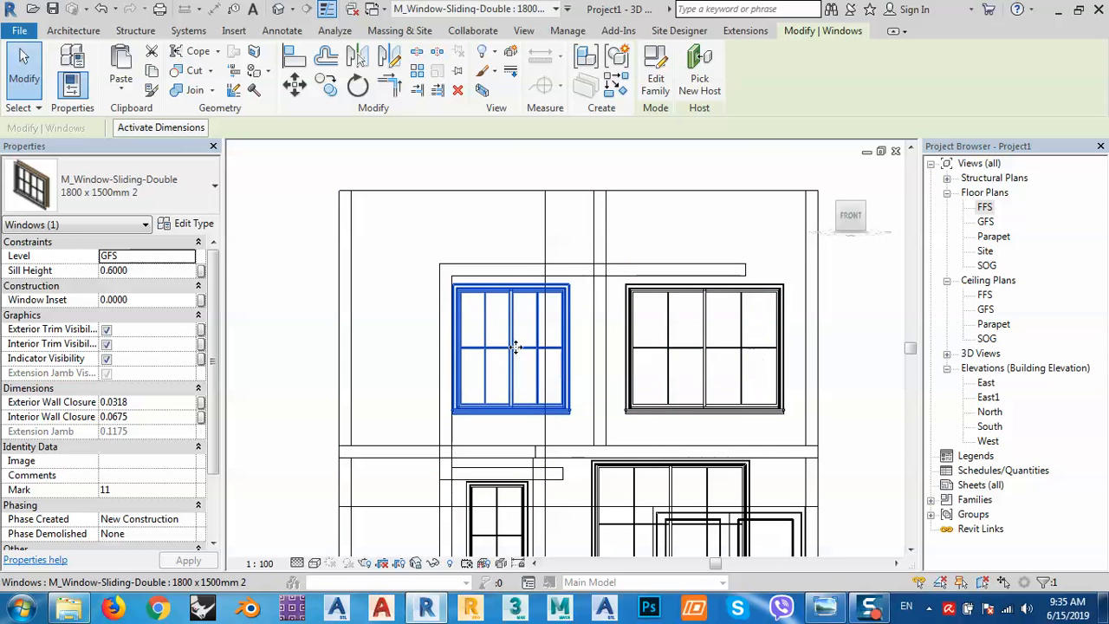
Shift the upper-left window right and reopen the facade frame for in-place editing.
drag(522, 345, 527, 342)
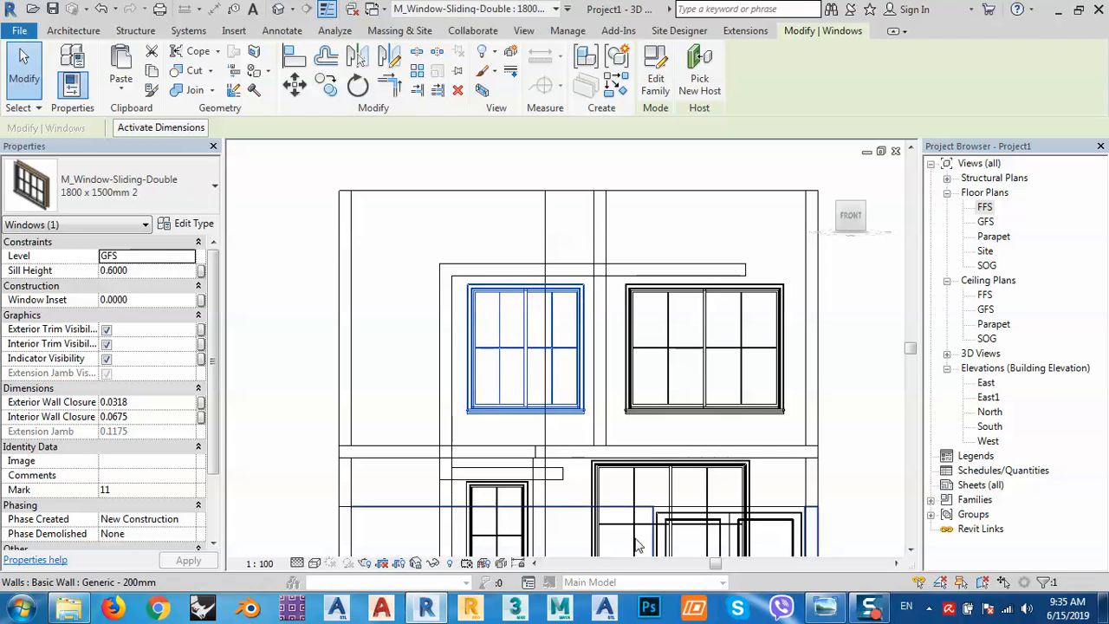
click(826, 609)
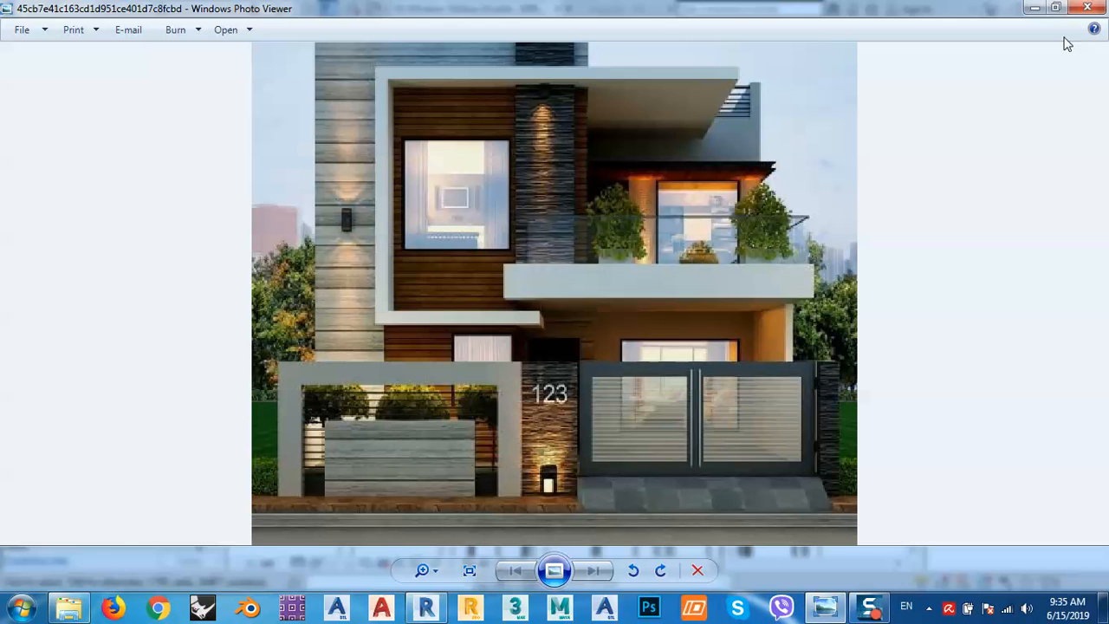
click(1036, 10)
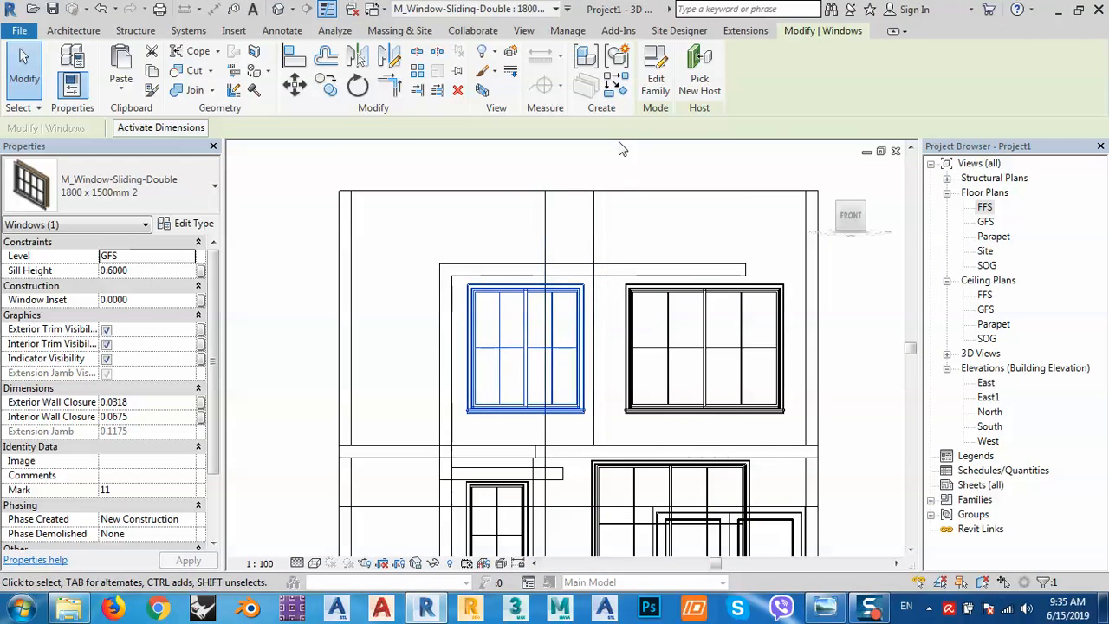
key(Escape)
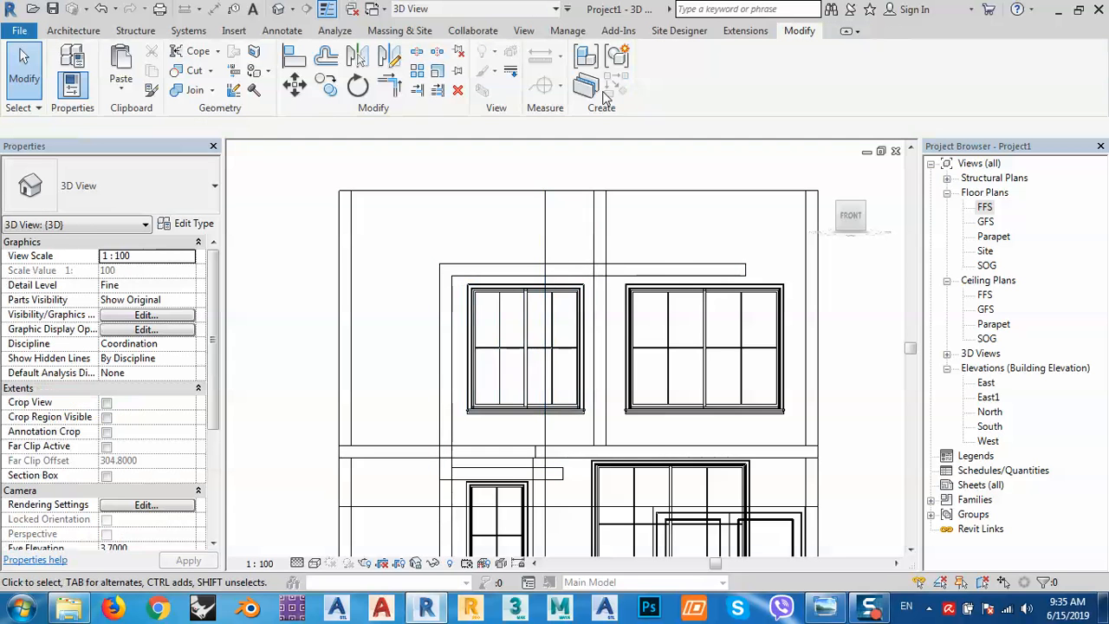
click(402, 198)
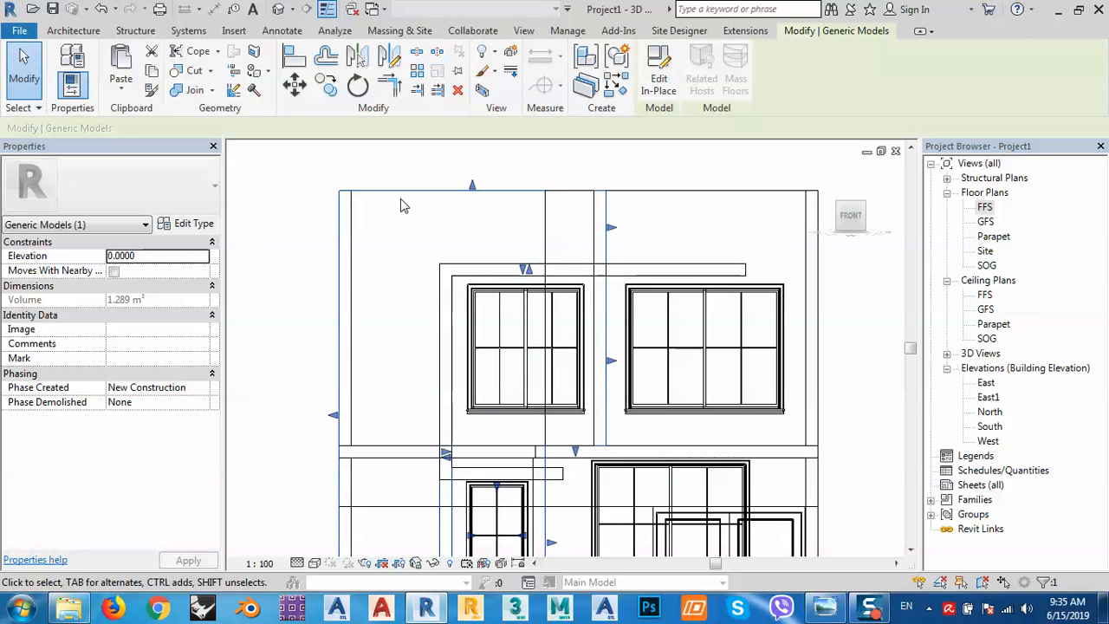
click(658, 78)
Redraw the extrusion sketch by picking the window's left, top, right and bottom edges.
click(609, 335)
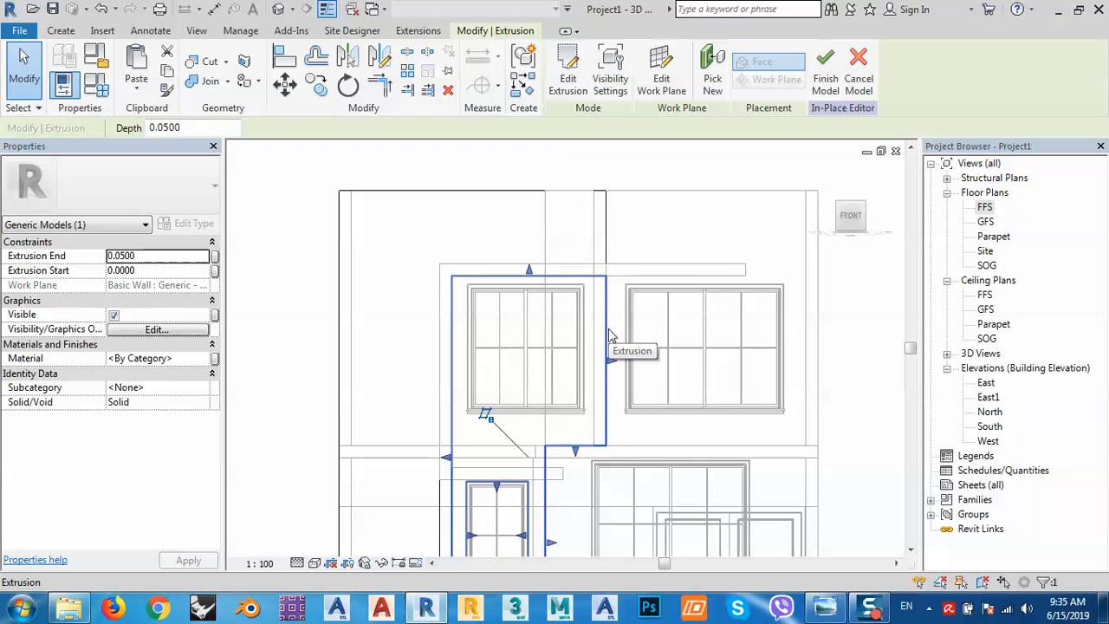
click(569, 62)
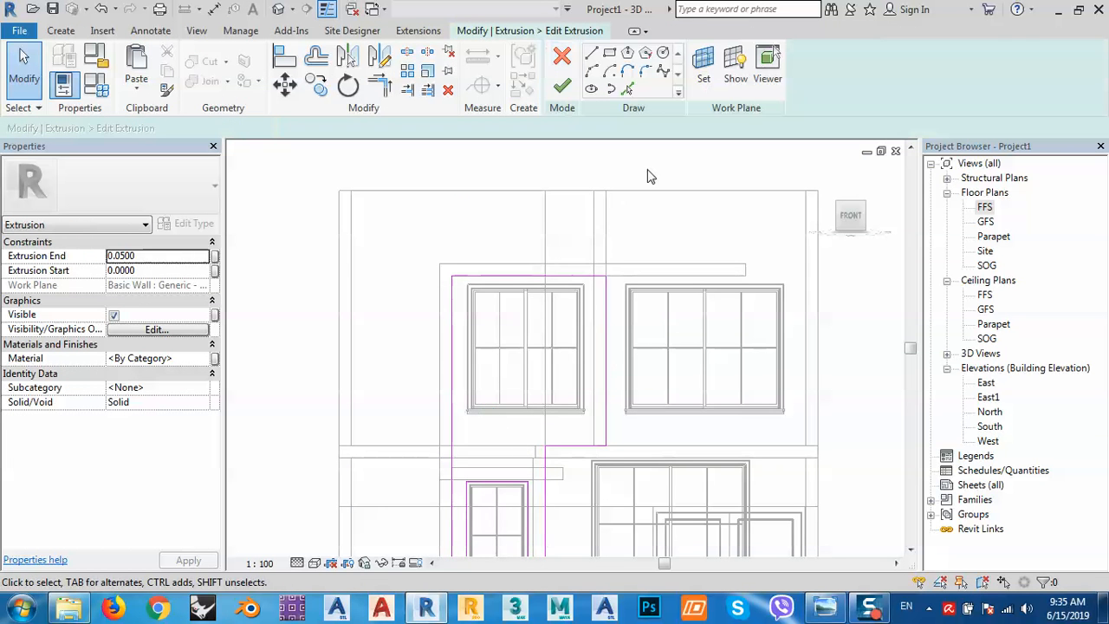
click(627, 91)
scroll(465, 286, up, 5)
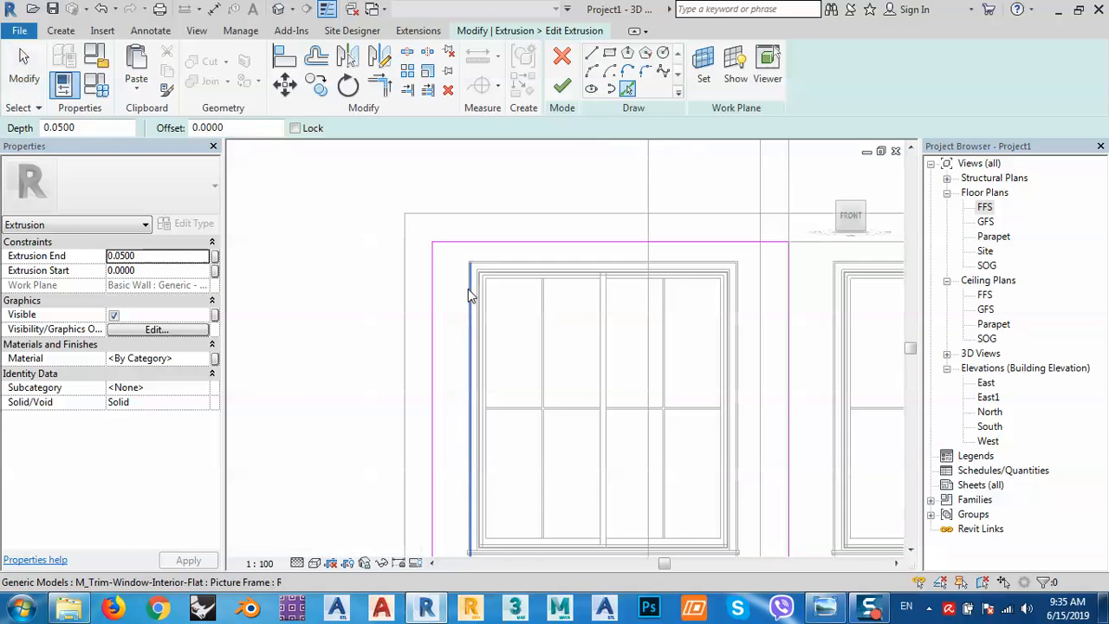
click(476, 246)
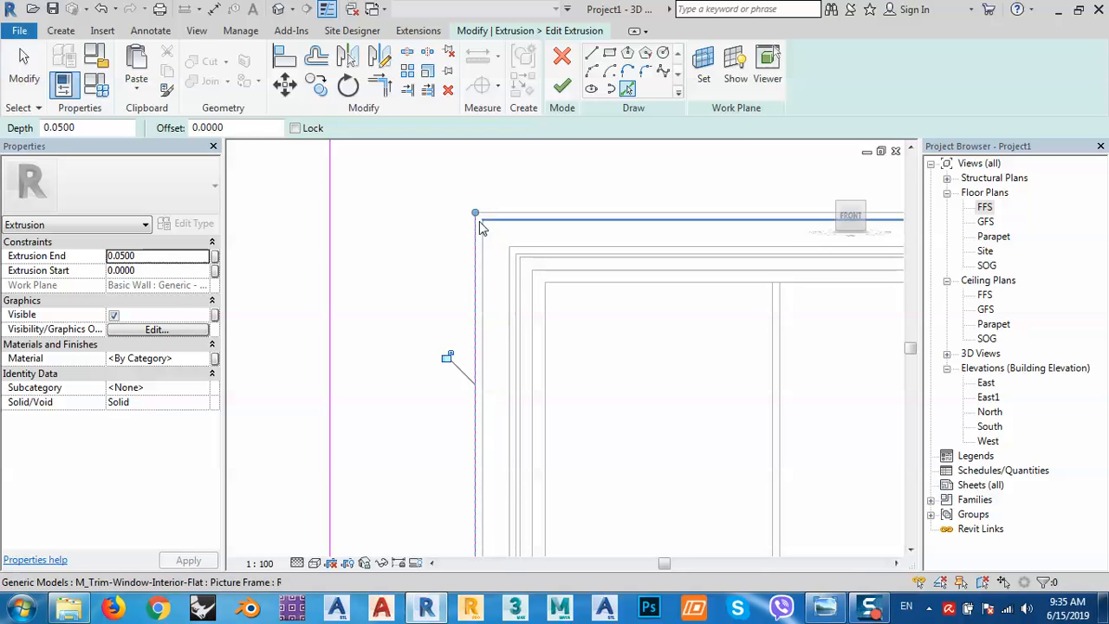
click(500, 214)
scroll(351, 224, down, 6)
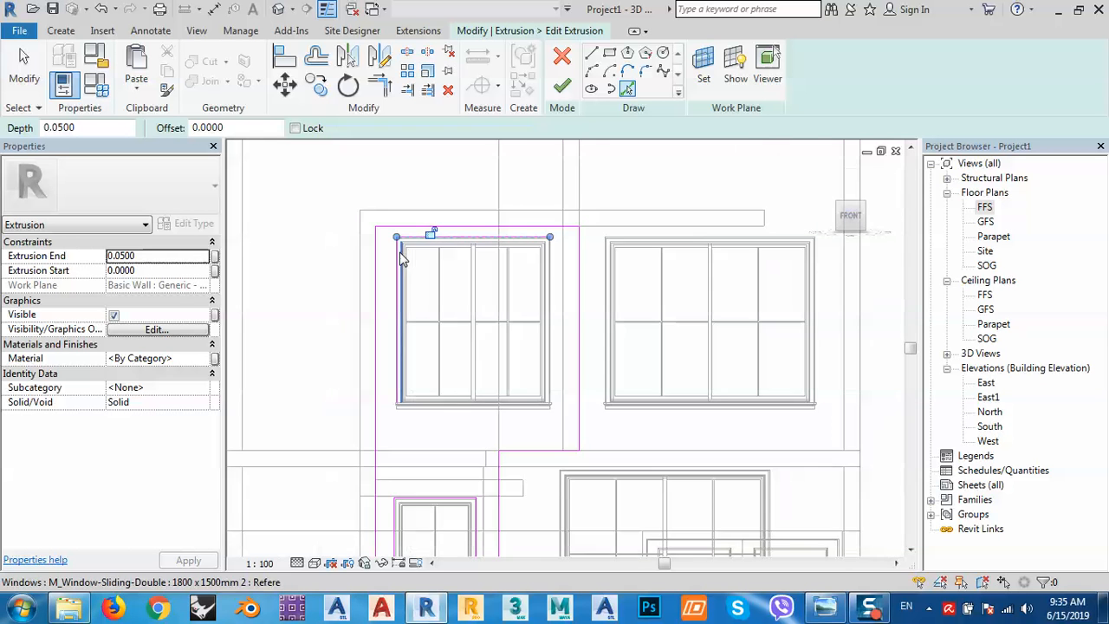
scroll(549, 235, up, 5)
scroll(538, 286, up, 2)
click(565, 274)
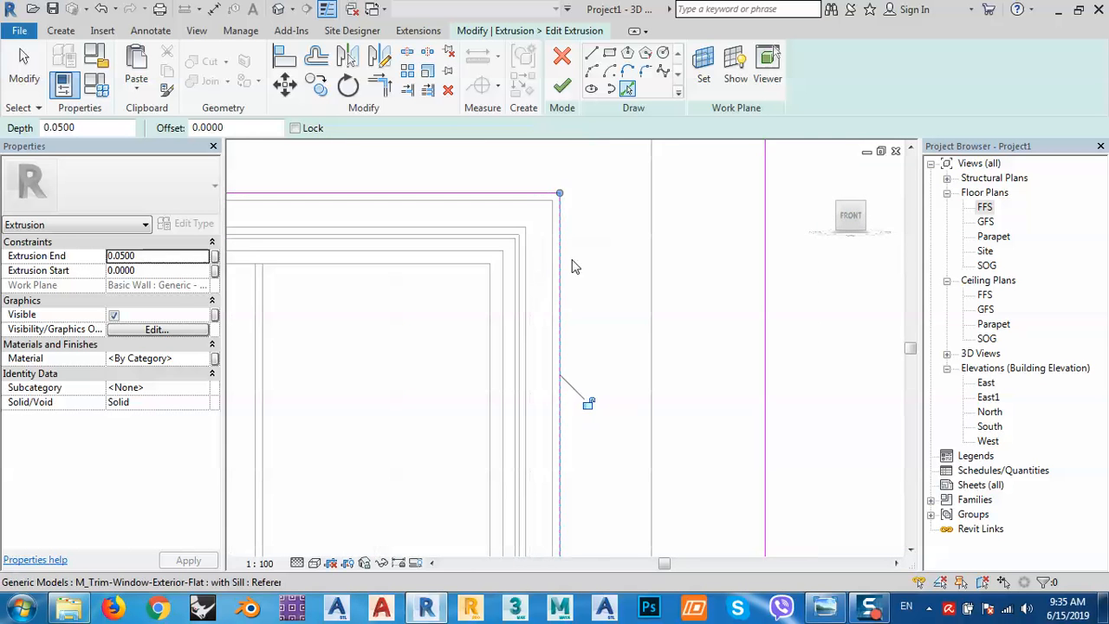
scroll(574, 265, down, 5)
scroll(595, 368, up, 5)
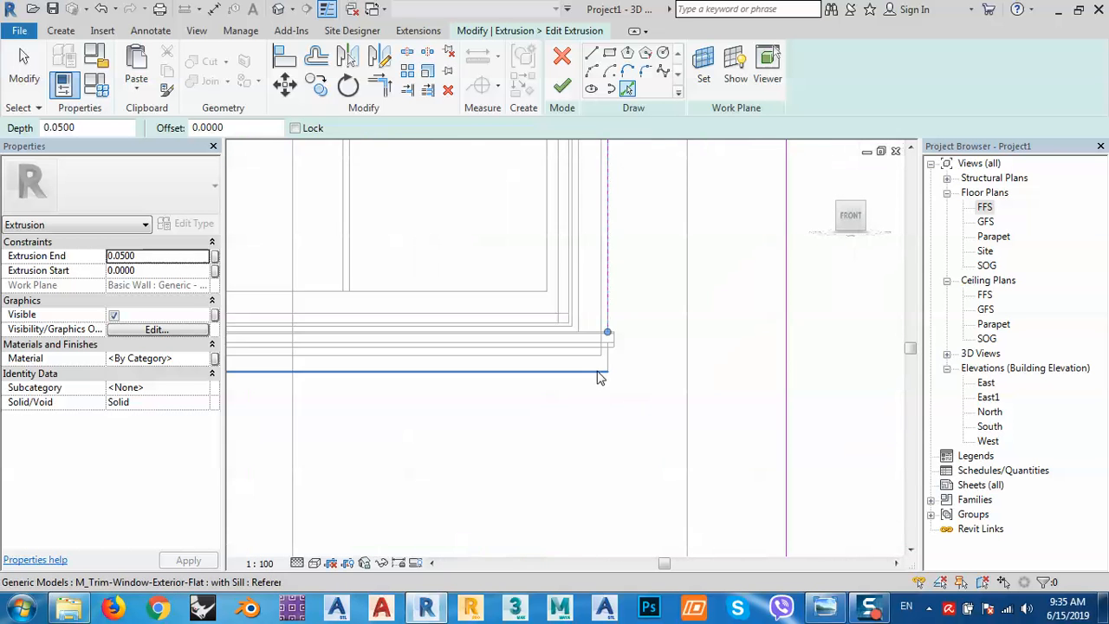
click(597, 381)
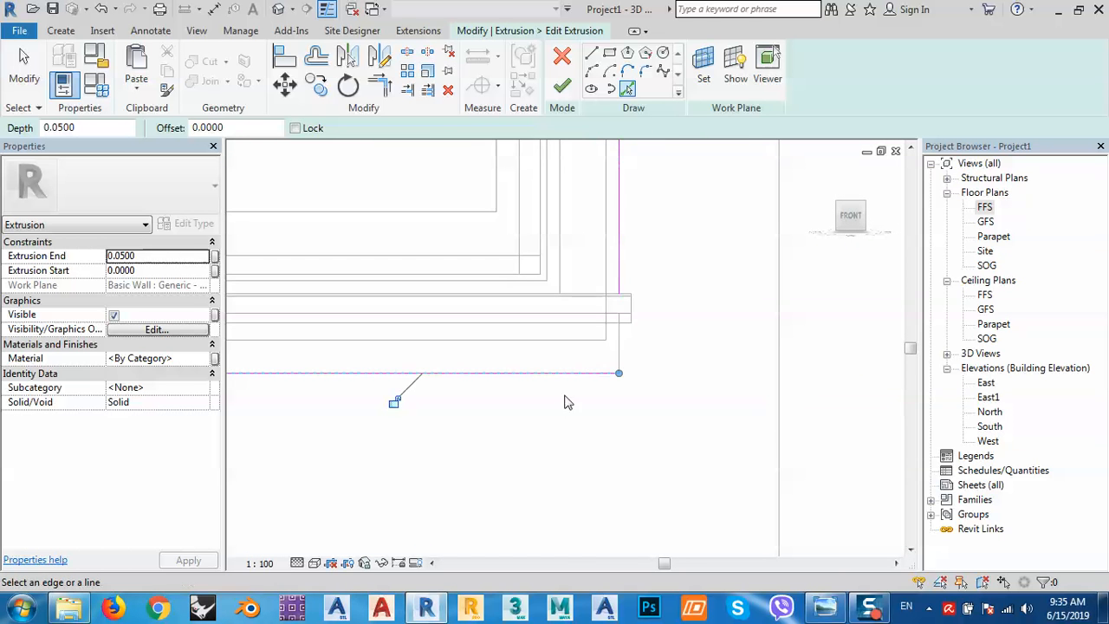
Trim the bottom sketch line into a corner and finish the sketch and in-place model.
click(379, 87)
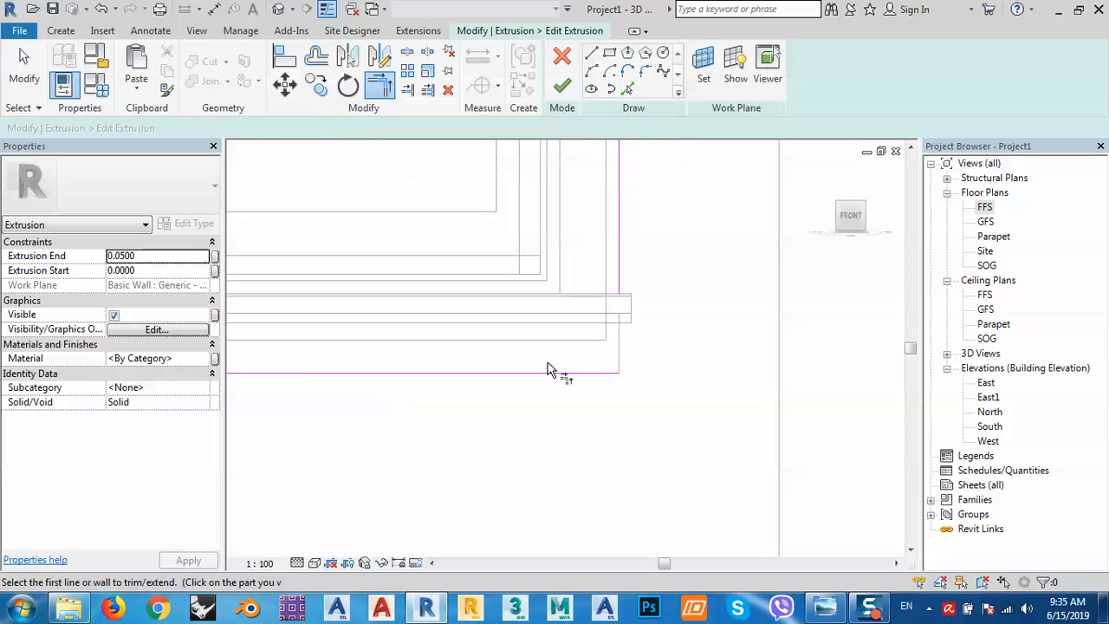
click(562, 375)
scroll(751, 347, down, 4)
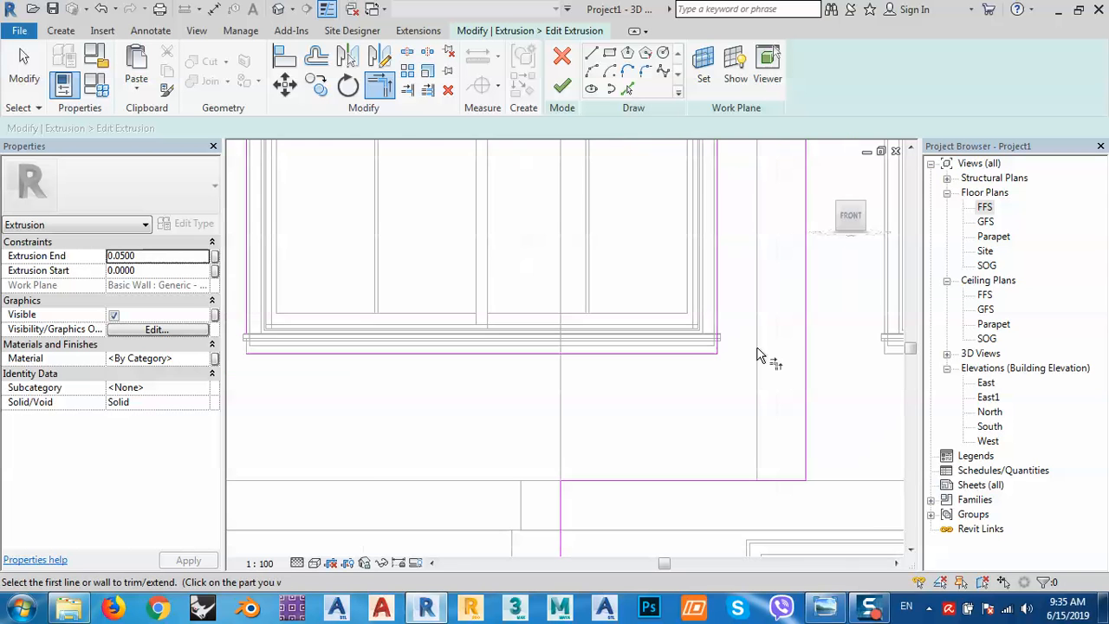
scroll(236, 355, up, 3)
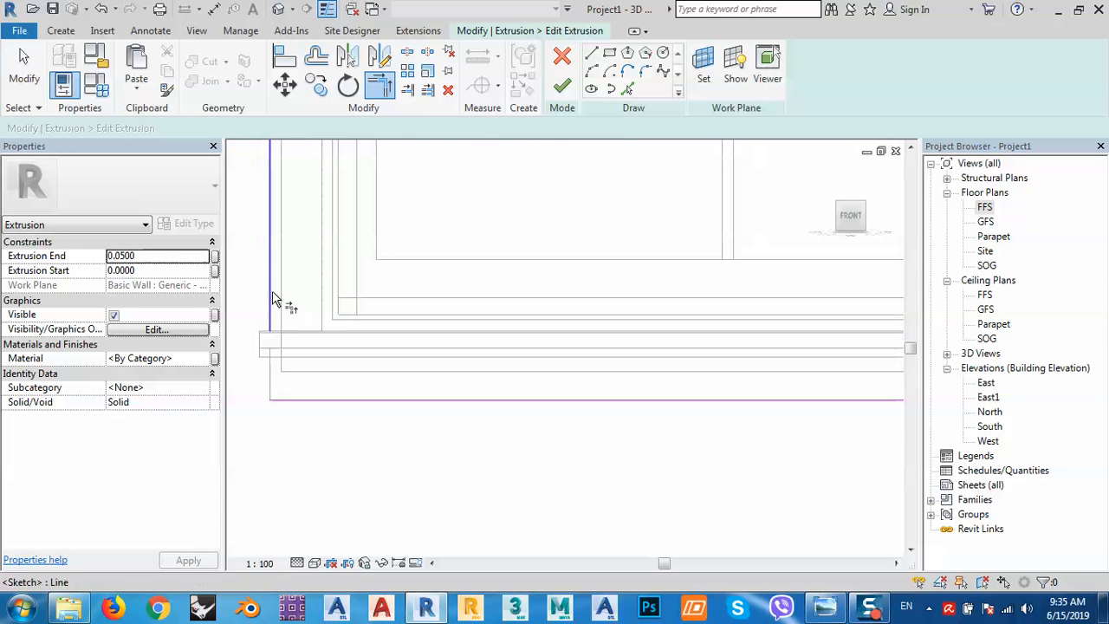
click(561, 85)
click(826, 68)
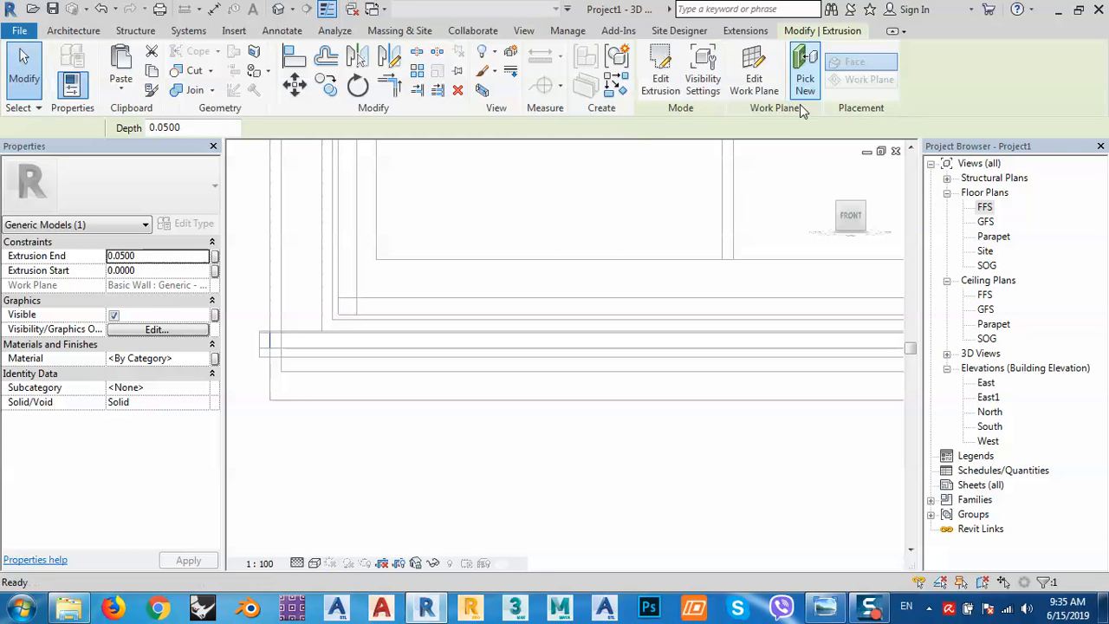
scroll(490, 359, down, 4)
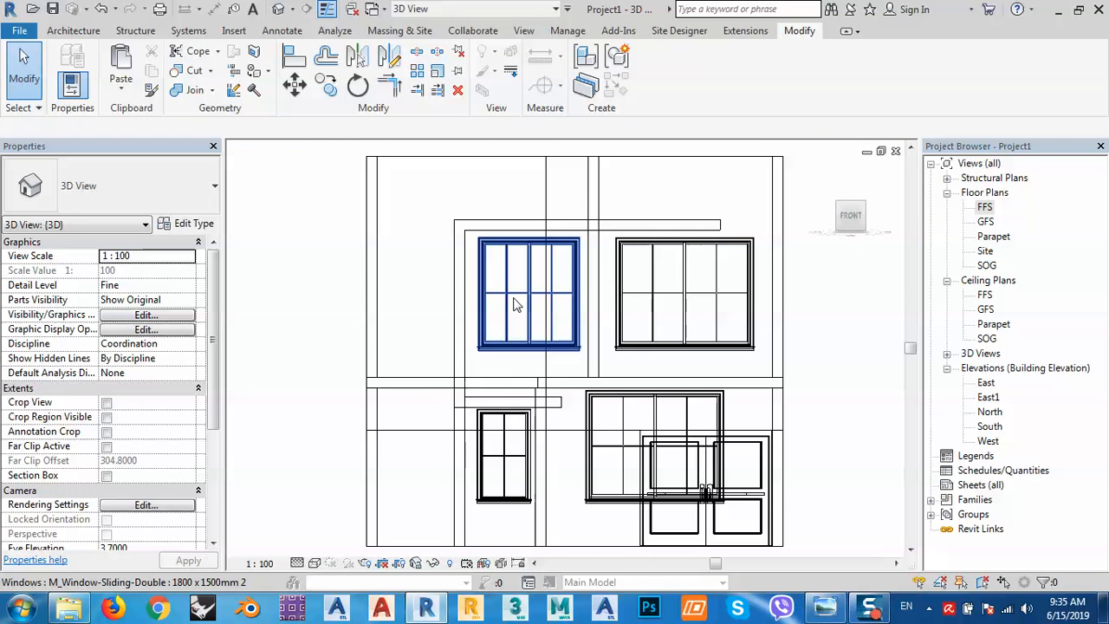
click(514, 304)
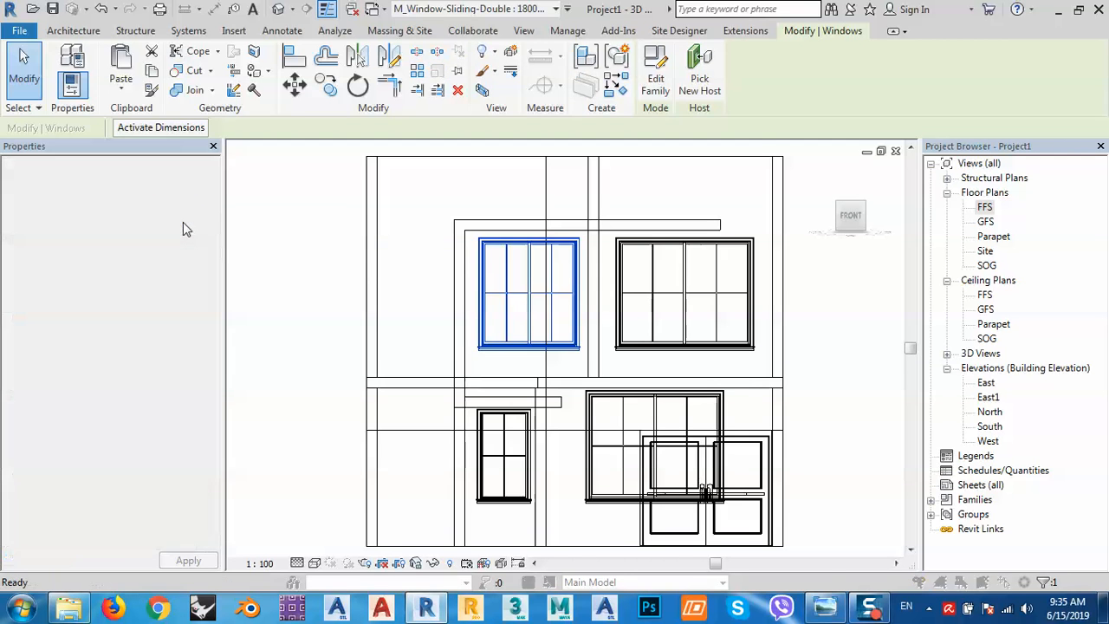
click(183, 230)
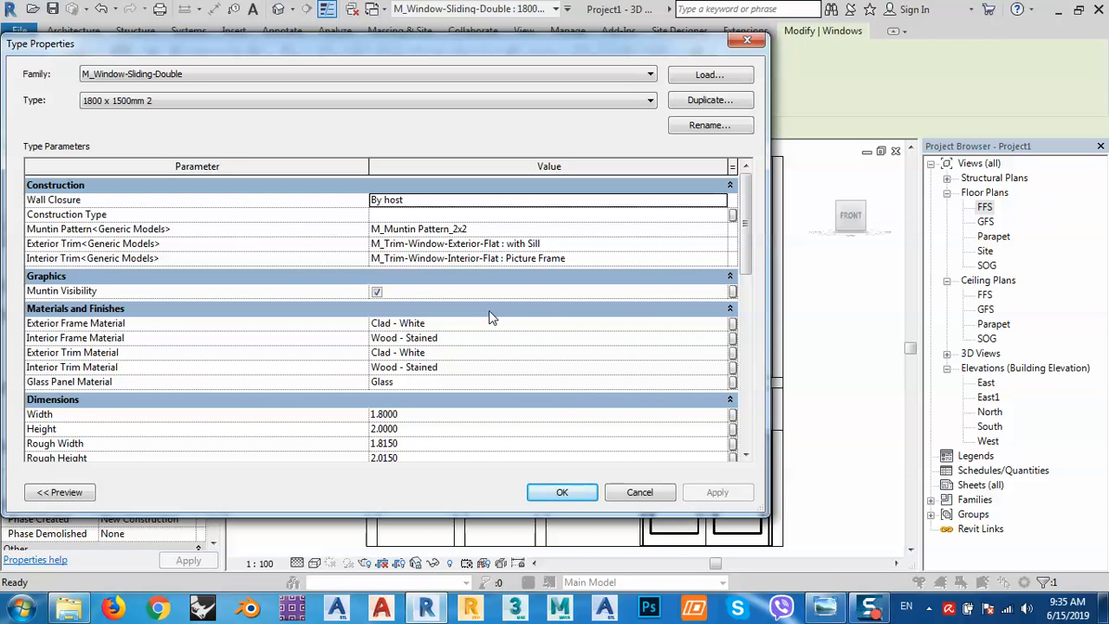
click(409, 369)
click(721, 368)
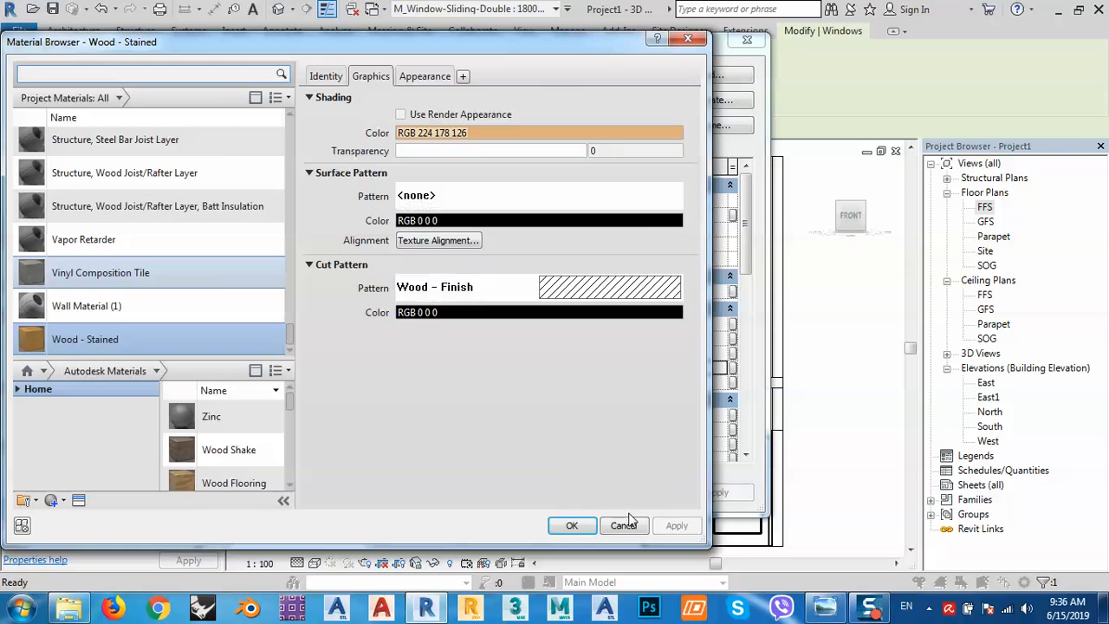
click(624, 525)
click(671, 230)
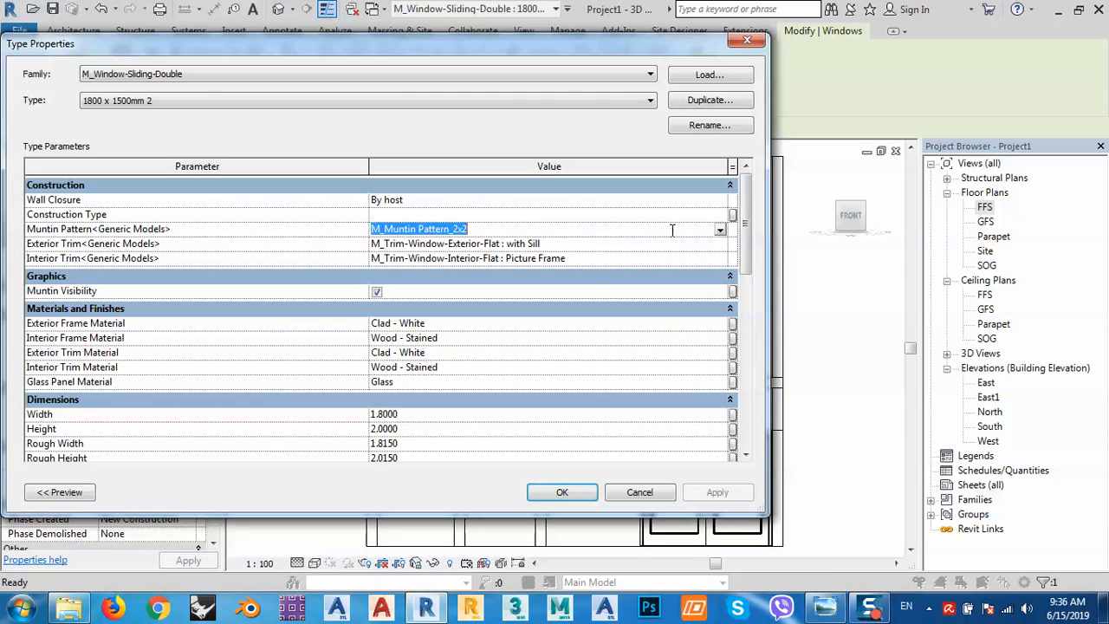
click(720, 230)
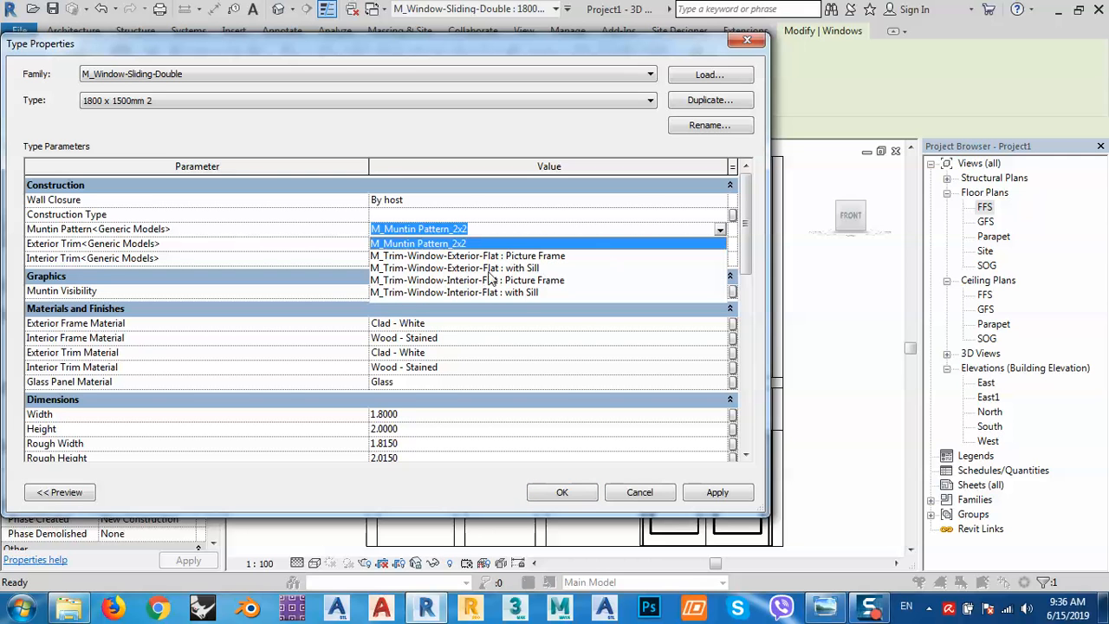
click(286, 251)
click(606, 247)
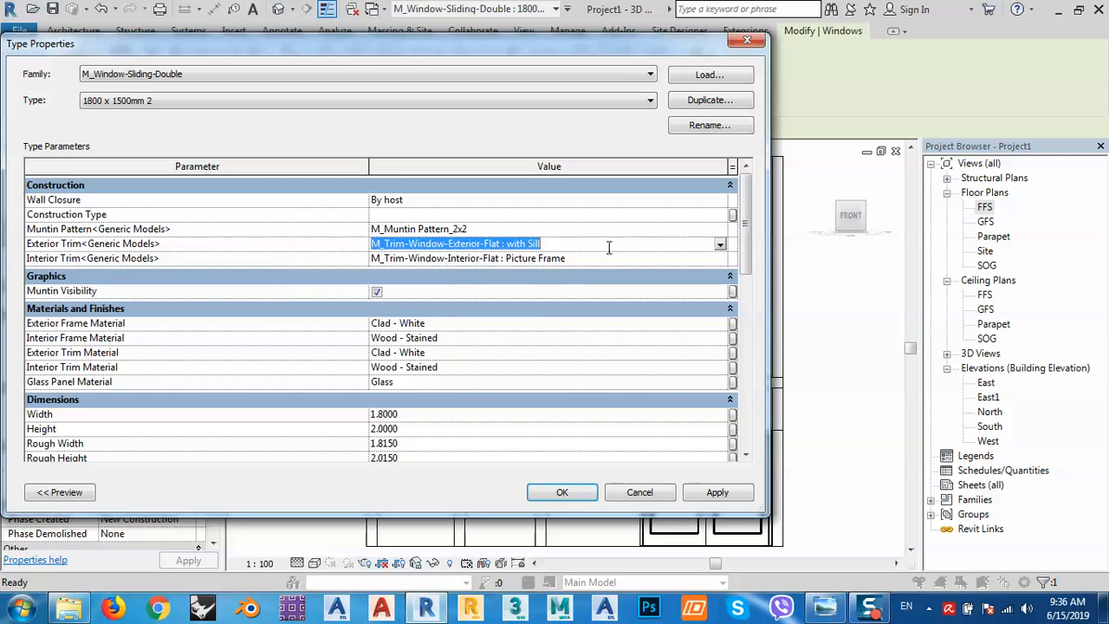
click(720, 246)
click(723, 247)
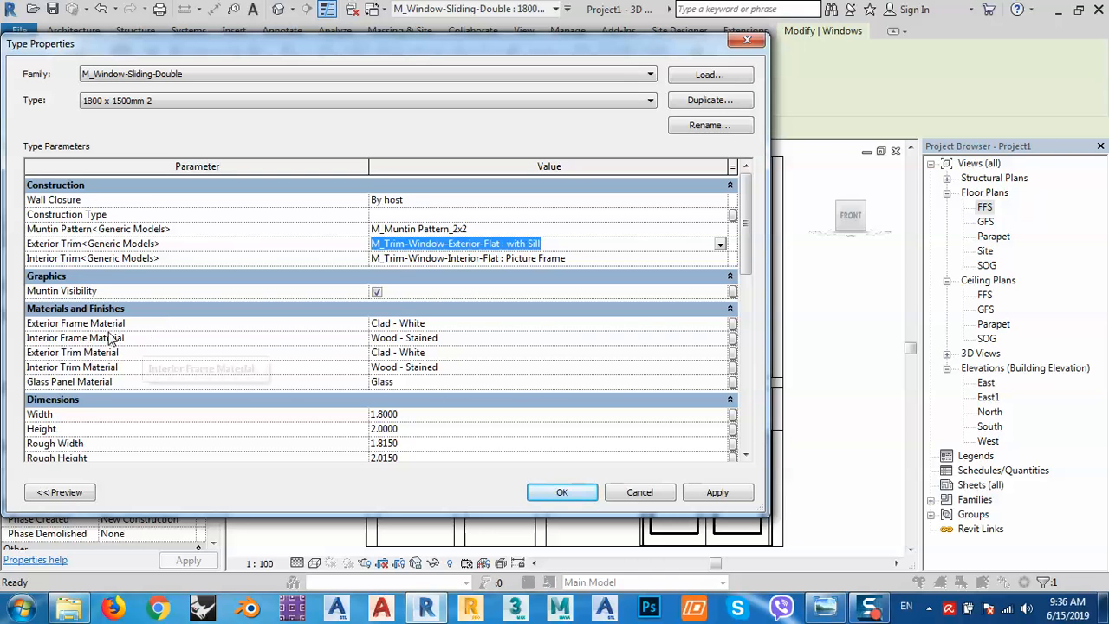
click(416, 204)
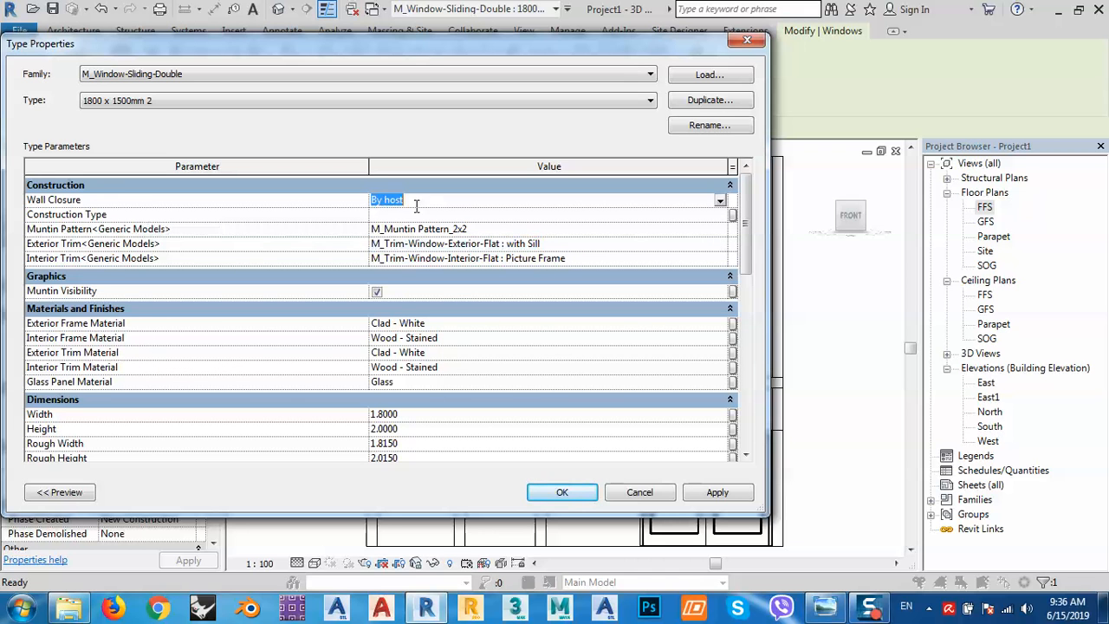
click(720, 201)
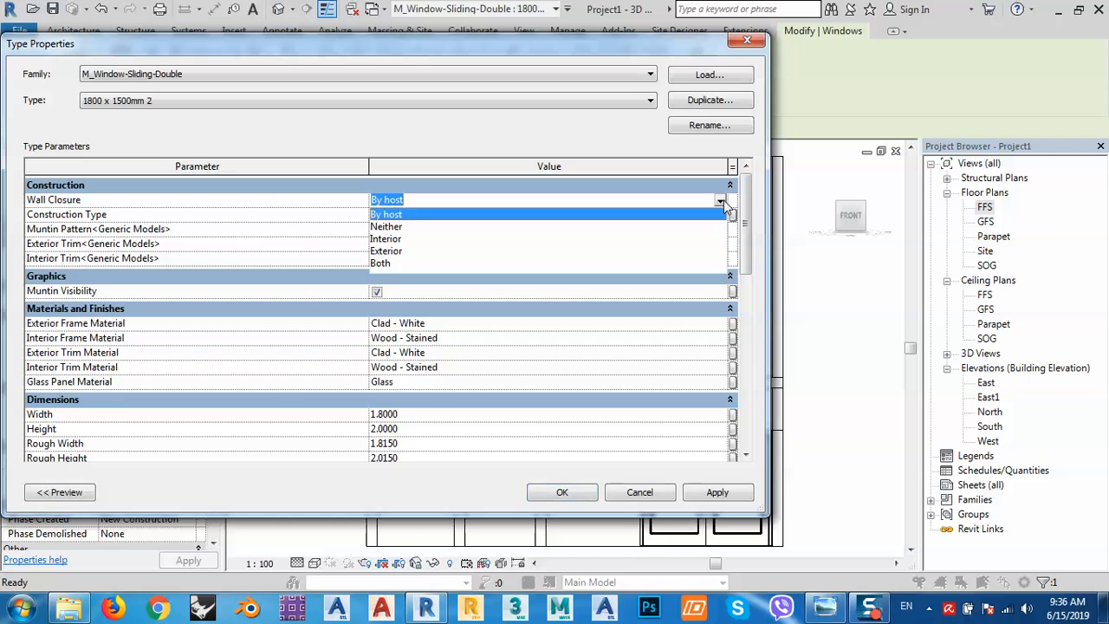
click(274, 194)
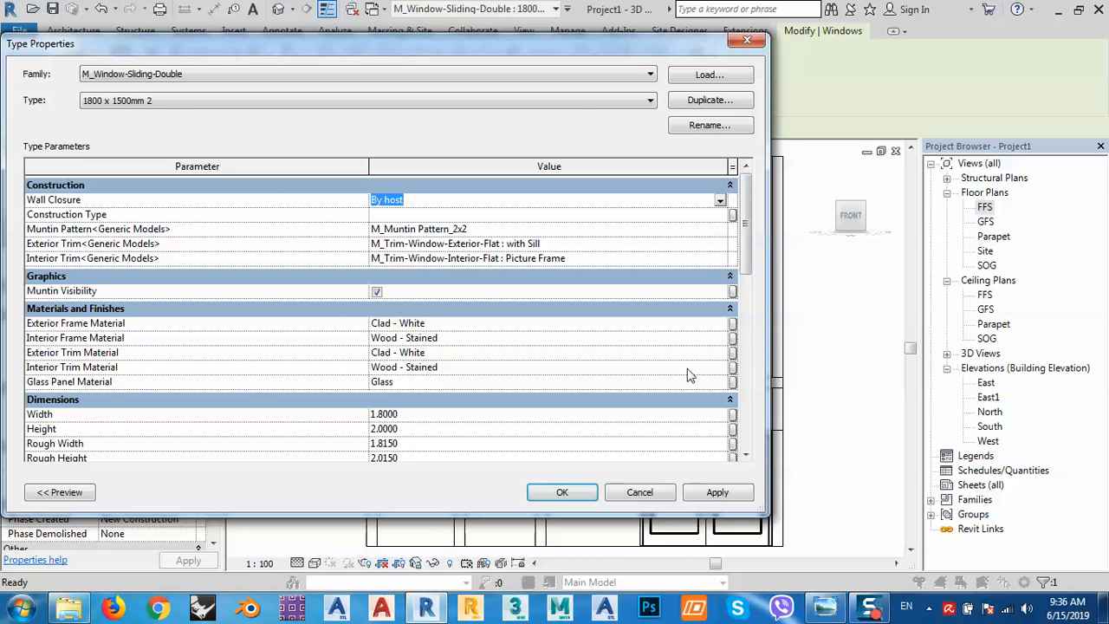
click(712, 492)
click(562, 493)
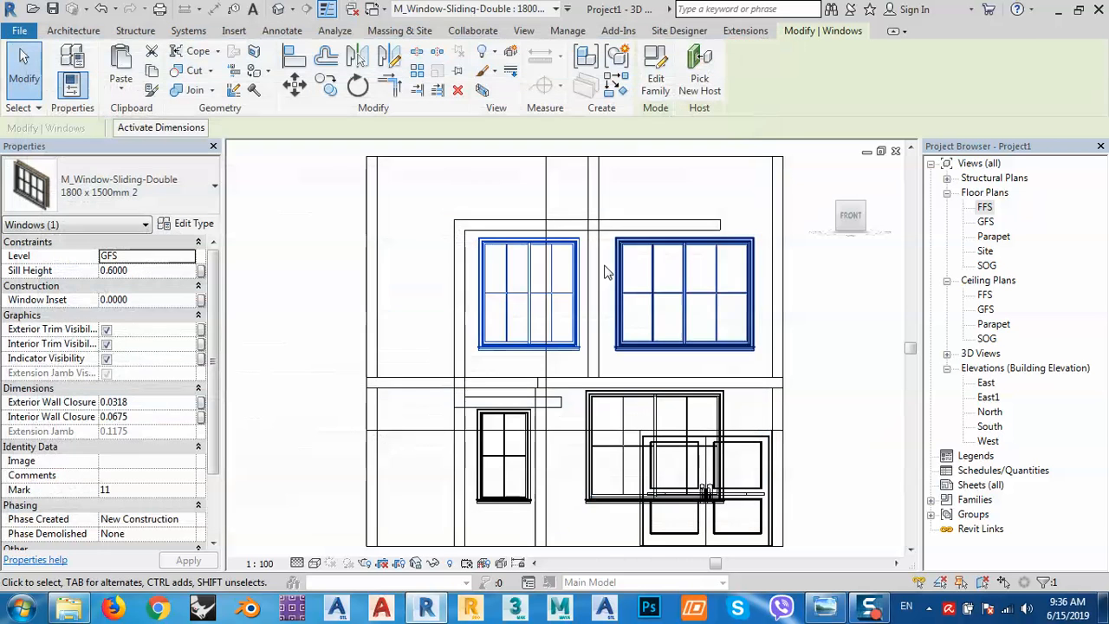
Turn to an angled 3D view of the house and set the visual style to Shaded.
click(278, 10)
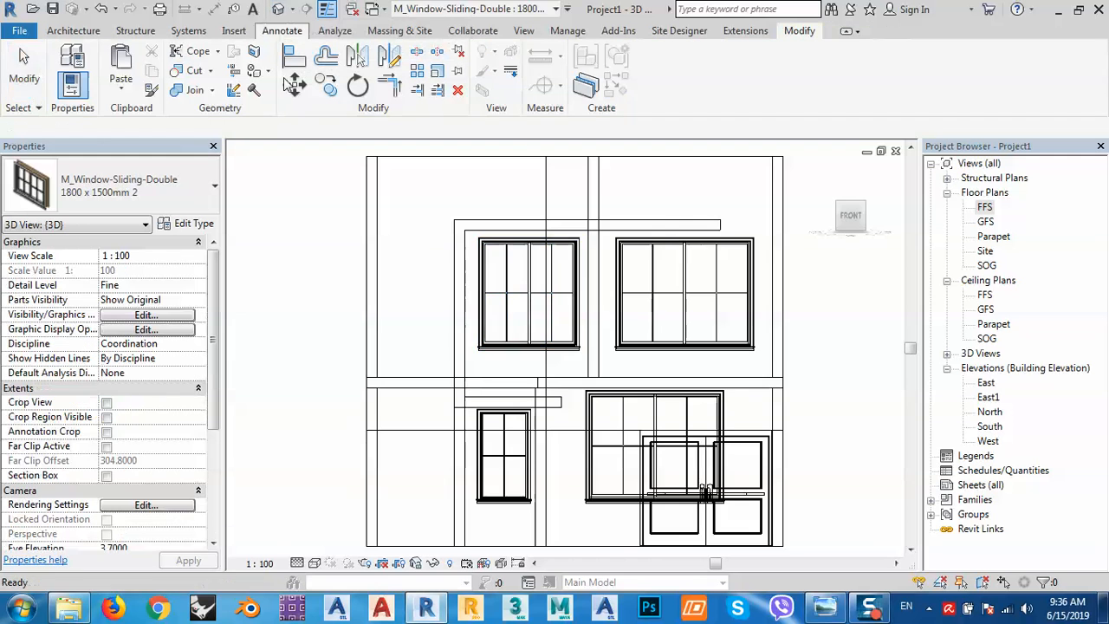
middle_drag(561, 338, 526, 295)
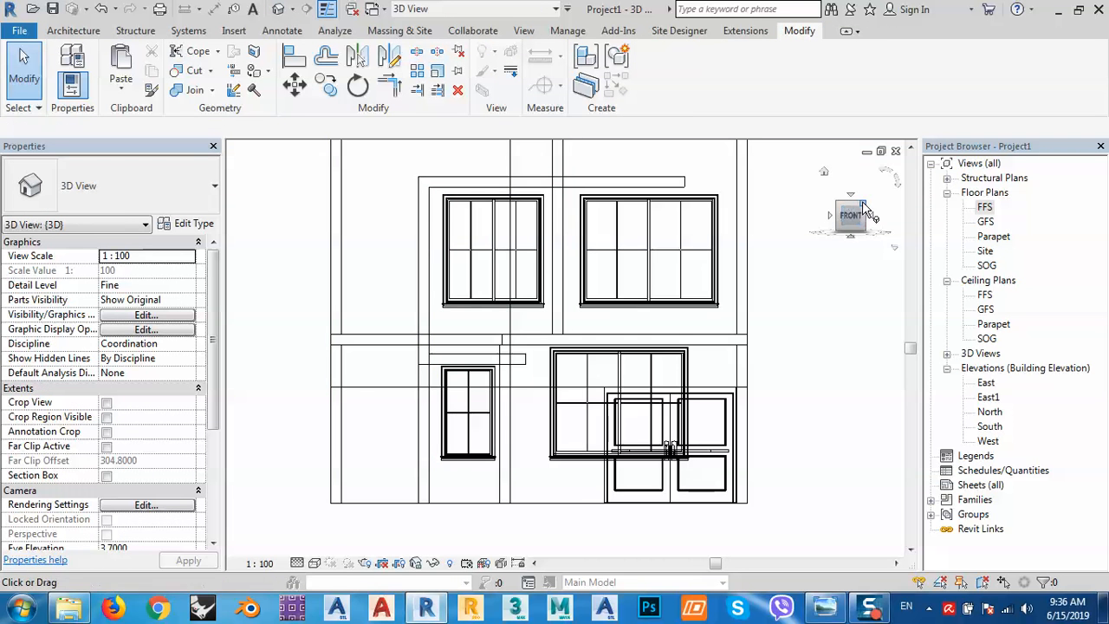
click(839, 230)
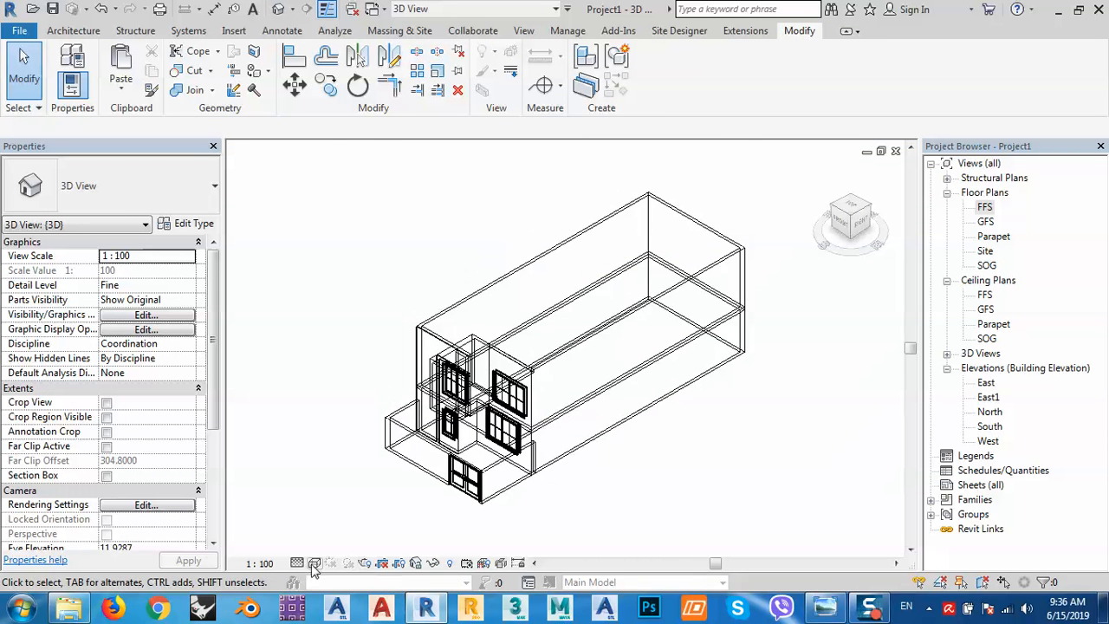
click(314, 563)
click(335, 496)
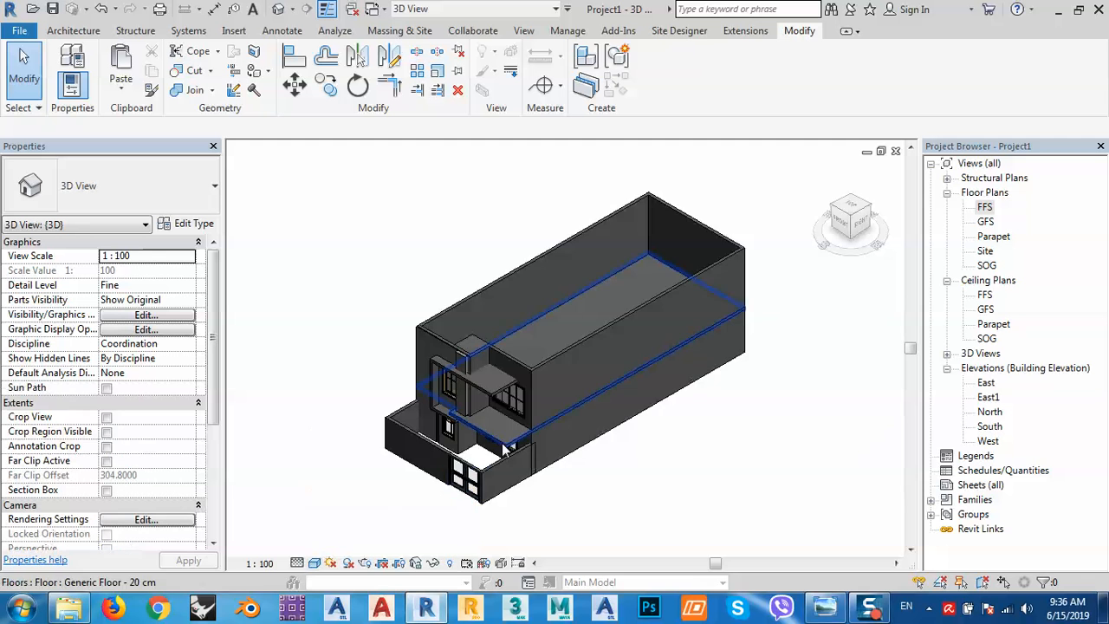
Orbit toward the front, compare with the reference house photo, and select the front boundary wall.
shift+middle_drag(506, 446, 594, 422)
scroll(515, 429, up, 5)
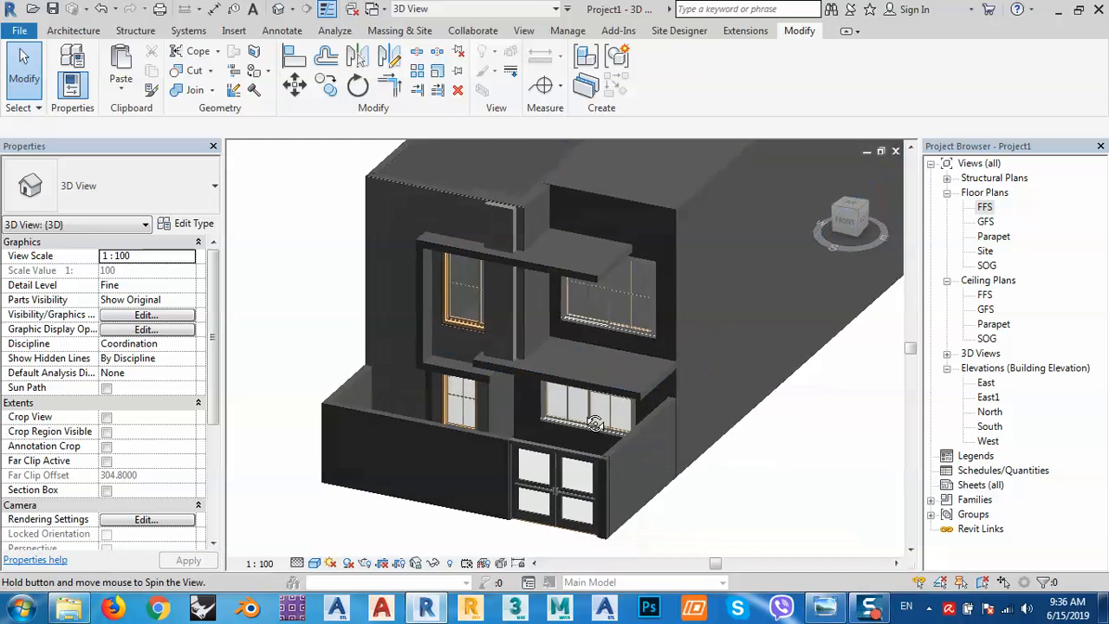
middle_drag(479, 468, 585, 441)
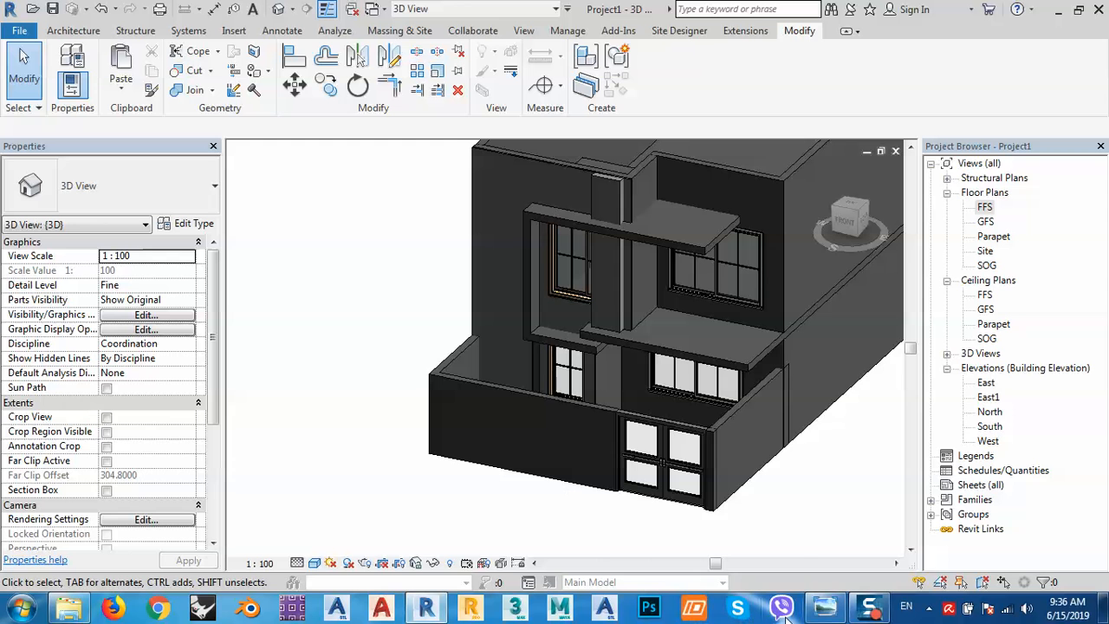
click(828, 610)
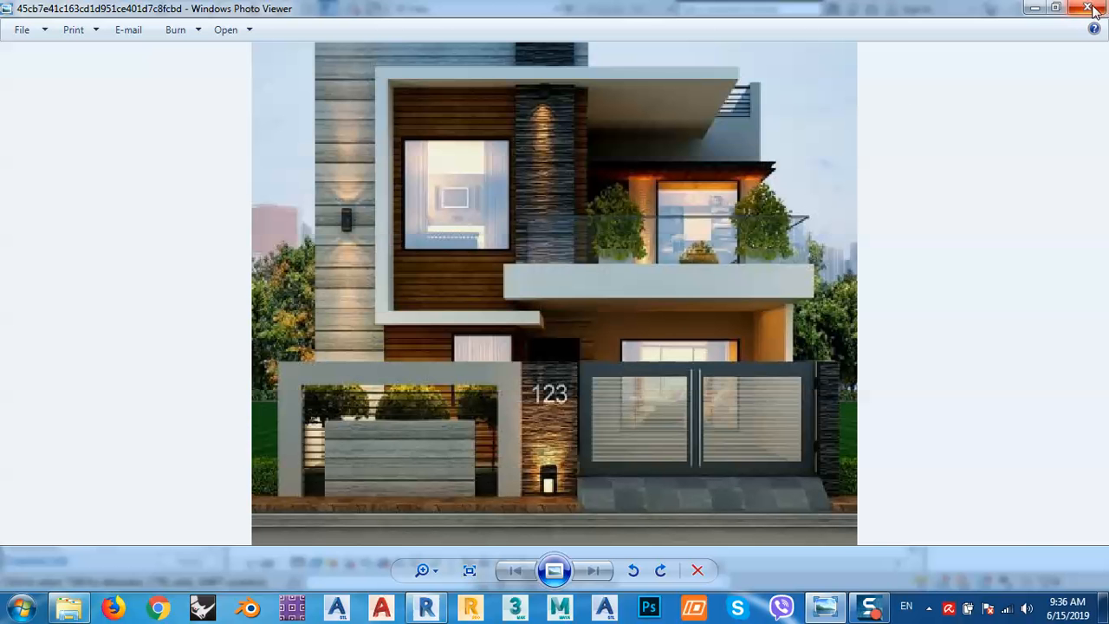
click(1034, 8)
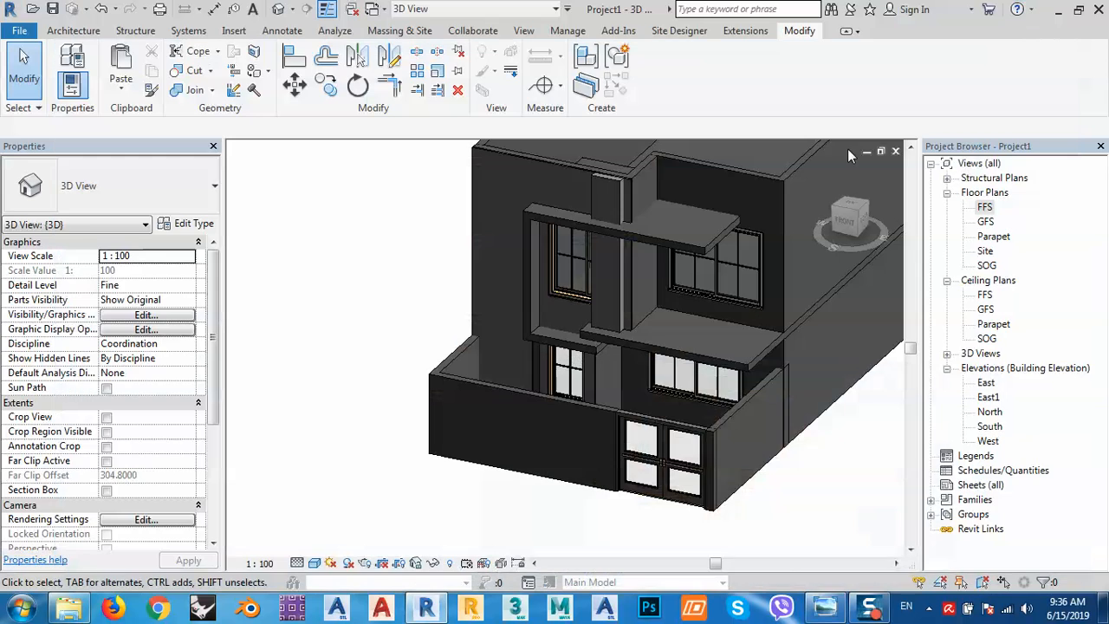
click(575, 406)
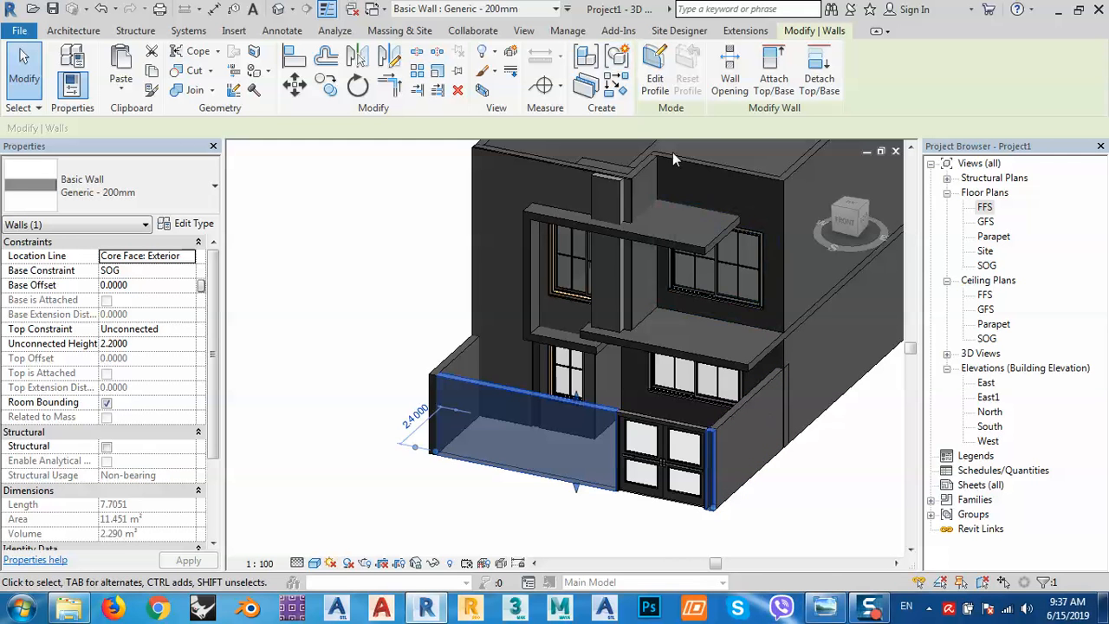
Open the front boundary wall's profile for editing with Edit Profile.
click(656, 76)
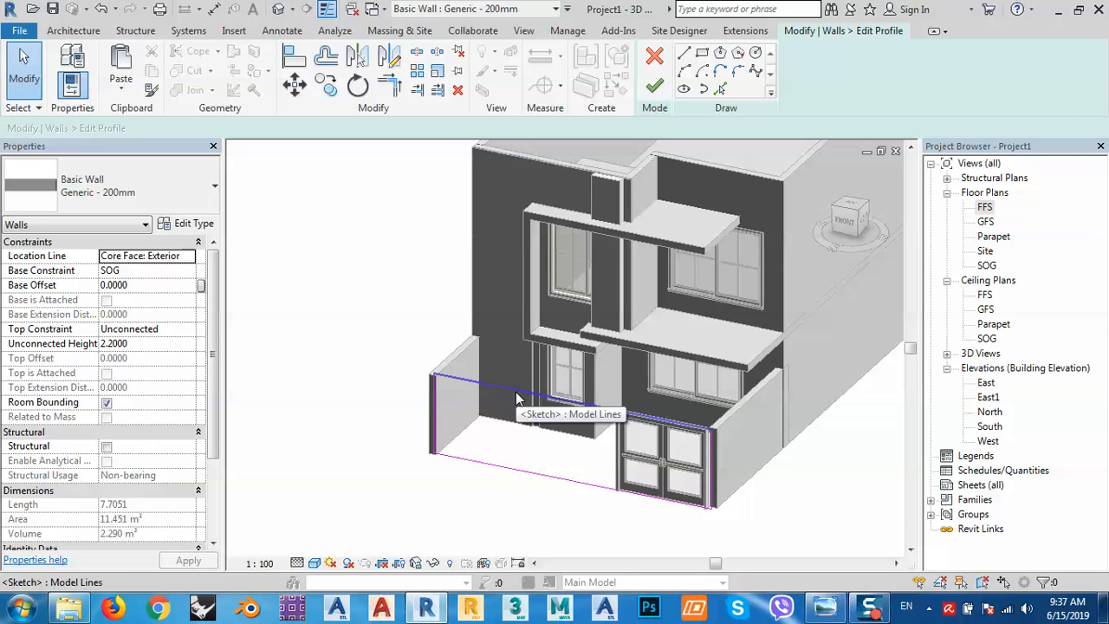
In front view, sketch a three-line opening rising from the wall's bottom edge, checking the reference photo.
click(853, 222)
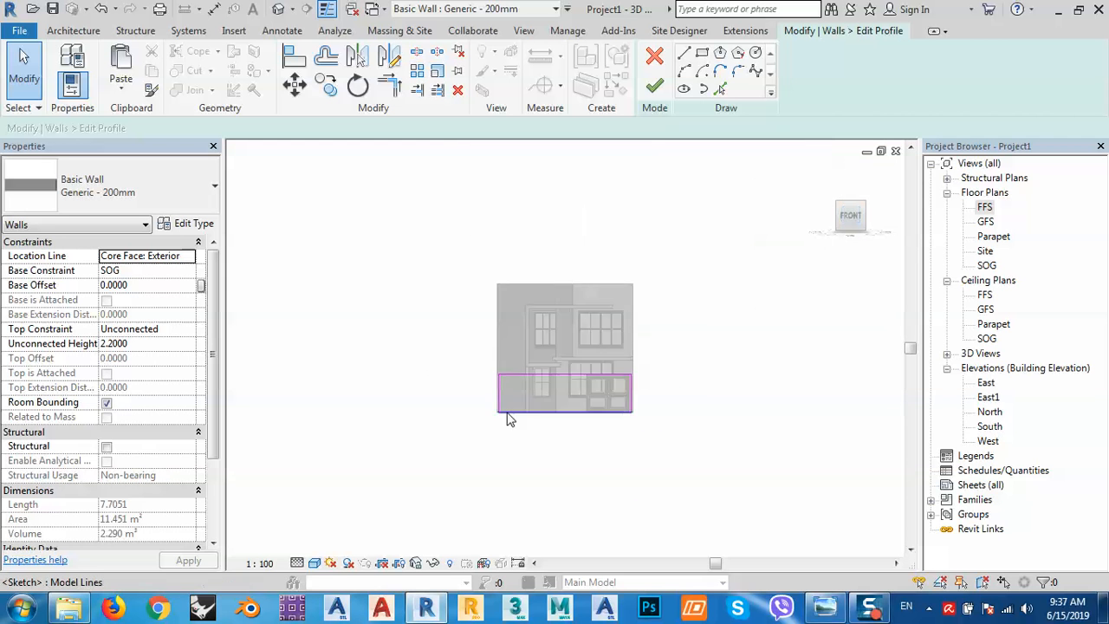
scroll(509, 419, up, 6)
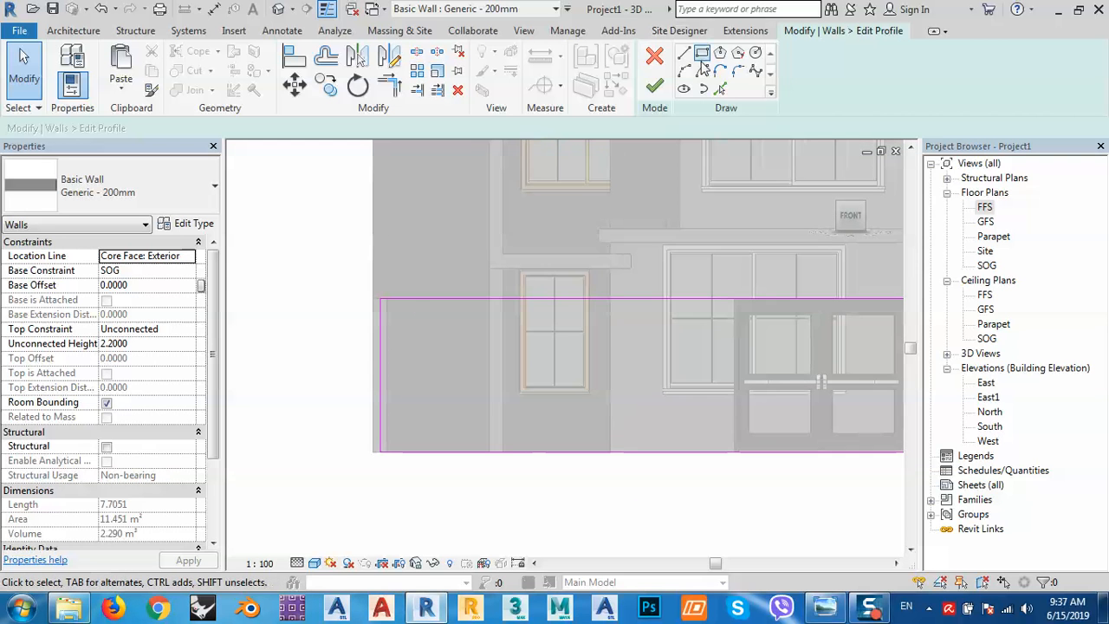
click(684, 52)
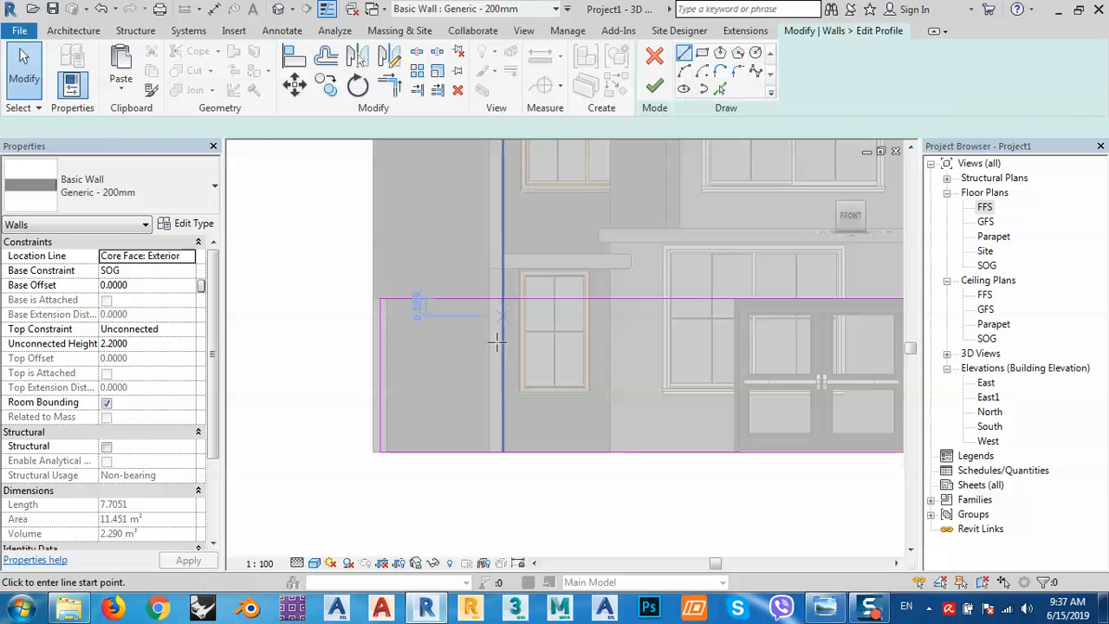
click(447, 451)
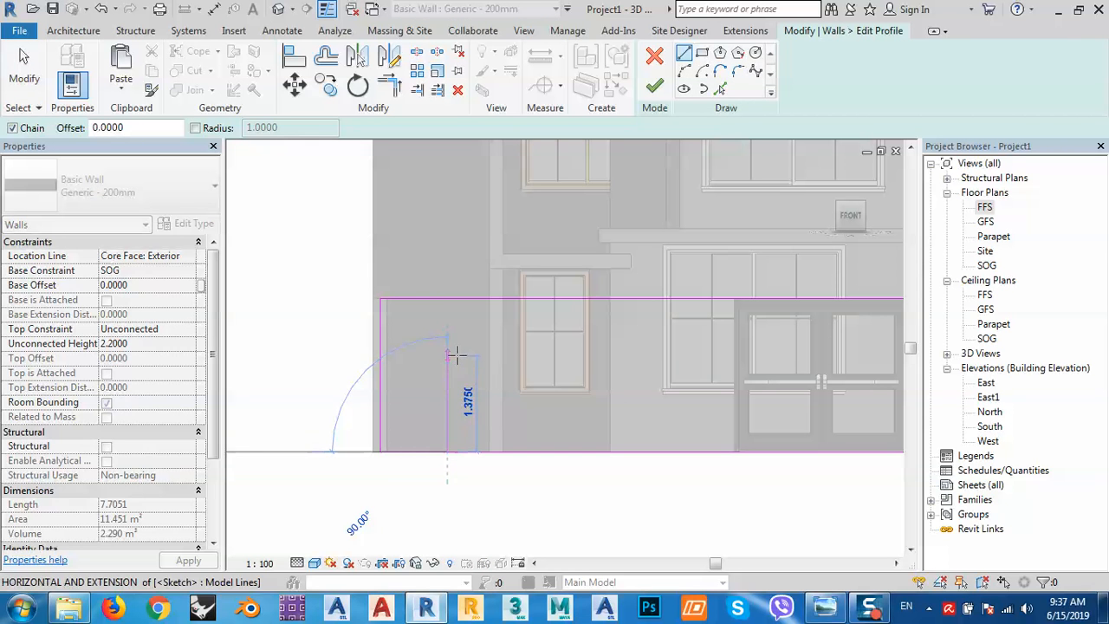
click(447, 356)
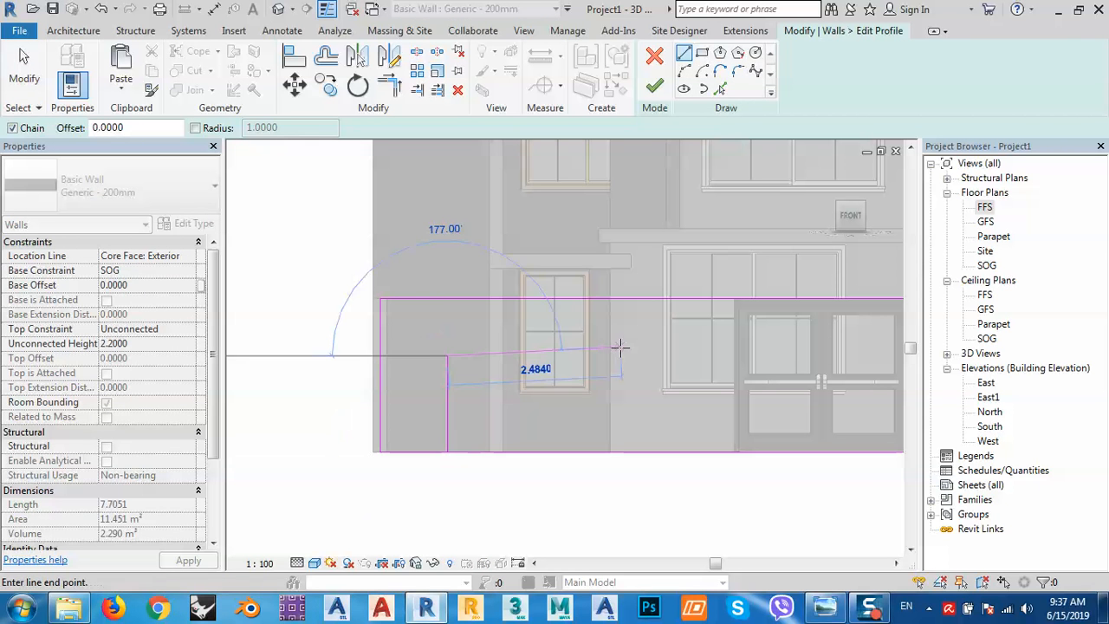
click(680, 355)
click(679, 450)
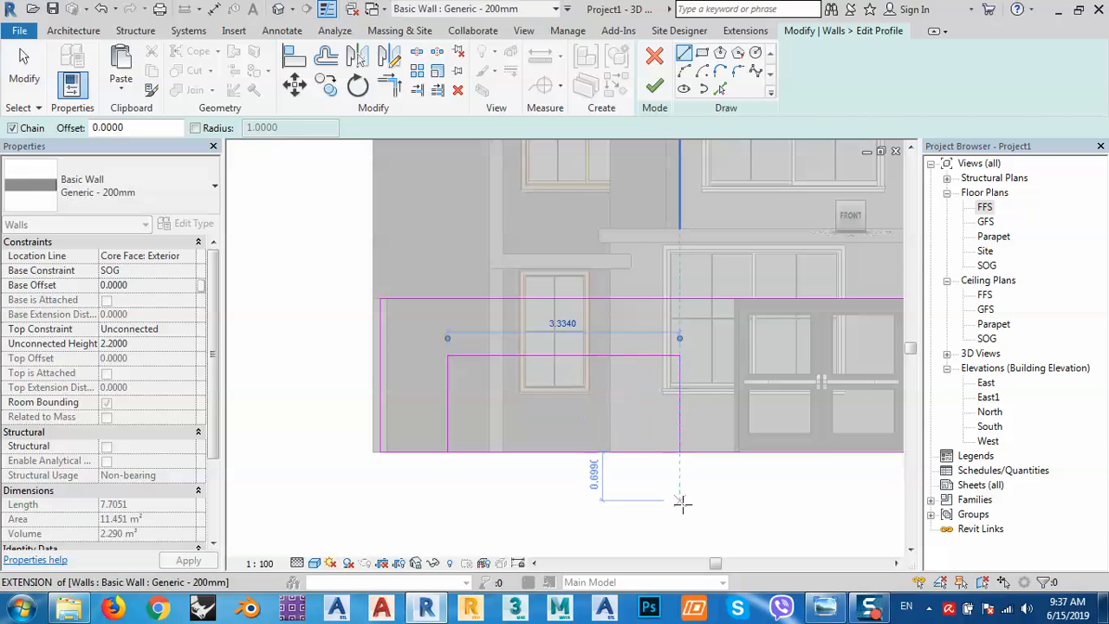
click(824, 607)
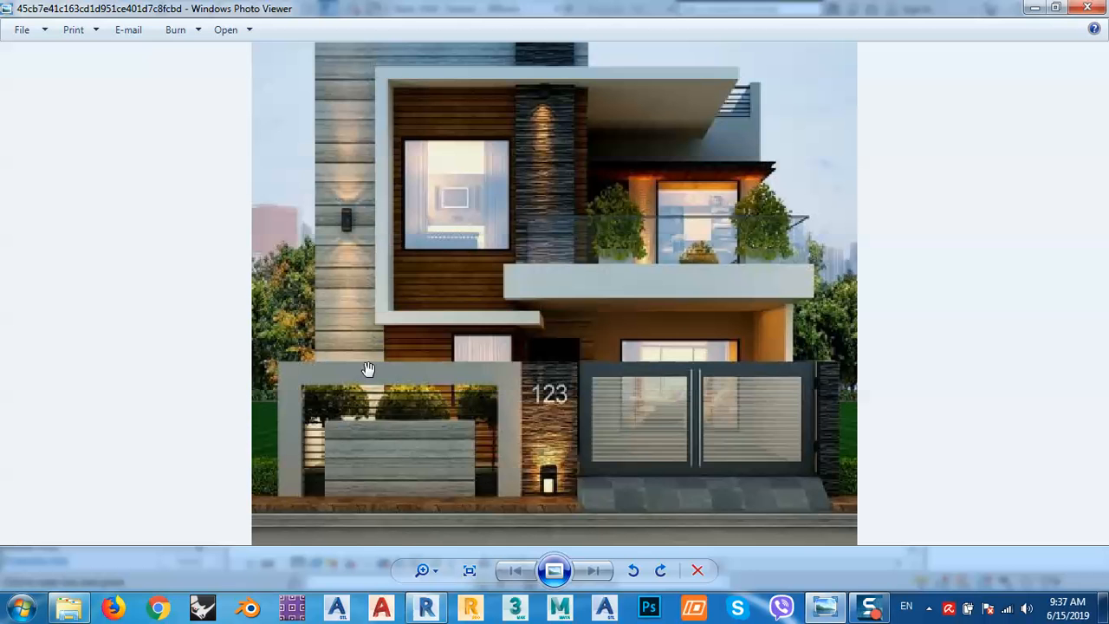
click(1035, 8)
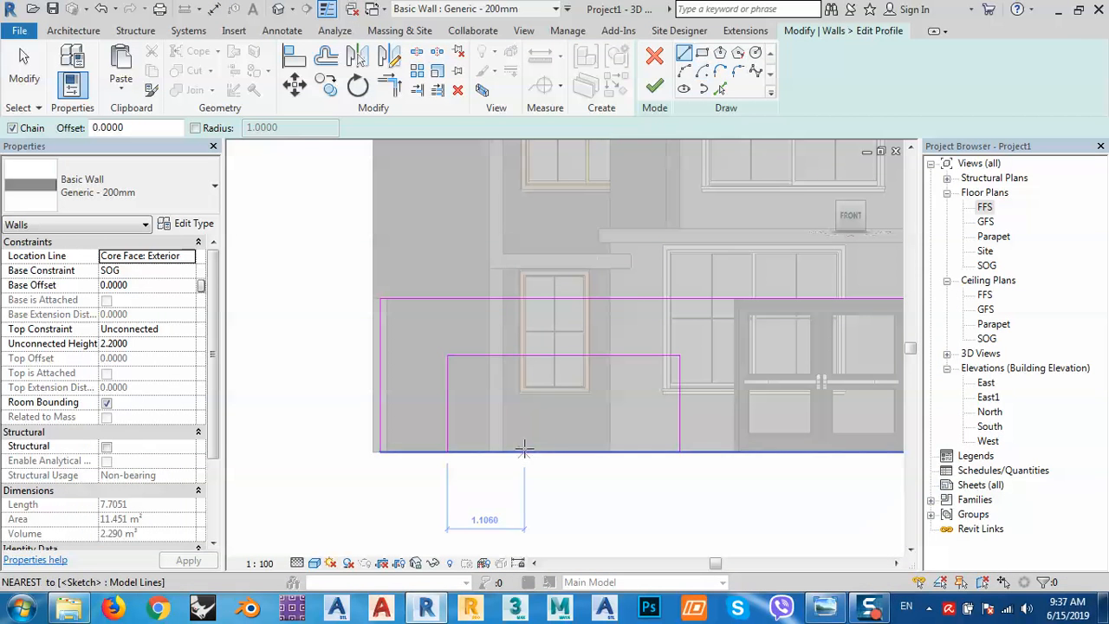
key(Escape)
key(Escape)
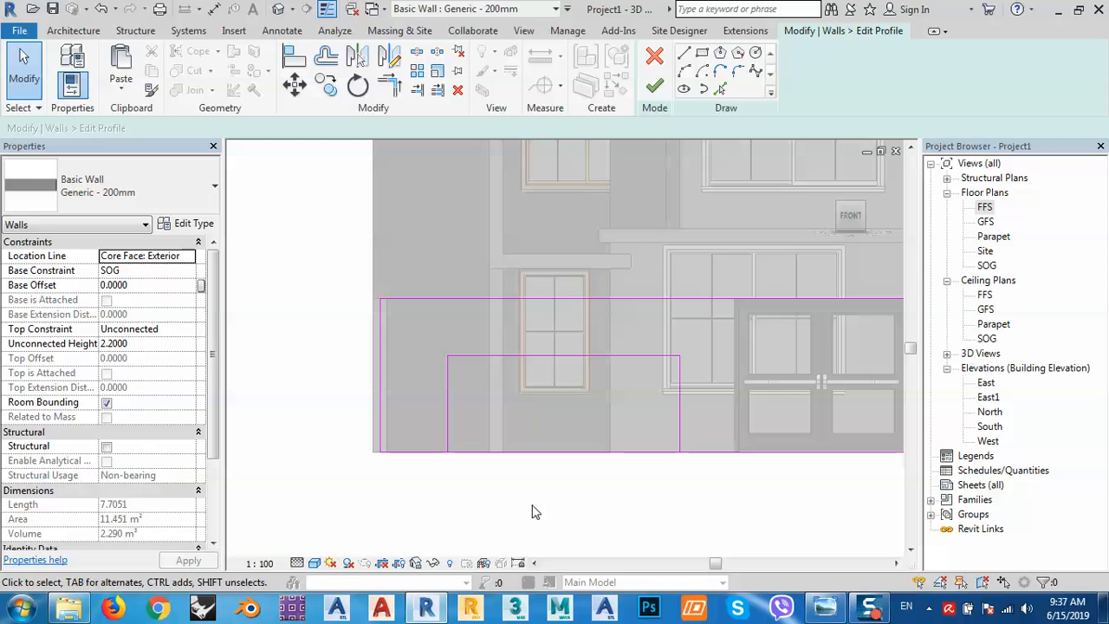
Trim the bottom sketch line into a corner with Trim/Extend to Corner.
key(s)
key(l)
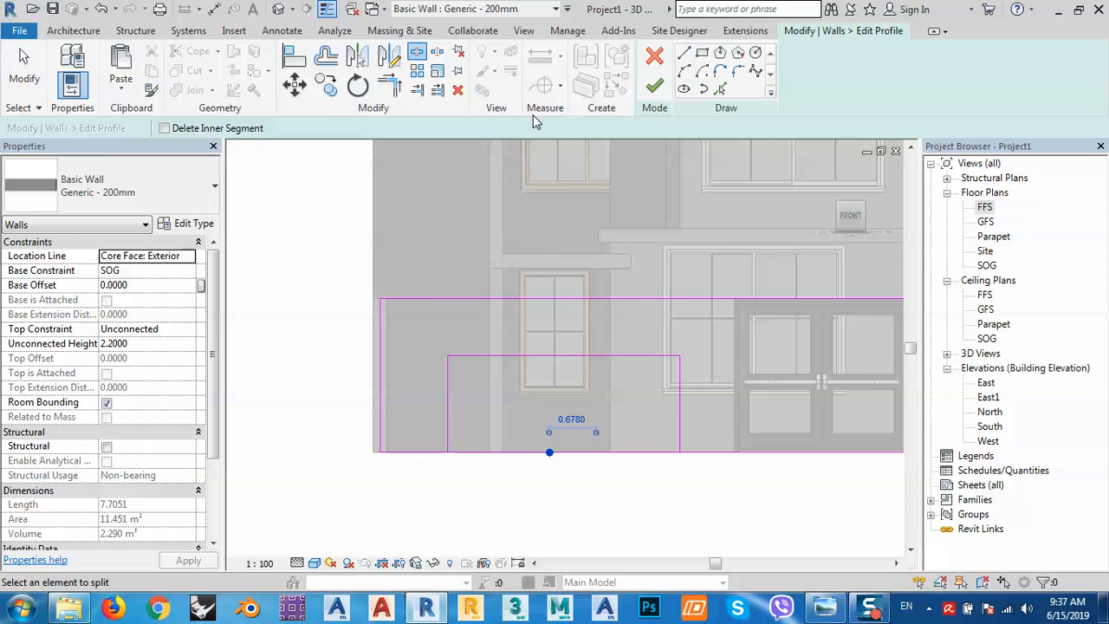
click(400, 90)
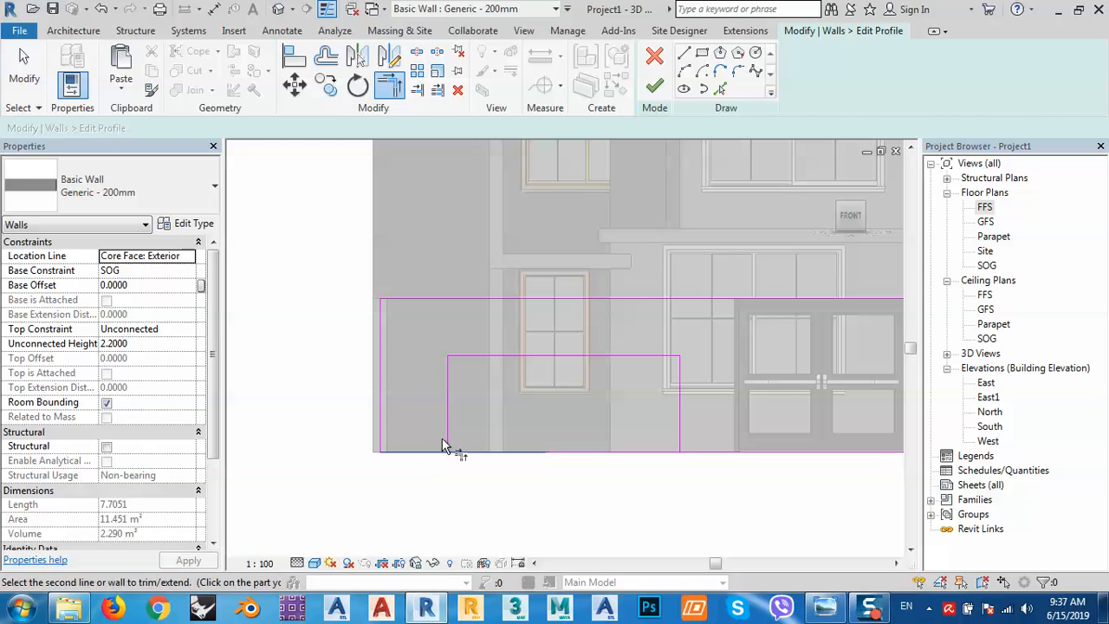
click(680, 440)
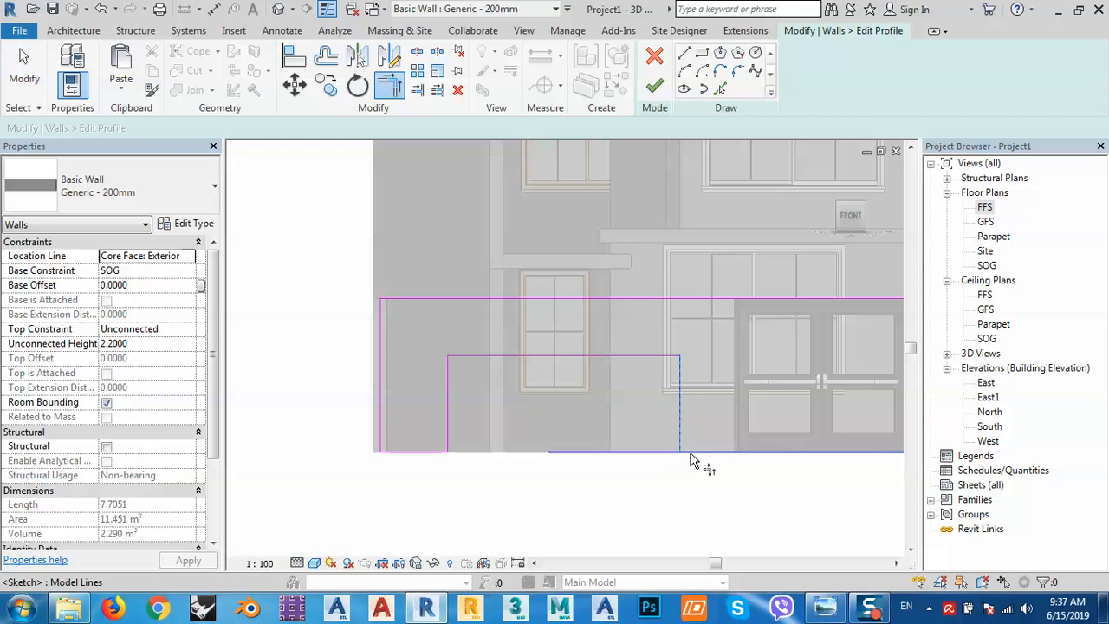
click(691, 452)
Draw a rectangle inside the notch reaching down to the wall base.
click(702, 53)
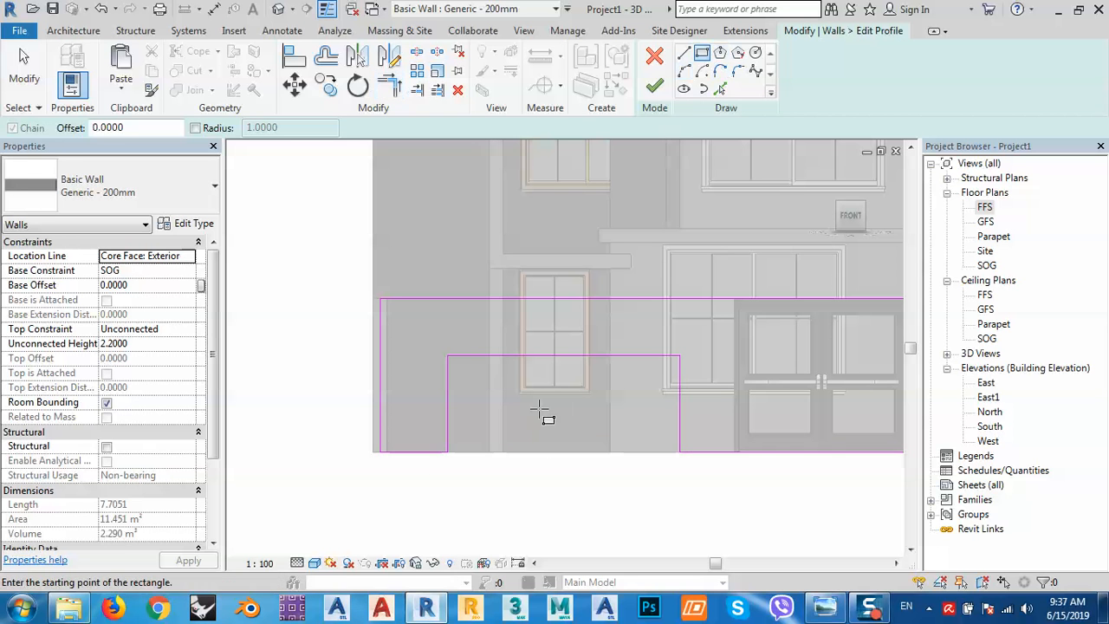
click(489, 381)
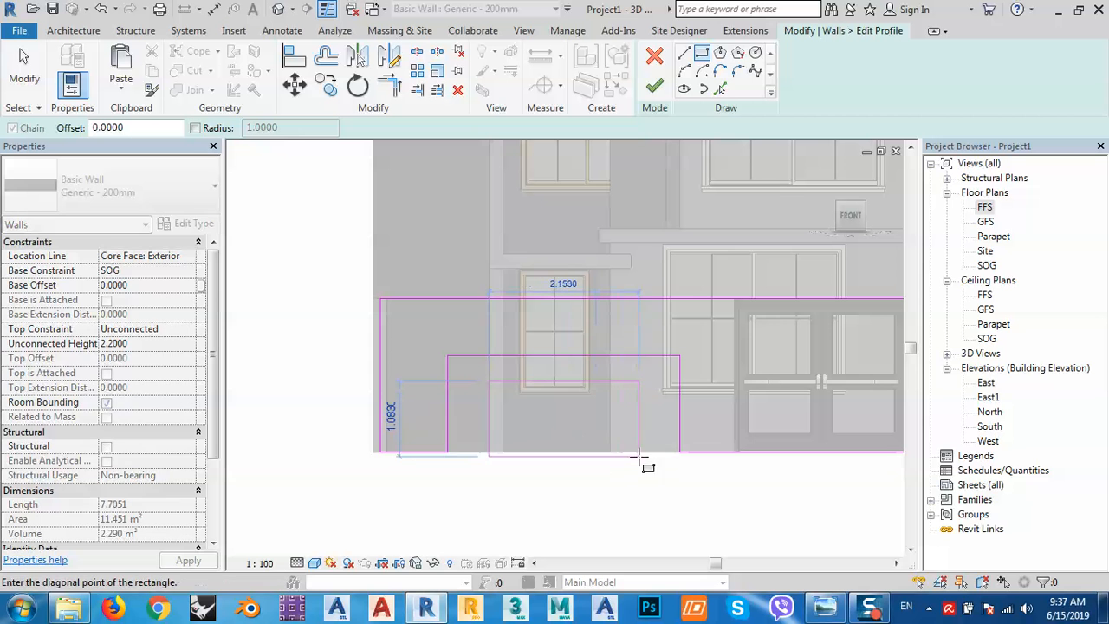
click(634, 451)
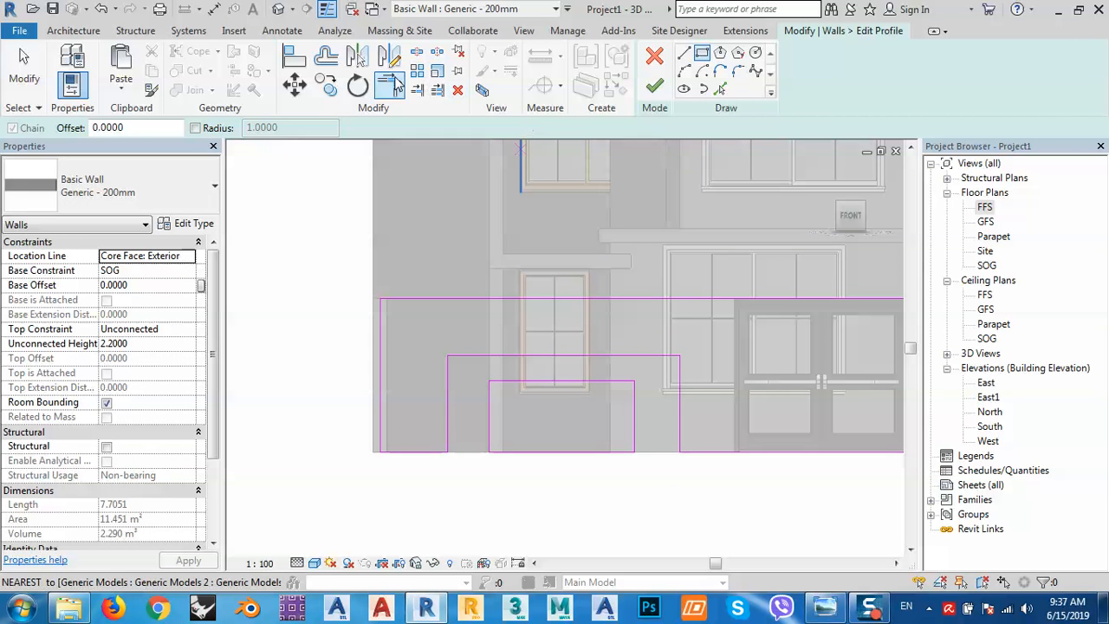
key(Escape)
Set the notch's left vertical line 0.3 from the wall end.
click(447, 381)
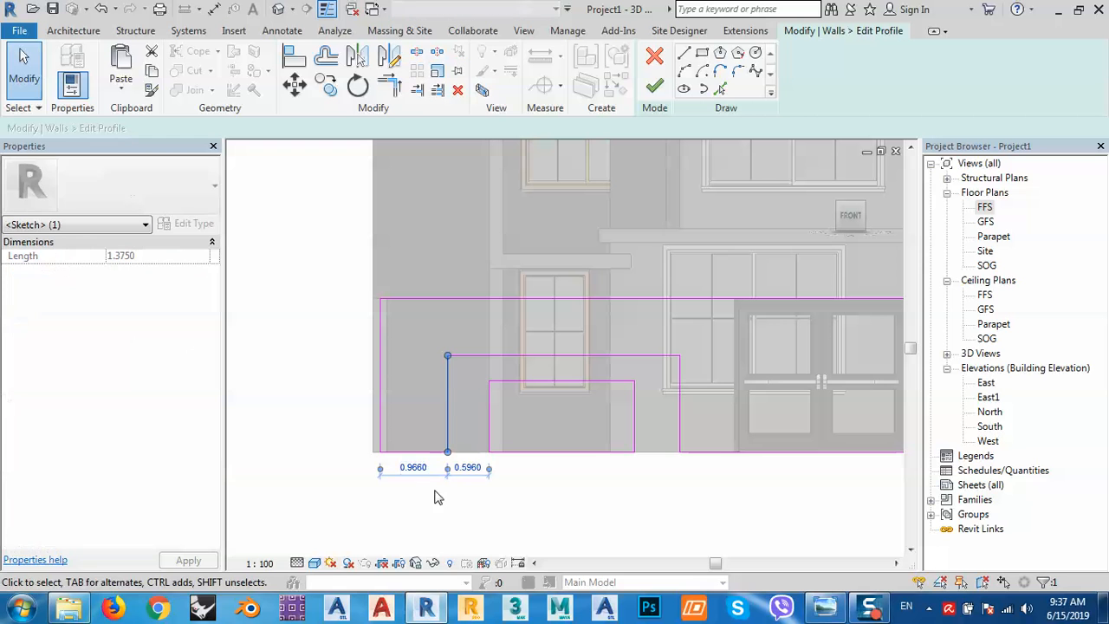
click(416, 466)
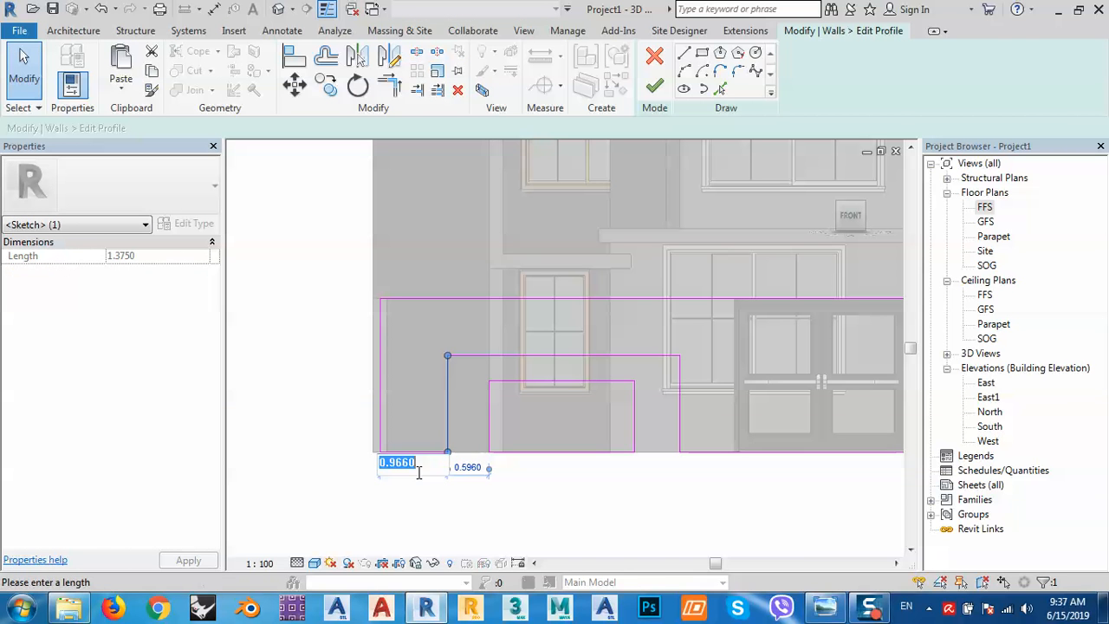
click(823, 608)
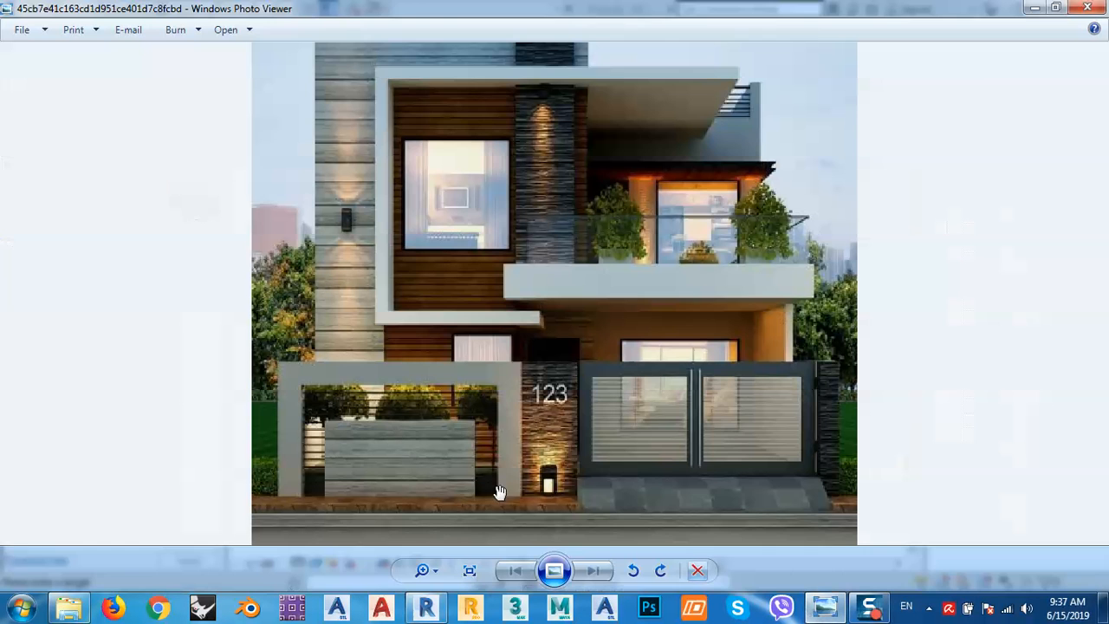
click(1031, 9)
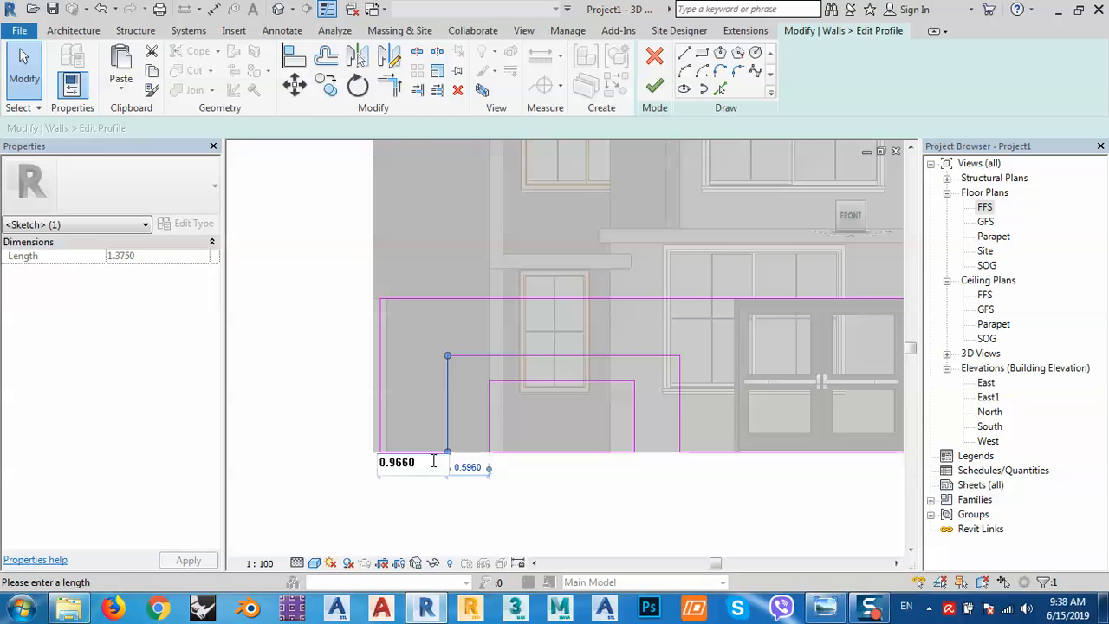
text(0.3)
key(Return)
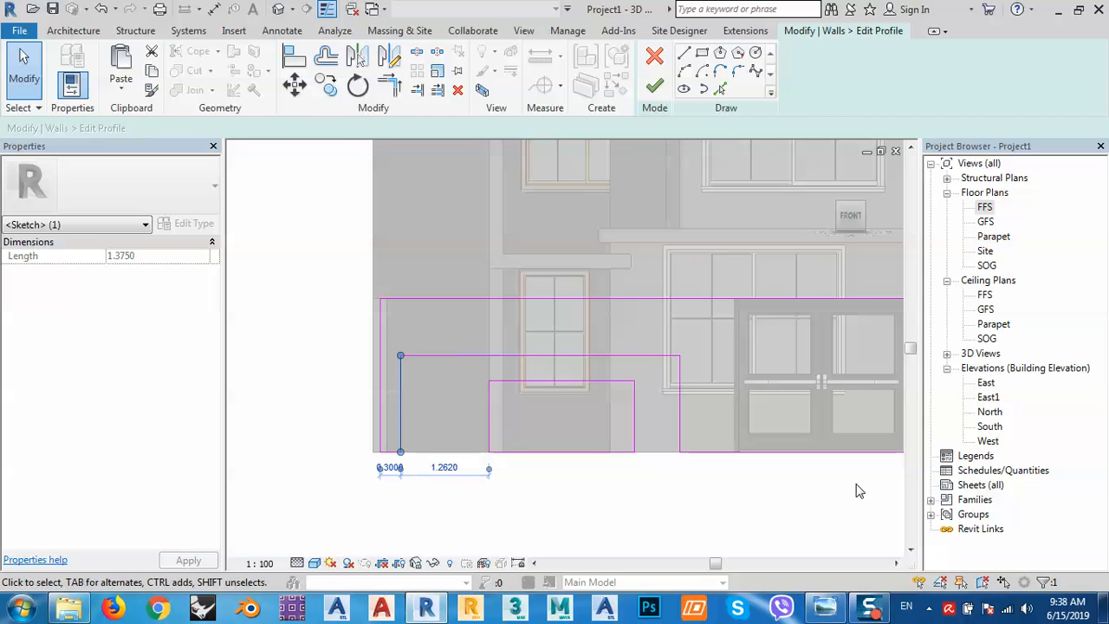
Place the notch's right line 0.3 from the door and its top line 0.3 below the wall top.
click(680, 403)
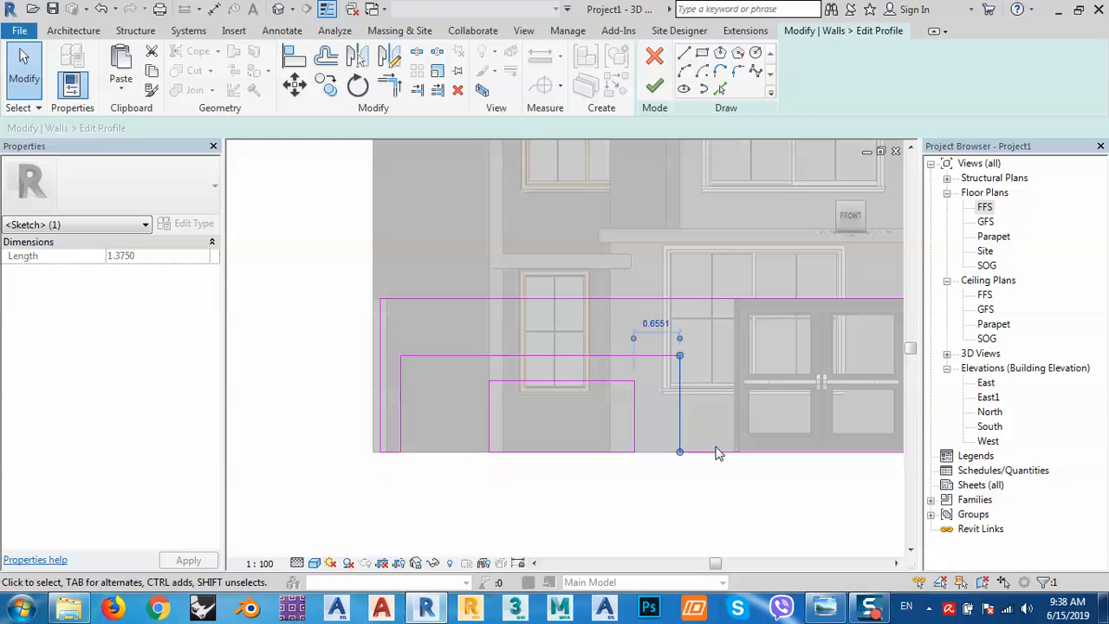
mouse_move(800, 519)
middle_down()
mouse_move(651, 510)
mouse_move(676, 502)
mouse_move(667, 491)
middle_up()
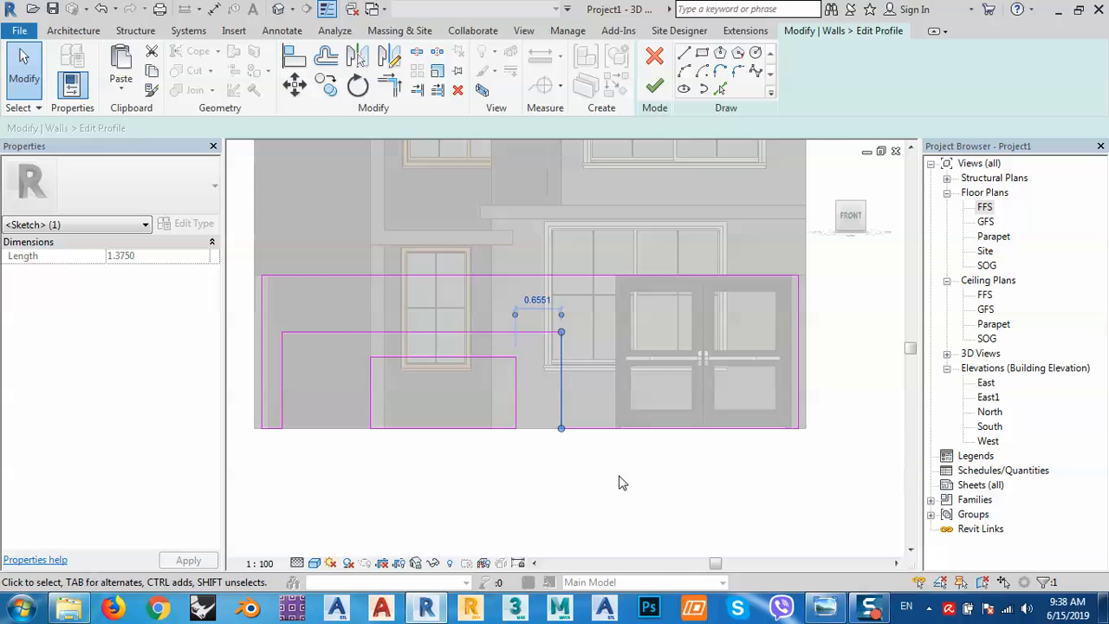
drag(516, 314, 613, 343)
click(588, 303)
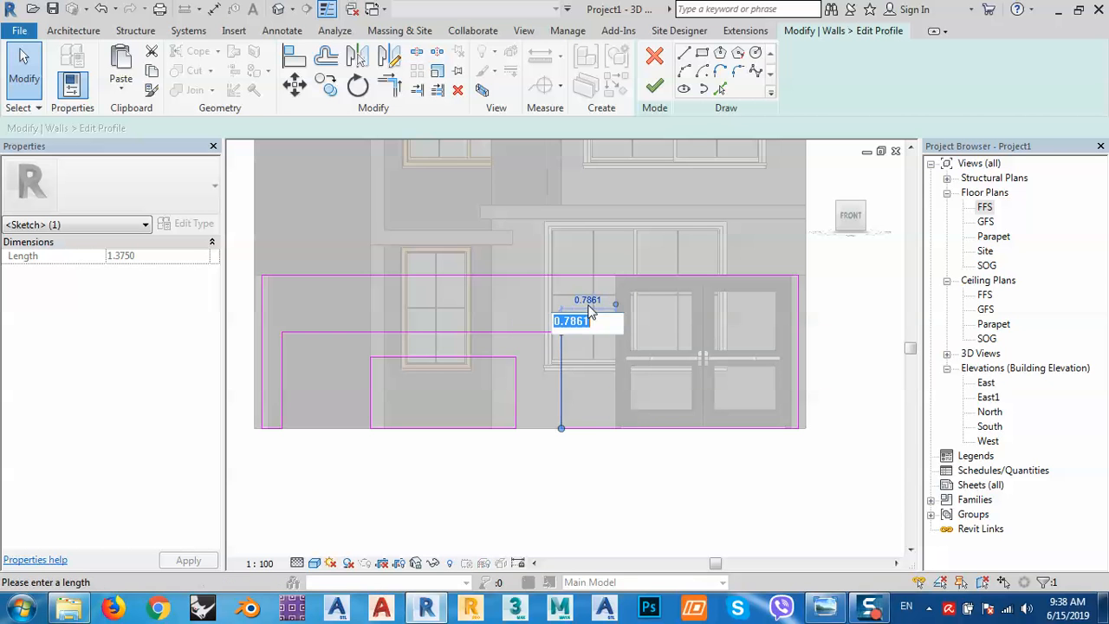
text(.3)
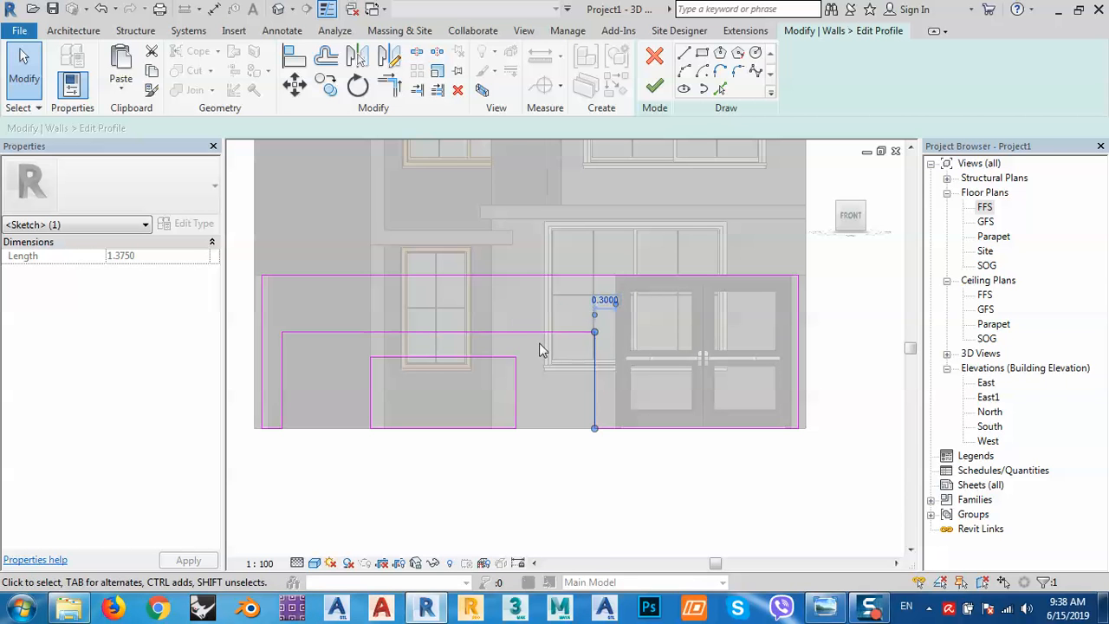
middle_drag(538, 343, 560, 357)
click(539, 346)
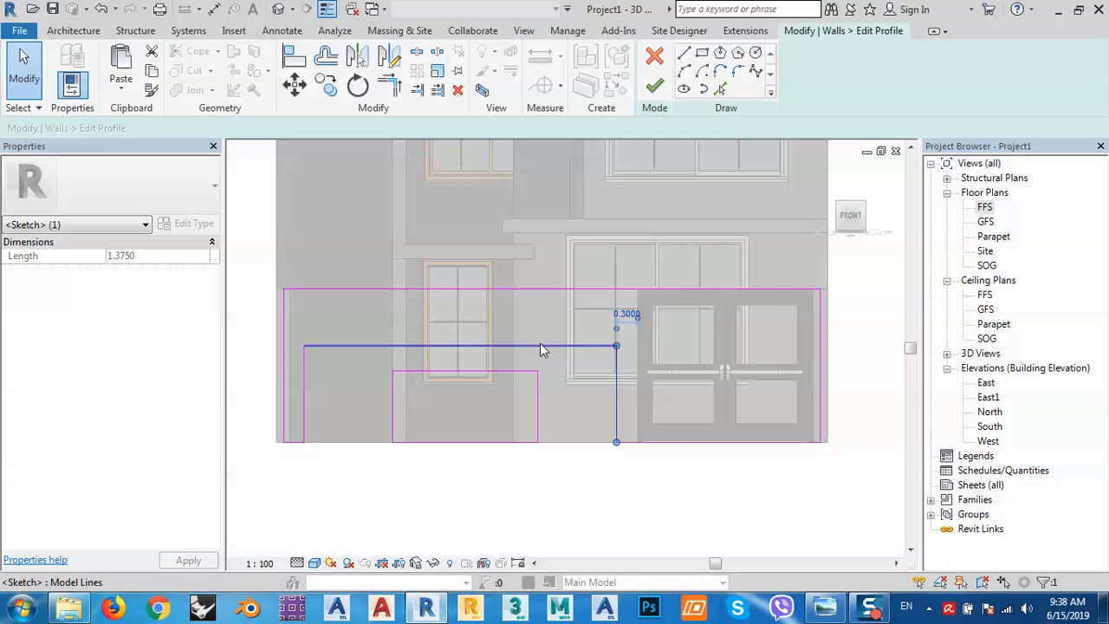
middle_drag(391, 324, 564, 332)
click(436, 319)
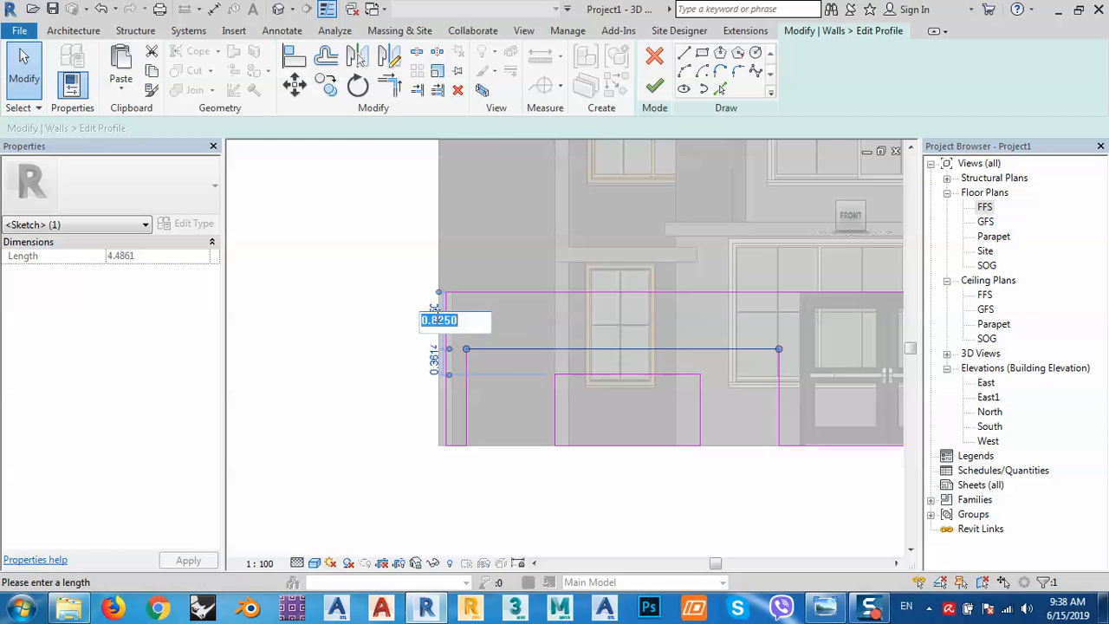
text(0.3)
key(Return)
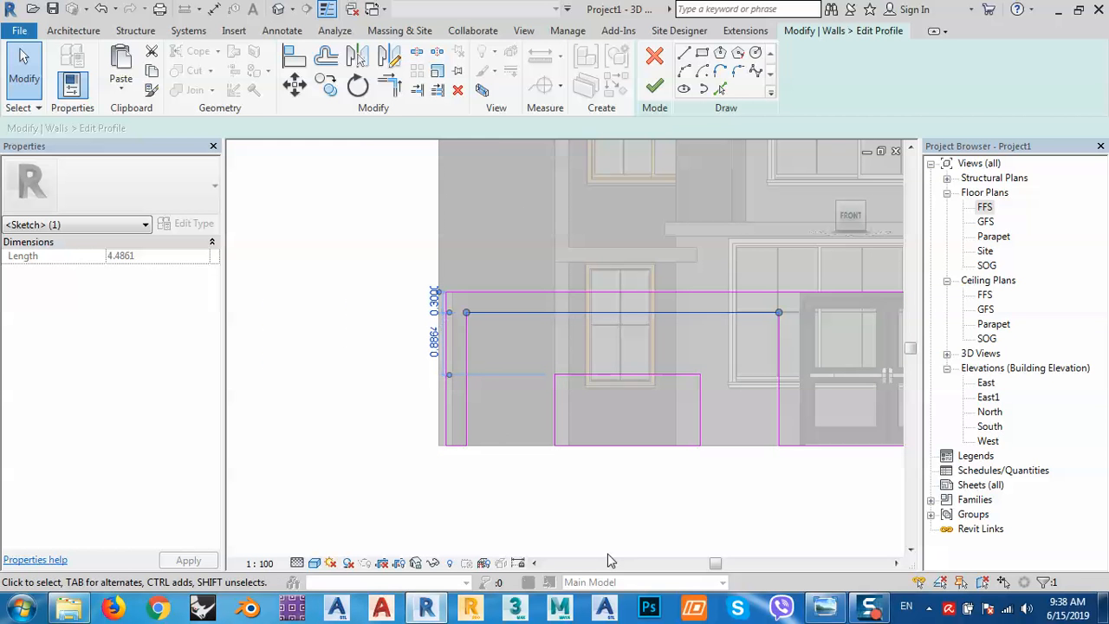
Offset the inner rectangle's left and top lines 0.3 from the notch.
click(589, 534)
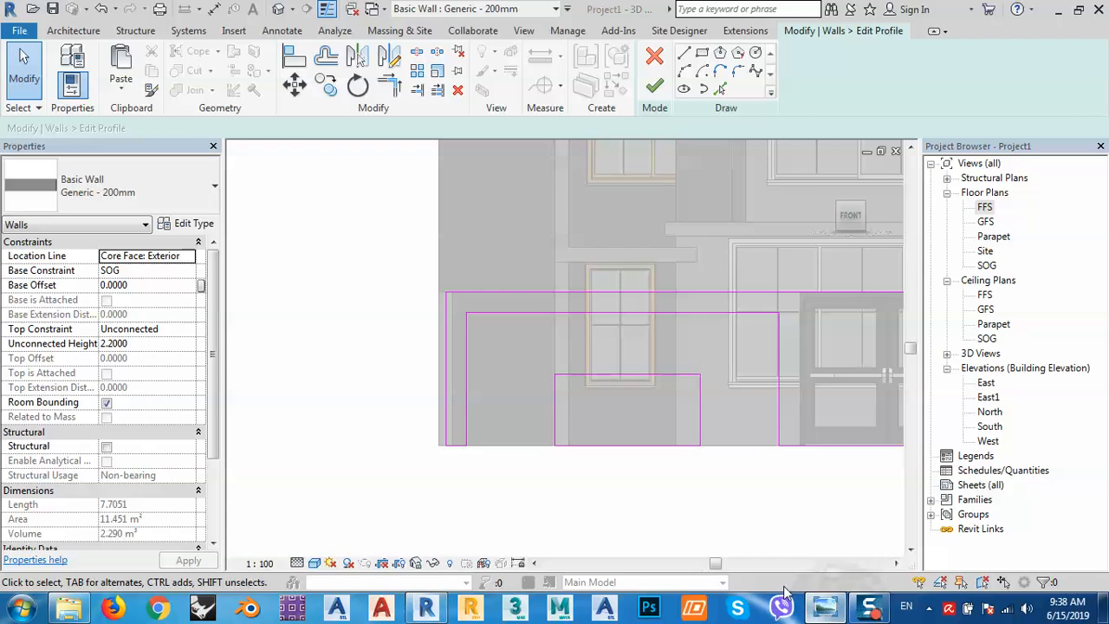
click(824, 607)
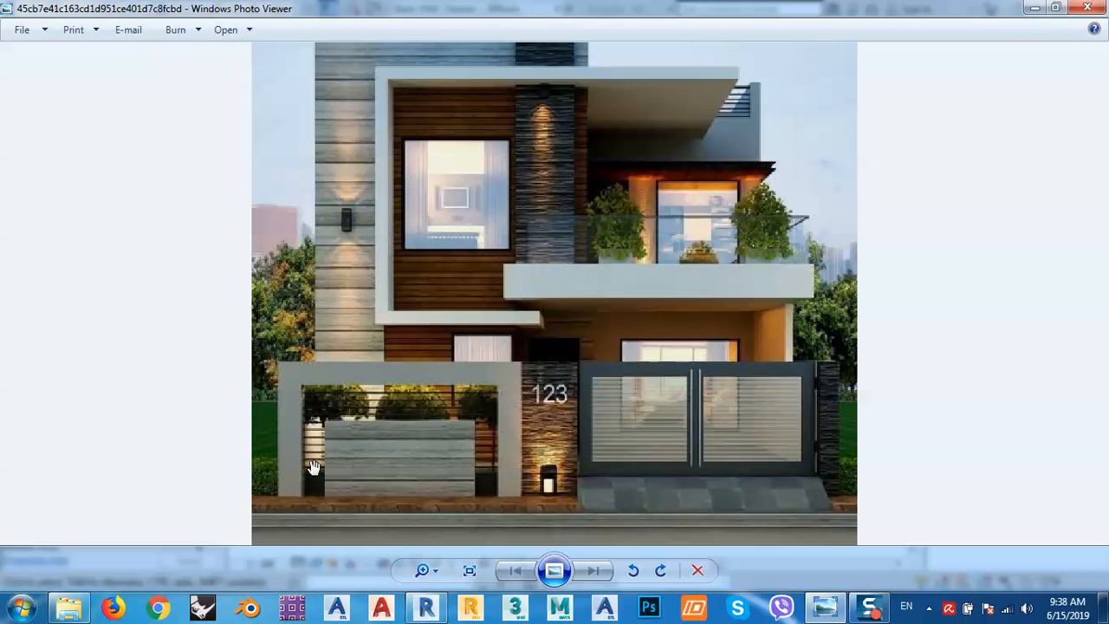
click(1035, 8)
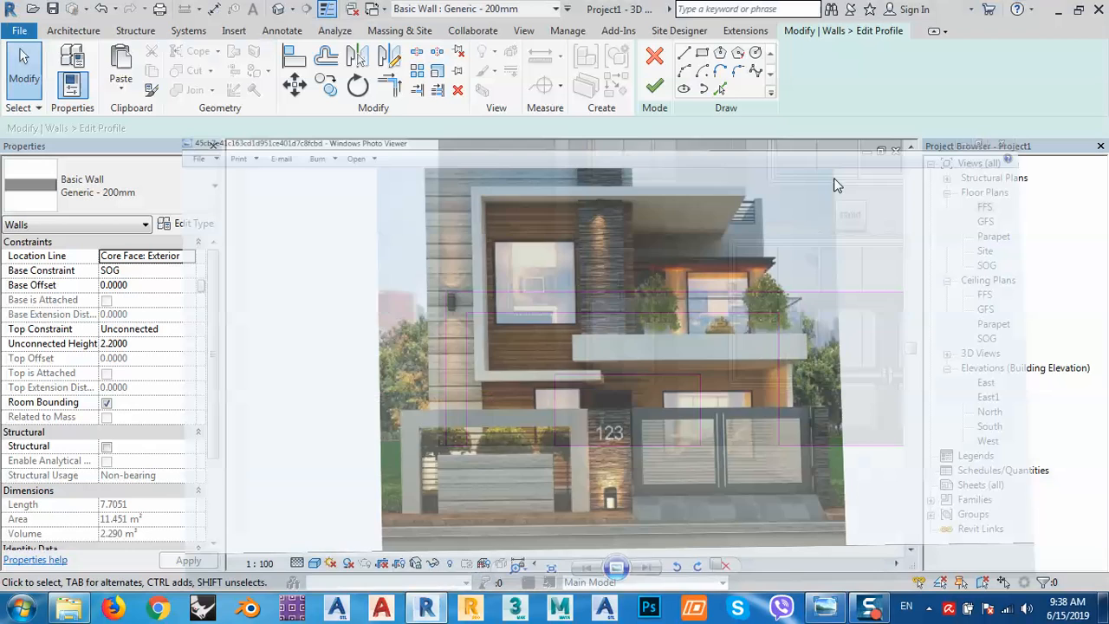
click(466, 407)
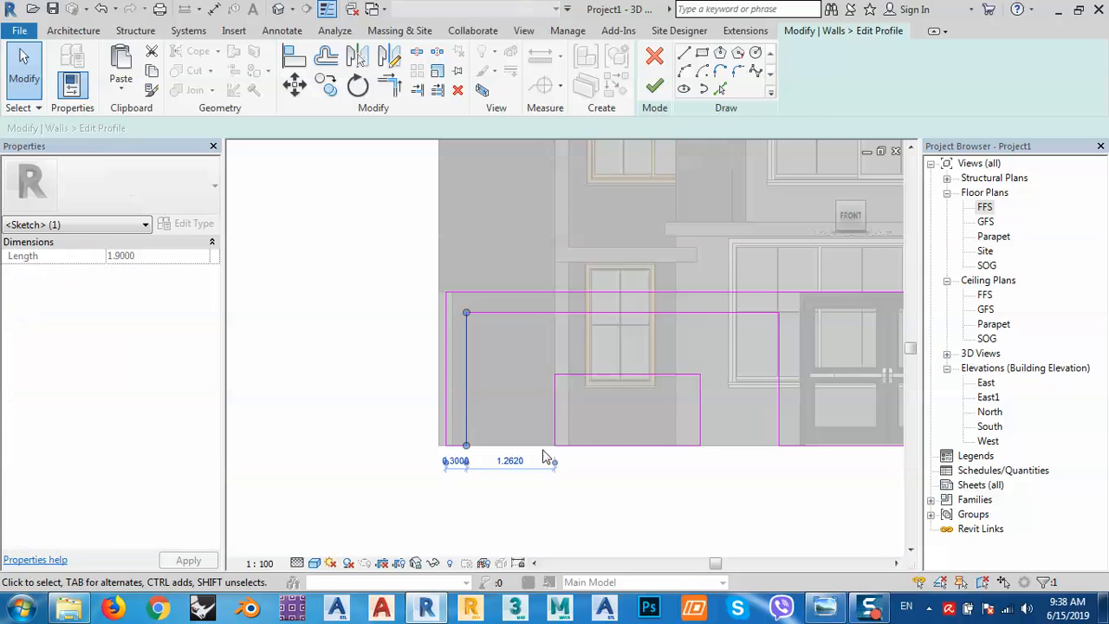
click(510, 460)
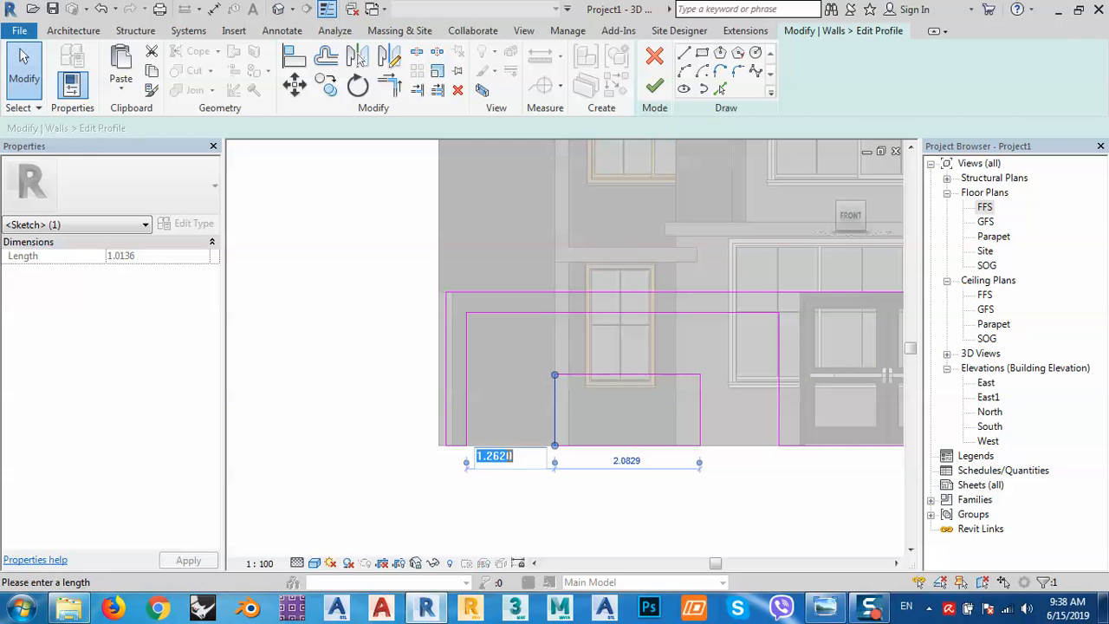
text(0.3)
key(Return)
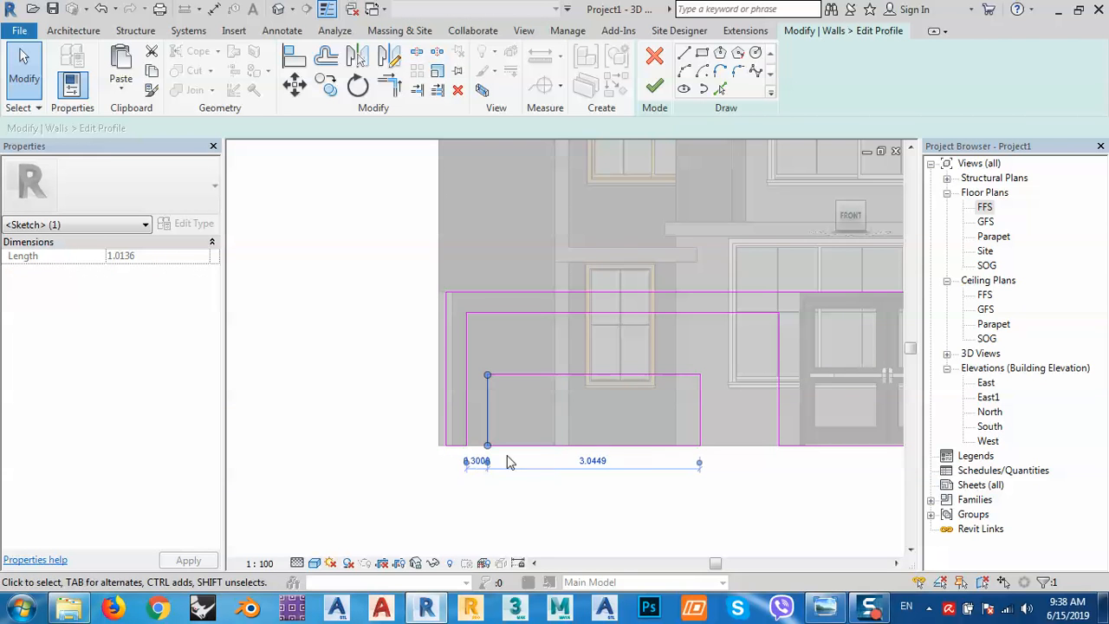
click(562, 375)
click(457, 337)
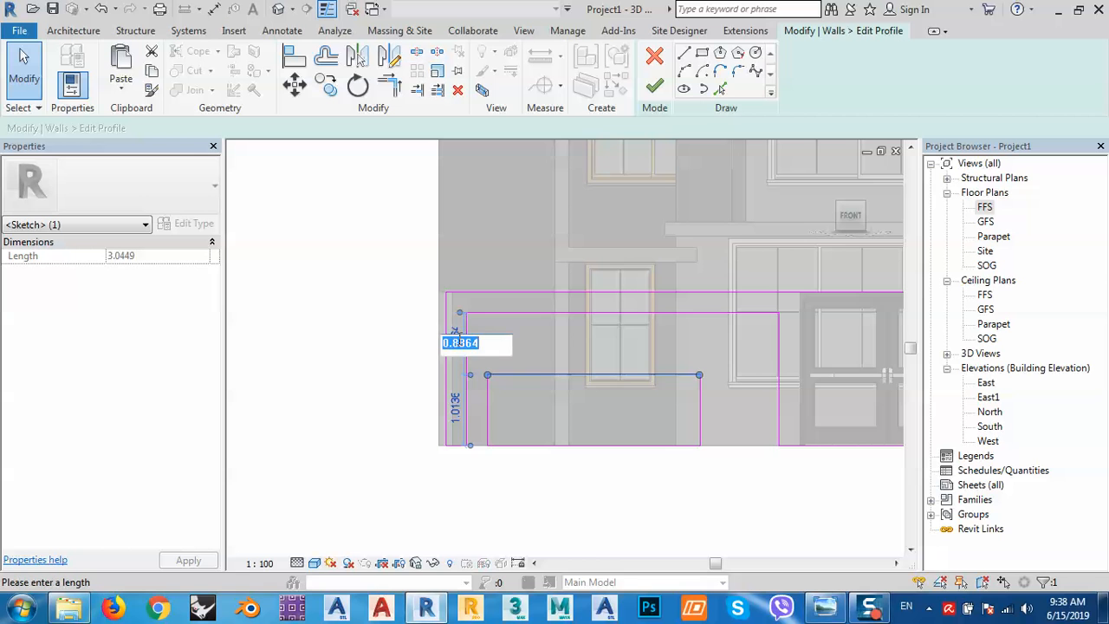
text(0.3)
key(Return)
Change the 1.1412 distance to the vertical profile line to 0.3000.
click(702, 398)
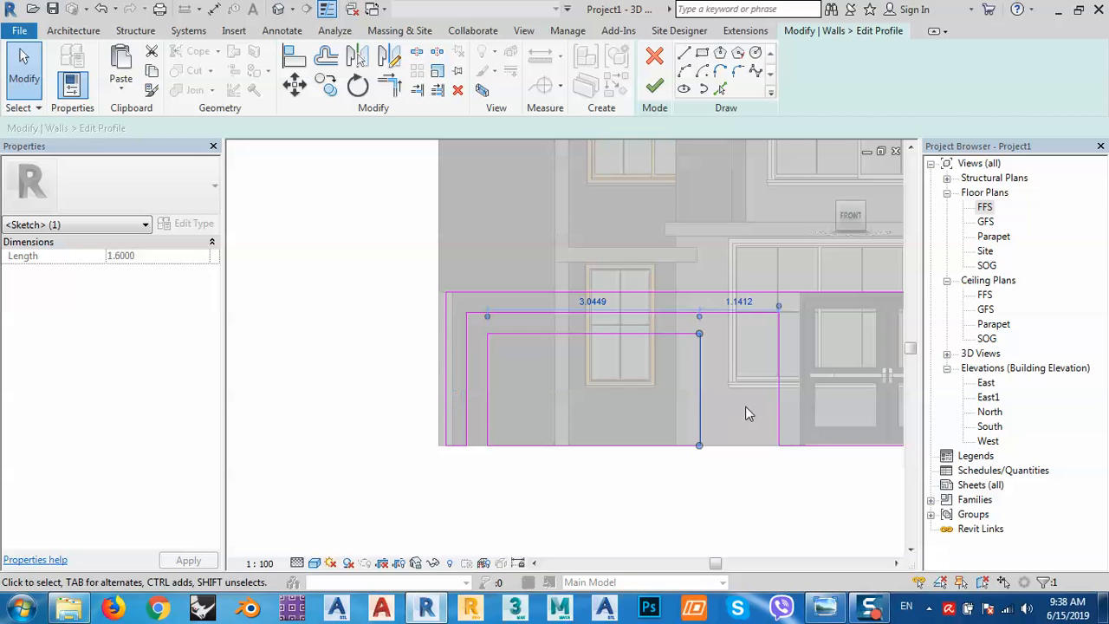
click(739, 302)
text(.)
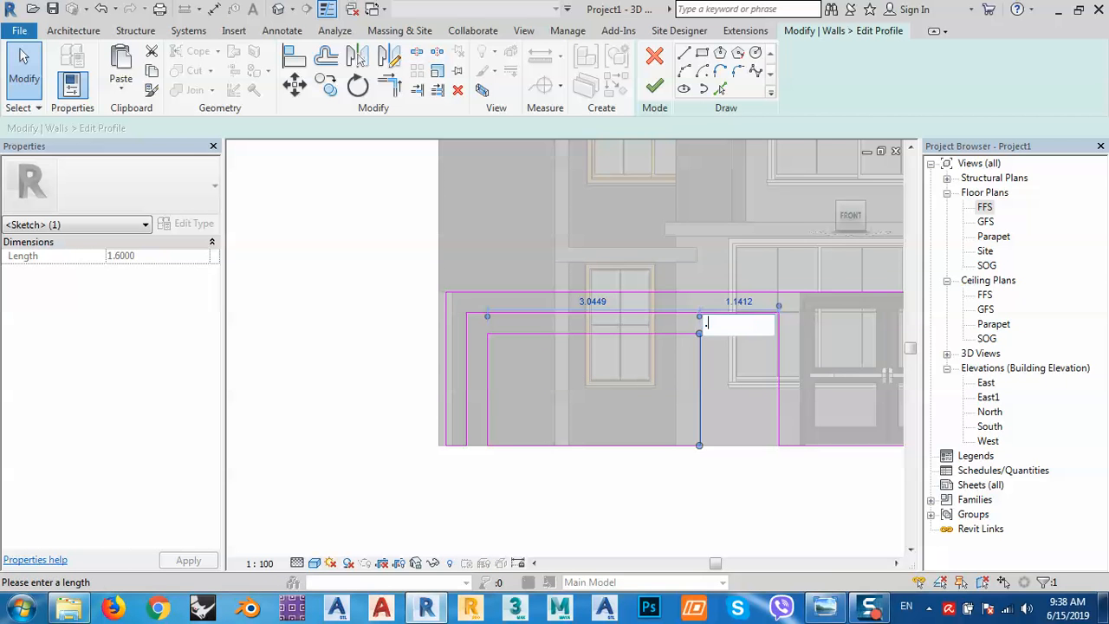
text(3)
key(Return)
click(706, 508)
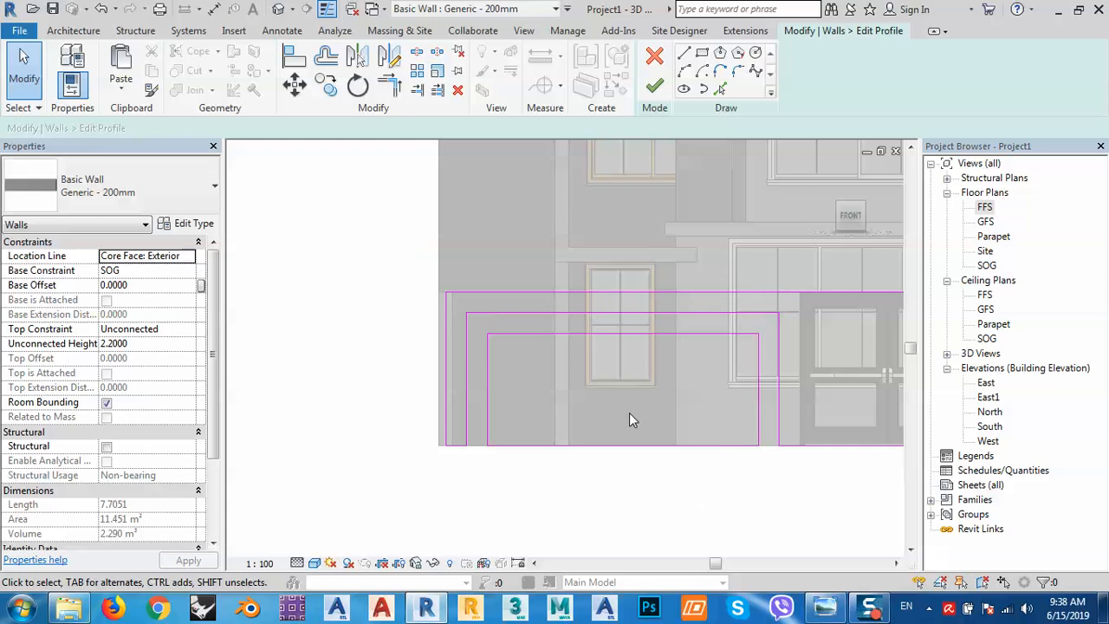
middle_drag(629, 413, 574, 397)
Finish the wall profile edit and orbit to view the stepped opening at an angle.
click(655, 88)
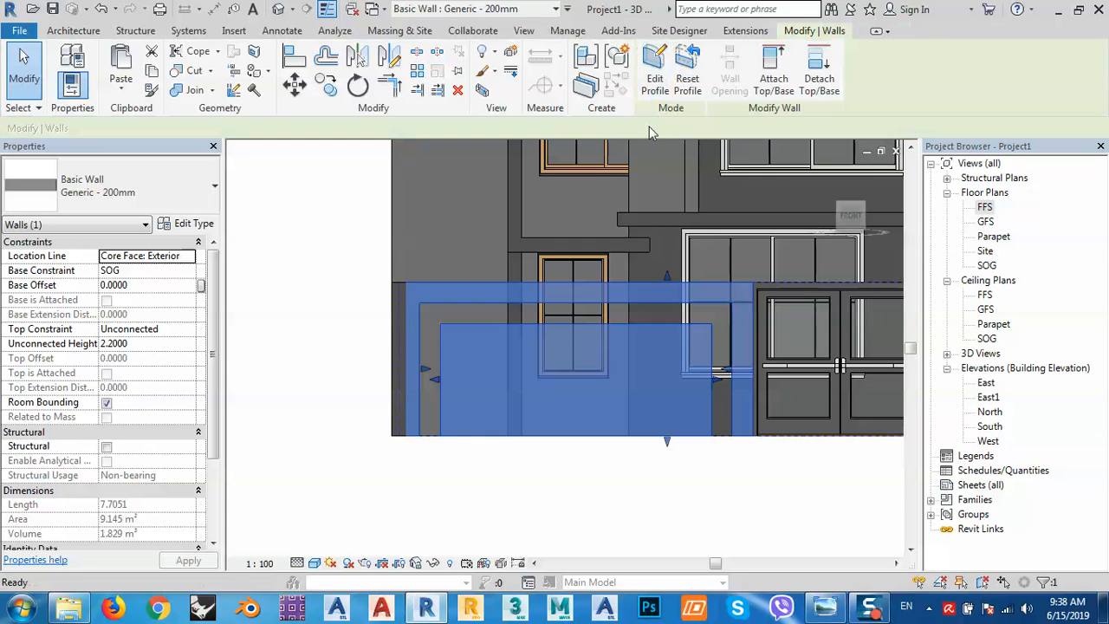
scroll(546, 485, down, 1)
middle_drag(557, 488, 517, 422)
click(535, 452)
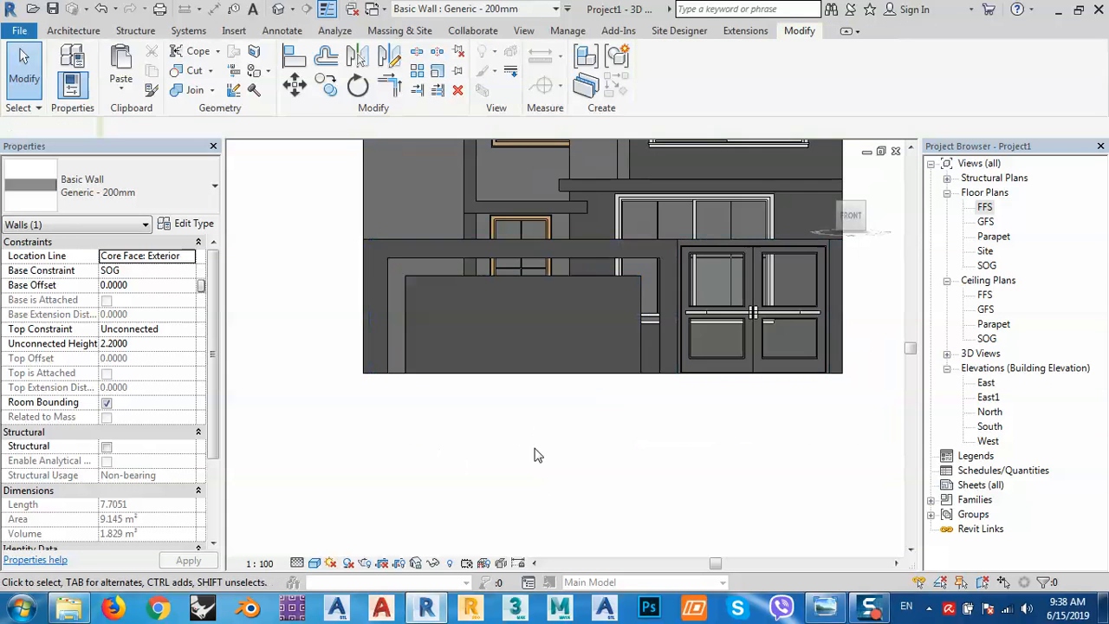
shift+middle_drag(628, 459, 472, 368)
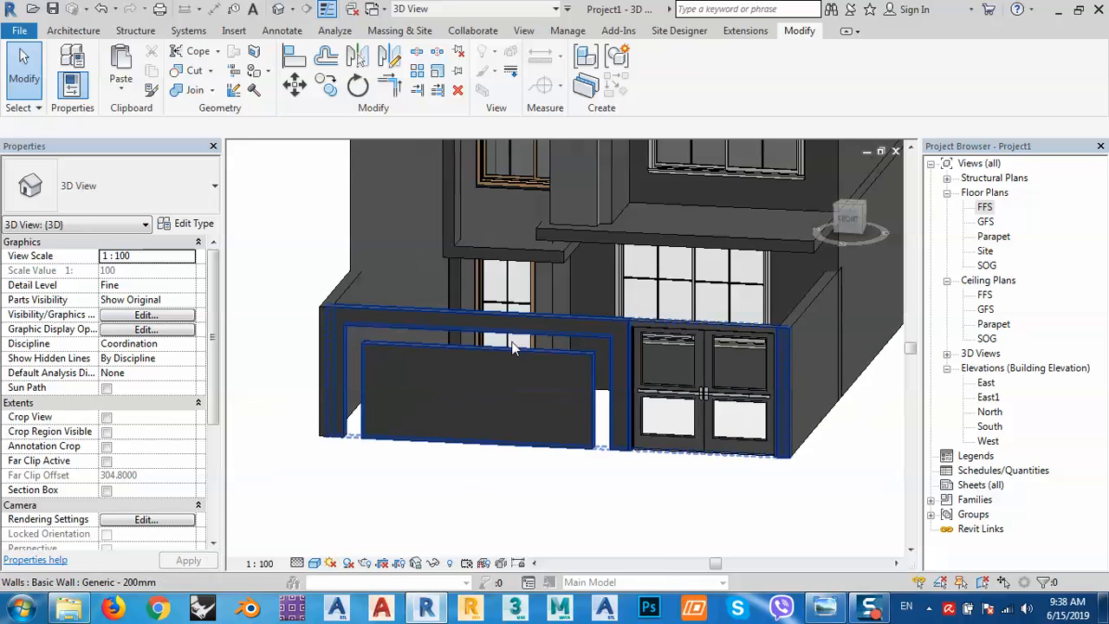
Compare the boundary wall's opening with the reference photo, then turn the building to its left side.
click(390, 314)
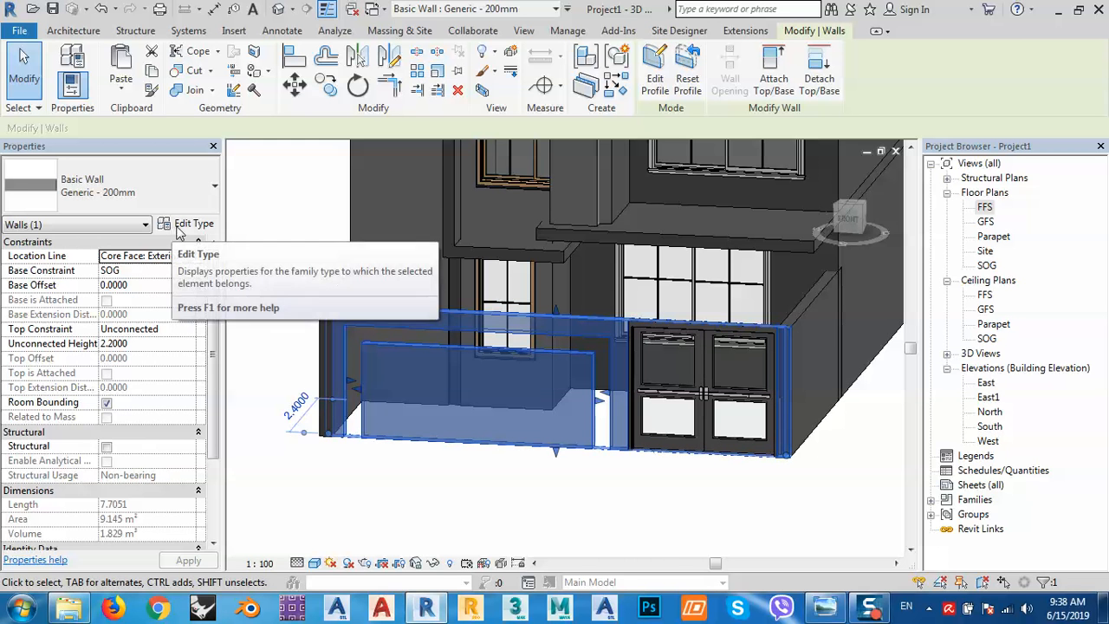
click(837, 609)
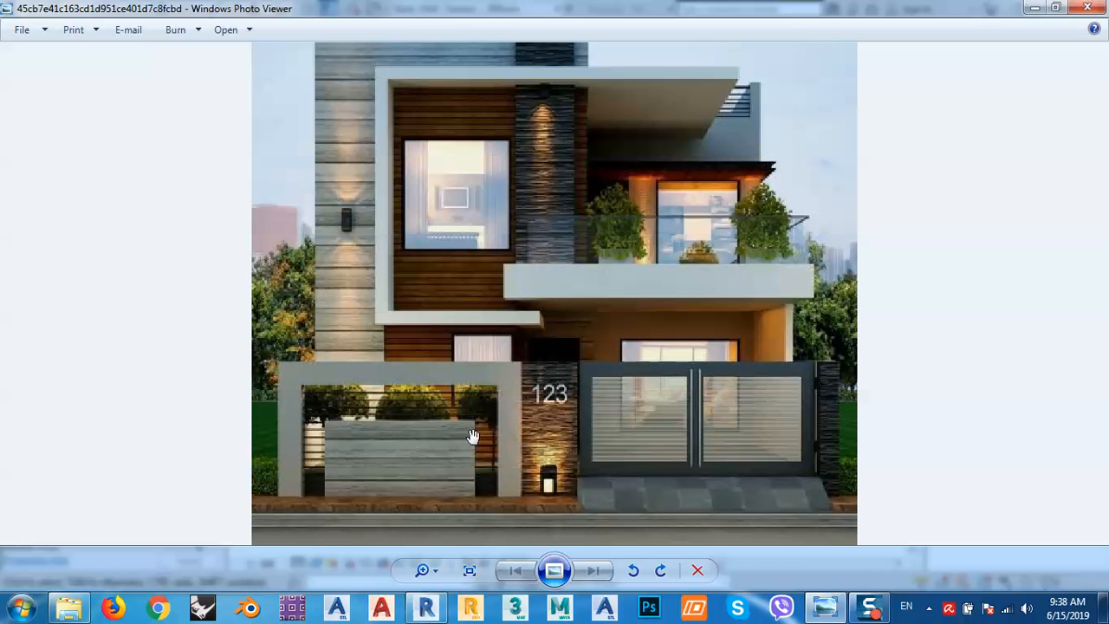
click(1036, 9)
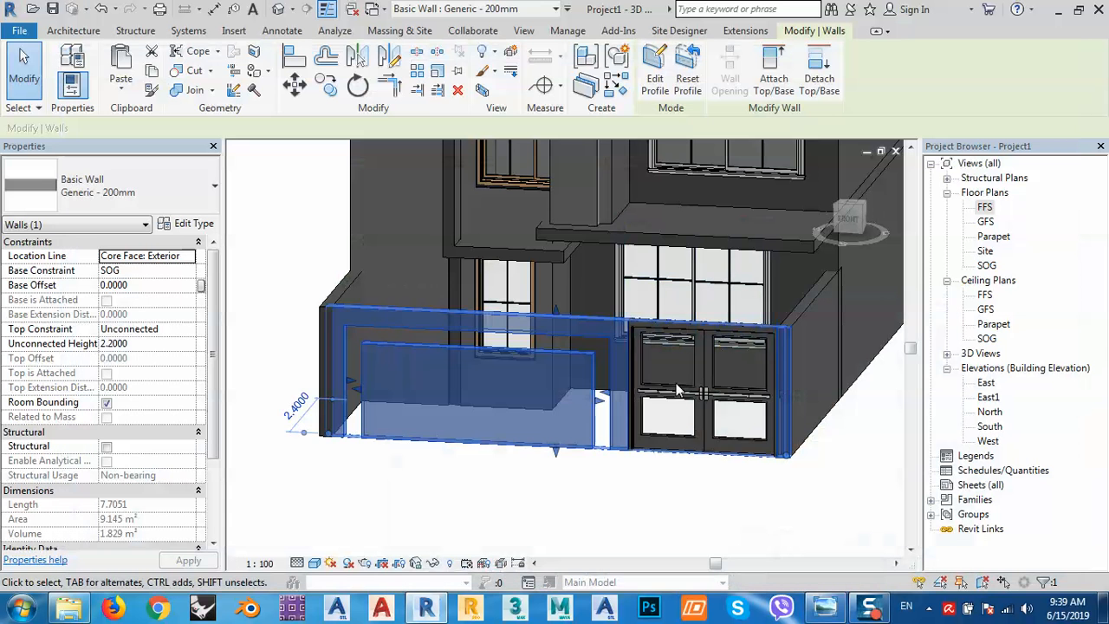
click(594, 492)
scroll(559, 330, up, 3)
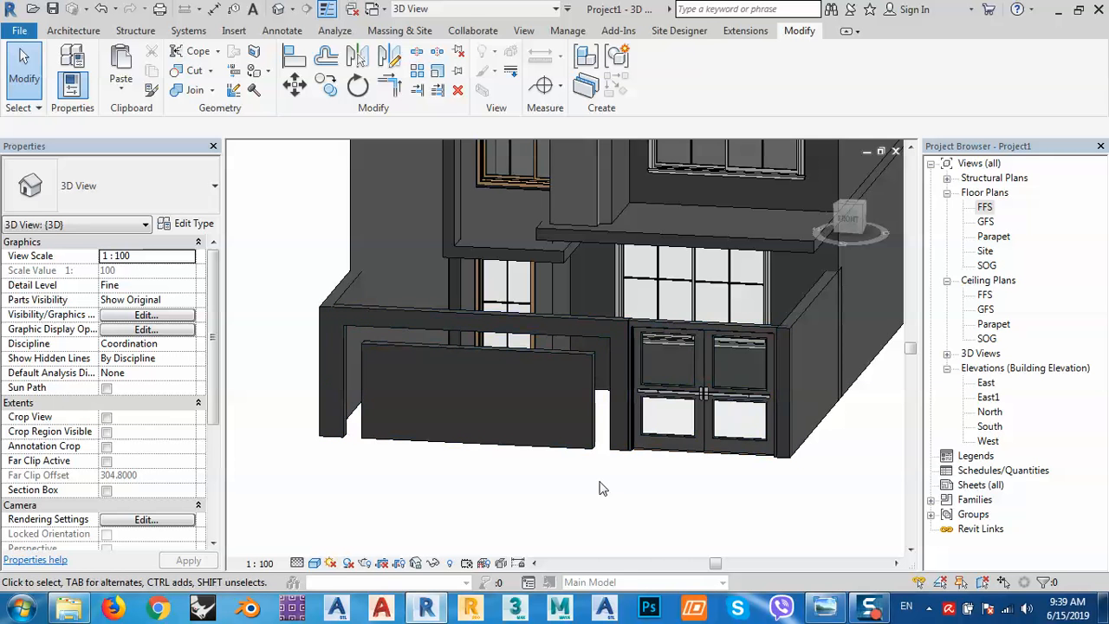
scroll(619, 468, down, 4)
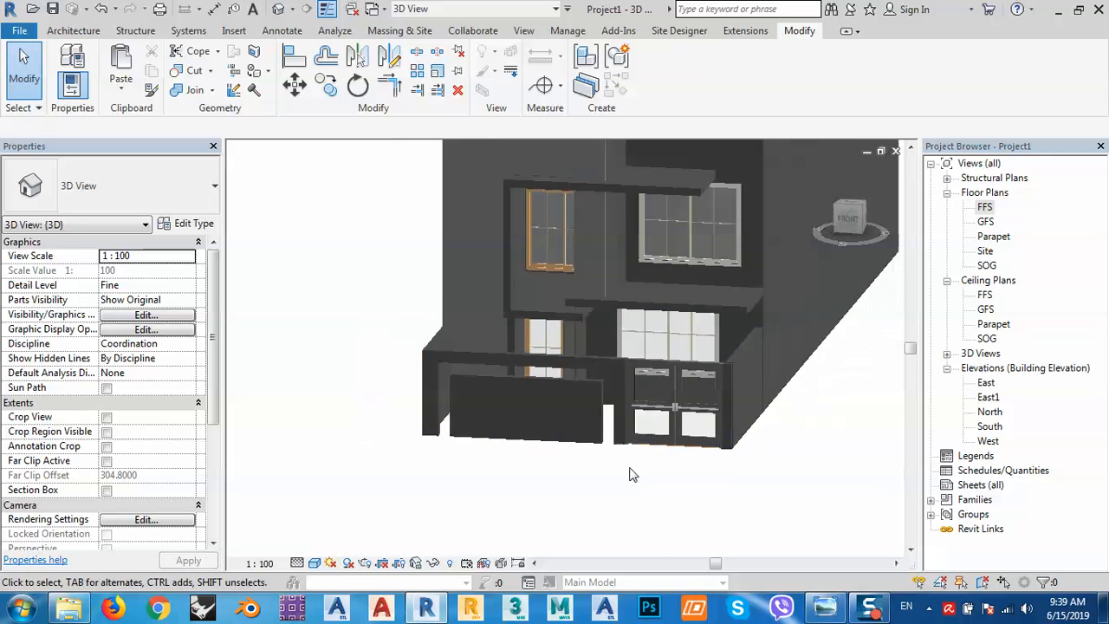
shift+middle_drag(610, 517, 559, 455)
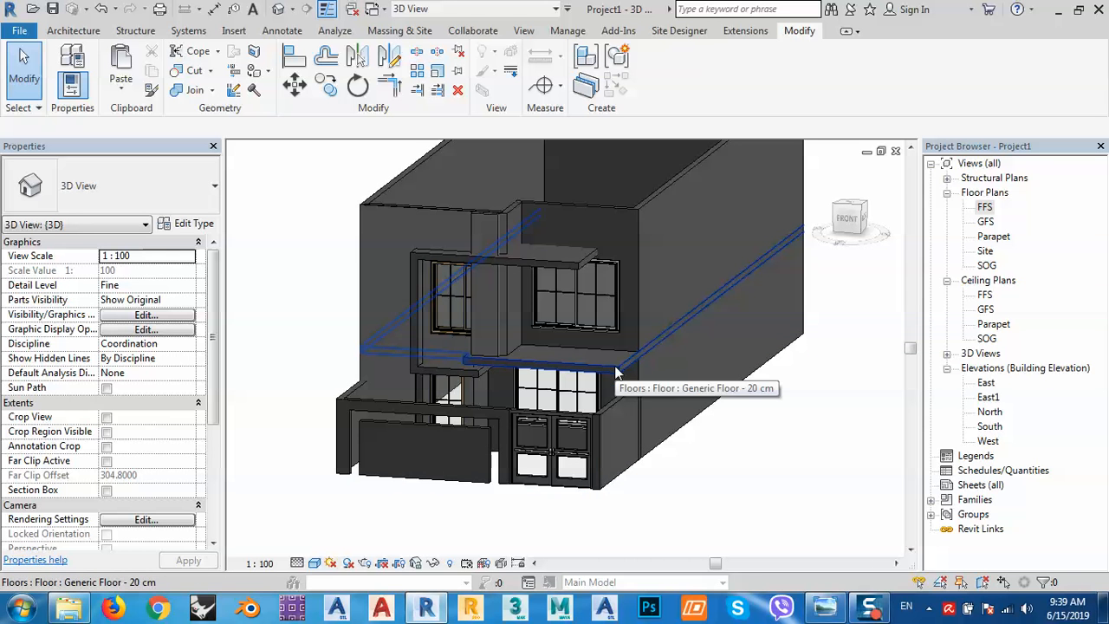
Open the SOG floor plan and start a new floor slab sketch.
double_click(991, 267)
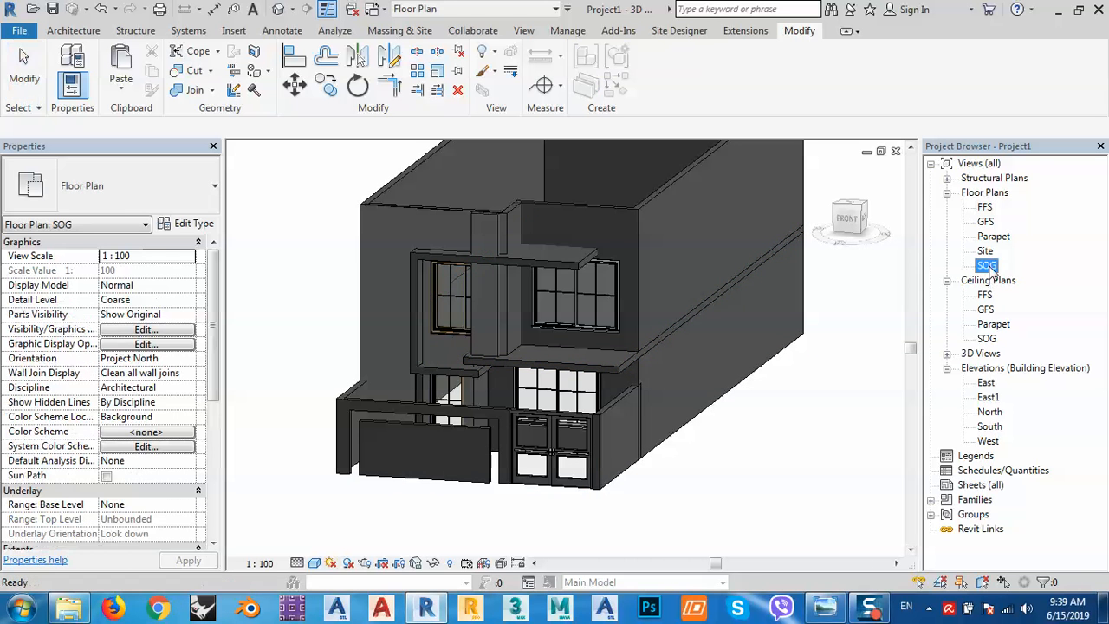
scroll(537, 429, up, 2)
scroll(566, 434, down, 2)
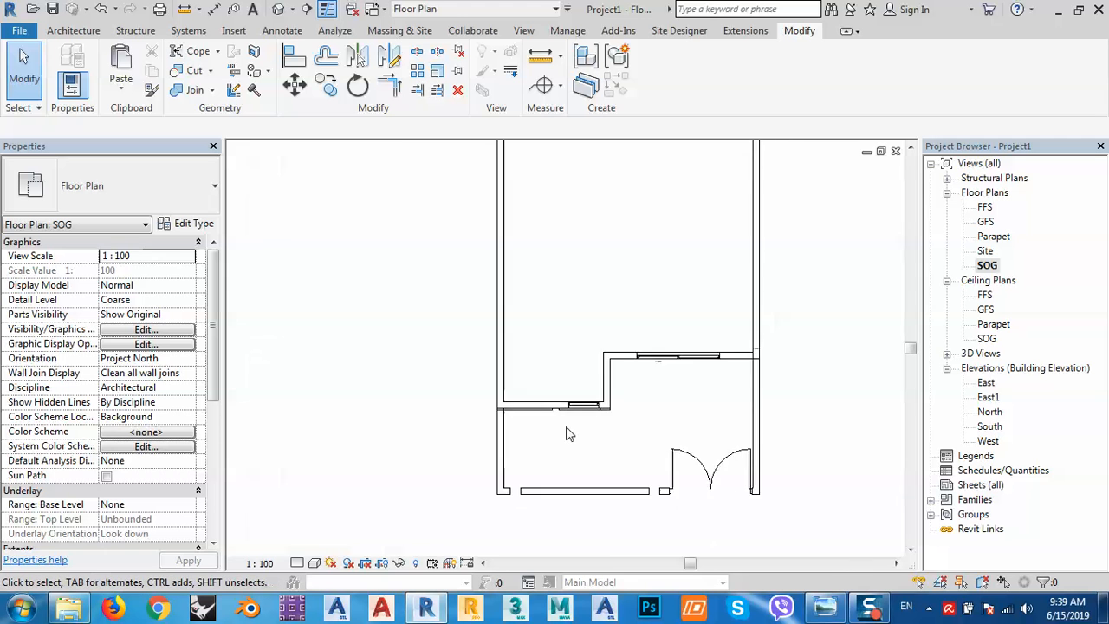
scroll(597, 352, down, 1)
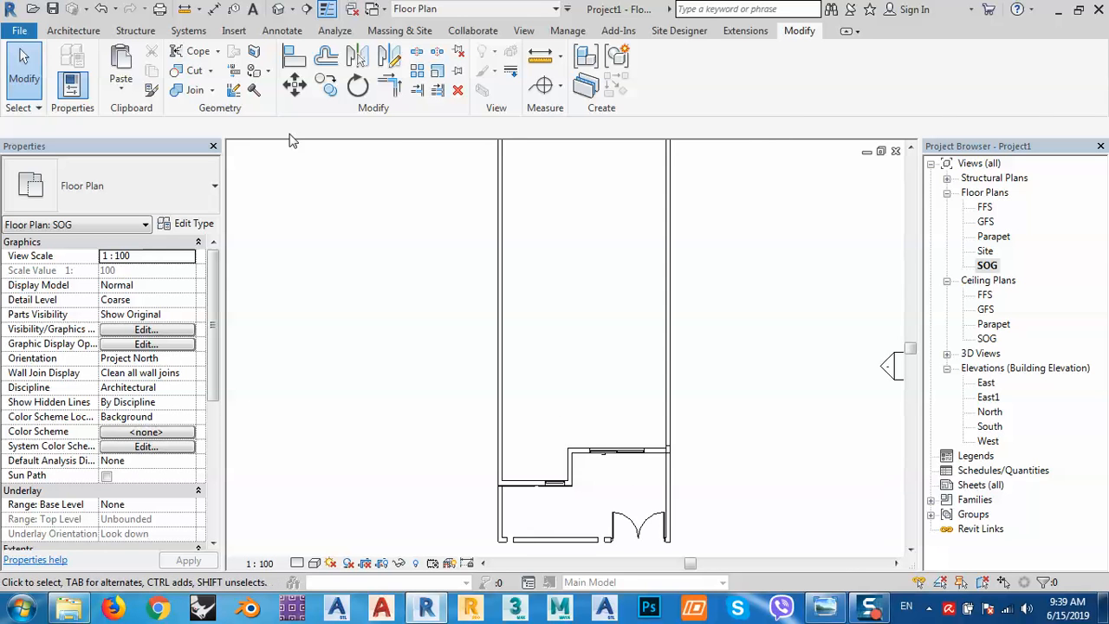
click(74, 31)
click(310, 90)
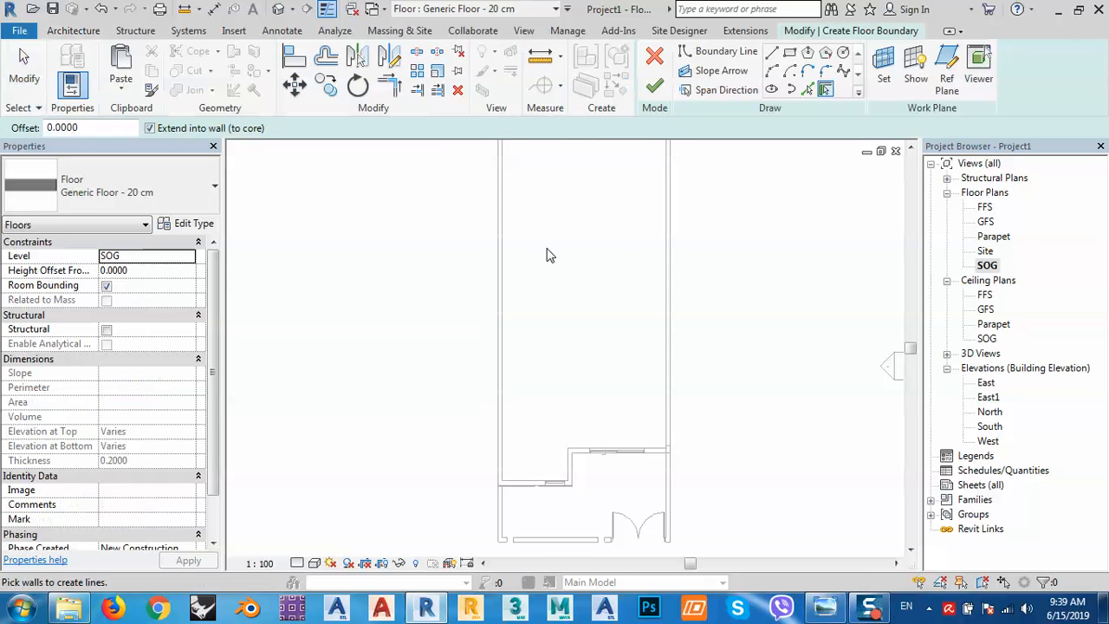
Pick the left, right and bottom walls as the slab boundary.
click(808, 90)
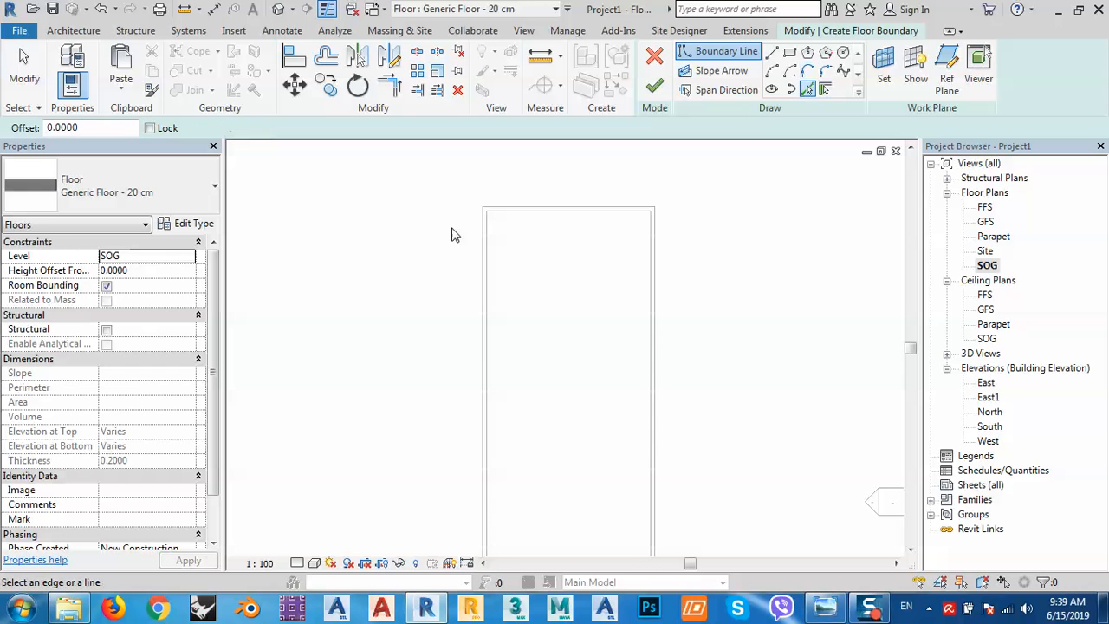
scroll(472, 221, up, 2)
click(489, 218)
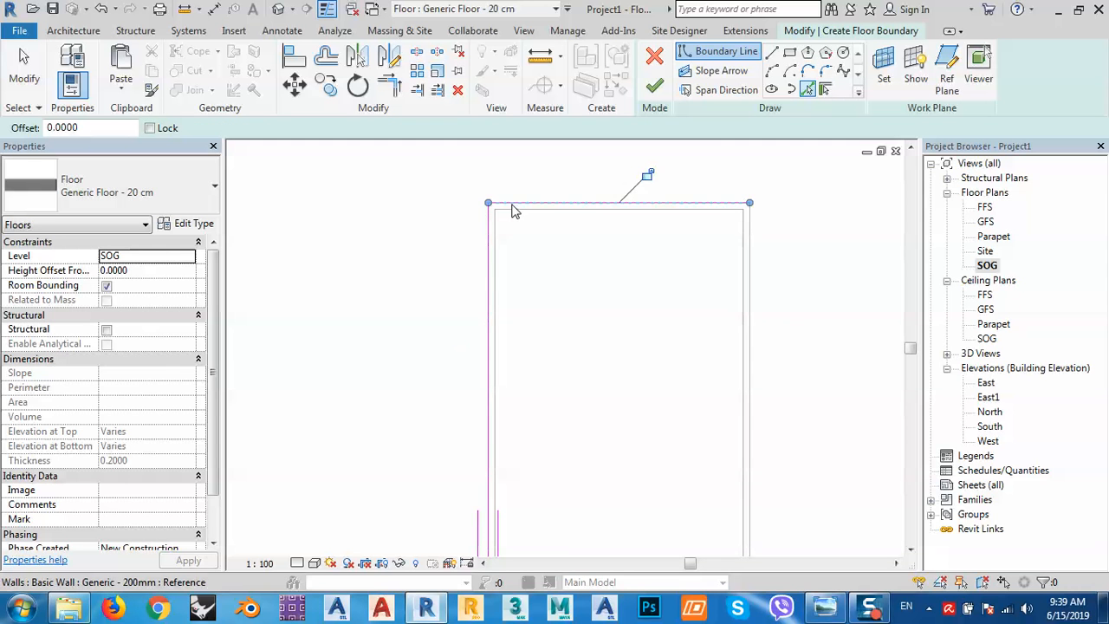
click(751, 315)
scroll(694, 368, down, 1)
middle_drag(693, 367, 558, 159)
scroll(561, 177, down, 3)
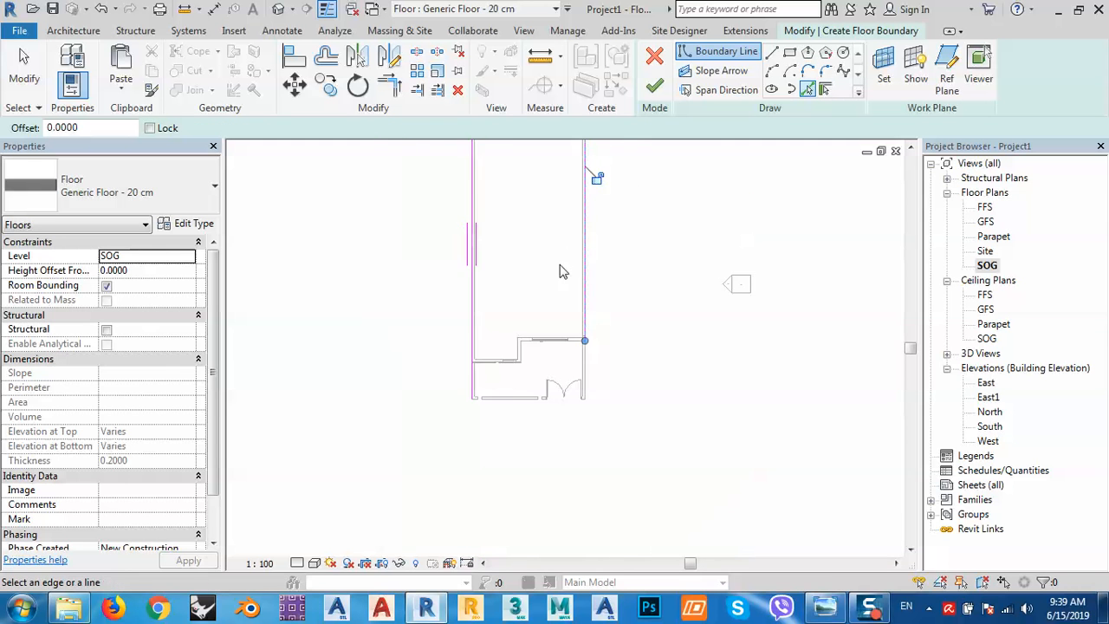
scroll(536, 338, up, 1)
scroll(494, 386, up, 5)
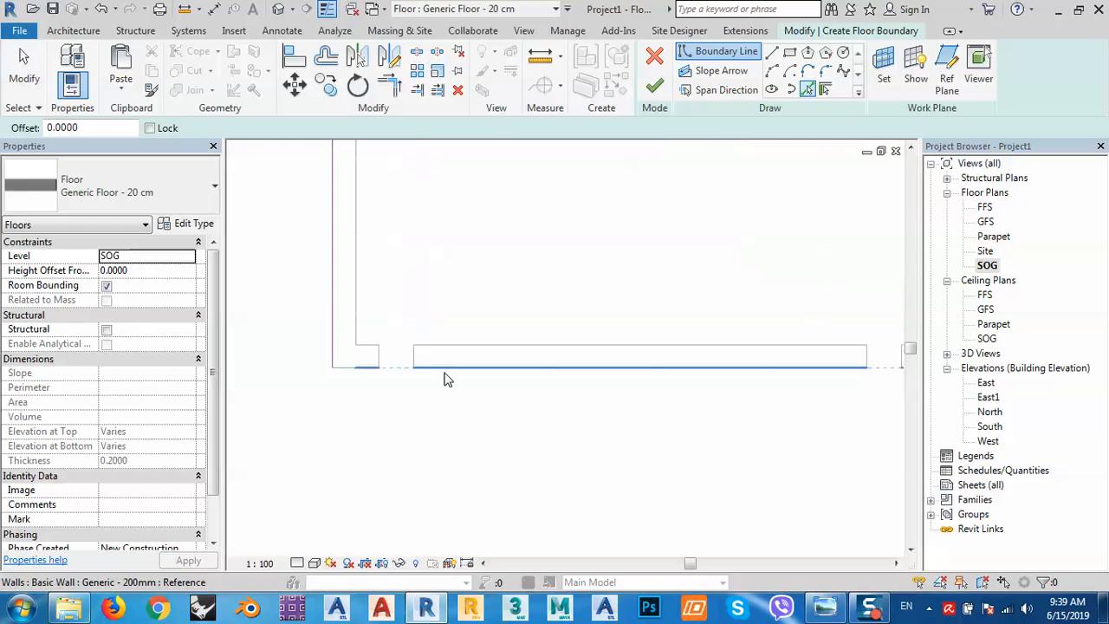
click(445, 378)
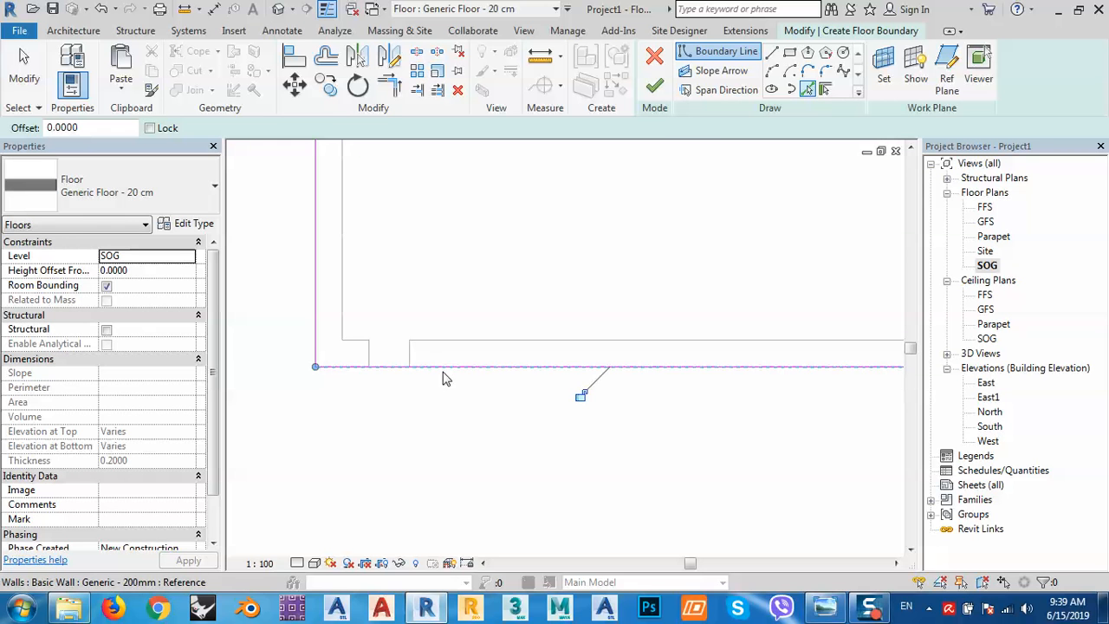
Join the boundary lines into corners and finish the 170.750 m² Generic Floor - 20 cm slab.
click(390, 87)
middle_drag(780, 421, 205, 386)
scroll(459, 353, down, 2)
scroll(452, 361, down, 1)
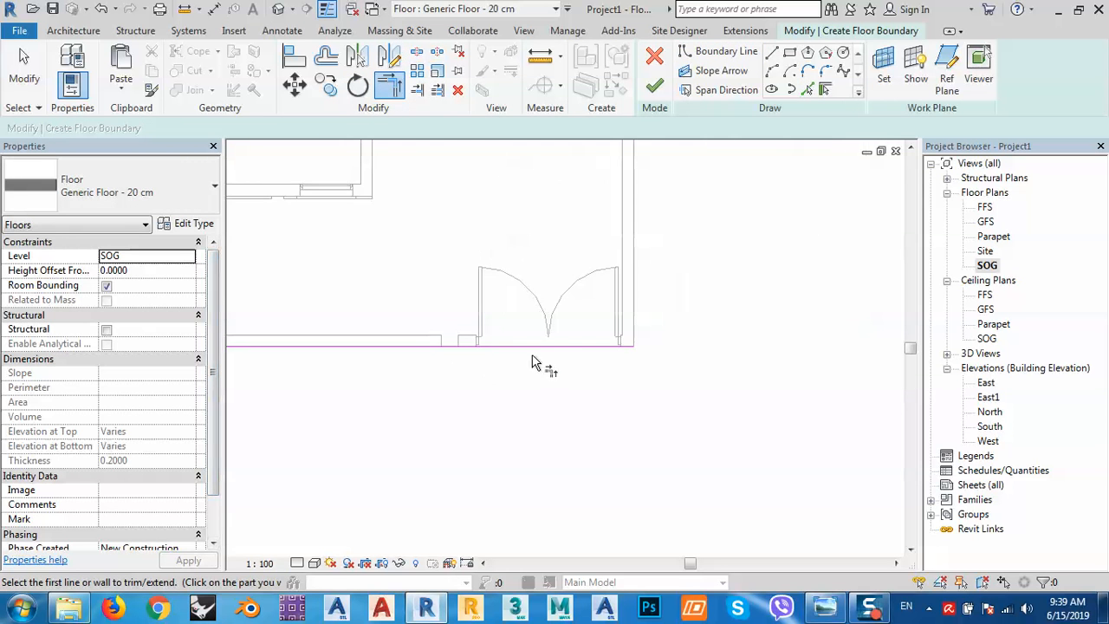
click(582, 350)
scroll(606, 373, down, 2)
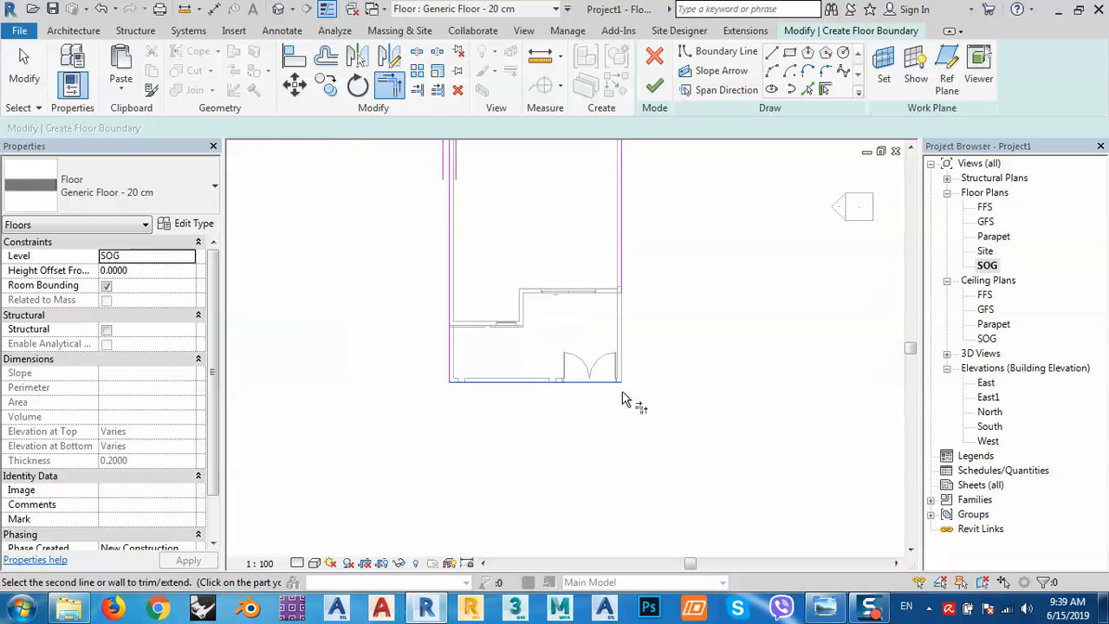
click(623, 270)
middle_drag(668, 249, 677, 442)
middle_drag(664, 192, 664, 407)
scroll(631, 309, up, 2)
scroll(621, 351, up, 3)
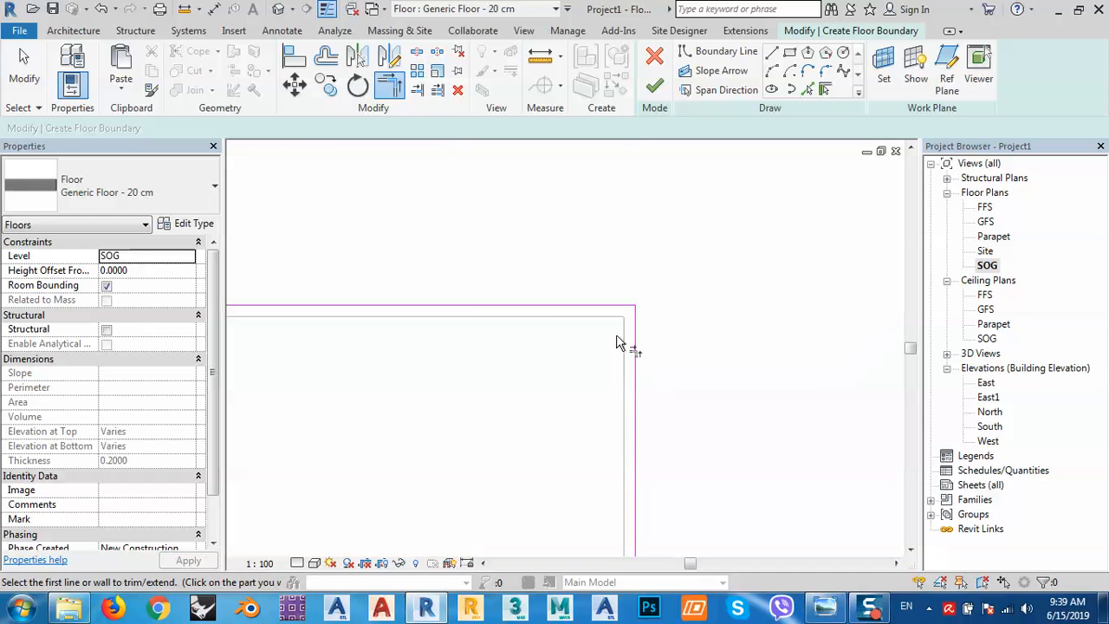
middle_drag(288, 366, 686, 344)
scroll(528, 285, up, 4)
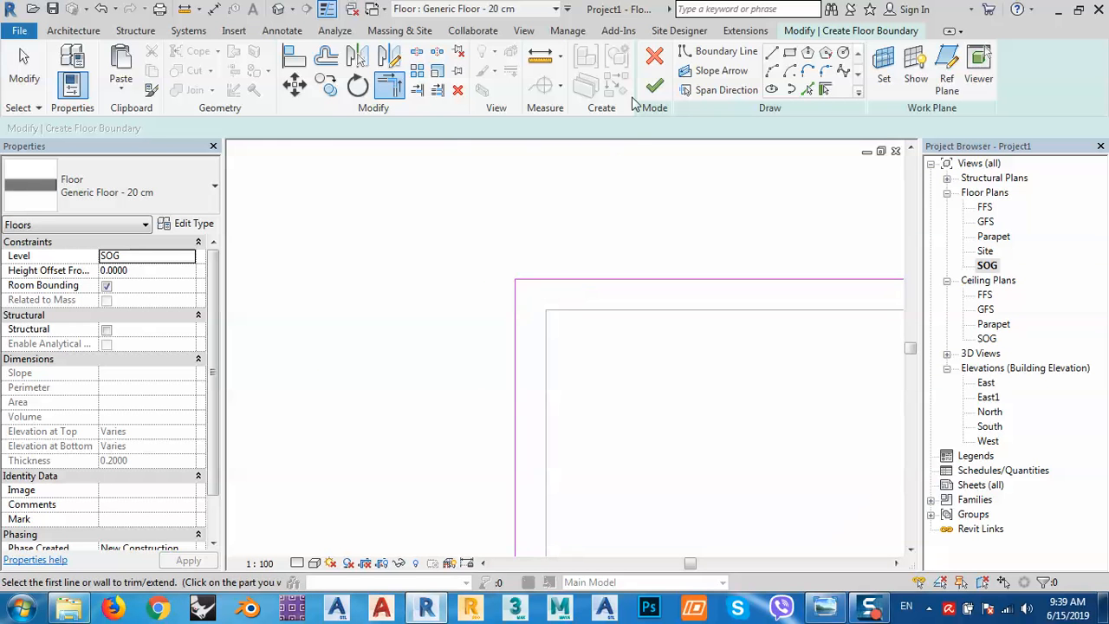
click(654, 86)
Pan and zoom the SOG plan to frame the new floor slab.
scroll(314, 240, down, 4)
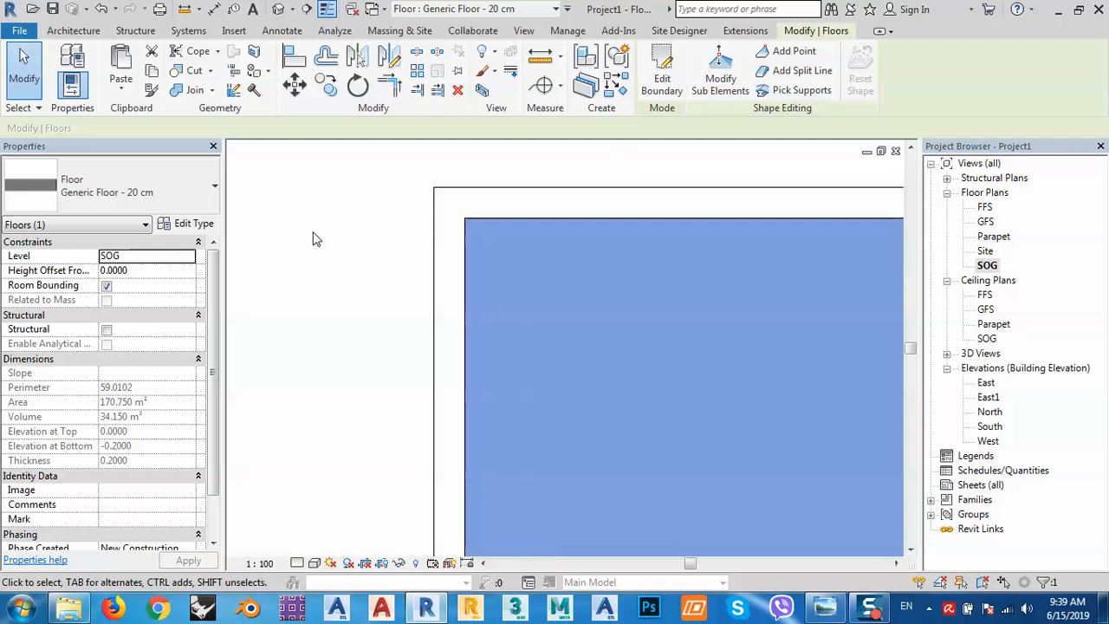
scroll(345, 249, down, 4)
middle_drag(426, 364, 582, 268)
scroll(582, 297, down, 2)
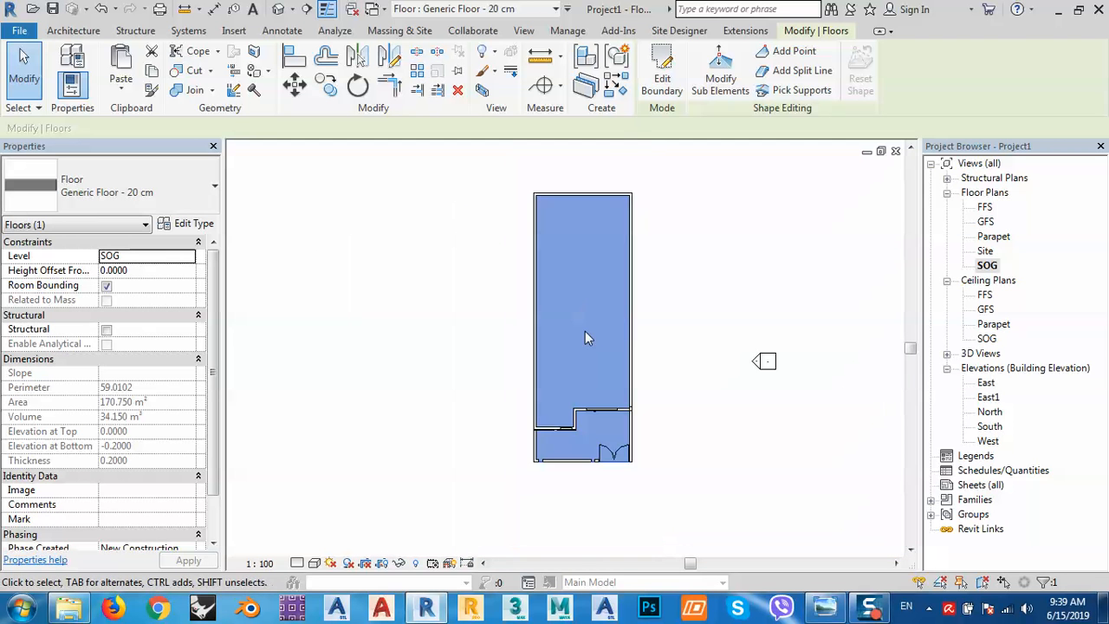
middle_drag(632, 474, 599, 442)
In the default 3D view, compare with the reference photo and select the parapet wall above the balcony.
click(289, 7)
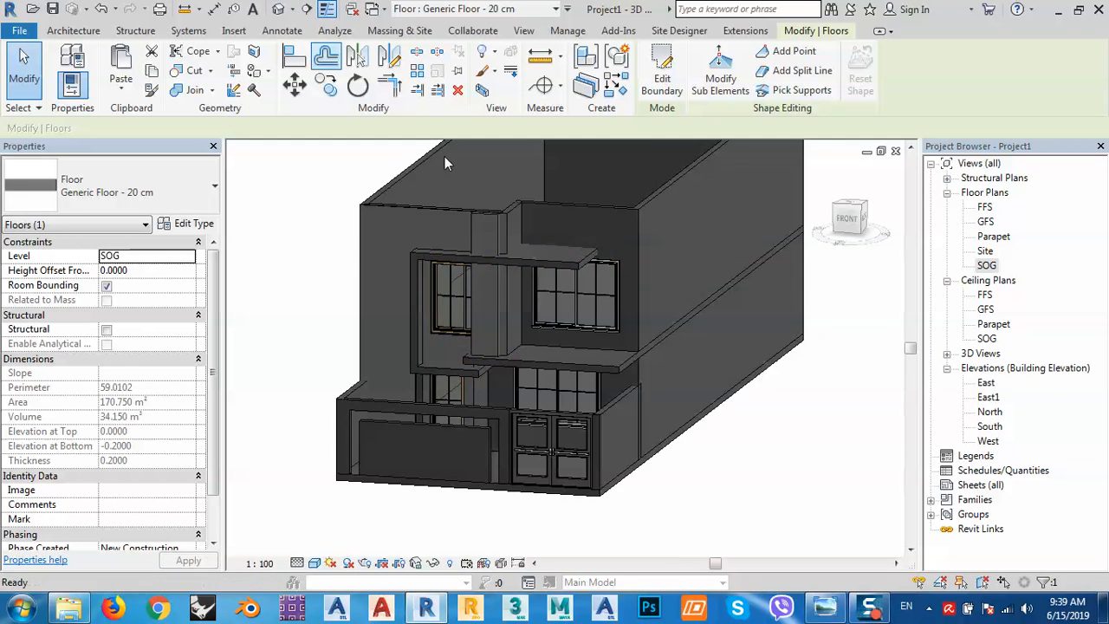
scroll(672, 433, up, 3)
shift+middle_drag(665, 396, 684, 408)
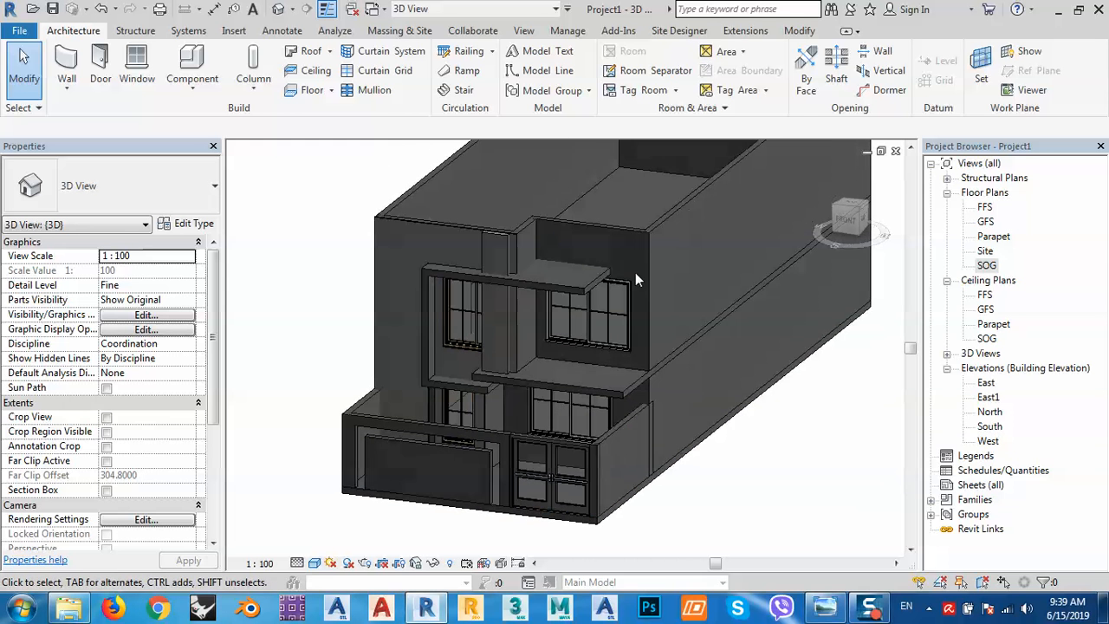
click(824, 607)
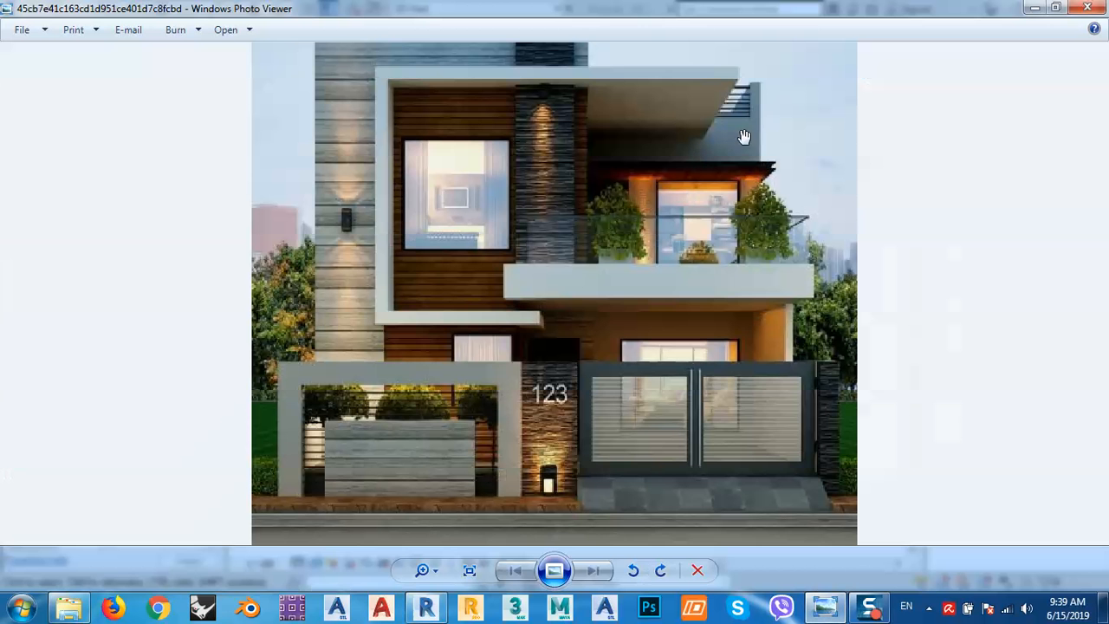
click(1033, 8)
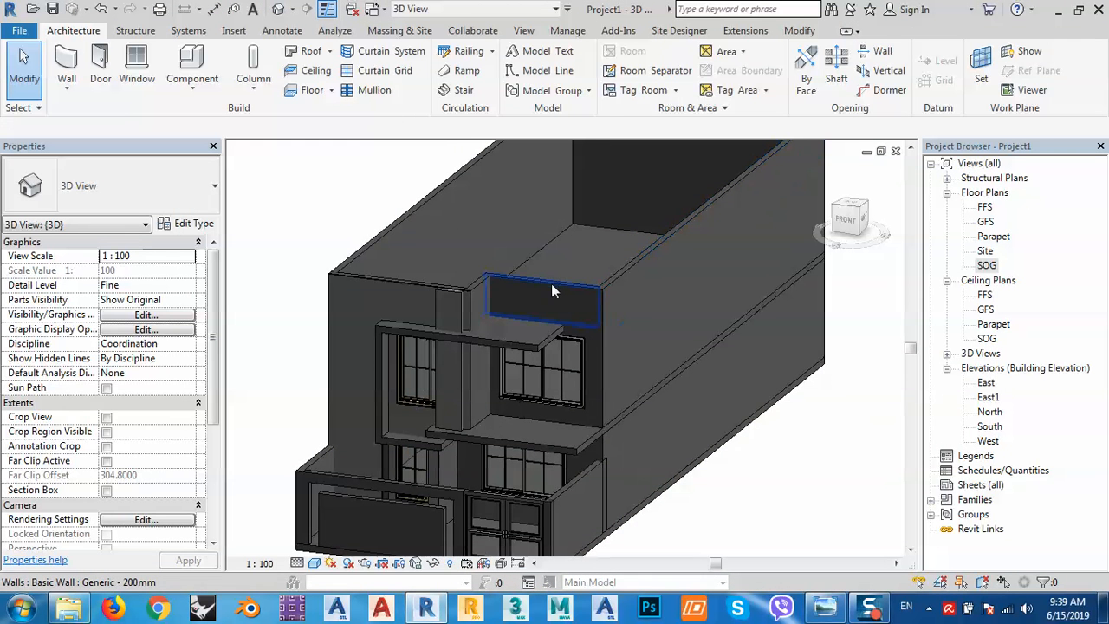
click(551, 286)
Sketch a rectangular notch outline into the parapet wall's profile from the front view.
click(848, 220)
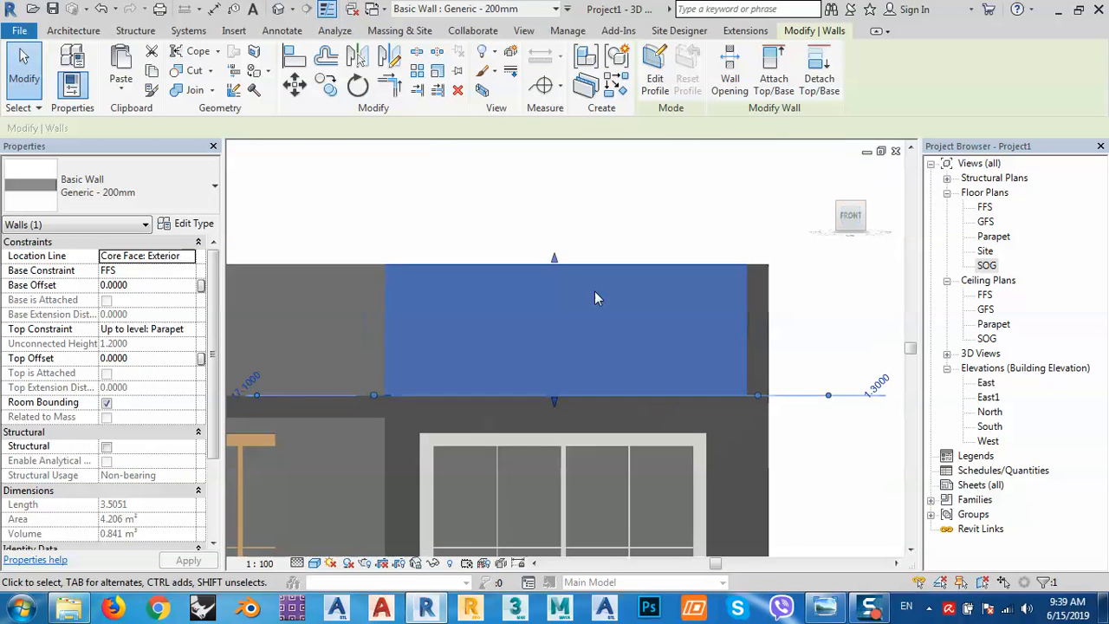
click(655, 78)
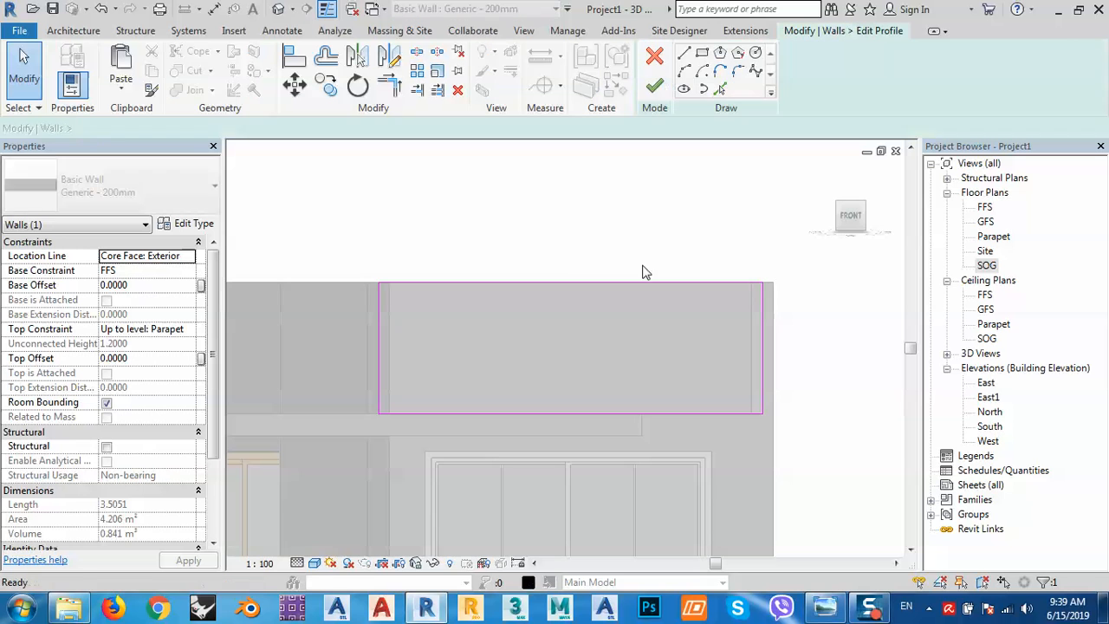
click(684, 55)
click(452, 282)
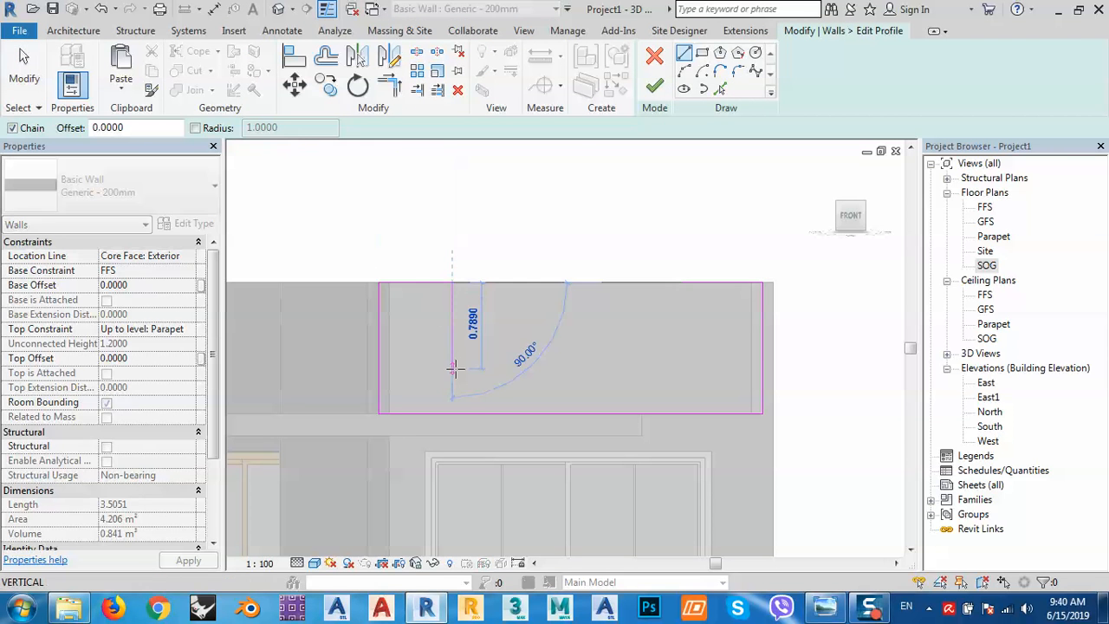
click(451, 362)
click(689, 362)
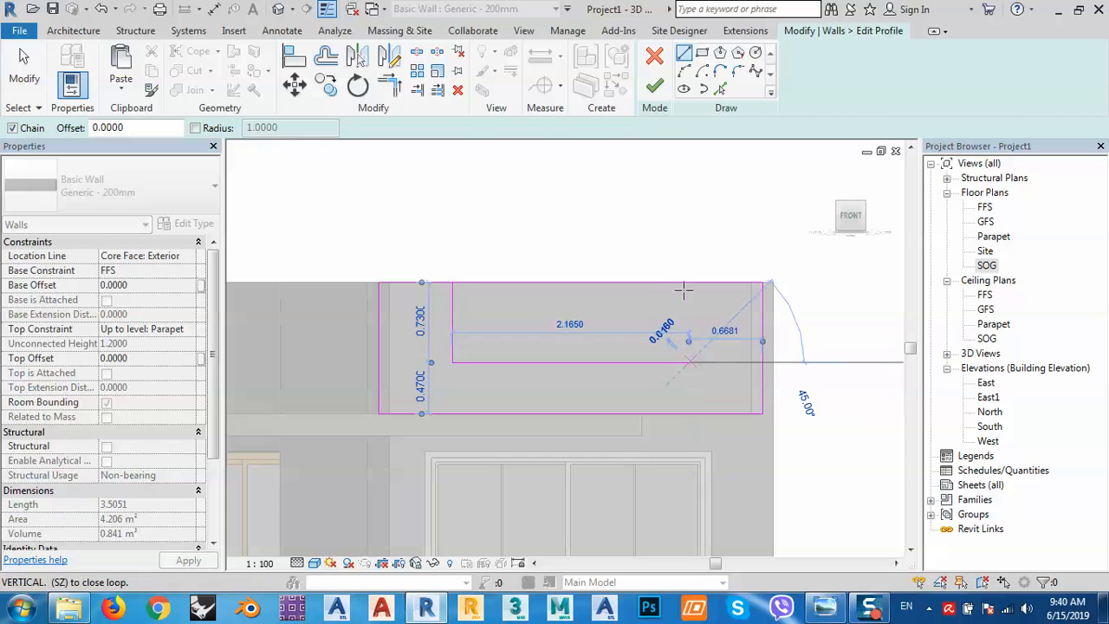
click(689, 282)
key(Escape)
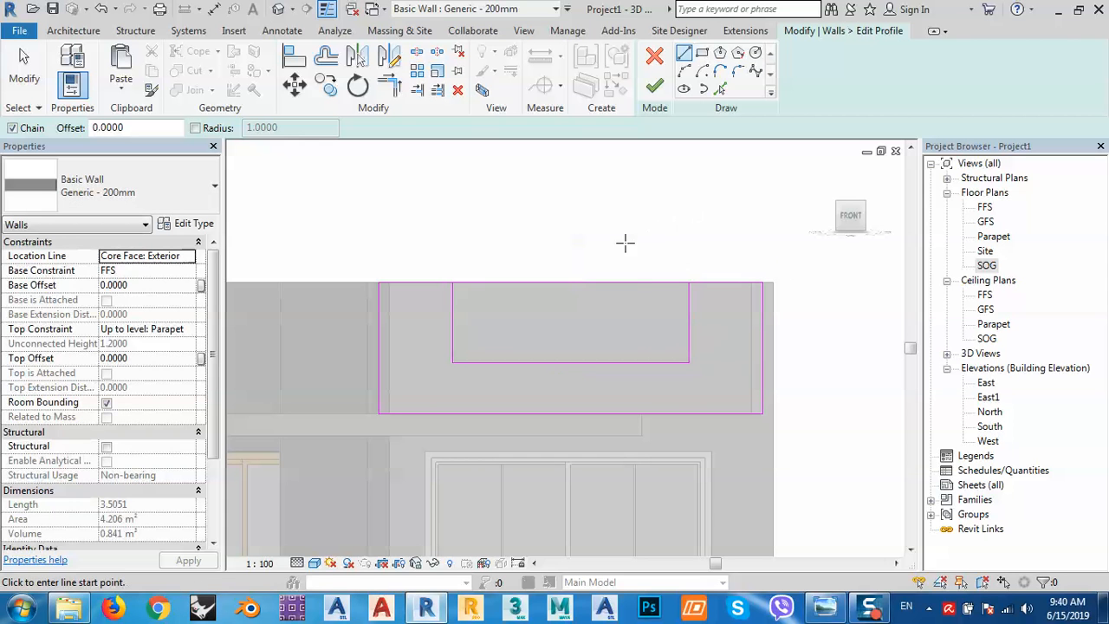
Split the top profile edge where the notch begins, using SL.
key(s)
key(l)
click(556, 283)
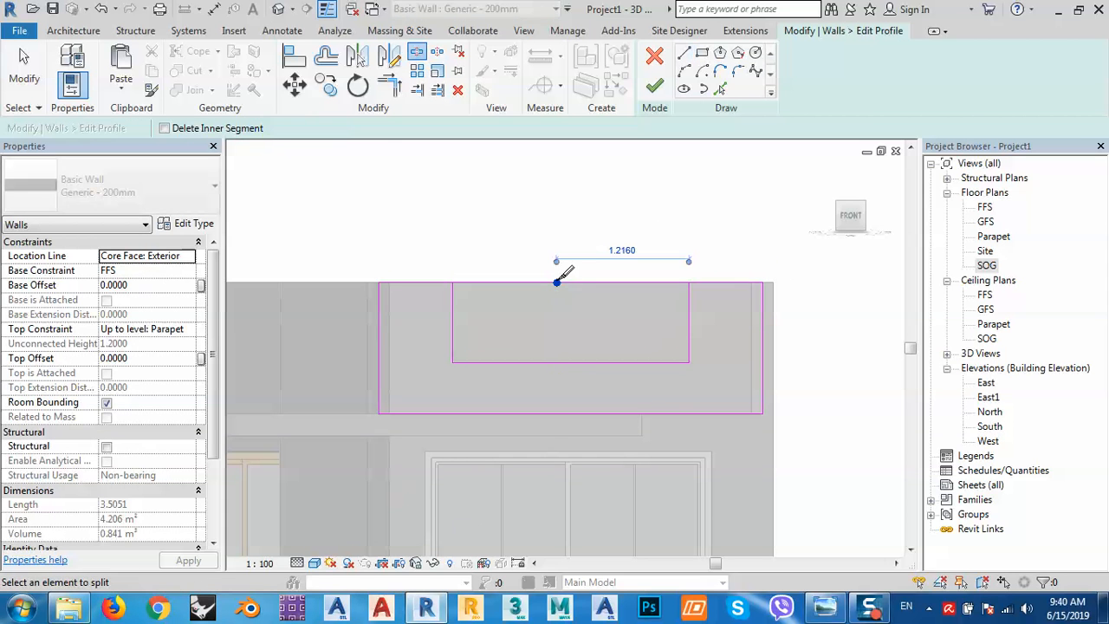
click(390, 83)
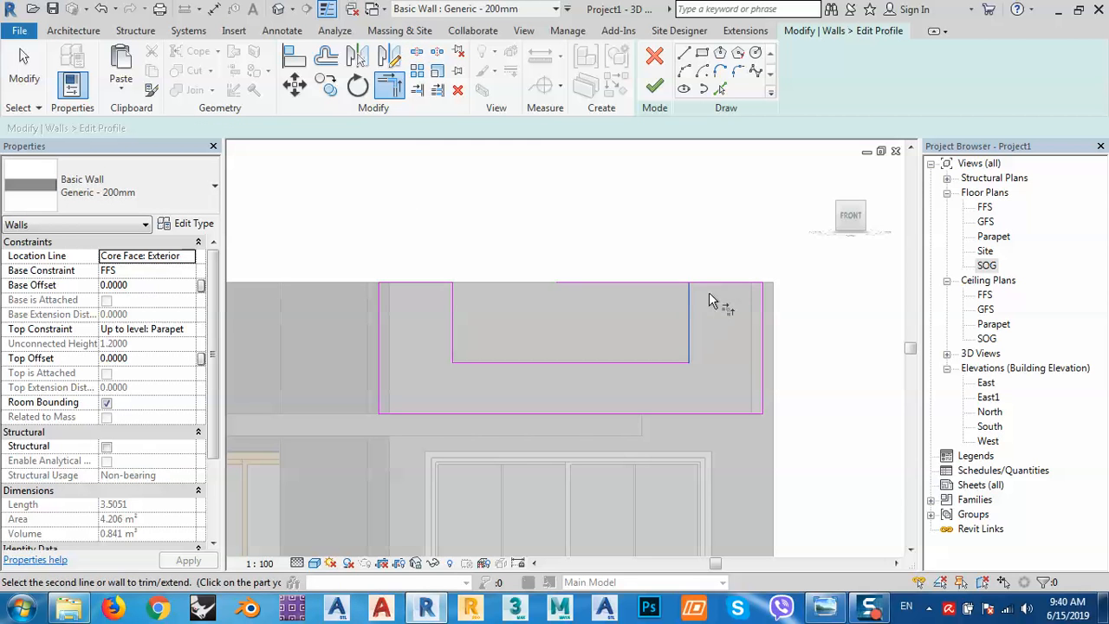
key(Escape)
key(Escape)
Place the notch's right and left sides 0.5 from each wall end.
click(690, 335)
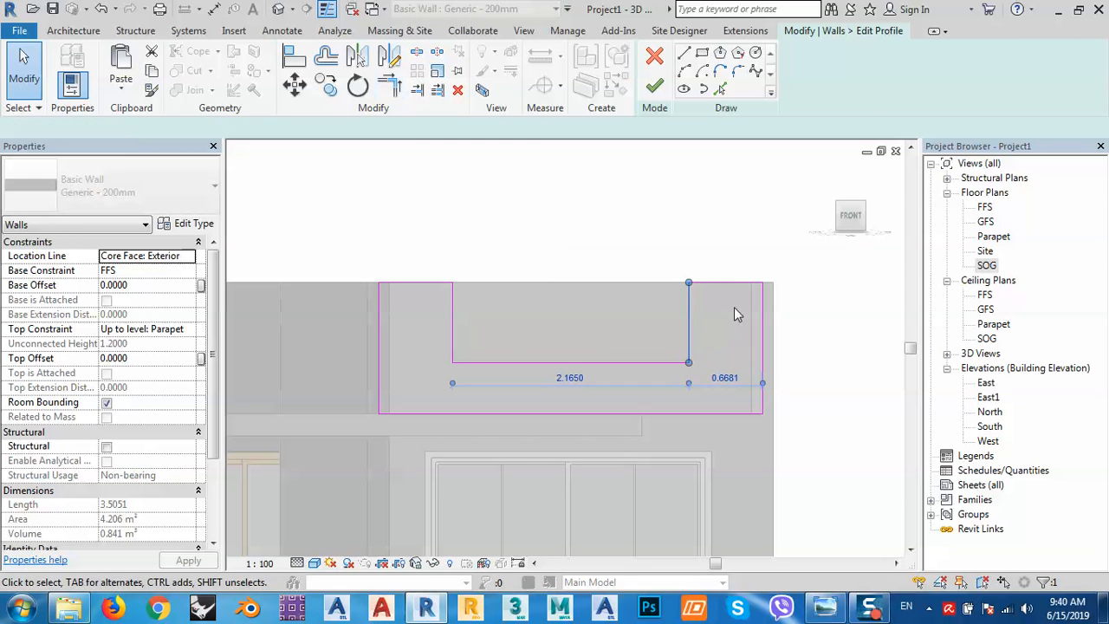
click(725, 378)
text(.)
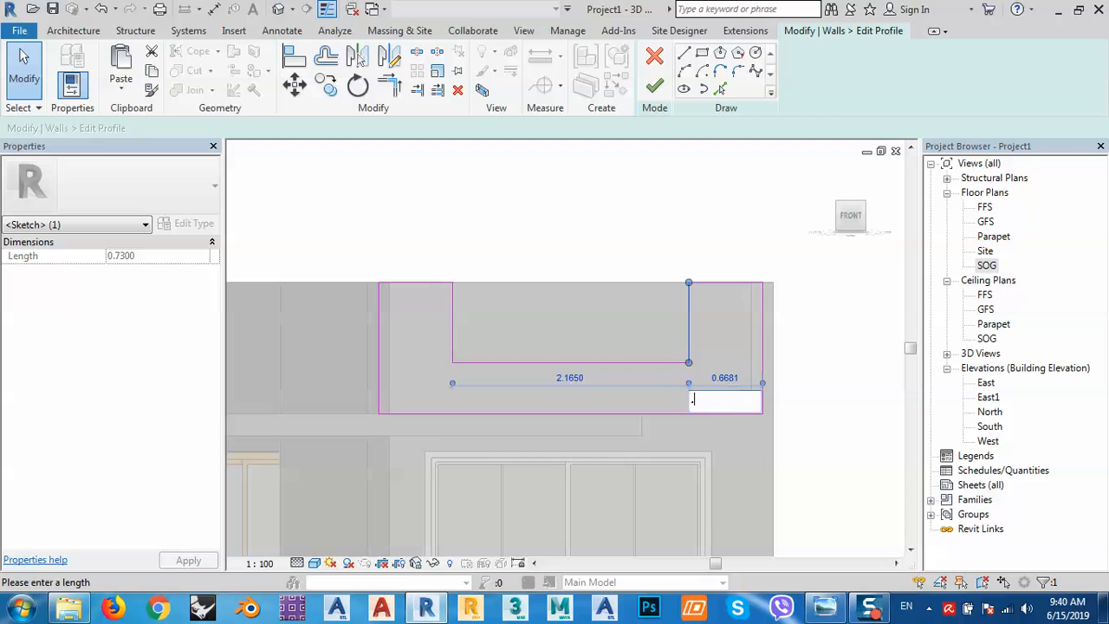
text(5)
key(Return)
click(450, 316)
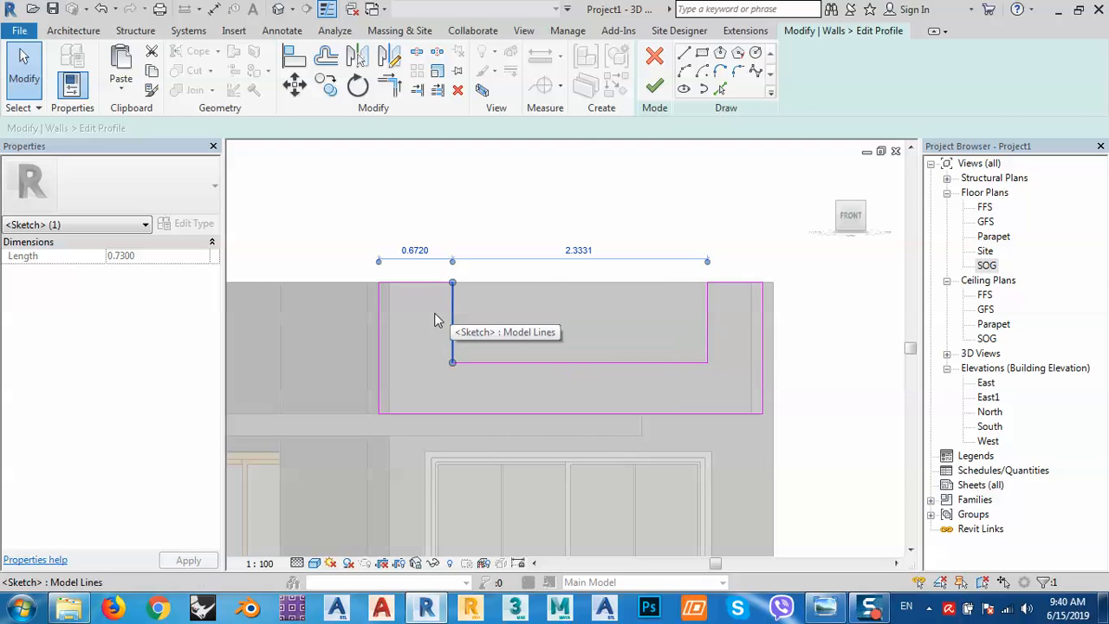
click(422, 253)
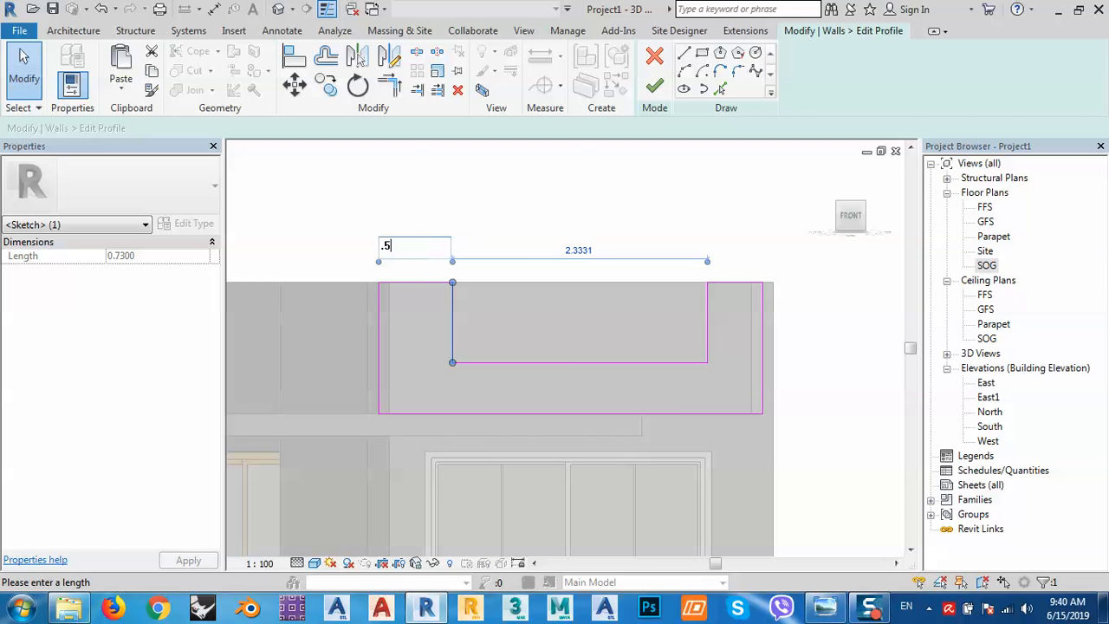
text(.5)
key(Return)
Set the notch bottom 0.3 above the wall base and finish the profile edit.
click(564, 363)
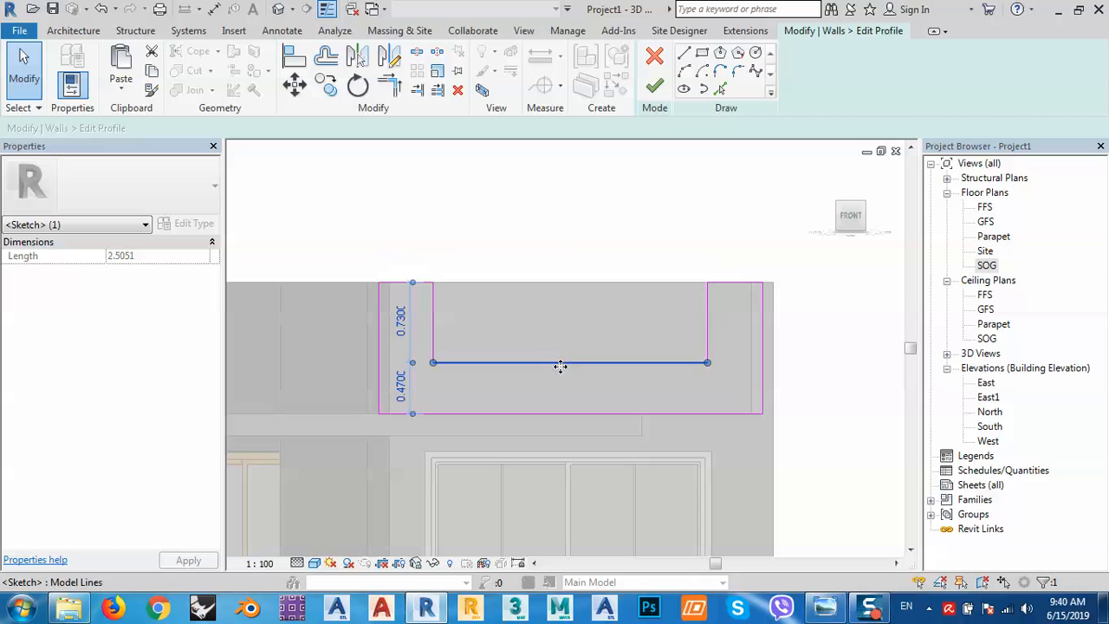
click(399, 384)
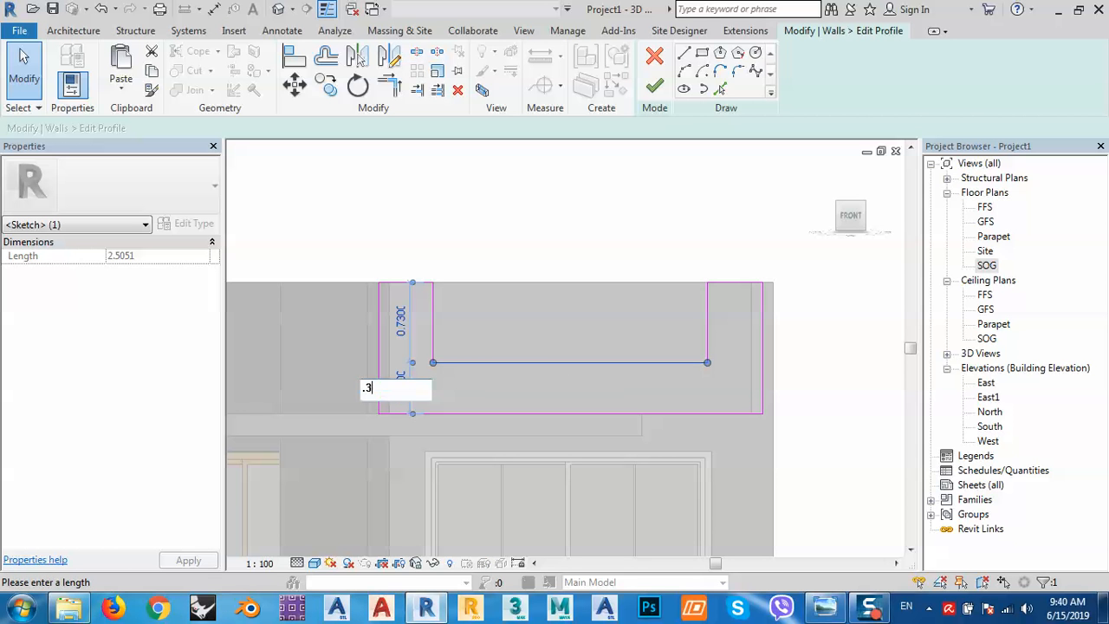
key(Return)
click(654, 87)
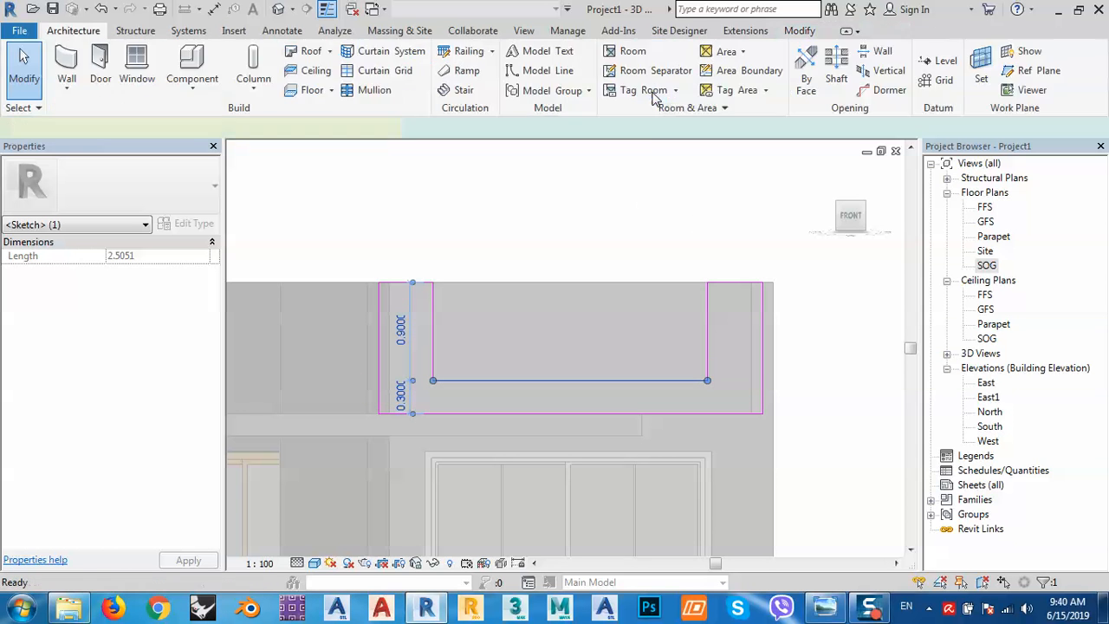
click(629, 199)
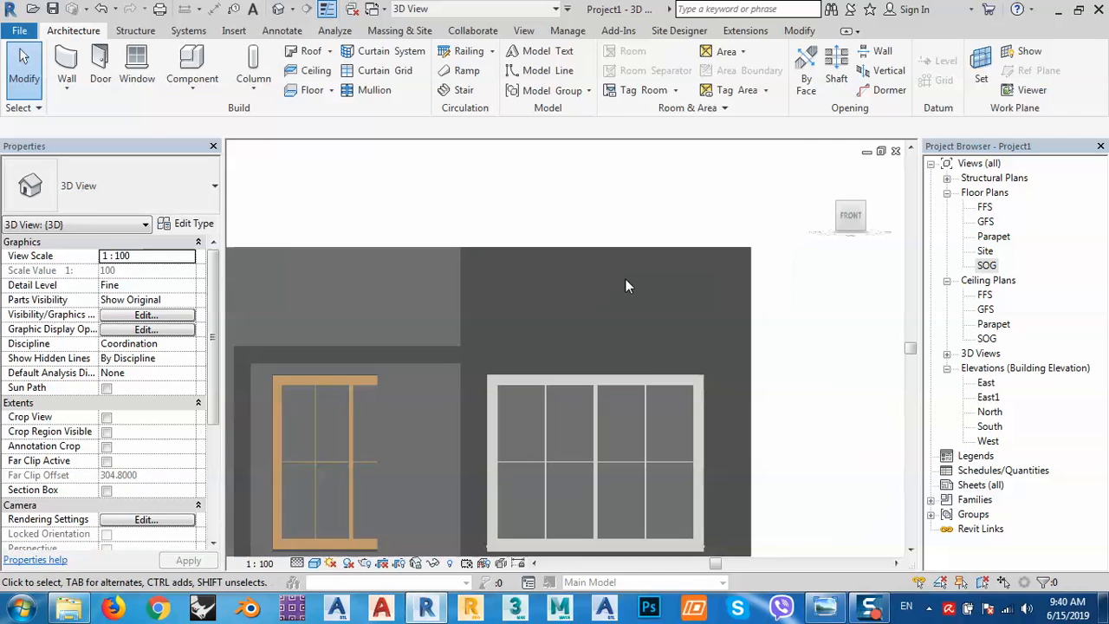
Open the FFS floor plan, checking the Parapet plan along the way.
shift+middle_drag(625, 279, 656, 298)
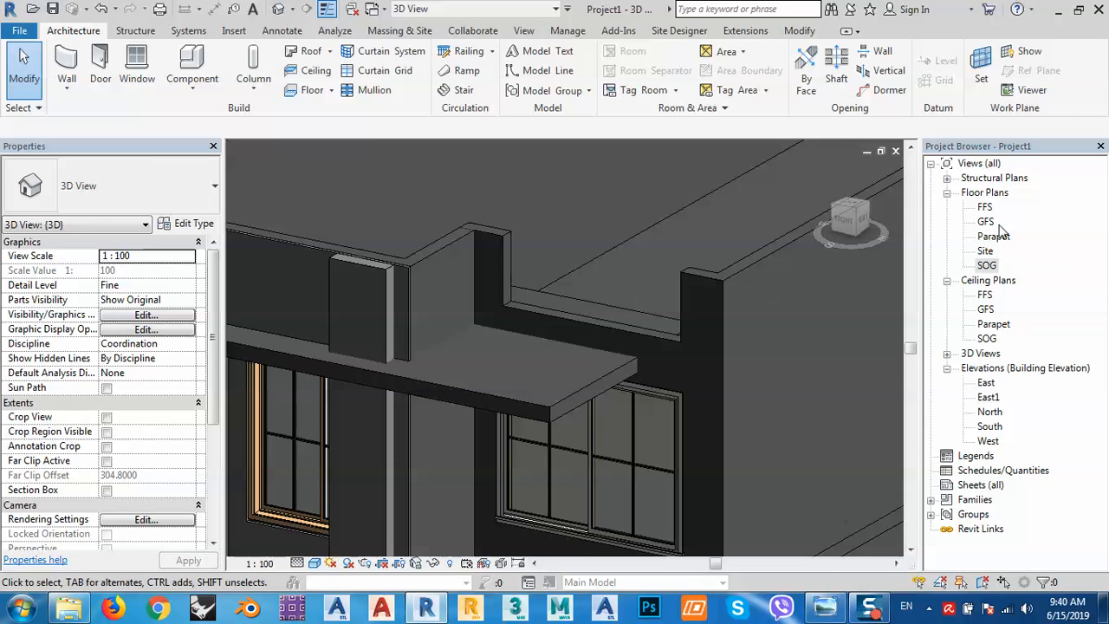
double_click(992, 238)
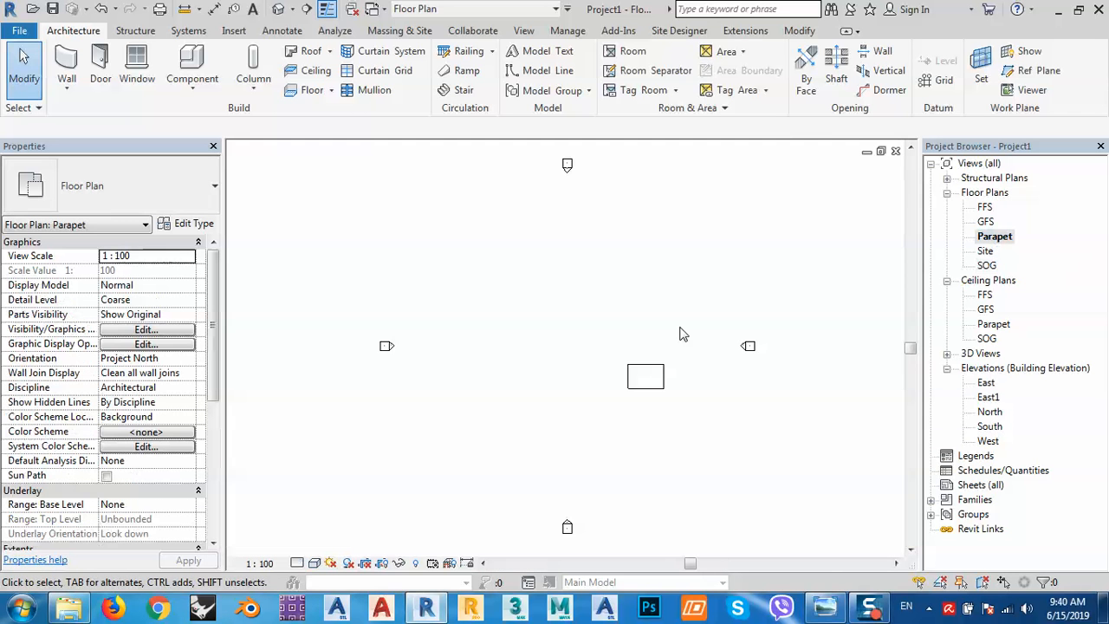
middle_drag(667, 382, 619, 348)
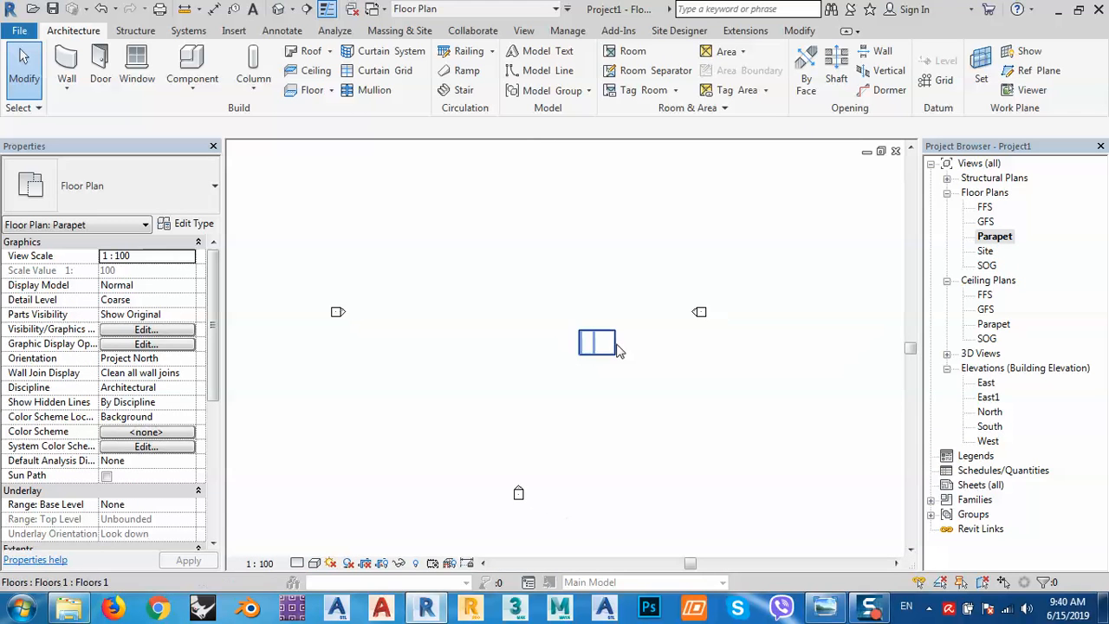
double_click(986, 209)
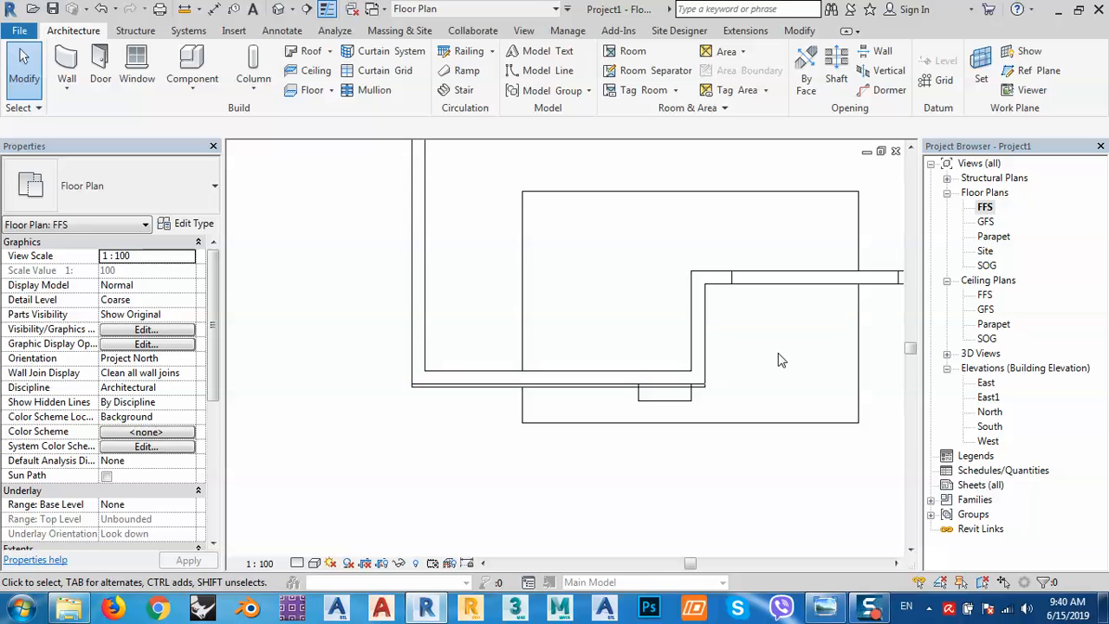
Draw a railing path from the parapet wall's midpoint to its far end.
click(466, 51)
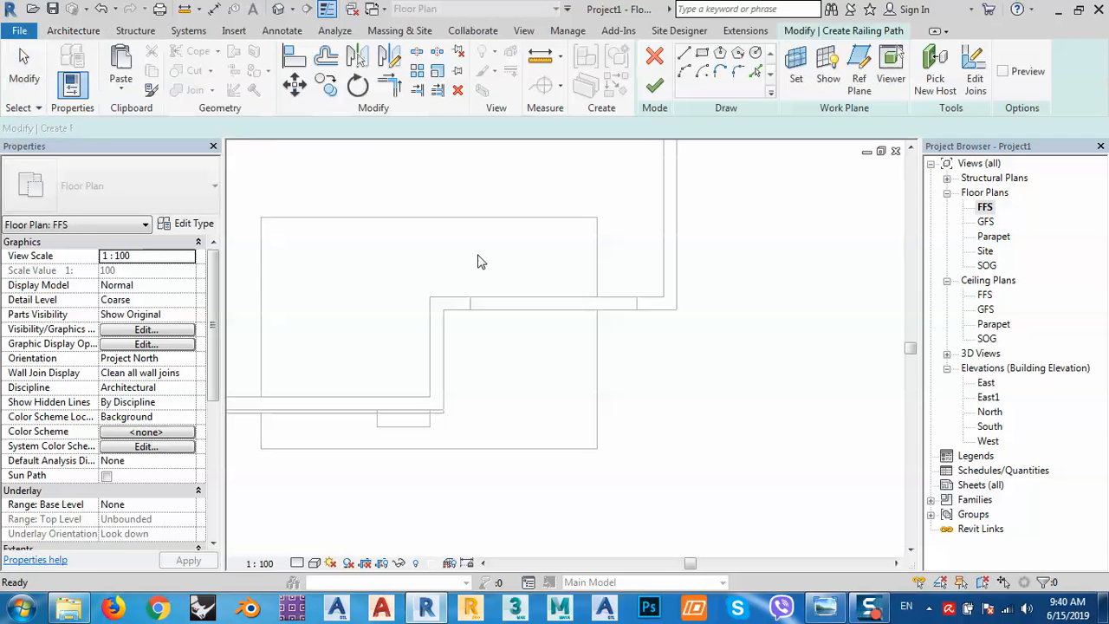
click(469, 303)
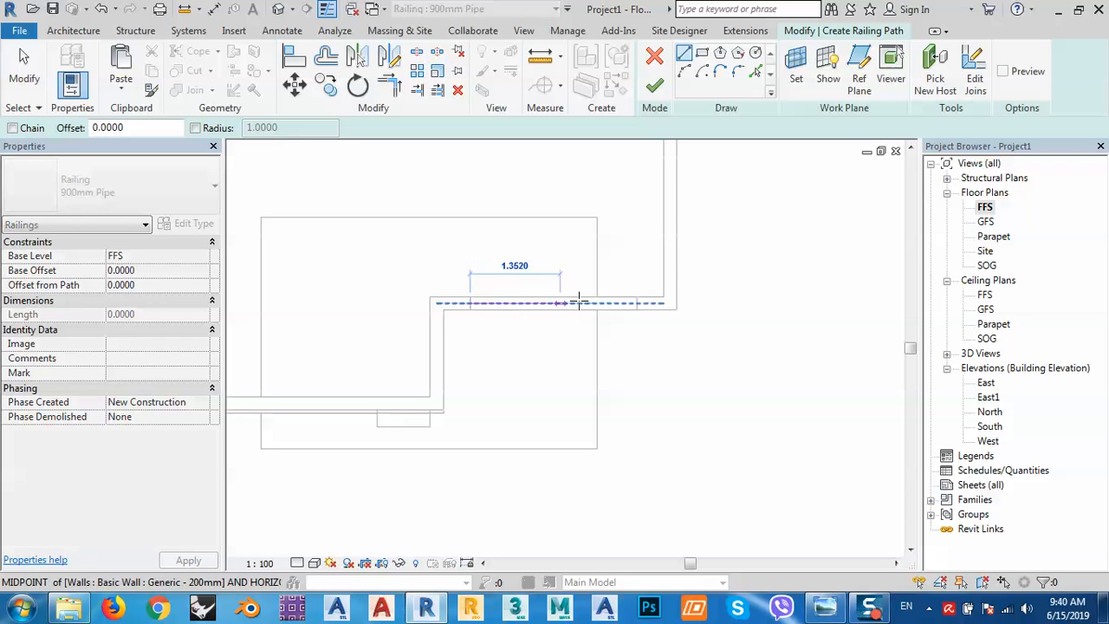
click(637, 303)
right_click(582, 352)
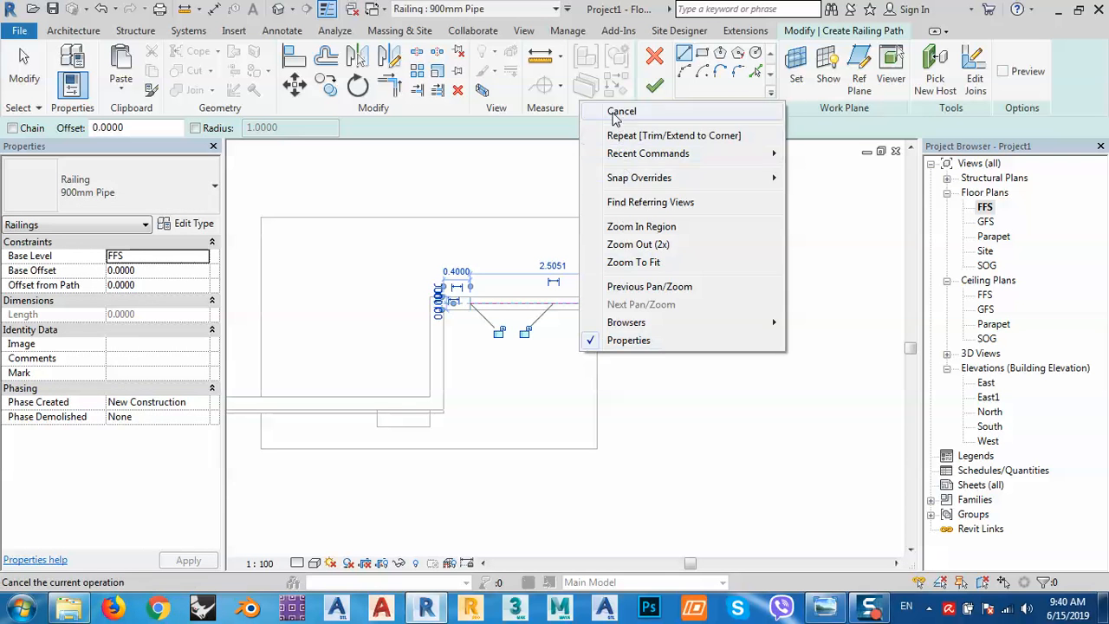
click(616, 107)
click(655, 88)
Select the new 900mm Pipe railing in the 3D view.
middle_drag(573, 383, 560, 360)
click(278, 9)
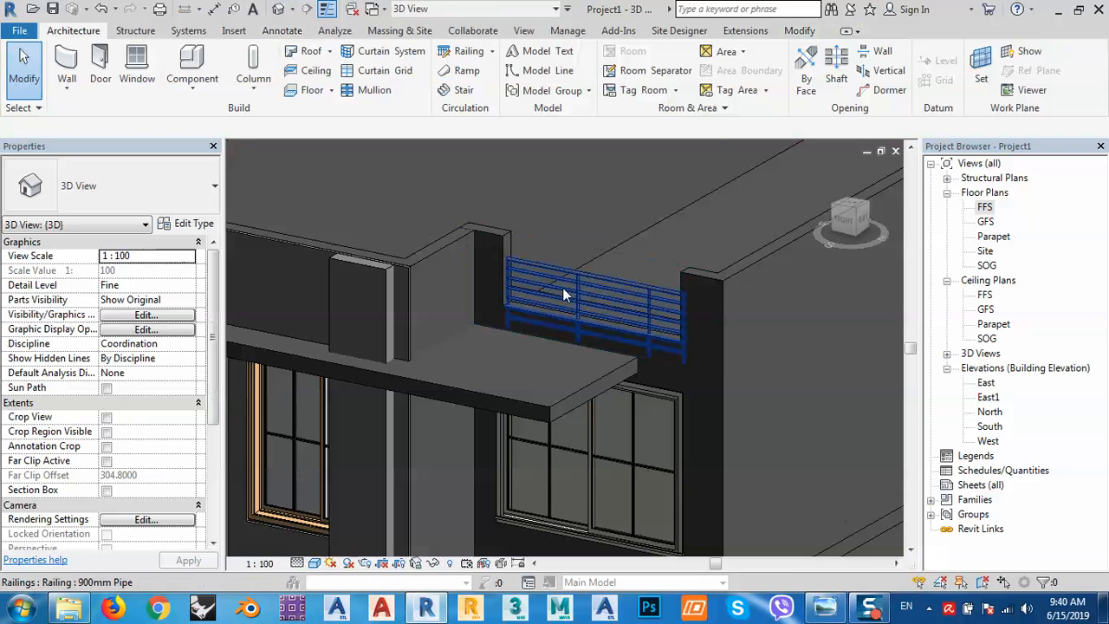
click(579, 287)
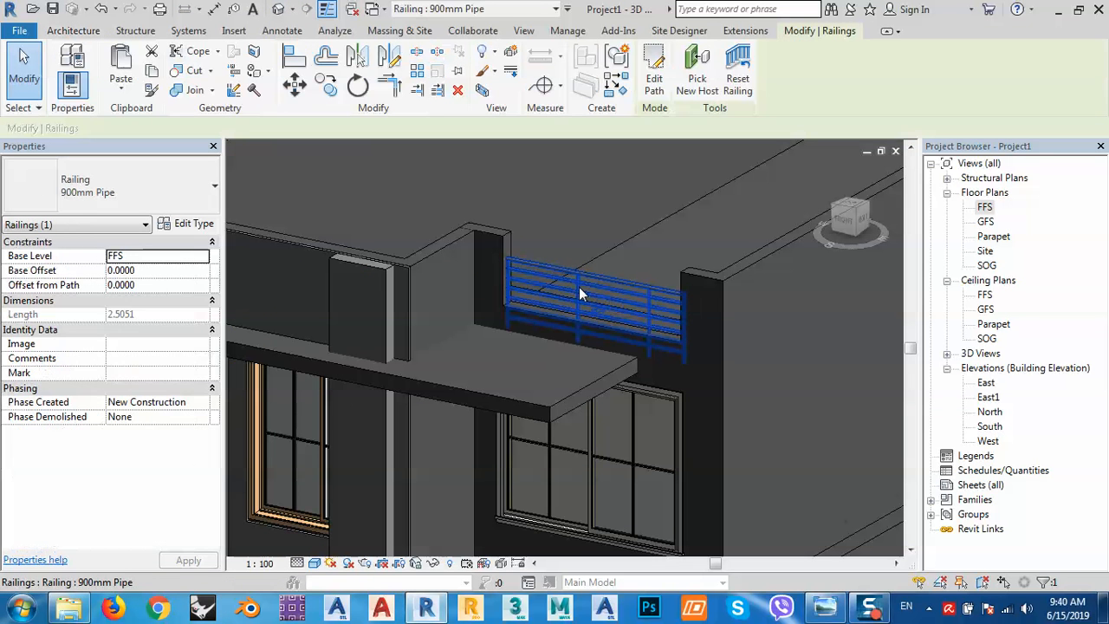
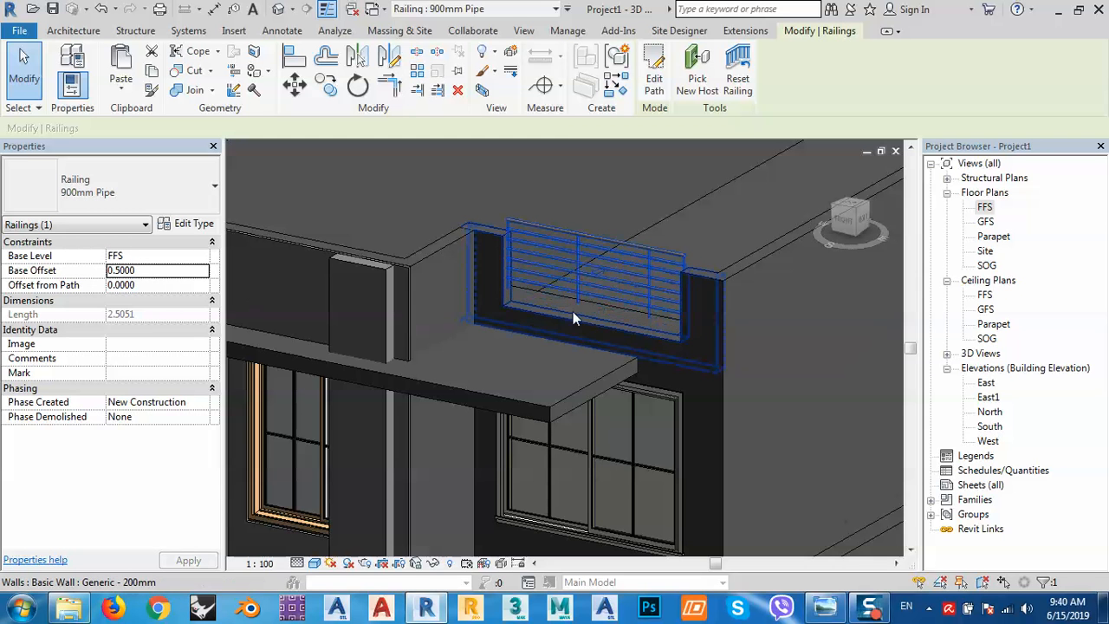
Apply the railing's 0.3000 base offset, deselect it and zoom out to the whole building.
scroll(519, 301, up, 4)
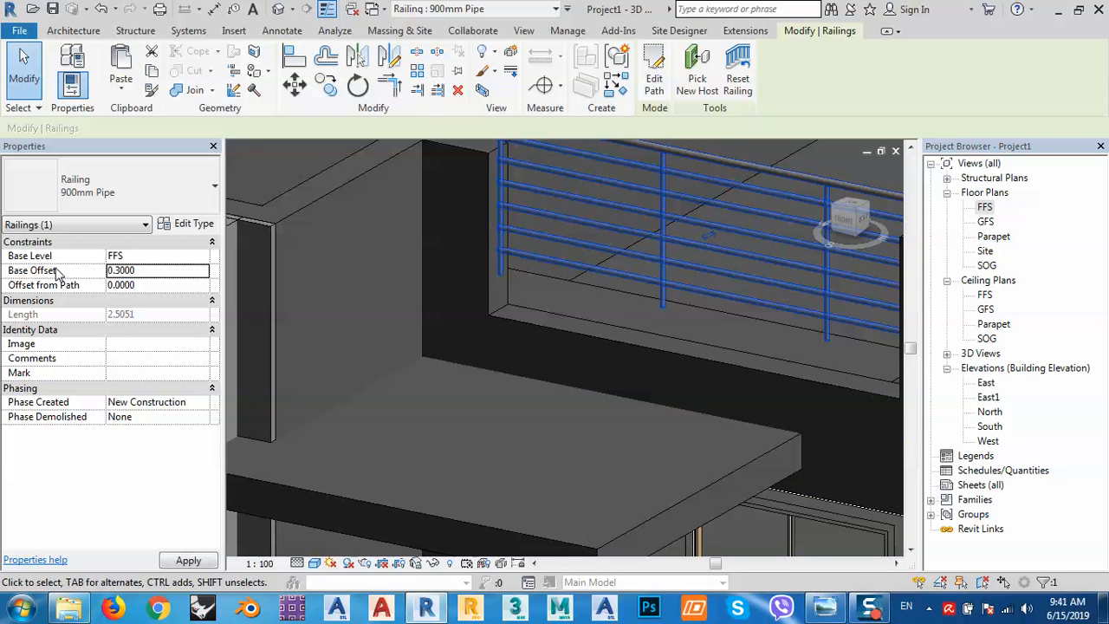
scroll(519, 321, down, 5)
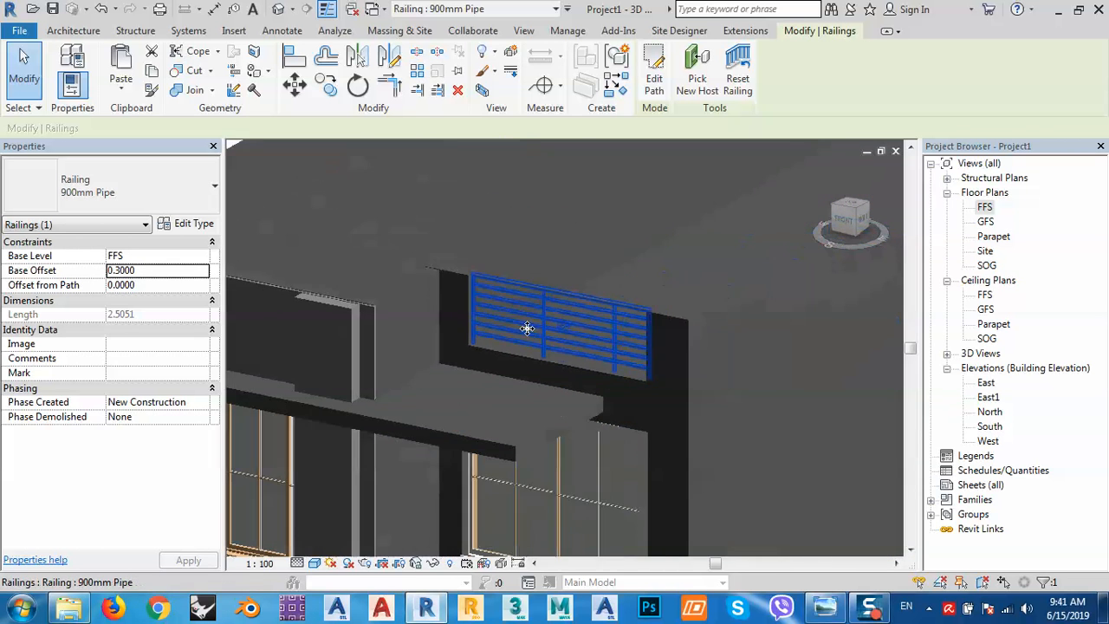
scroll(539, 279, down, 5)
key(Escape)
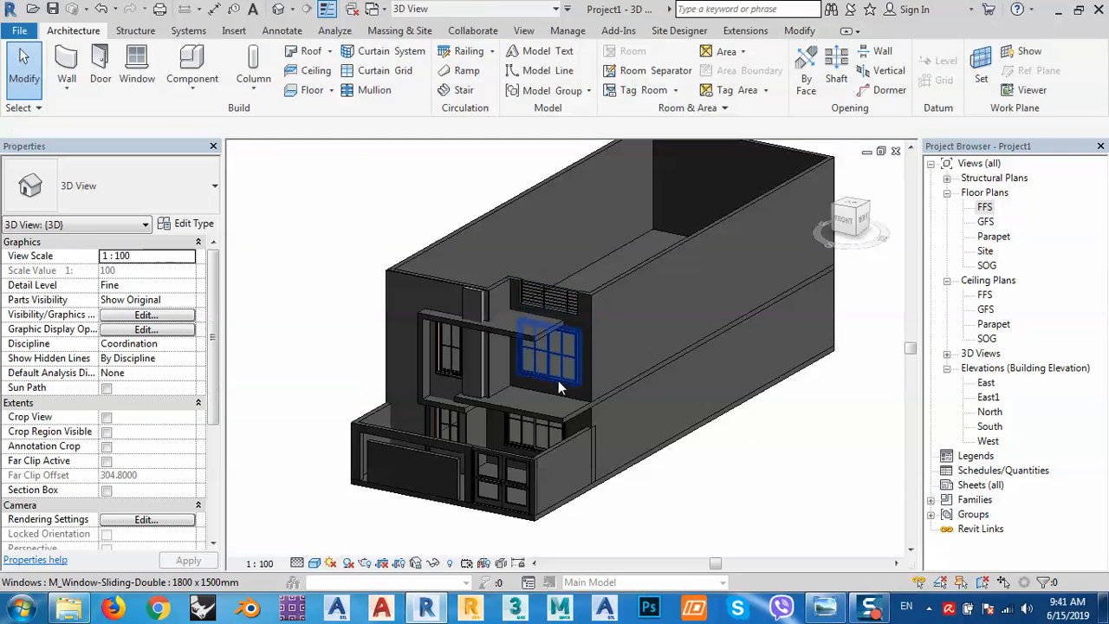
shift+middle_drag(559, 382, 544, 410)
scroll(499, 379, up, 2)
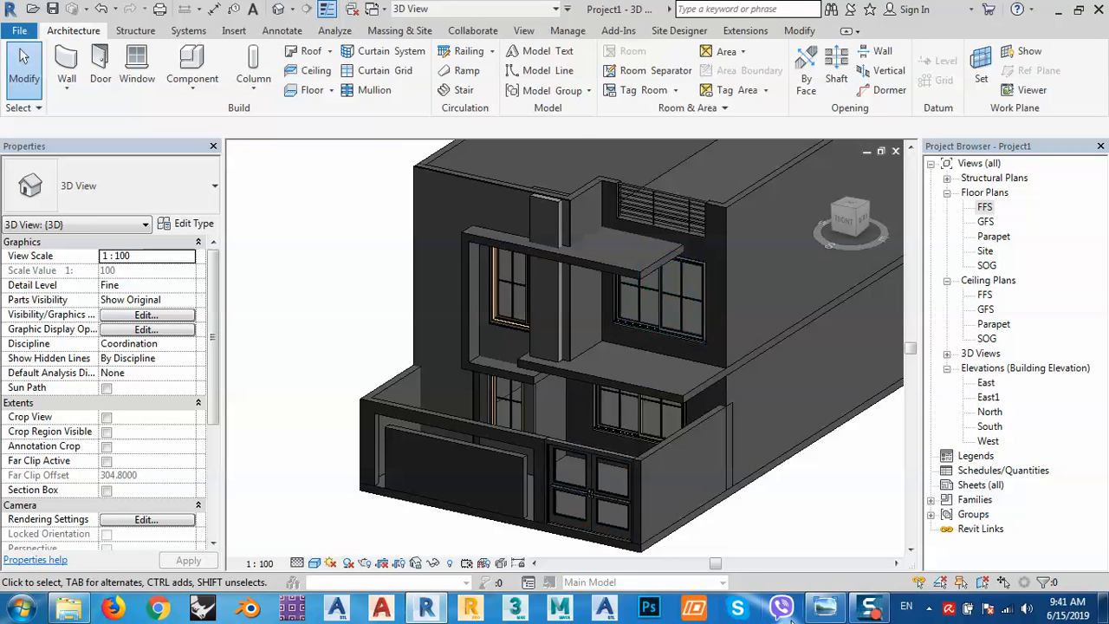
click(824, 606)
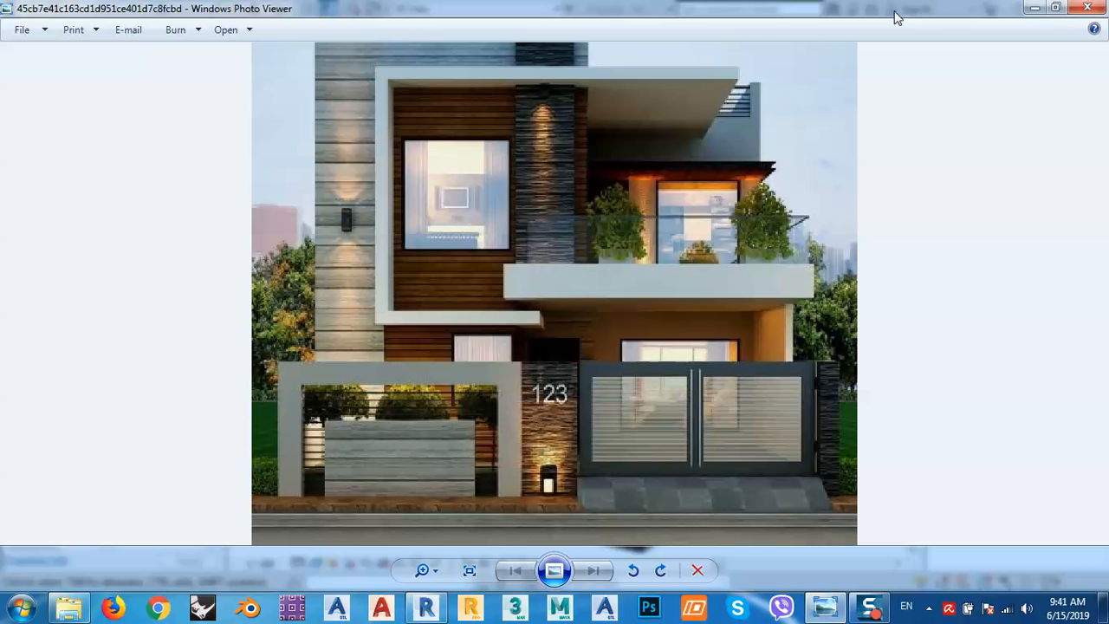
click(1034, 9)
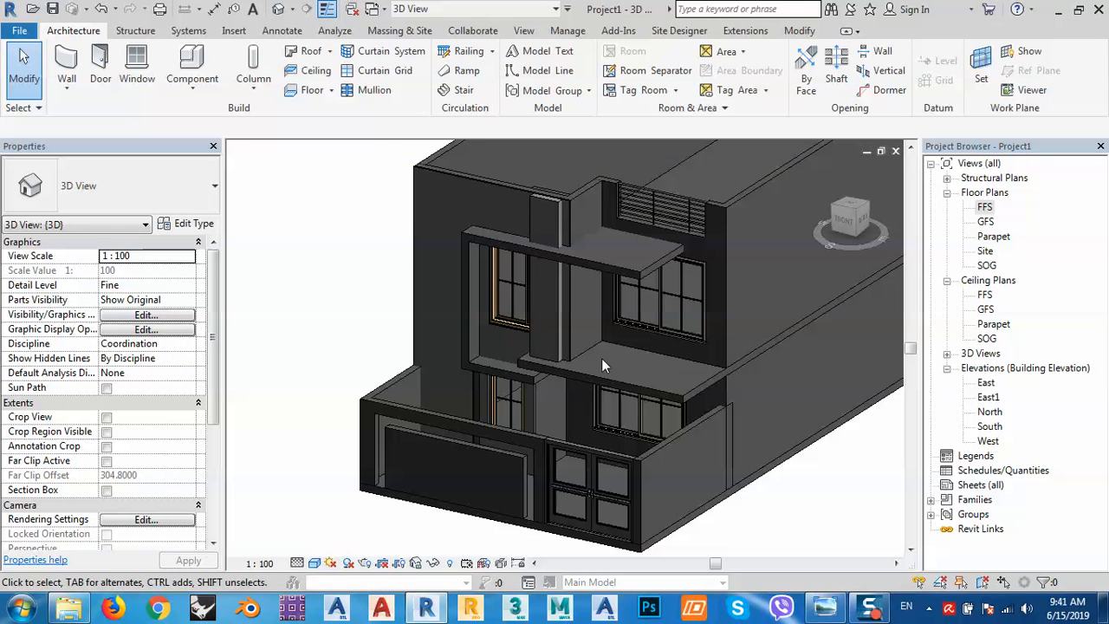
scroll(679, 390, up, 3)
middle_drag(606, 355, 674, 326)
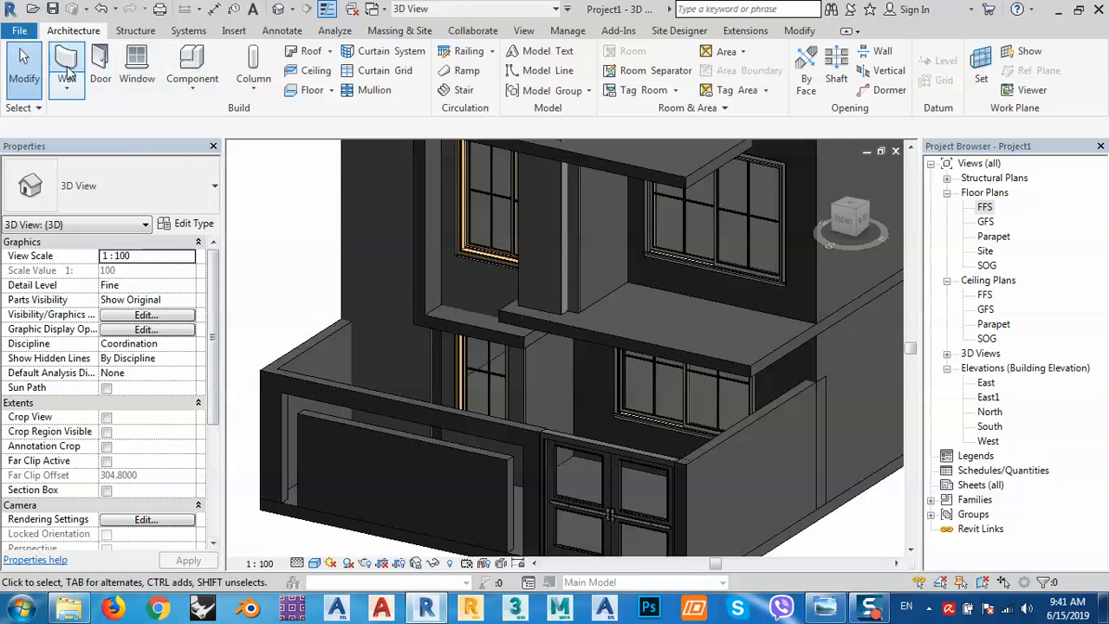
Place M_Single-Flush 0915 x 2134mm doors in the ground-floor wall and the upper wall.
click(102, 61)
click(130, 186)
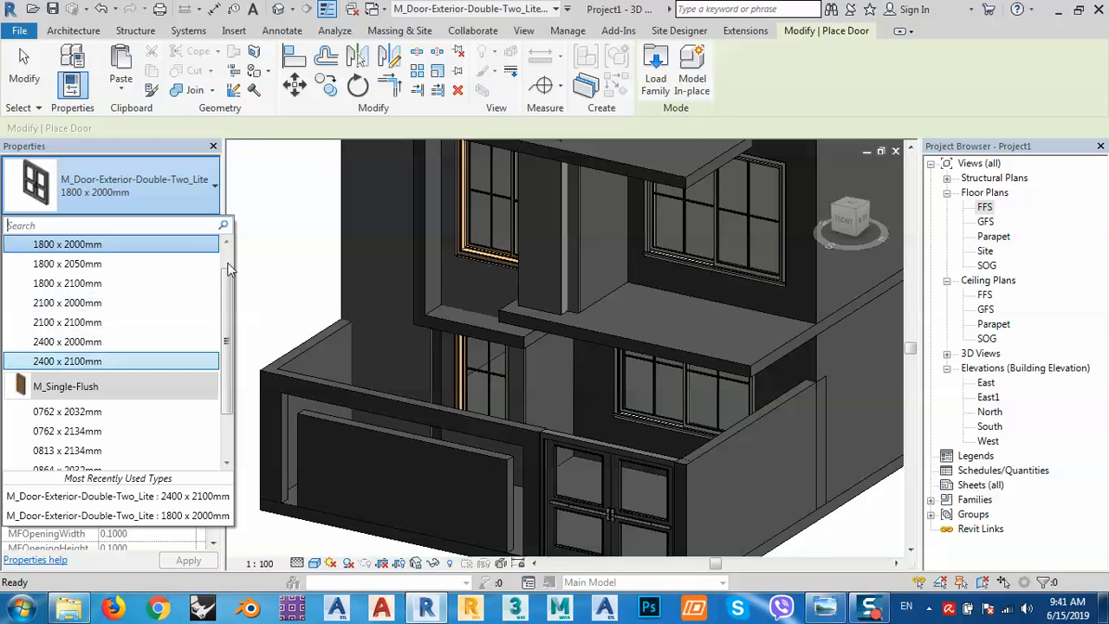
scroll(78, 446, down, 2)
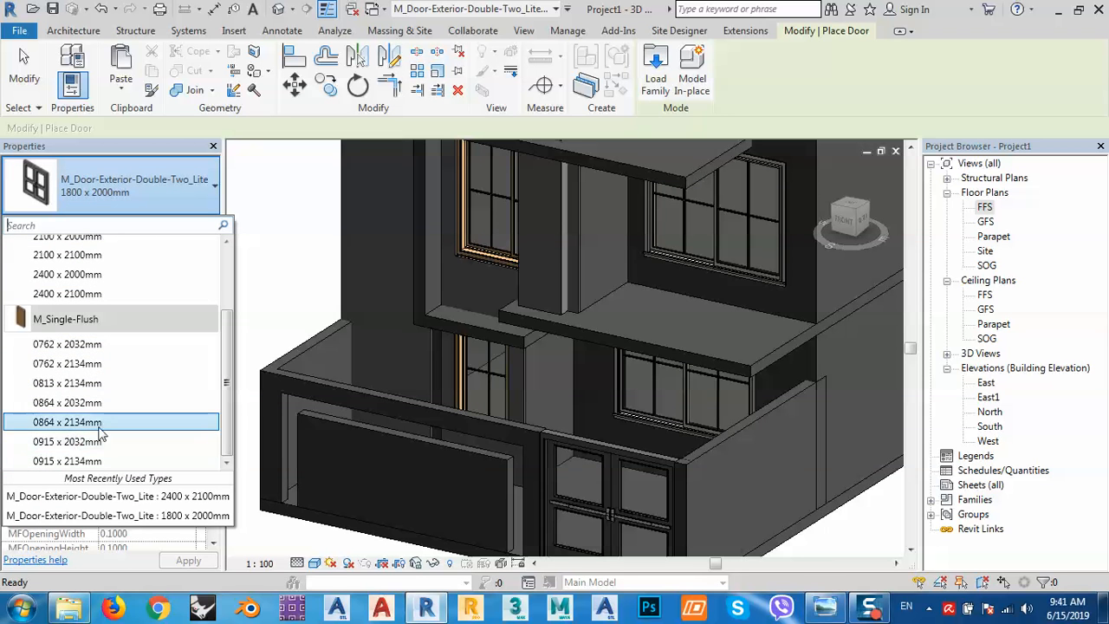
click(74, 460)
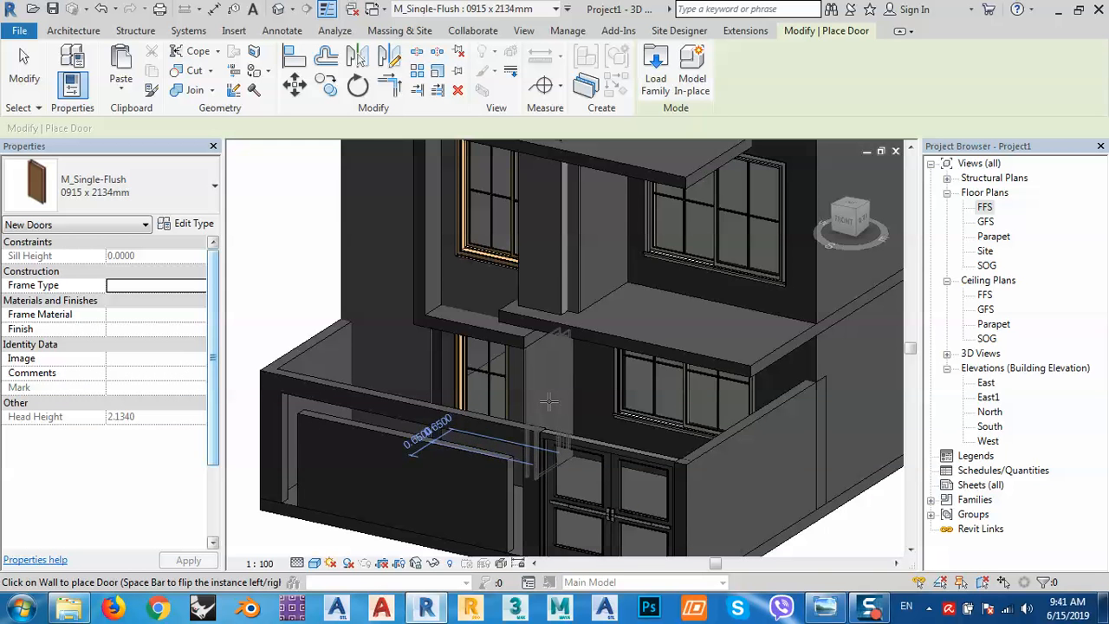
click(550, 400)
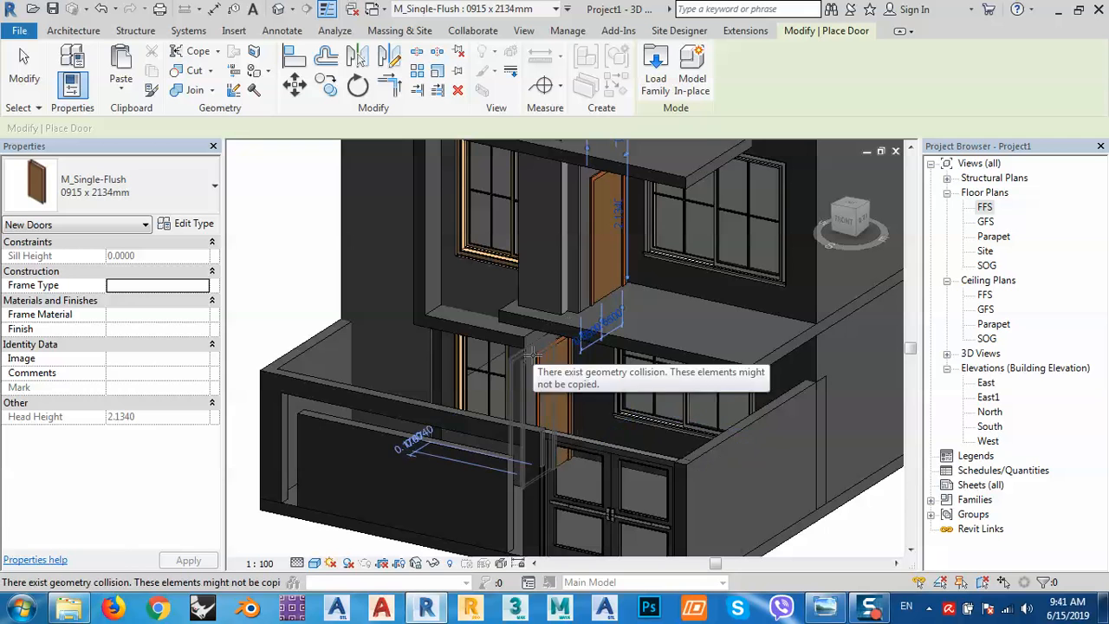
click(536, 397)
key(Escape)
key(Escape)
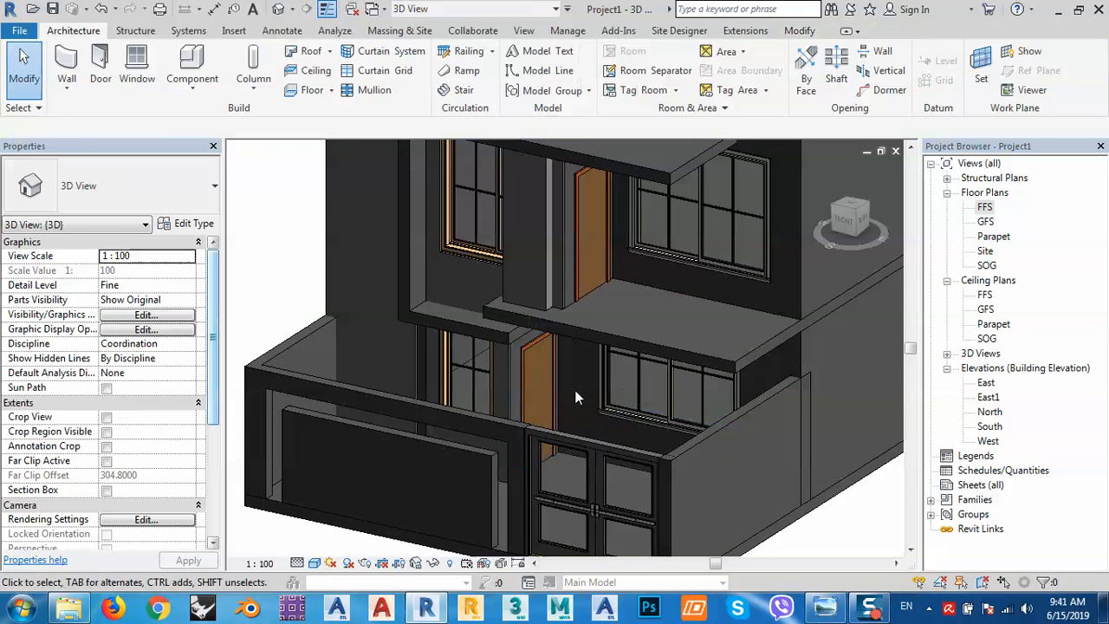
shift+middle_drag(563, 381, 603, 329)
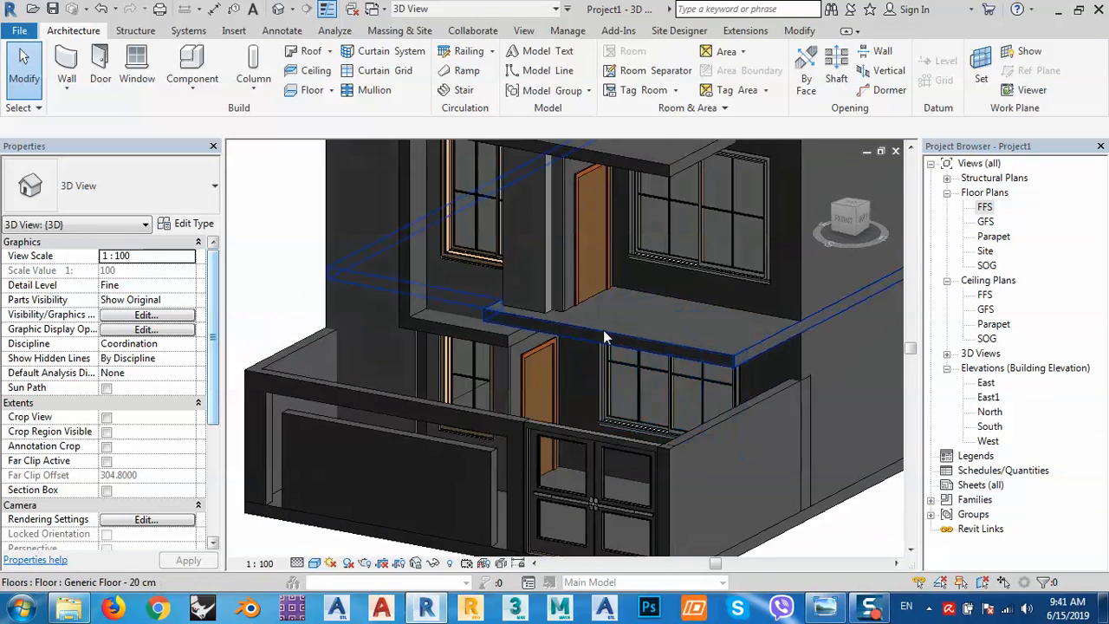
Select the GFS balcony slab, try a Generic - 200mm wall picked along its edge, then undo it.
scroll(548, 371, up, 5)
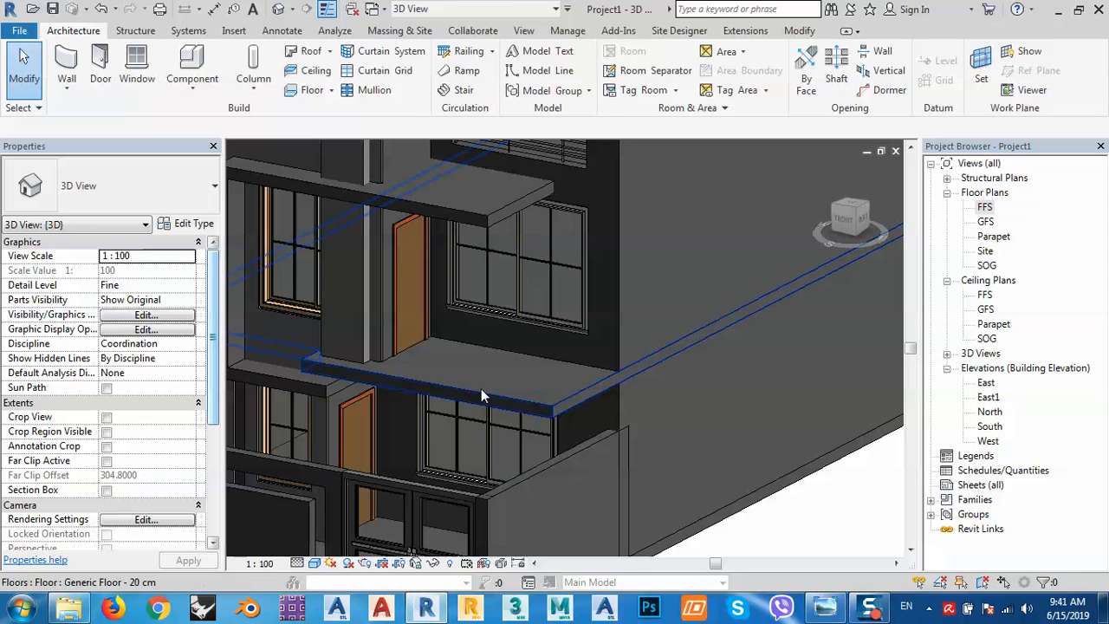
click(481, 388)
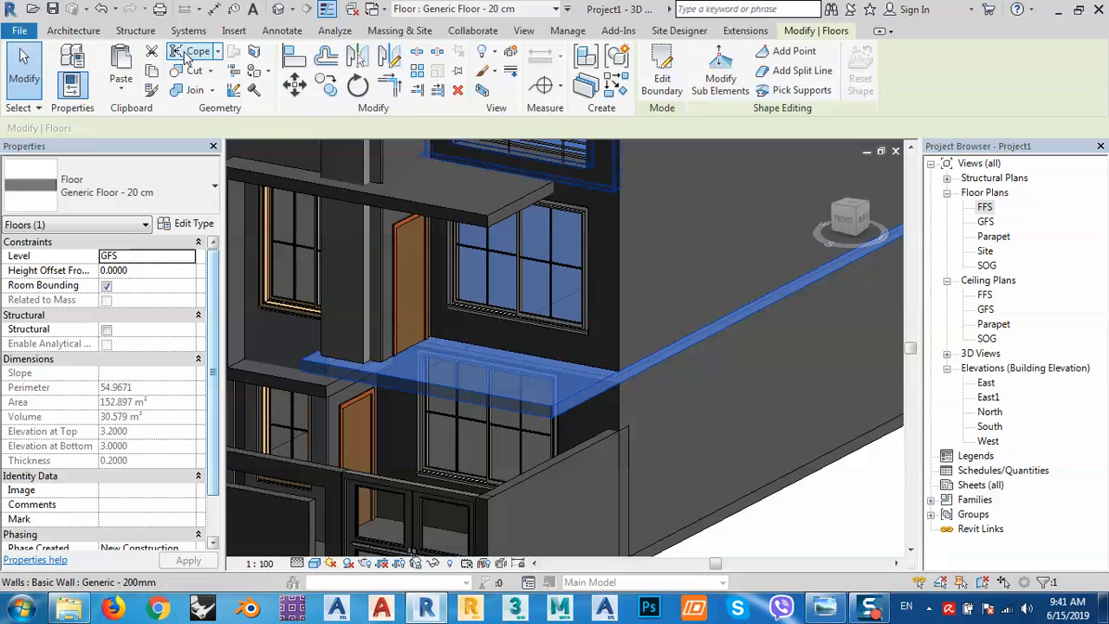
click(73, 33)
click(70, 60)
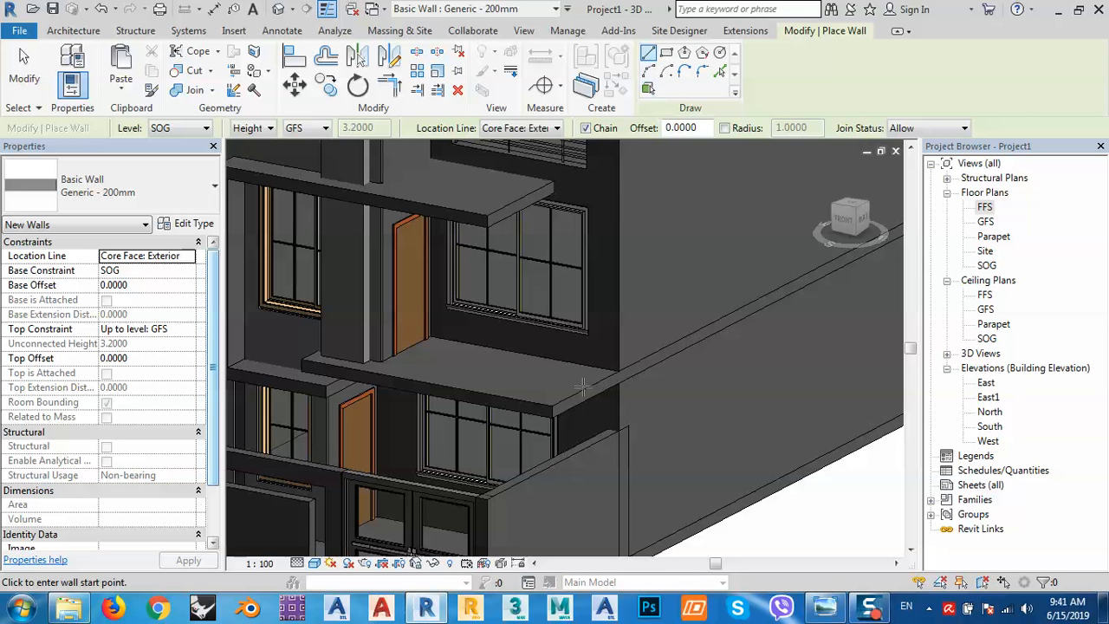
click(720, 71)
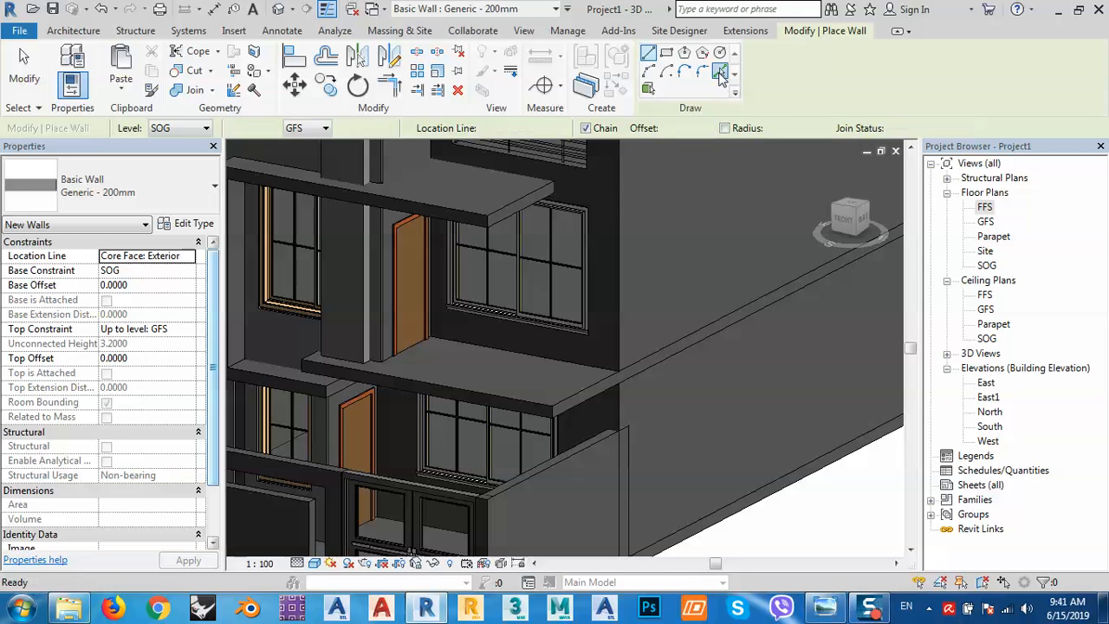
click(574, 397)
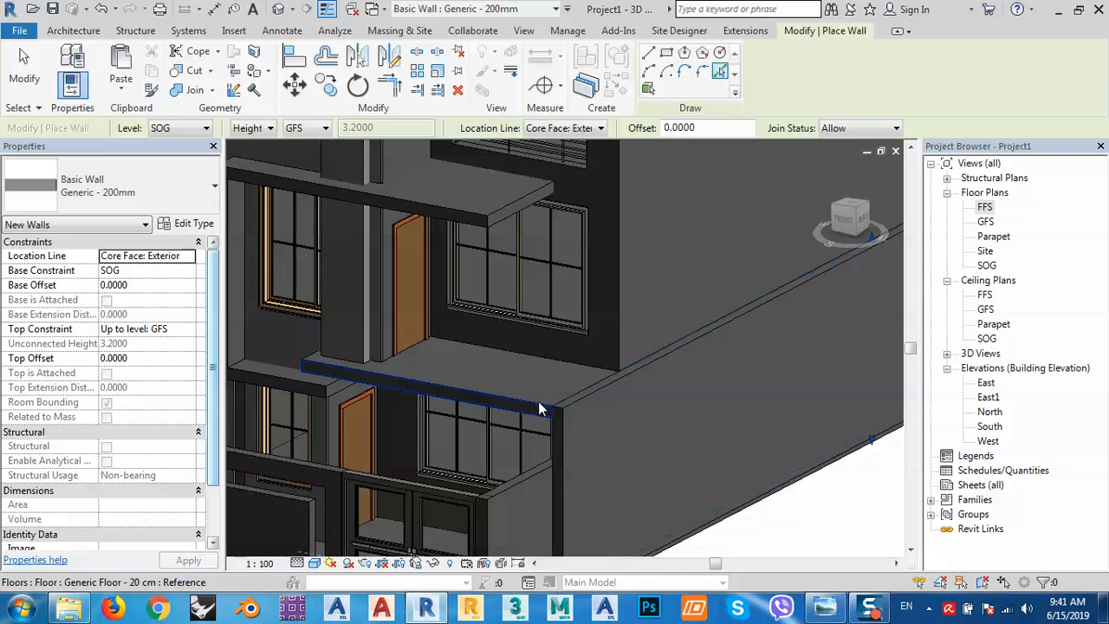
scroll(616, 364, down, 1)
key(ctrl+z)
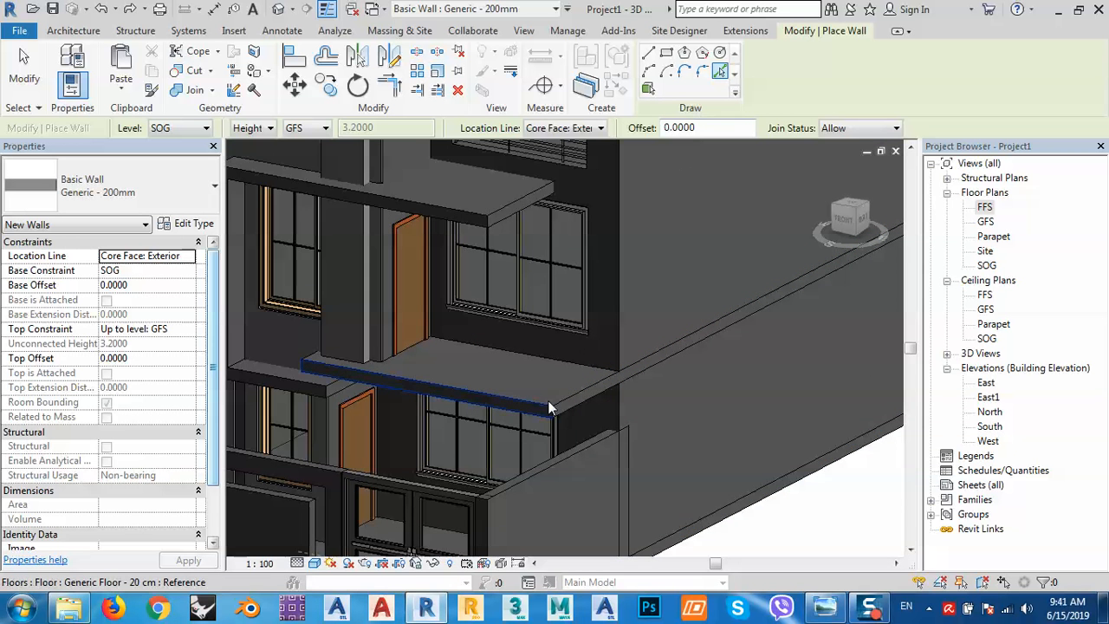
On the GFS plan, set up a wall with an unconnected height of 0.2000.
double_click(987, 222)
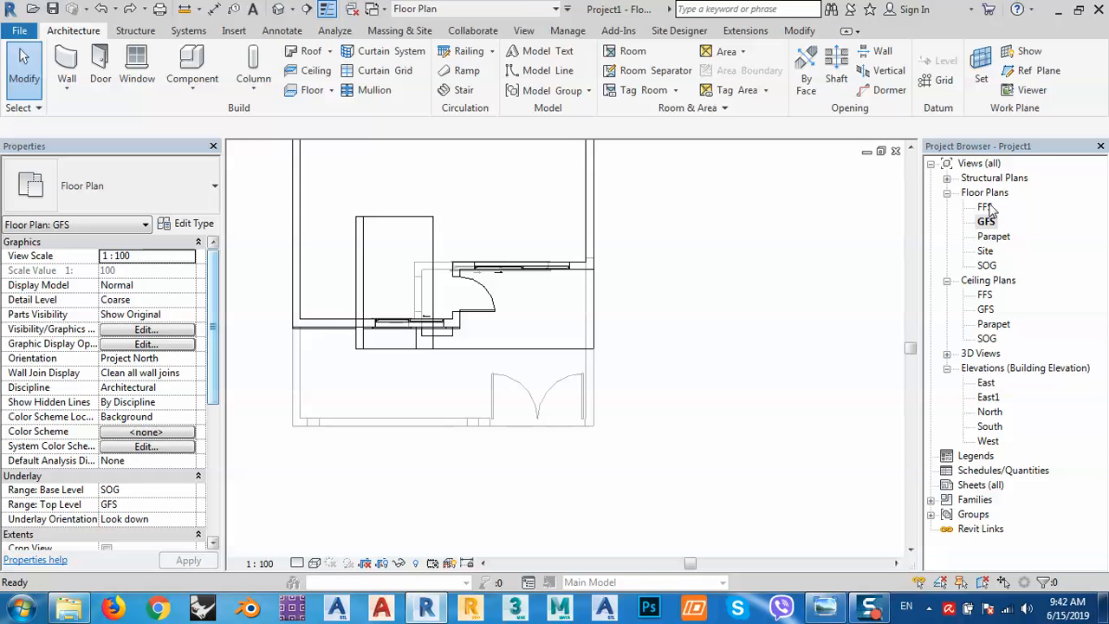
scroll(607, 338, up, 2)
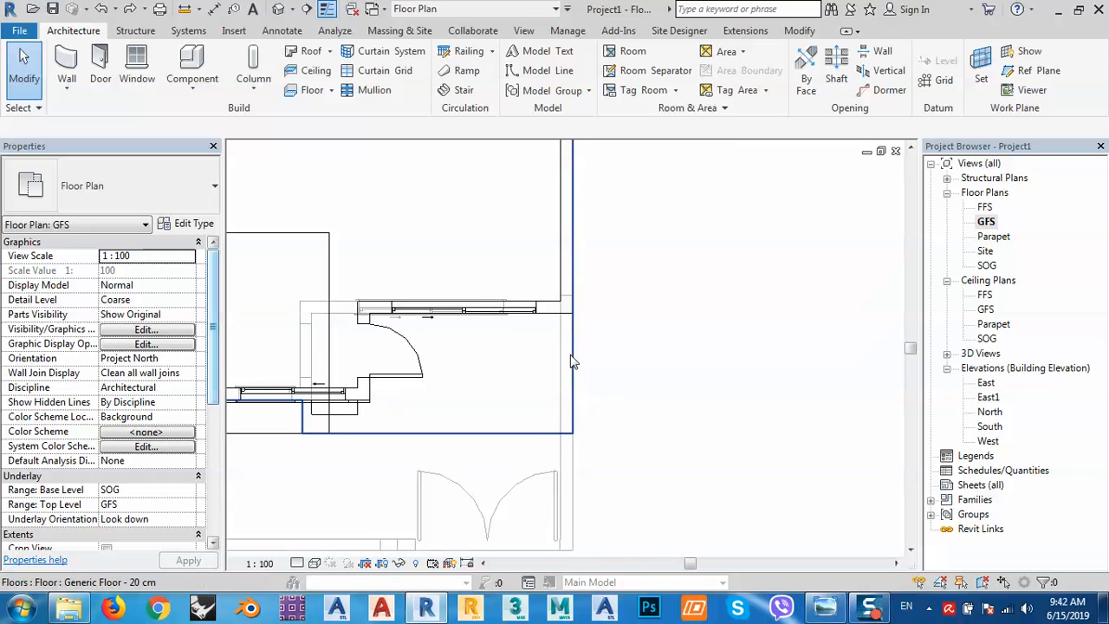
click(66, 65)
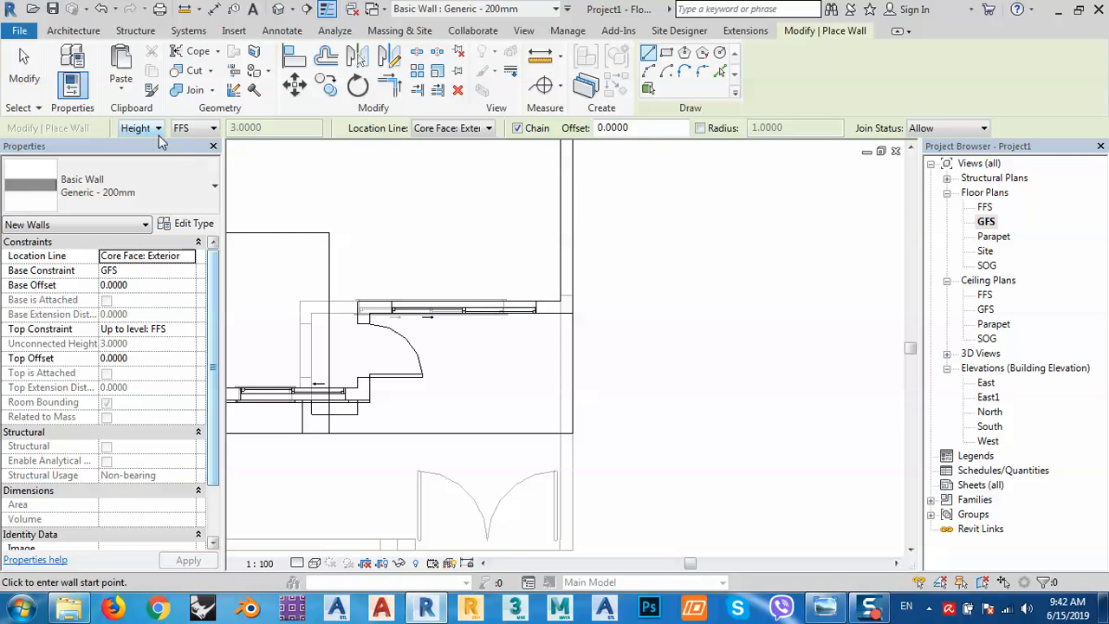
click(194, 128)
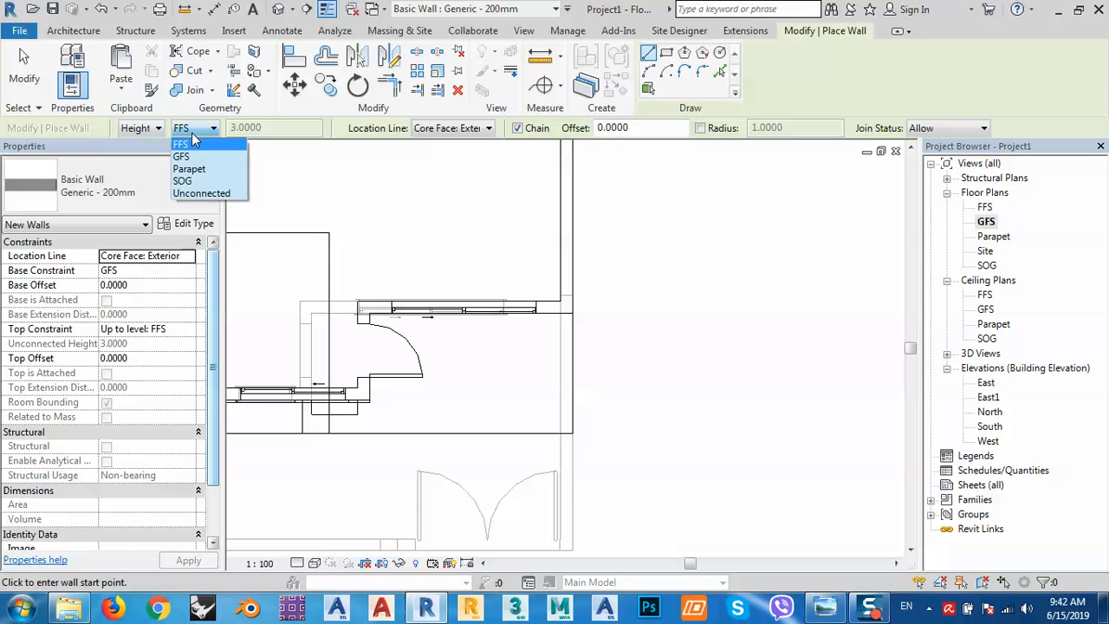
click(202, 192)
click(278, 127)
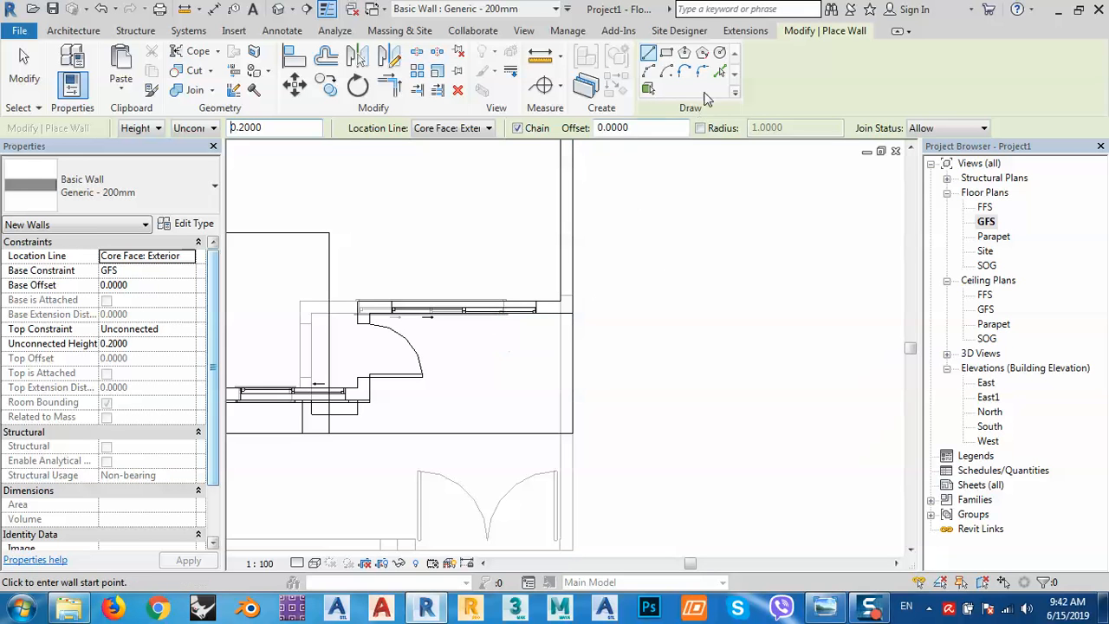
Draw the low upstand wall along the balcony slab edges, including a 4.2051 segment, and view it in 3D.
click(572, 312)
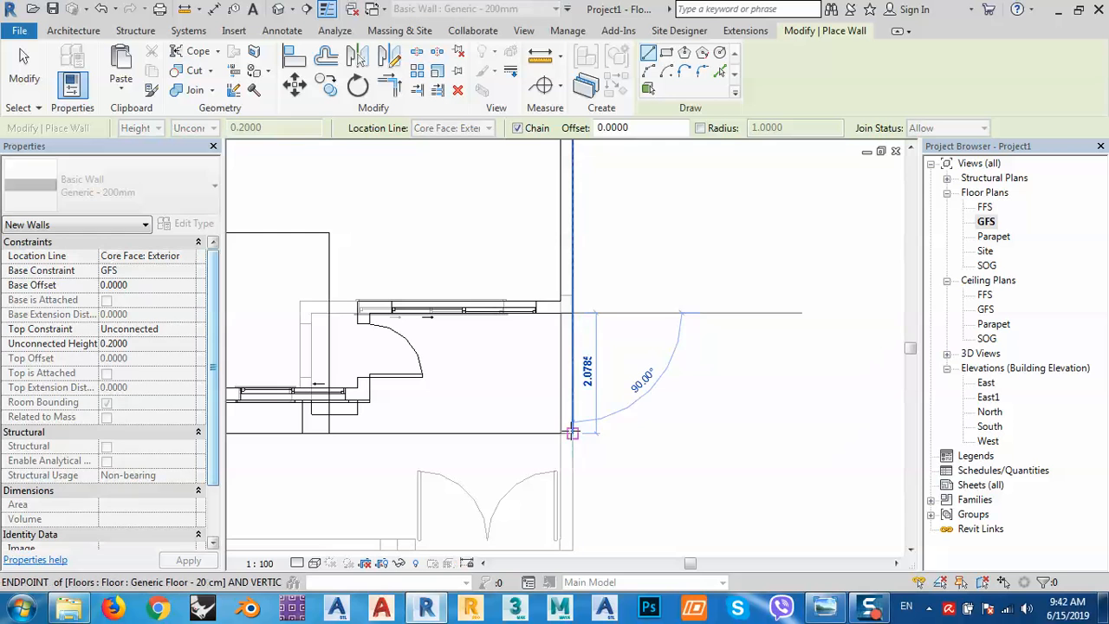
click(572, 431)
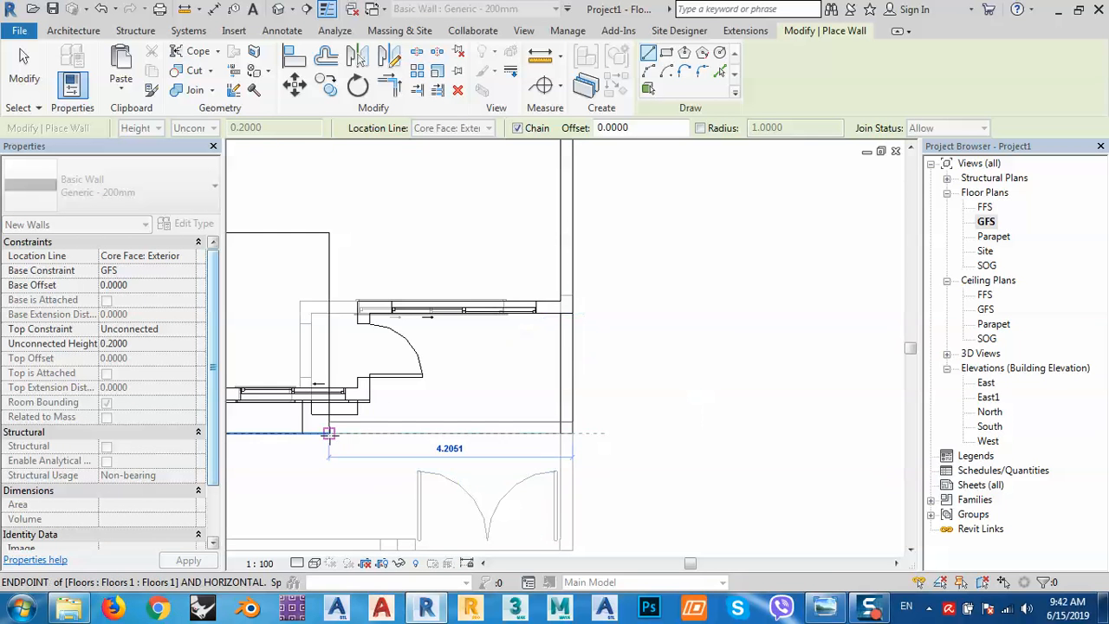
click(329, 431)
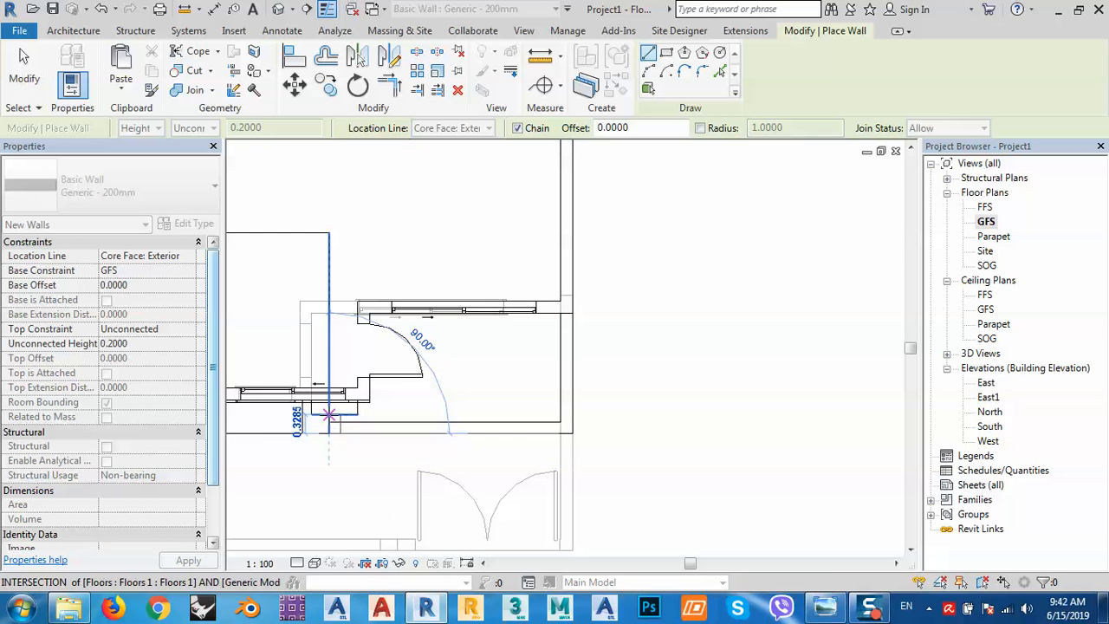
right_click(422, 377)
click(462, 139)
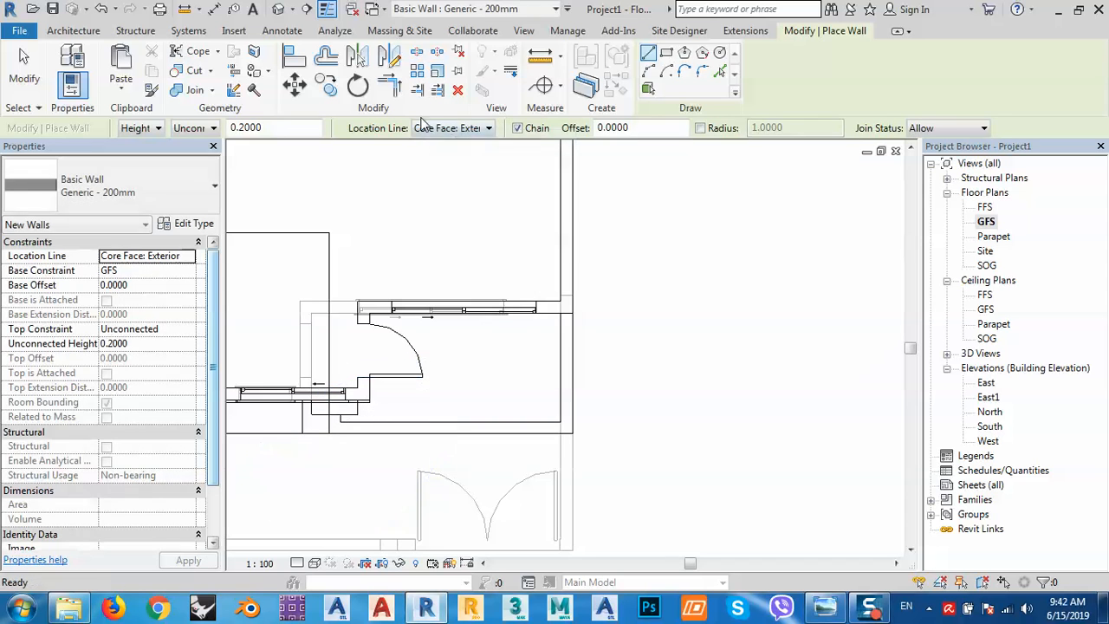
right_click(468, 190)
click(504, 204)
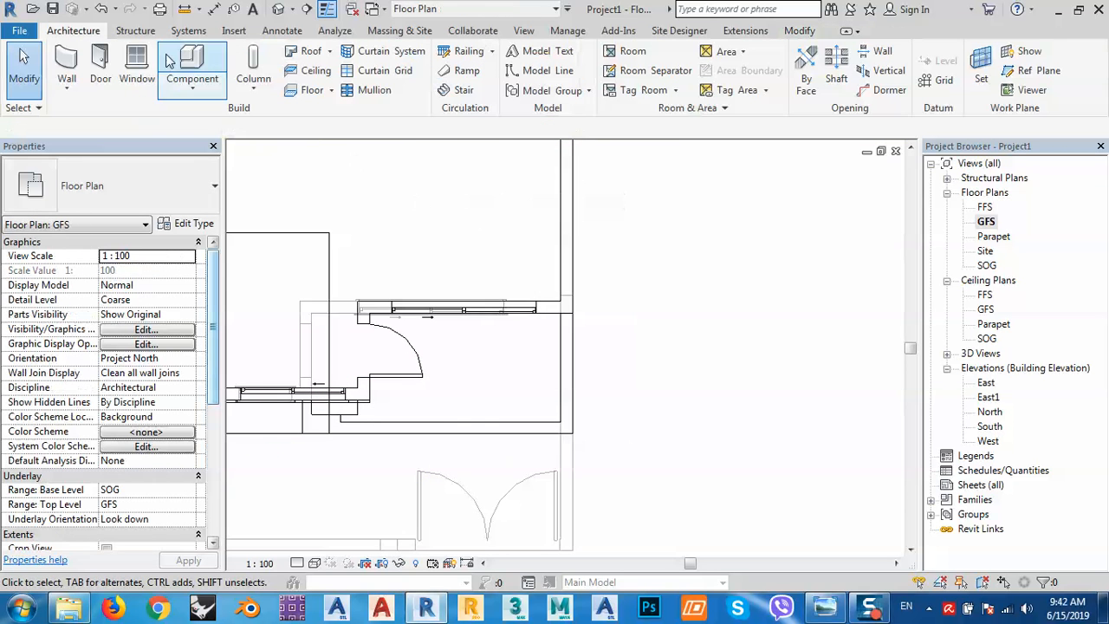
middle_drag(623, 349, 659, 343)
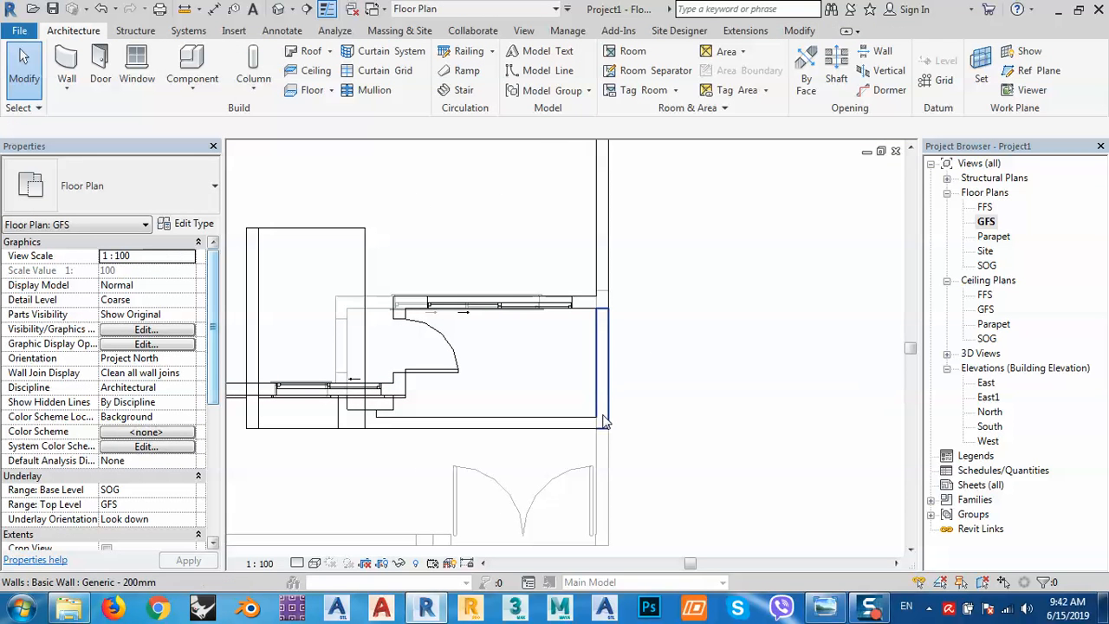
click(278, 9)
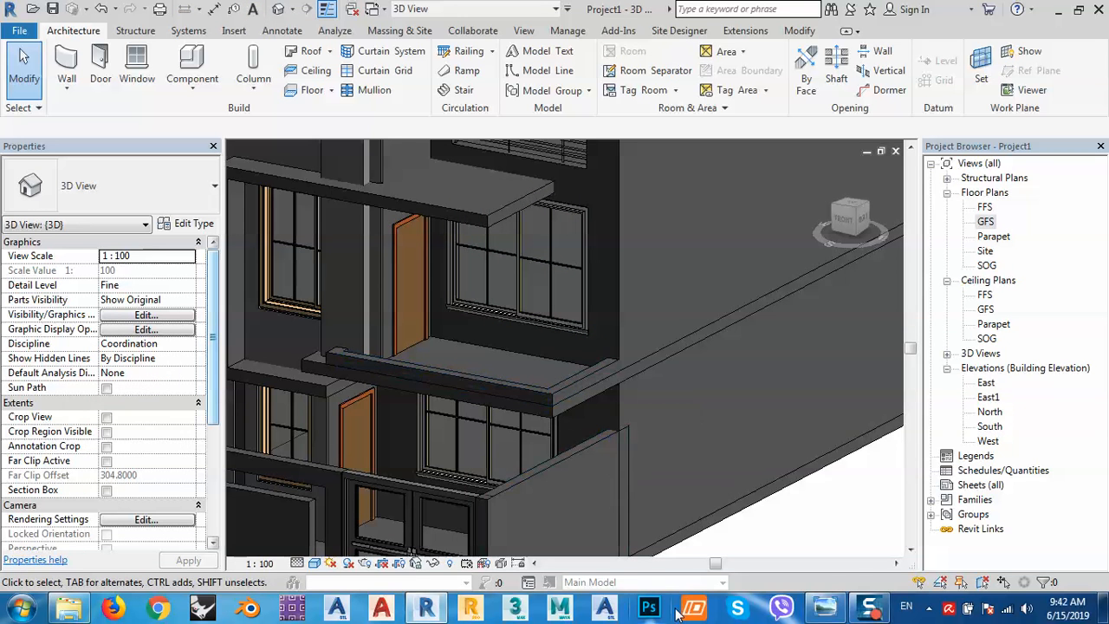
click(815, 610)
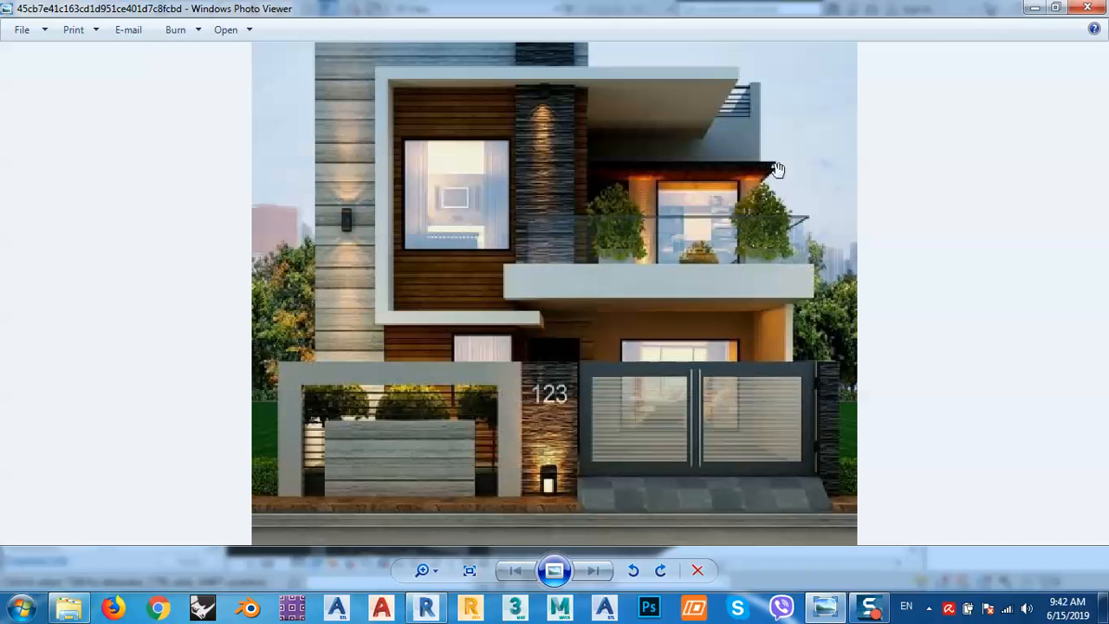
click(1031, 10)
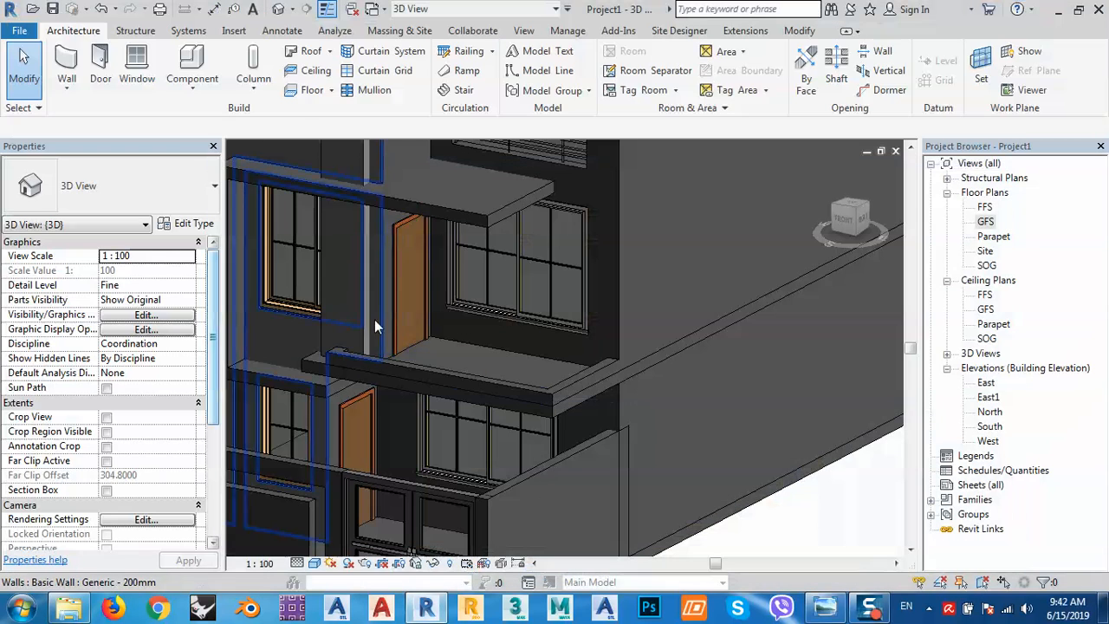
click(347, 358)
scroll(336, 365, up, 2)
shift+middle_drag(336, 365, 408, 417)
scroll(410, 415, up, 3)
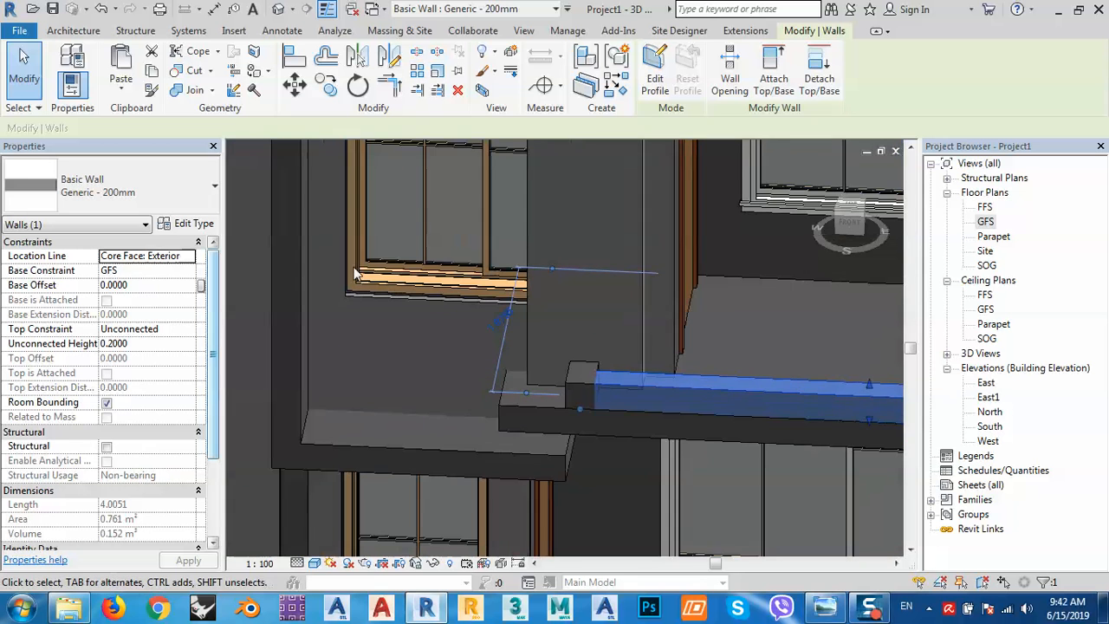
click(293, 59)
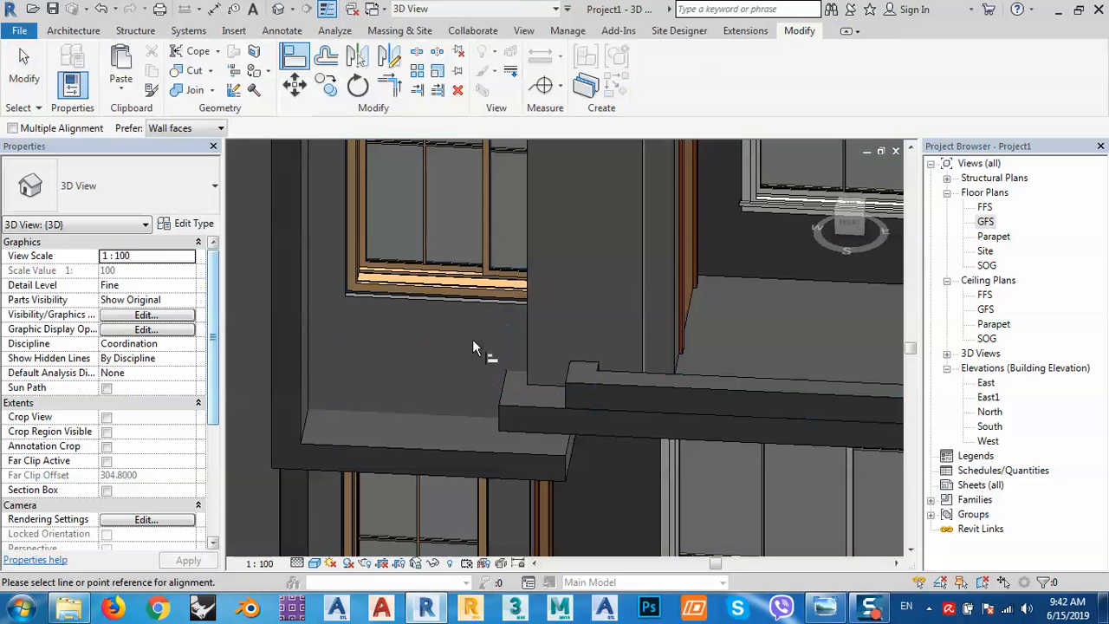
click(500, 391)
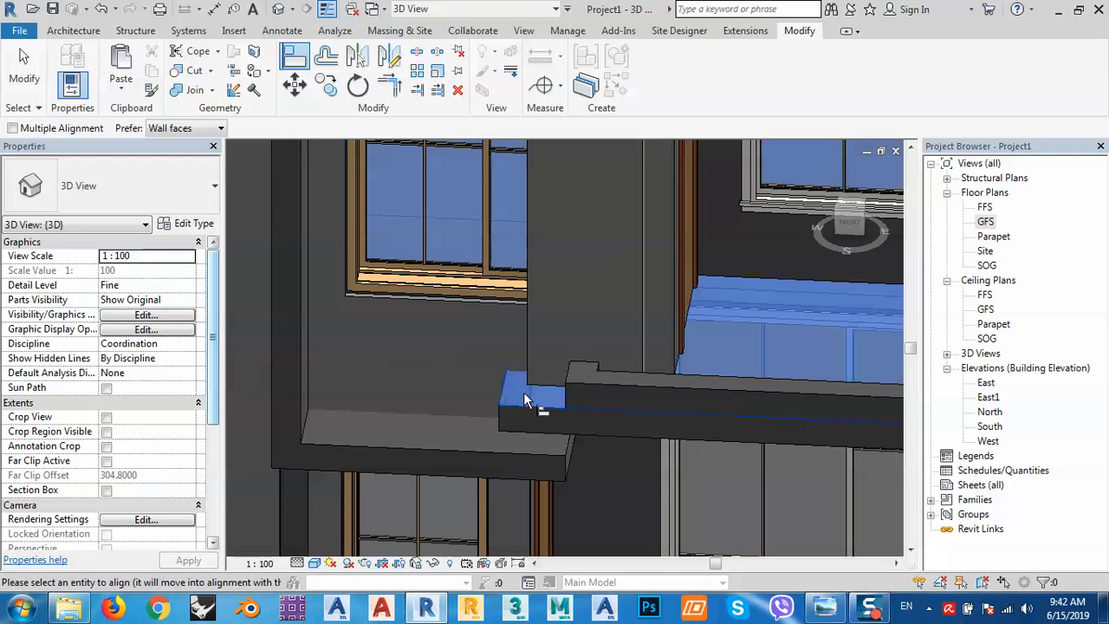
click(566, 381)
Try aligning the small wall block to the floor edge, dismissing the can't-make-wall errors.
click(1060, 574)
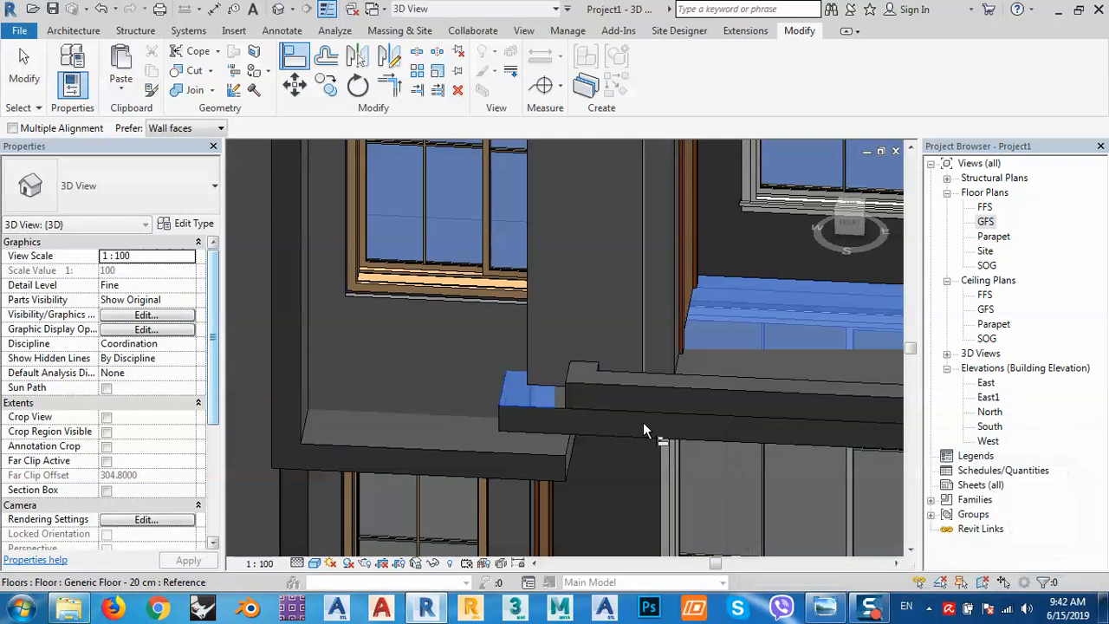
shift+middle_drag(543, 411, 603, 401)
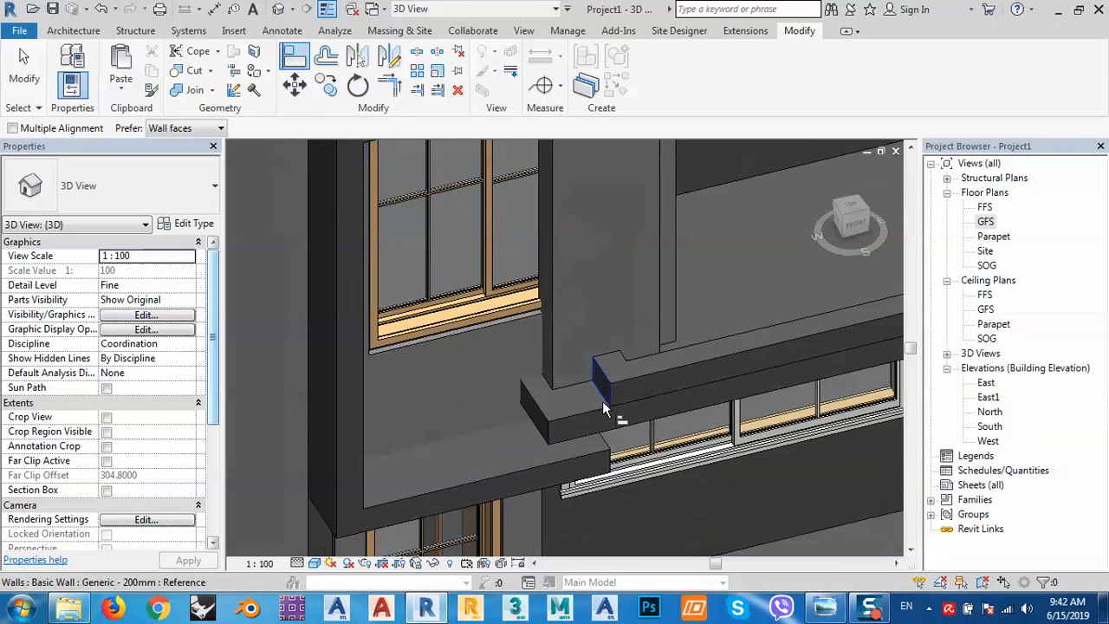
key(Escape)
key(Escape)
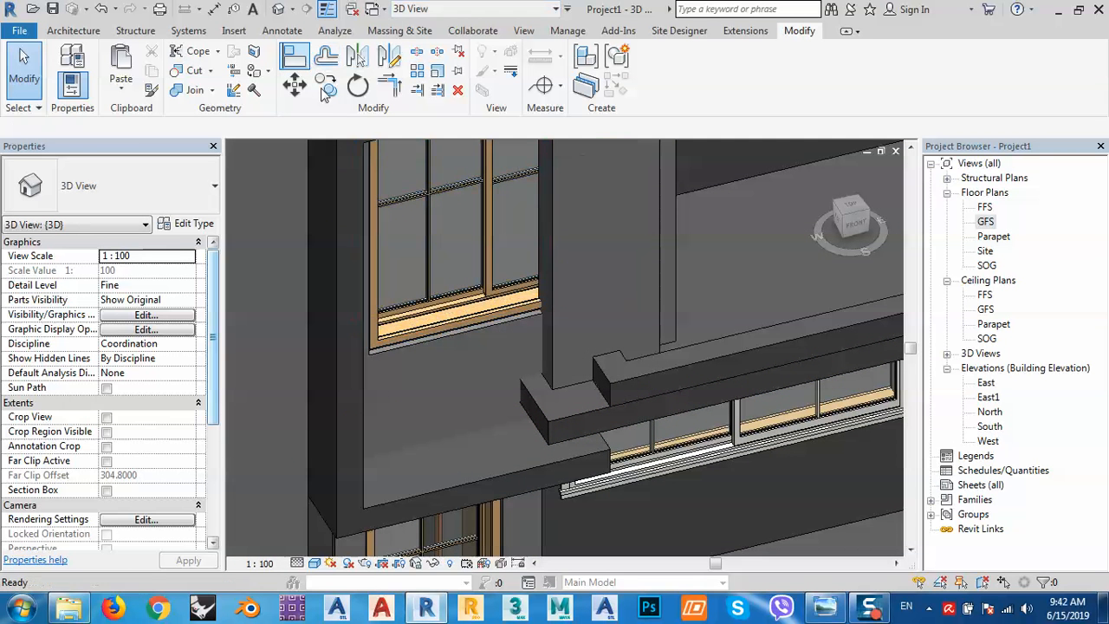
click(295, 56)
click(540, 406)
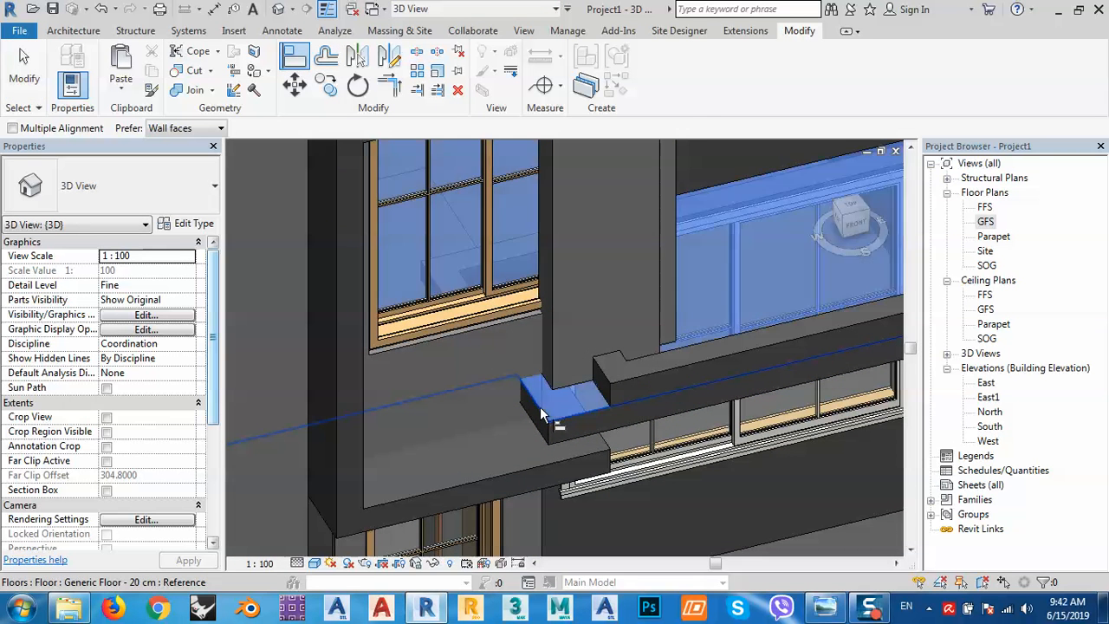
click(606, 379)
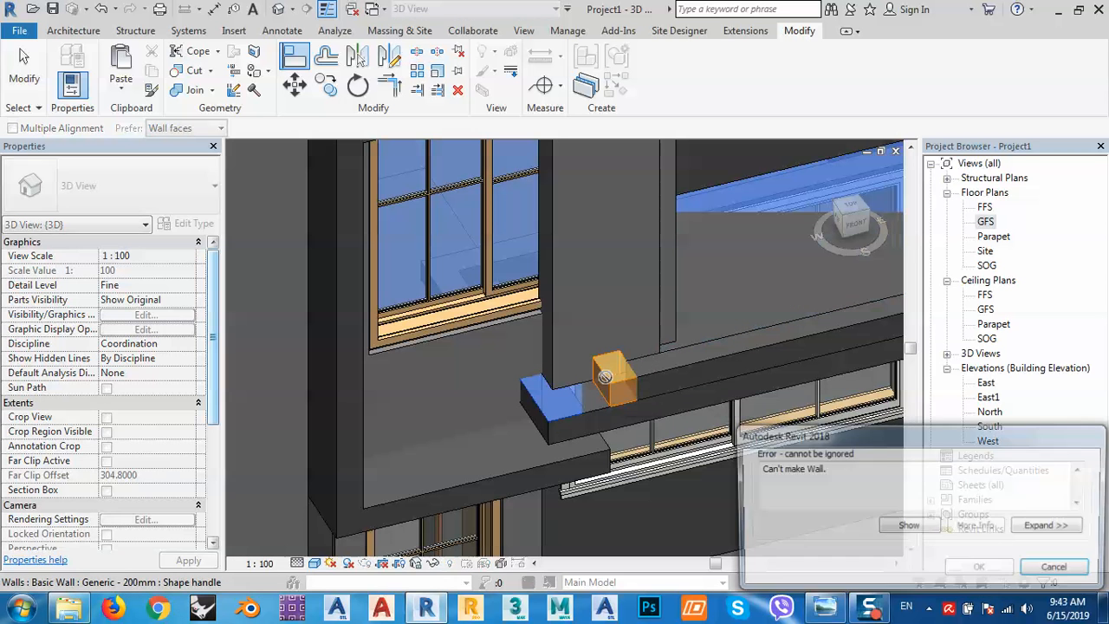
click(1067, 586)
key(Escape)
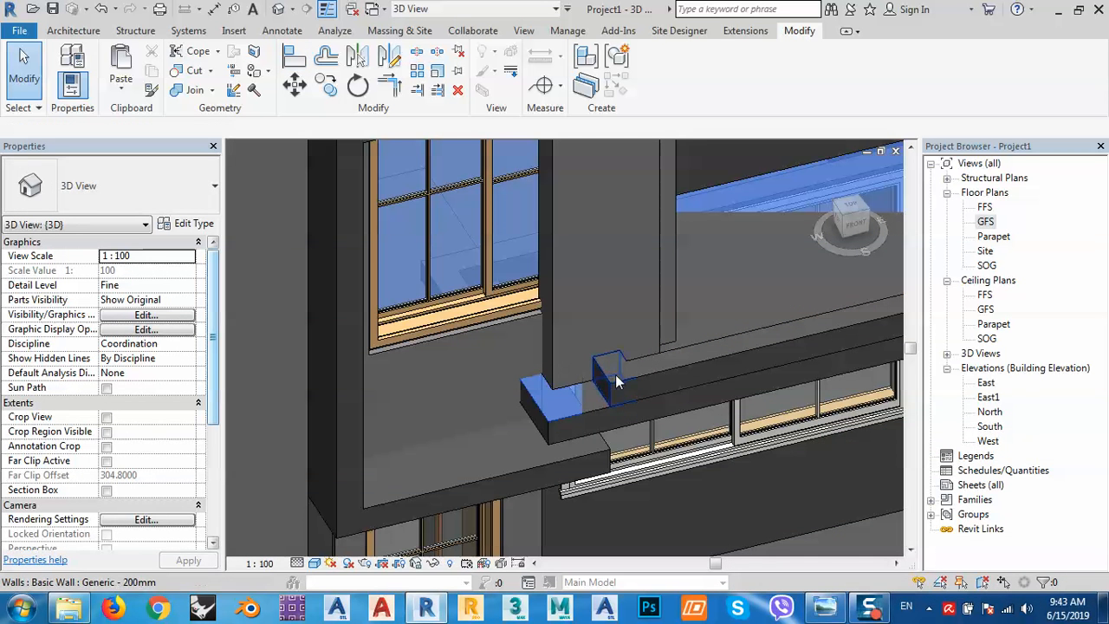
Change the small wall block's 0.3000 temporary dimension to 0.6.
click(612, 385)
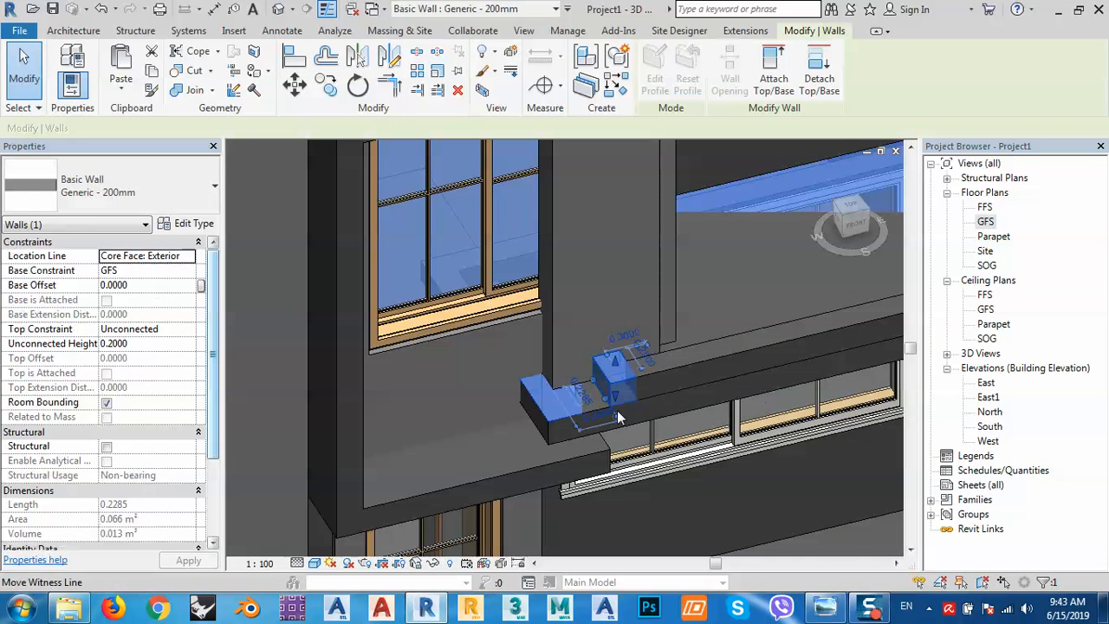
scroll(597, 408, up, 2)
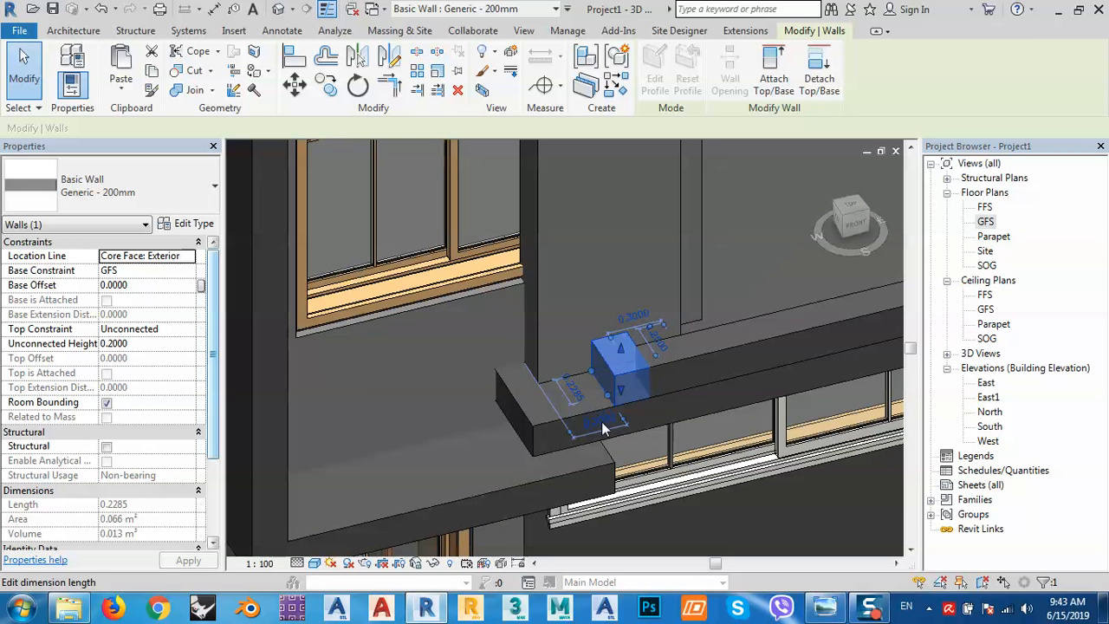
click(605, 428)
text(0.6)
key(Return)
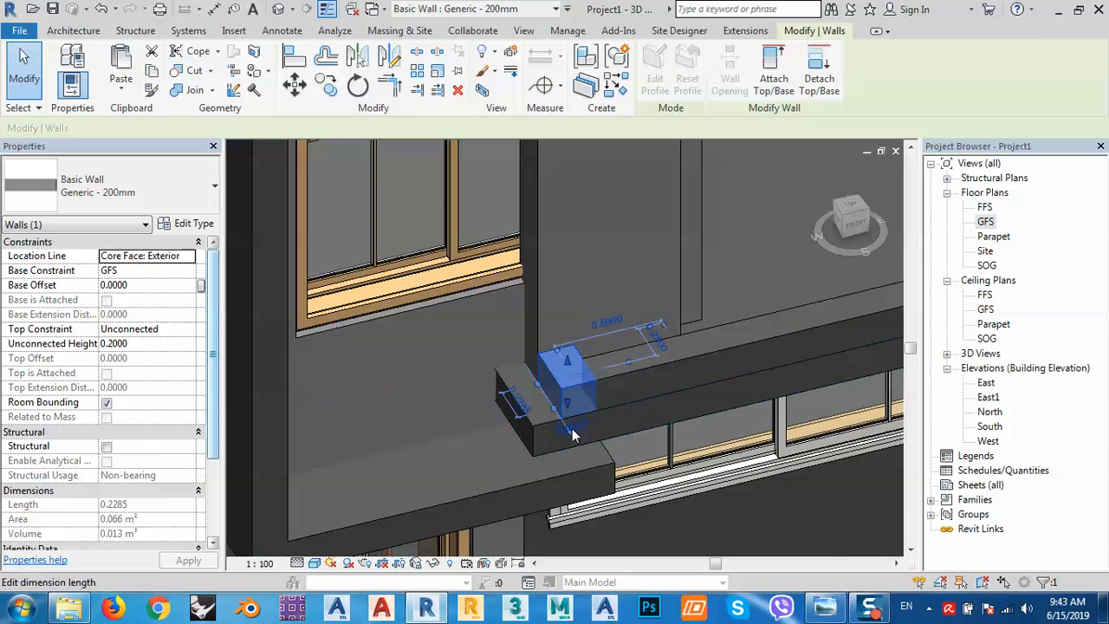
click(519, 402)
key(Escape)
key(Escape)
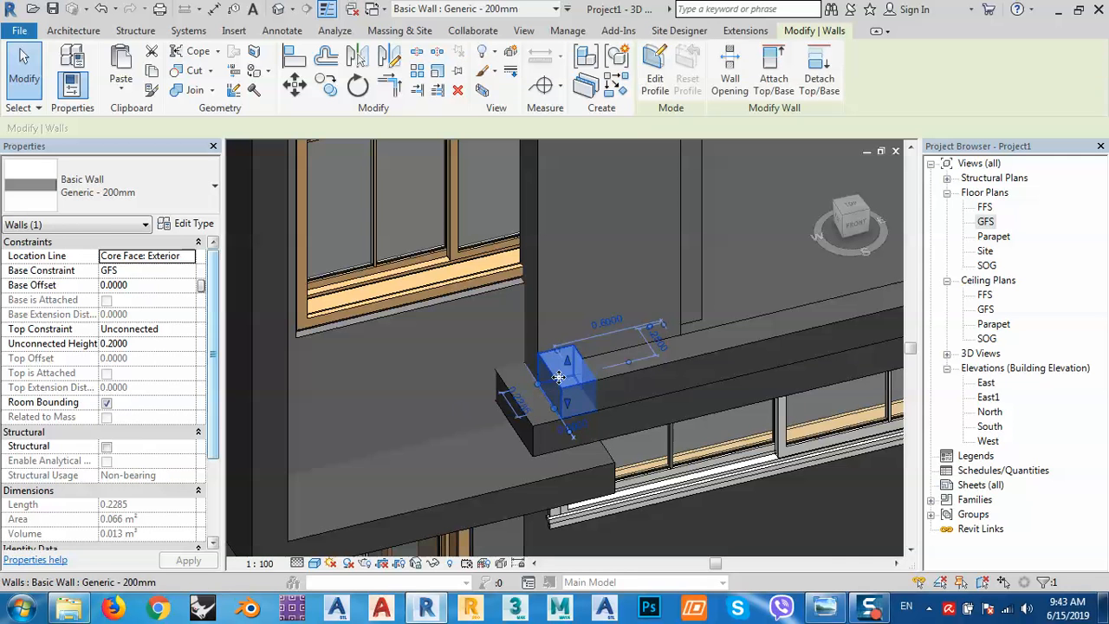
Set the block's 0.2000 distance to 0 to reach the slab edge, then reselect and stretch its end.
click(548, 374)
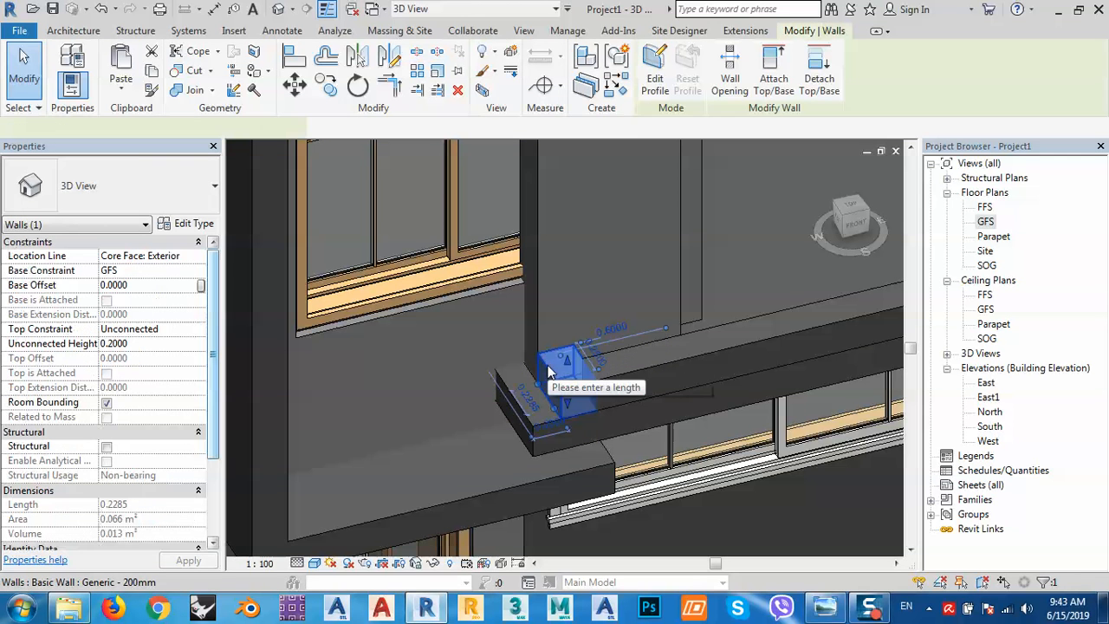
click(555, 431)
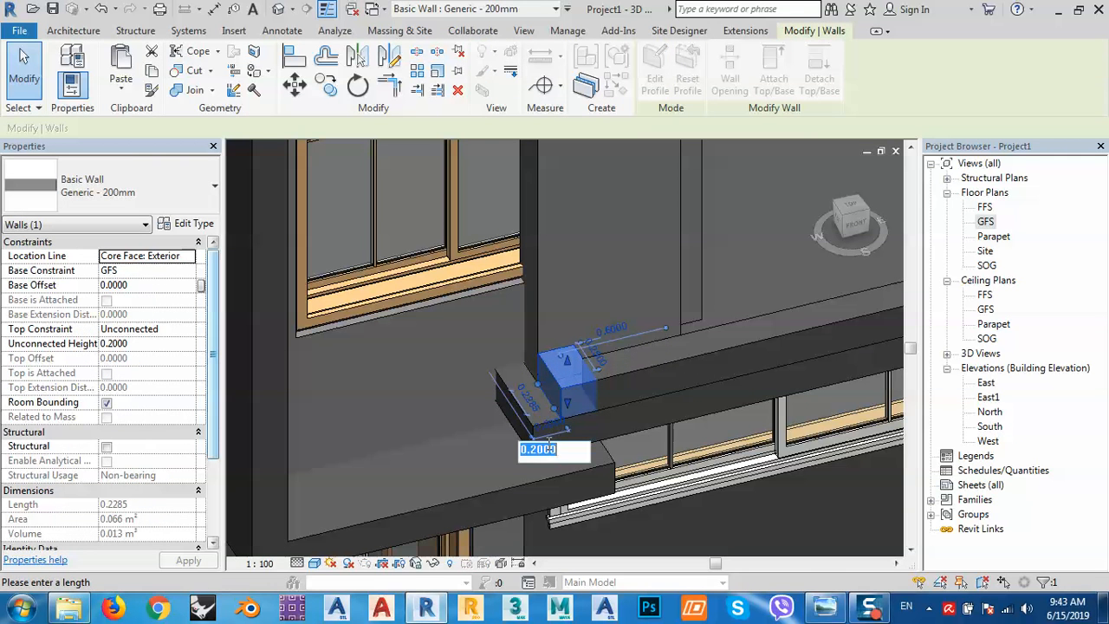
text(0)
key(Return)
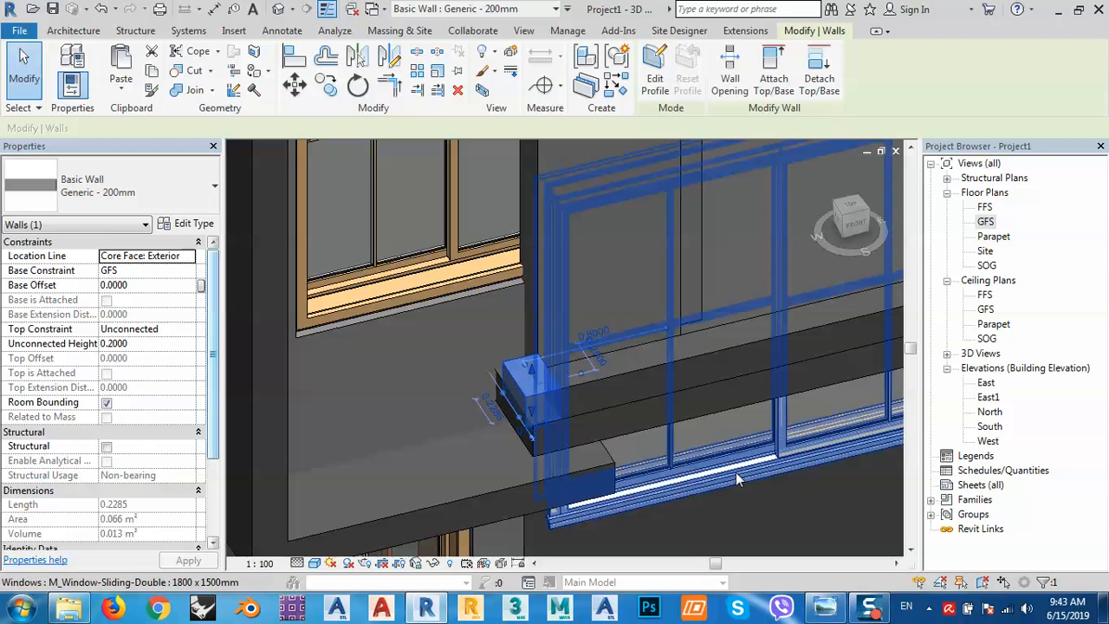
key(Escape)
mouse_move(542, 417)
shift+middle_down()
mouse_move(578, 439)
mouse_move(572, 424)
mouse_move(550, 422)
shift+middle_up()
click(541, 405)
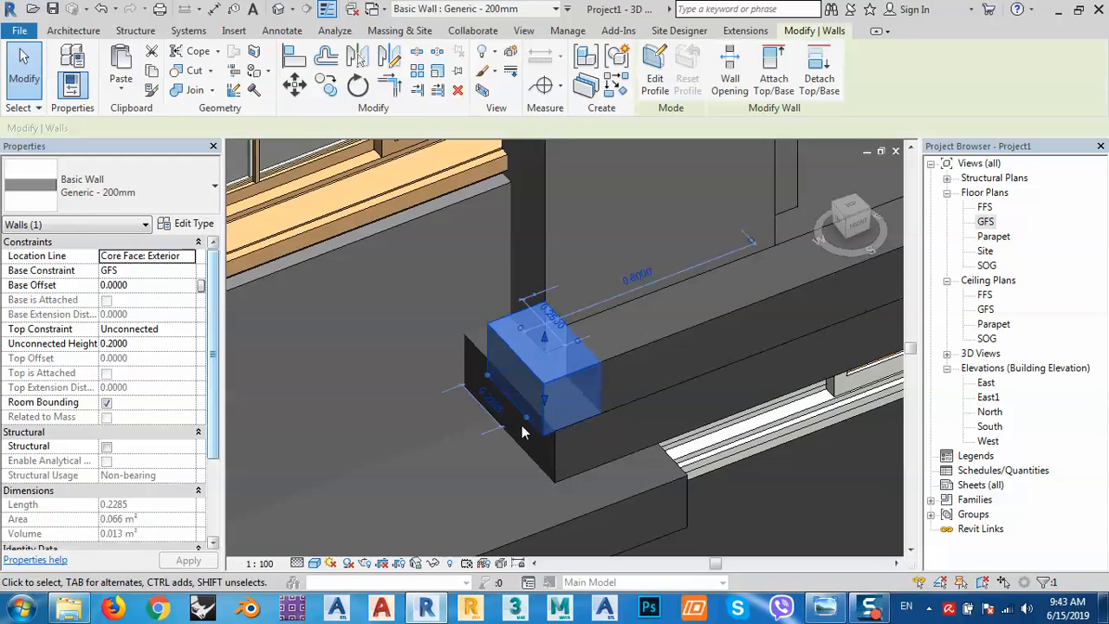
drag(526, 417, 519, 413)
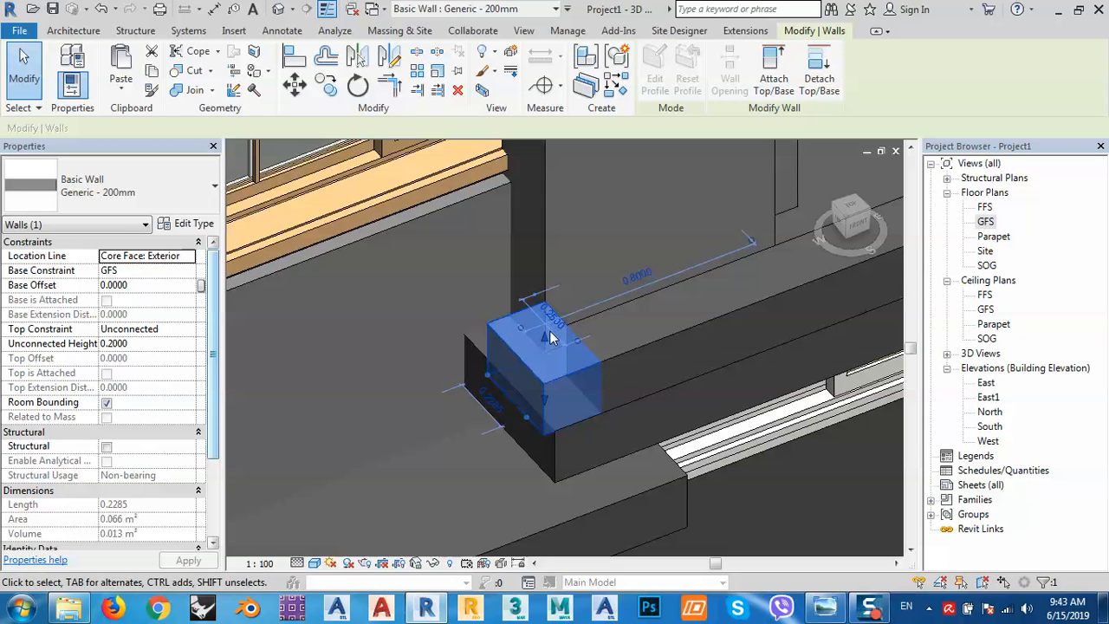
On the GFS plan, try stretching the short wall and editing its profile in the East elevation, then abandon it.
double_click(986, 222)
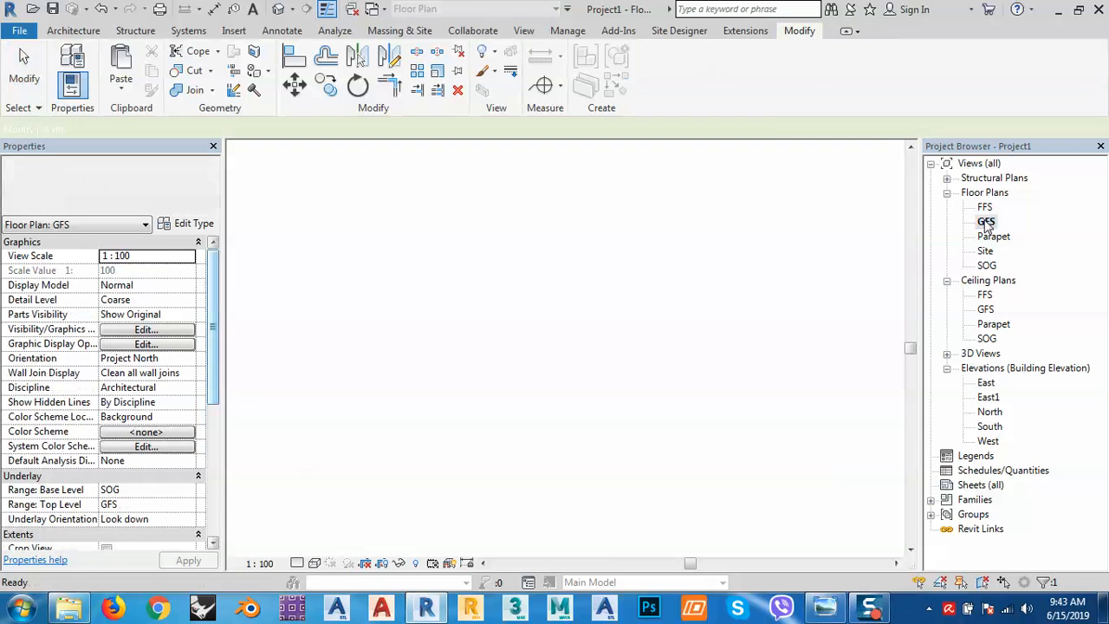
scroll(498, 370, up, 4)
scroll(524, 369, up, 3)
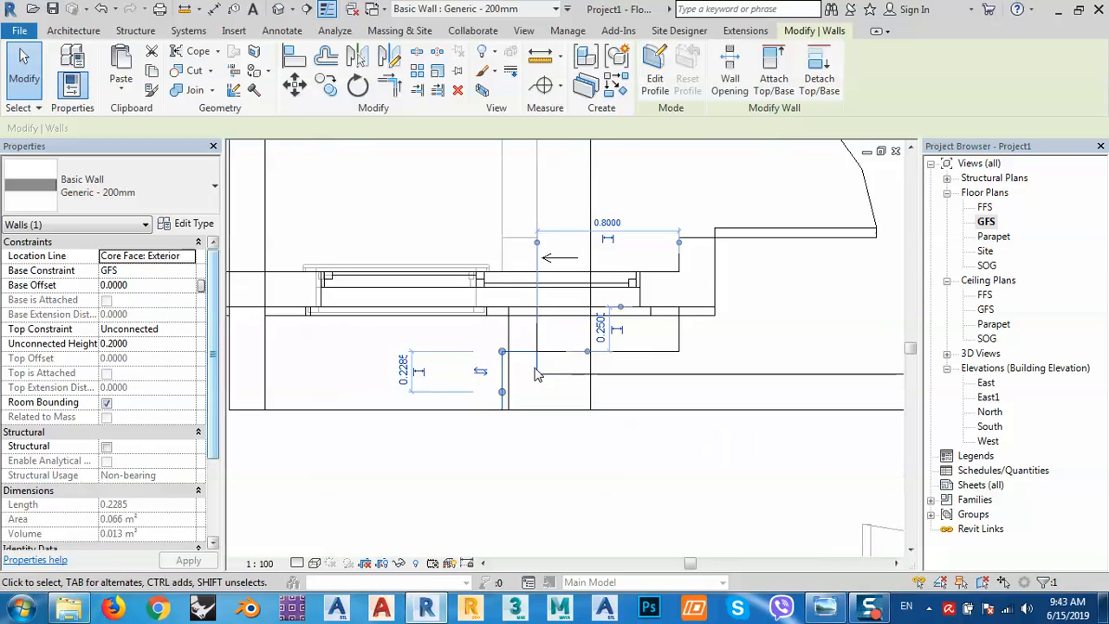
scroll(532, 391, up, 2)
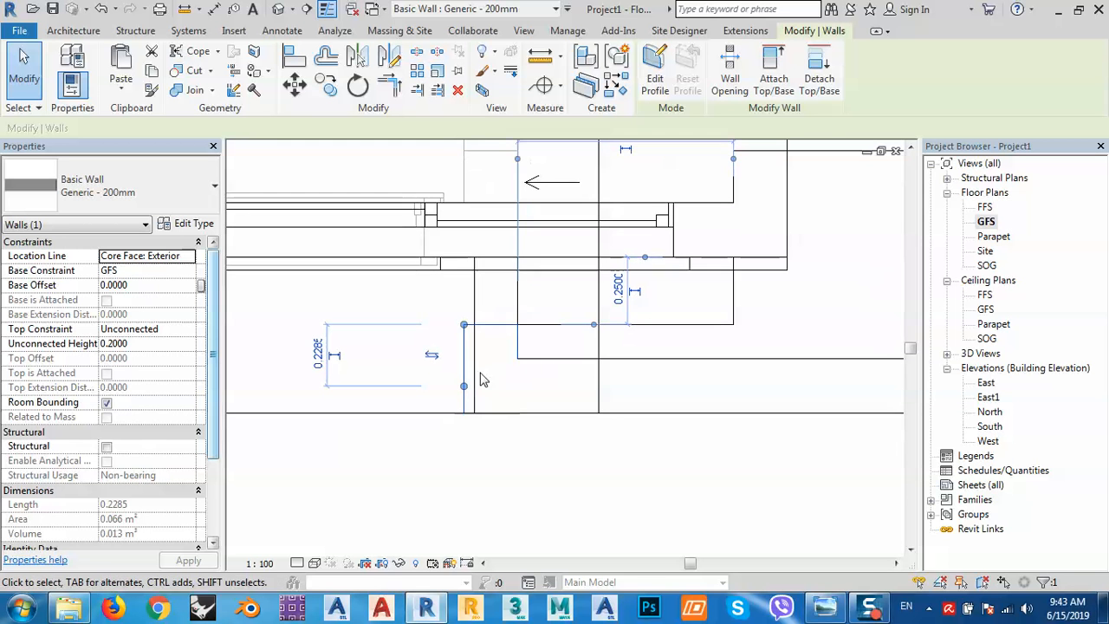
mouse_move(464, 387)
mouse_down()
mouse_move(477, 385)
mouse_move(466, 386)
mouse_up()
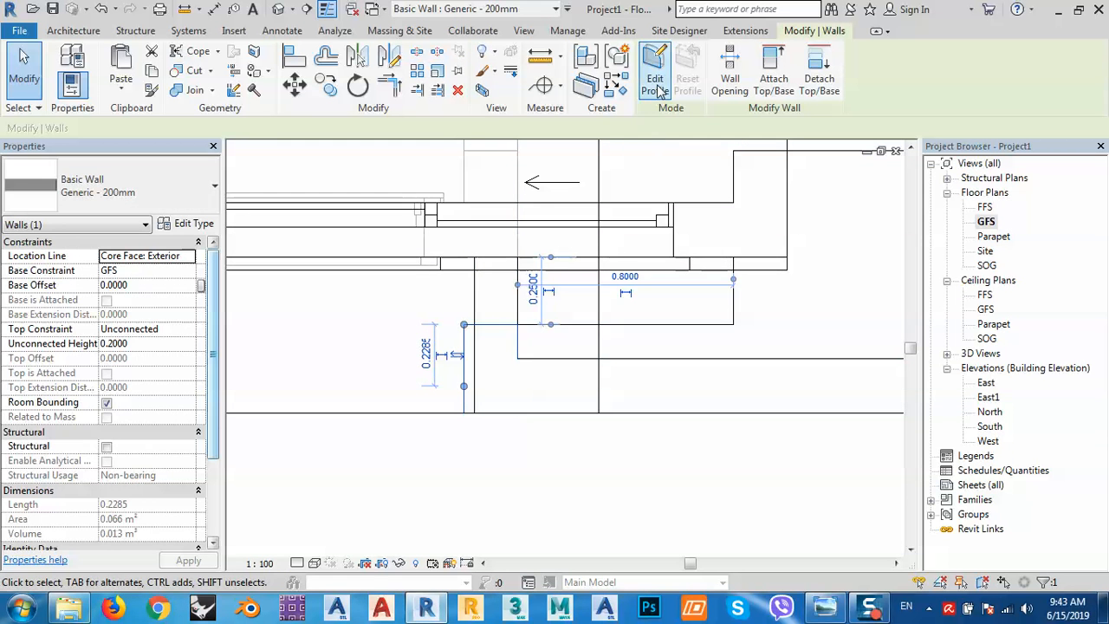
click(655, 85)
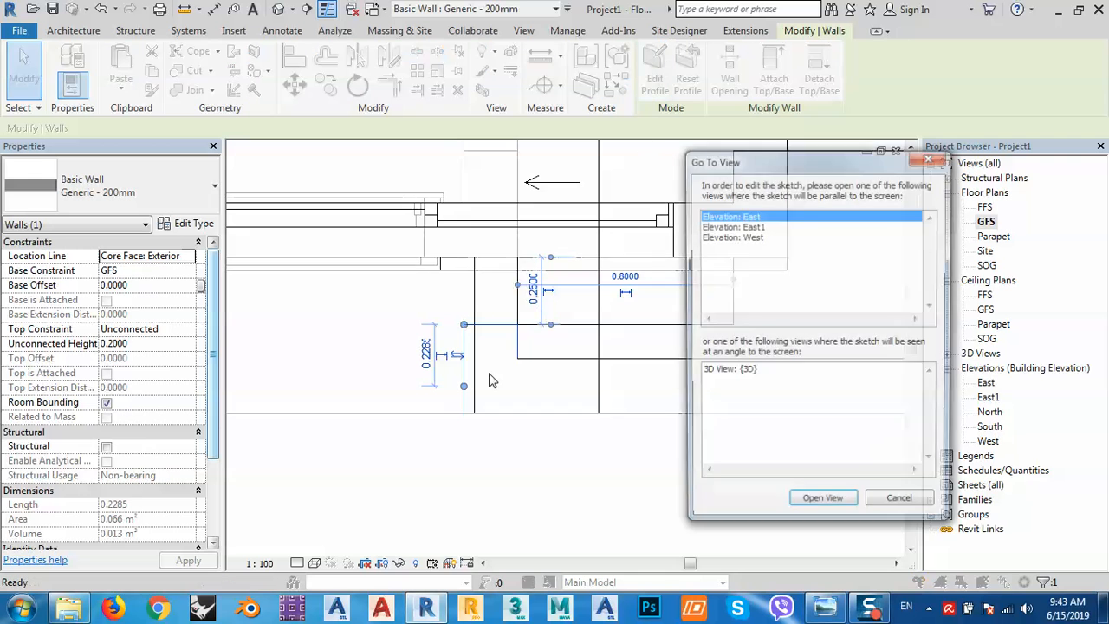
click(819, 507)
scroll(442, 358, up, 5)
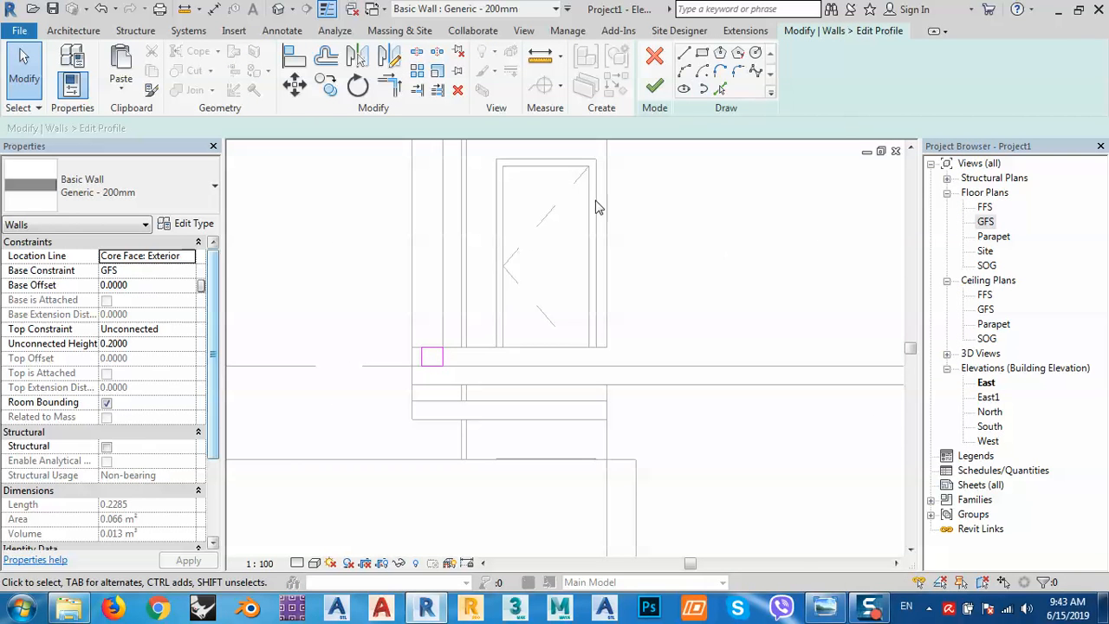
scroll(453, 364, up, 3)
click(660, 61)
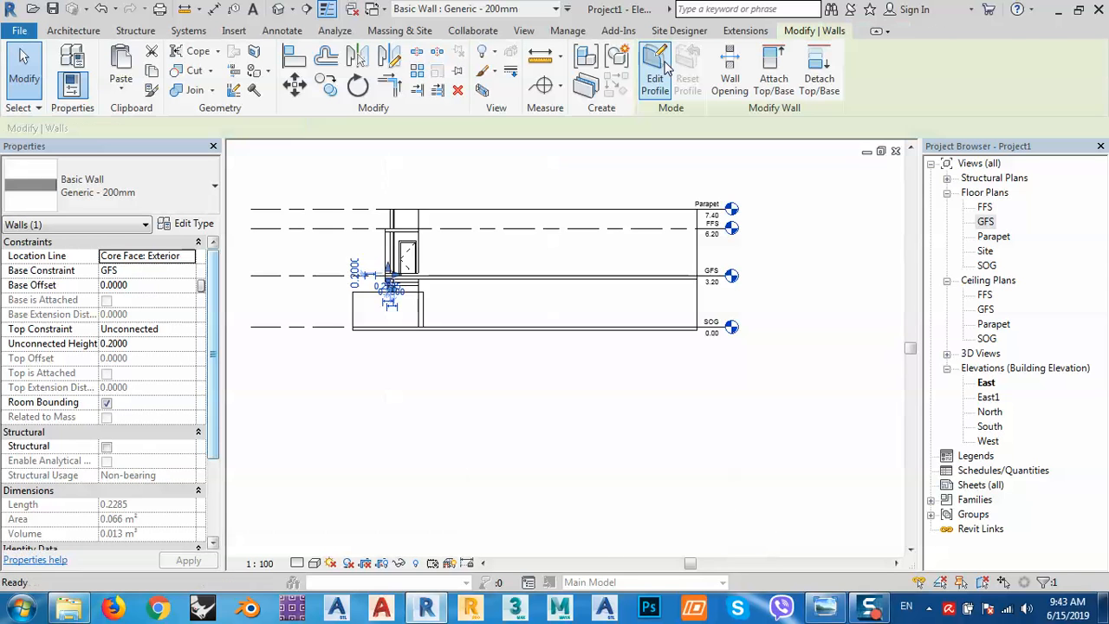
Set the short vertical wall's temporary dimension to 0, lengthening it from 0.2285 to 0.5785.
double_click(985, 221)
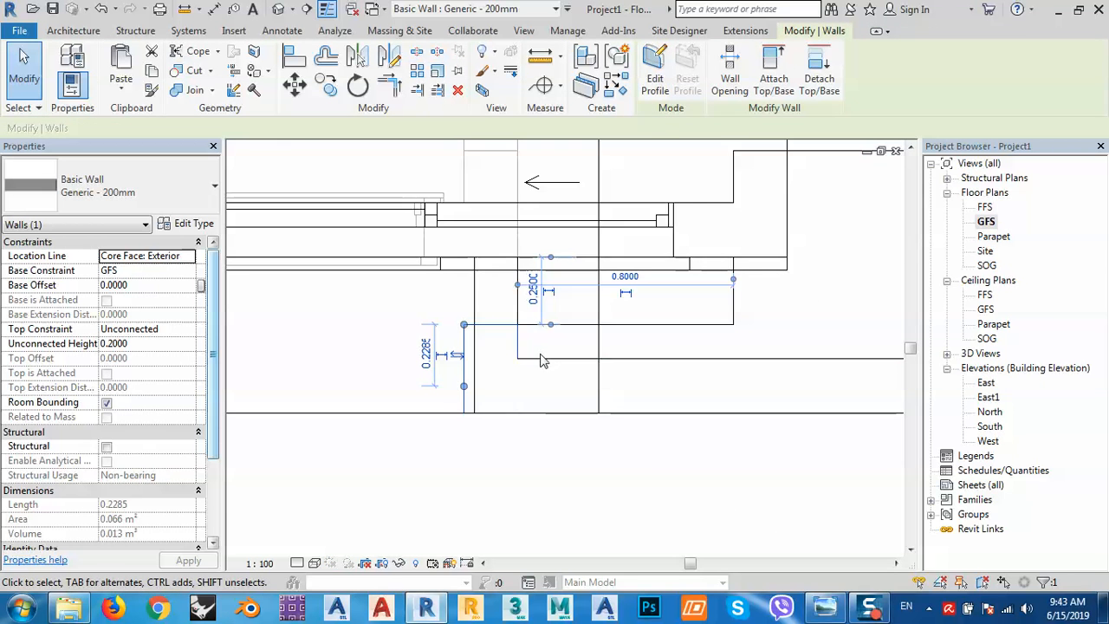
click(541, 359)
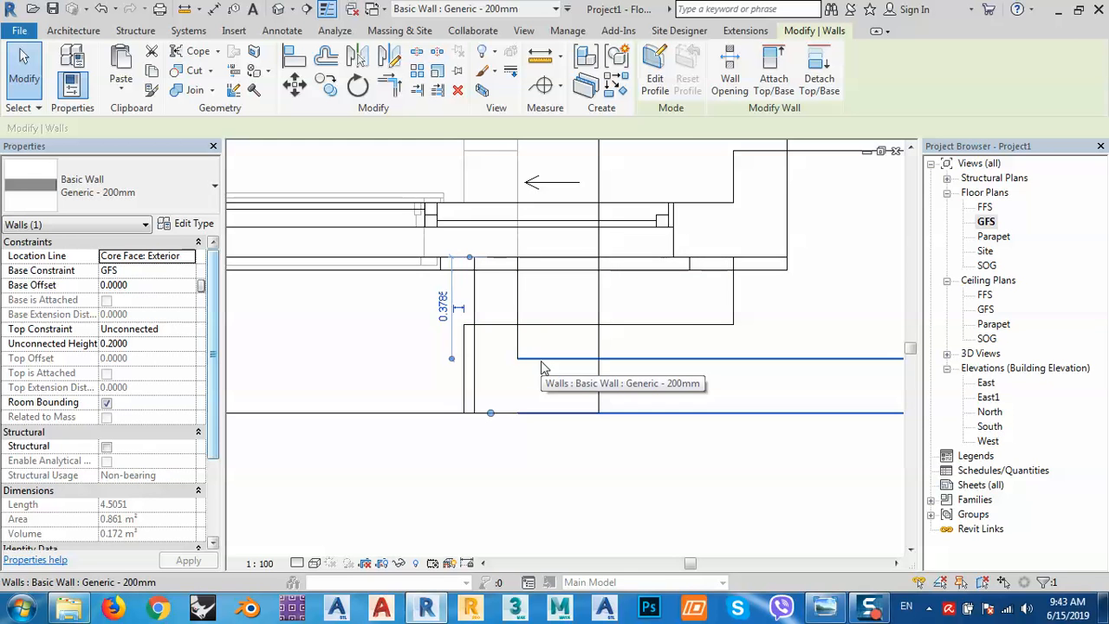
click(469, 340)
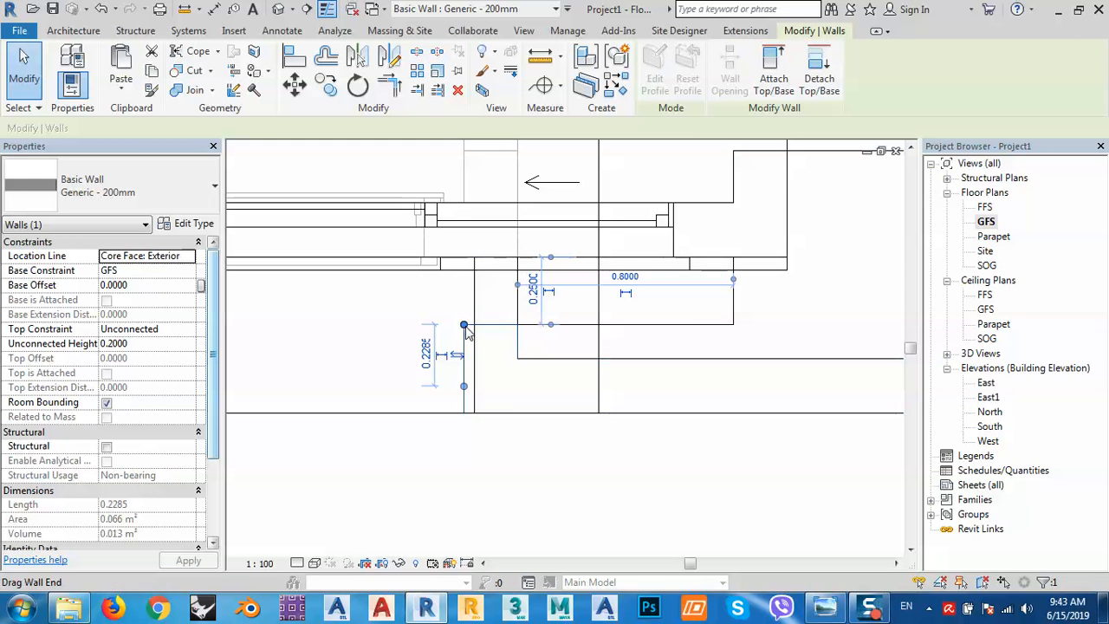
click(534, 293)
text(0)
key(Return)
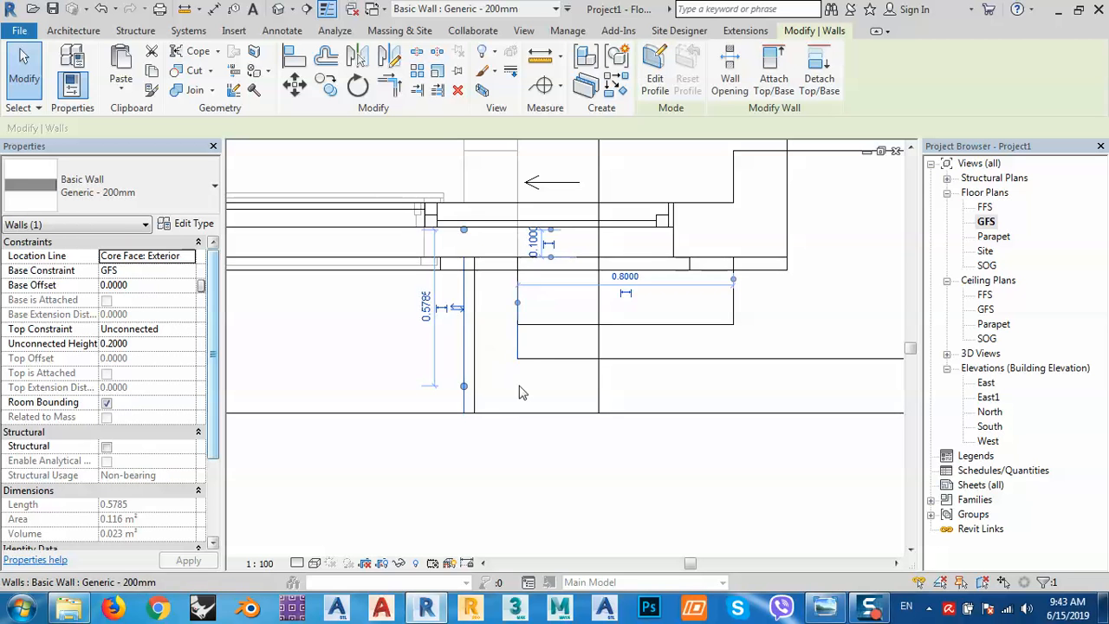
click(492, 371)
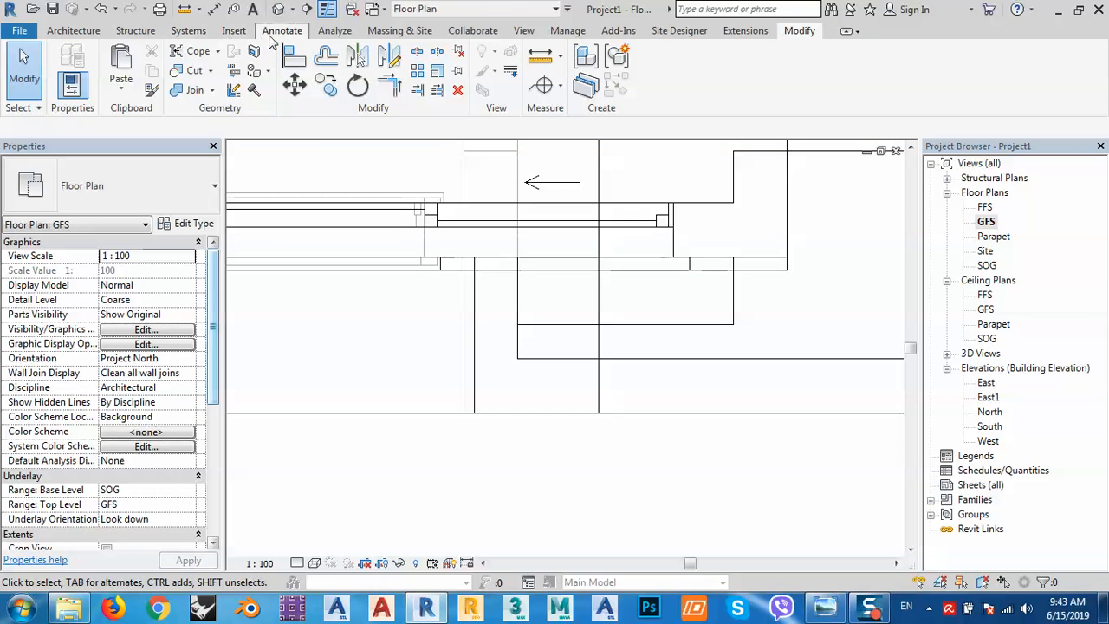
Add an aligned dimension to the short wall and change its 0.06 offset to 0.
click(282, 30)
click(69, 59)
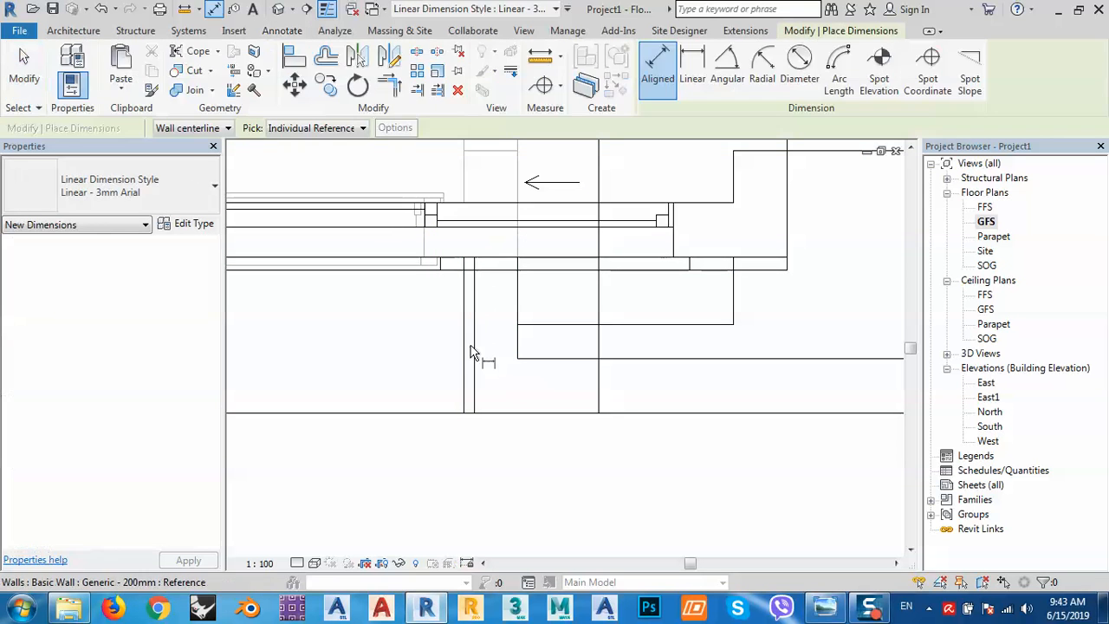
click(474, 349)
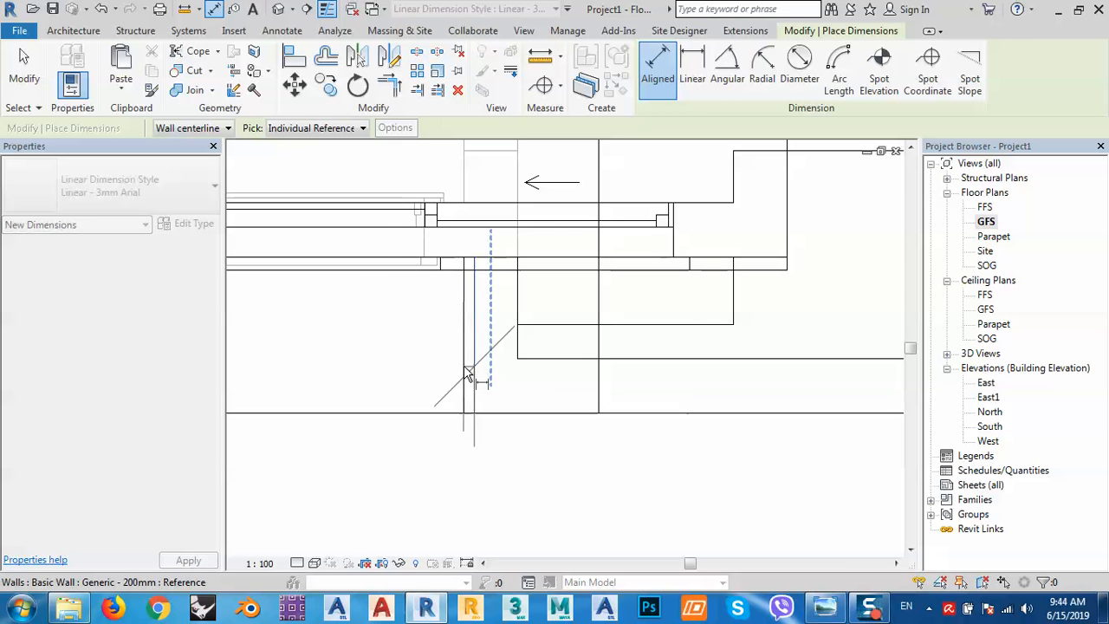
click(594, 511)
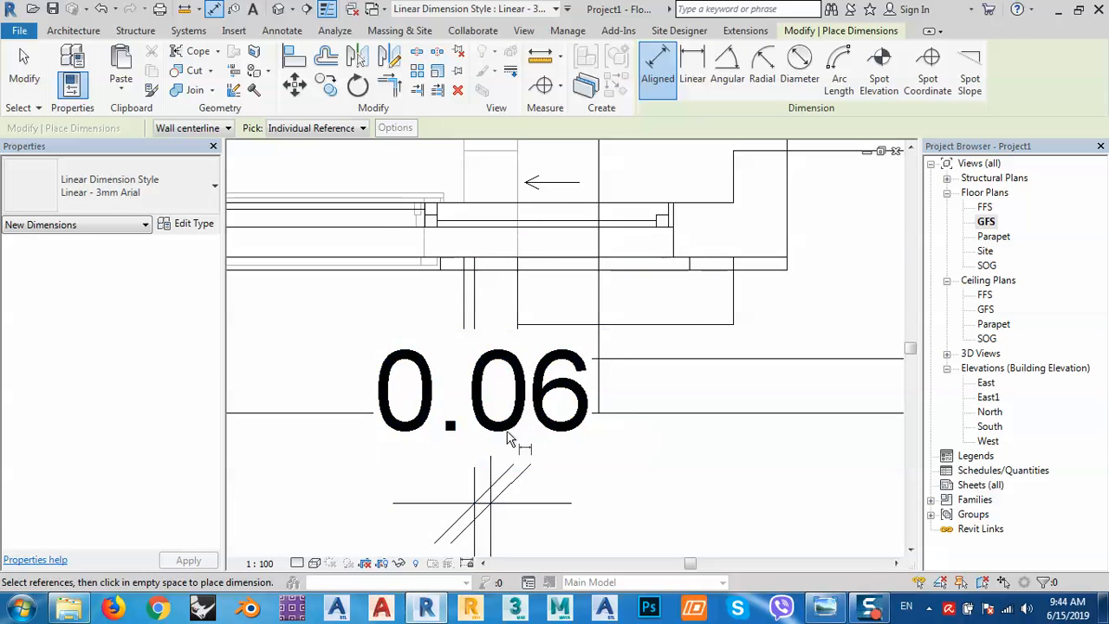
key(Escape)
click(488, 386)
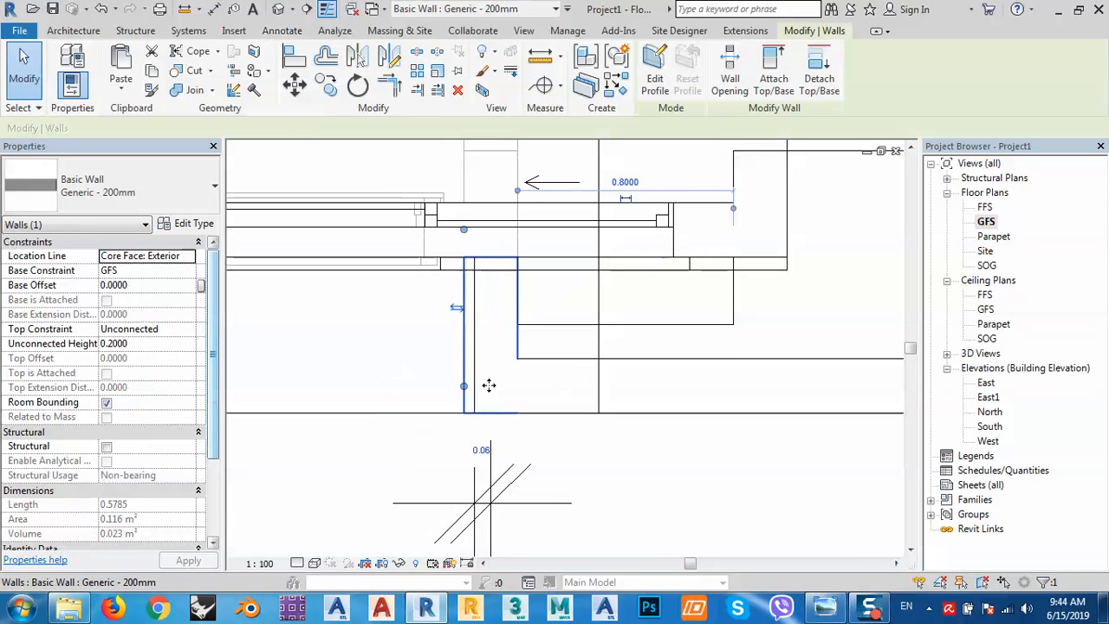
click(484, 448)
text(0)
key(Return)
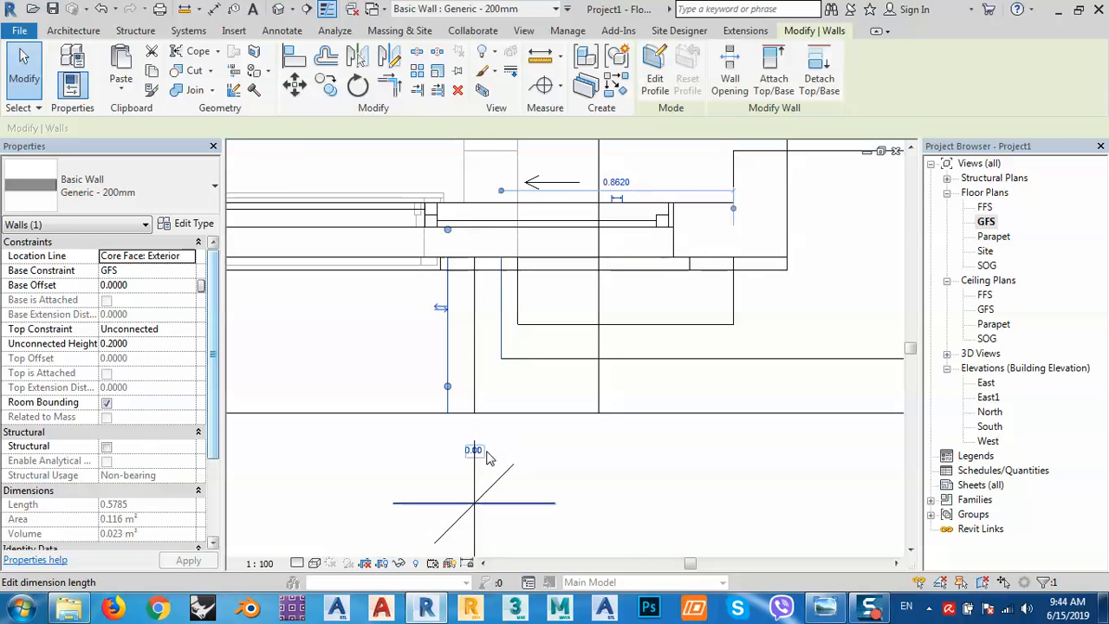
click(479, 449)
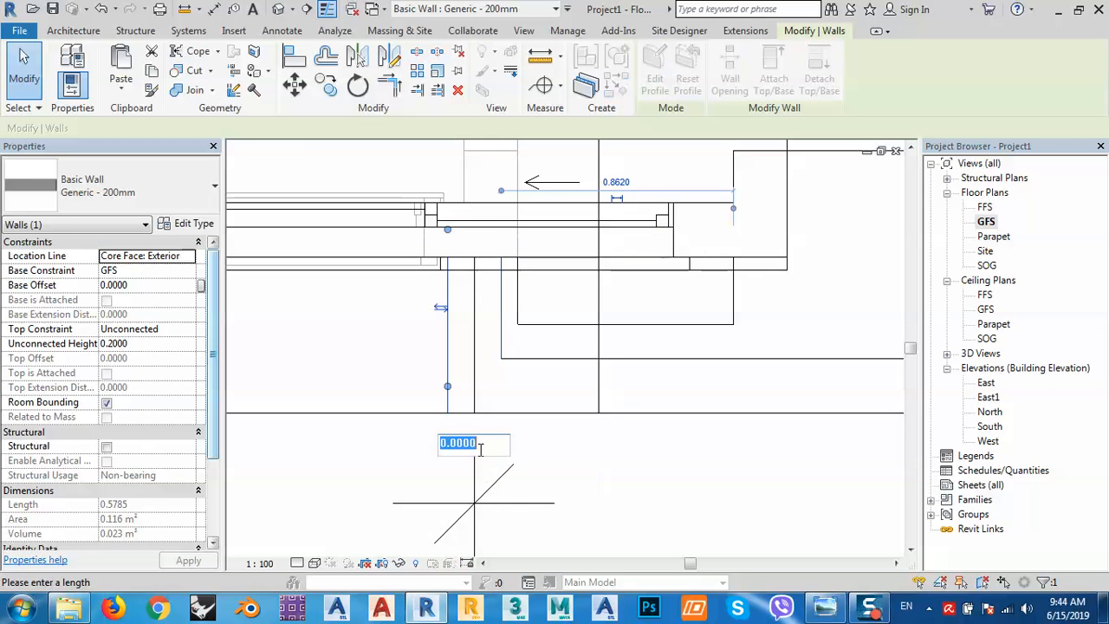
key(Escape)
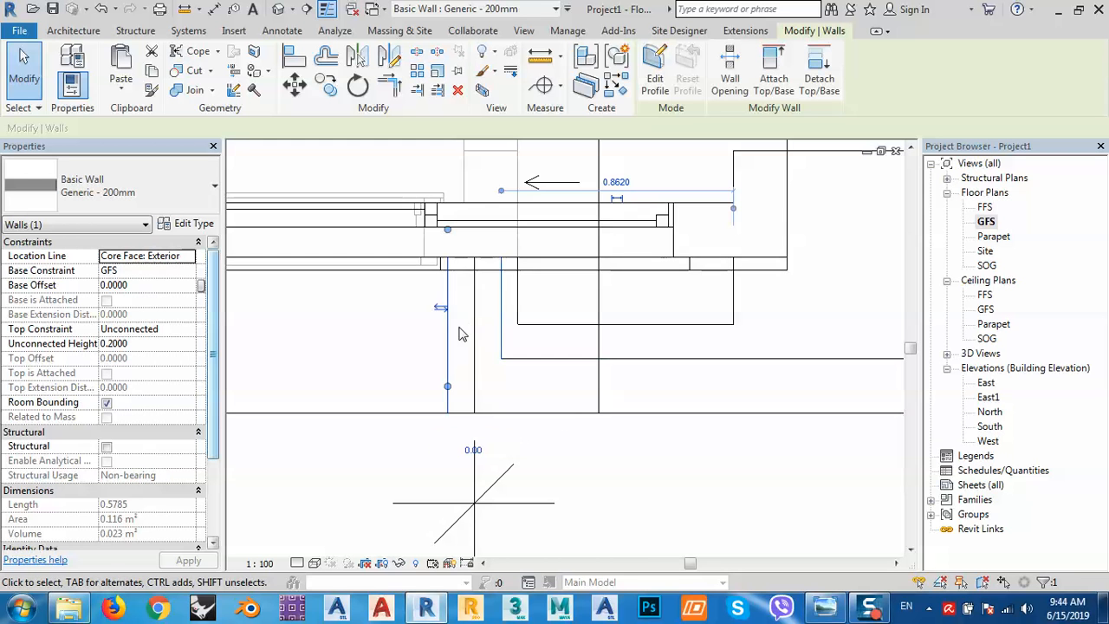
Delete the leftover 0.00 dimension from the GFS plan.
click(24, 69)
click(445, 506)
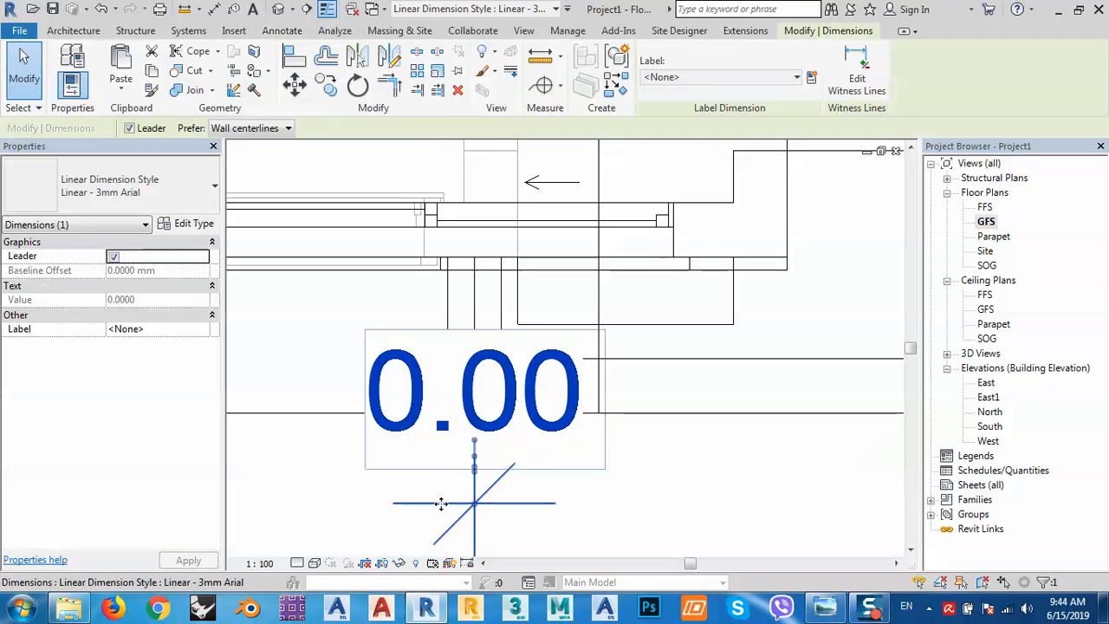
key(Delete)
middle_drag(509, 444, 514, 403)
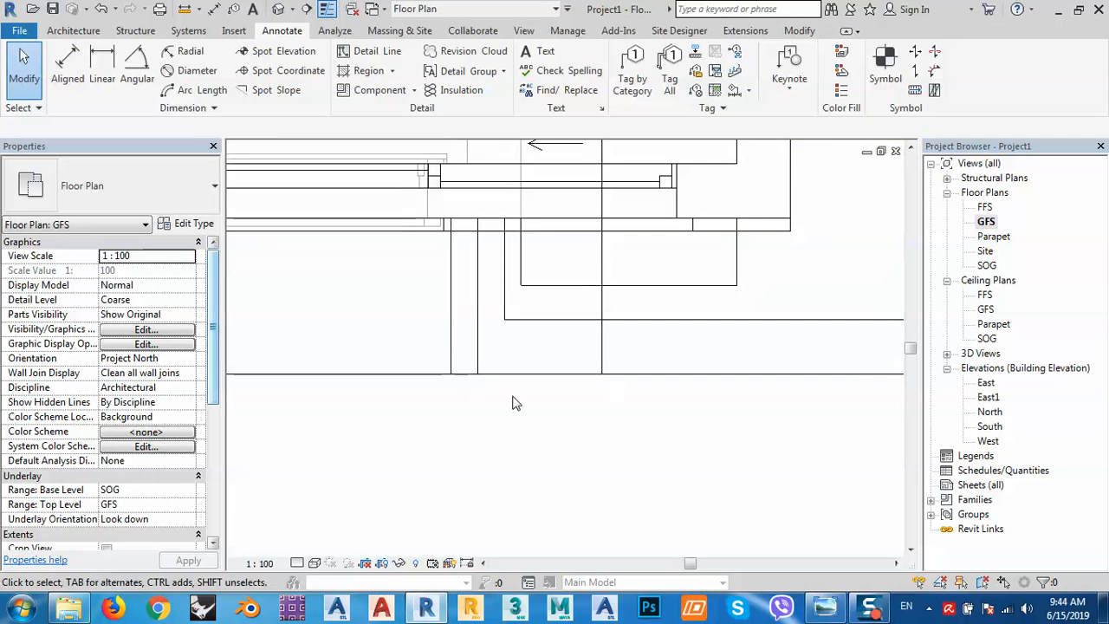
Try an aligned dimension on the short wall with the Entire Walls pick option, then cancel.
click(453, 324)
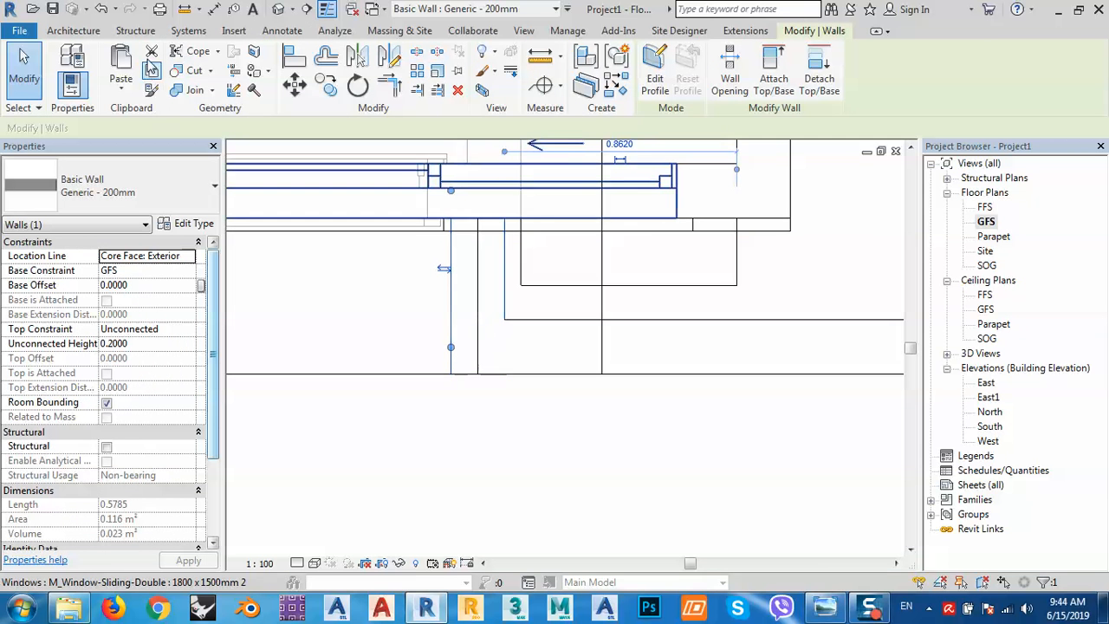
click(283, 31)
click(67, 69)
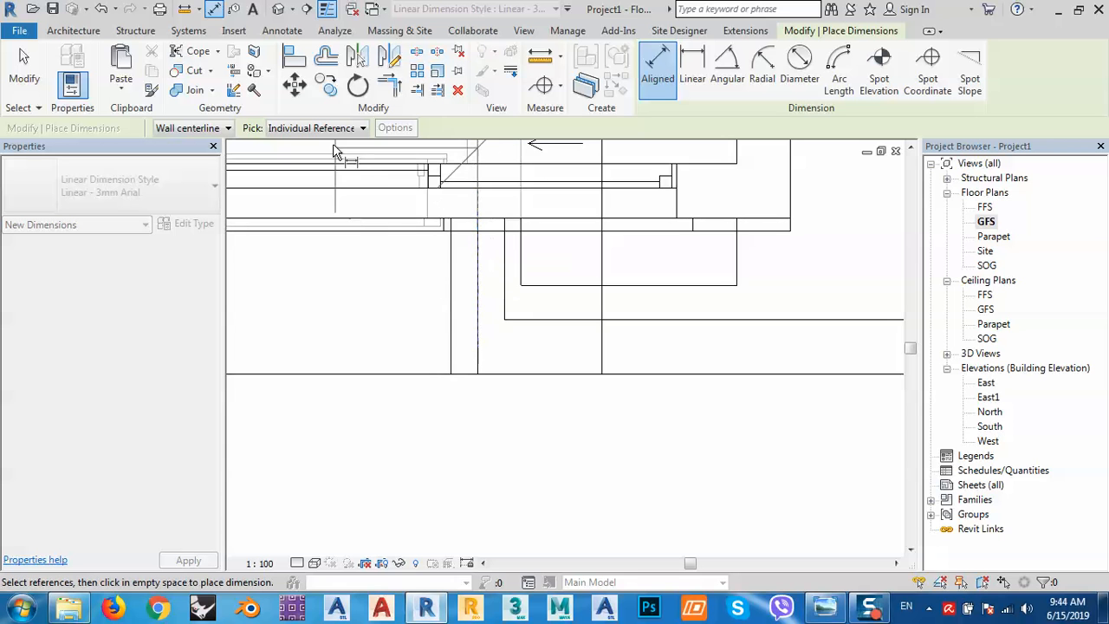
click(314, 127)
click(294, 157)
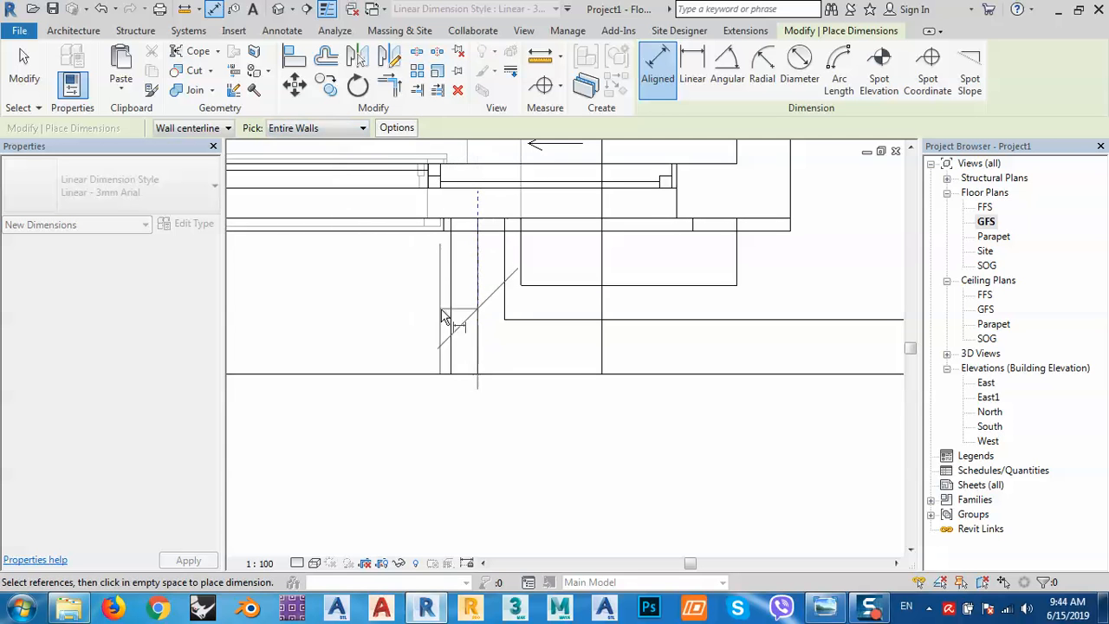
key(Escape)
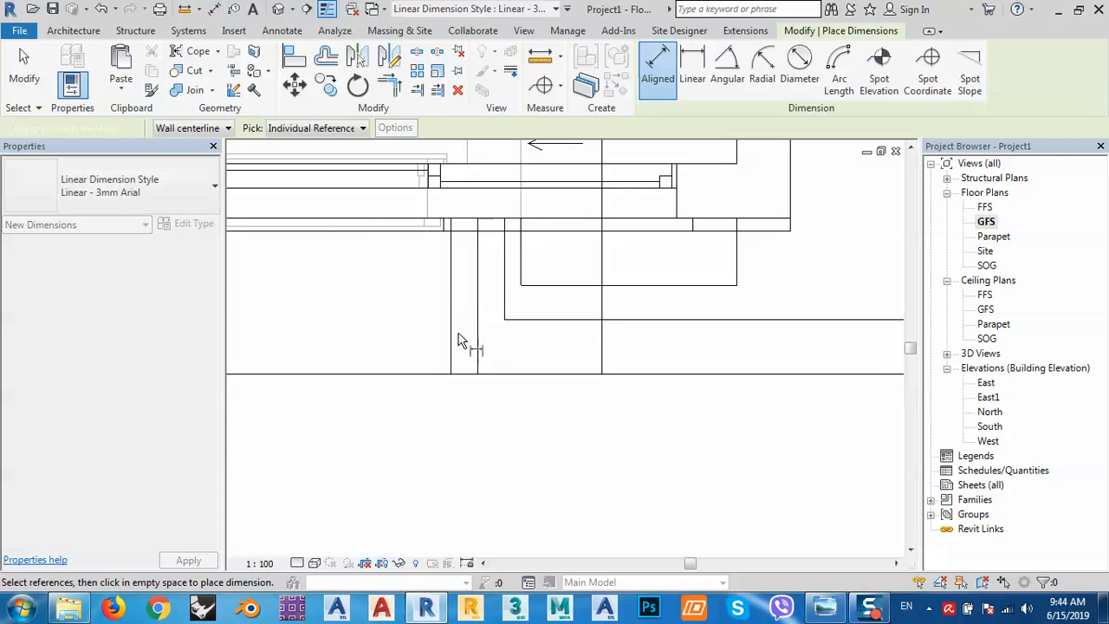
key(Escape)
Nudge the short vertical wall three steps to the right with the arrow keys.
click(451, 348)
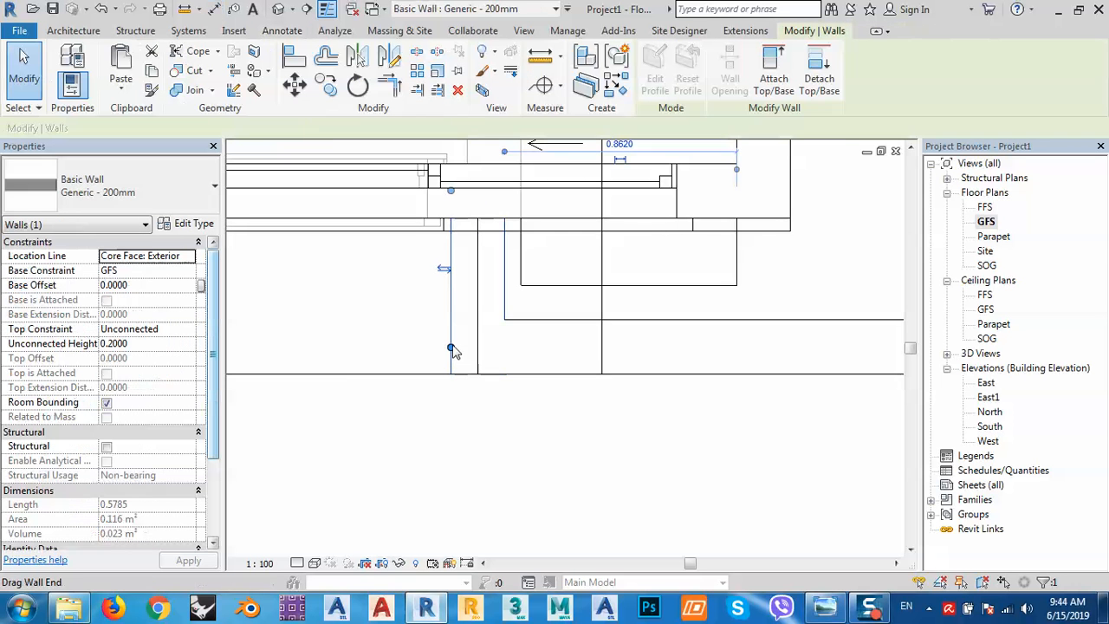
key(Right)
key(Right)
key(Right)
key(Right)
key(Right)
key(Right)
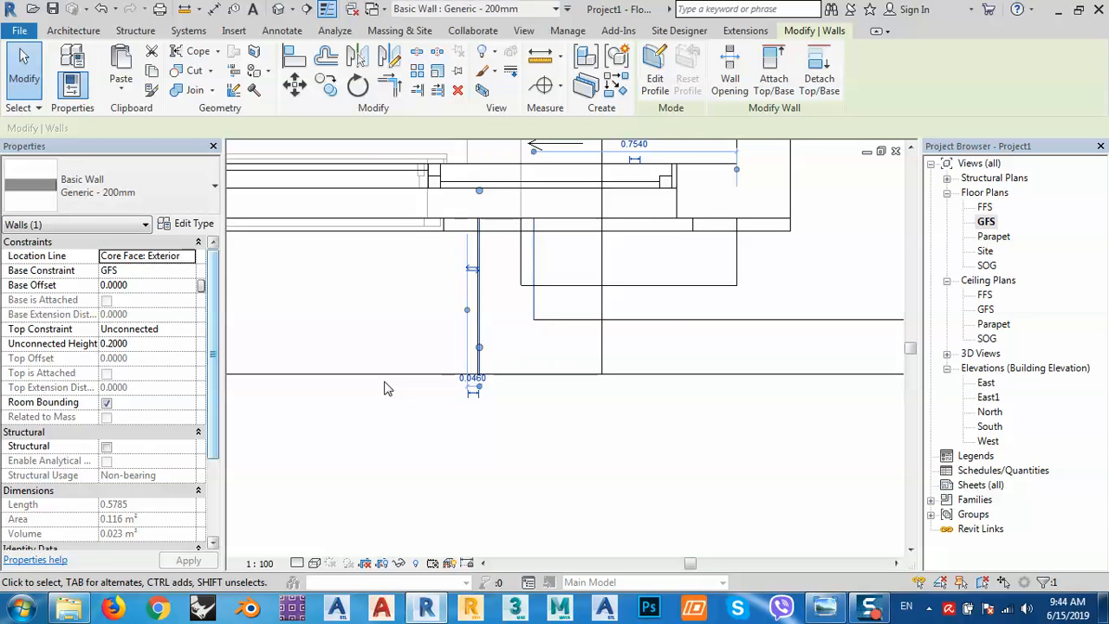
key(Right)
key(Right)
key(Right)
key(Right)
key(Right)
key(Right)
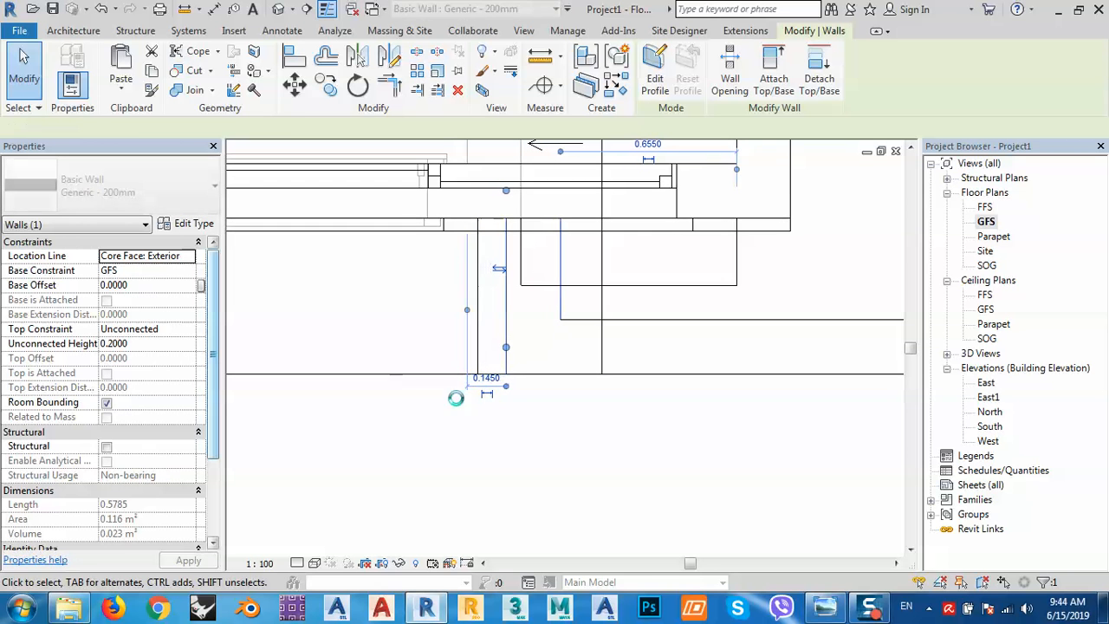
key(Right)
click(496, 429)
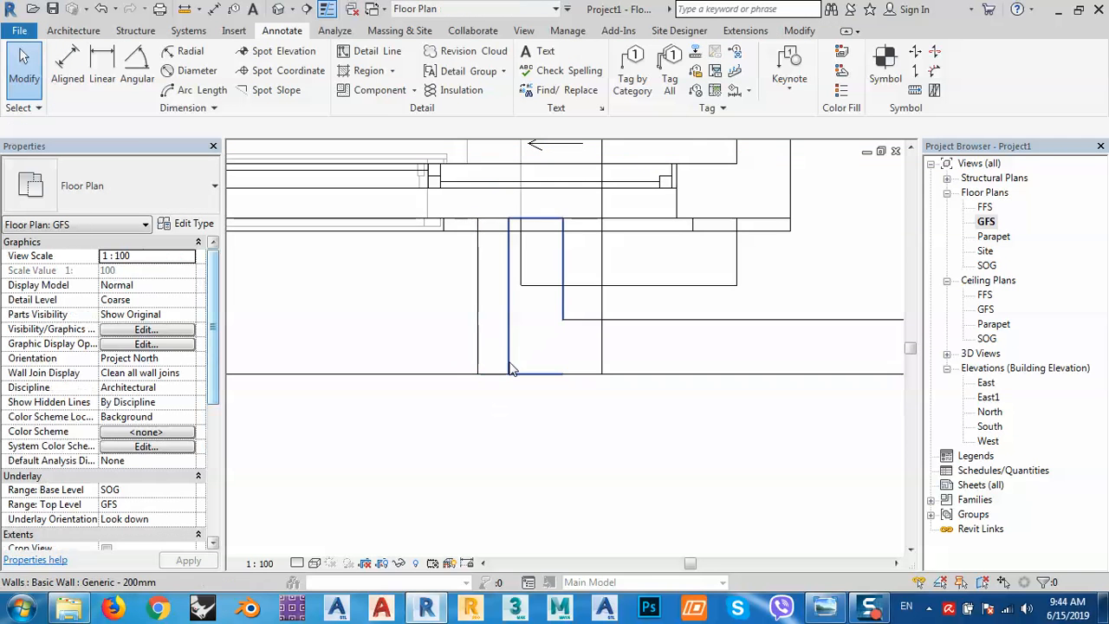
Set the wall-to-floor-edge distance to 0 so the wall sits flush, then return to the default 3D view.
click(506, 368)
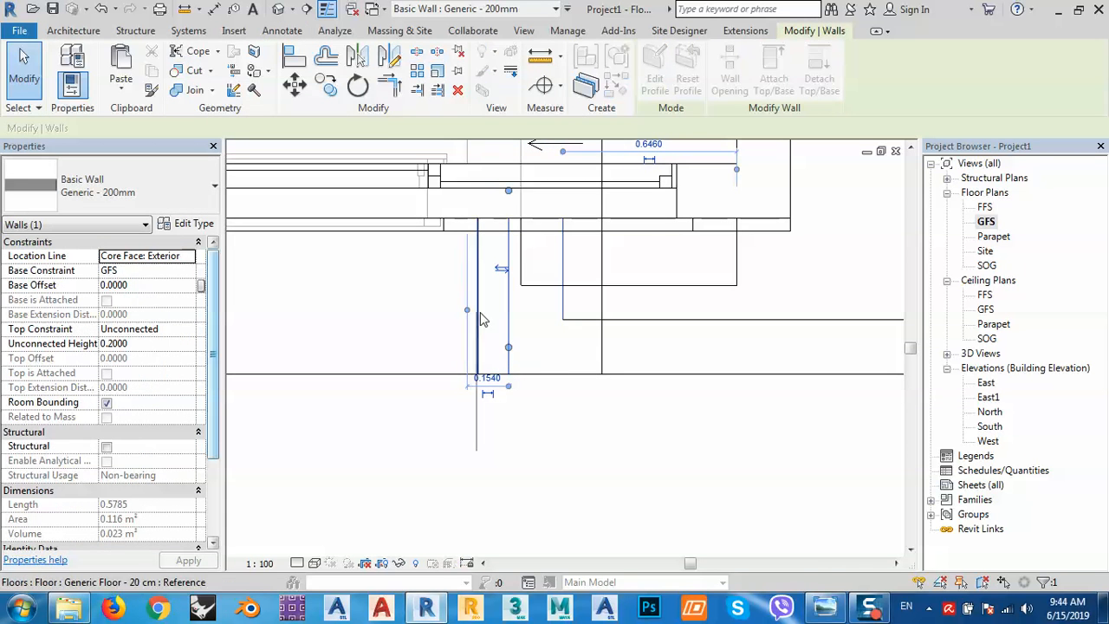
drag(480, 311, 480, 314)
click(496, 379)
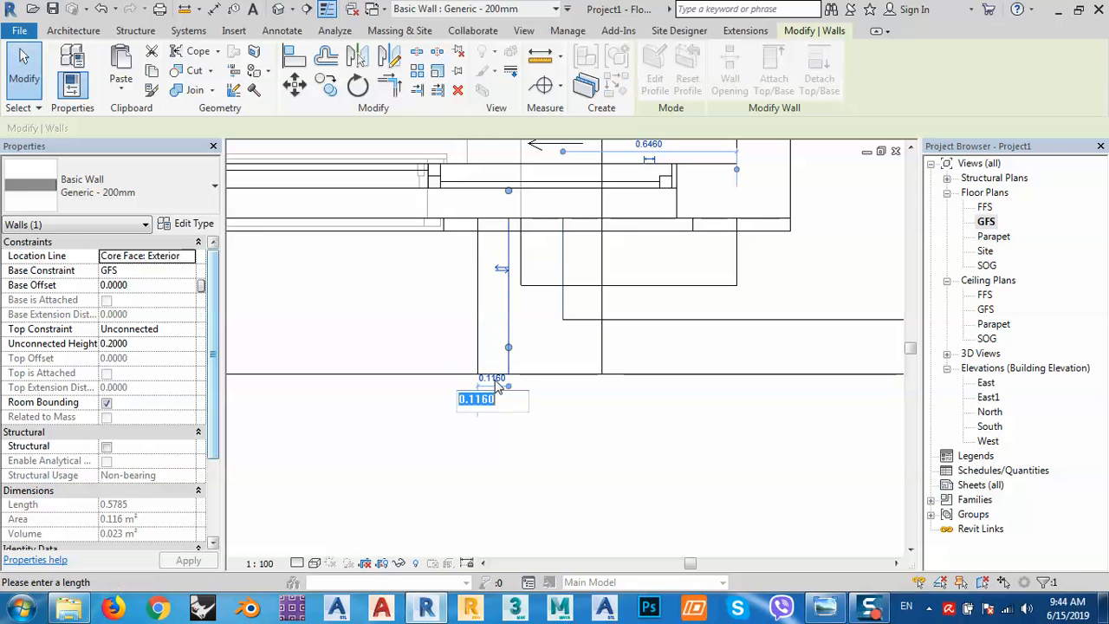
text(0)
key(Return)
click(569, 471)
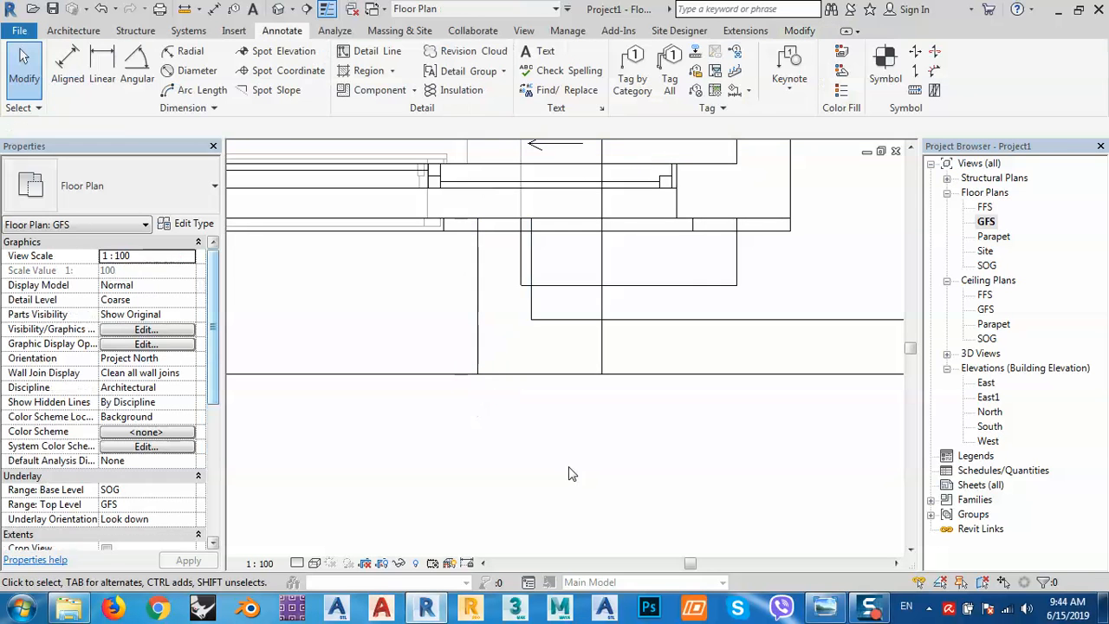
scroll(527, 295, down, 5)
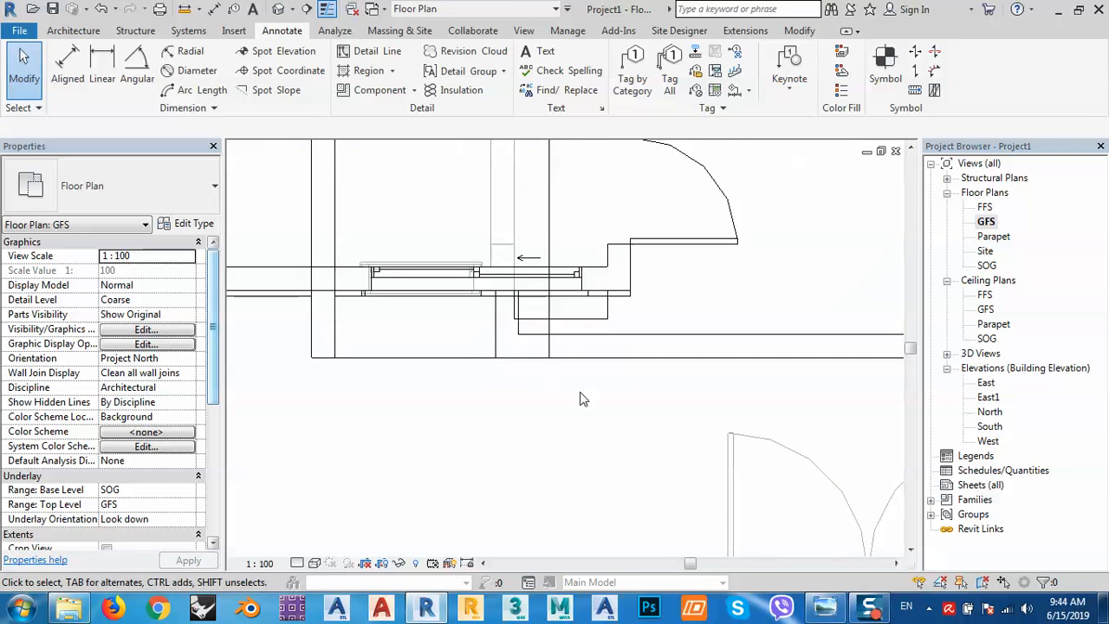
click(279, 8)
Give the two balcony walls and the small end wall an unconnected height of 3, then show the reference photo.
scroll(568, 350, down, 6)
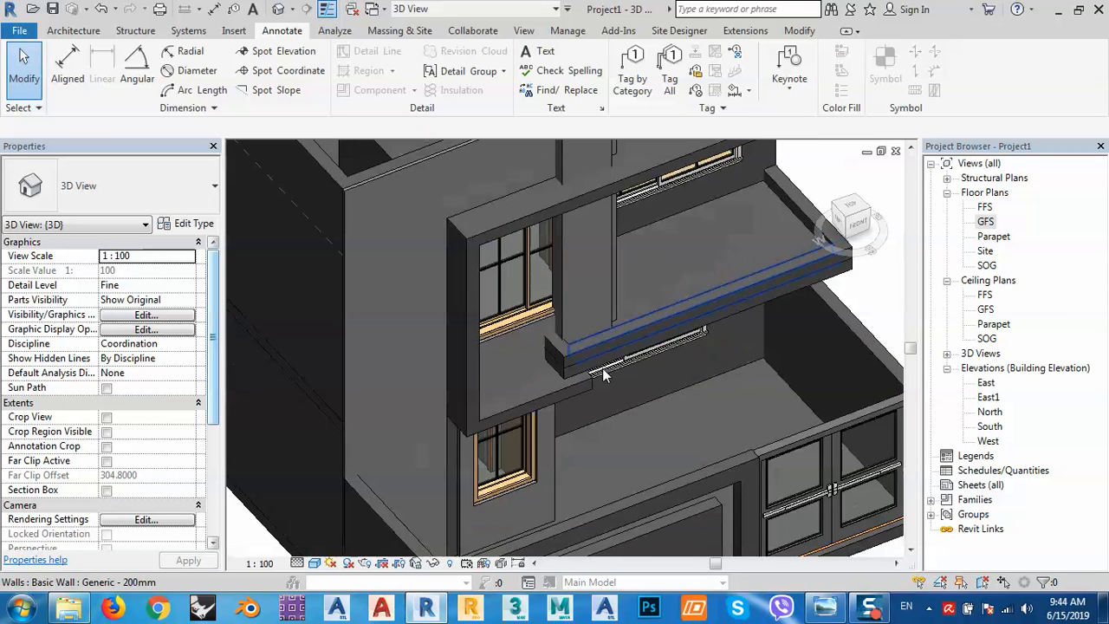
middle_drag(674, 416, 622, 362)
middle_drag(622, 362, 712, 322)
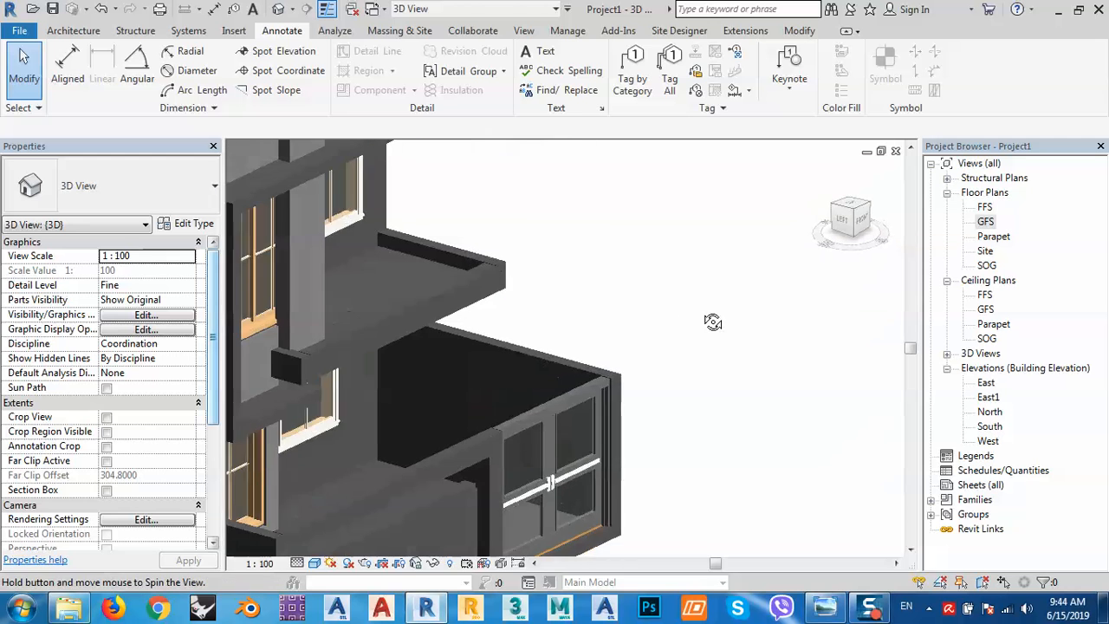
click(487, 277)
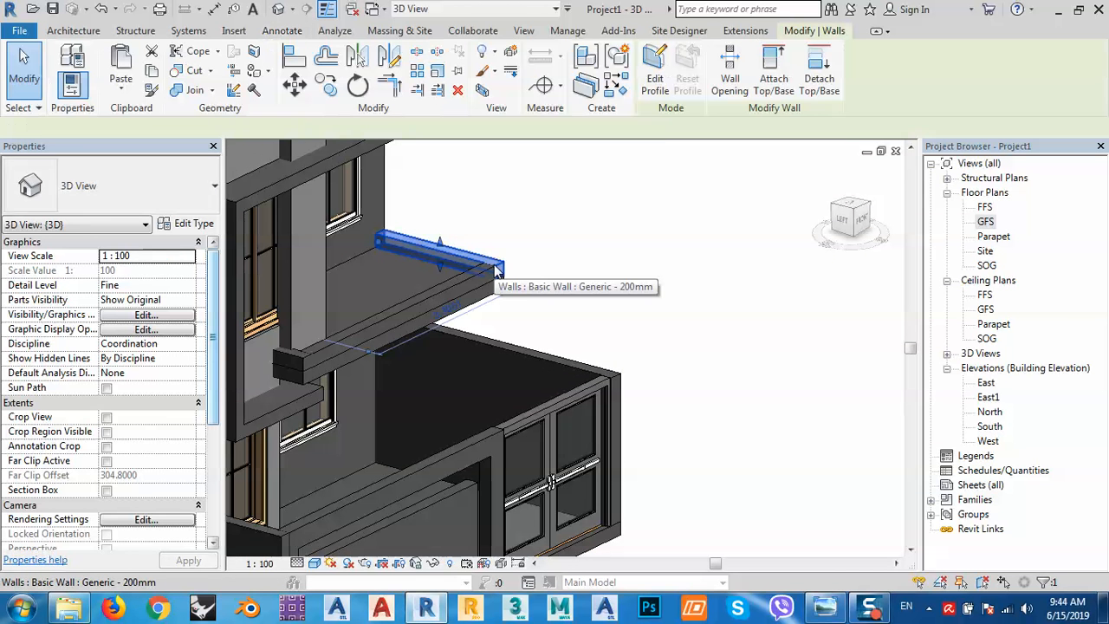
ctrl+click(451, 299)
ctrl+click(296, 363)
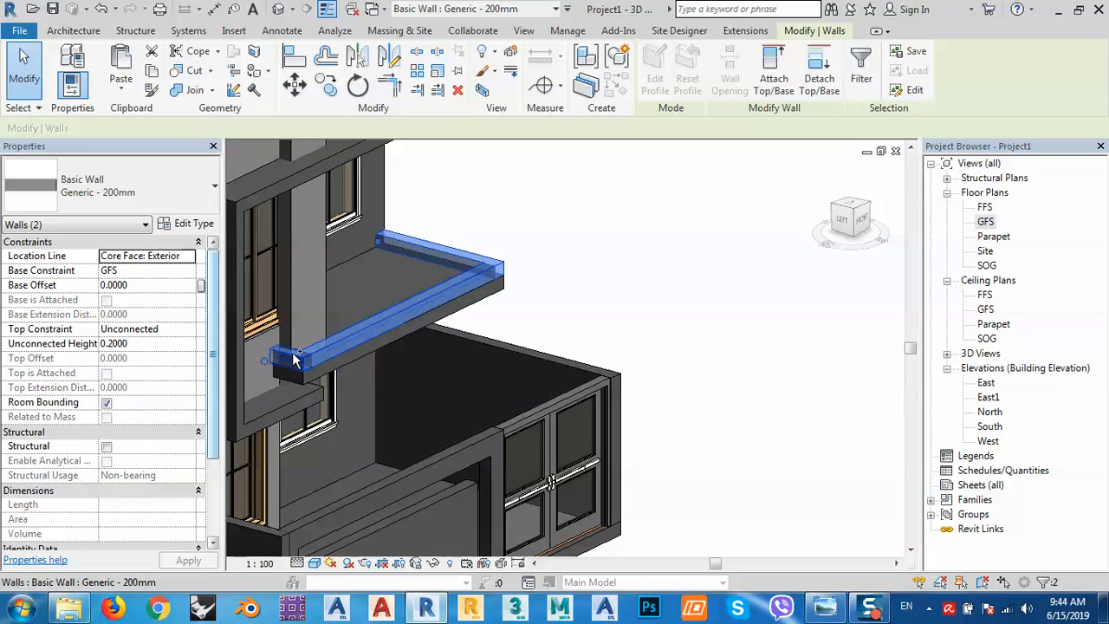
click(141, 344)
text(3)
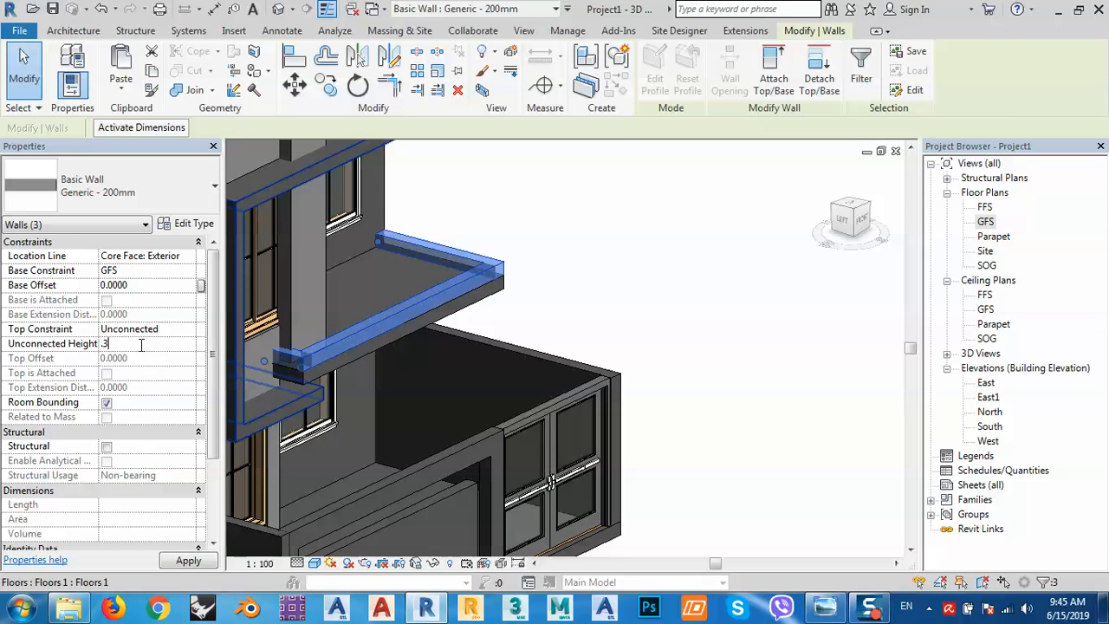
key(Return)
click(615, 321)
middle_drag(614, 321, 694, 327)
click(825, 608)
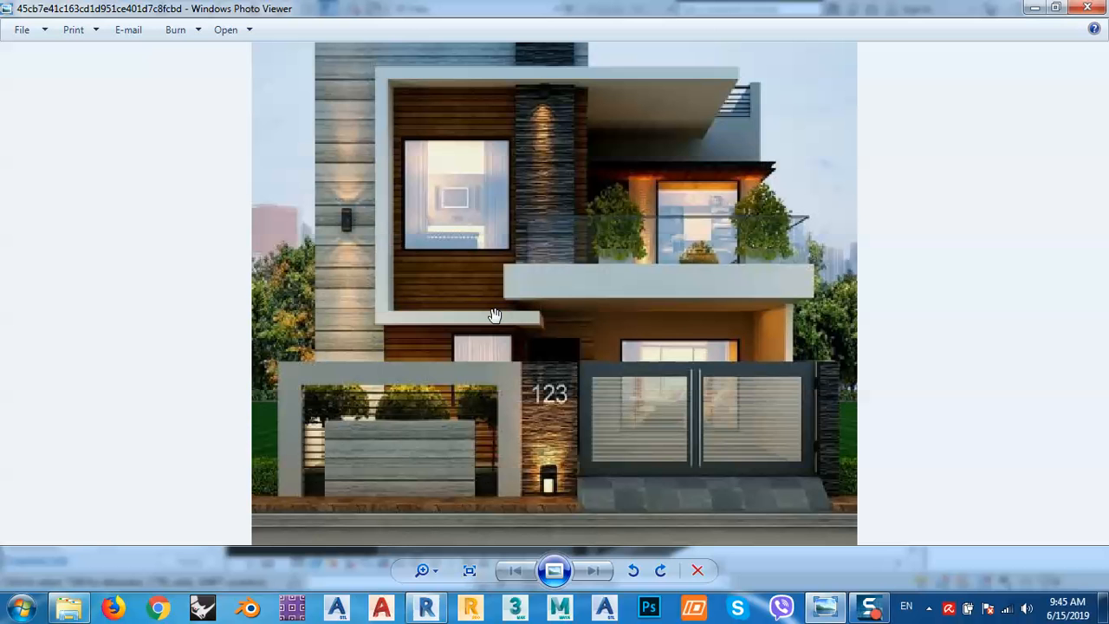
Close Windows Photo Viewer to get back to the Revit 3D model.
click(1103, 10)
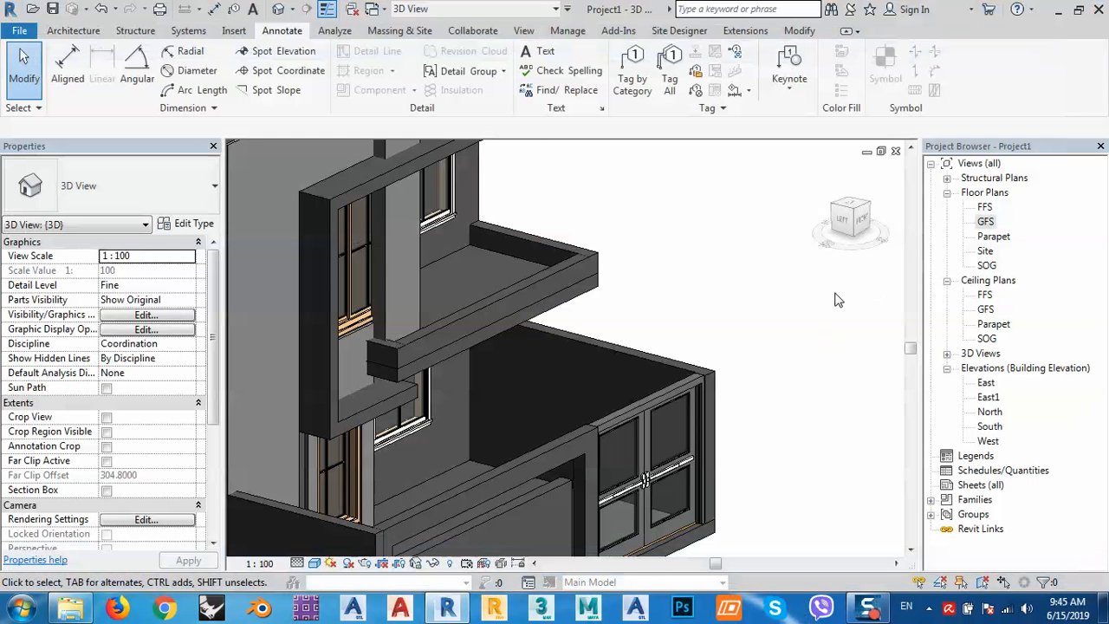
middle_drag(763, 382, 759, 381)
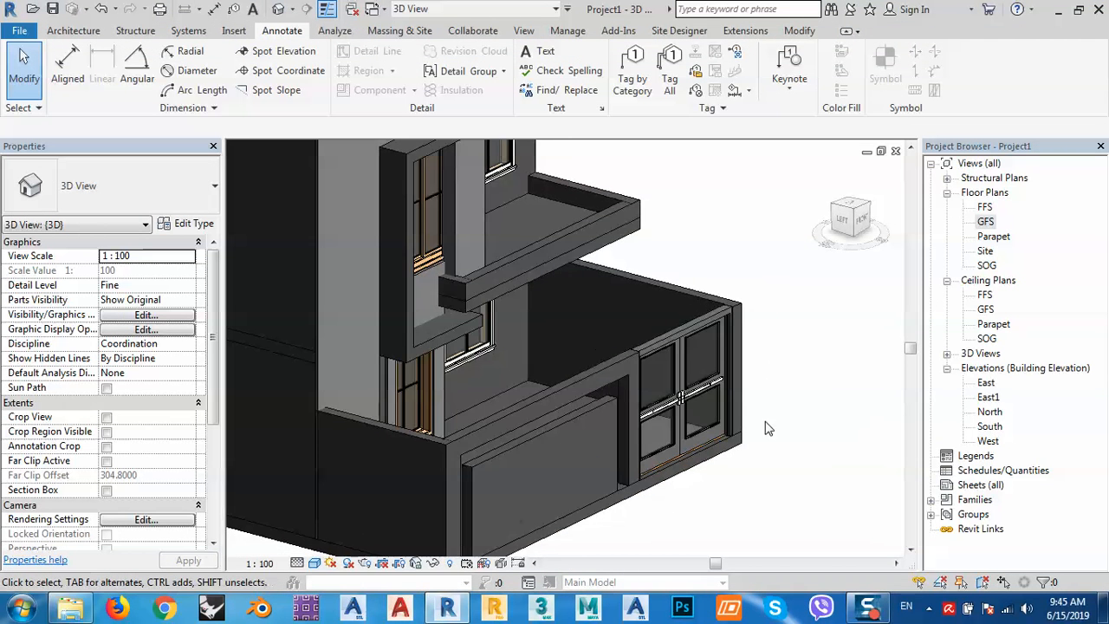
shift+middle_drag(765, 428, 651, 398)
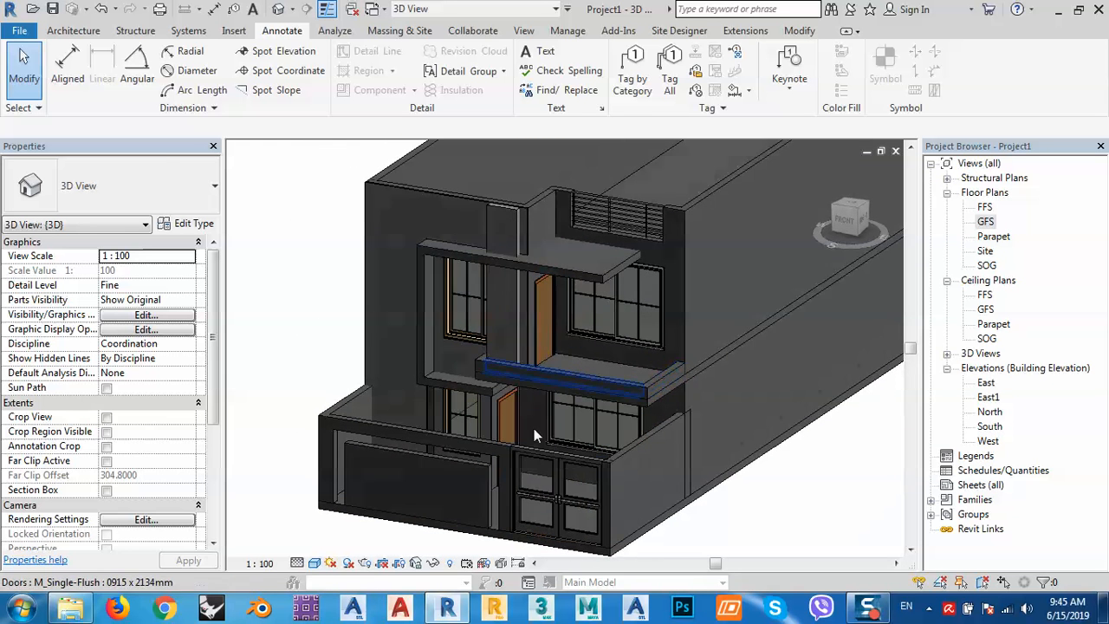
mouse_move(859, 612)
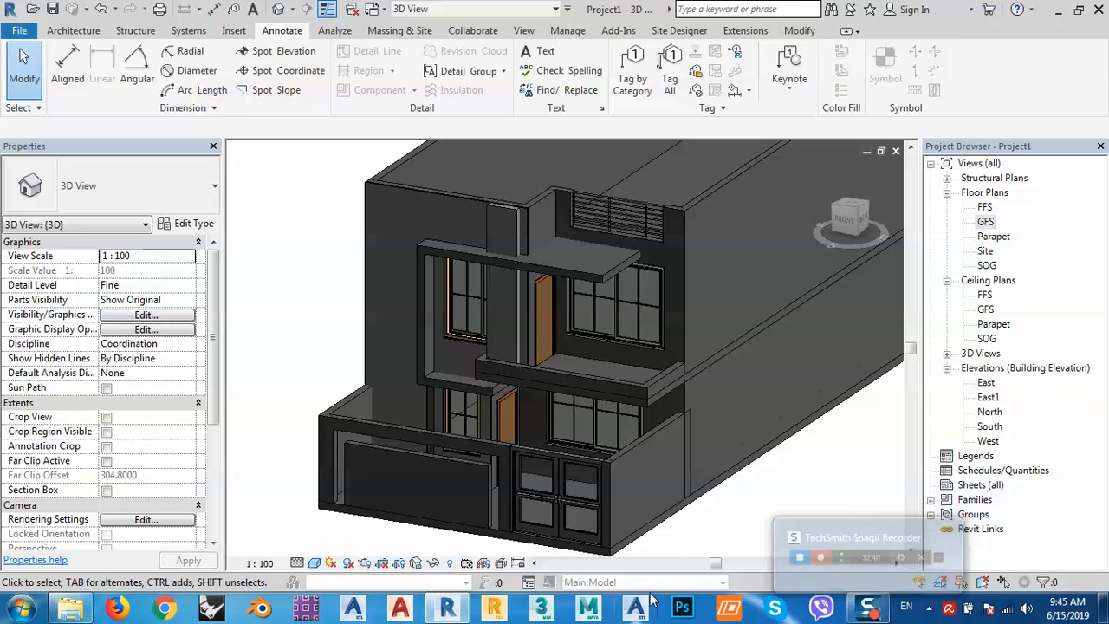
click(84, 612)
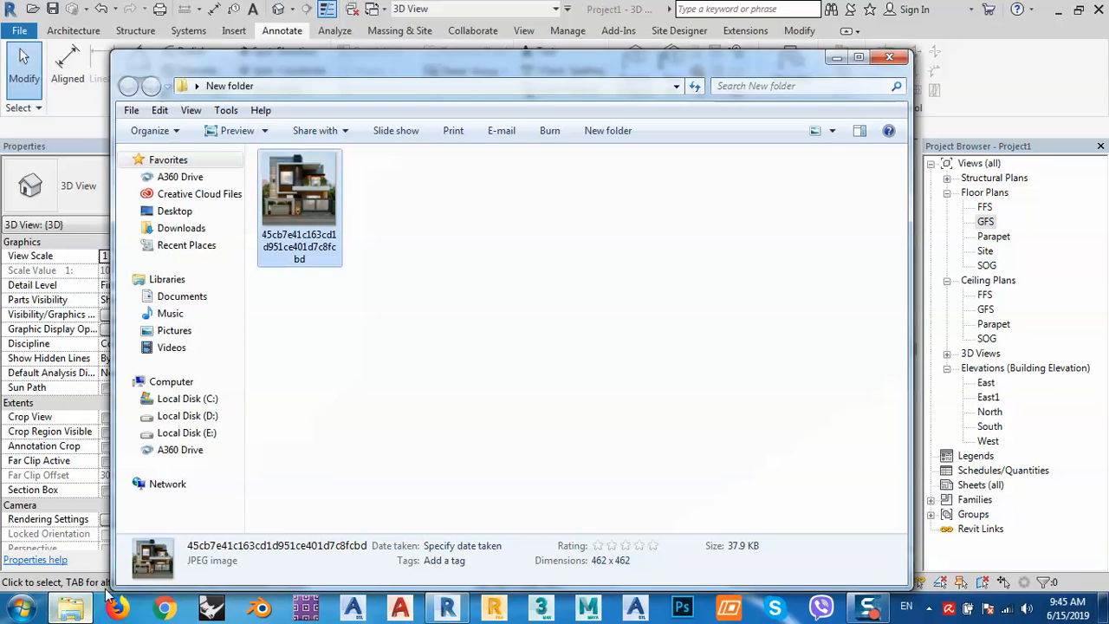
double_click(290, 188)
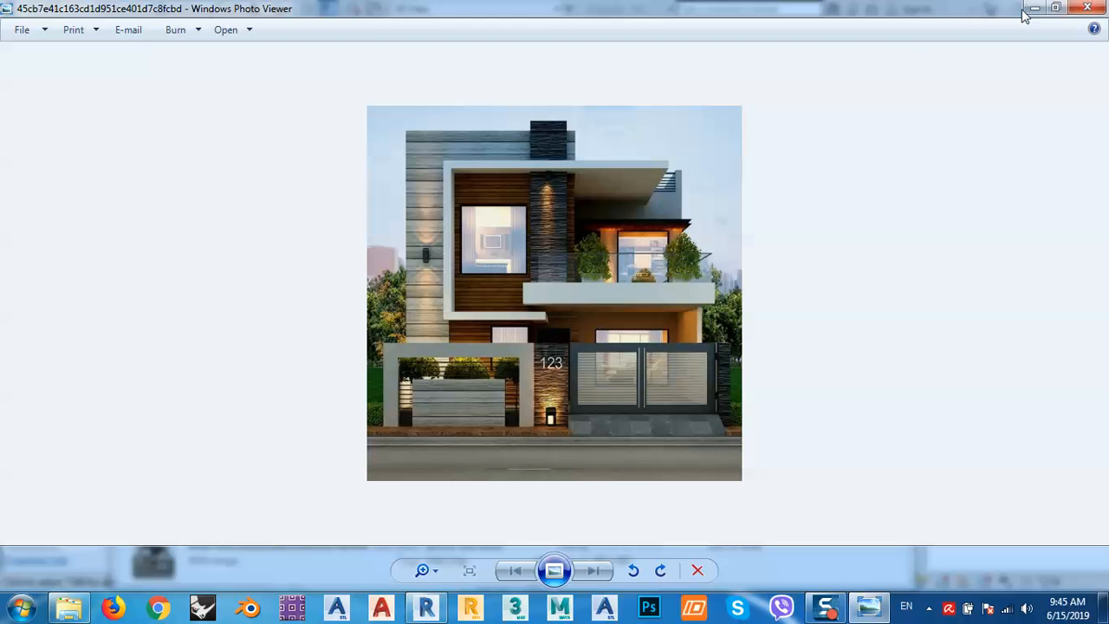
click(1032, 9)
click(835, 58)
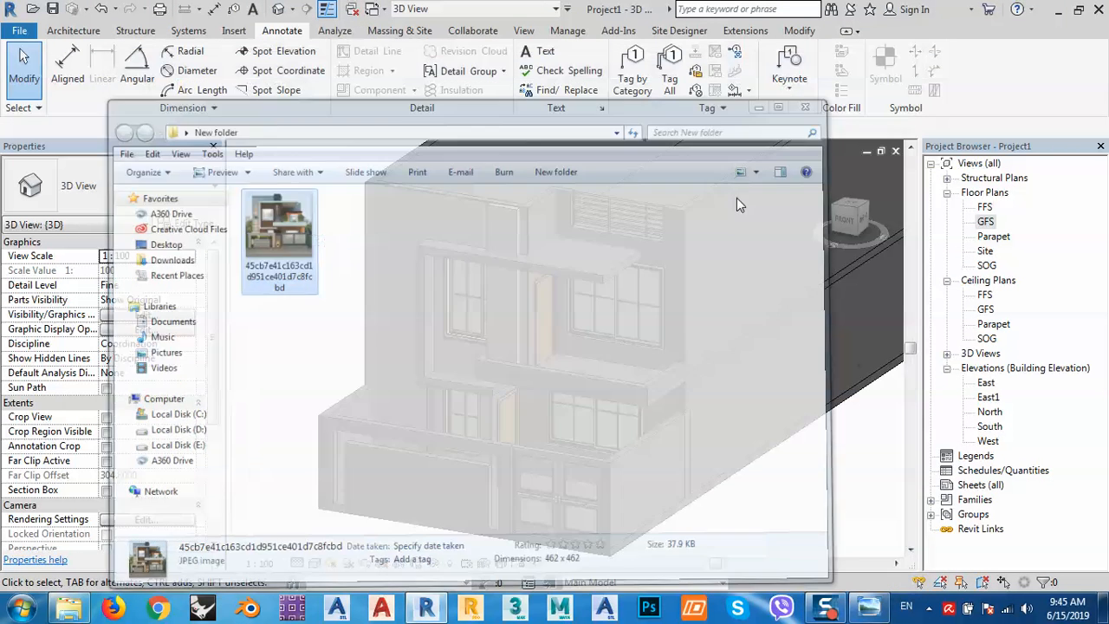
Edit the balcony frame in place, set its extrusion material to Gypsum Wall Board, and finish the model.
click(575, 270)
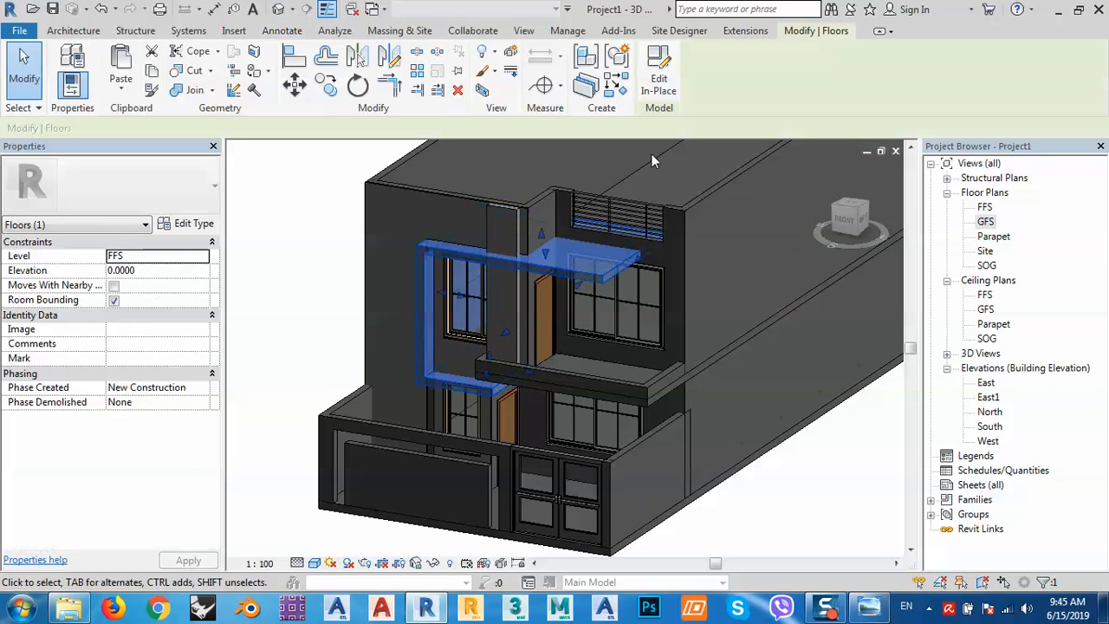
click(656, 68)
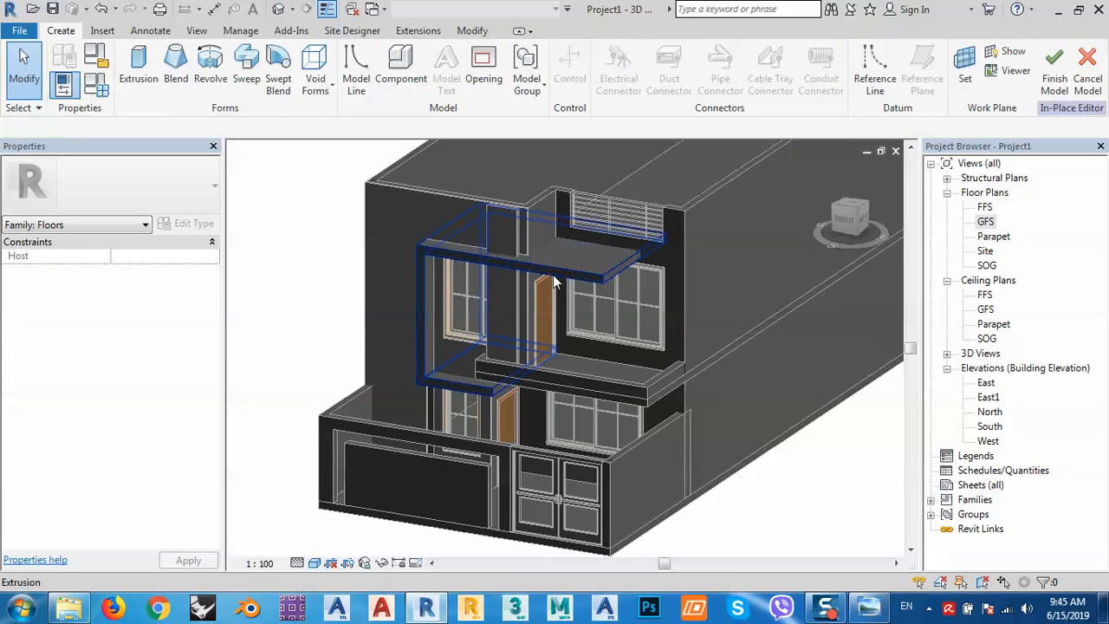
click(552, 272)
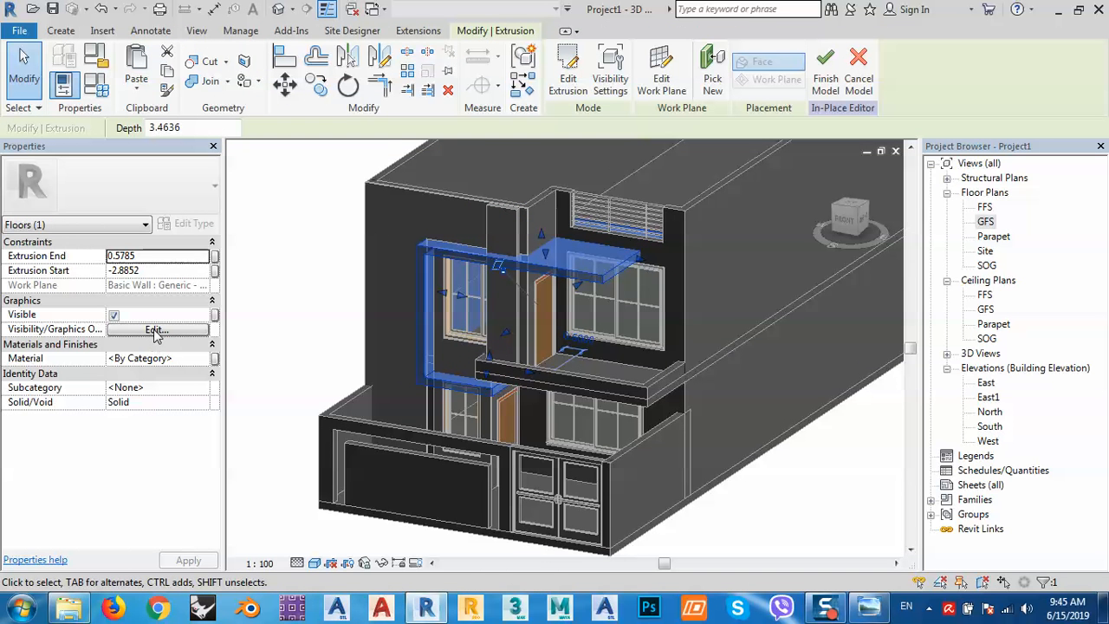
click(186, 358)
click(203, 359)
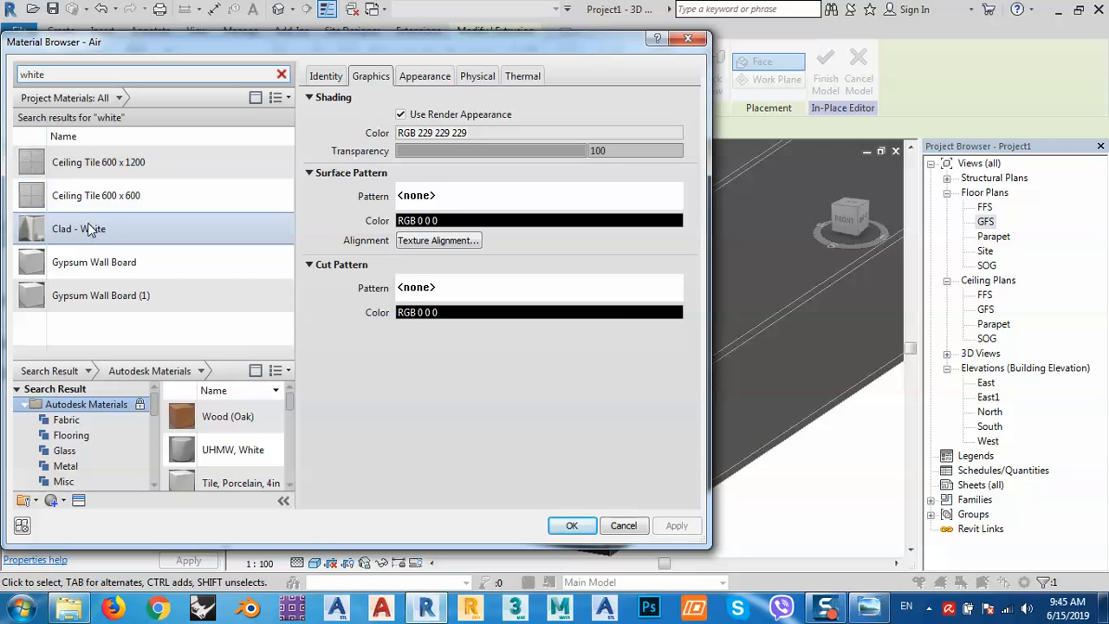
click(86, 267)
key(Return)
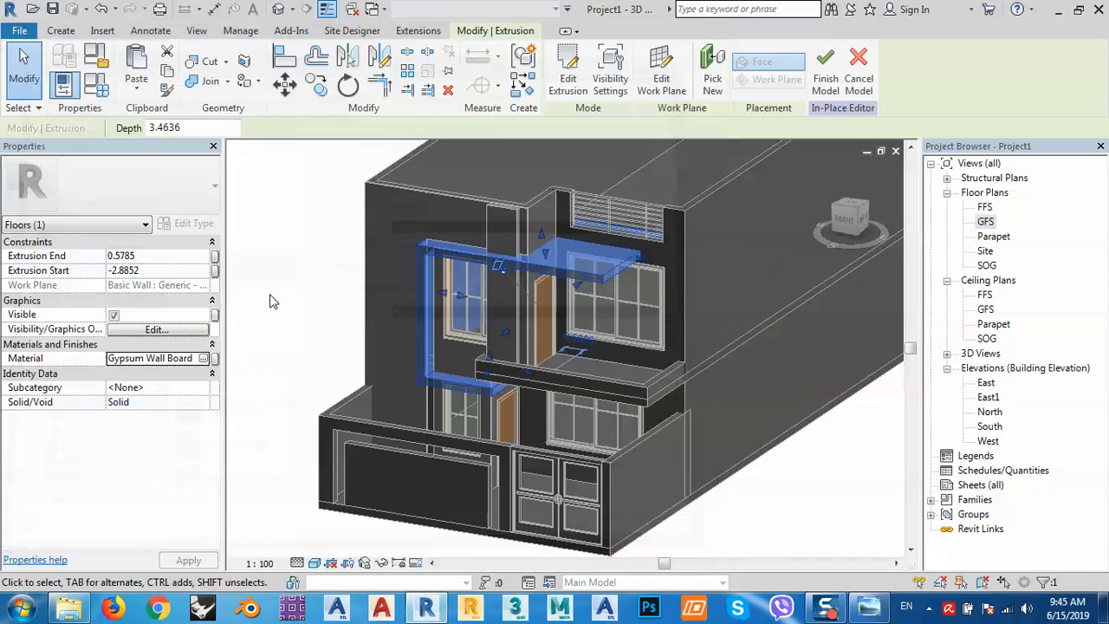
click(824, 518)
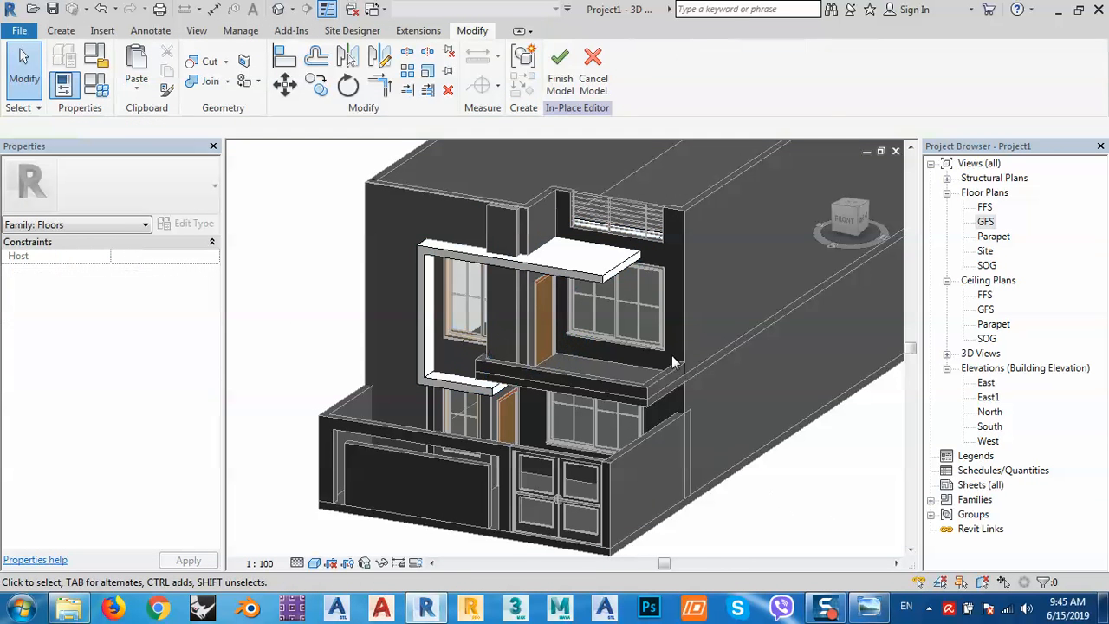
click(561, 69)
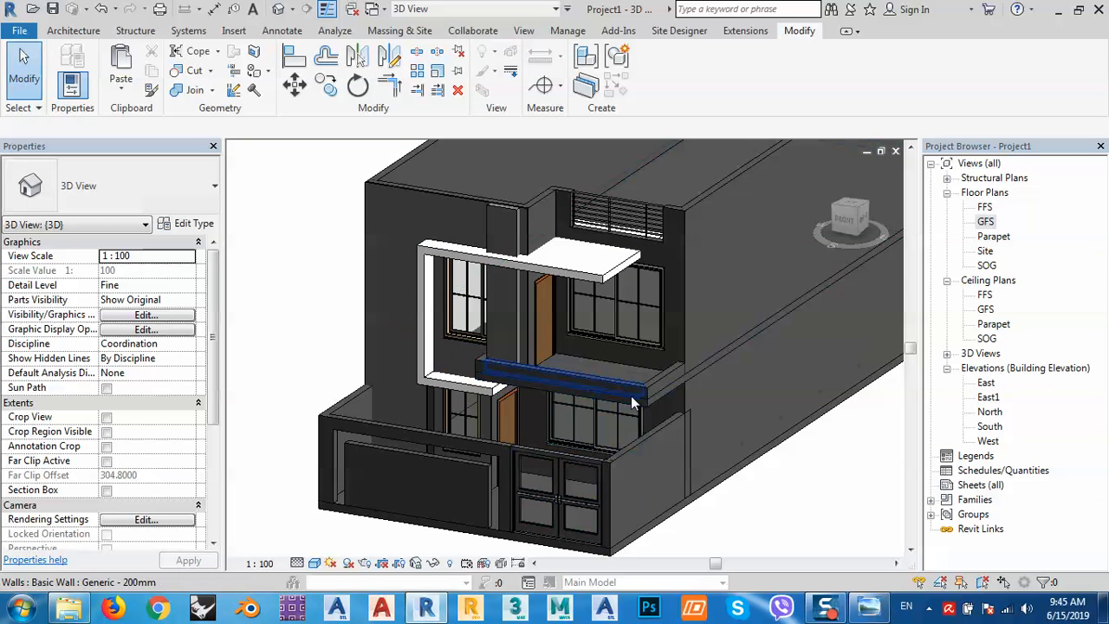
Set the Generic - 200mm parapet wall type's structure layer material to Gypsum Wall Board.
click(589, 384)
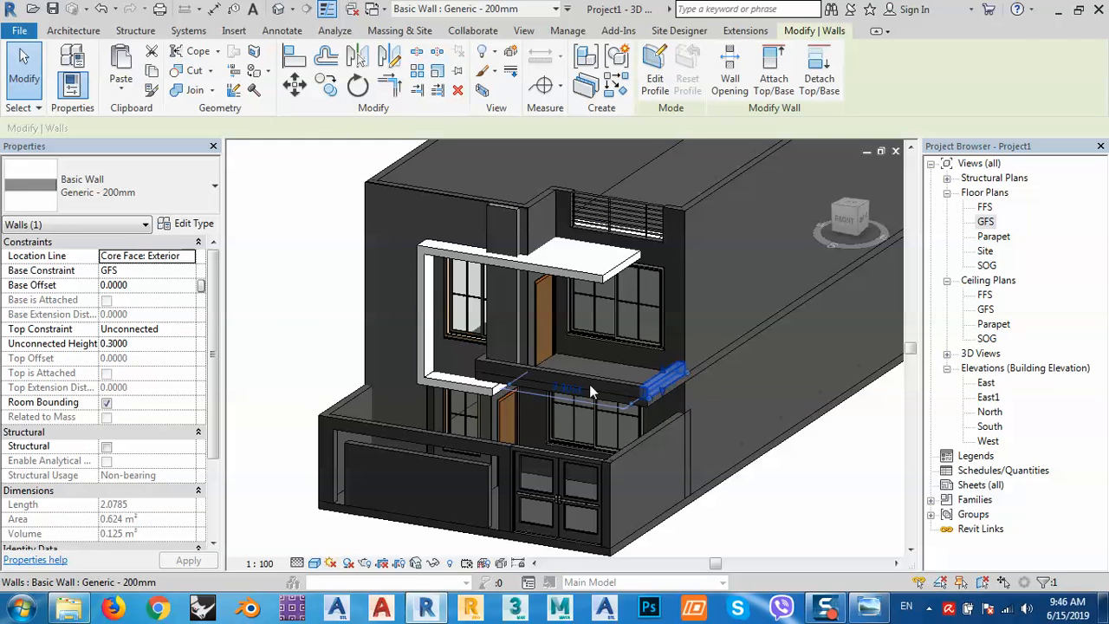
click(185, 225)
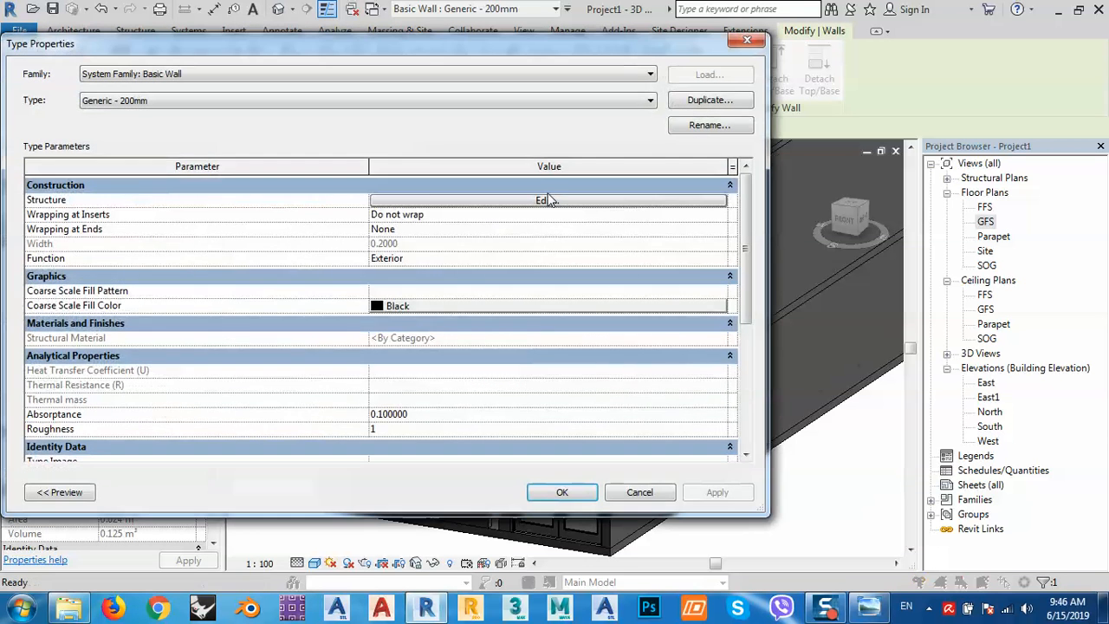
click(546, 201)
click(343, 199)
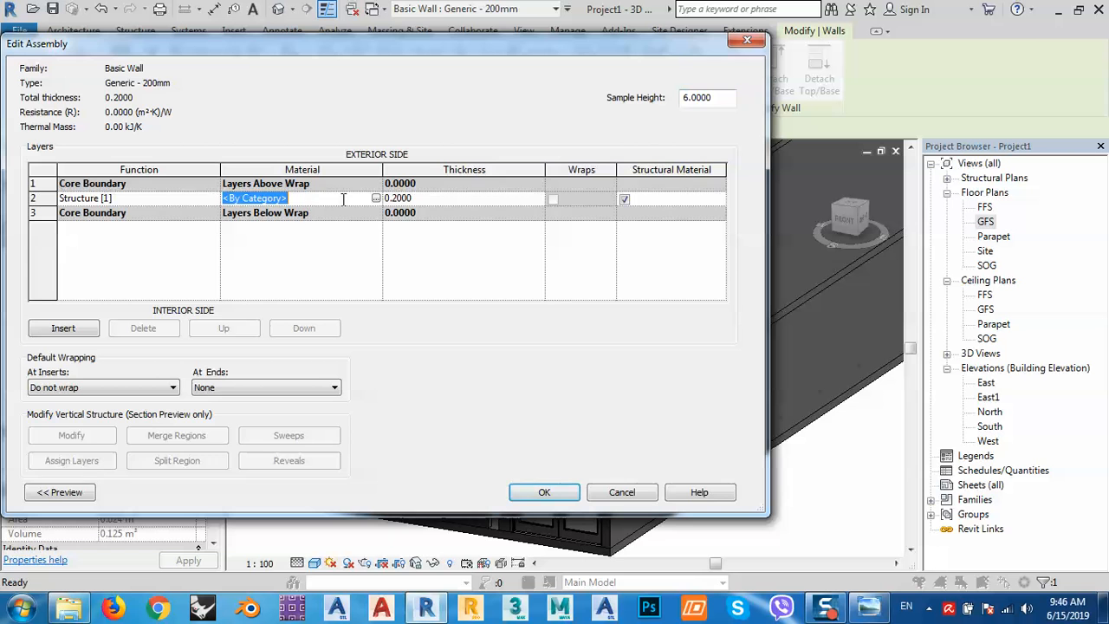
click(376, 198)
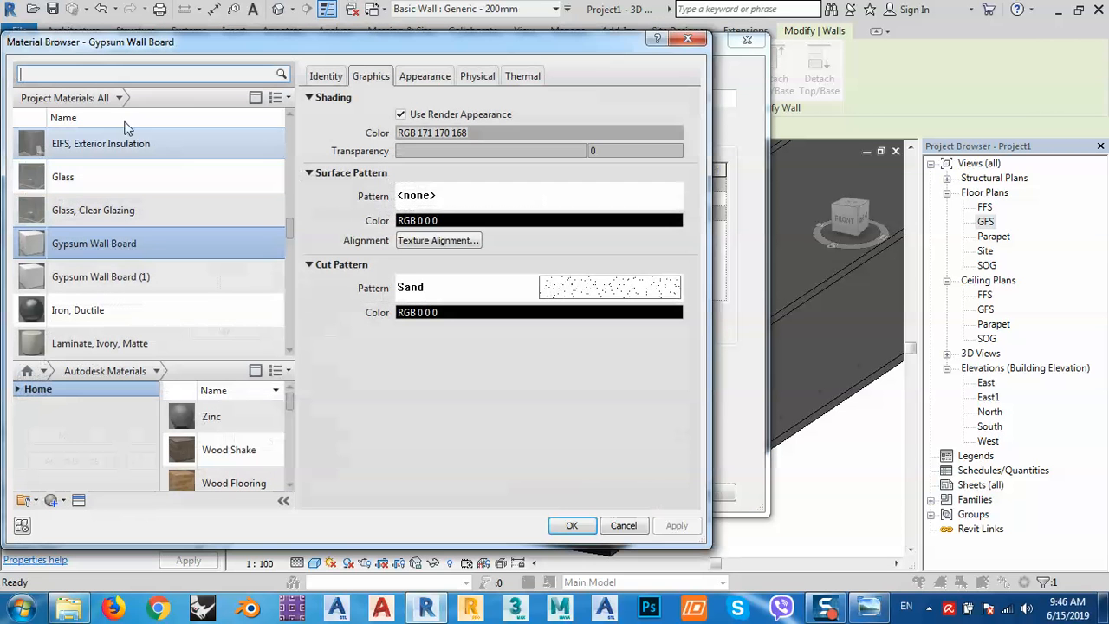
double_click(117, 249)
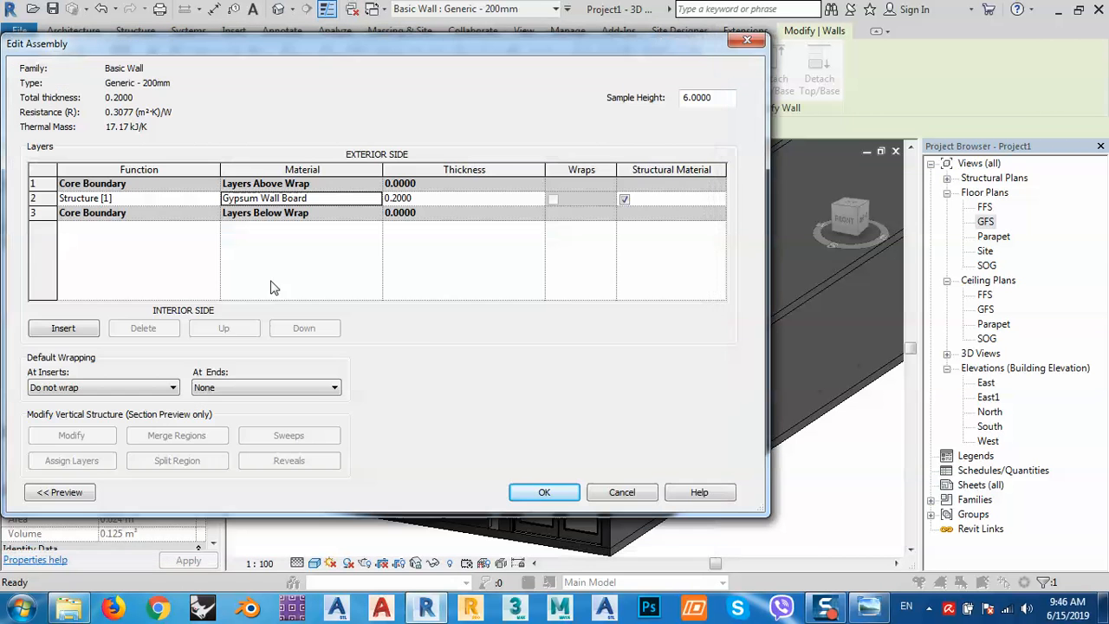
click(544, 493)
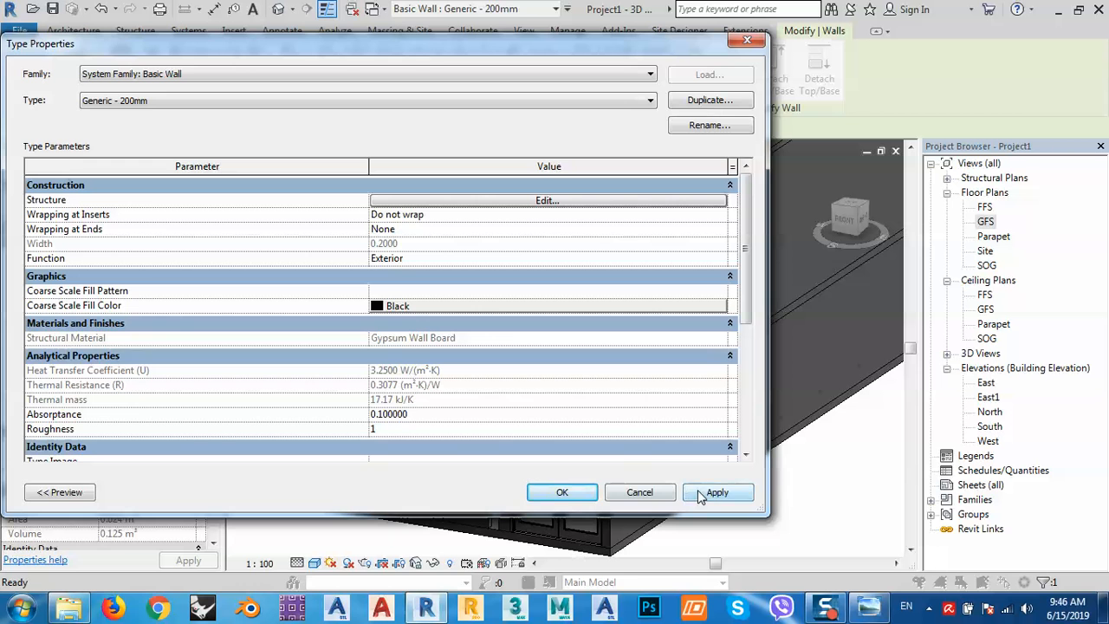
click(716, 492)
click(554, 492)
key(Escape)
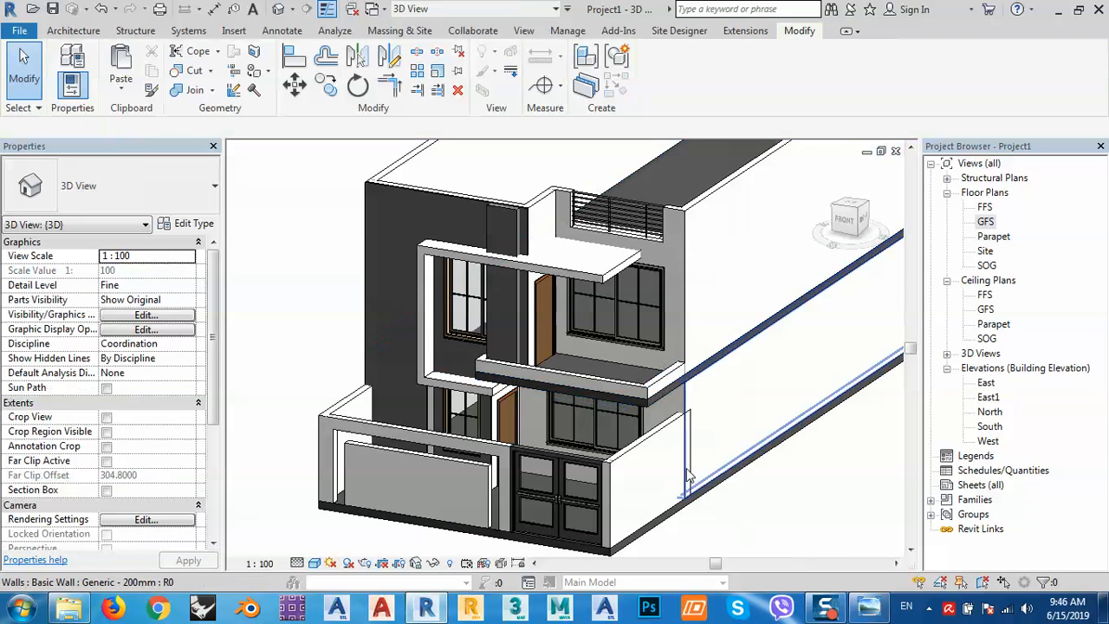
Set the Generic Floor - 20 cm slab type's structure layer material to Gypsum Wall Board.
scroll(639, 410, up, 2)
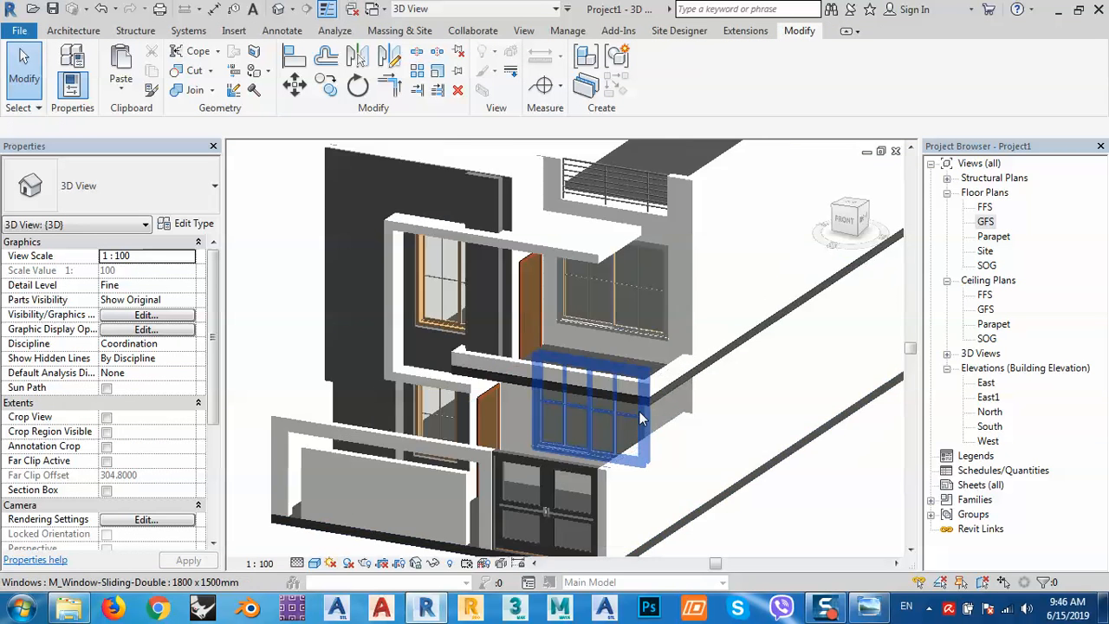
scroll(638, 411, up, 2)
click(652, 400)
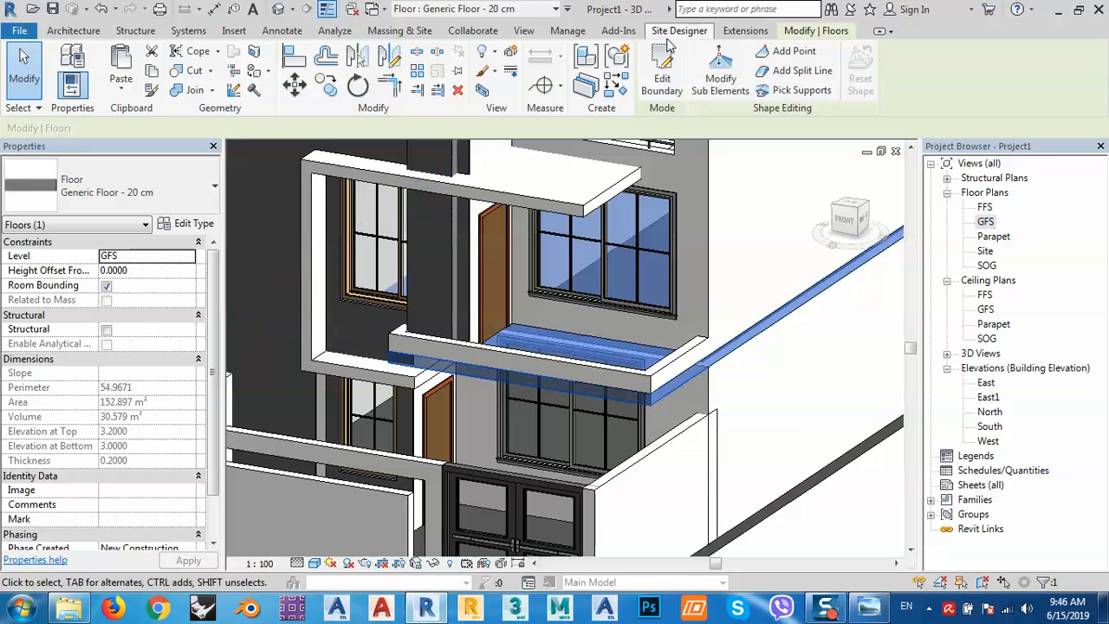
click(184, 226)
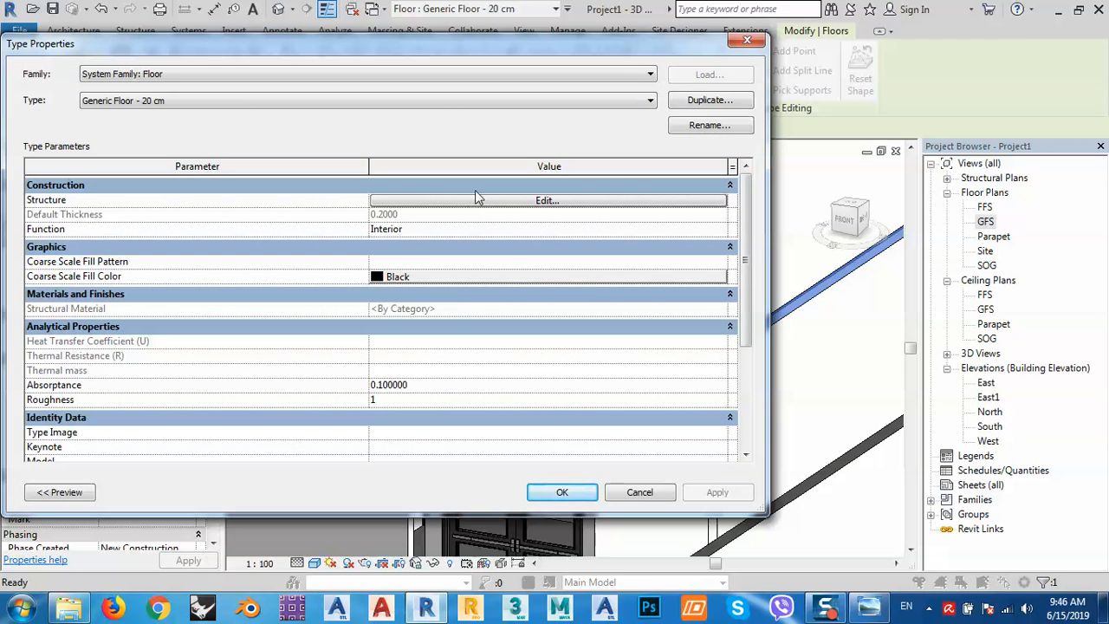
click(477, 201)
click(328, 199)
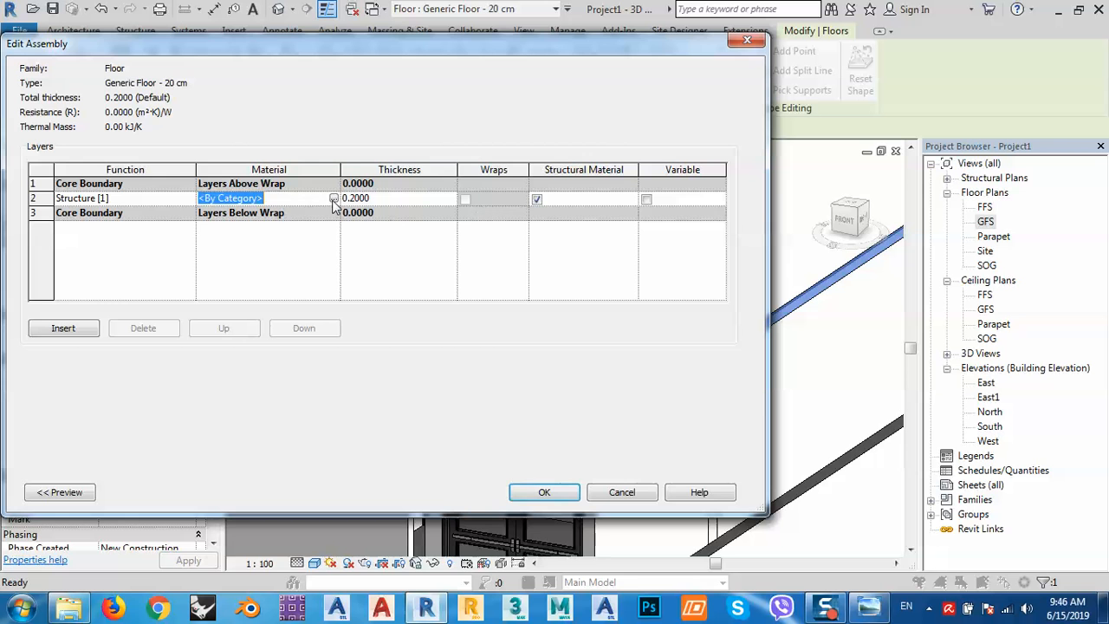
click(334, 198)
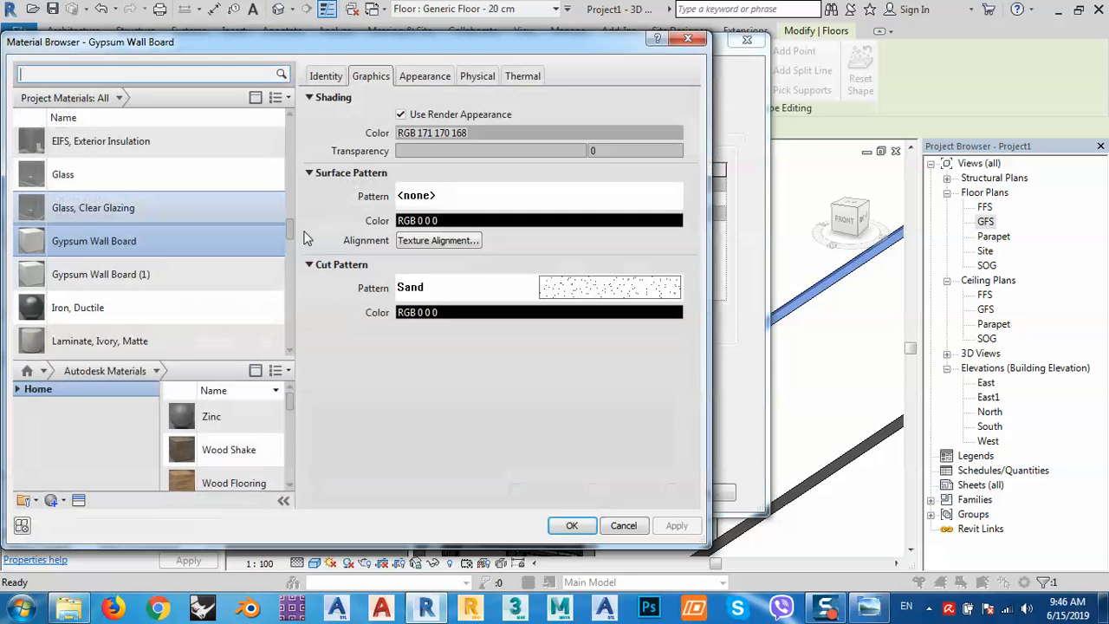
double_click(75, 240)
click(544, 491)
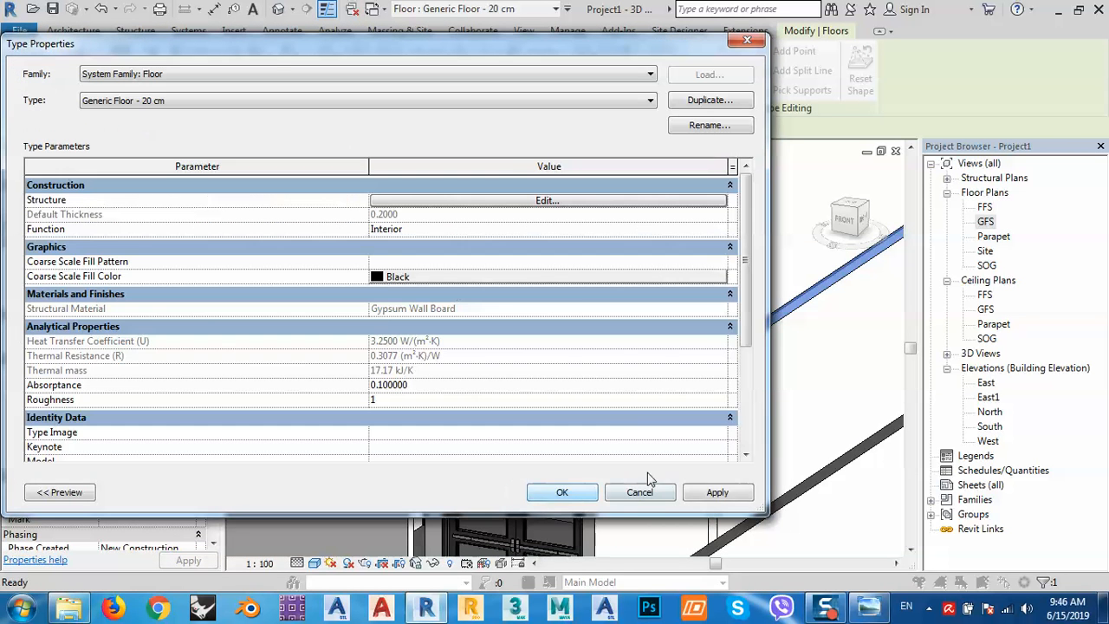
click(718, 492)
click(563, 492)
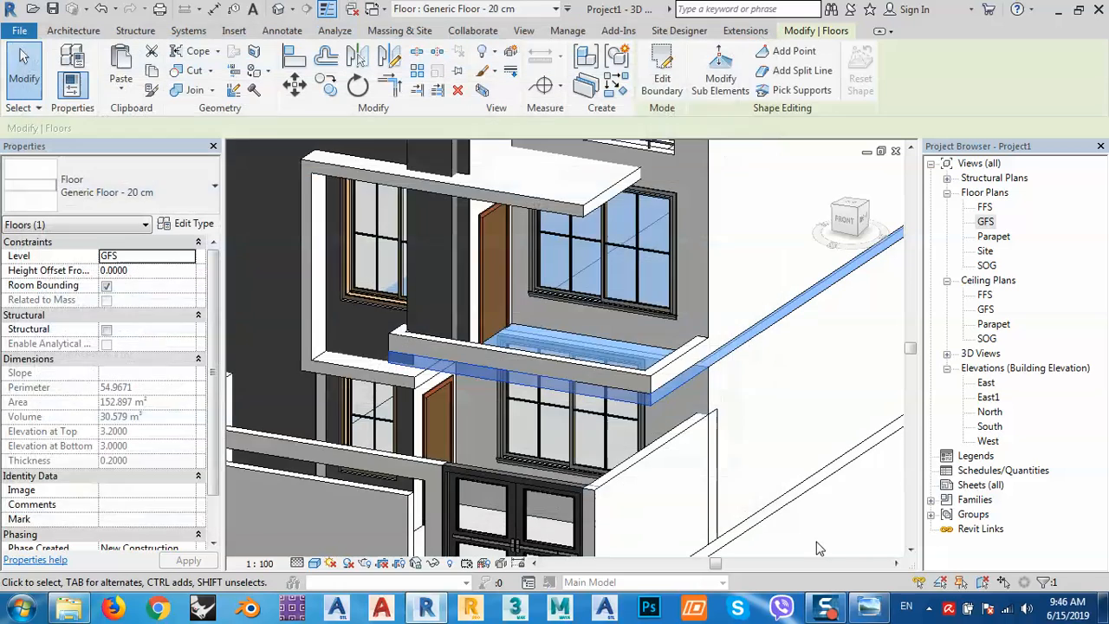
key(Escape)
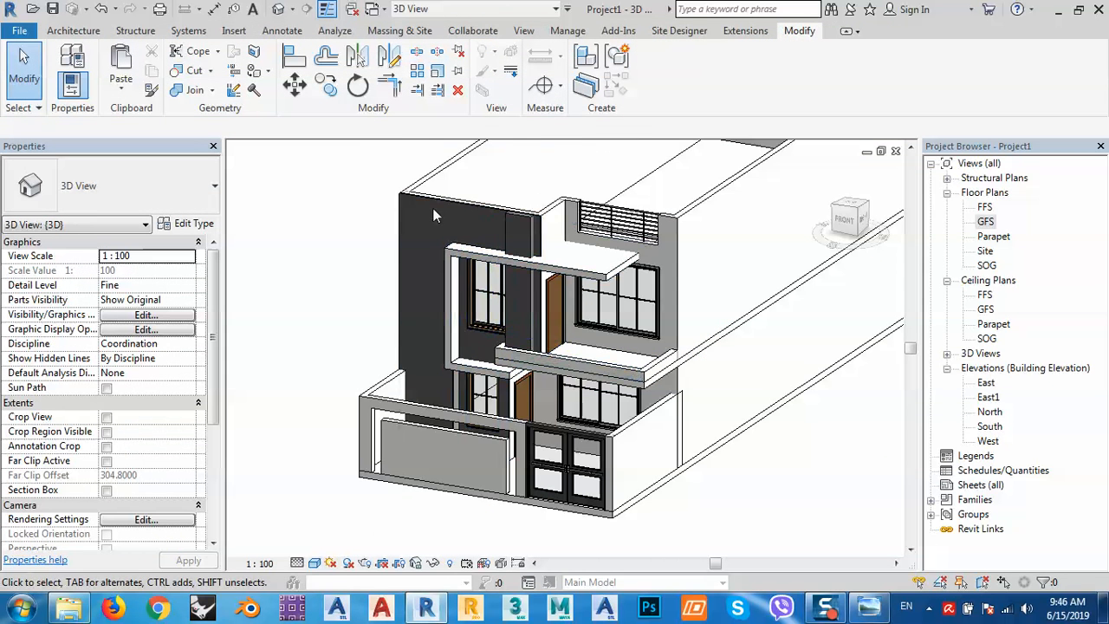
Edit the facade generic model in place and select its dark extrusion.
click(397, 224)
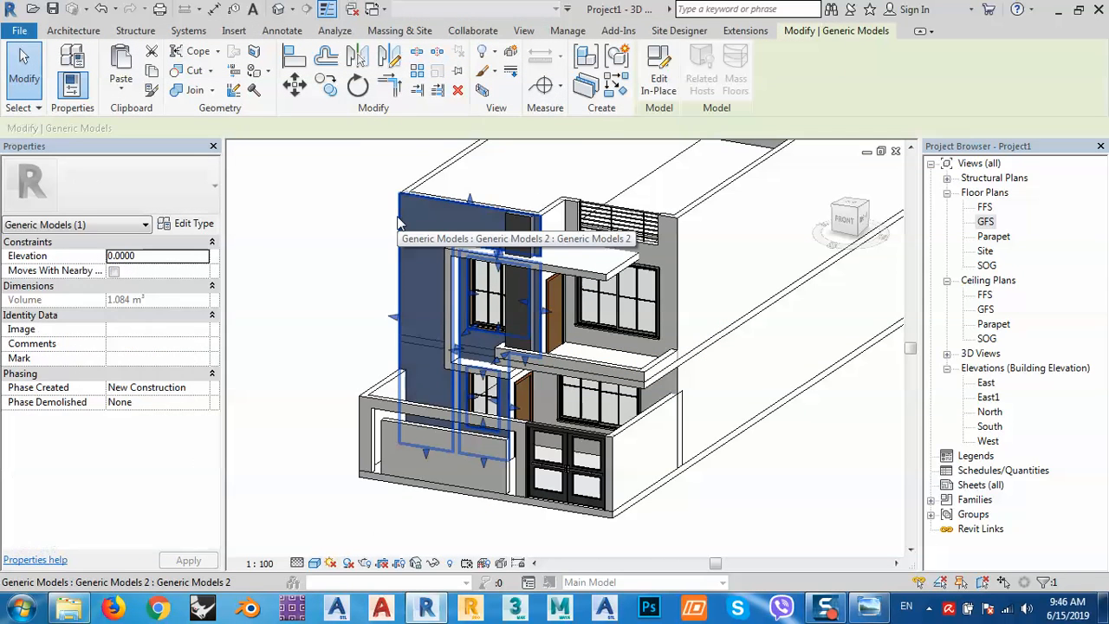
click(656, 62)
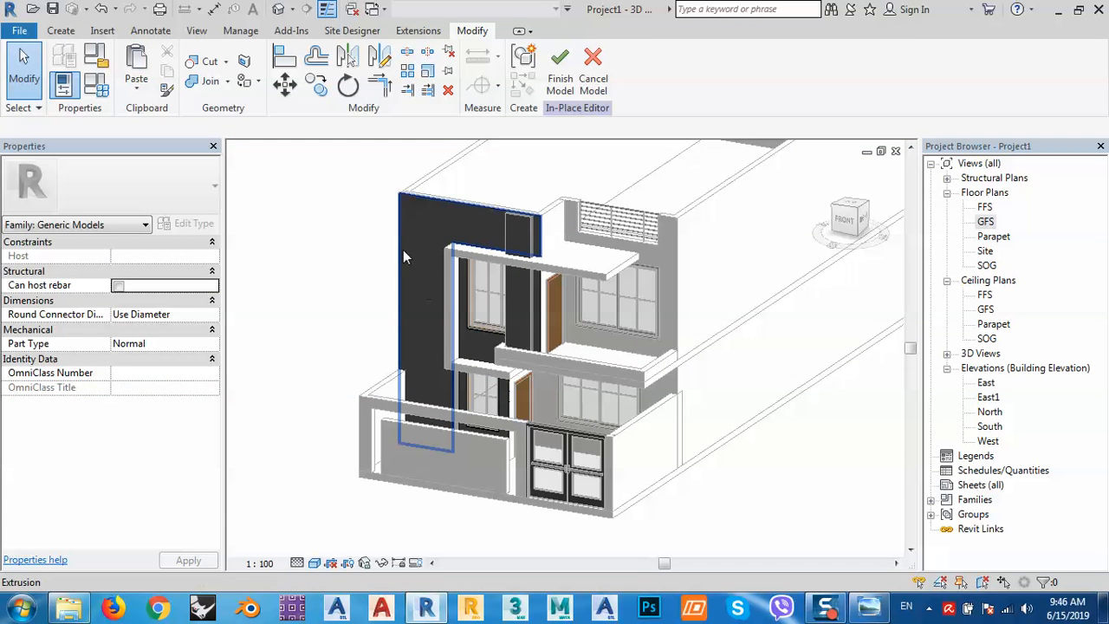
click(403, 251)
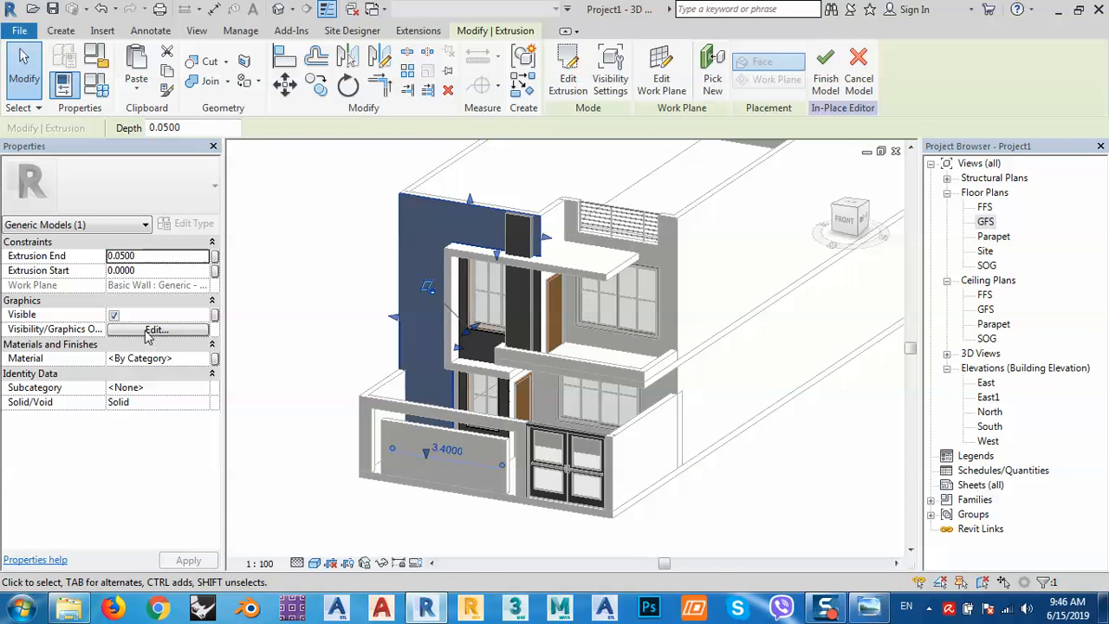
Assign the Adobe Running appearance from the asset library to a material.
click(204, 359)
click(205, 359)
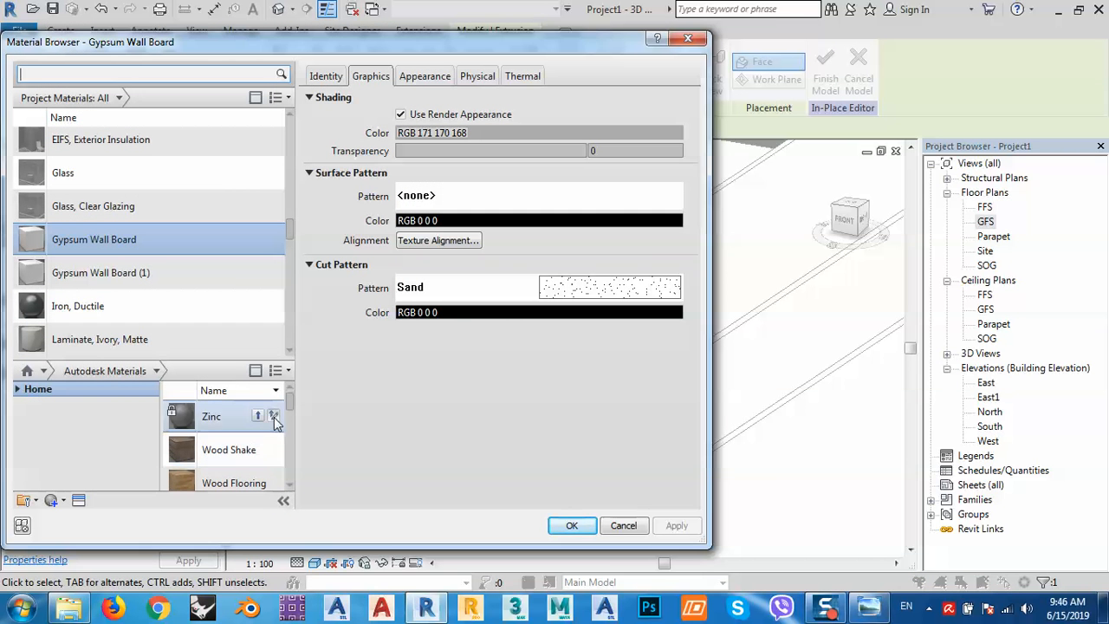
click(80, 502)
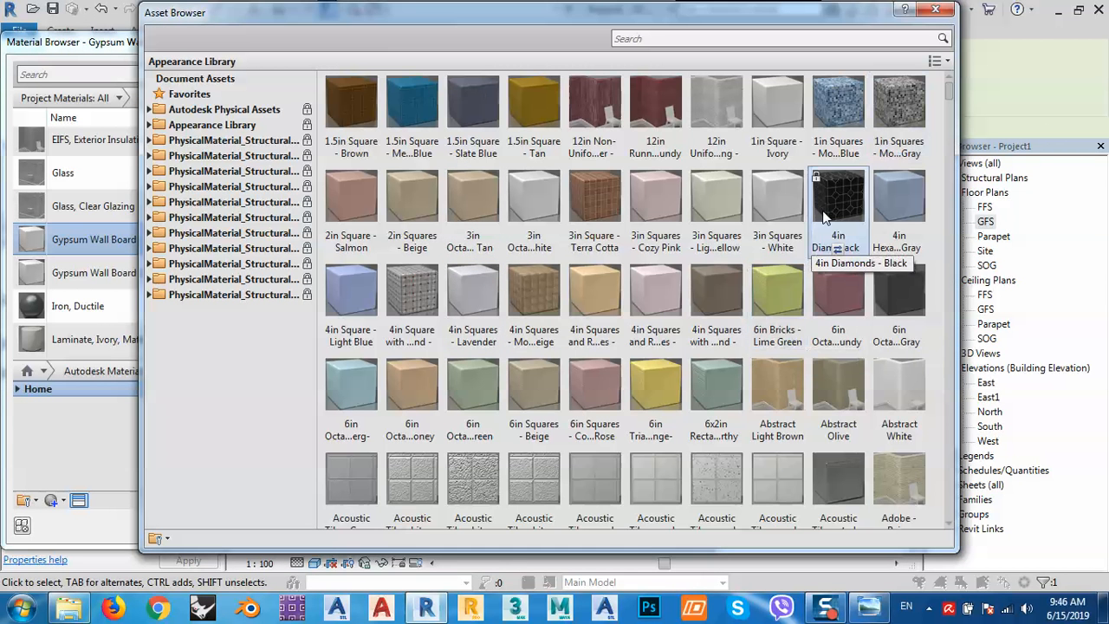
scroll(832, 433, down, 3)
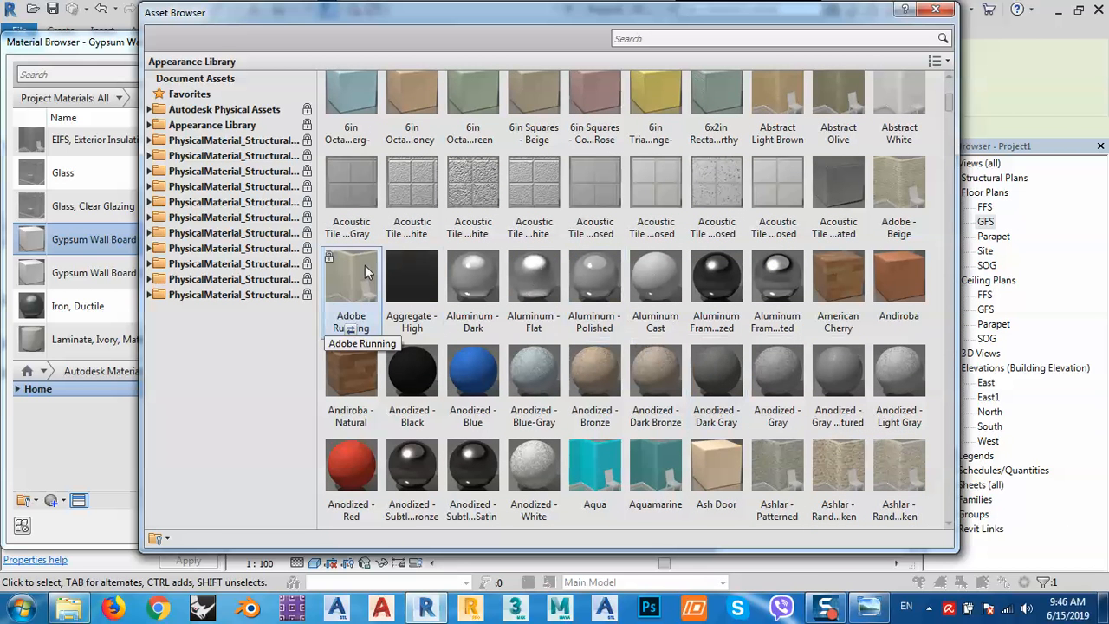
double_click(352, 305)
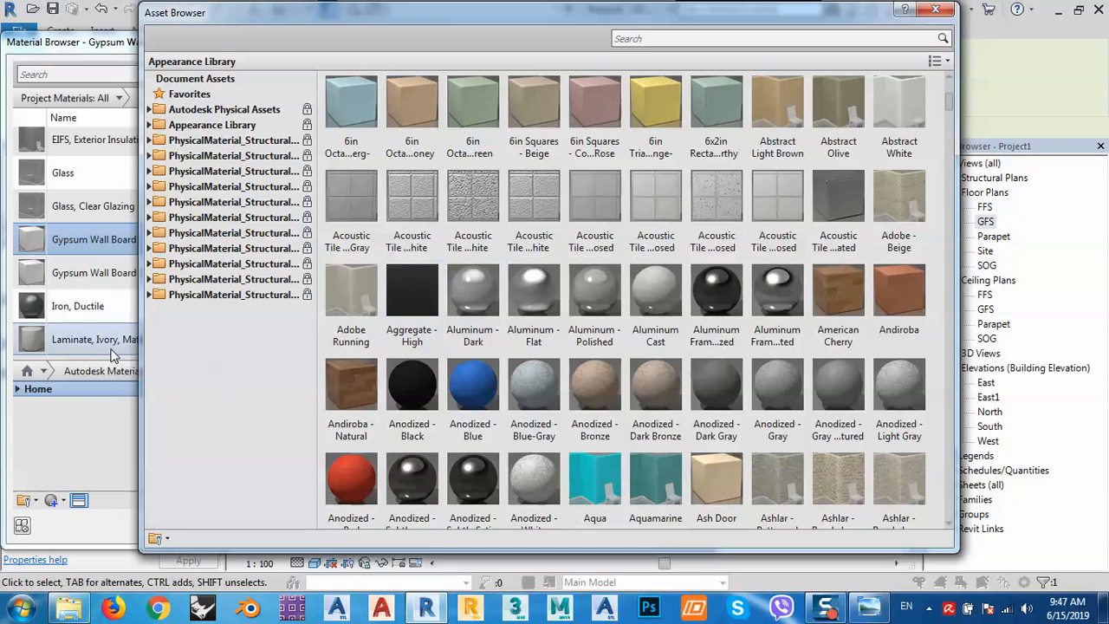
click(935, 9)
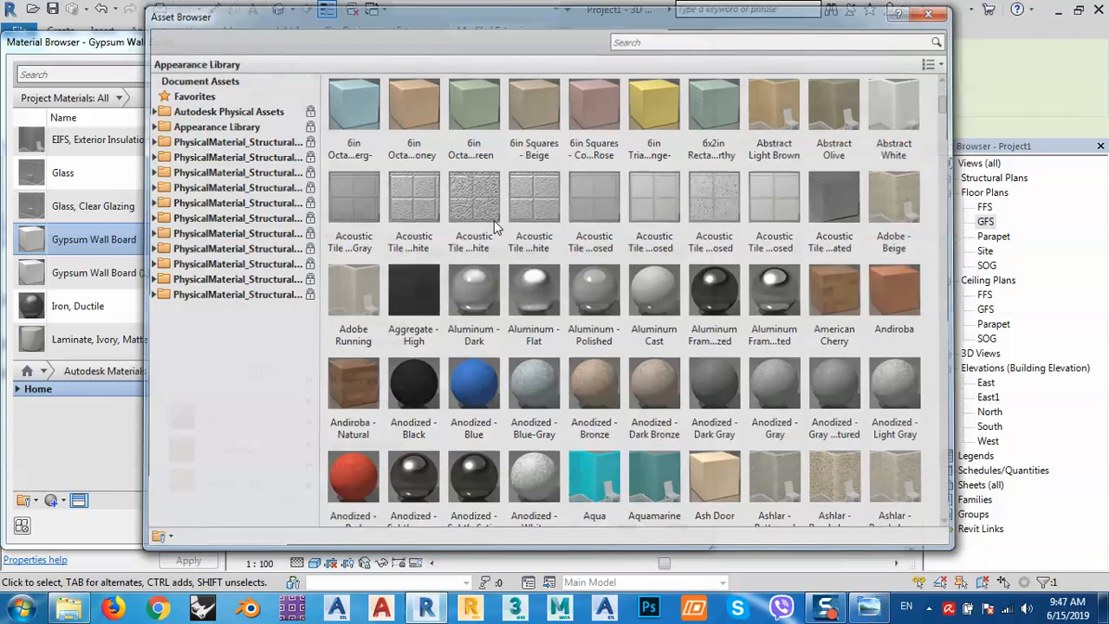
Apply Laminate, Ivory, Matte as the extrusion's material.
click(121, 339)
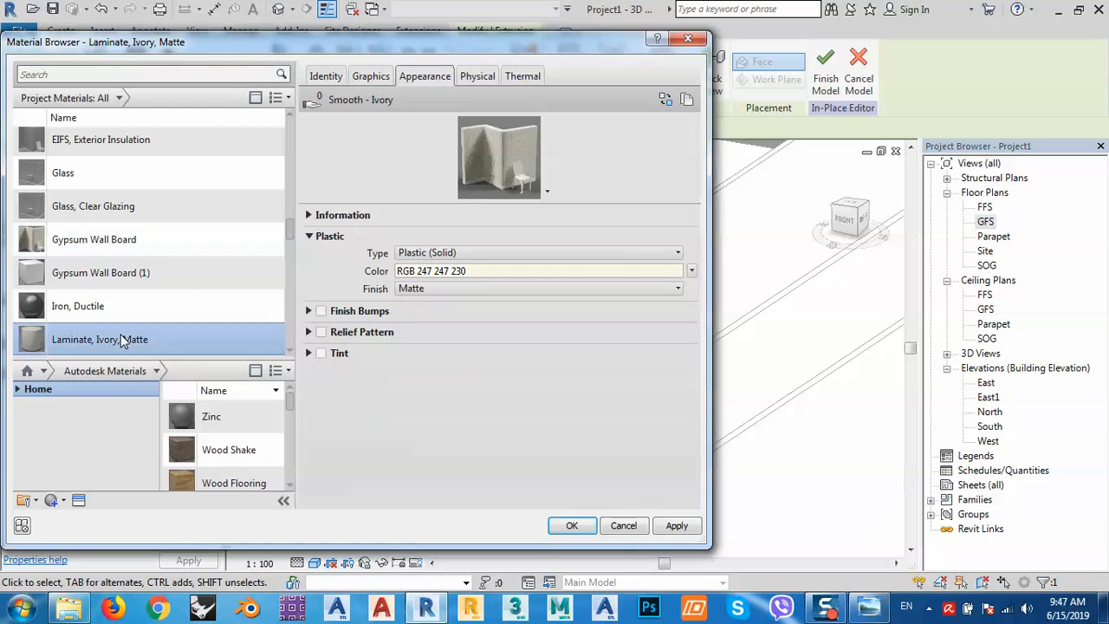
click(689, 527)
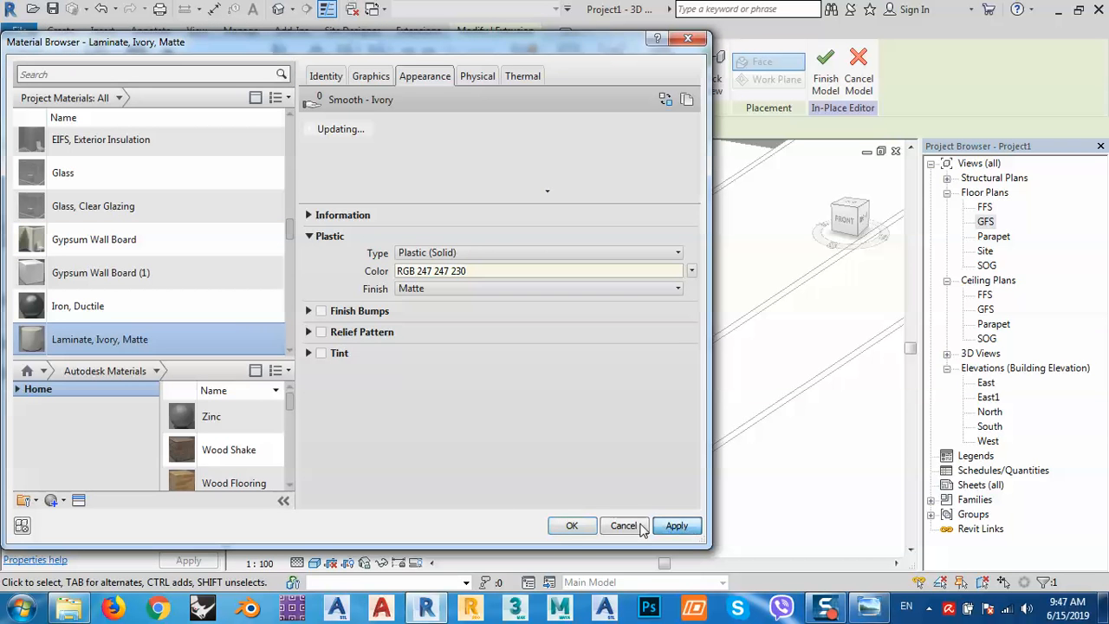
click(582, 527)
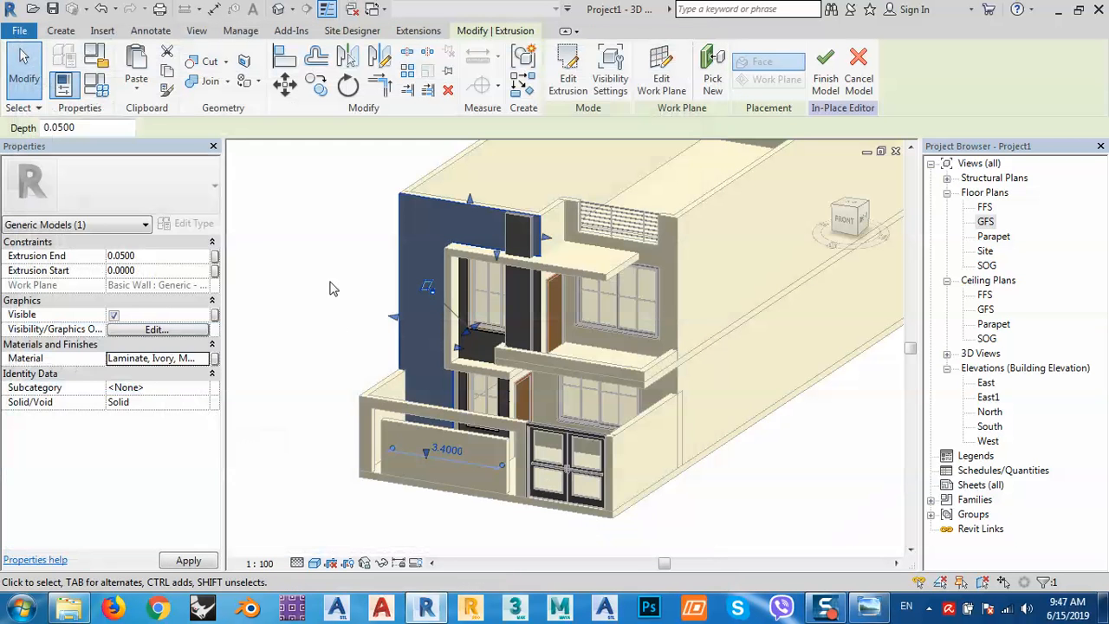
click(332, 289)
Orbit around the house to check the dark panels and ivory surfaces, then finish the in-place model.
scroll(460, 224, up, 5)
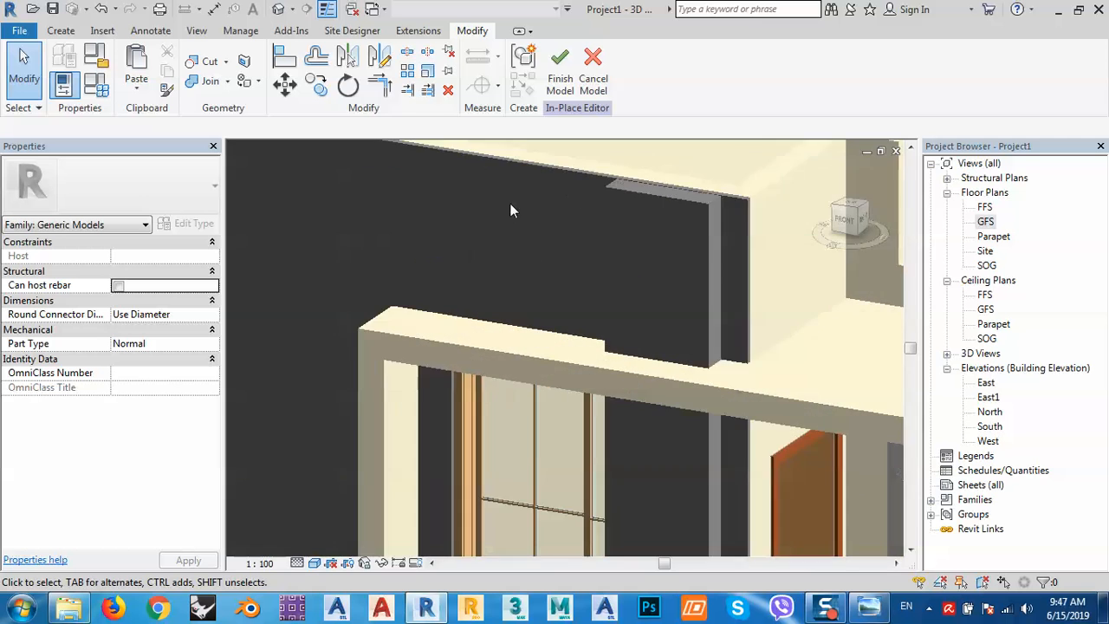
scroll(511, 208, down, 6)
shift+middle_drag(515, 307, 698, 313)
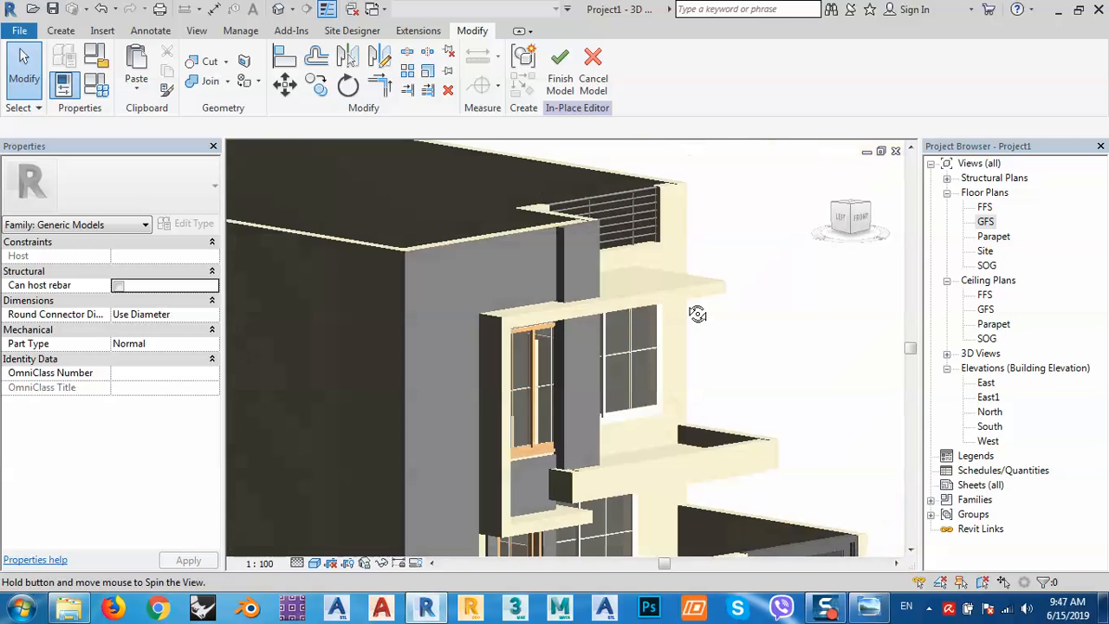
middle_drag(607, 406, 651, 228)
shift+middle_drag(671, 326, 504, 464)
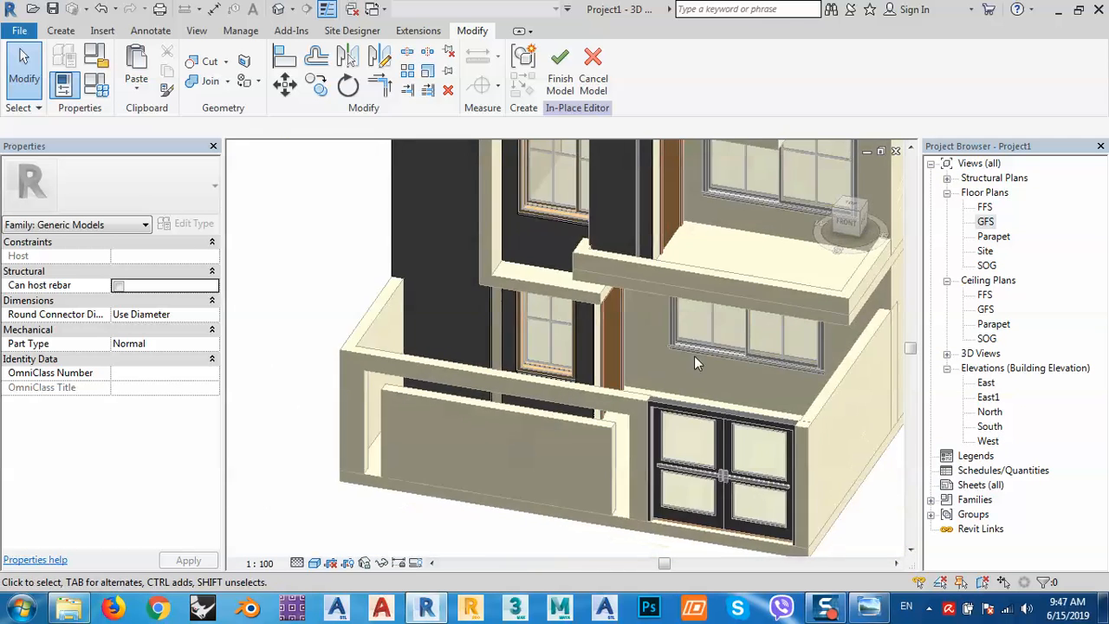
middle_drag(694, 362, 662, 378)
middle_drag(740, 352, 602, 286)
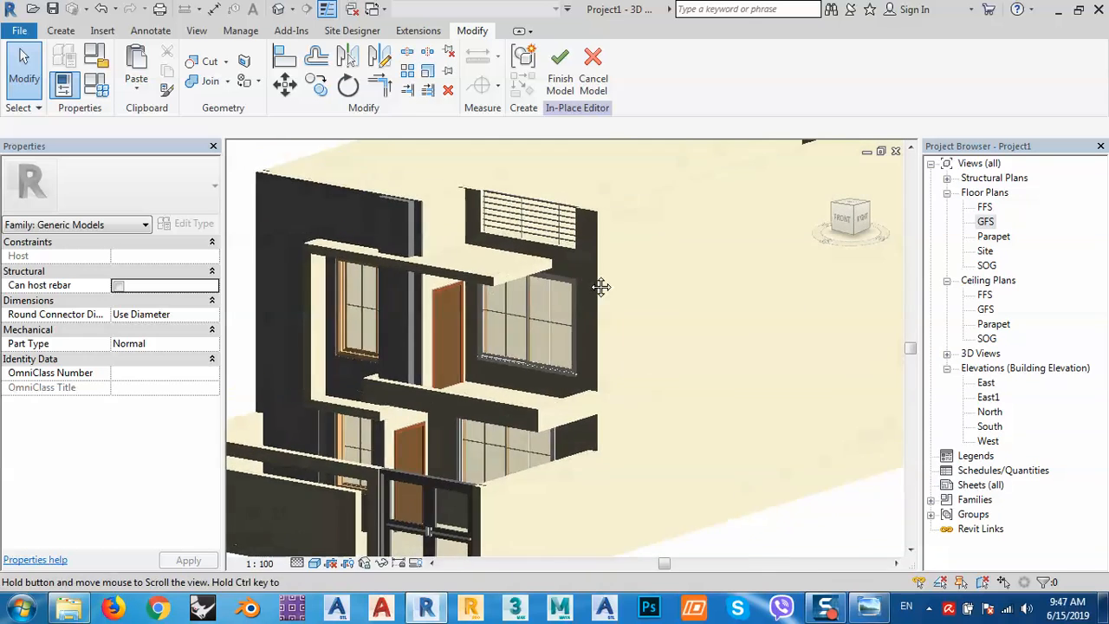
click(560, 69)
scroll(523, 383, down, 2)
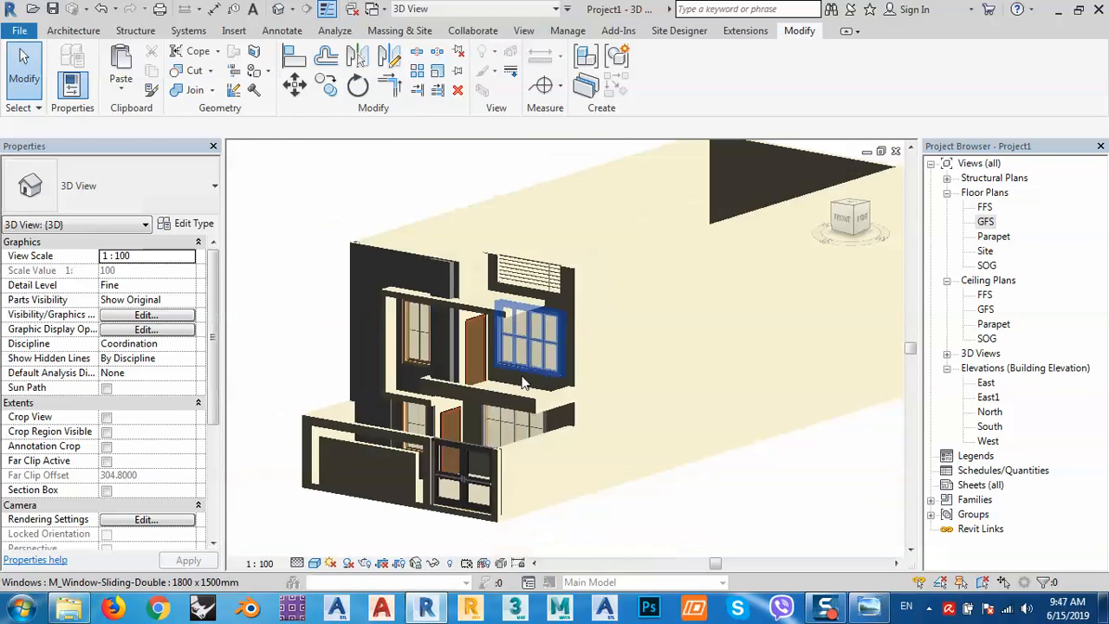
shift+middle_drag(524, 384, 556, 411)
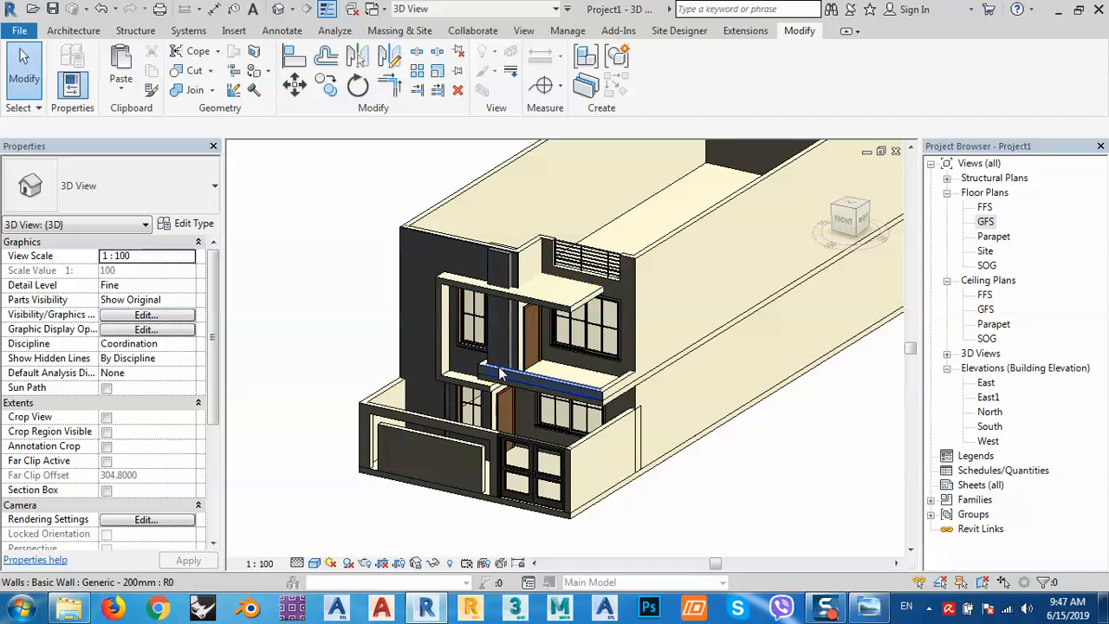
Save the project as 'modern house' in D:\For youtube channel\Projects\Revit.
click(53, 9)
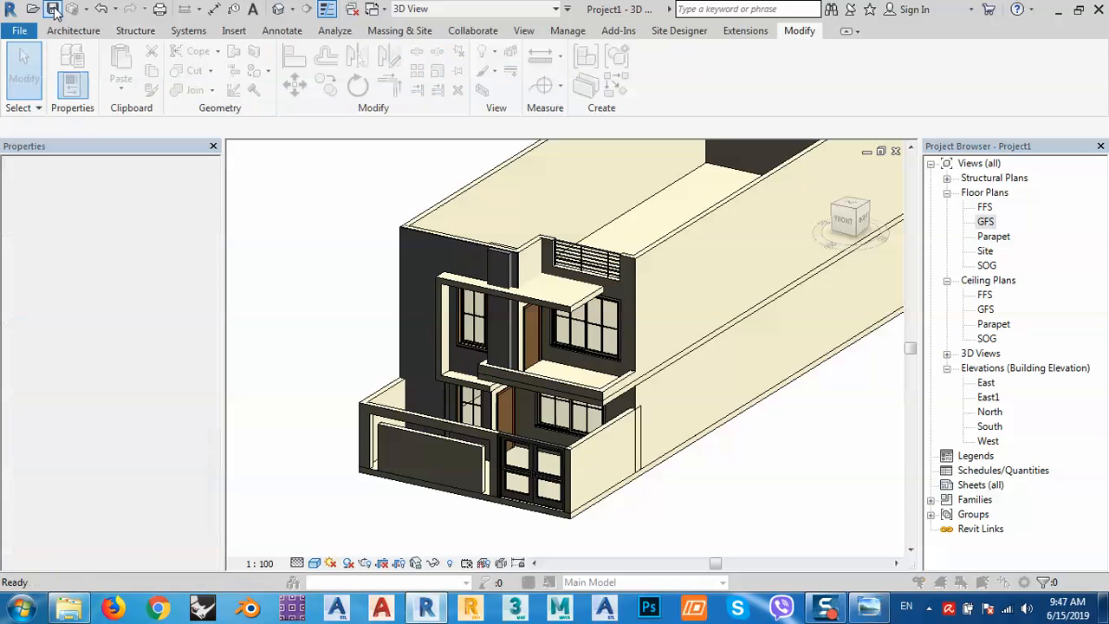
click(442, 346)
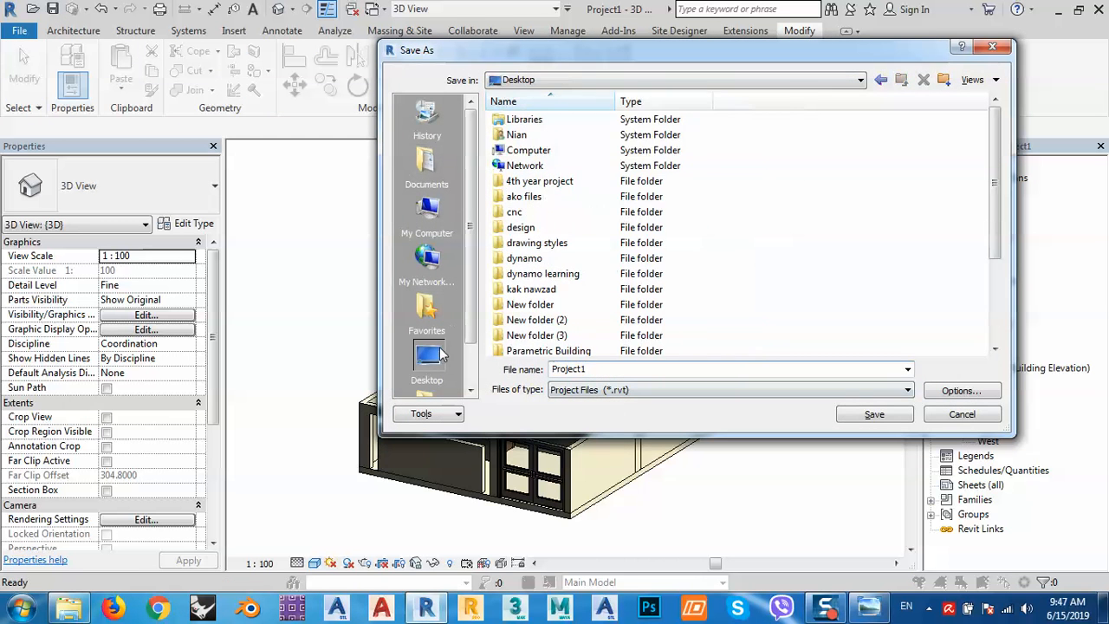
double_click(544, 150)
double_click(546, 153)
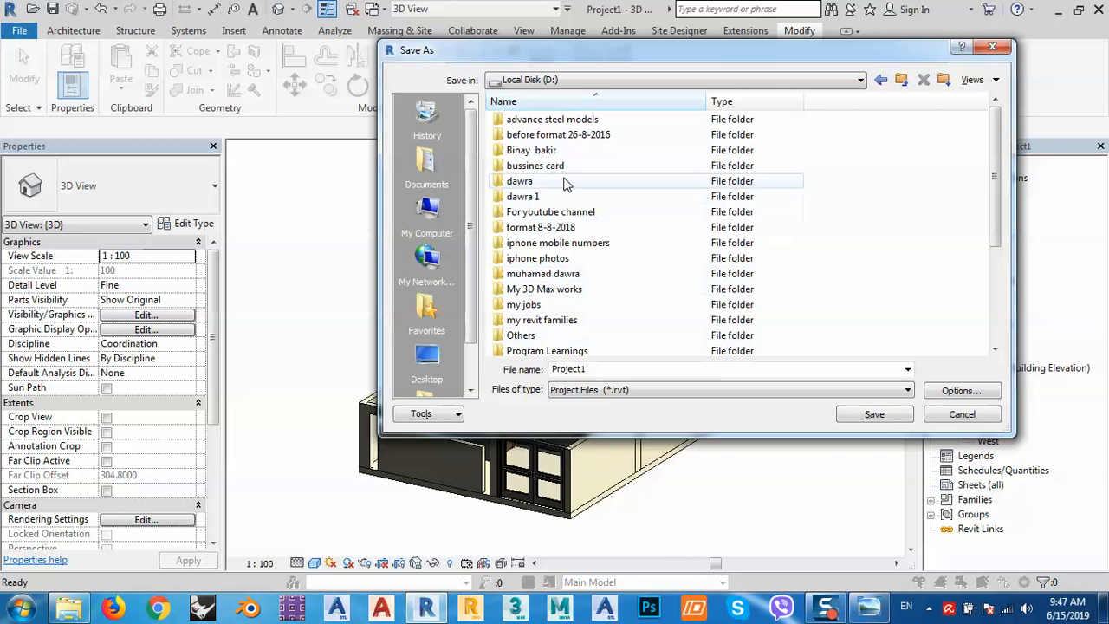
scroll(567, 260, down, 4)
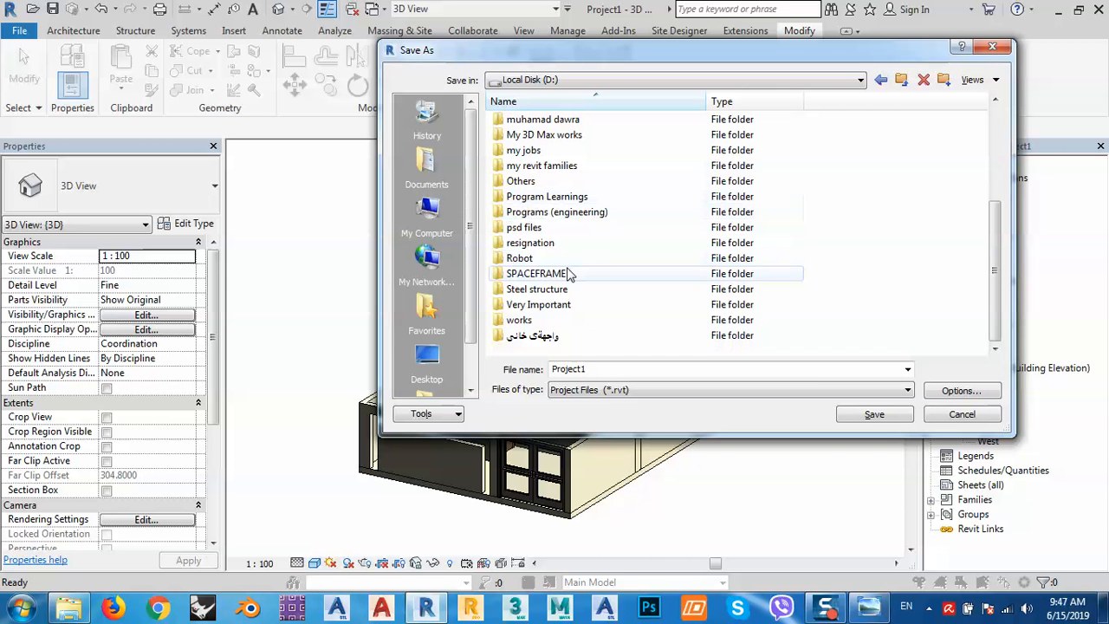
scroll(559, 242, up, 3)
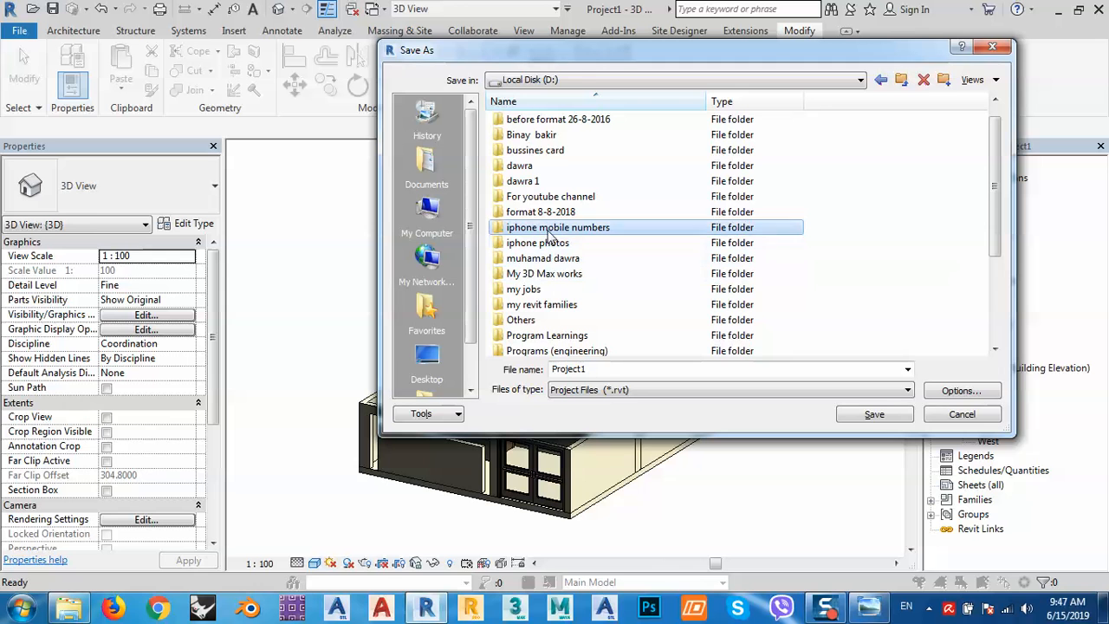
double_click(548, 196)
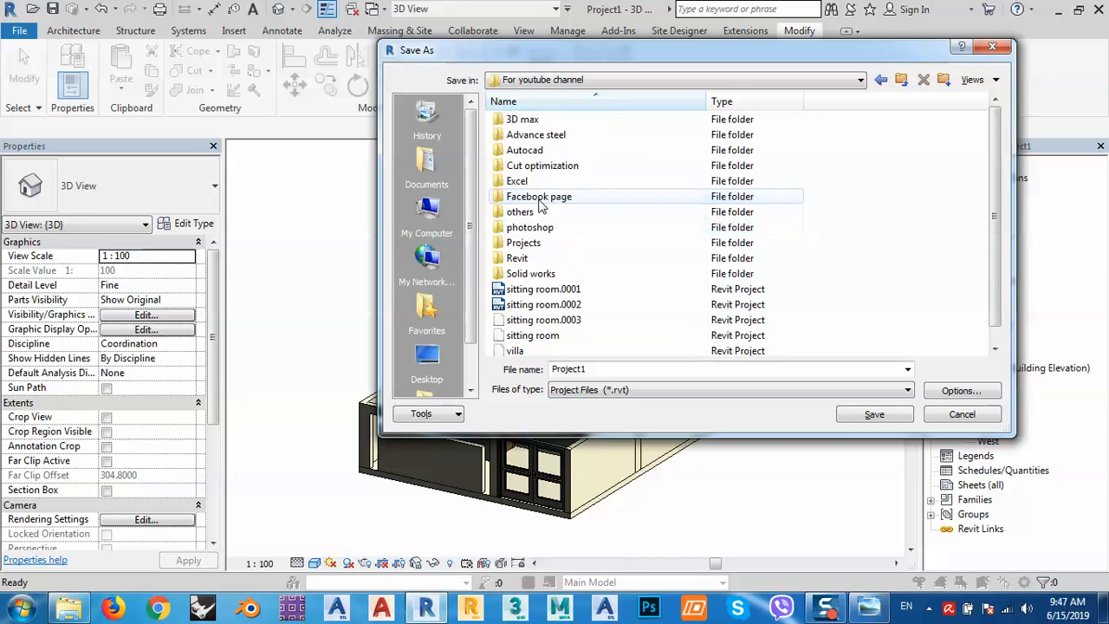
double_click(523, 242)
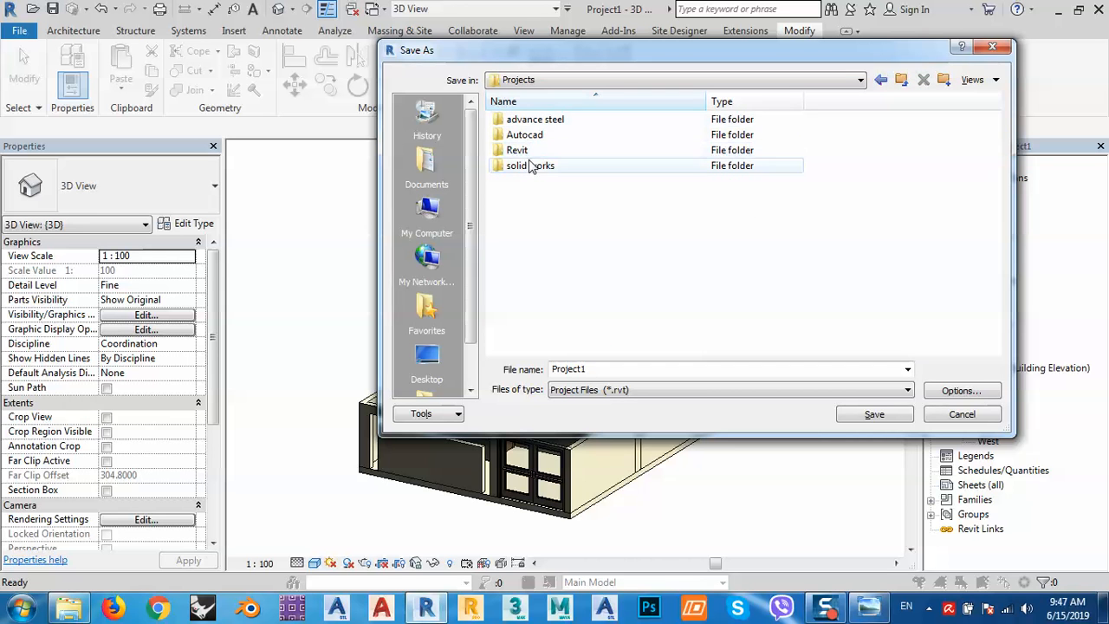
double_click(517, 150)
double_click(590, 369)
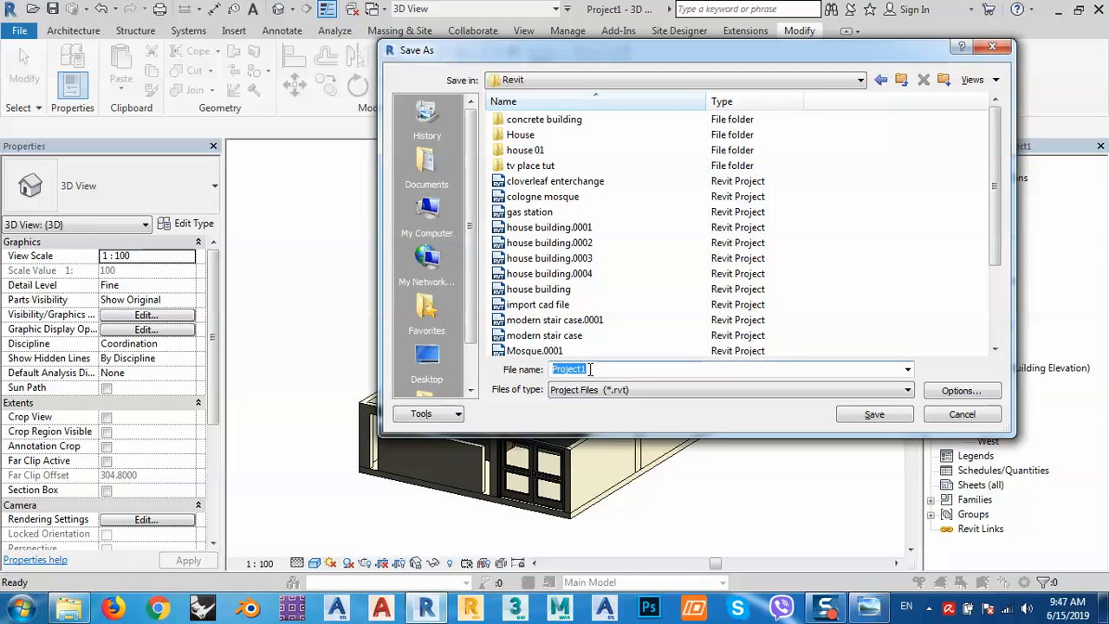
text(modern house)
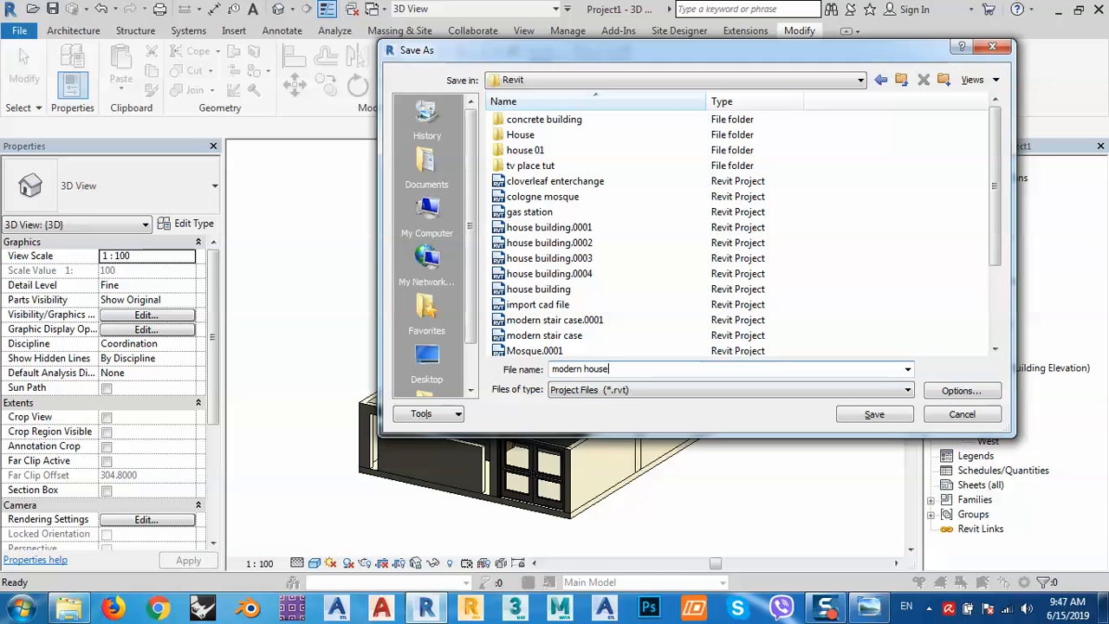
click(875, 414)
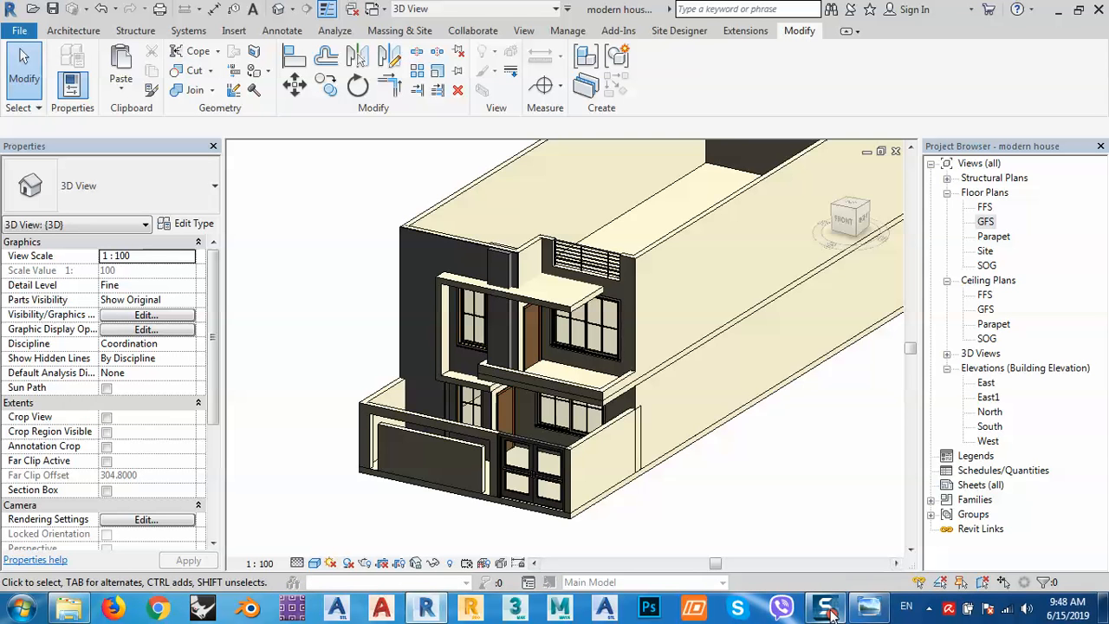
mouse_move(830, 613)
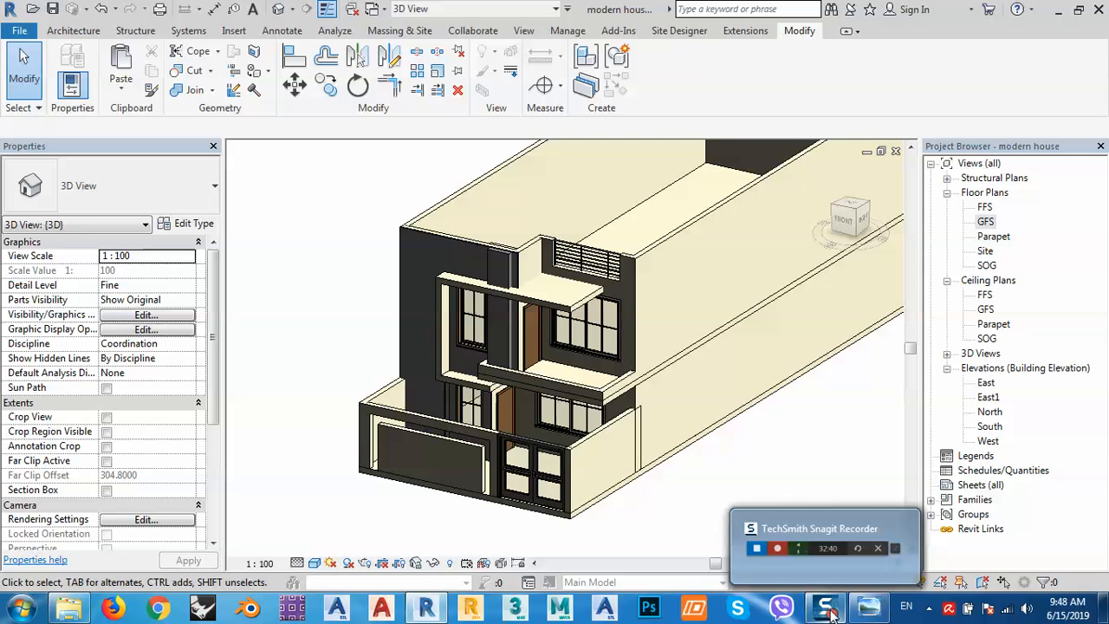